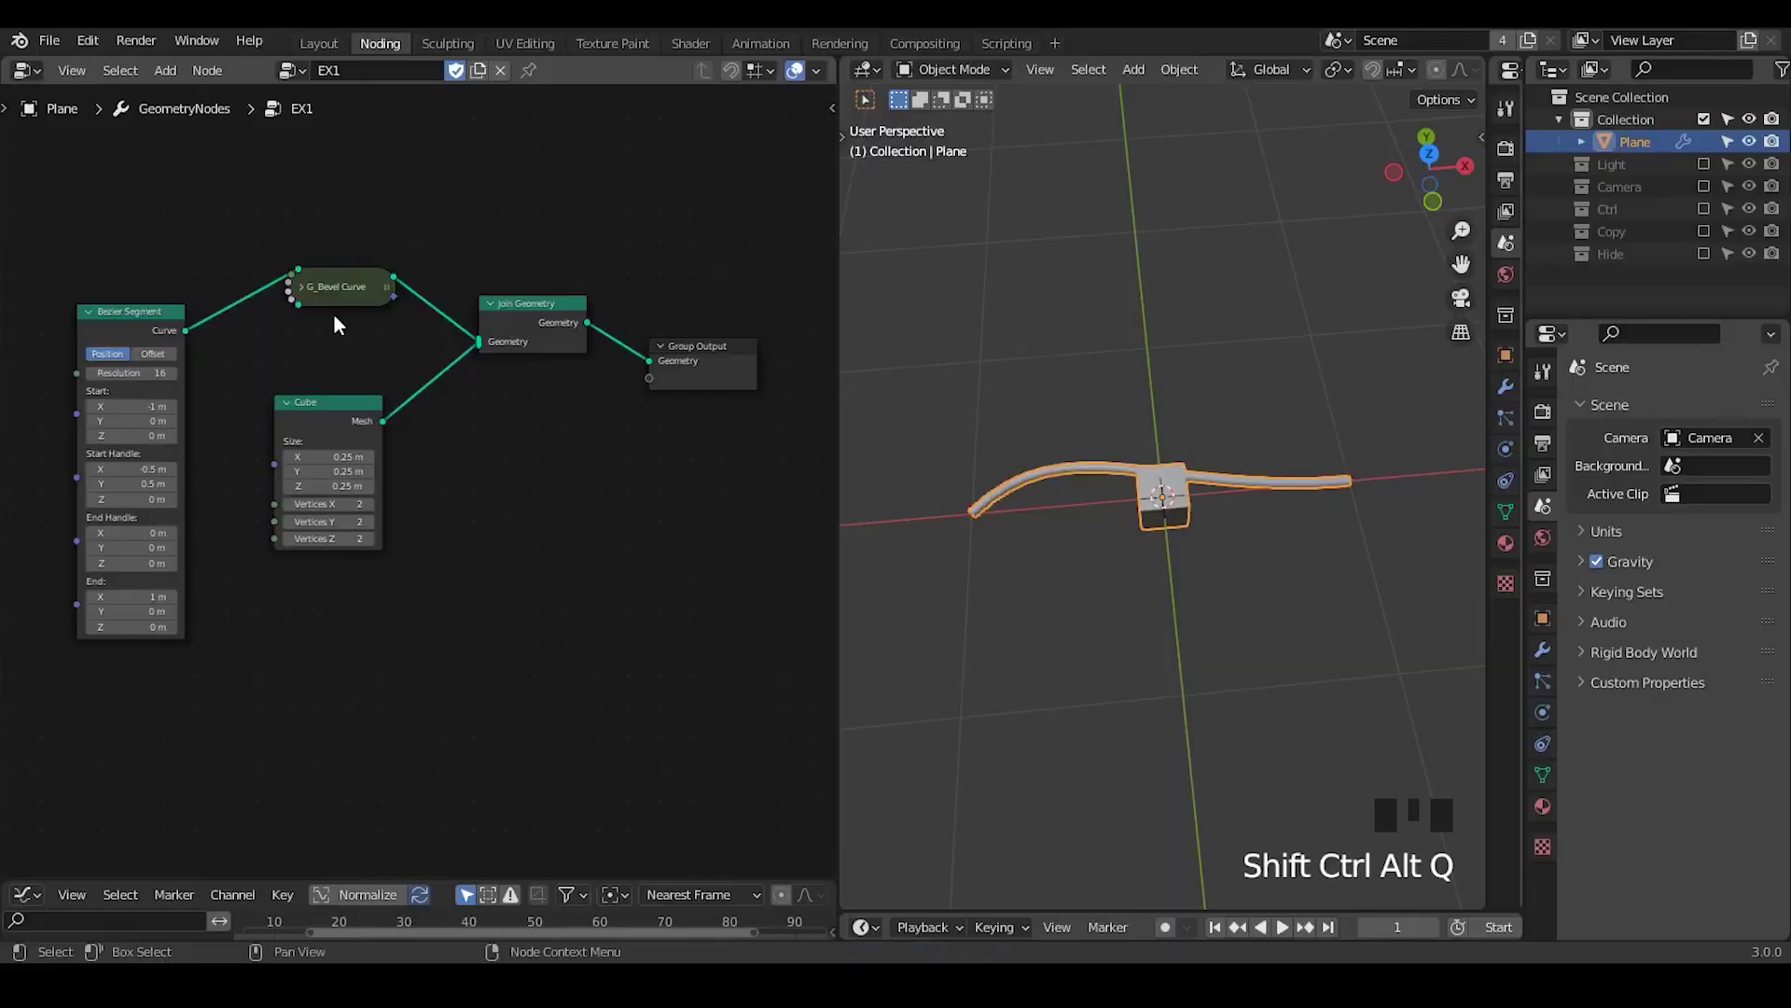
- Preview the outputs of the Bezier Segment, G_Bevel Curve, Cube and Join Geometry nodes, ending with Join Geometry connected to the Group Output
{"action": "middle_click_drag", "start_coordinate": [247, 411], "coordinate": [138, 326], "text": "ctrl"}
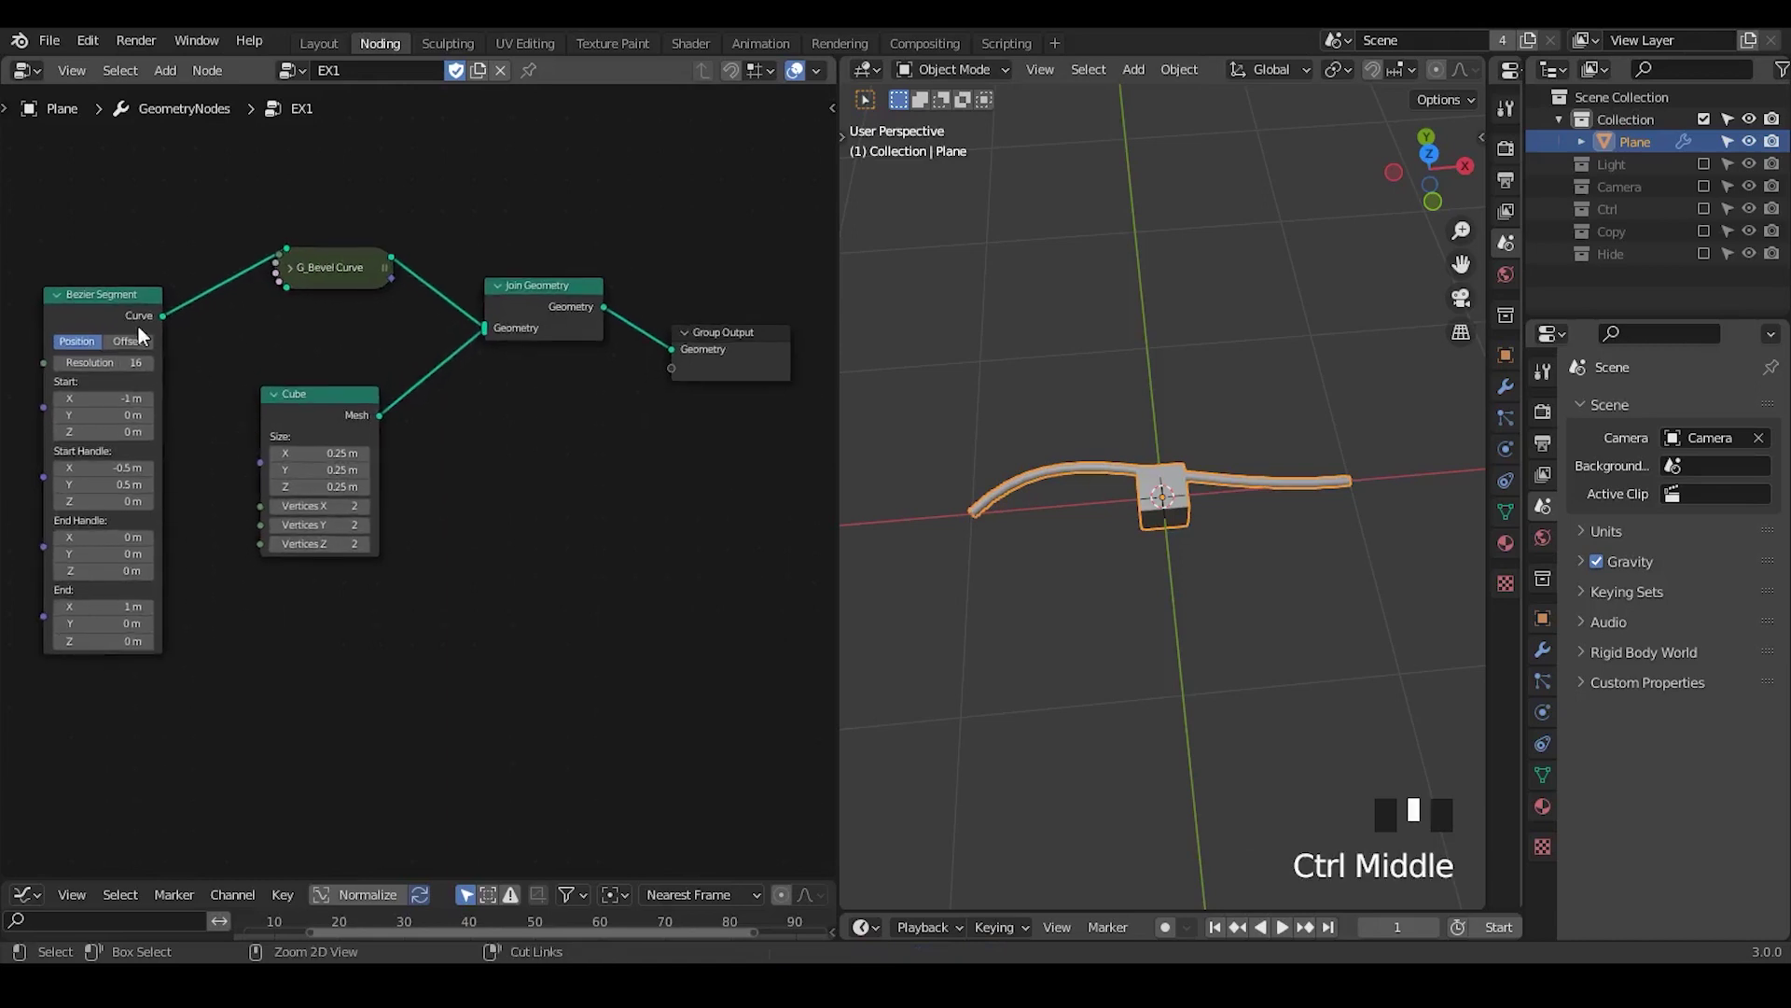
{"action": "left_click", "coordinate": [114, 314], "text": "alt+shift"}
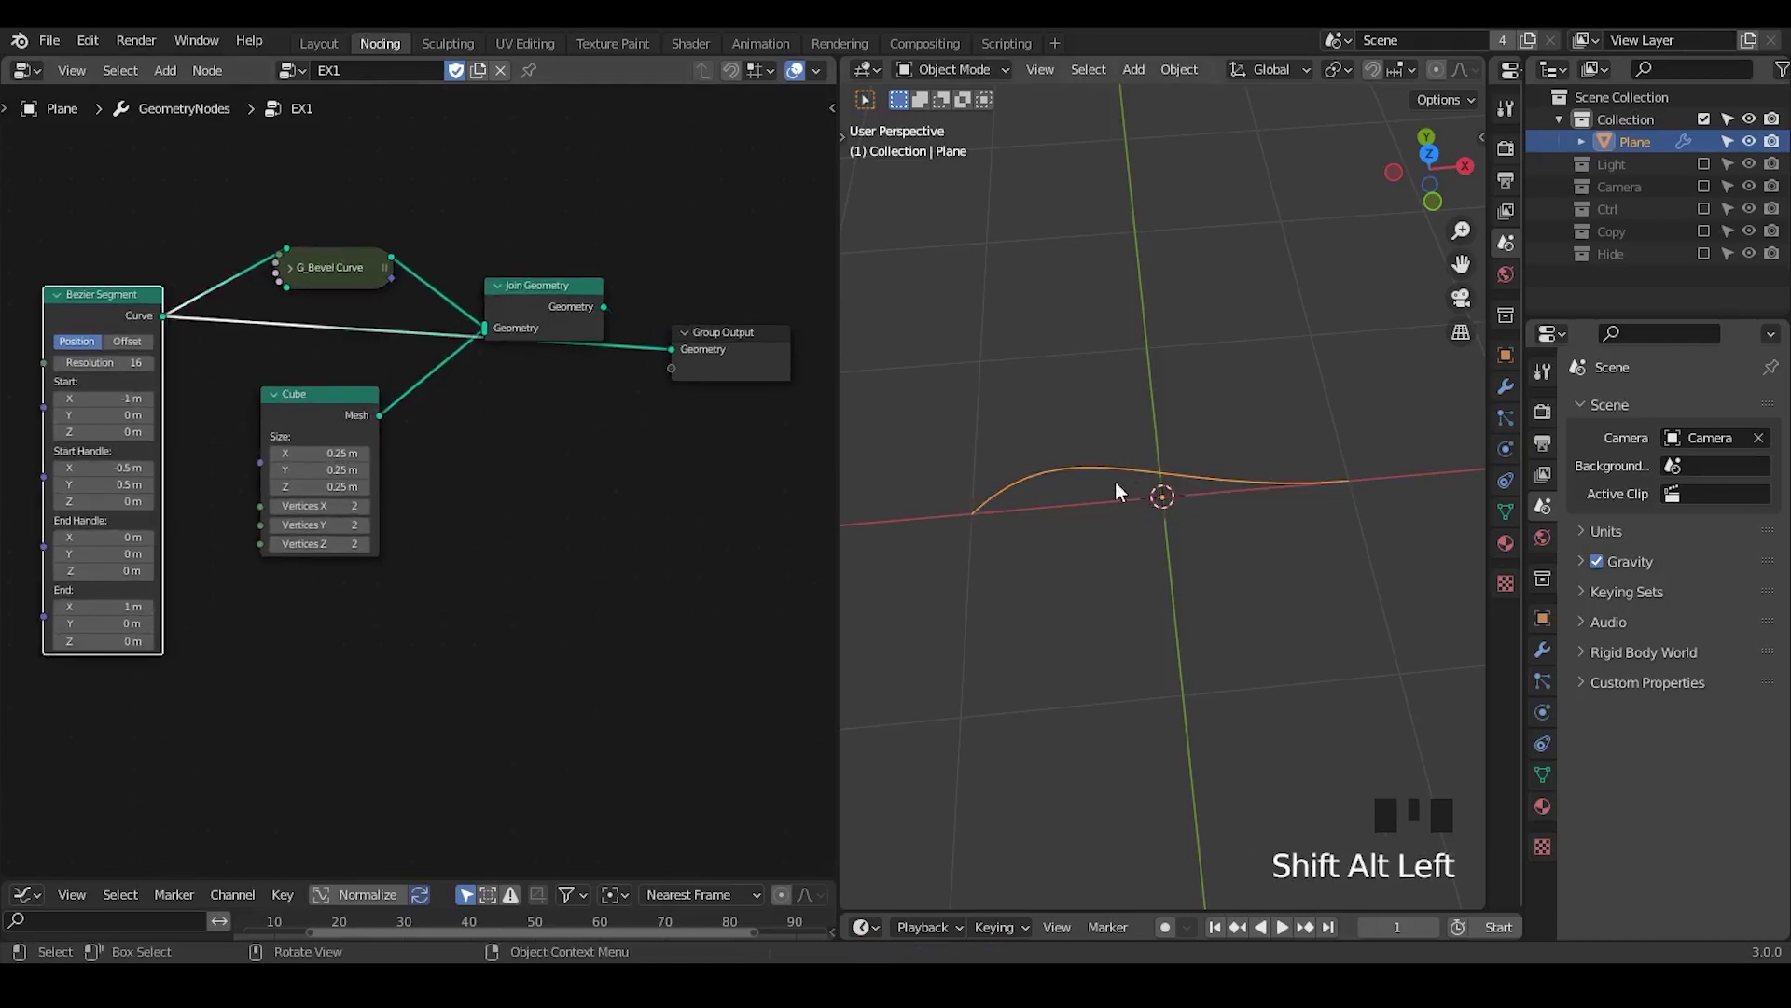
{"action": "left_click", "coordinate": [340, 267], "text": "alt+shift"}
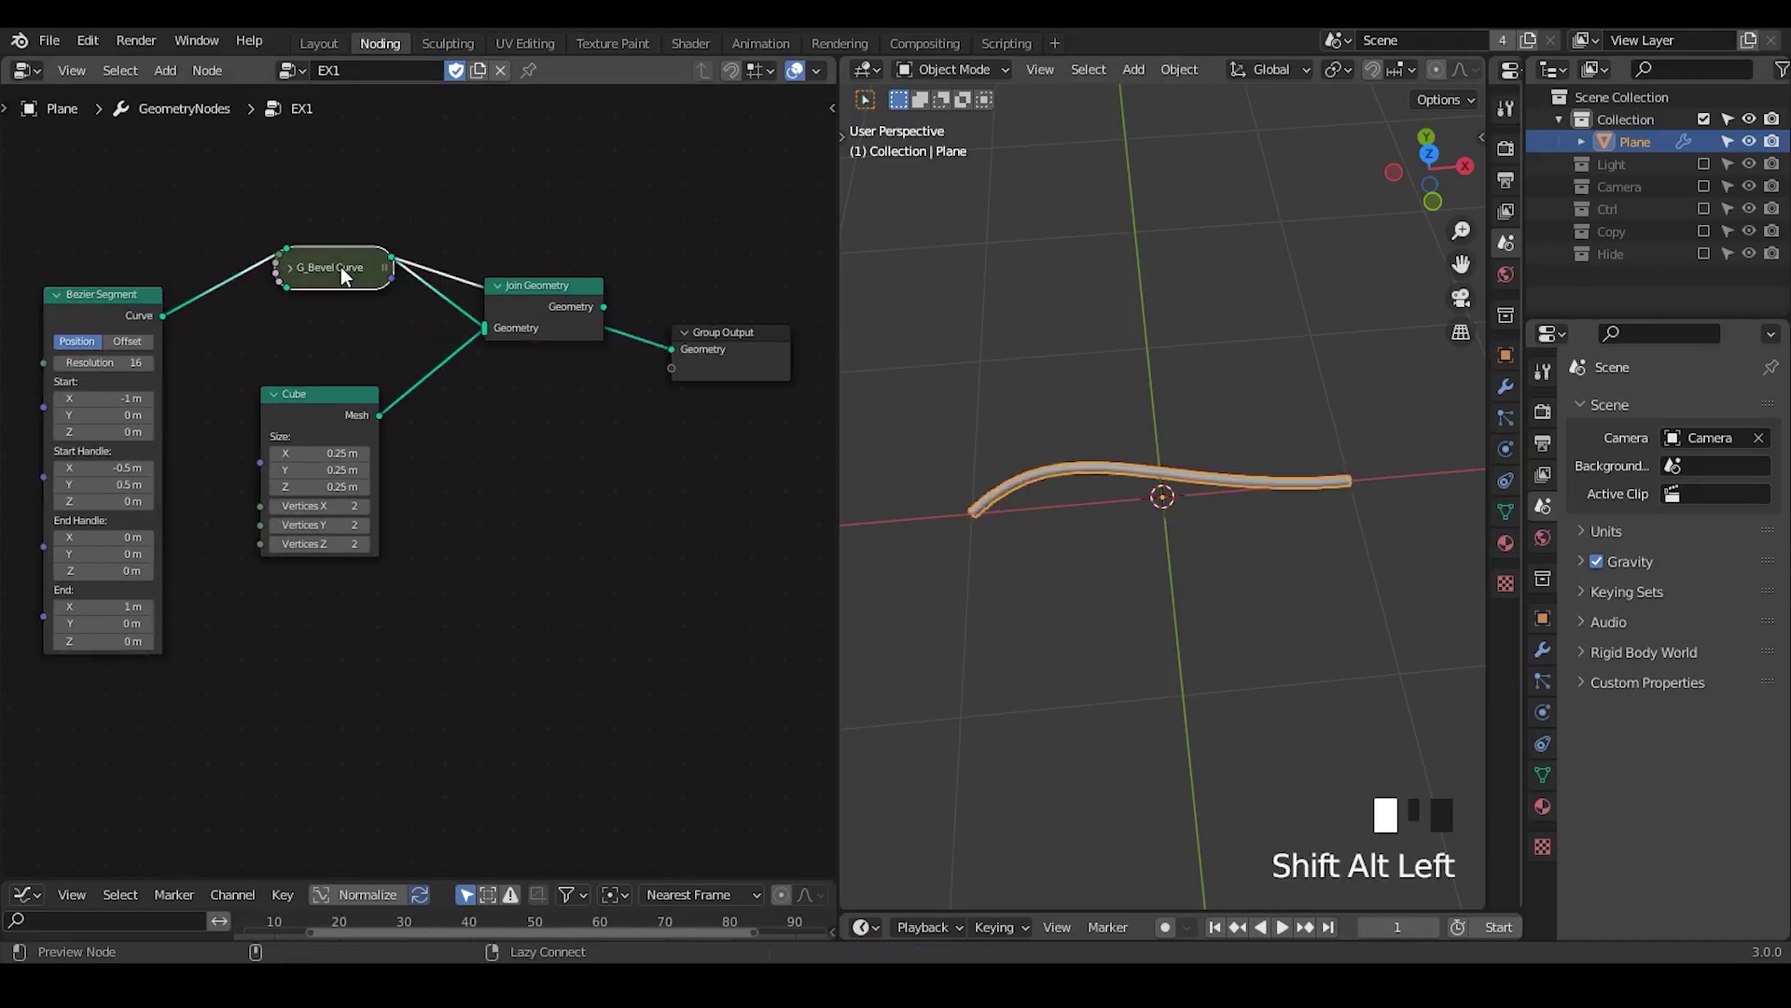
{"action": "left_click", "coordinate": [291, 267]}
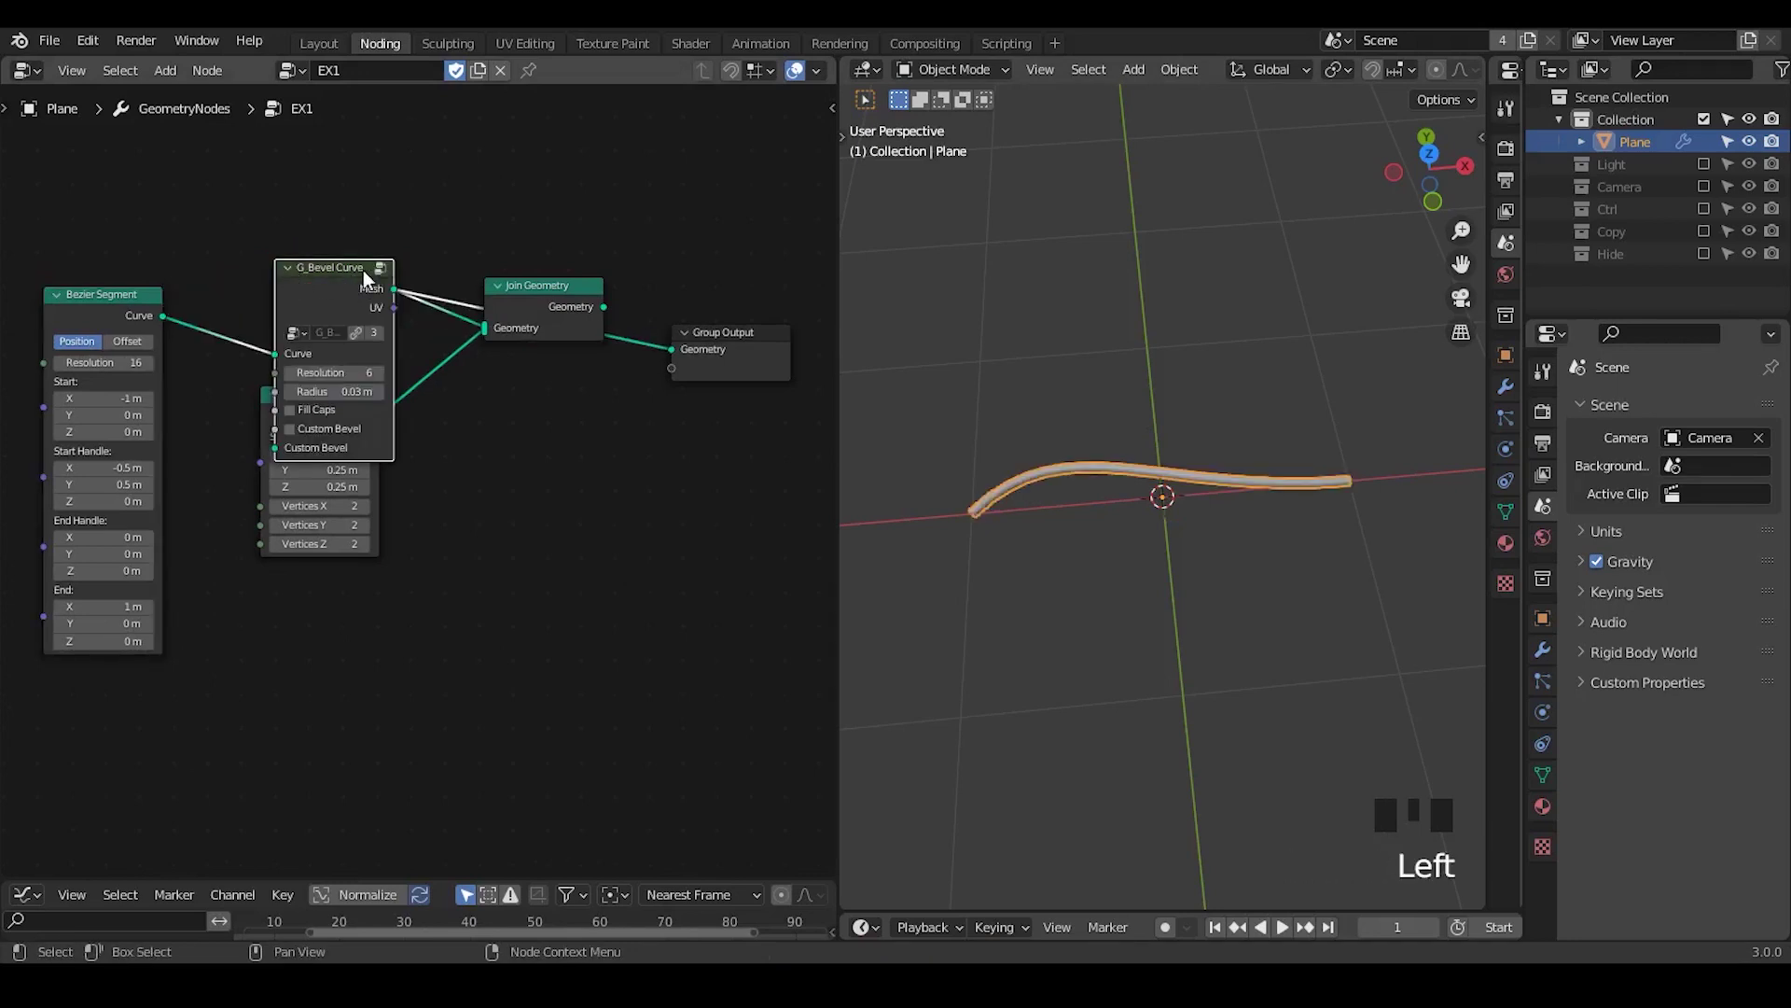
{"action": "left_click", "coordinate": [289, 267]}
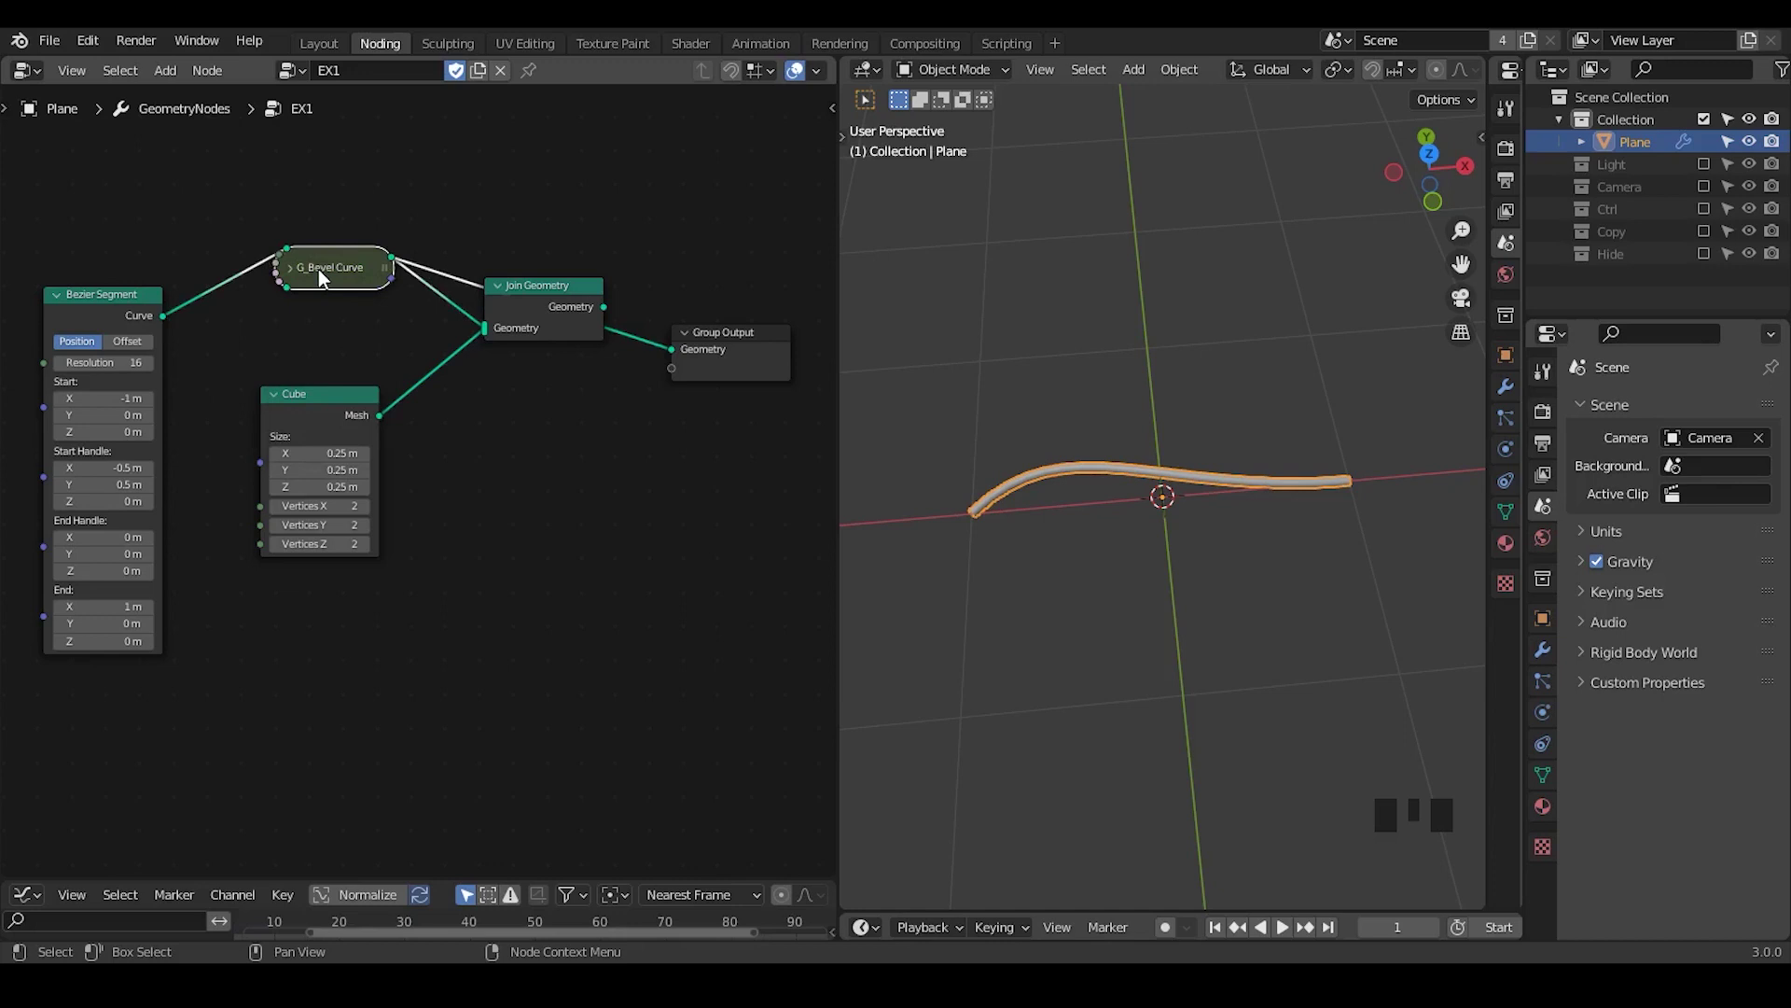
{"action": "left_click", "coordinate": [569, 300], "text": "alt+shift"}
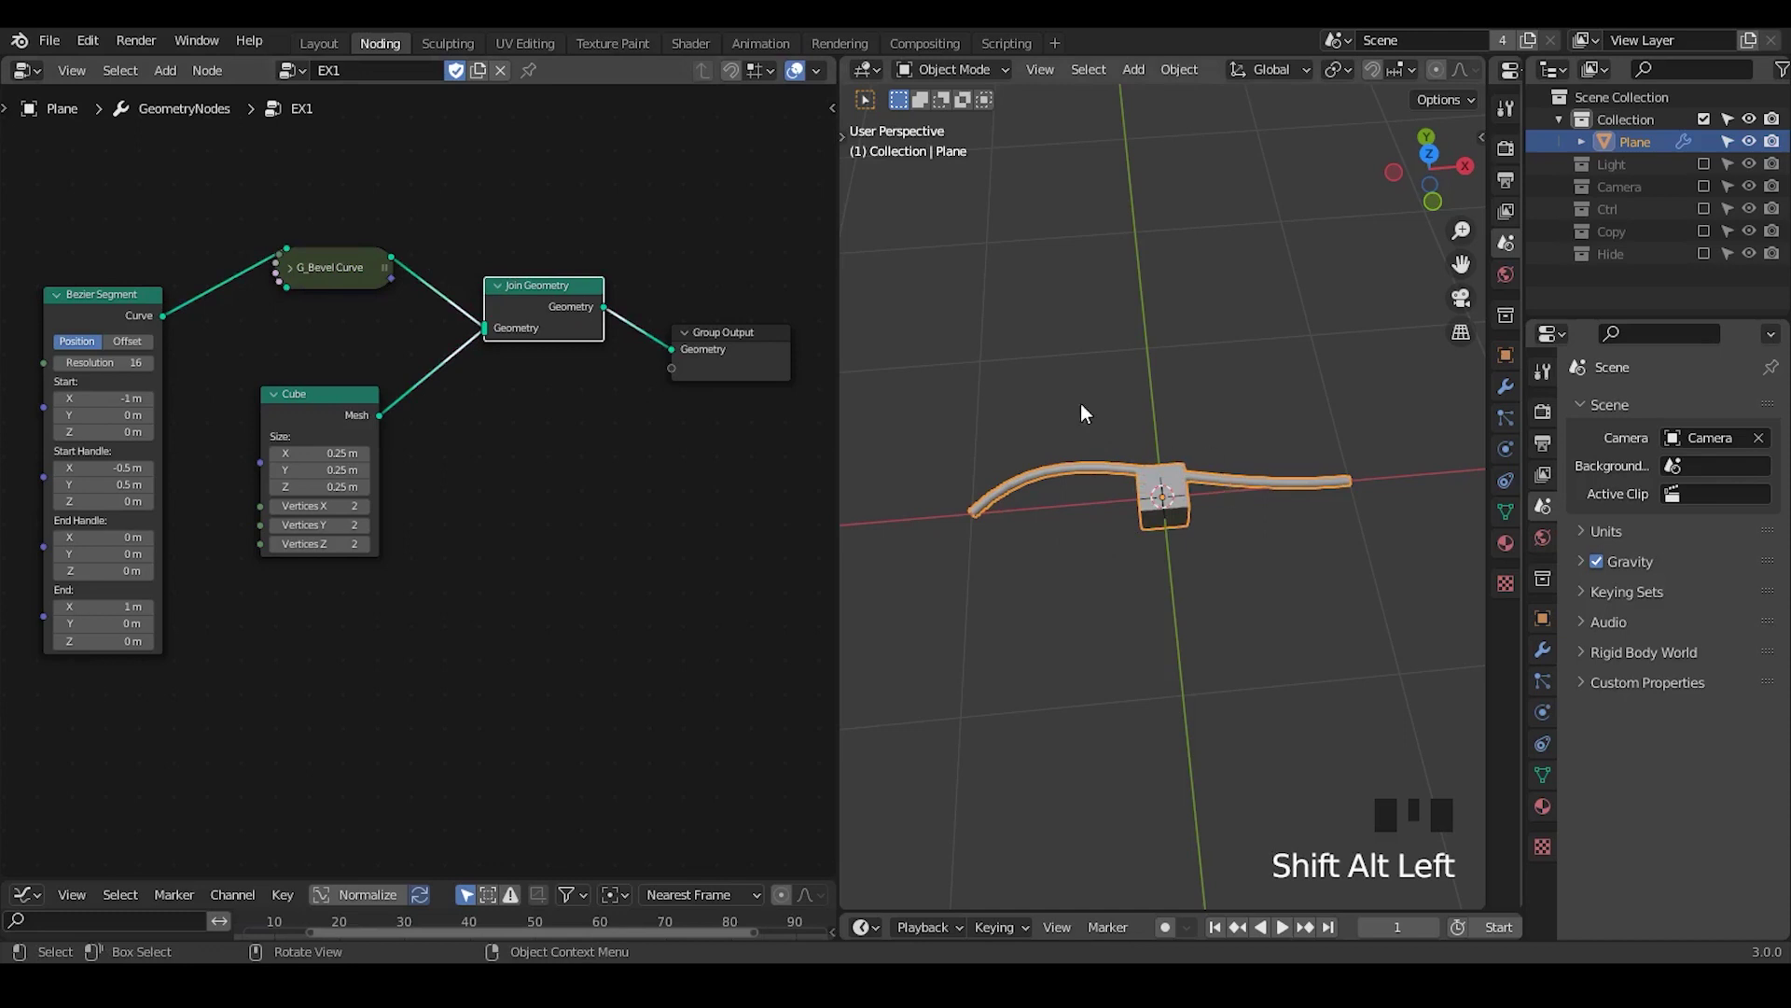
{"action": "left_click", "coordinate": [332, 406], "text": "alt+shift"}
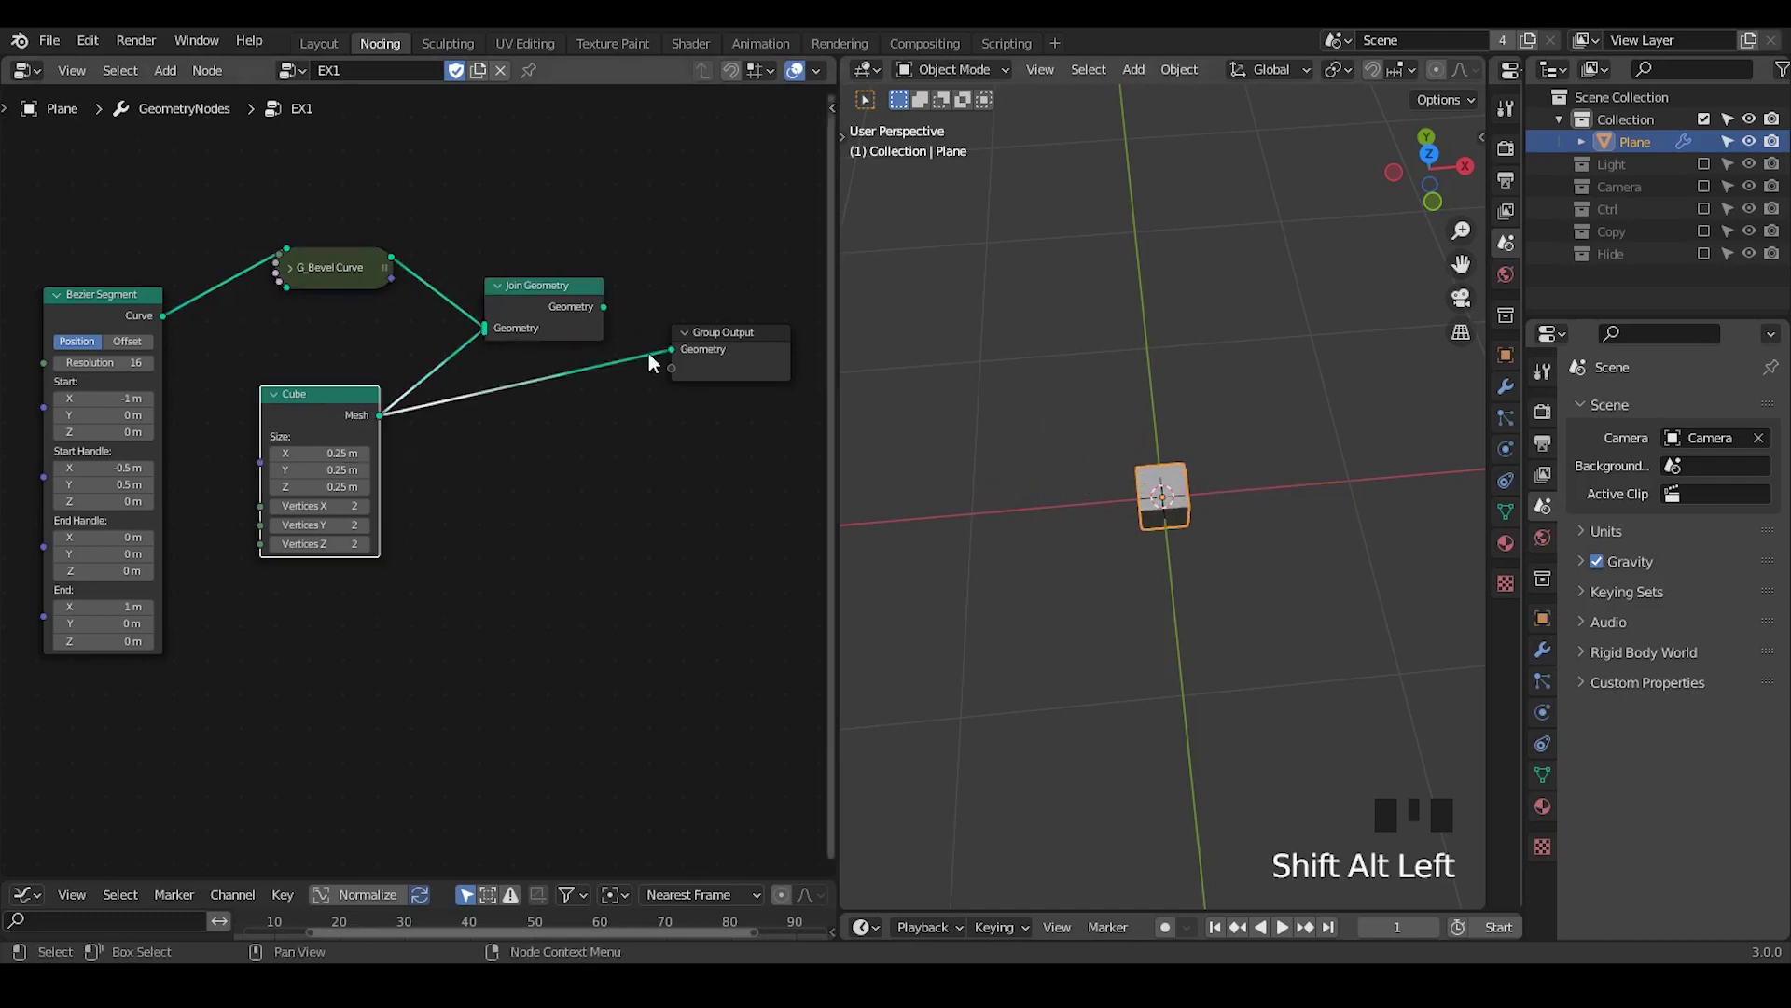
{"action": "left_click", "coordinate": [558, 310], "text": "alt+shift"}
{"action": "left_click", "coordinate": [1173, 411]}
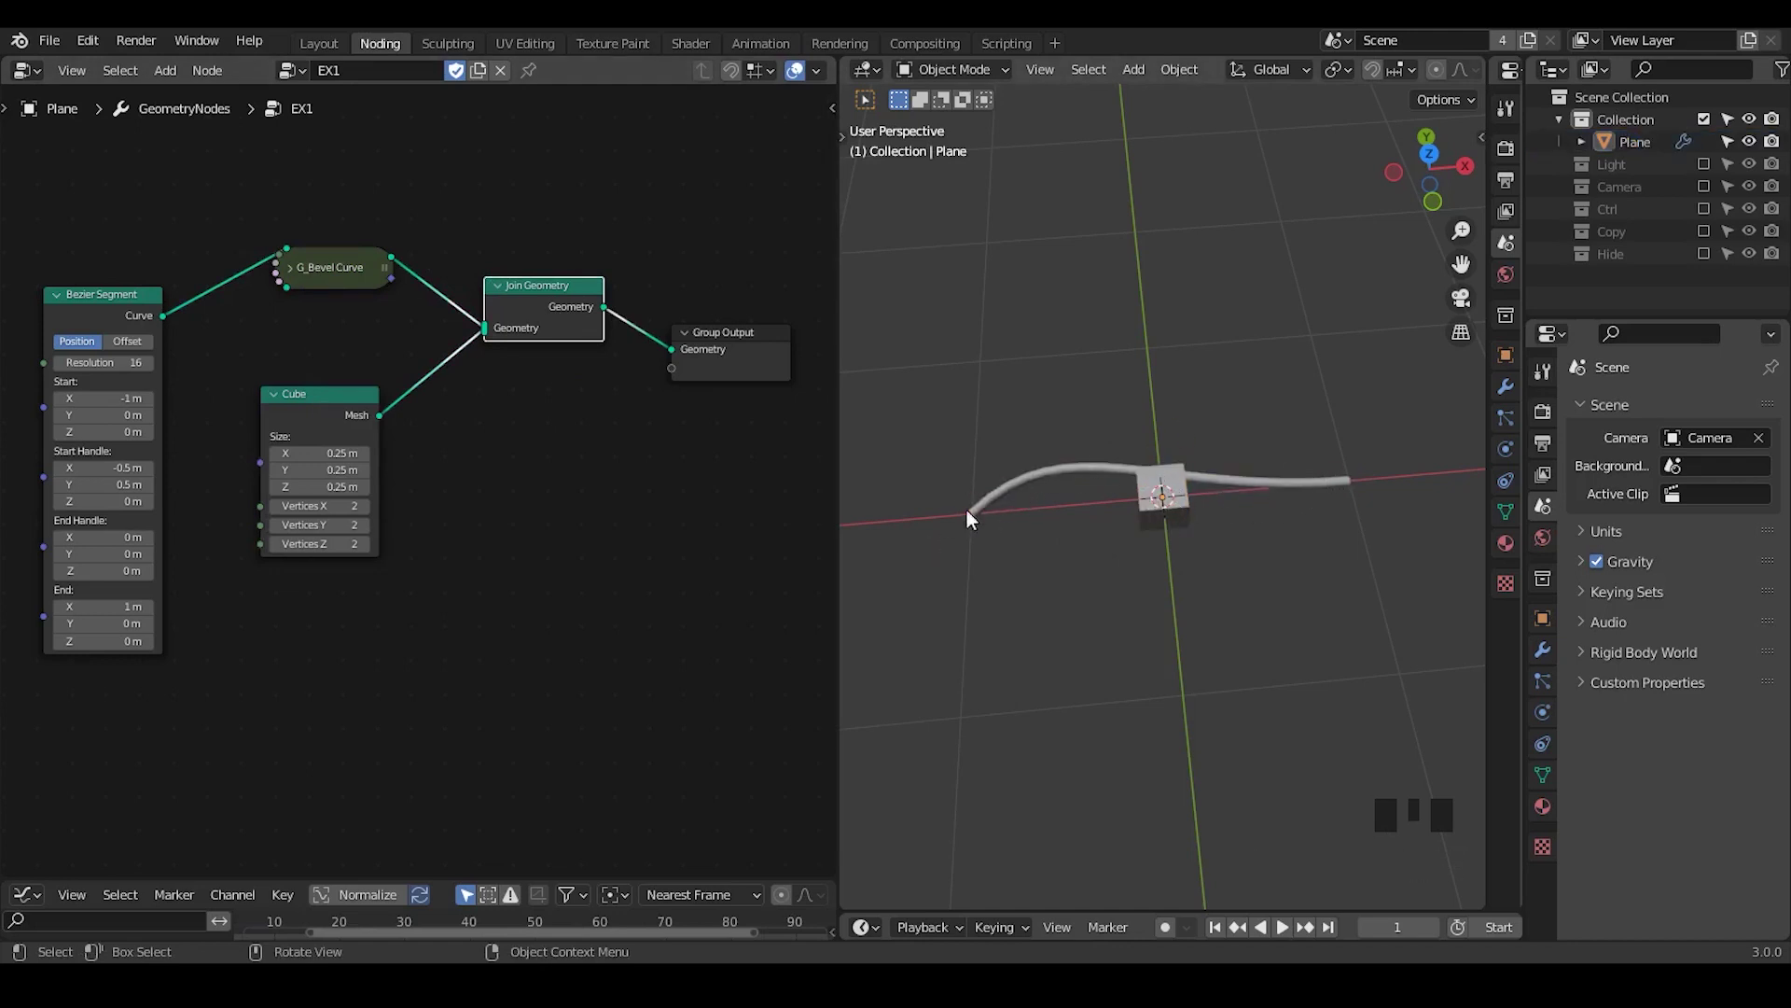
- Add a Sample Curve node below the Cube node
{"action": "middle_click_drag", "start_coordinate": [560, 616], "coordinate": [532, 520], "text": "ctrl"}
{"action": "key", "text": "ctrl+a"}
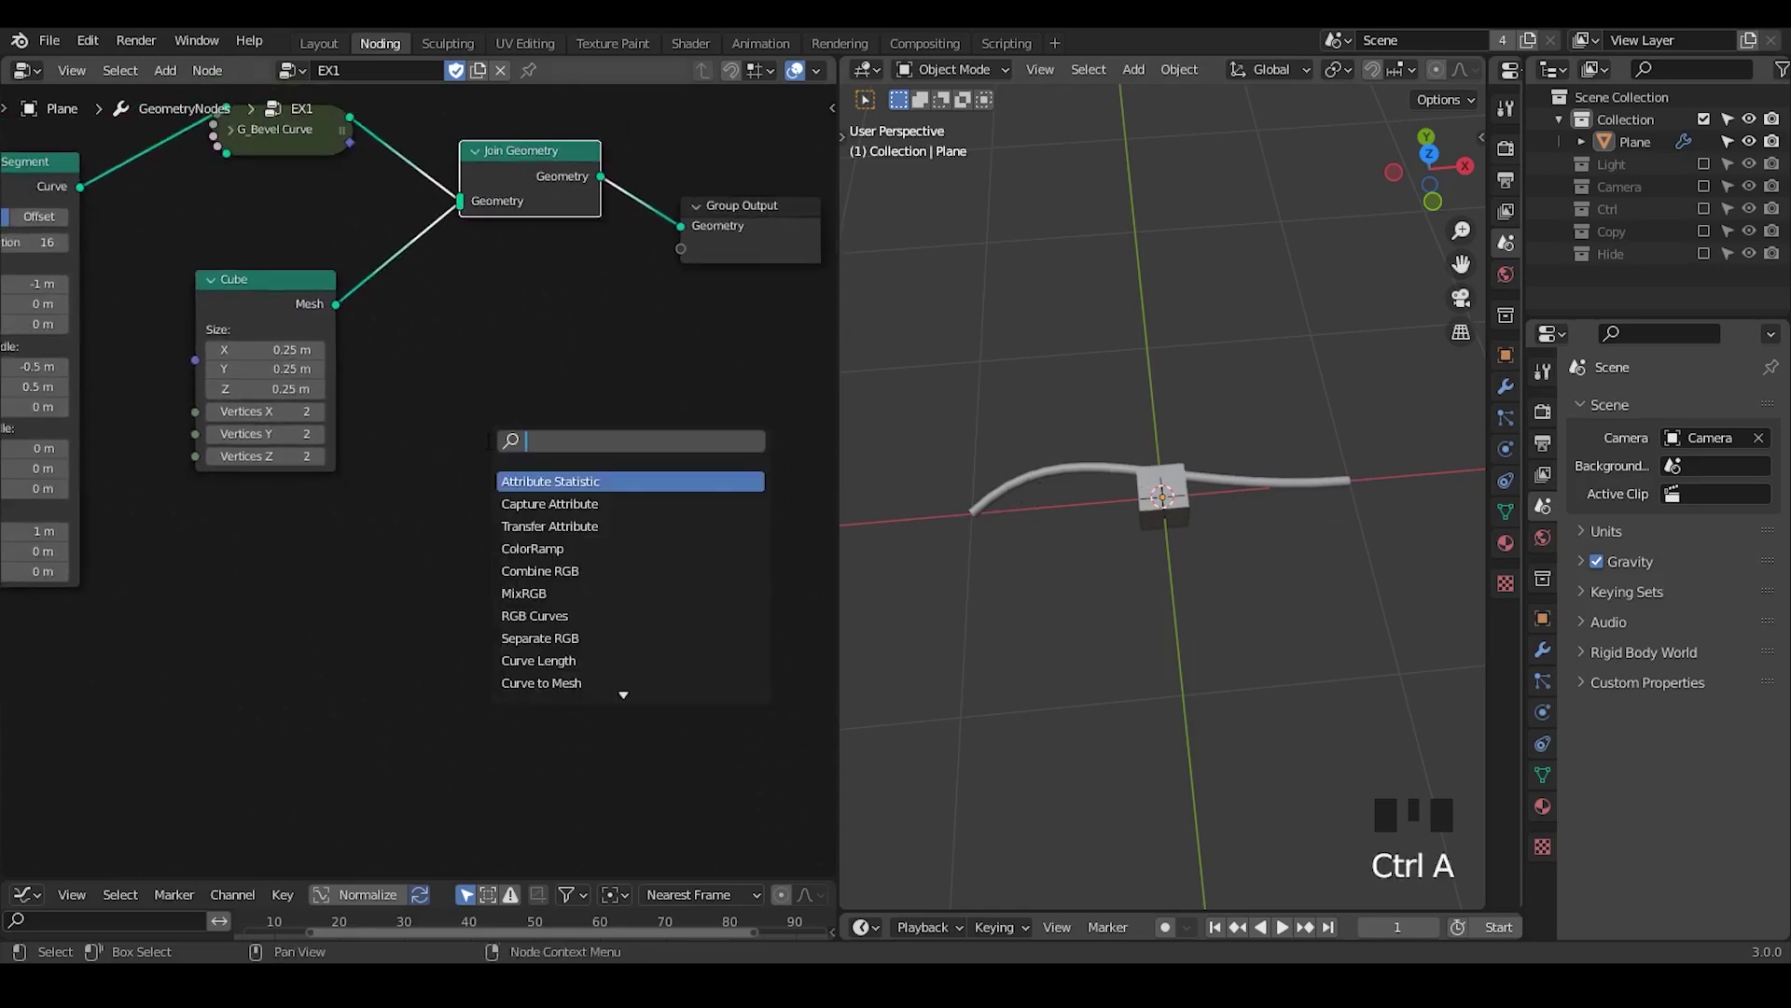
{"action": "type", "text": "sample"}
{"action": "key", "text": "Return"}
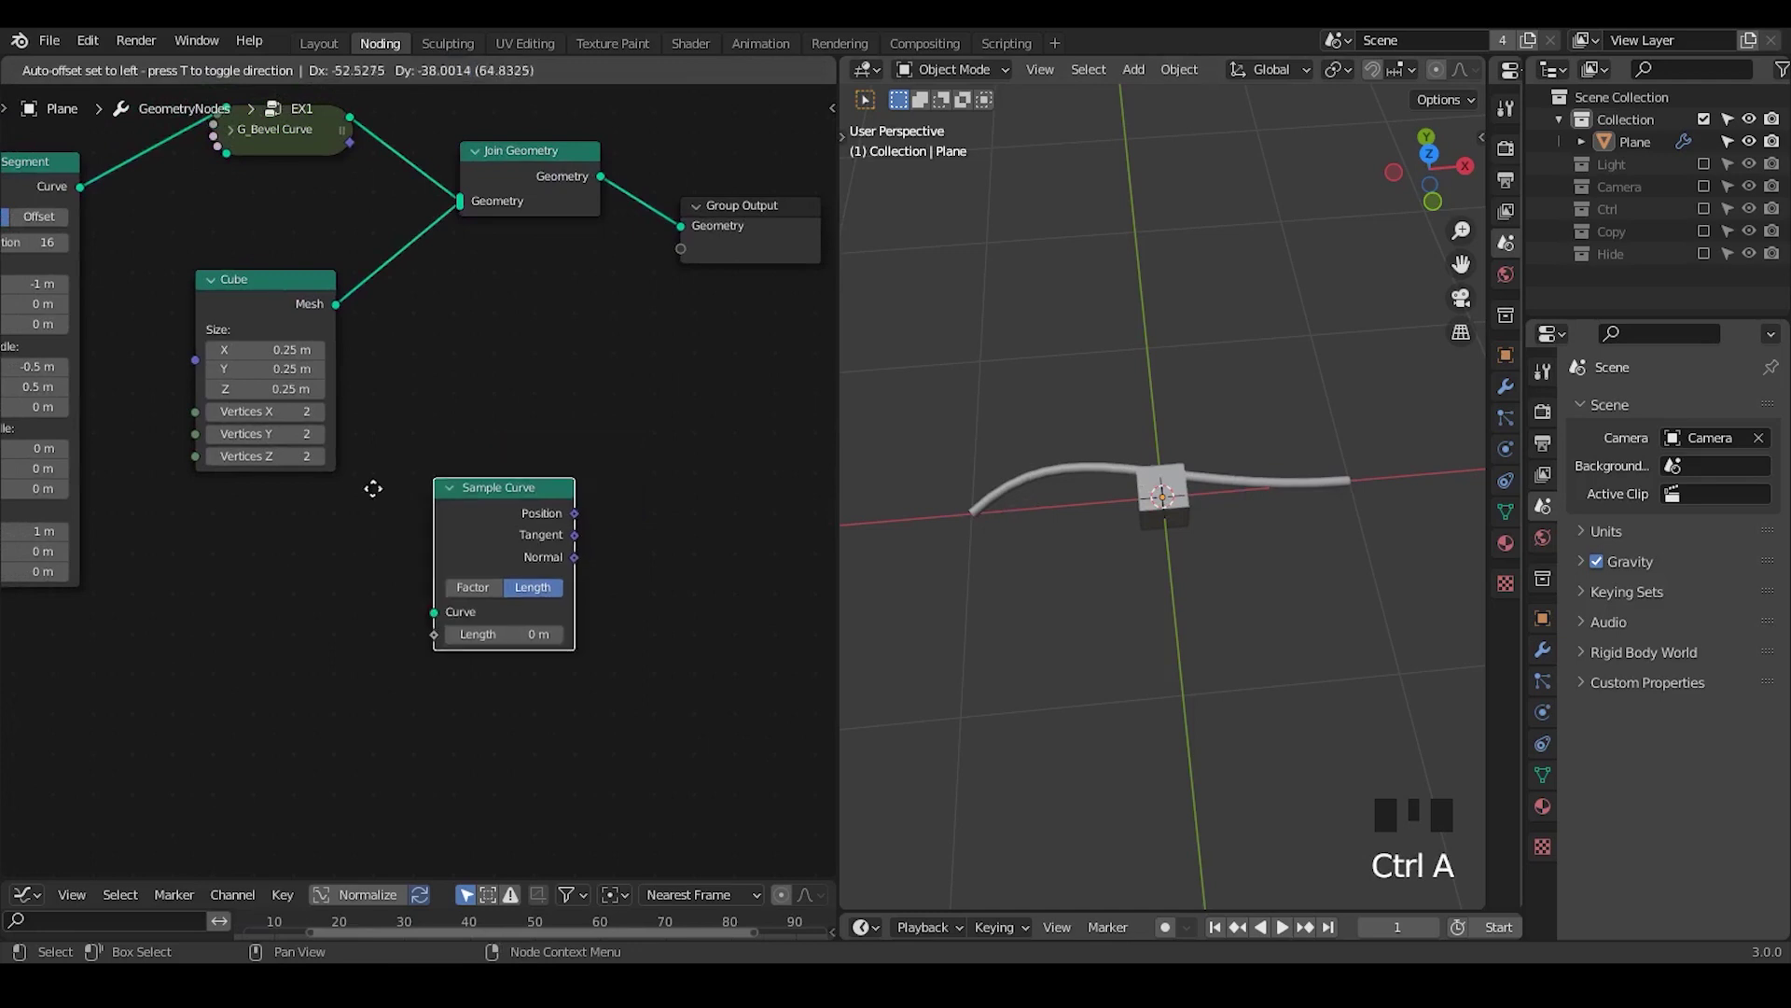
{"action": "left_click", "coordinate": [319, 501]}
- Add an Endpoint Selection node beside the Sample Curve node and space the two apart
{"action": "key", "text": "ctrl+a"}
{"action": "type", "text": "endpoint"}
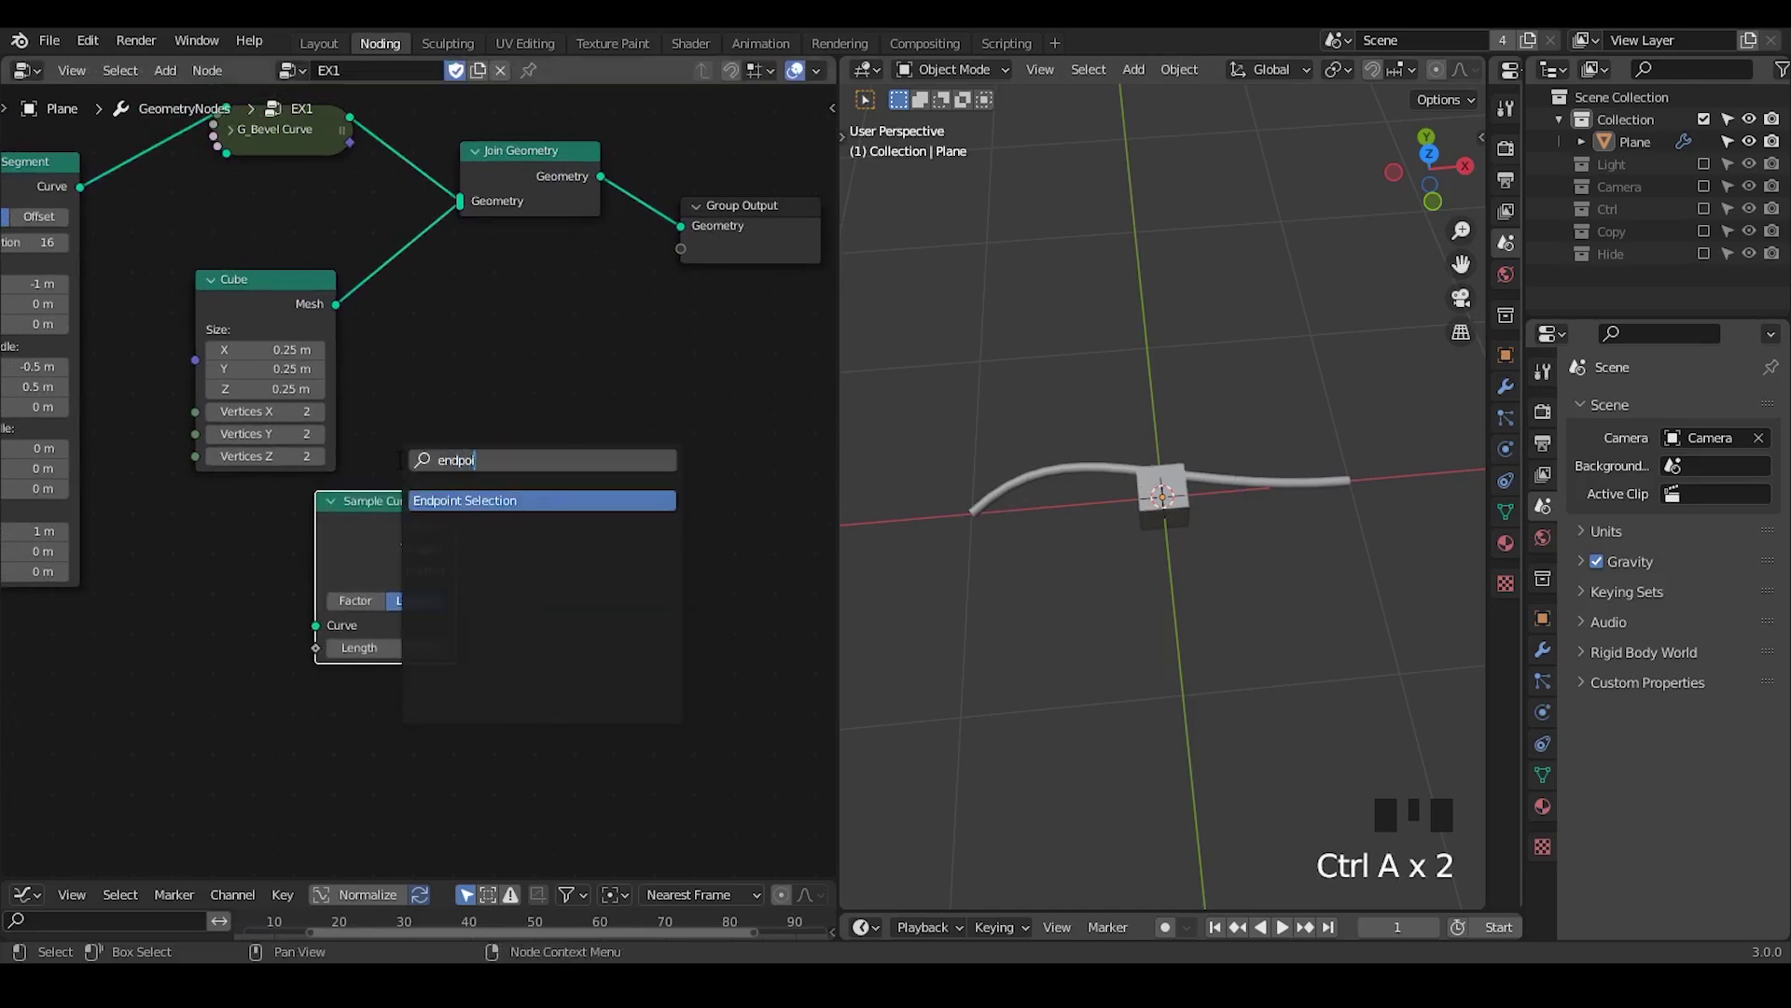
{"action": "key", "text": "Return"}
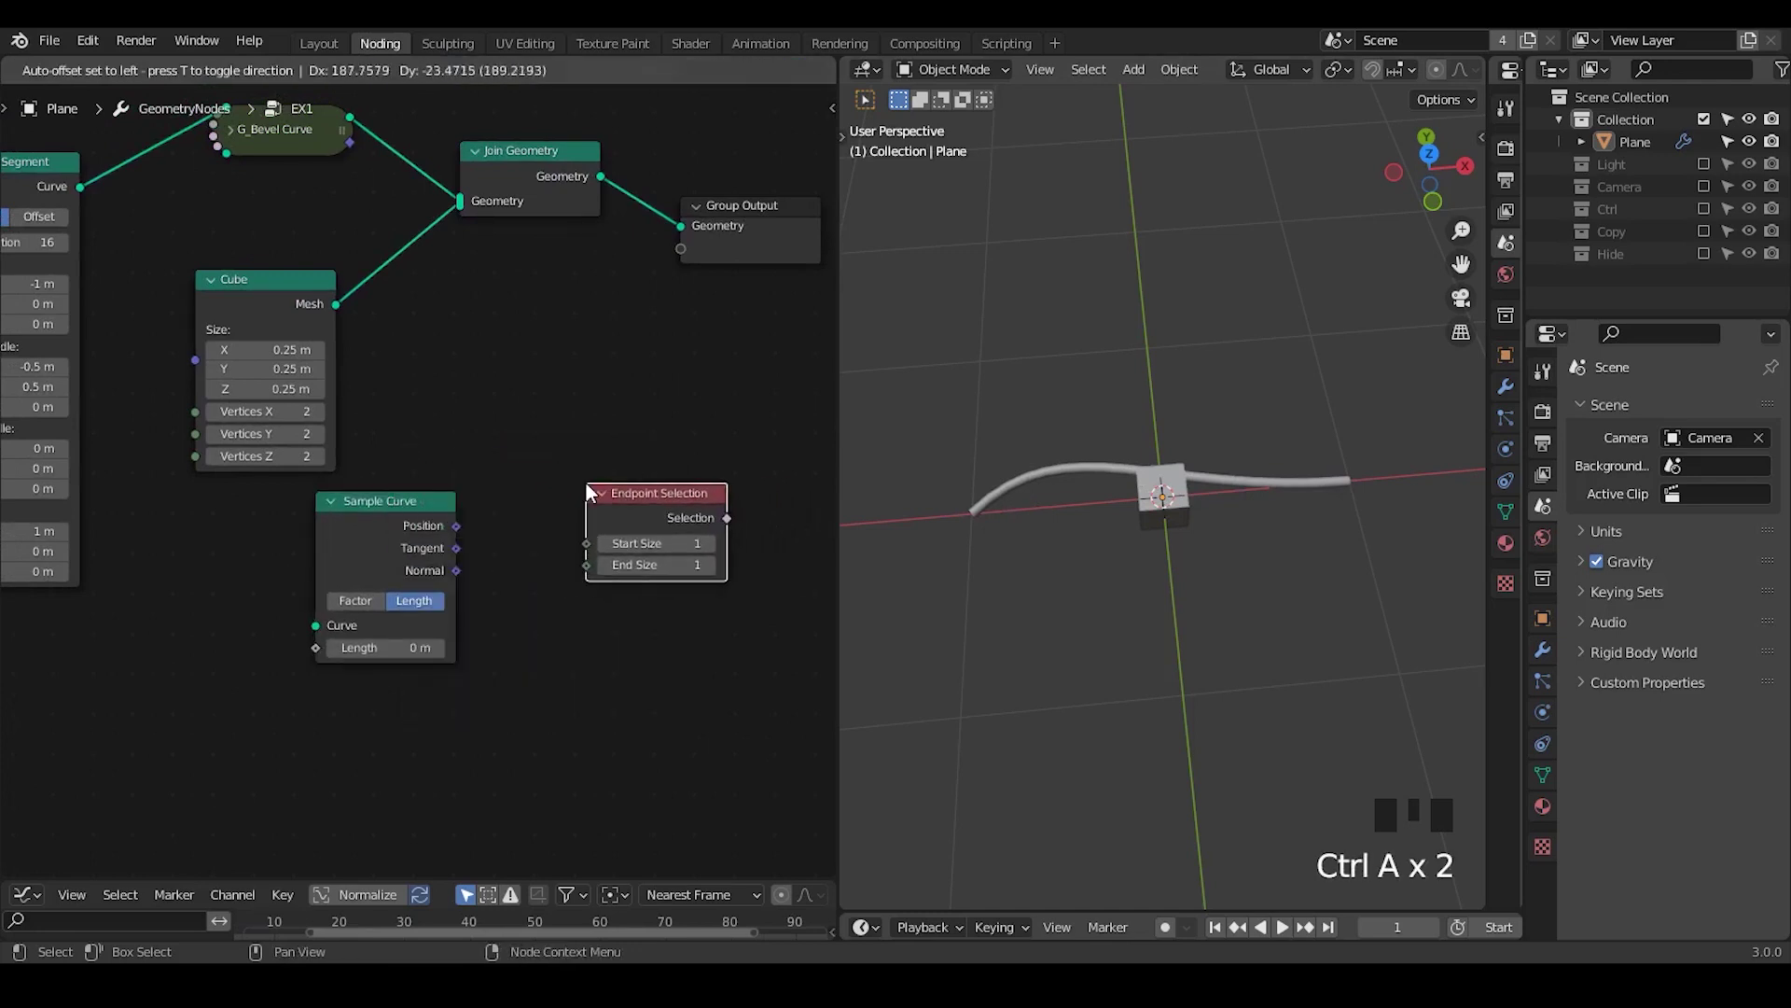
{"action": "left_click", "coordinate": [609, 493]}
{"action": "left_click_drag", "start_coordinate": [360, 533], "coordinate": [314, 575]}
- Outline the Endpoint Selection and Sample Curve nodes with freehand annotations and erase the marks
{"action": "mouse_move", "coordinate": [604, 520]}
{"action": "left_mouse_down"}
{"action": "mouse_move", "coordinate": [548, 641]}
{"action": "mouse_move", "coordinate": [721, 625]}
{"action": "mouse_move", "coordinate": [712, 498]}
{"action": "mouse_move", "coordinate": [523, 541]}
{"action": "left_mouse_up"}
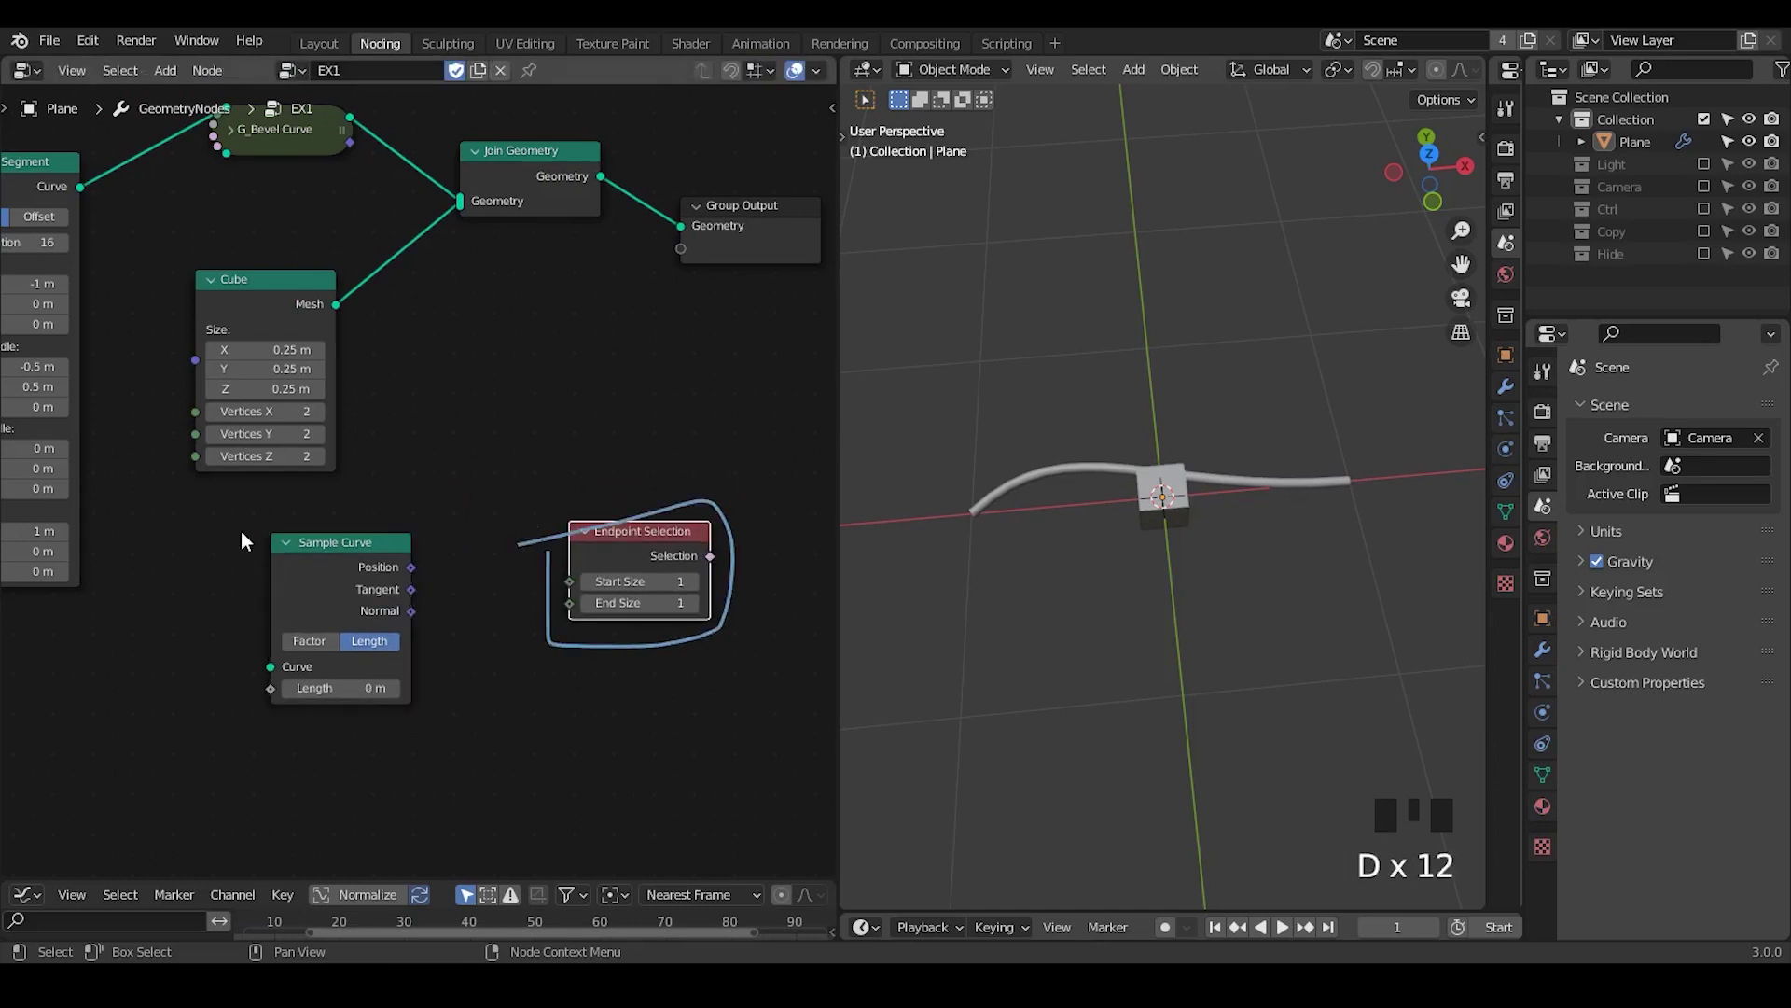
{"action": "mouse_move", "coordinate": [240, 560]}
{"action": "left_mouse_down"}
{"action": "mouse_move", "coordinate": [427, 707]}
{"action": "mouse_move", "coordinate": [421, 534]}
{"action": "left_mouse_up"}
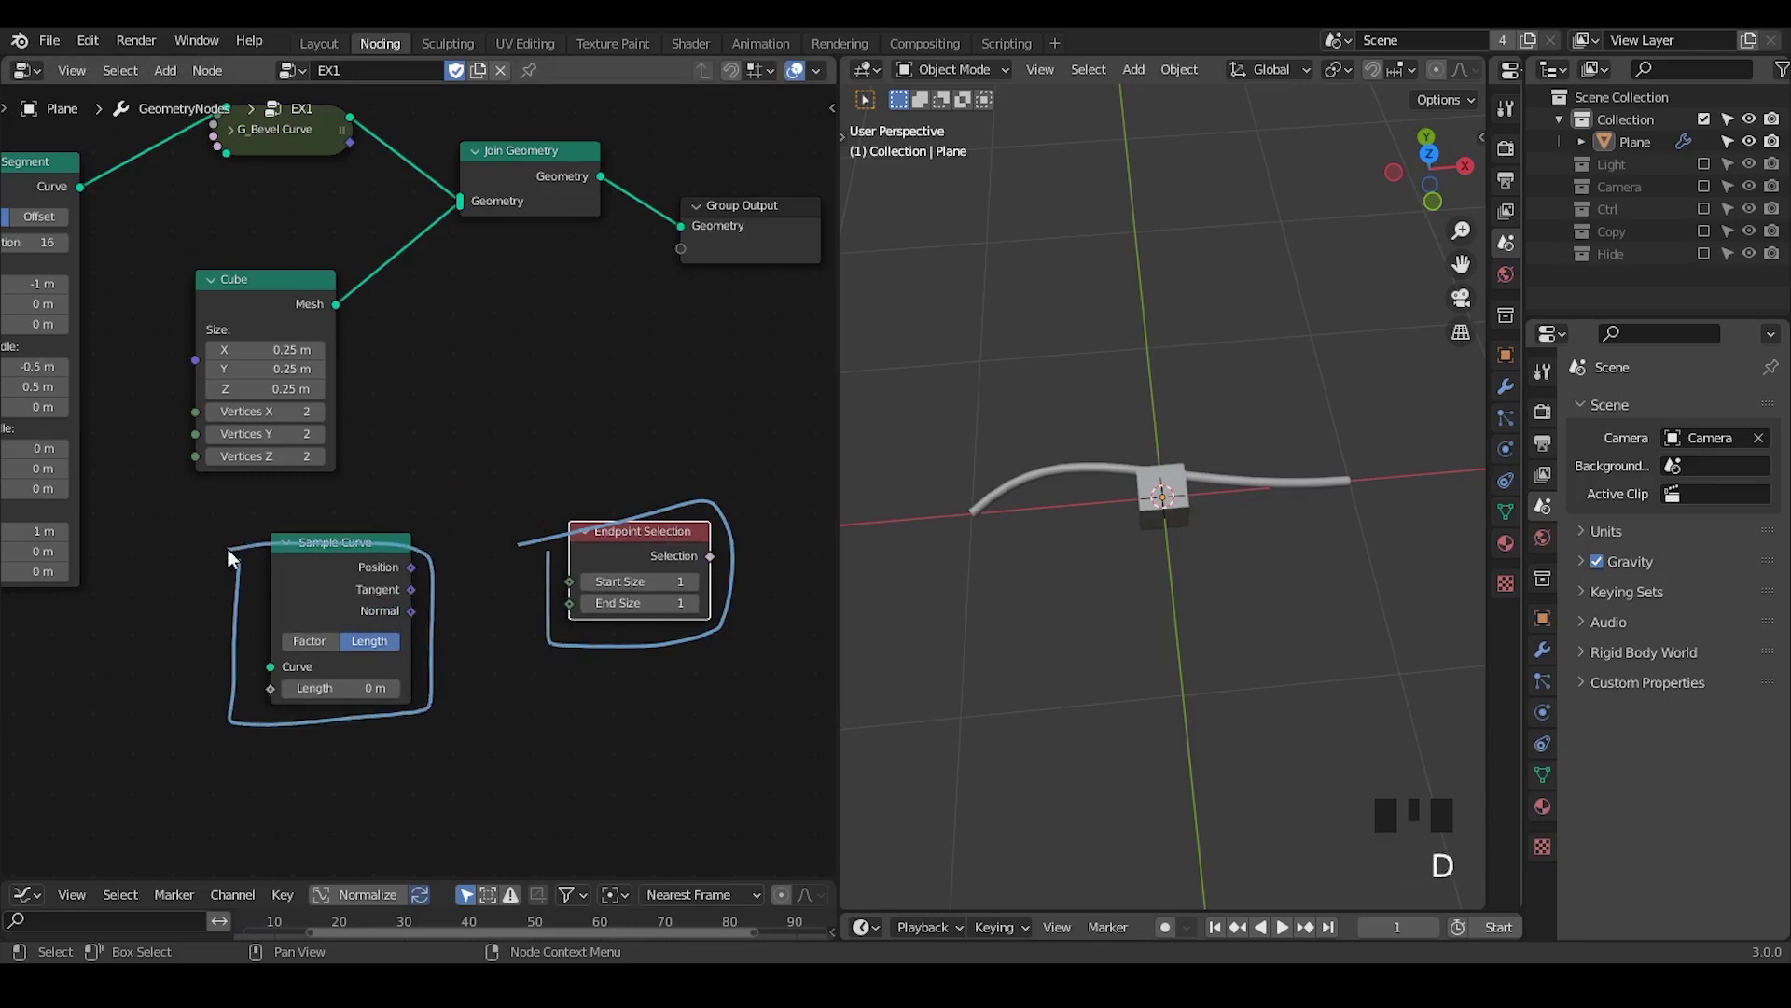
{"action": "mouse_move", "coordinate": [509, 522]}
{"action": "right_mouse_down"}
{"action": "mouse_move", "coordinate": [375, 518]}
{"action": "mouse_move", "coordinate": [485, 606]}
{"action": "mouse_move", "coordinate": [740, 507]}
{"action": "mouse_move", "coordinate": [788, 560]}
{"action": "right_mouse_up"}
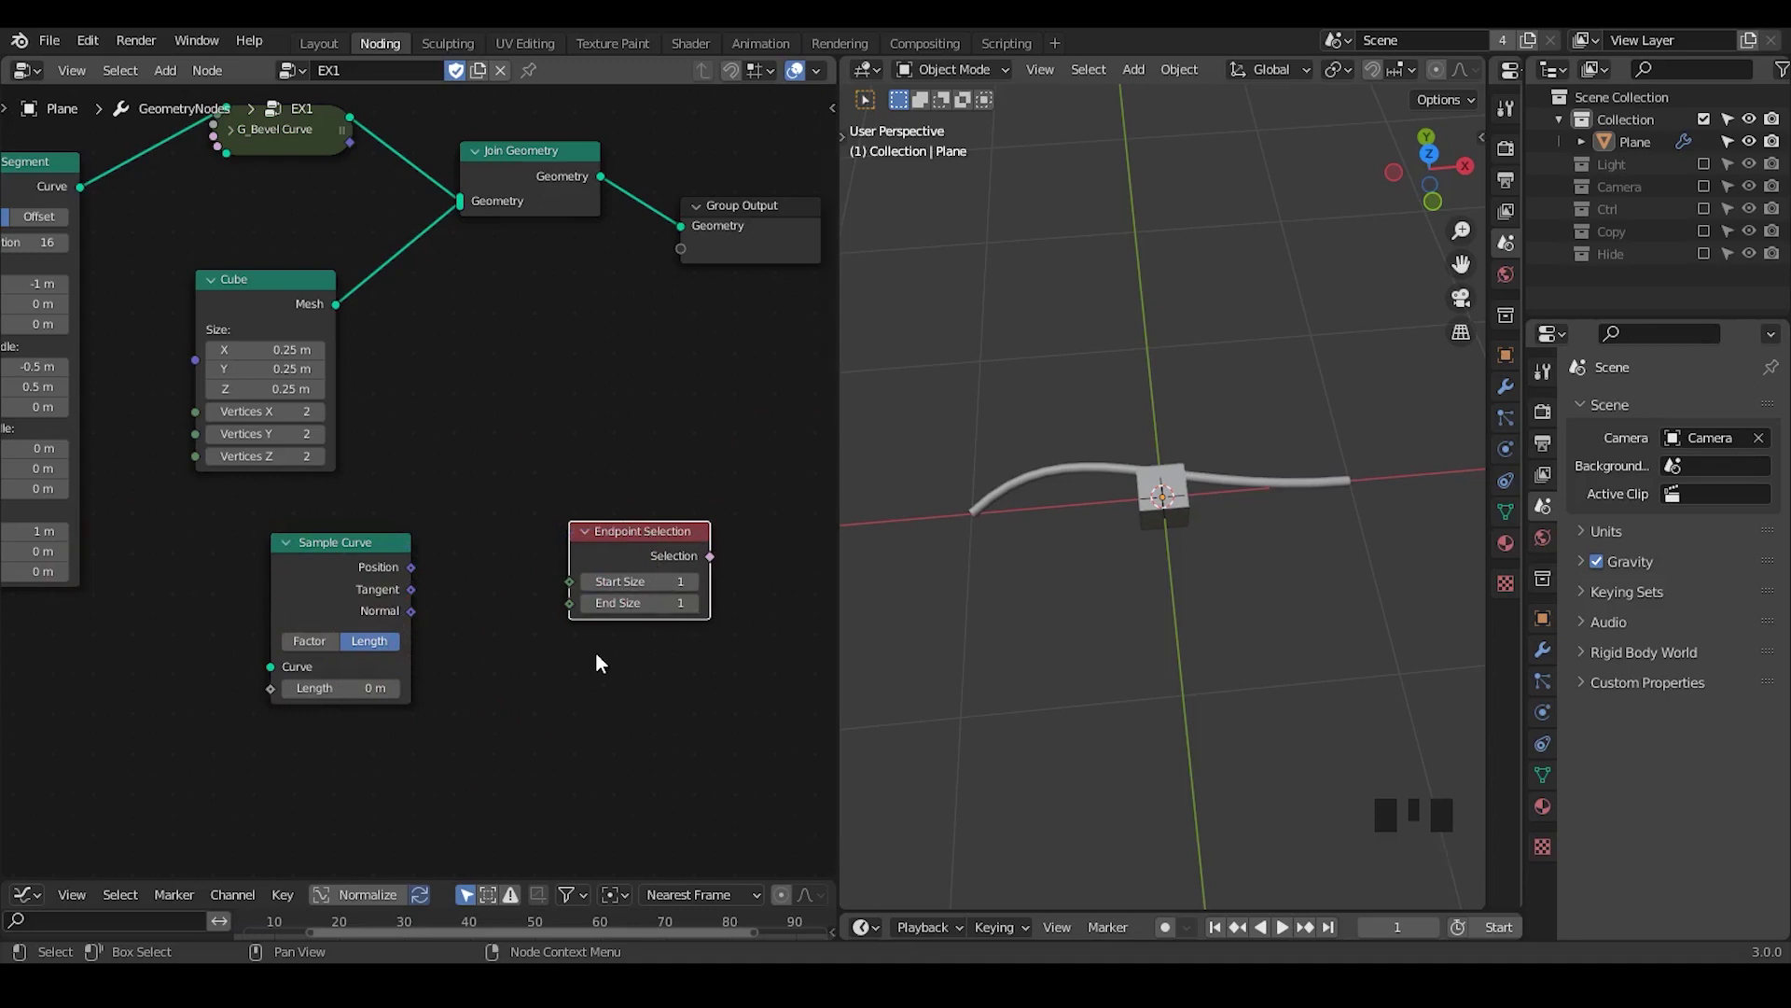
- Add the G_Follow Splines node group and delete it together with the Endpoint Selection node
{"action": "key", "text": "ctrl+a"}
{"action": "type", "text": "follow"}
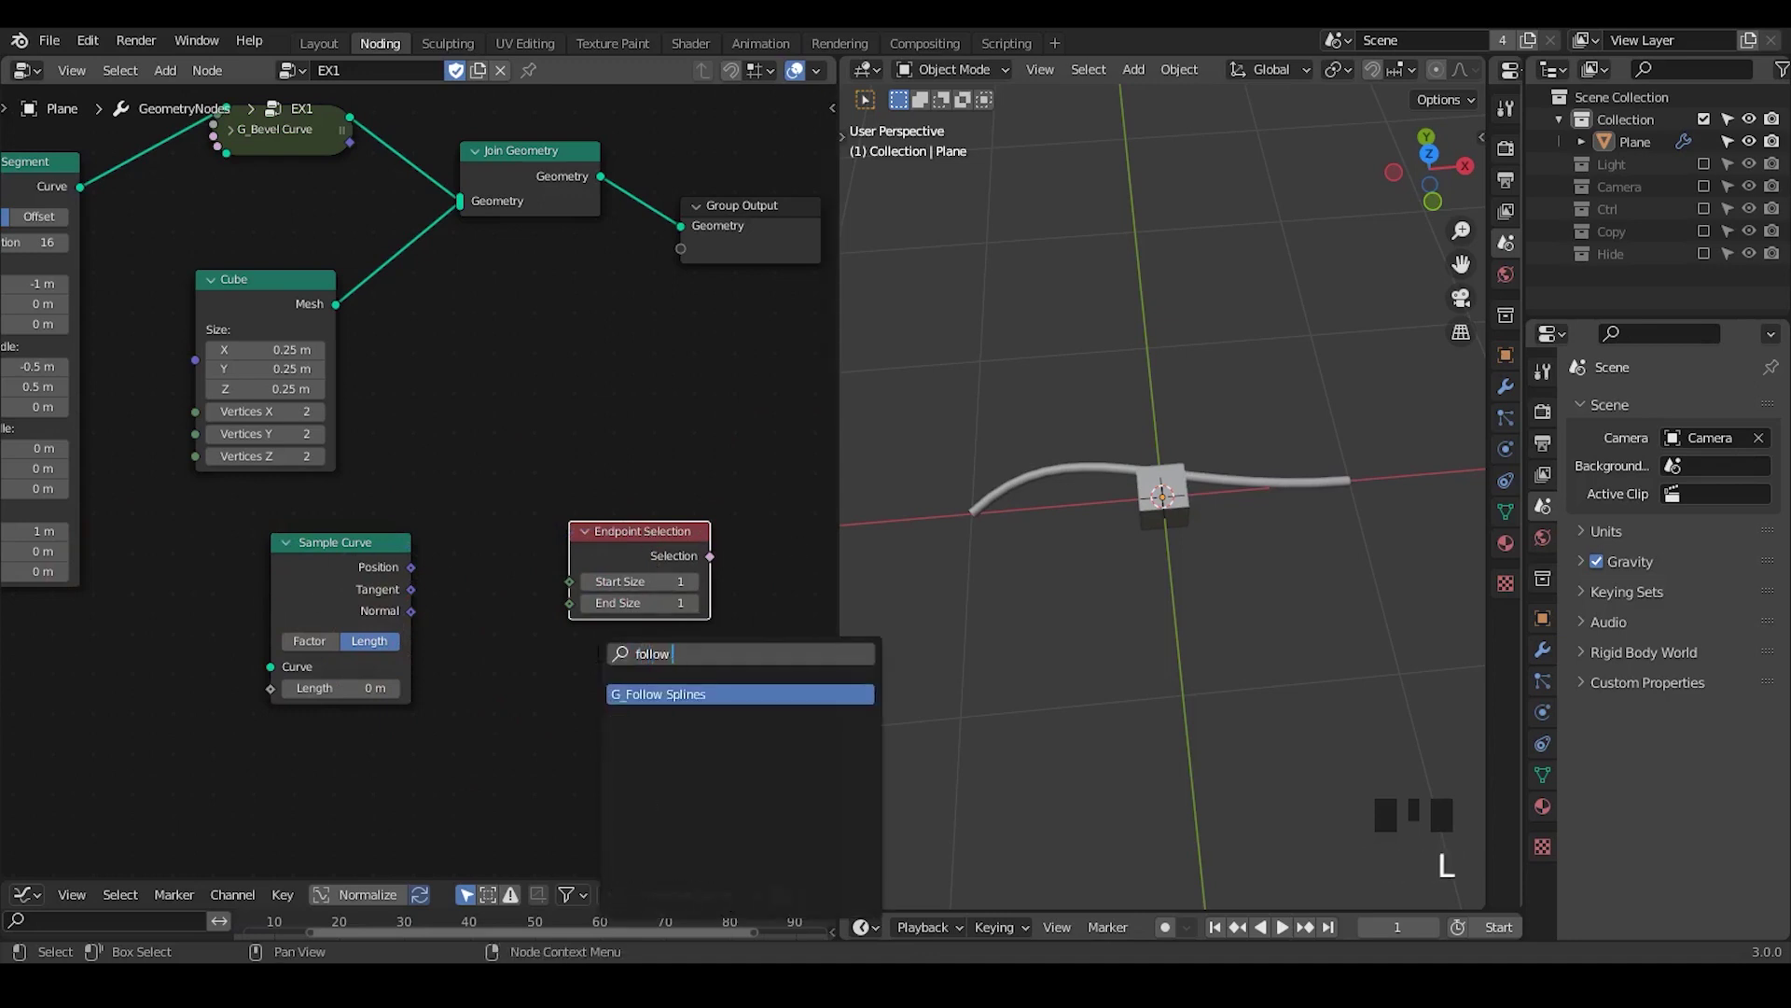
{"action": "key", "text": "Return"}
{"action": "left_click", "coordinate": [597, 657]}
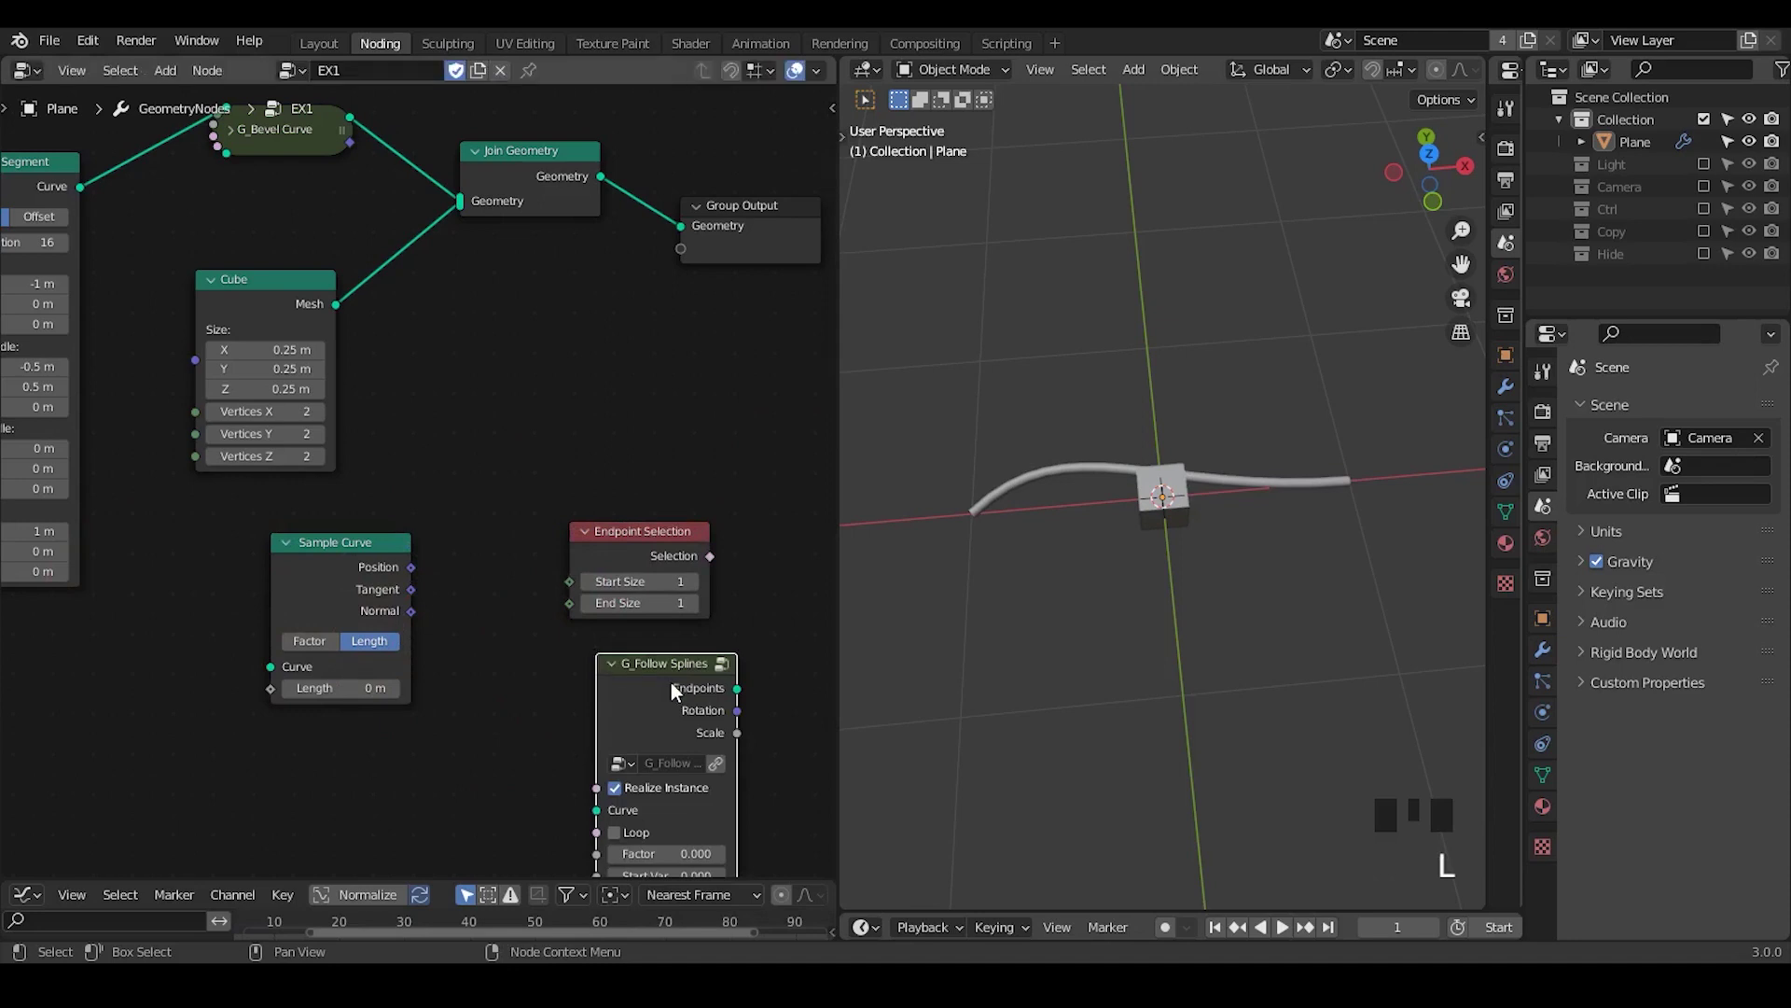
{"action": "left_click", "coordinate": [670, 688]}
{"action": "key", "text": "x"}
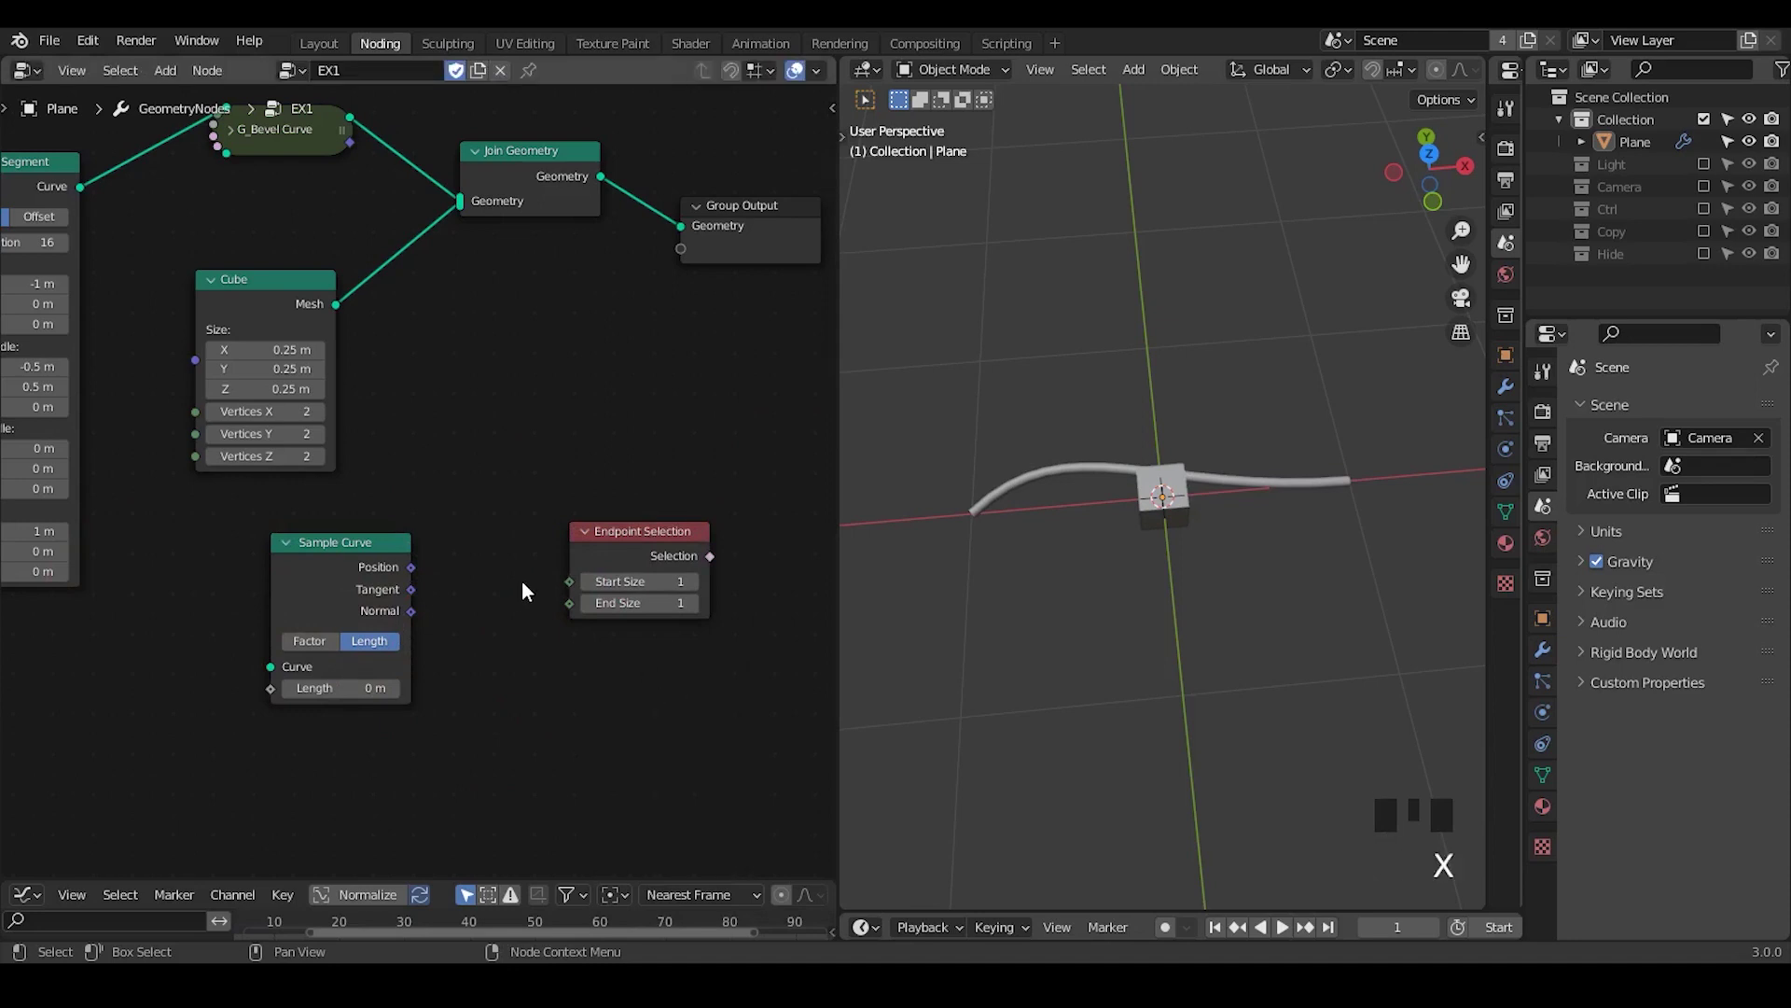
{"action": "left_click", "coordinate": [593, 557]}
{"action": "key", "text": "x"}
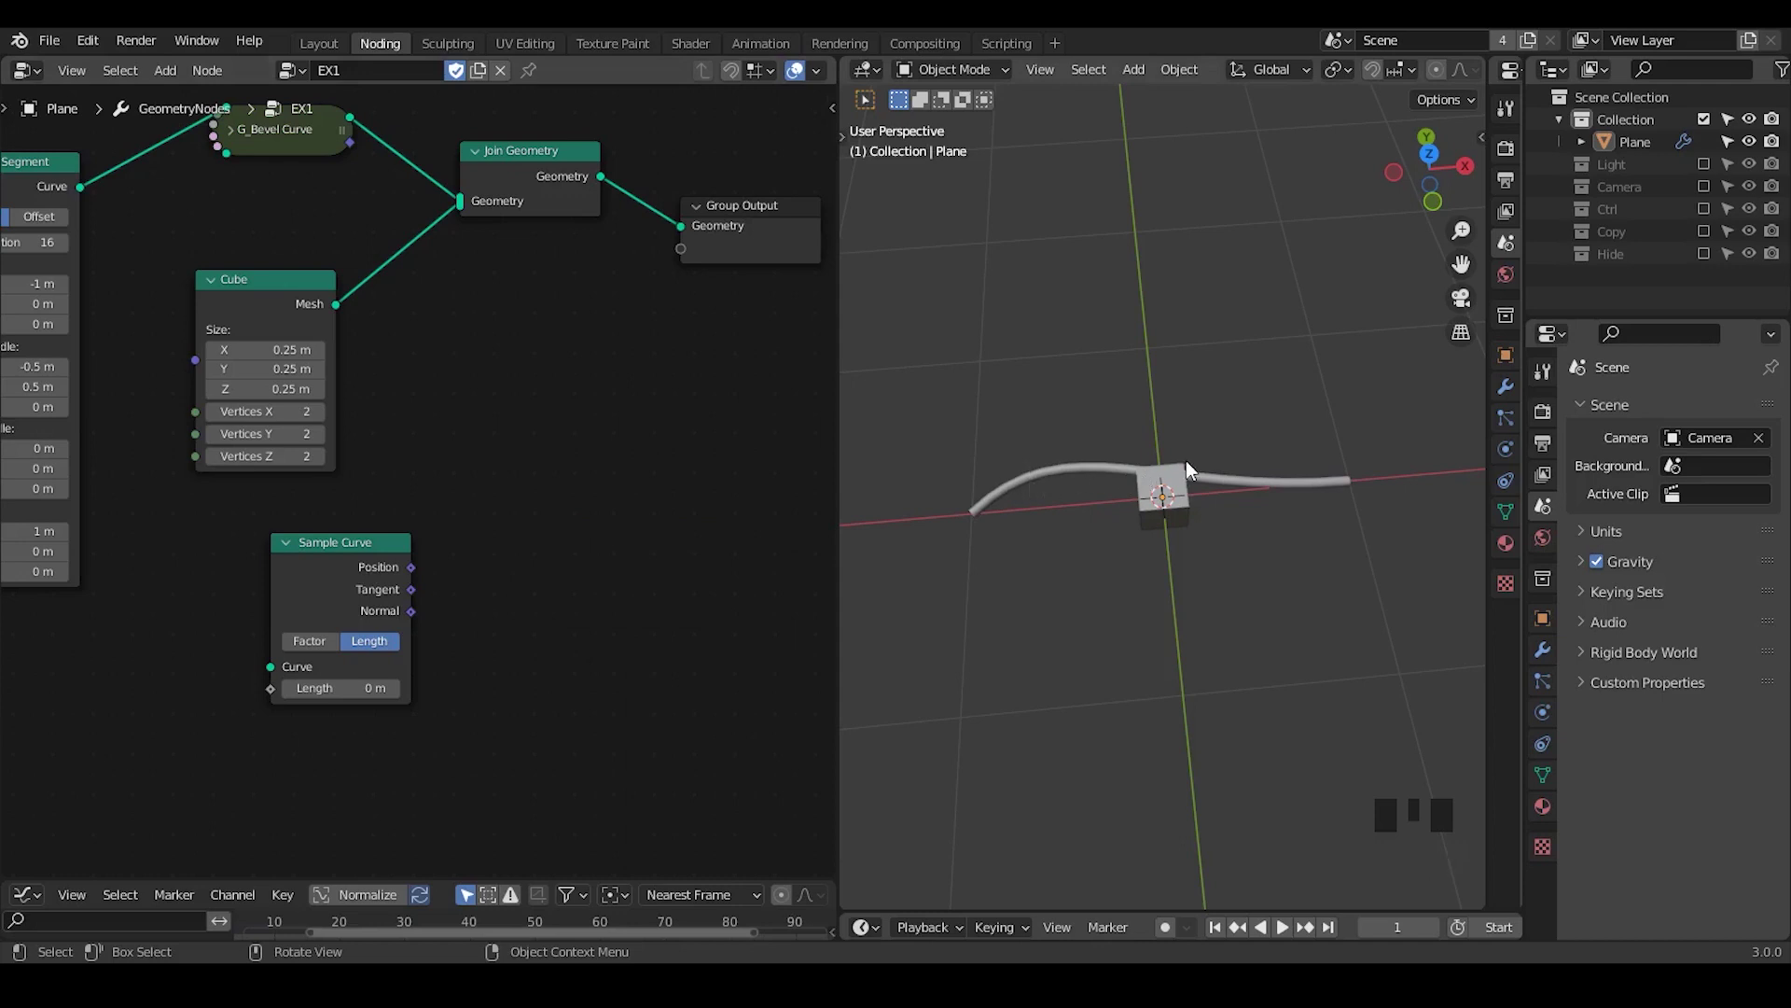
- Arrange the Cube and Sample Curve nodes and connect the Bezier Segment's Curve output to Sample Curve's Curve input
{"action": "left_click_drag", "start_coordinate": [349, 564], "coordinate": [335, 529]}
{"action": "left_click_drag", "start_coordinate": [271, 333], "coordinate": [283, 291]}
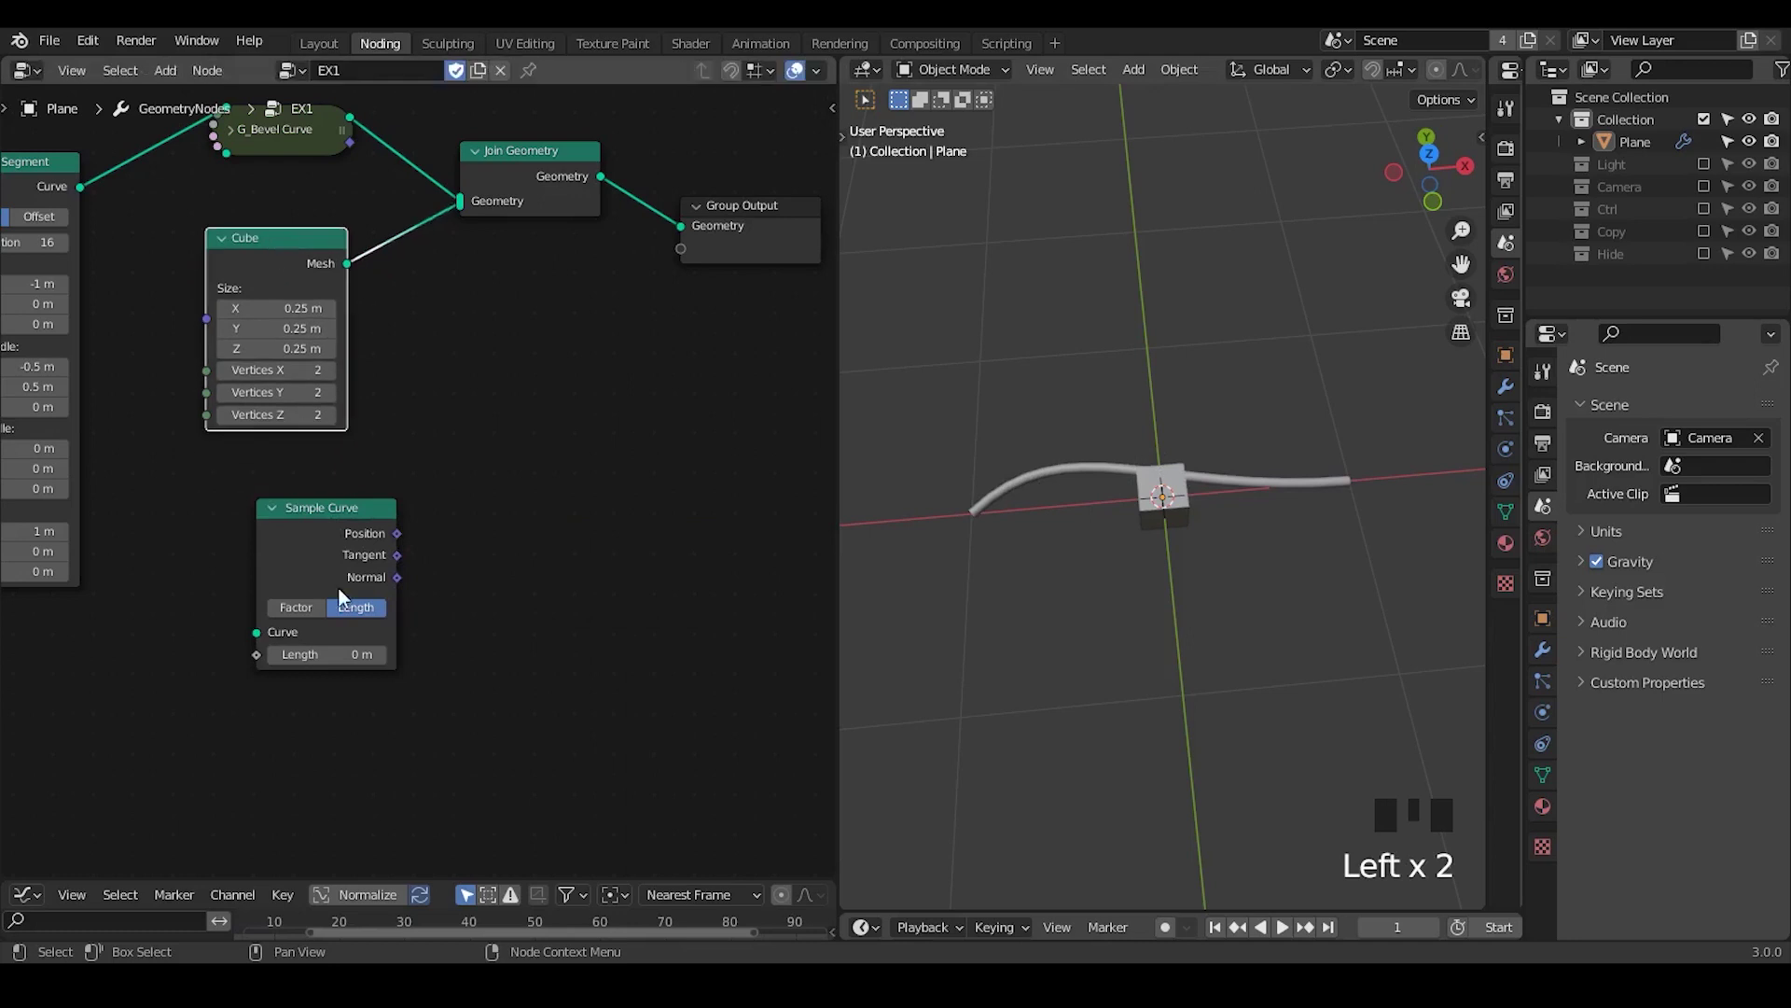
{"action": "left_click_drag", "start_coordinate": [338, 586], "coordinate": [334, 554]}
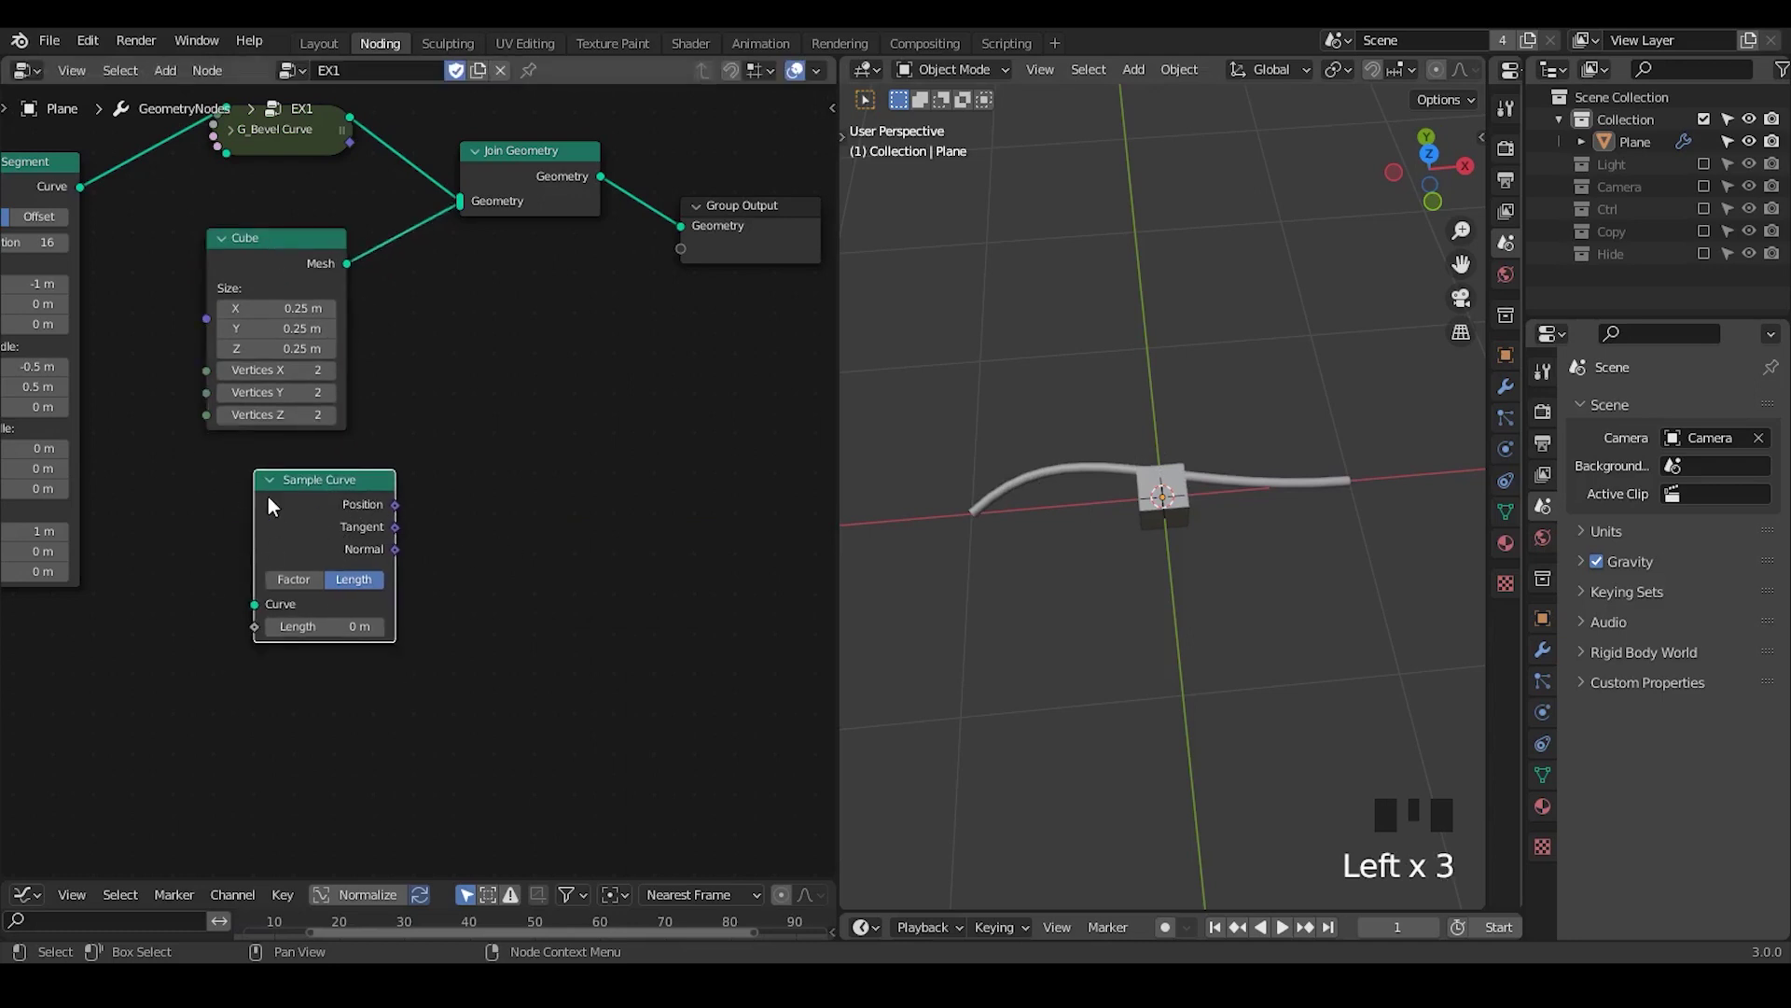
{"action": "middle_click_drag", "start_coordinate": [336, 510], "coordinate": [388, 506]}
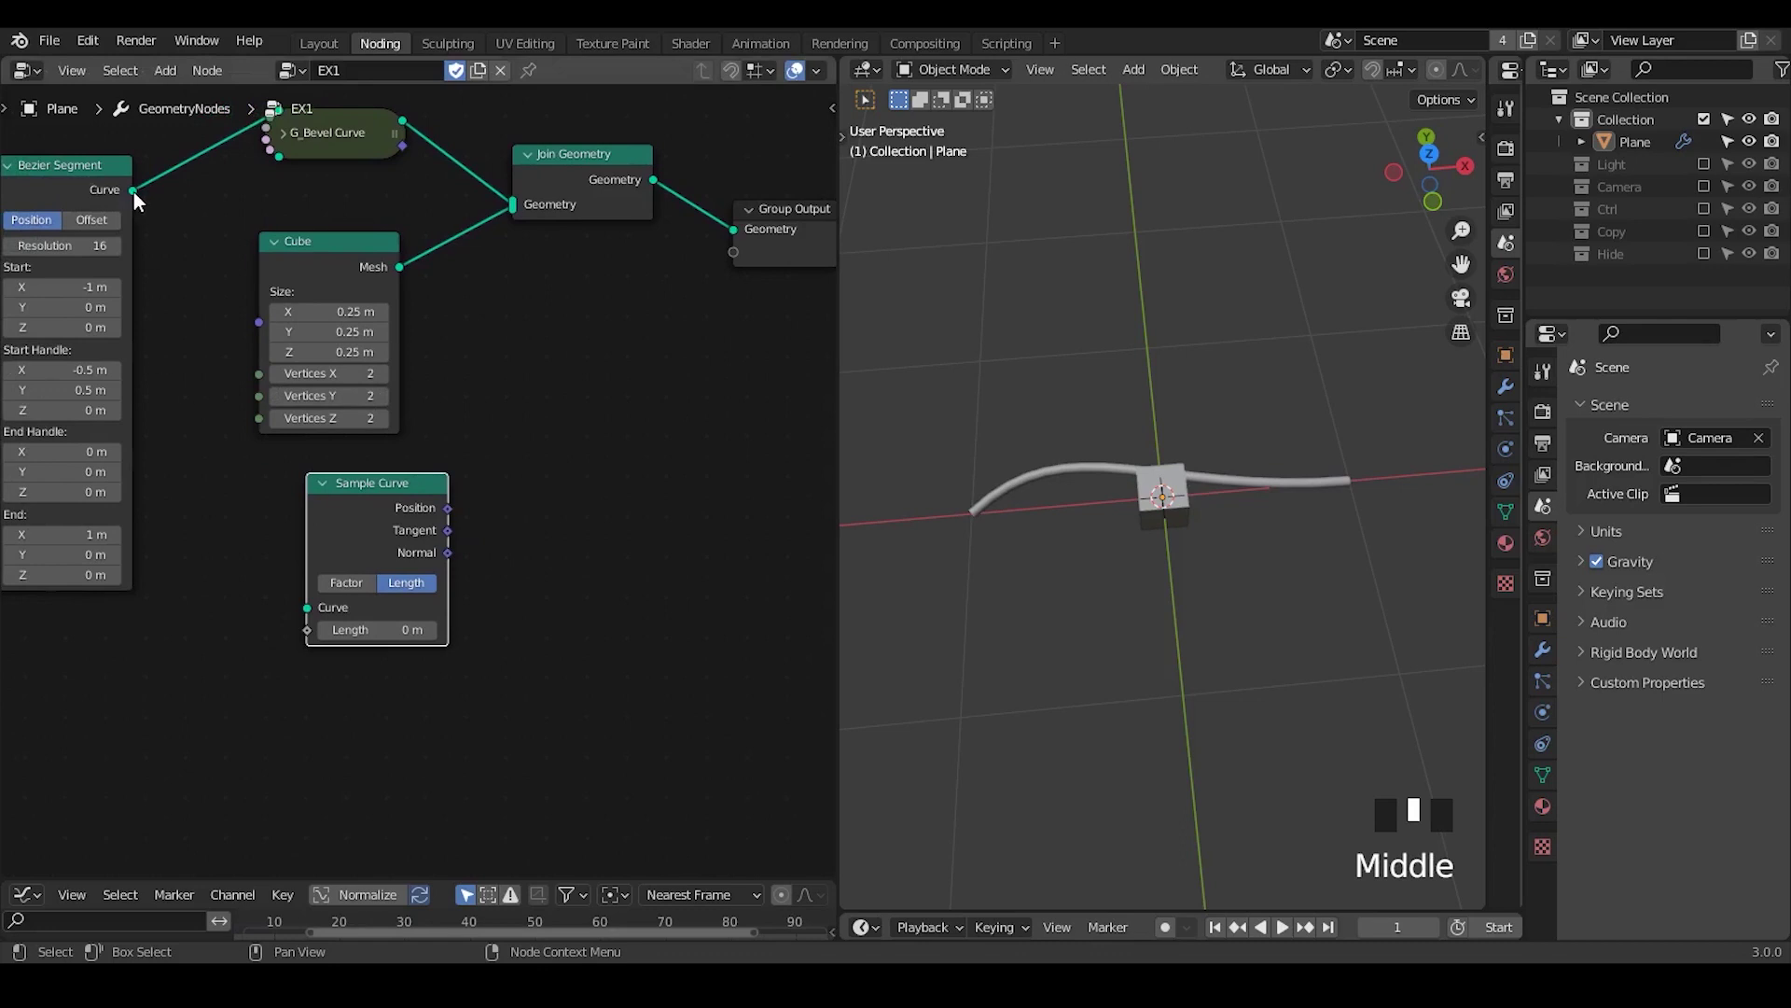
{"action": "left_click_drag", "start_coordinate": [371, 524], "coordinate": [357, 522]}
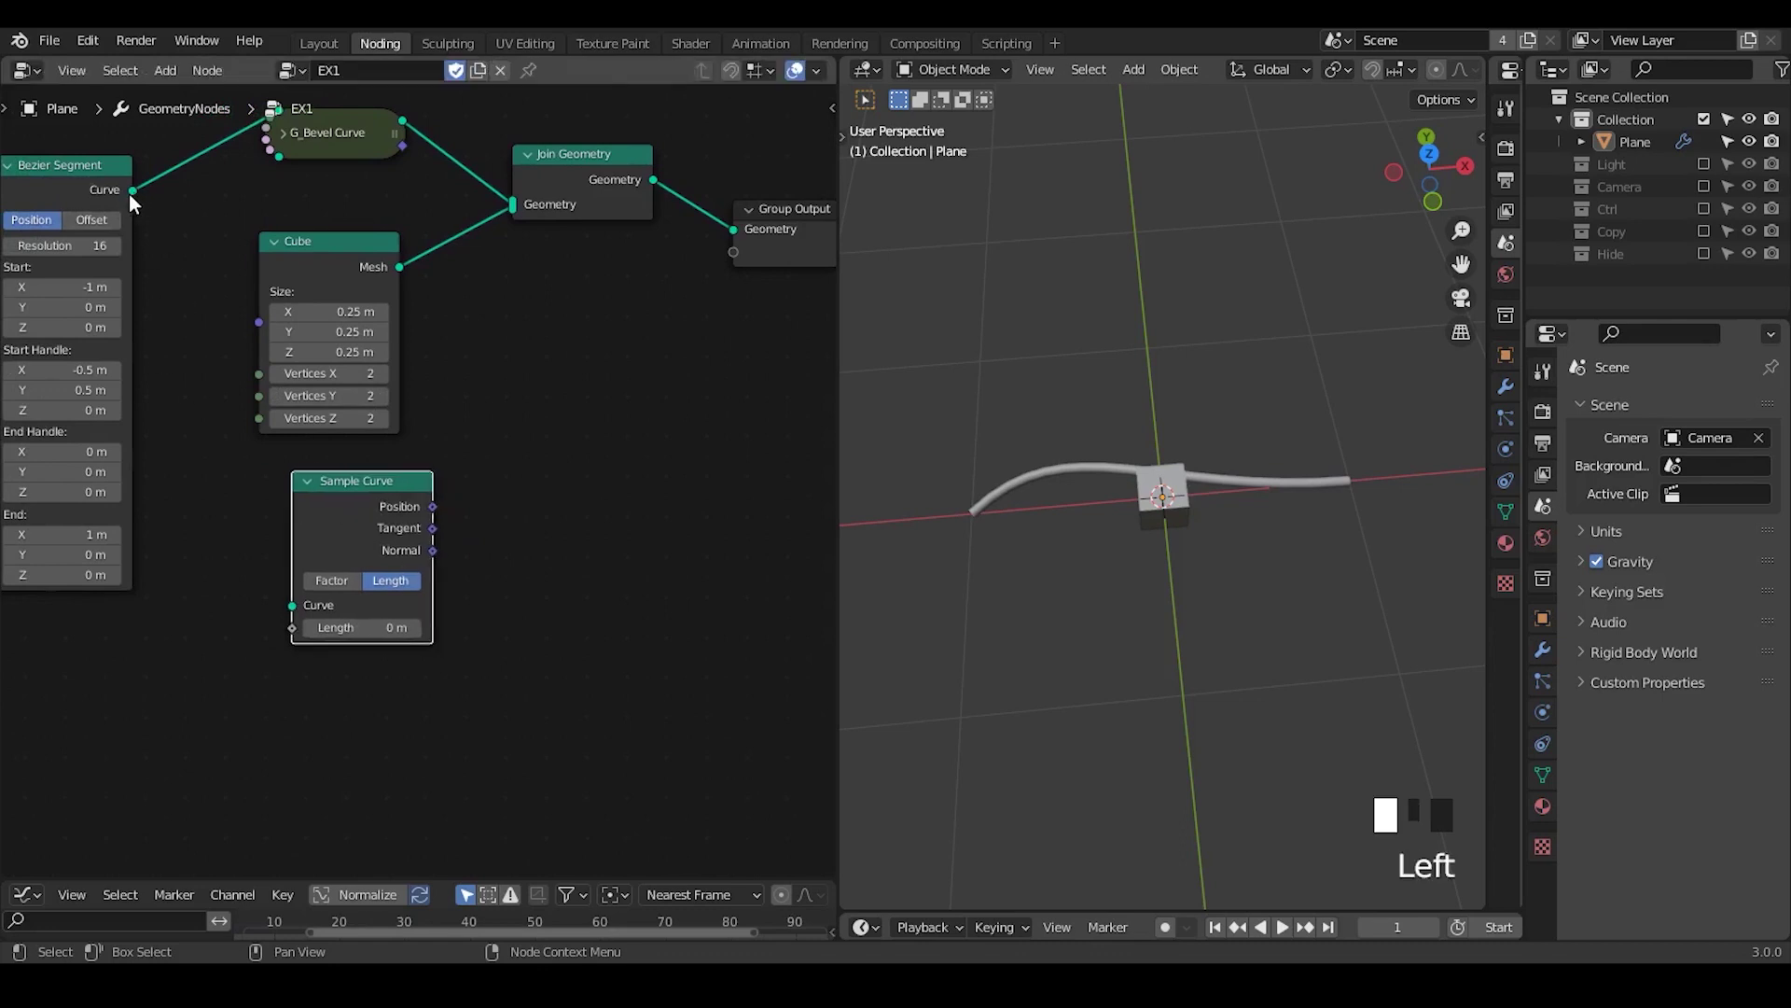
{"action": "left_click_drag", "start_coordinate": [132, 191], "coordinate": [295, 604]}
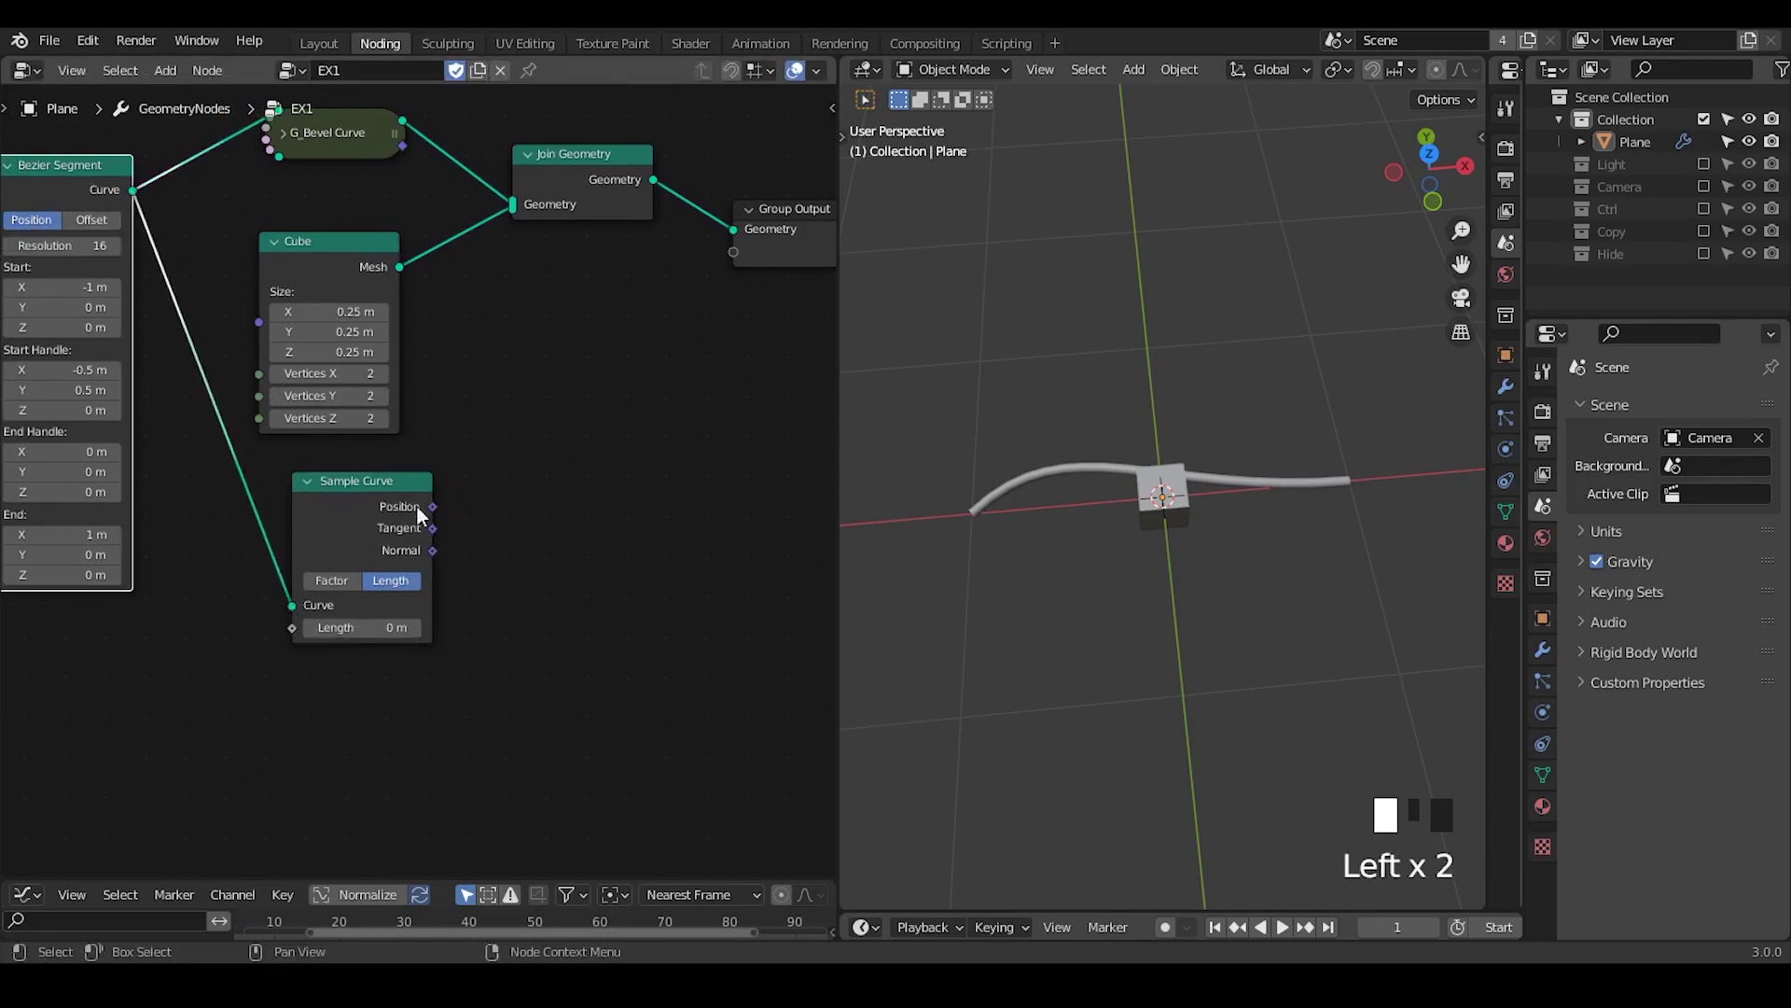
{"action": "left_click_drag", "start_coordinate": [416, 505], "coordinate": [393, 507]}
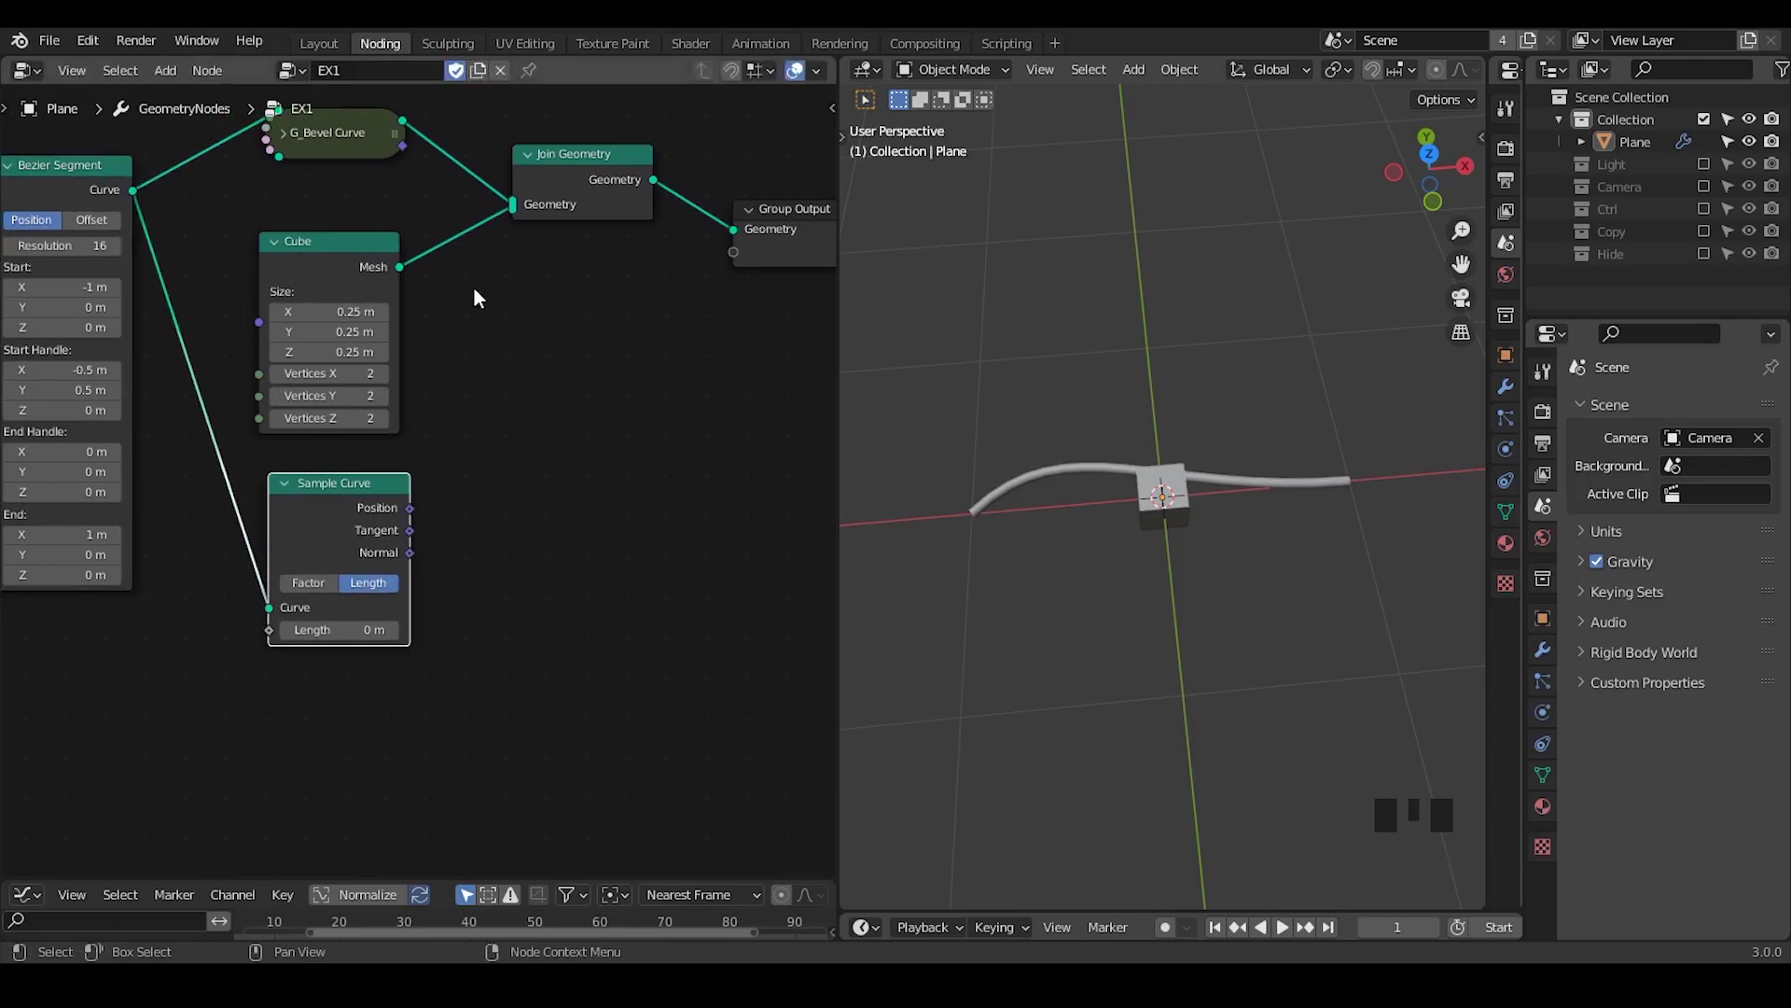
- Move the Join Geometry and Group Output nodes farther from the Cube node to make room between them
{"action": "middle_click_drag", "start_coordinate": [449, 333], "coordinate": [308, 353]}
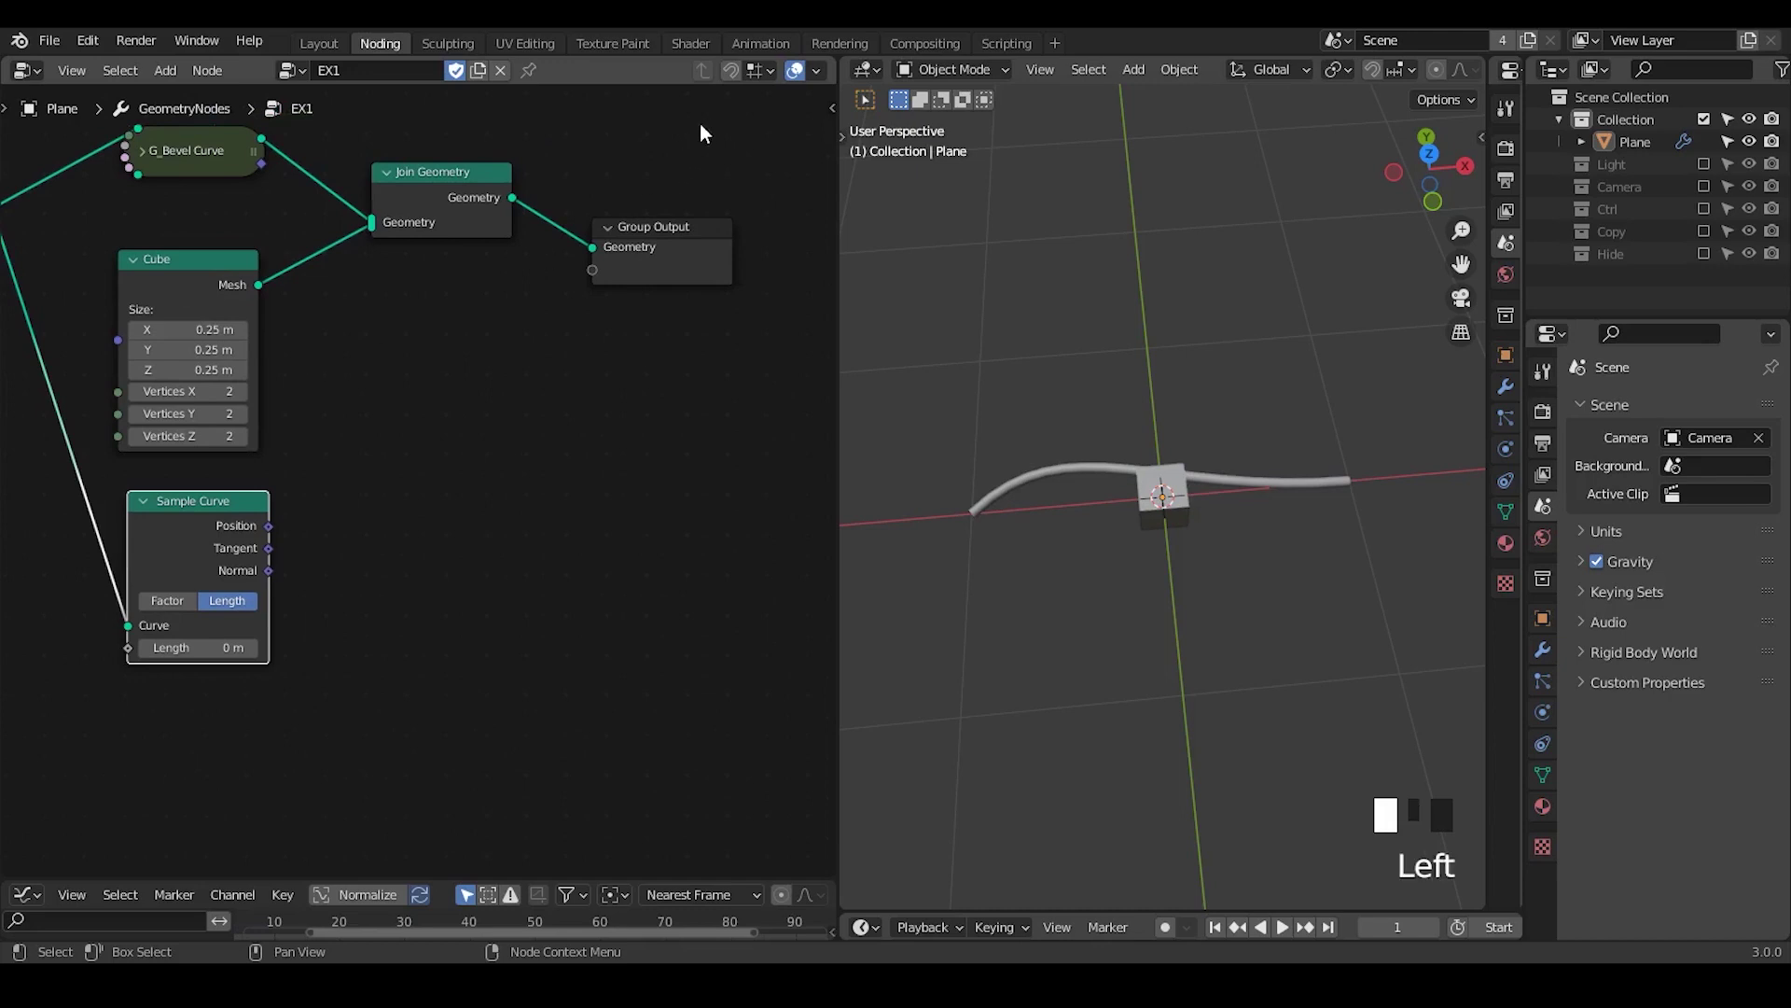
{"action": "left_click_drag", "start_coordinate": [709, 123], "coordinate": [397, 372]}
{"action": "key", "text": "g"}
{"action": "left_click", "coordinate": [544, 388]}
- Add a Set Position node in the space below Join Geometry
{"action": "key", "text": "ctrl+a"}
{"action": "type", "text": "set pos"}
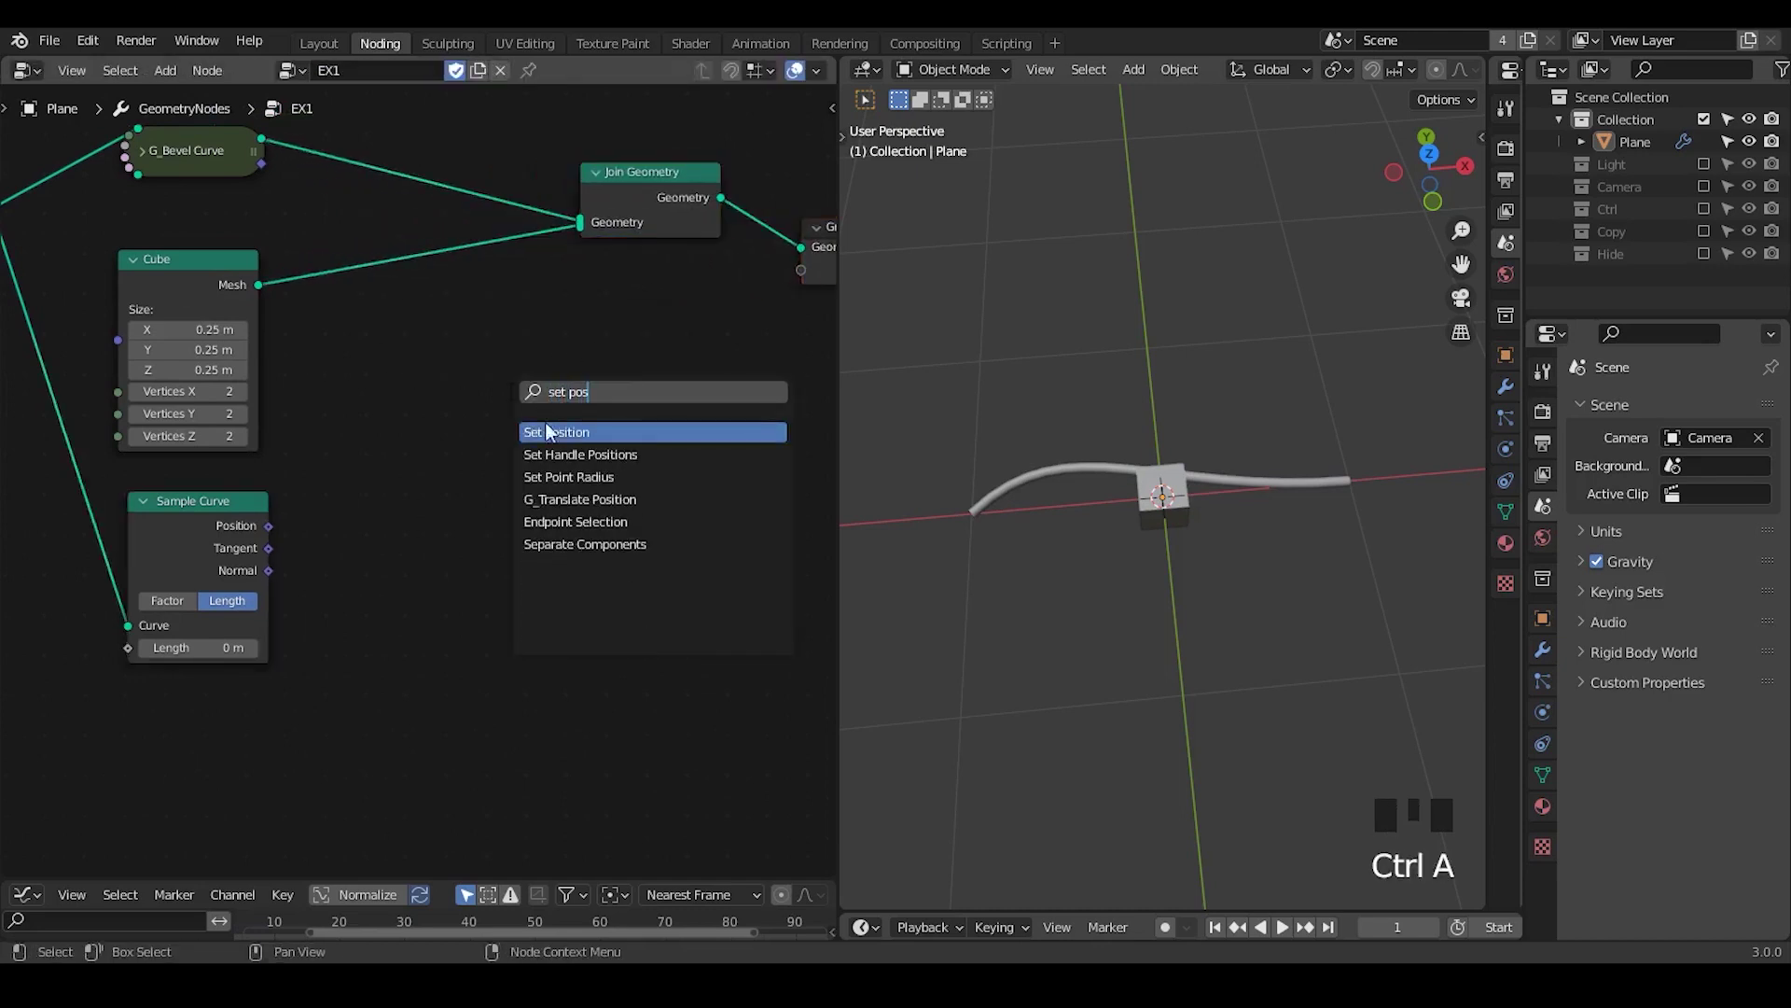
{"action": "left_click", "coordinate": [548, 431]}
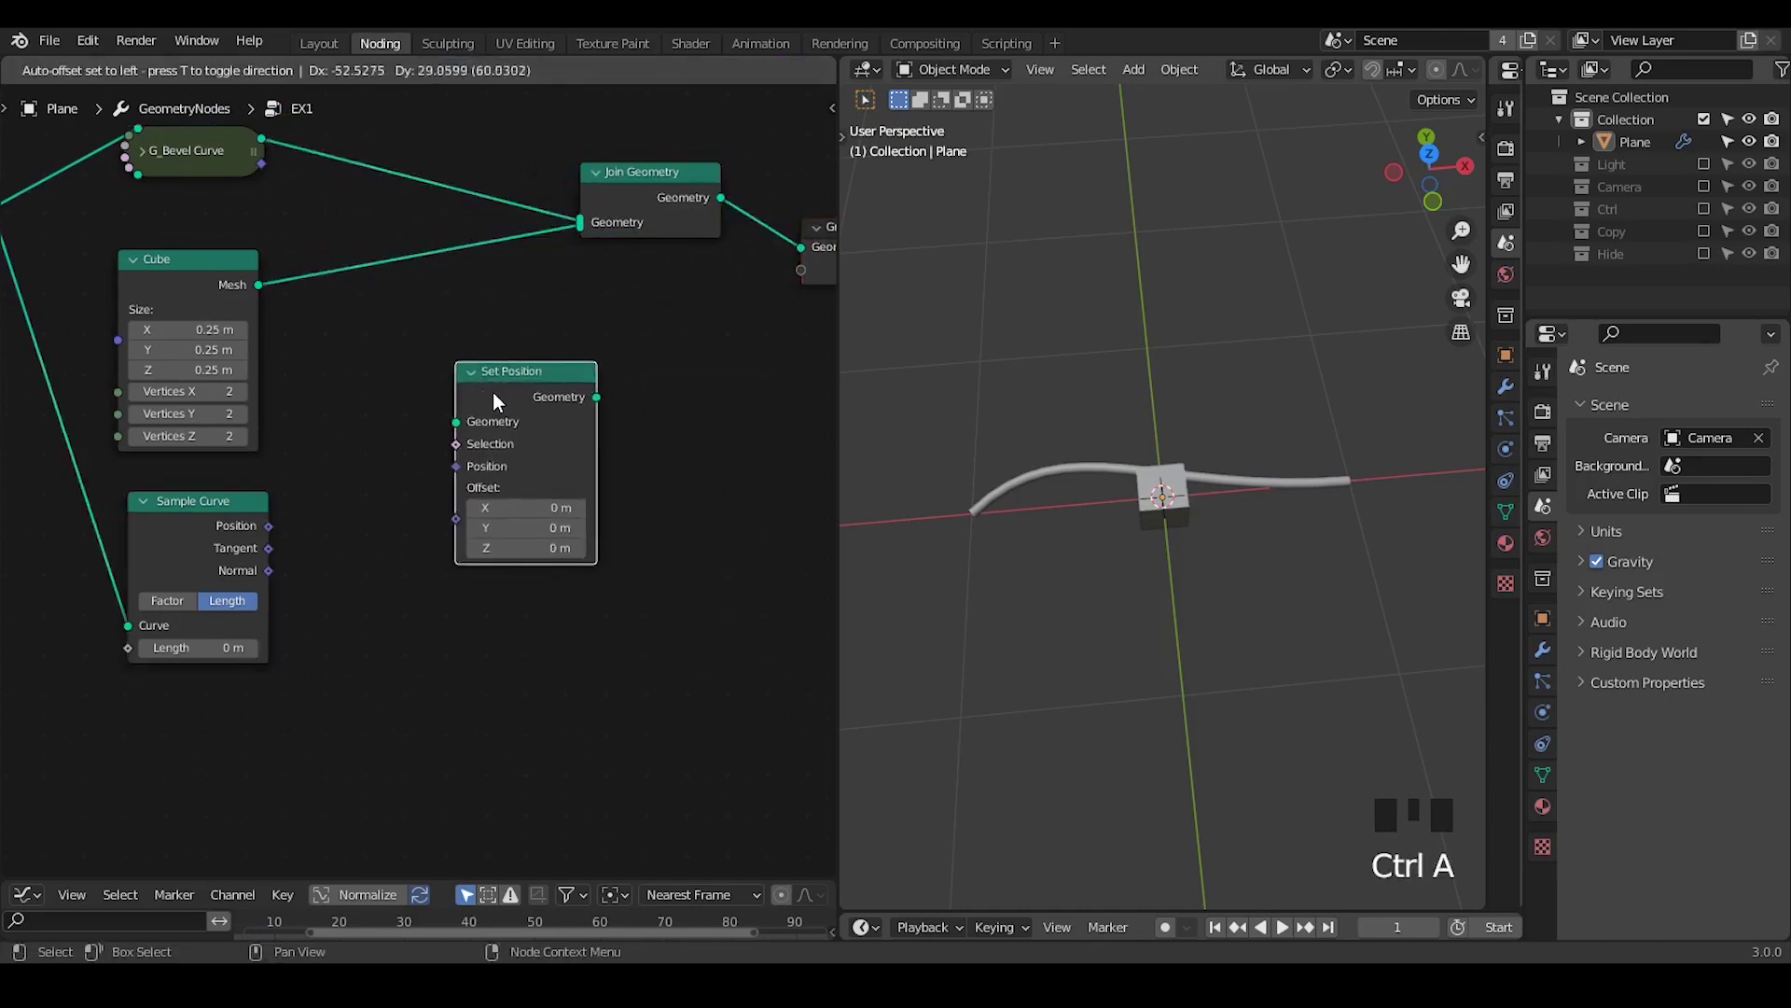
{"action": "left_click", "coordinate": [265, 552]}
{"action": "mouse_move", "coordinate": [268, 550]}
{"action": "left_mouse_down"}
{"action": "mouse_move", "coordinate": [389, 530]}
{"action": "mouse_move", "coordinate": [271, 569]}
{"action": "left_mouse_up"}
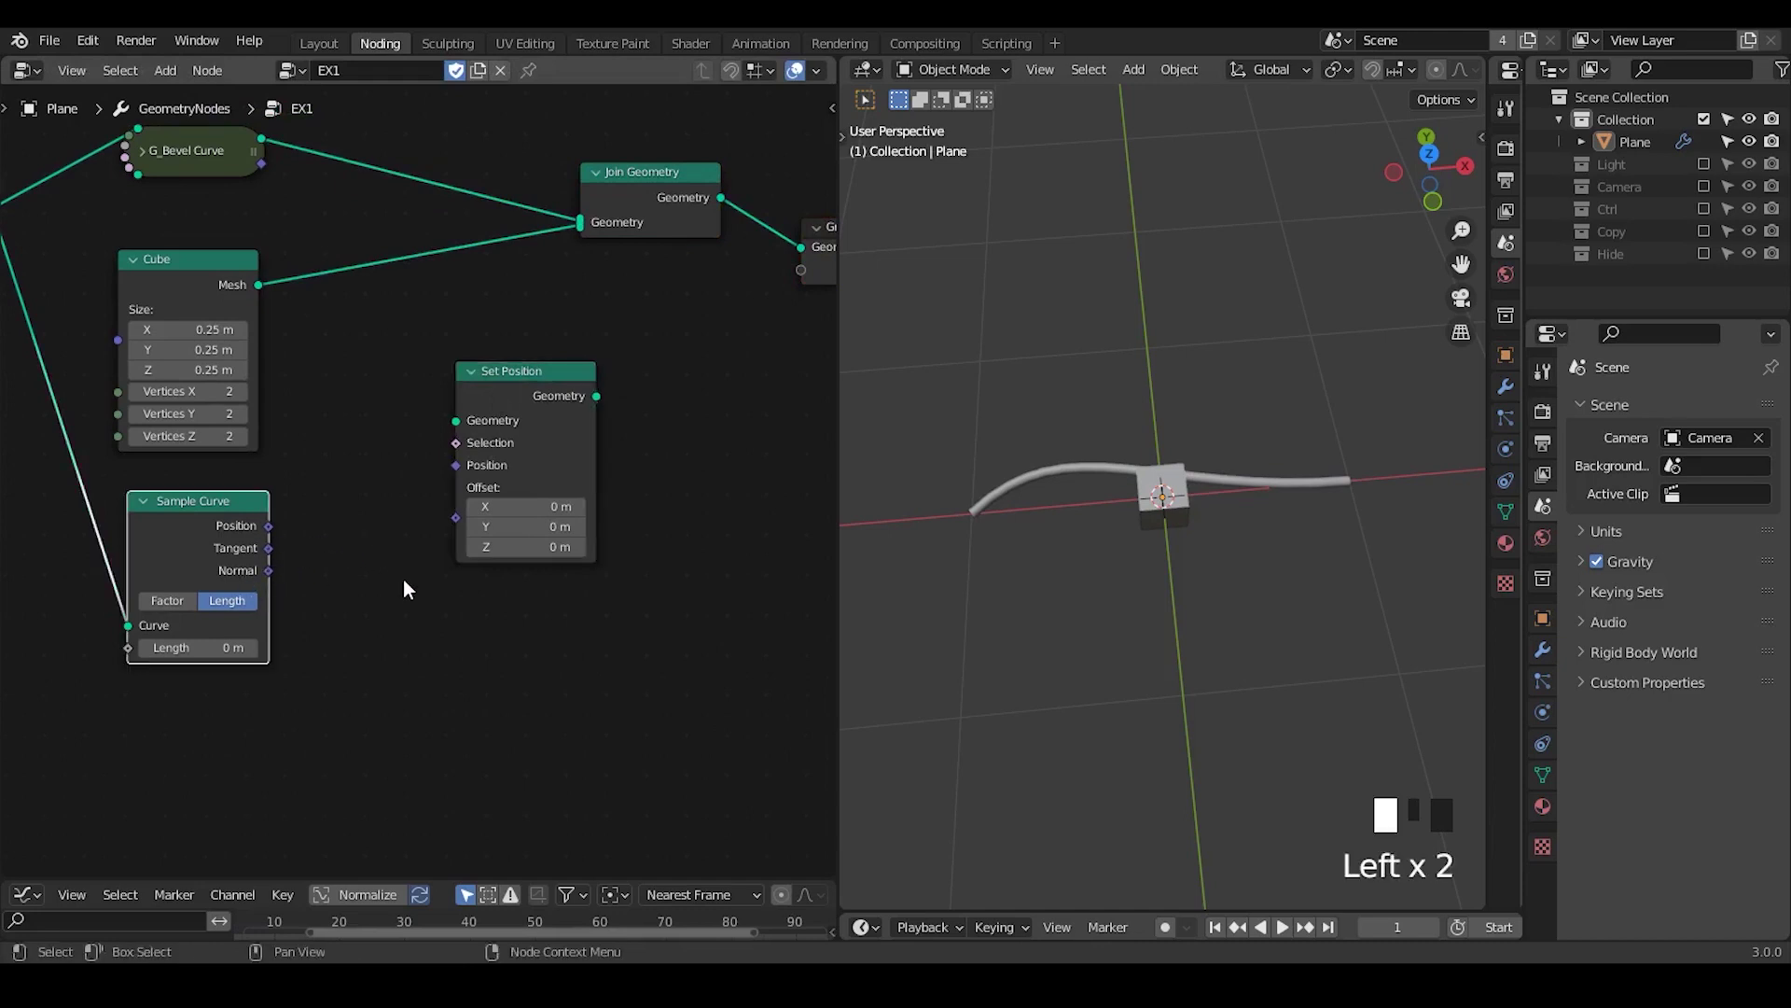
{"action": "key", "text": "ctrl+a"}
{"action": "type", "text": "set p"}
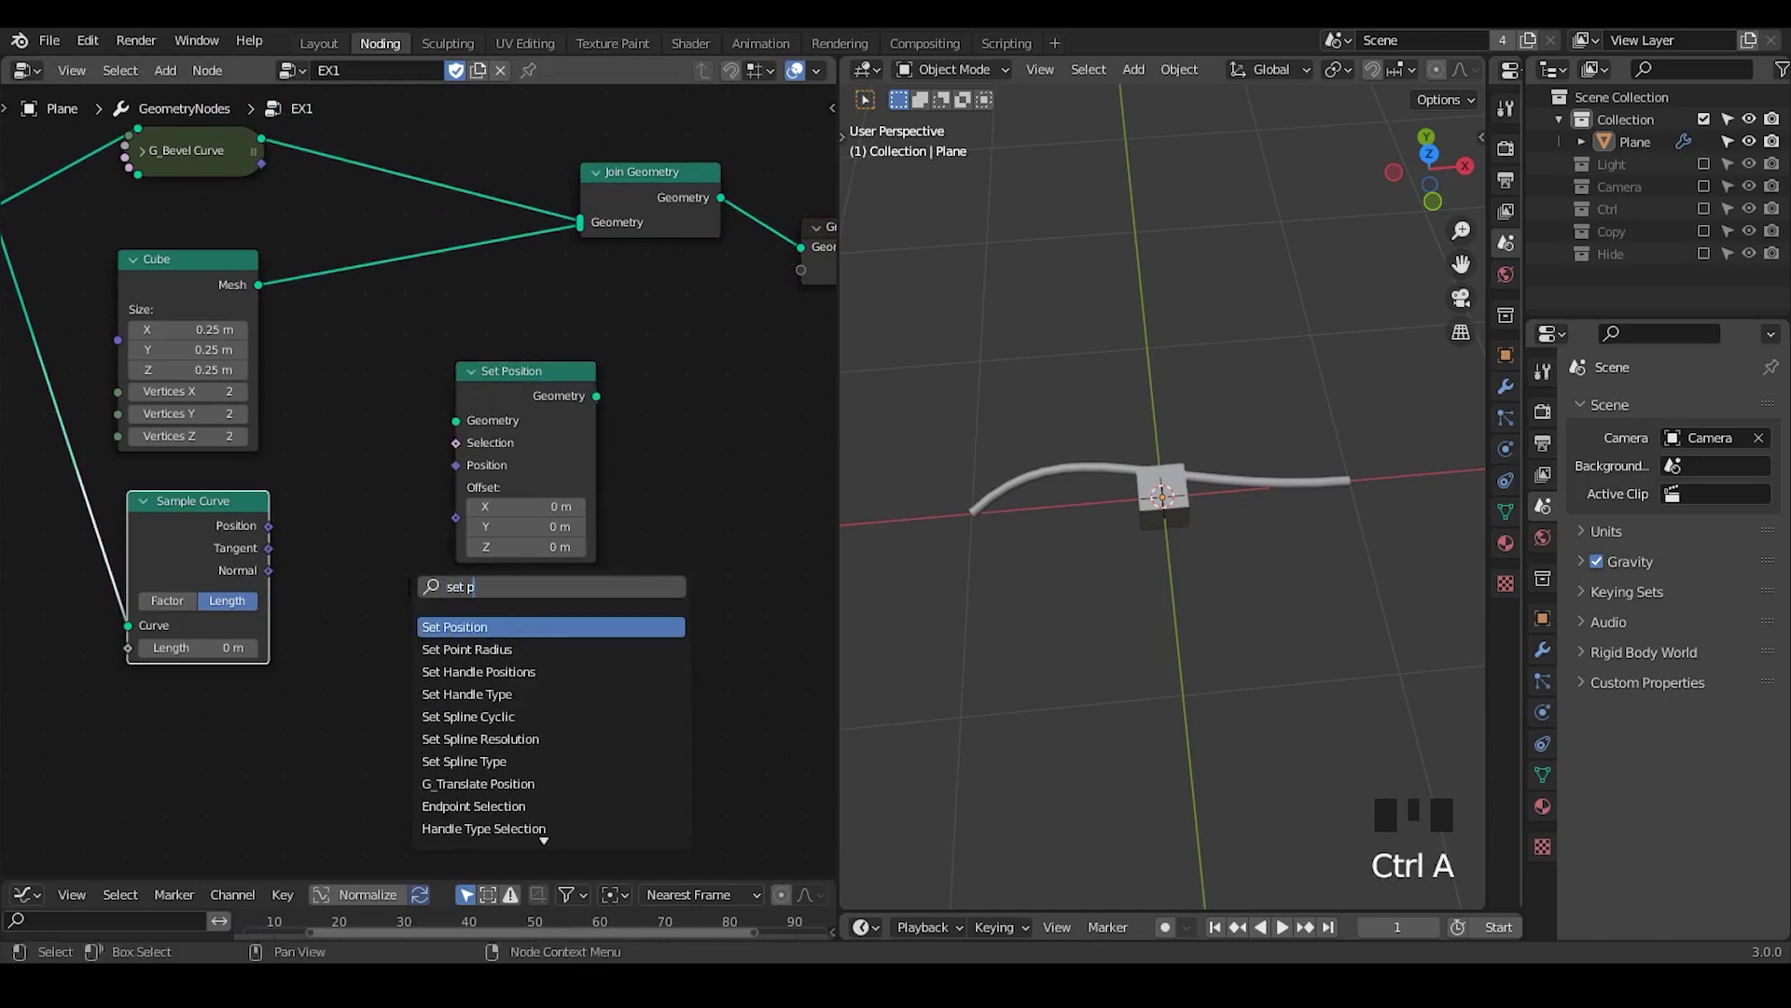
{"action": "key", "text": "BackSpace"}
{"action": "type", "text": "rotat"}
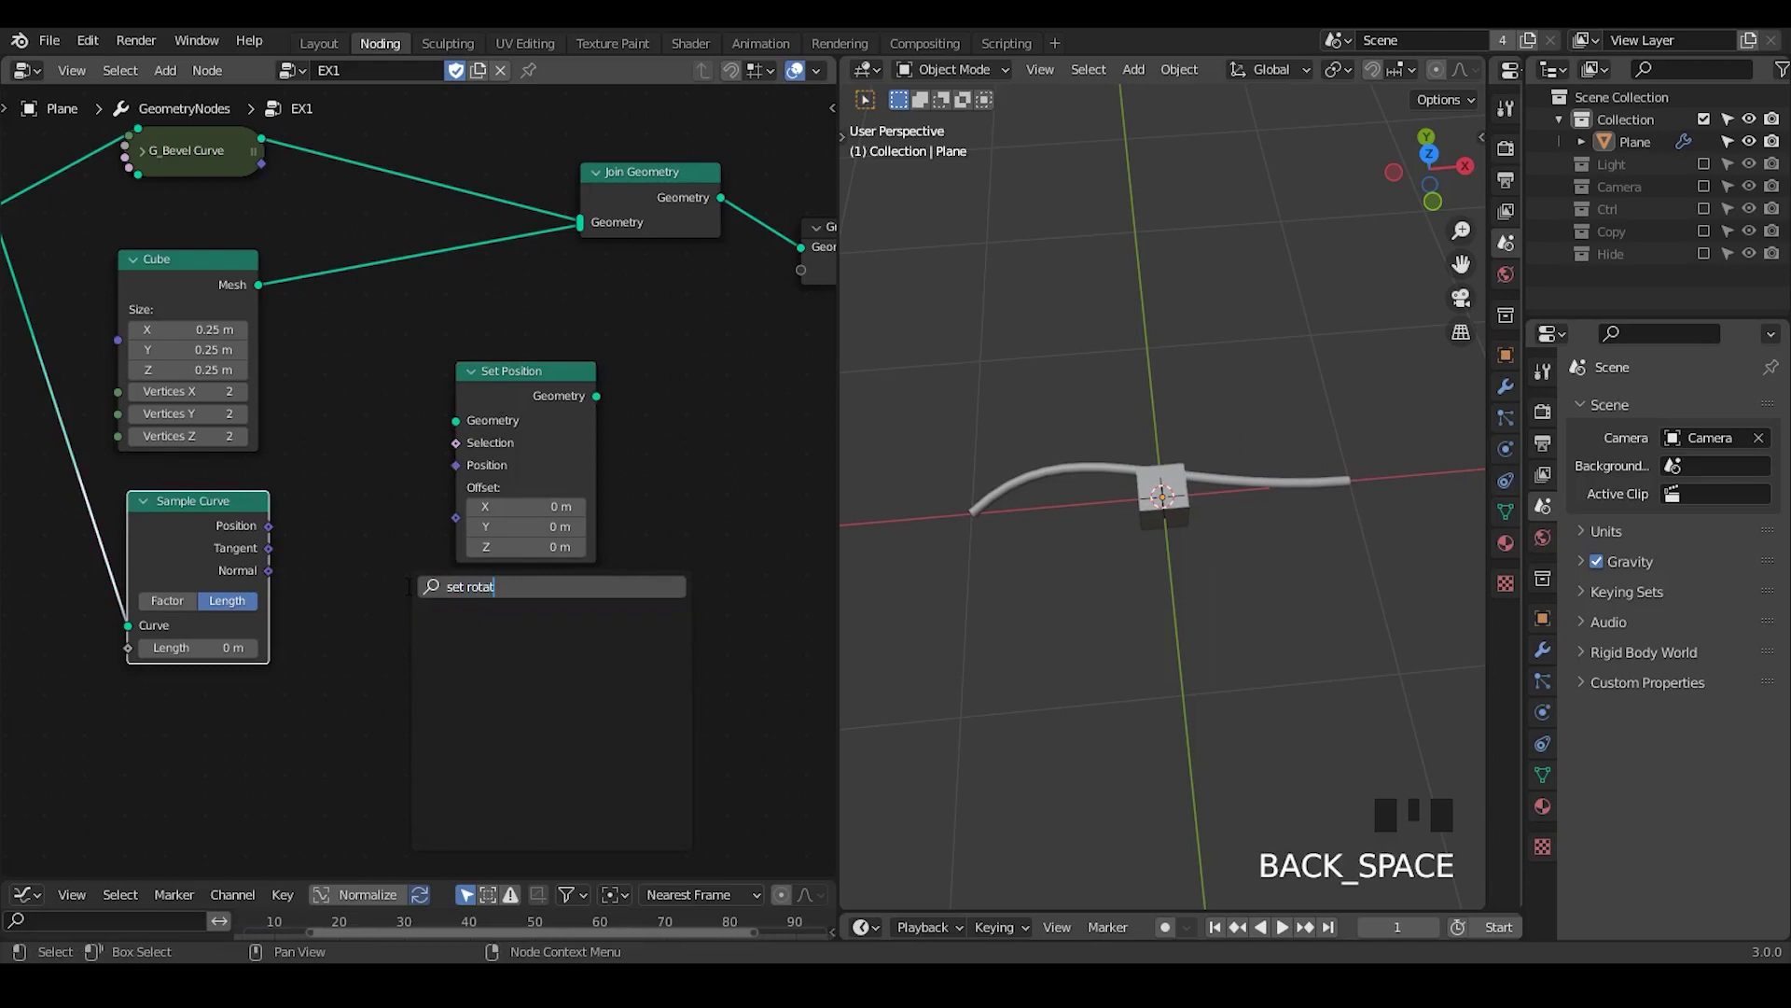
{"action": "left_click", "coordinate": [508, 392]}
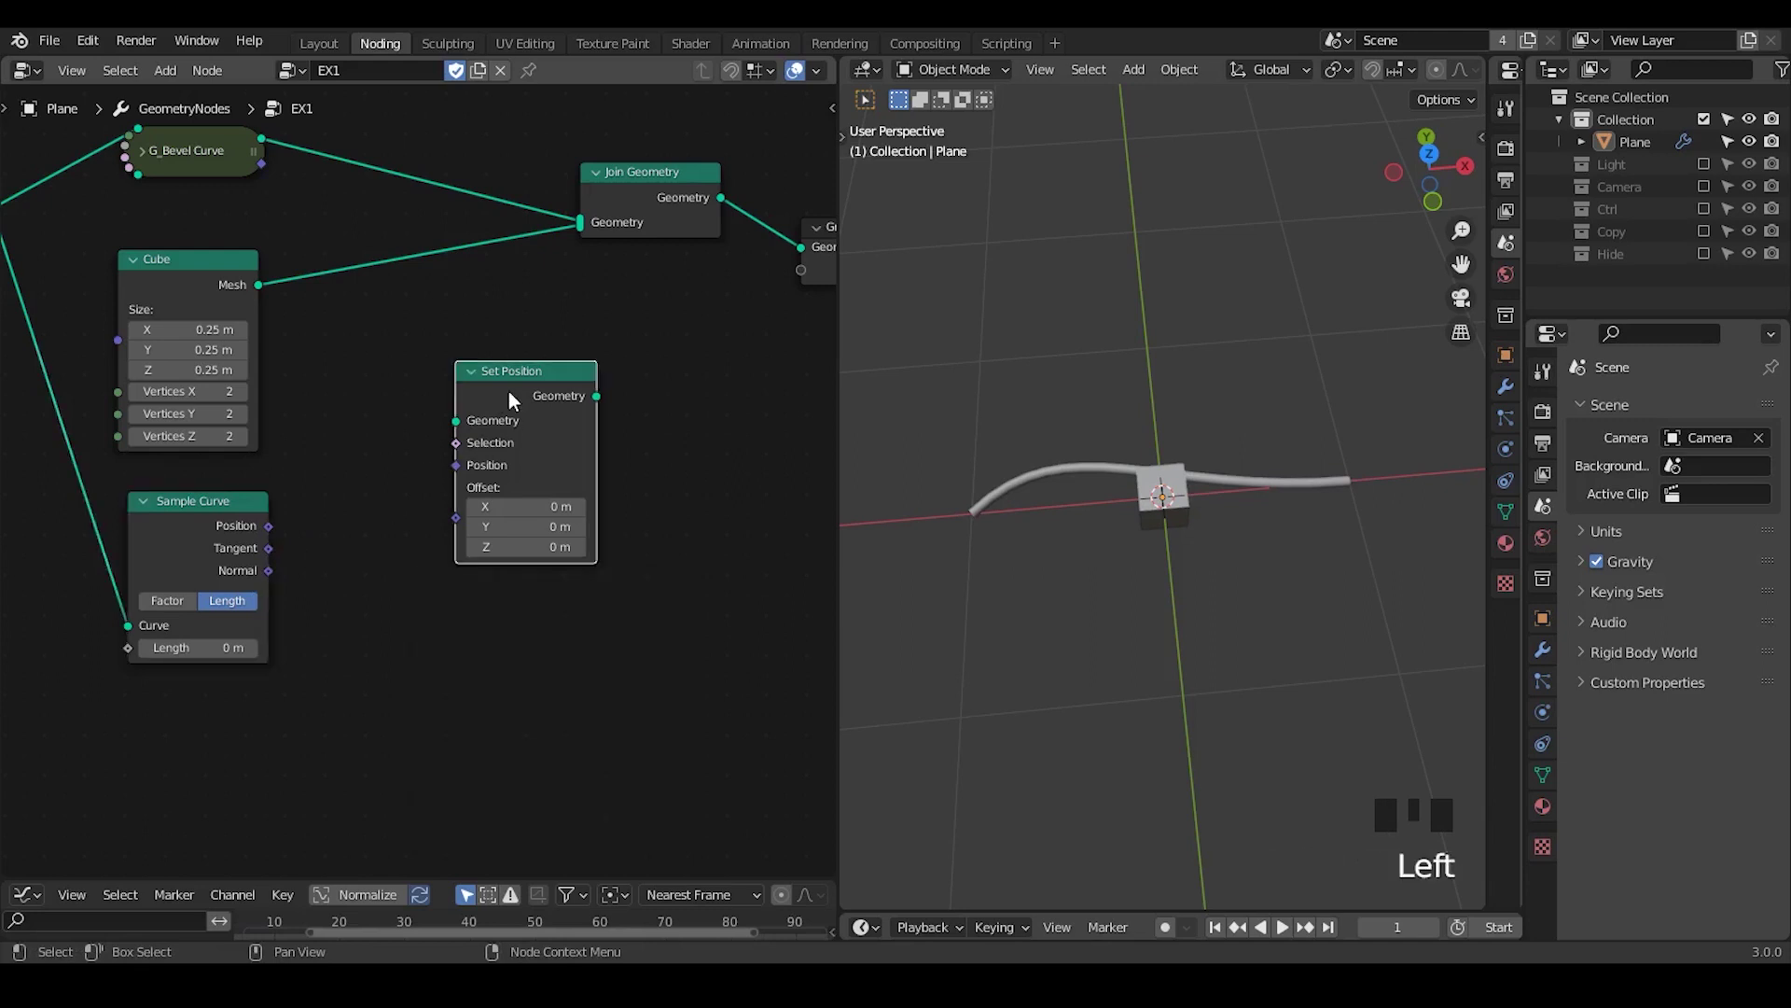
- Insert a Transform node between Cube and Join Geometry and remove the Set Position node
{"action": "key", "text": "ctrl+a"}
{"action": "type", "text": "trans"}
{"action": "key", "text": "Return"}
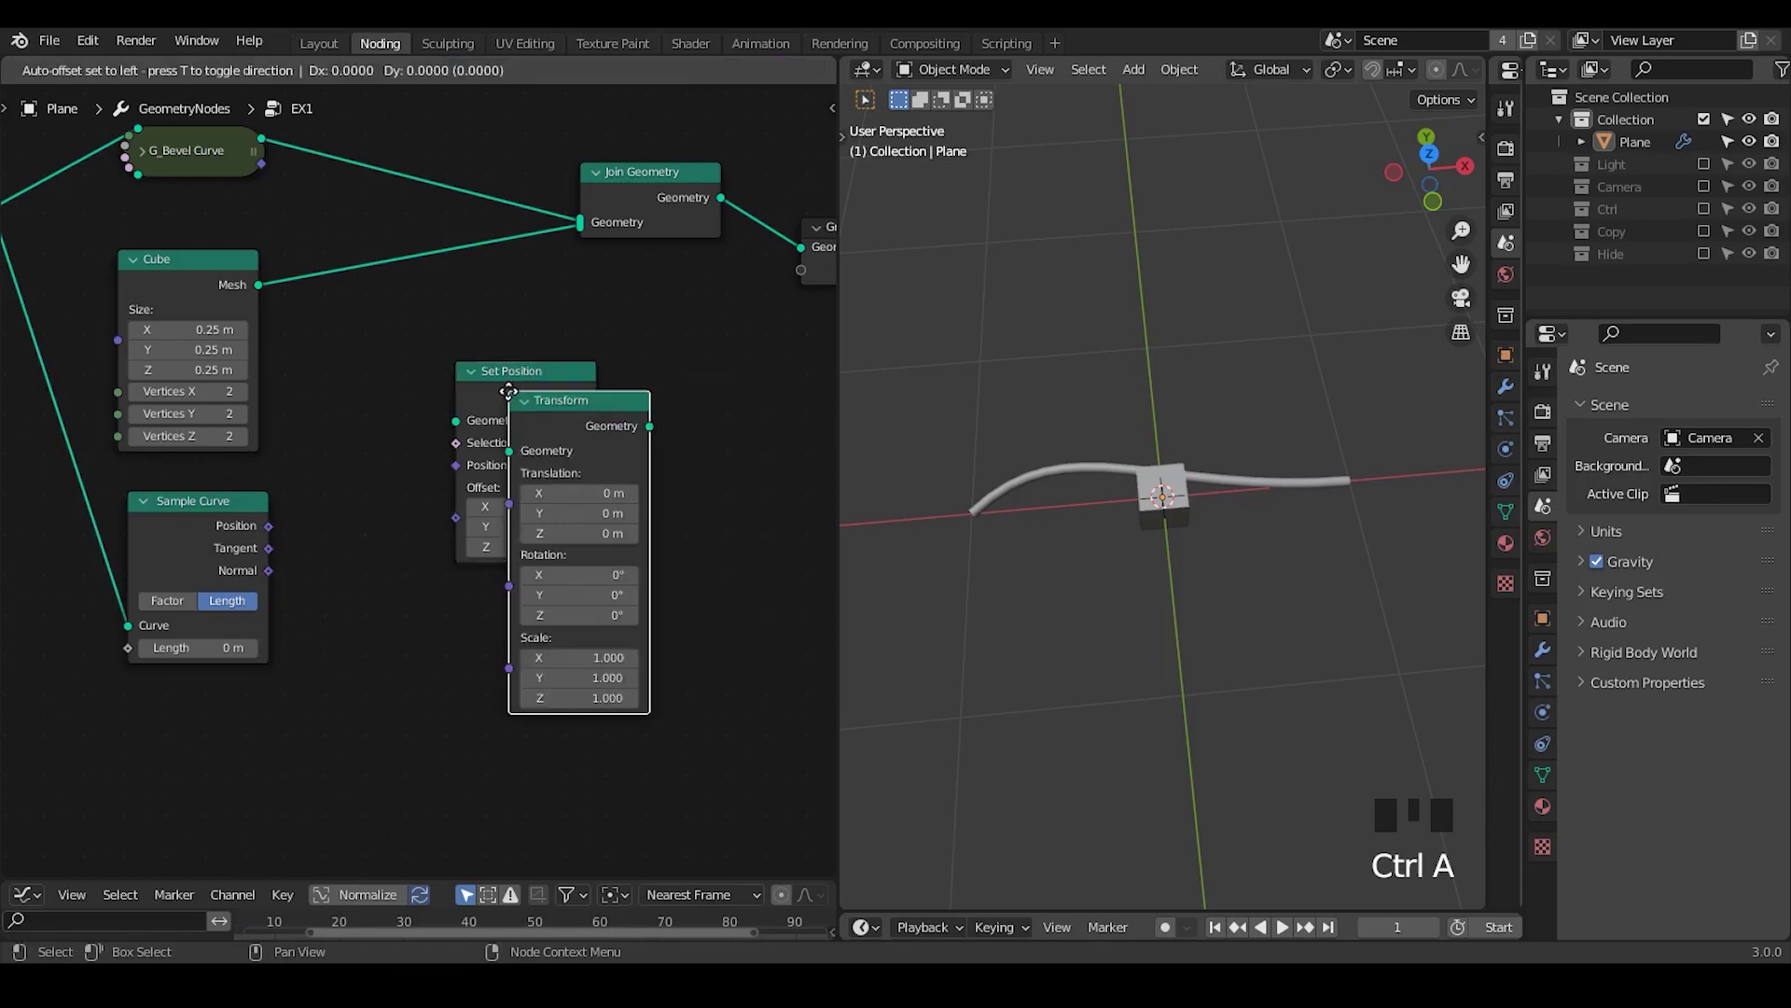
{"action": "left_click", "coordinate": [631, 307]}
{"action": "left_click_drag", "start_coordinate": [682, 315], "coordinate": [458, 261]}
- Connect Sample Curve's Position output to the Transform node's Translation and set the sample Length to 0.9 m
{"action": "middle_click_drag", "start_coordinate": [326, 541], "coordinate": [361, 520]}
{"action": "left_click_drag", "start_coordinate": [354, 509], "coordinate": [512, 349]}
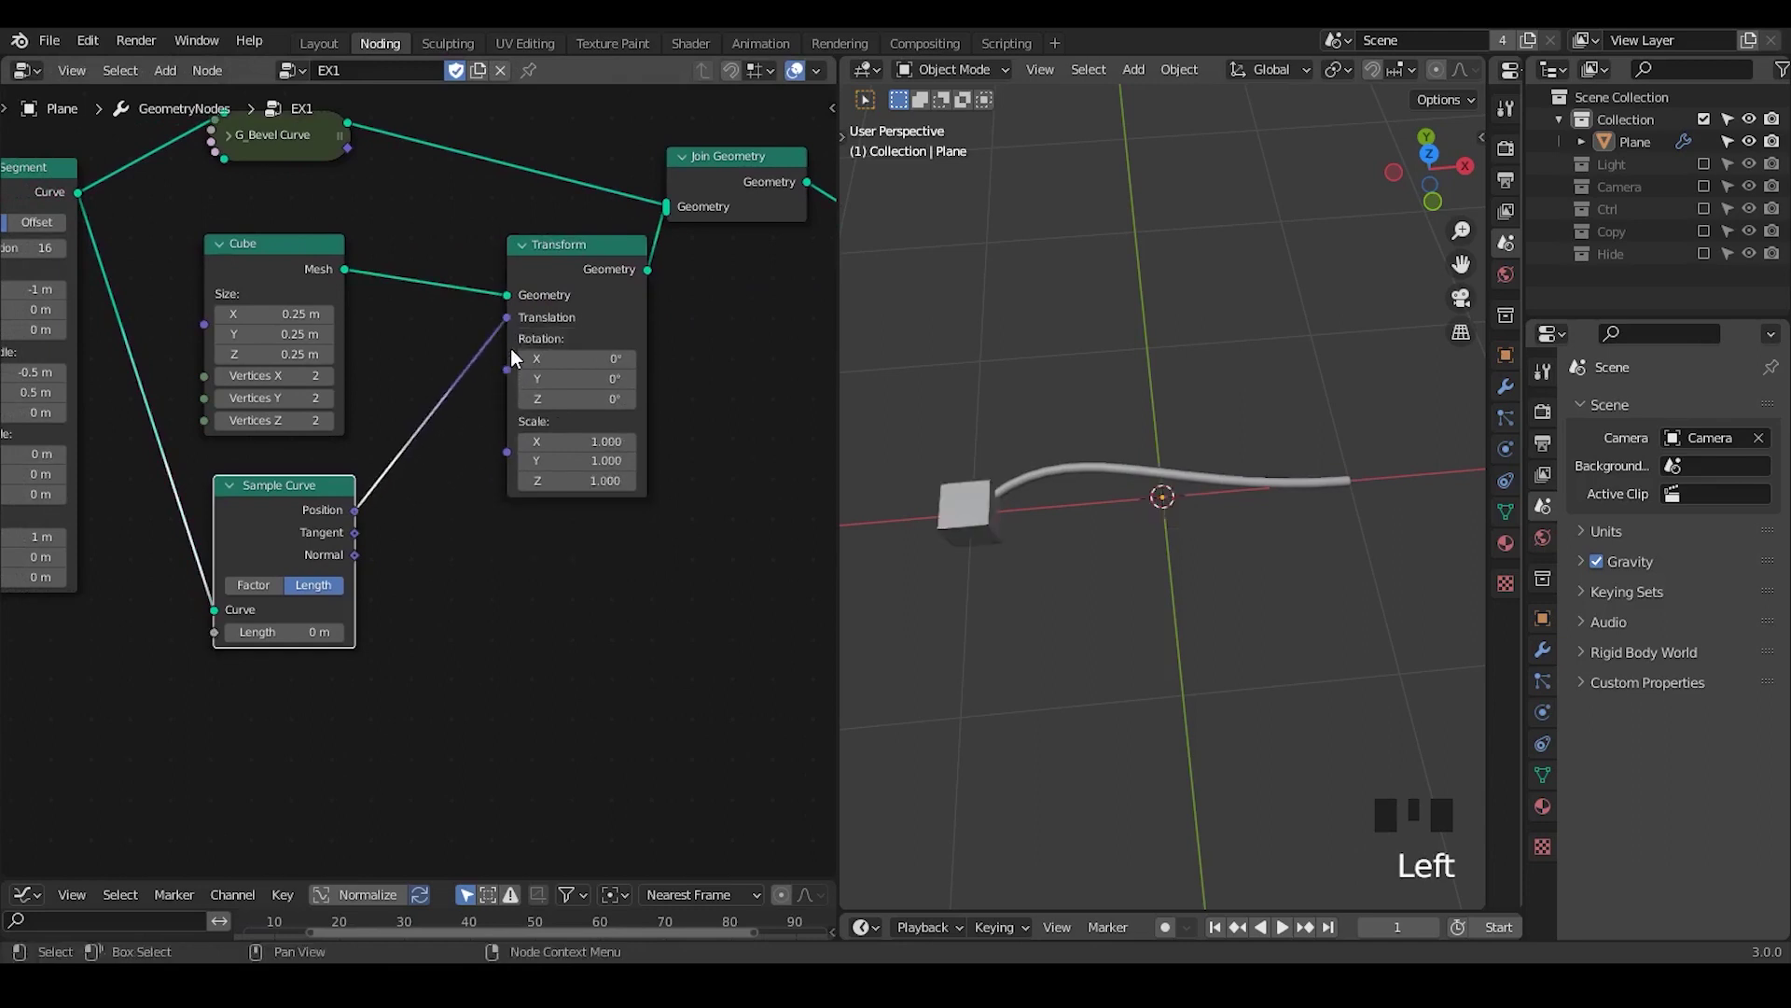
{"action": "left_click_drag", "start_coordinate": [258, 637], "coordinate": [377, 605]}
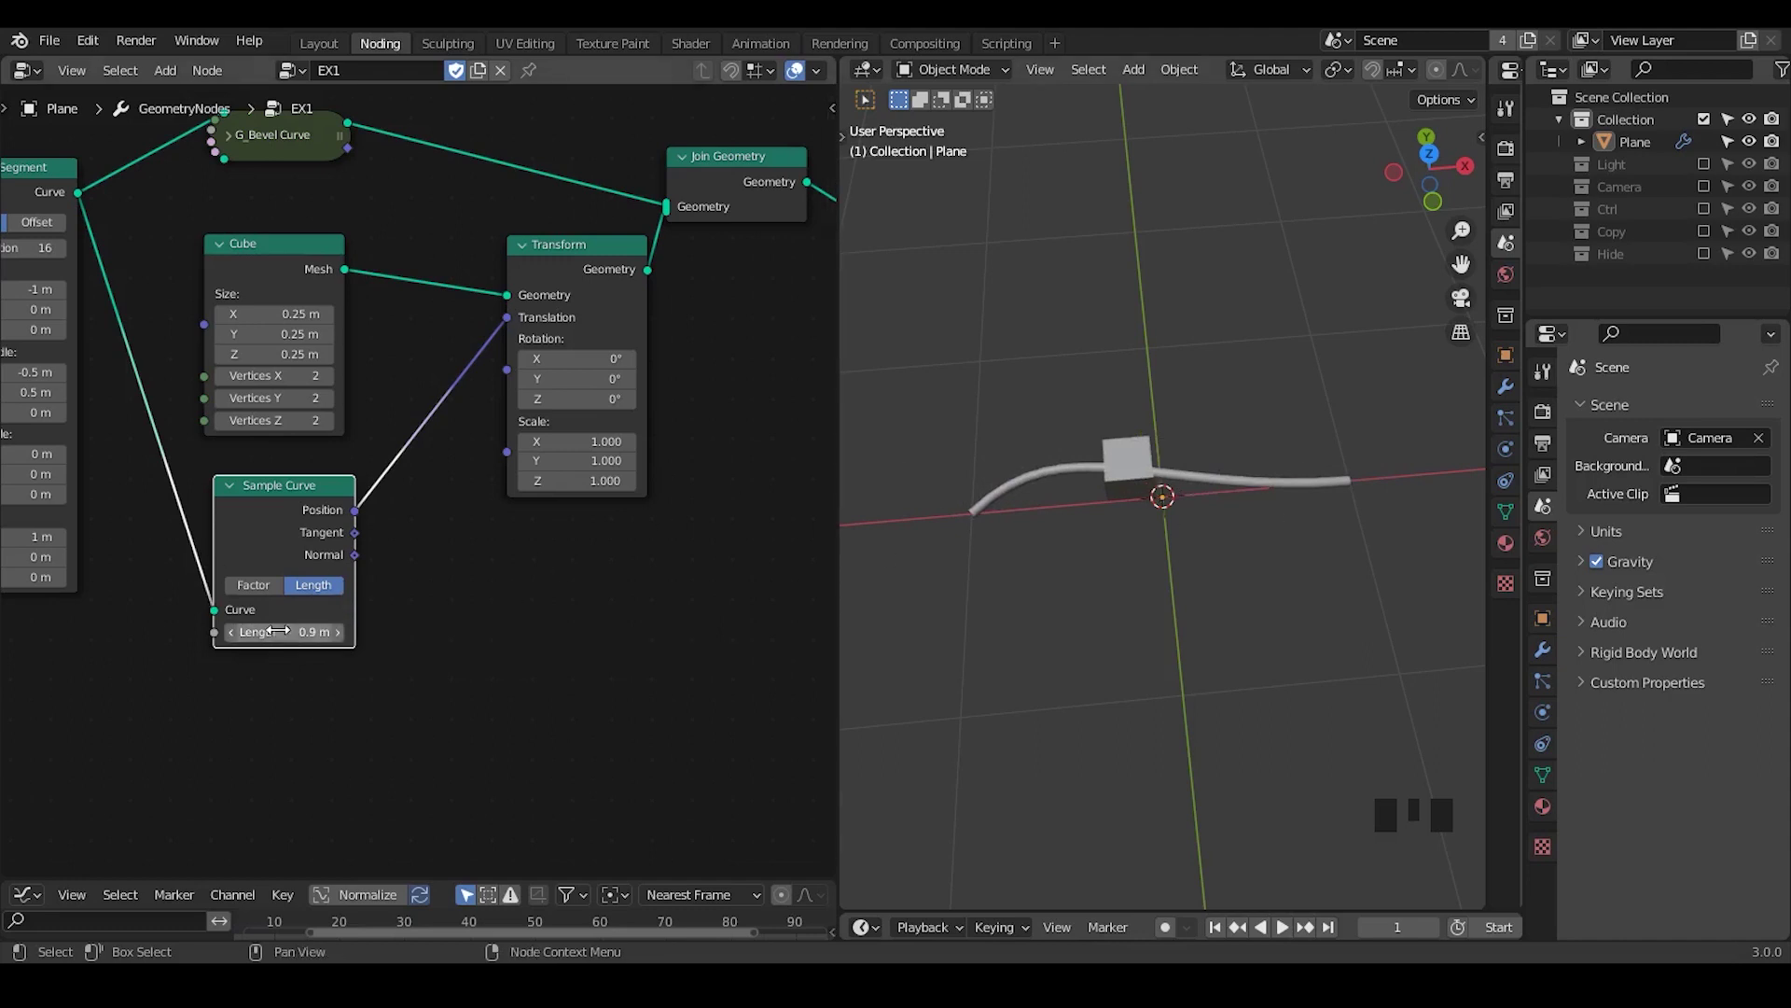
- Switch the Sample Curve node to Factor mode and annotate the curve's start with 0 and its end with 1
{"action": "mouse_move", "coordinate": [280, 632]}
{"action": "left_mouse_down"}
{"action": "mouse_move", "coordinate": [242, 632]}
{"action": "mouse_move", "coordinate": [354, 632]}
{"action": "mouse_move", "coordinate": [251, 622]}
{"action": "left_mouse_up"}
{"action": "left_click", "coordinate": [244, 586]}
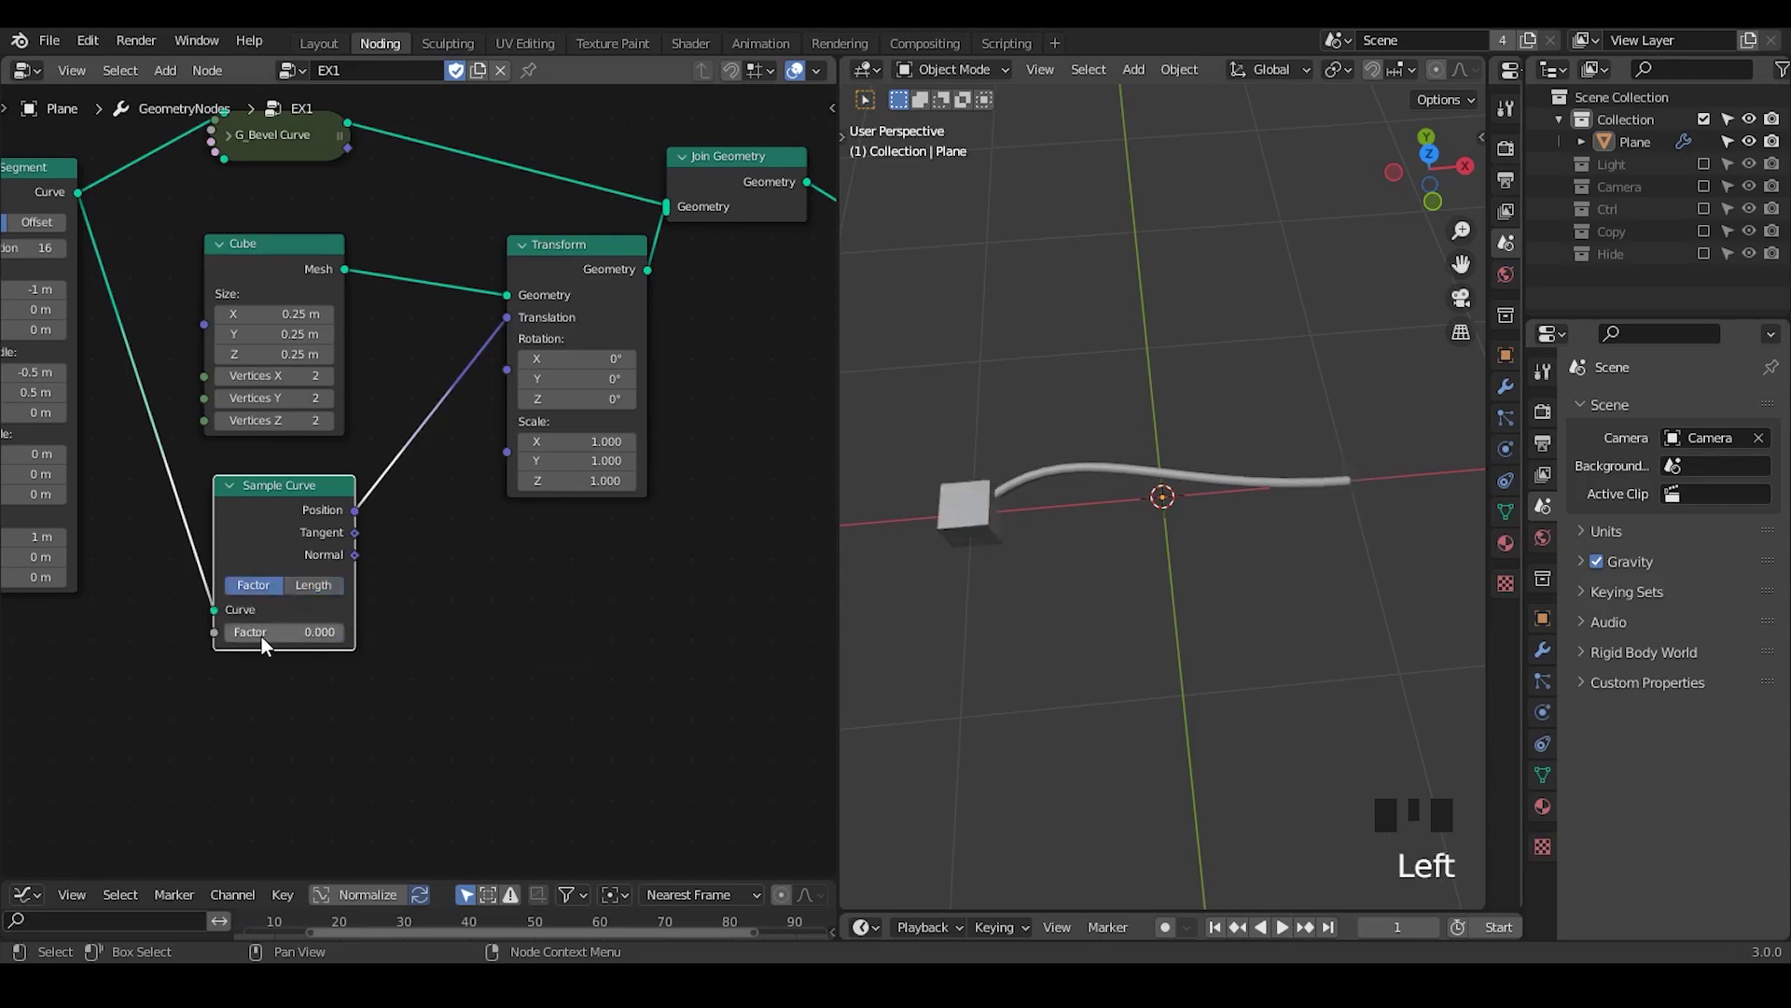
{"action": "left_click", "coordinate": [902, 511]}
{"action": "left_click_drag", "start_coordinate": [909, 504], "coordinate": [948, 528]}
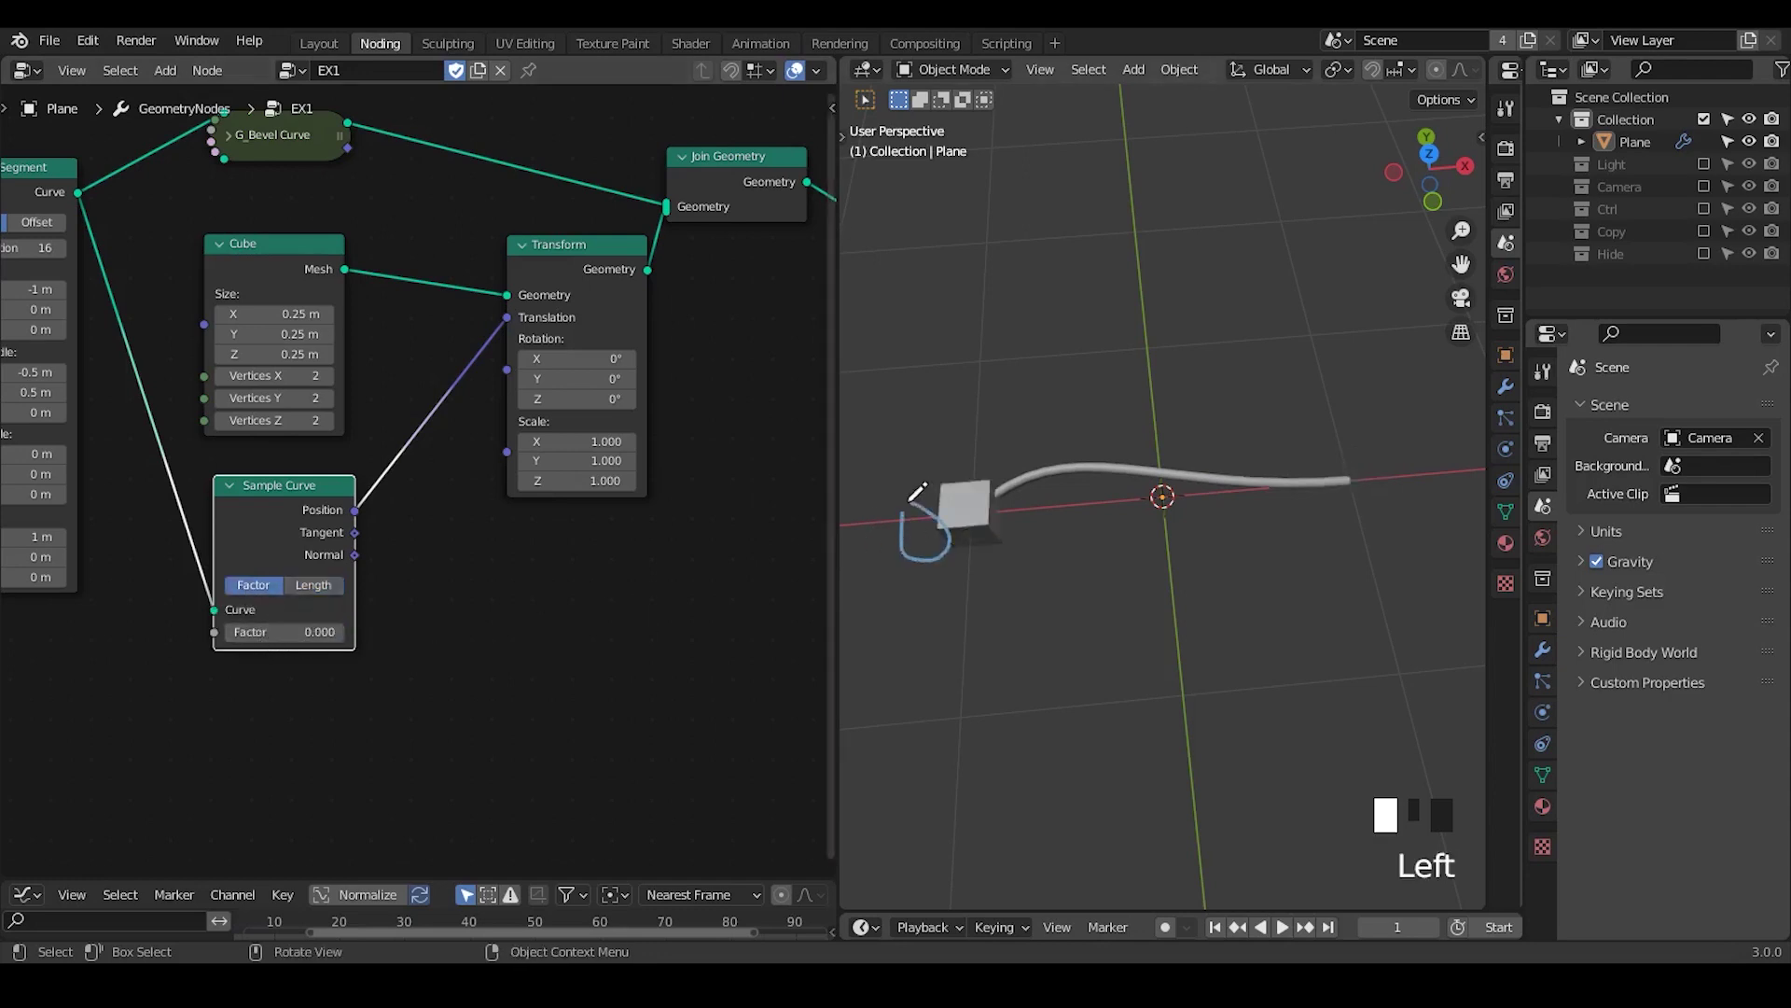
{"action": "left_click_drag", "start_coordinate": [1394, 431], "coordinate": [1390, 515]}
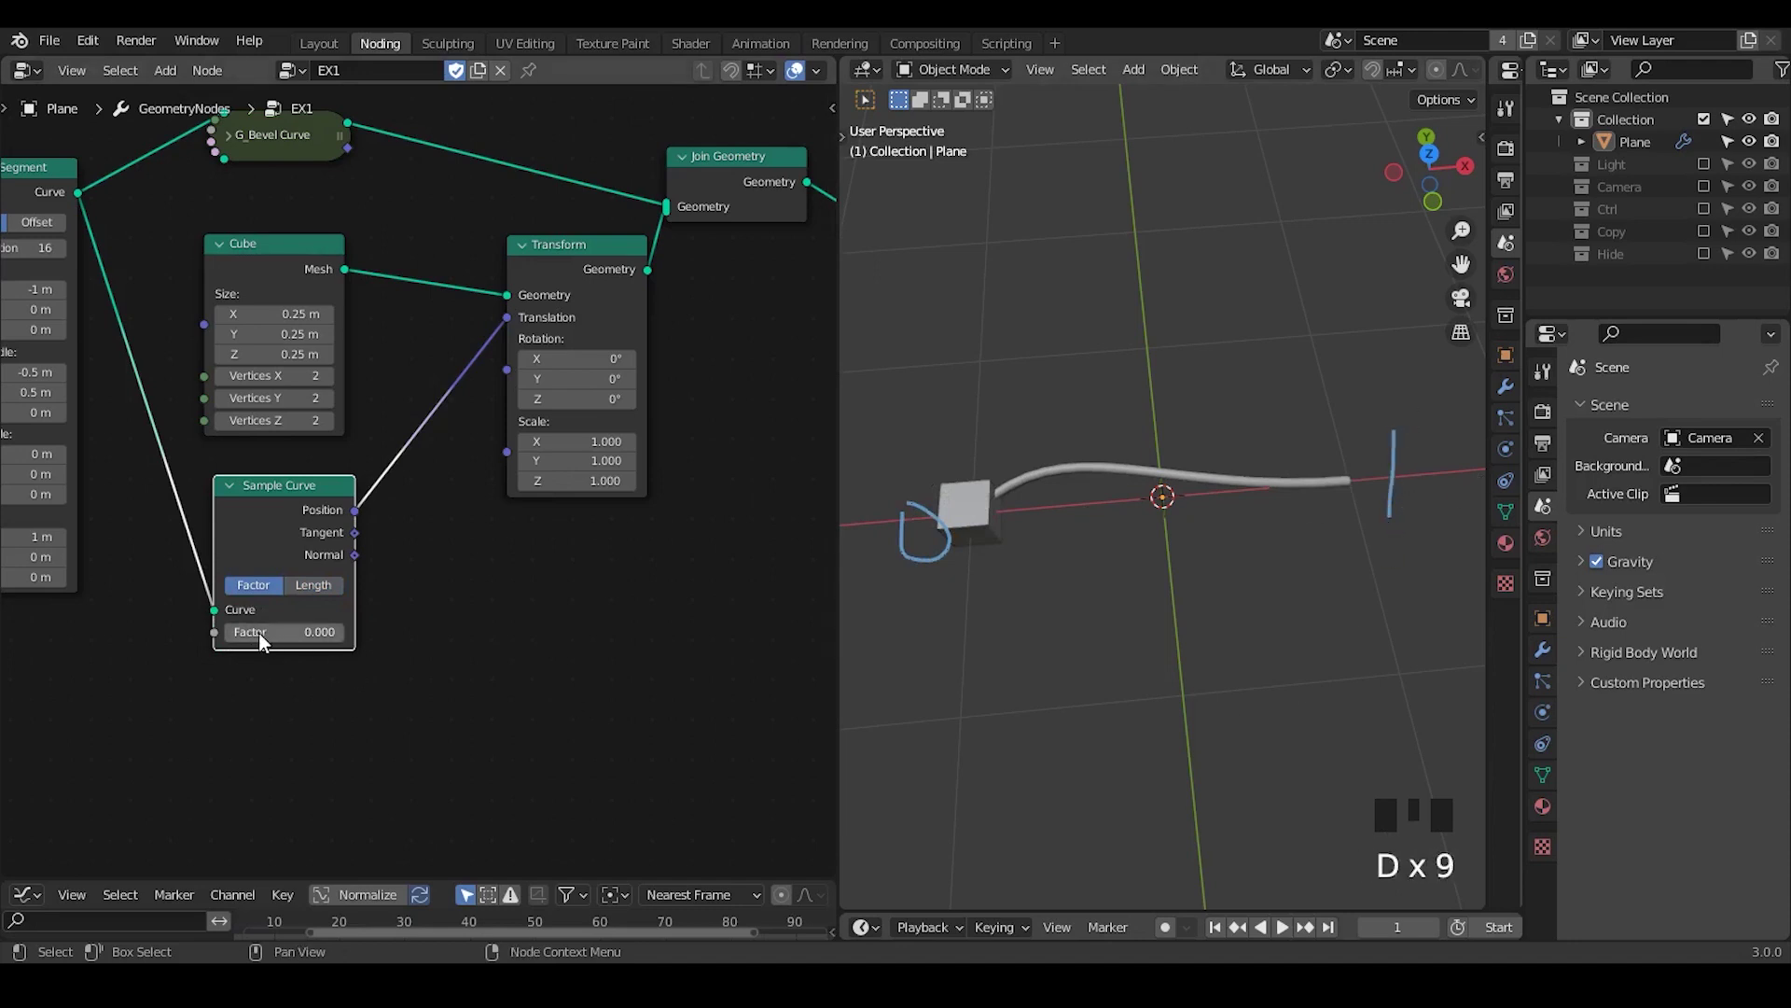
- Set the Sample Curve Factor to 0.442 and erase the 0 and 1 annotations beside the curve
{"action": "mouse_move", "coordinate": [259, 633]}
{"action": "left_mouse_down"}
{"action": "mouse_move", "coordinate": [373, 632]}
{"action": "mouse_move", "coordinate": [260, 632]}
{"action": "mouse_move", "coordinate": [345, 633]}
{"action": "mouse_move", "coordinate": [277, 632]}
{"action": "mouse_move", "coordinate": [345, 632]}
{"action": "mouse_move", "coordinate": [313, 633]}
{"action": "left_mouse_up"}
{"action": "key", "text": "d"}
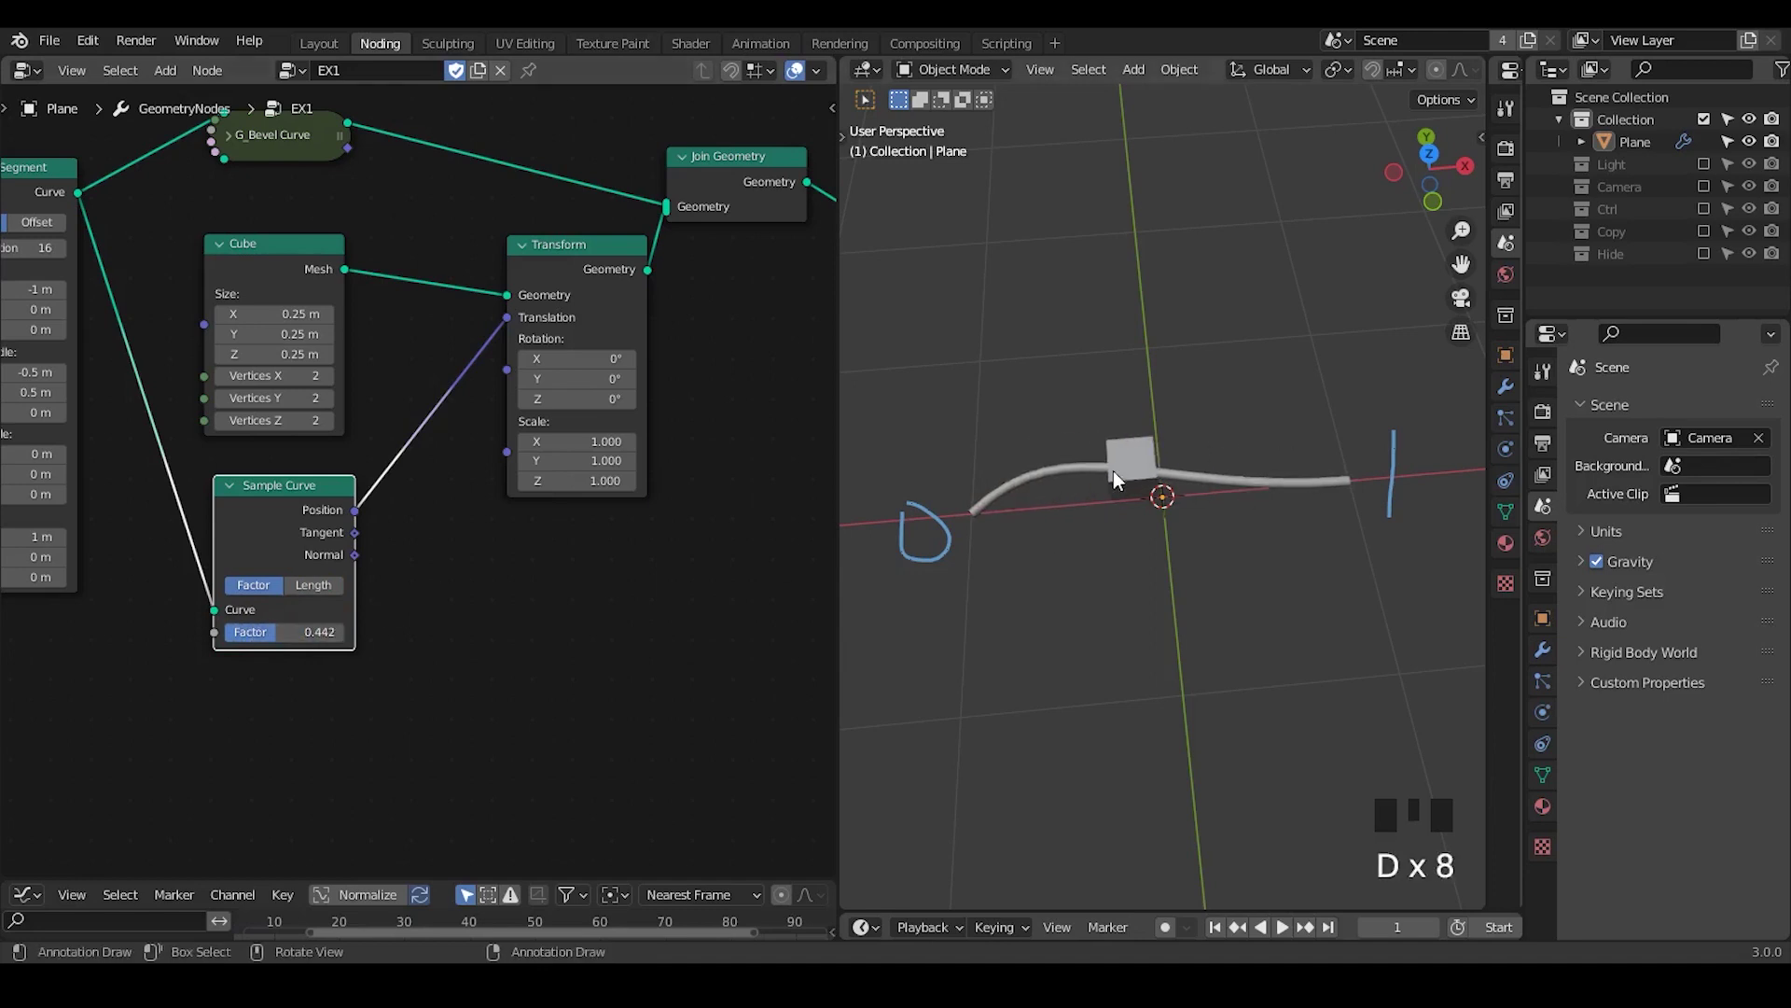
{"action": "mouse_move", "coordinate": [1115, 478]}
{"action": "right_mouse_down"}
{"action": "mouse_move", "coordinate": [1380, 479]}
{"action": "mouse_move", "coordinate": [1267, 539]}
{"action": "mouse_move", "coordinate": [1011, 529]}
{"action": "right_mouse_up"}
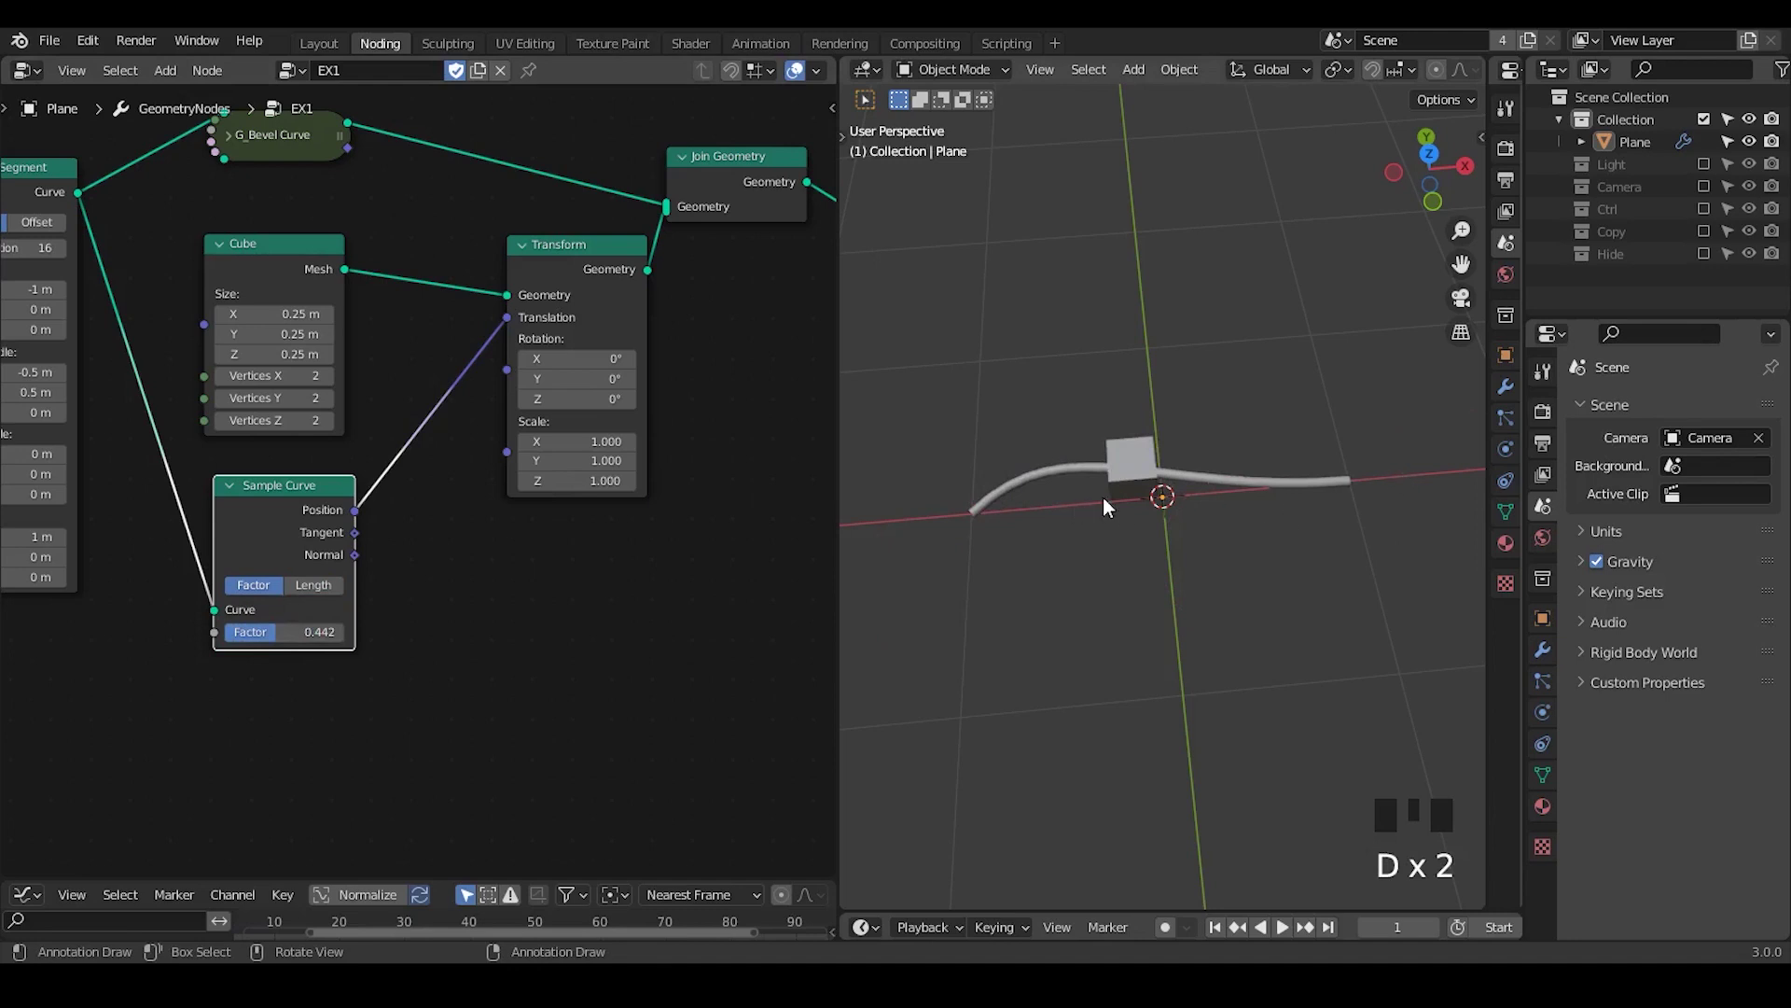
- Move the Transform and Join Geometry nodes together, farther from Cube and Sample Curve, to make room between them
{"action": "middle_click_drag", "start_coordinate": [541, 489], "coordinate": [233, 551]}
{"action": "left_click_drag", "start_coordinate": [769, 131], "coordinate": [420, 560]}
{"action": "key", "text": "g"}
{"action": "left_click", "coordinate": [452, 540]}
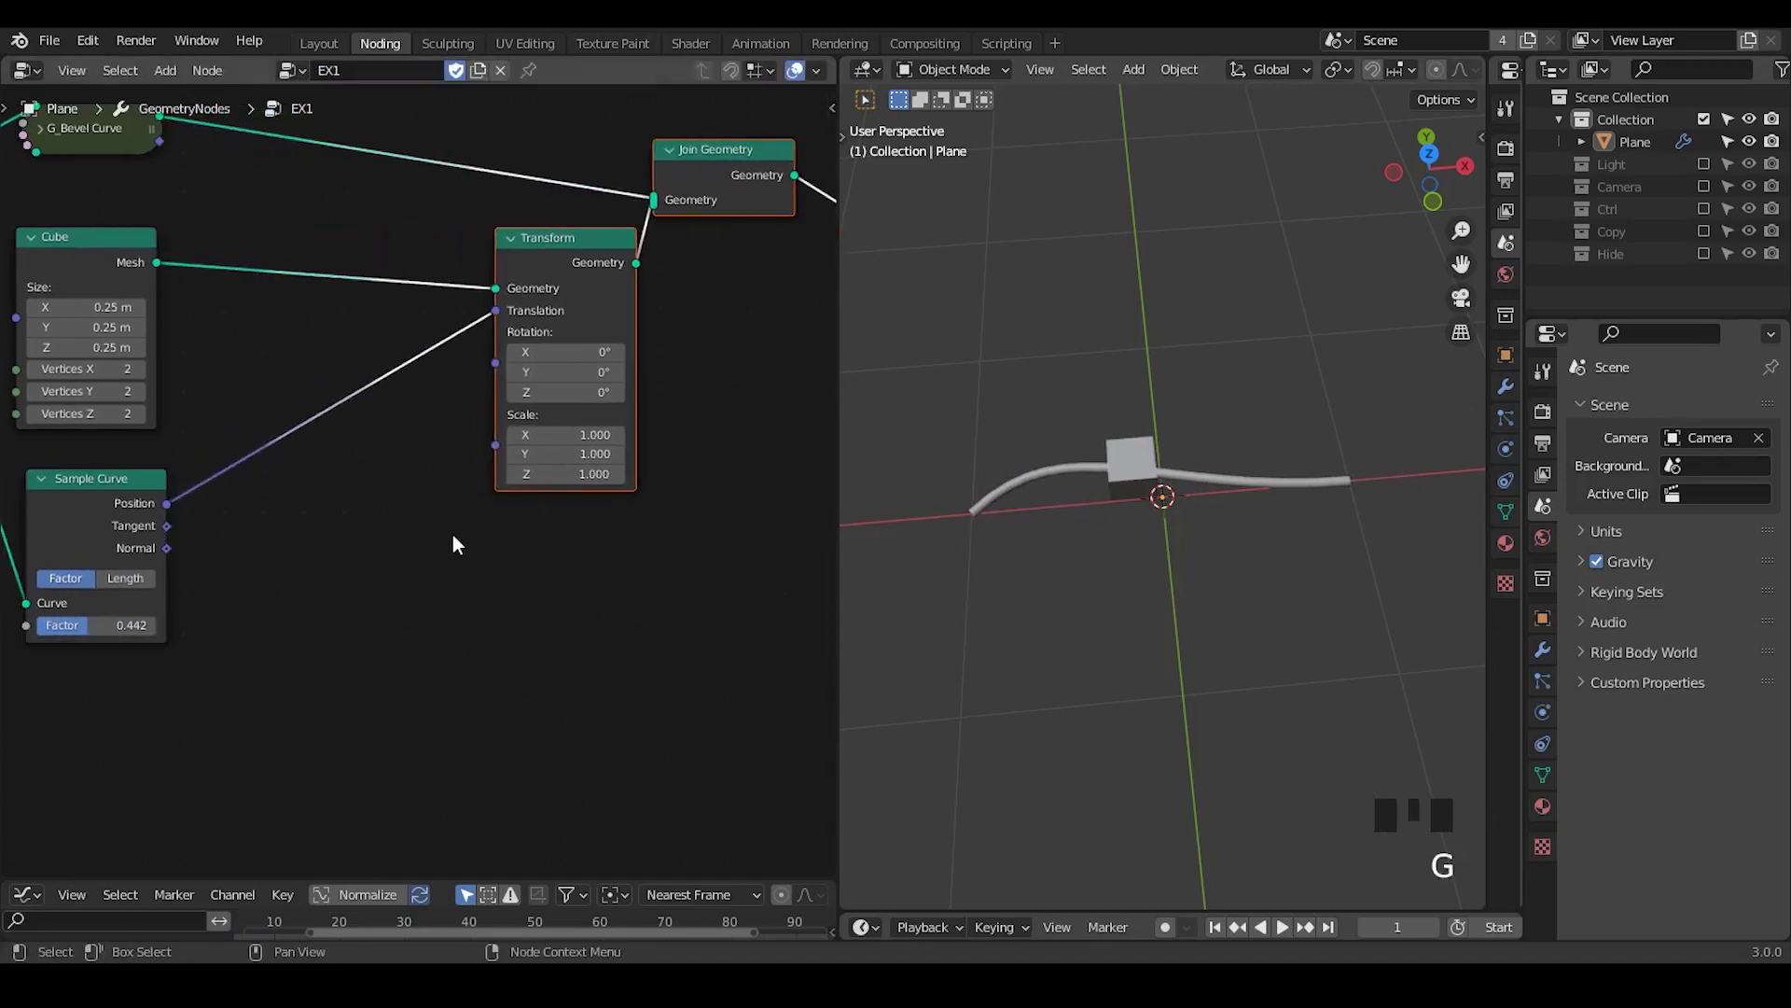
- Add an Align Euler to Vector node between Sample Curve and Transform and connect Sample Curve's Tangent to its Vector input
{"action": "middle_click_drag", "start_coordinate": [453, 540], "coordinate": [560, 550]}
{"action": "key", "text": "ctrl+a"}
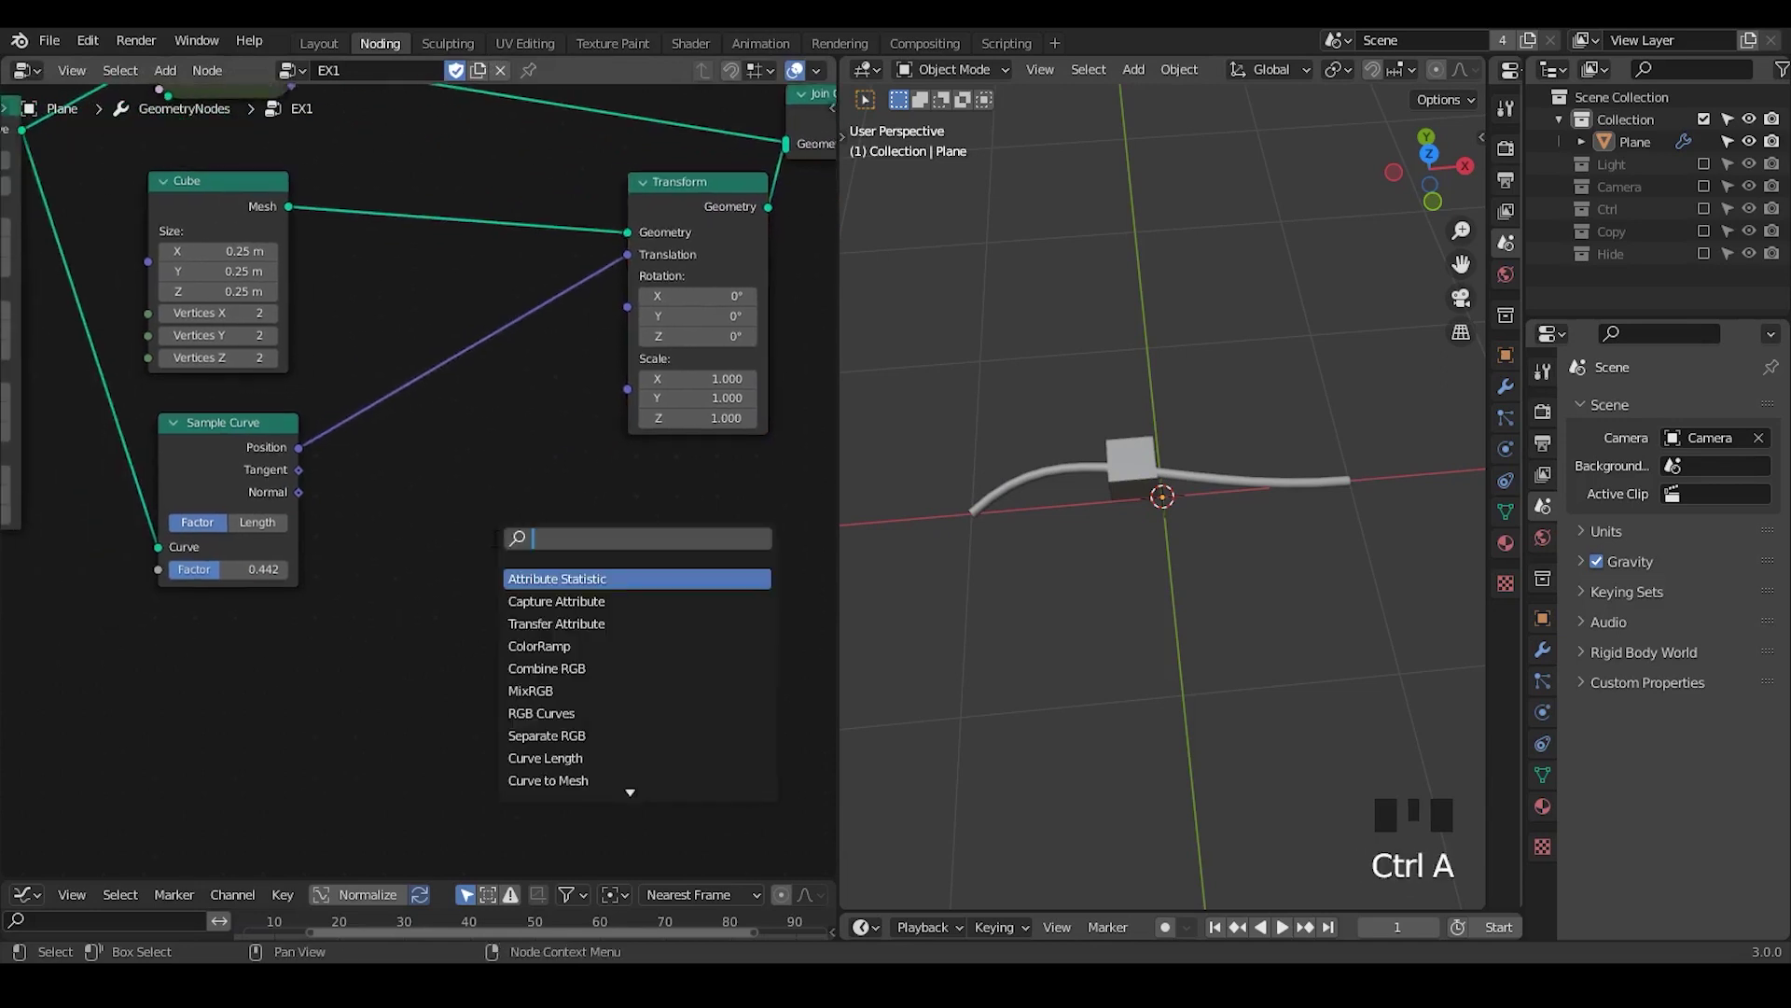
{"action": "type", "text": "align"}
{"action": "key", "text": "Return"}
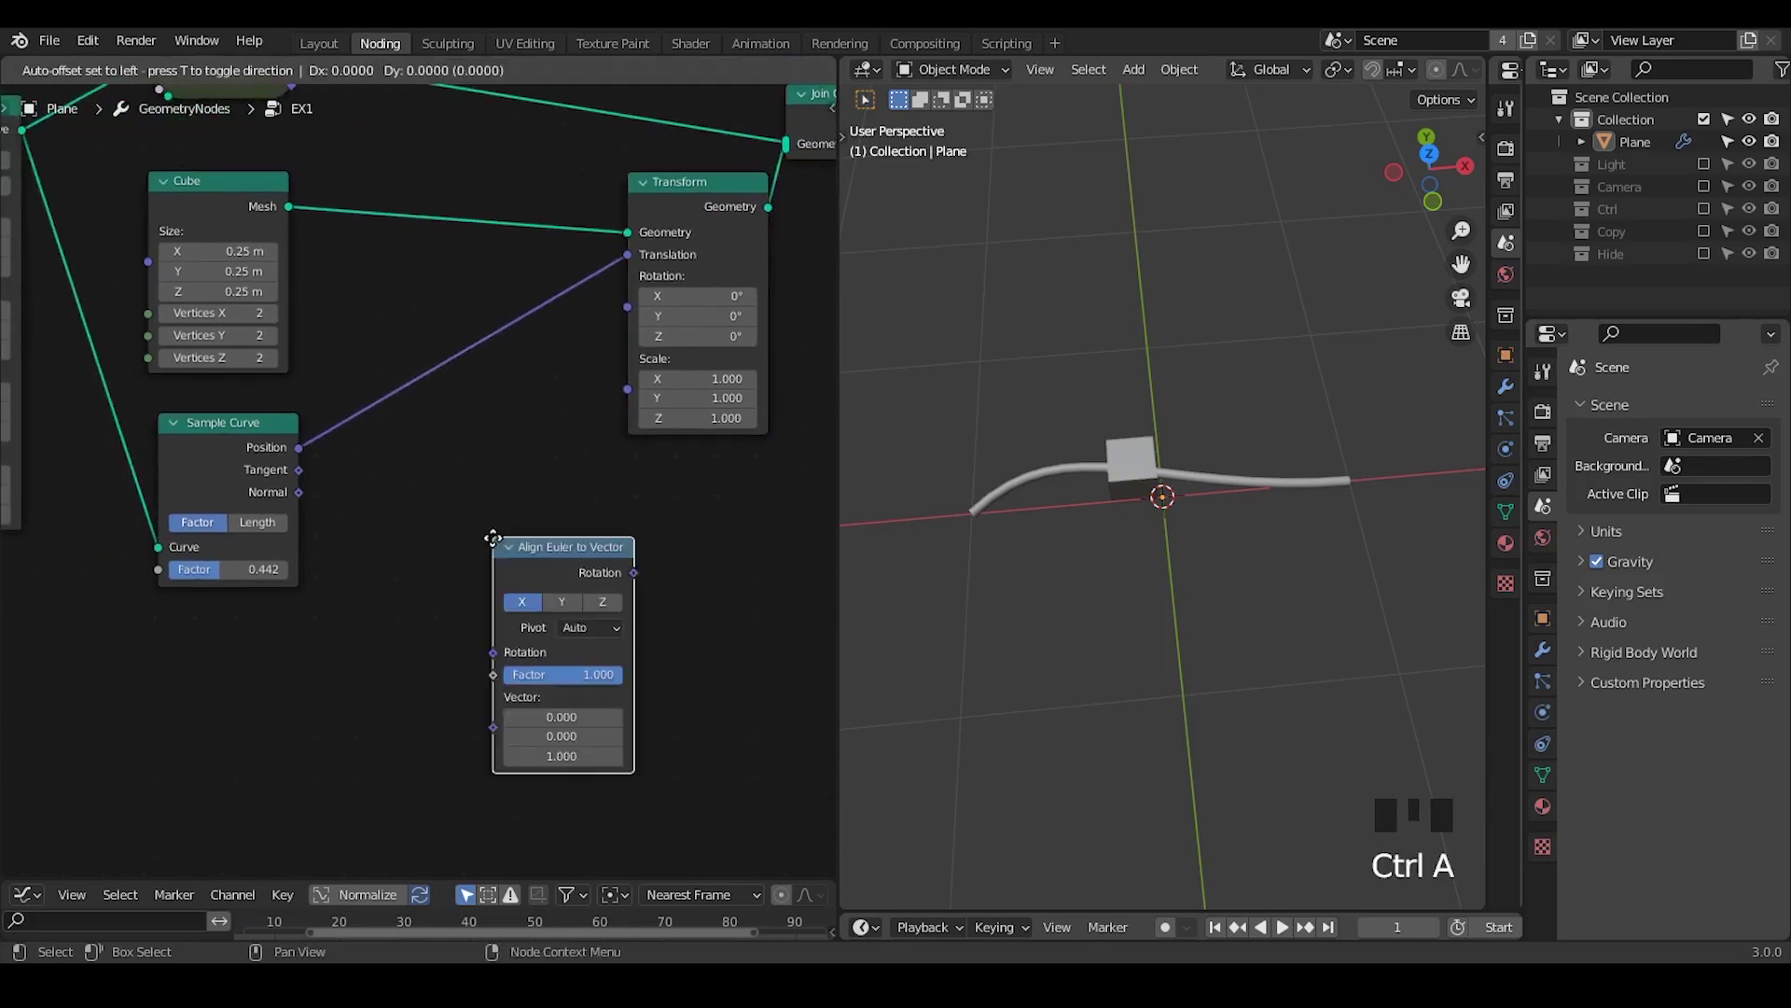
{"action": "left_click", "coordinate": [577, 470]}
{"action": "left_click_drag", "start_coordinate": [199, 460], "coordinate": [576, 660]}
{"action": "key", "text": "g"}
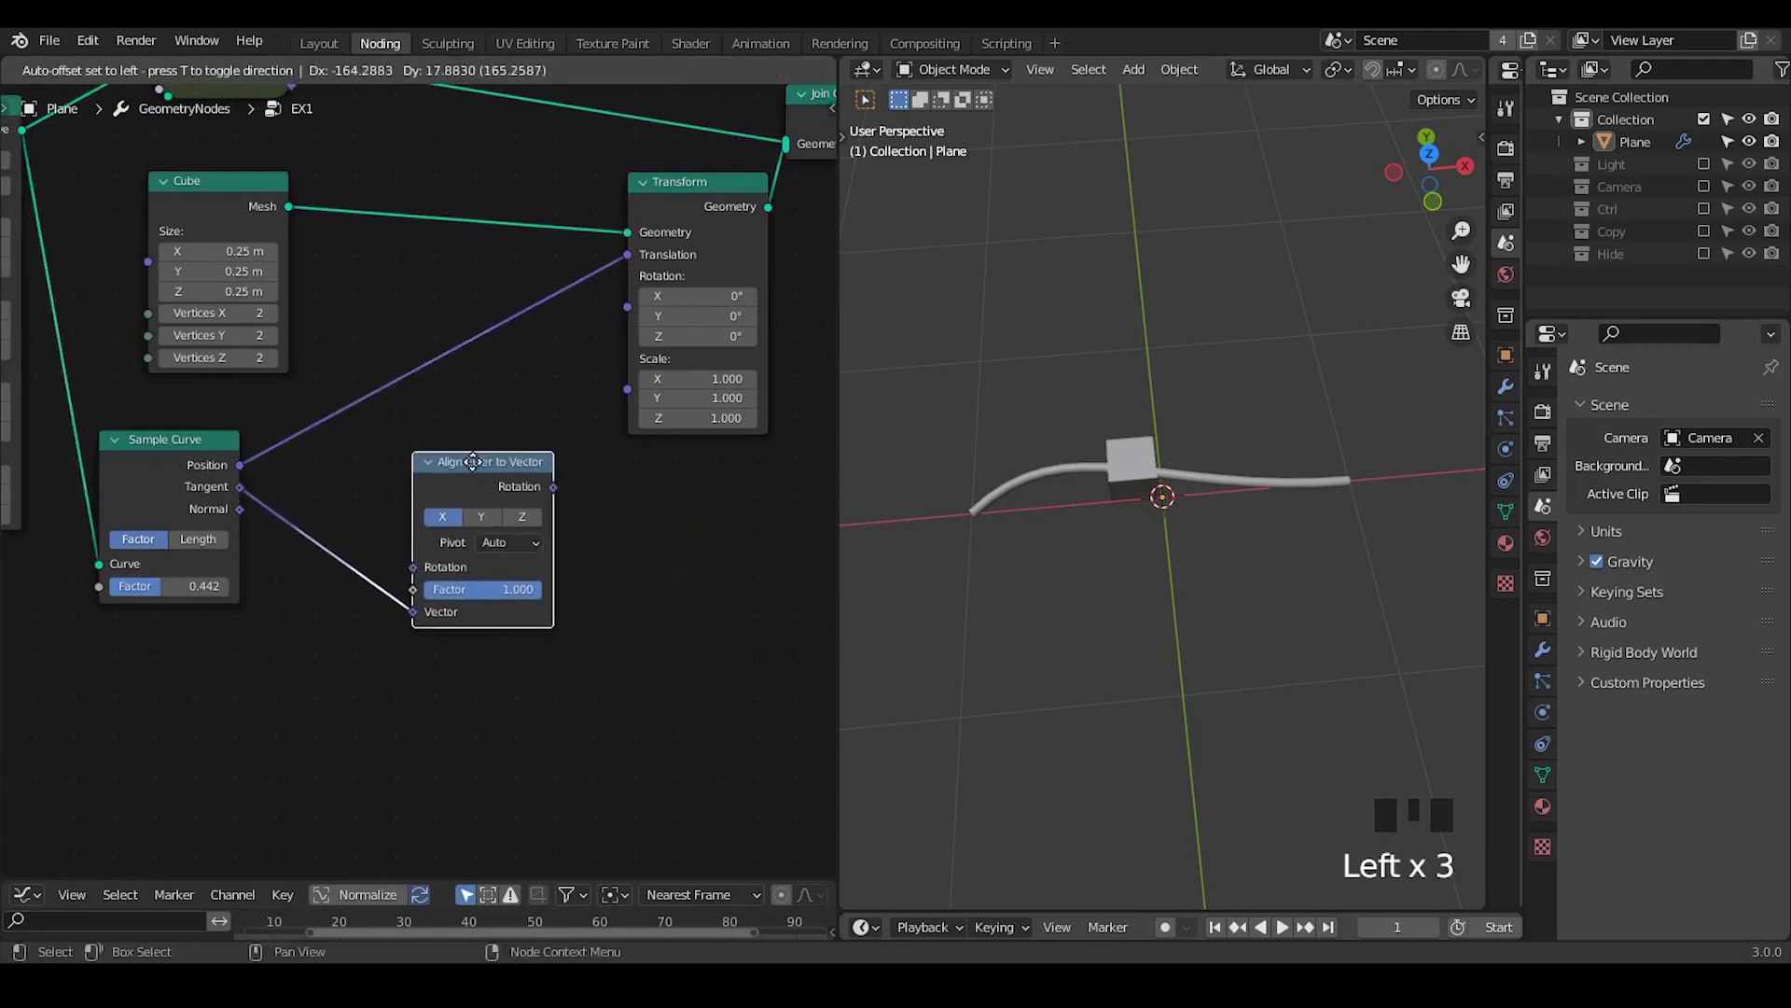
{"action": "left_click", "coordinate": [552, 472]}
- Feed the tangent alignment, set to the Z axis, into Transform's Rotation and set the sample Factor to 0.325
{"action": "left_click", "coordinate": [524, 485]}
{"action": "left_click_drag", "start_coordinate": [543, 457], "coordinate": [631, 304]}
{"action": "left_click_drag", "start_coordinate": [492, 427], "coordinate": [567, 450]}
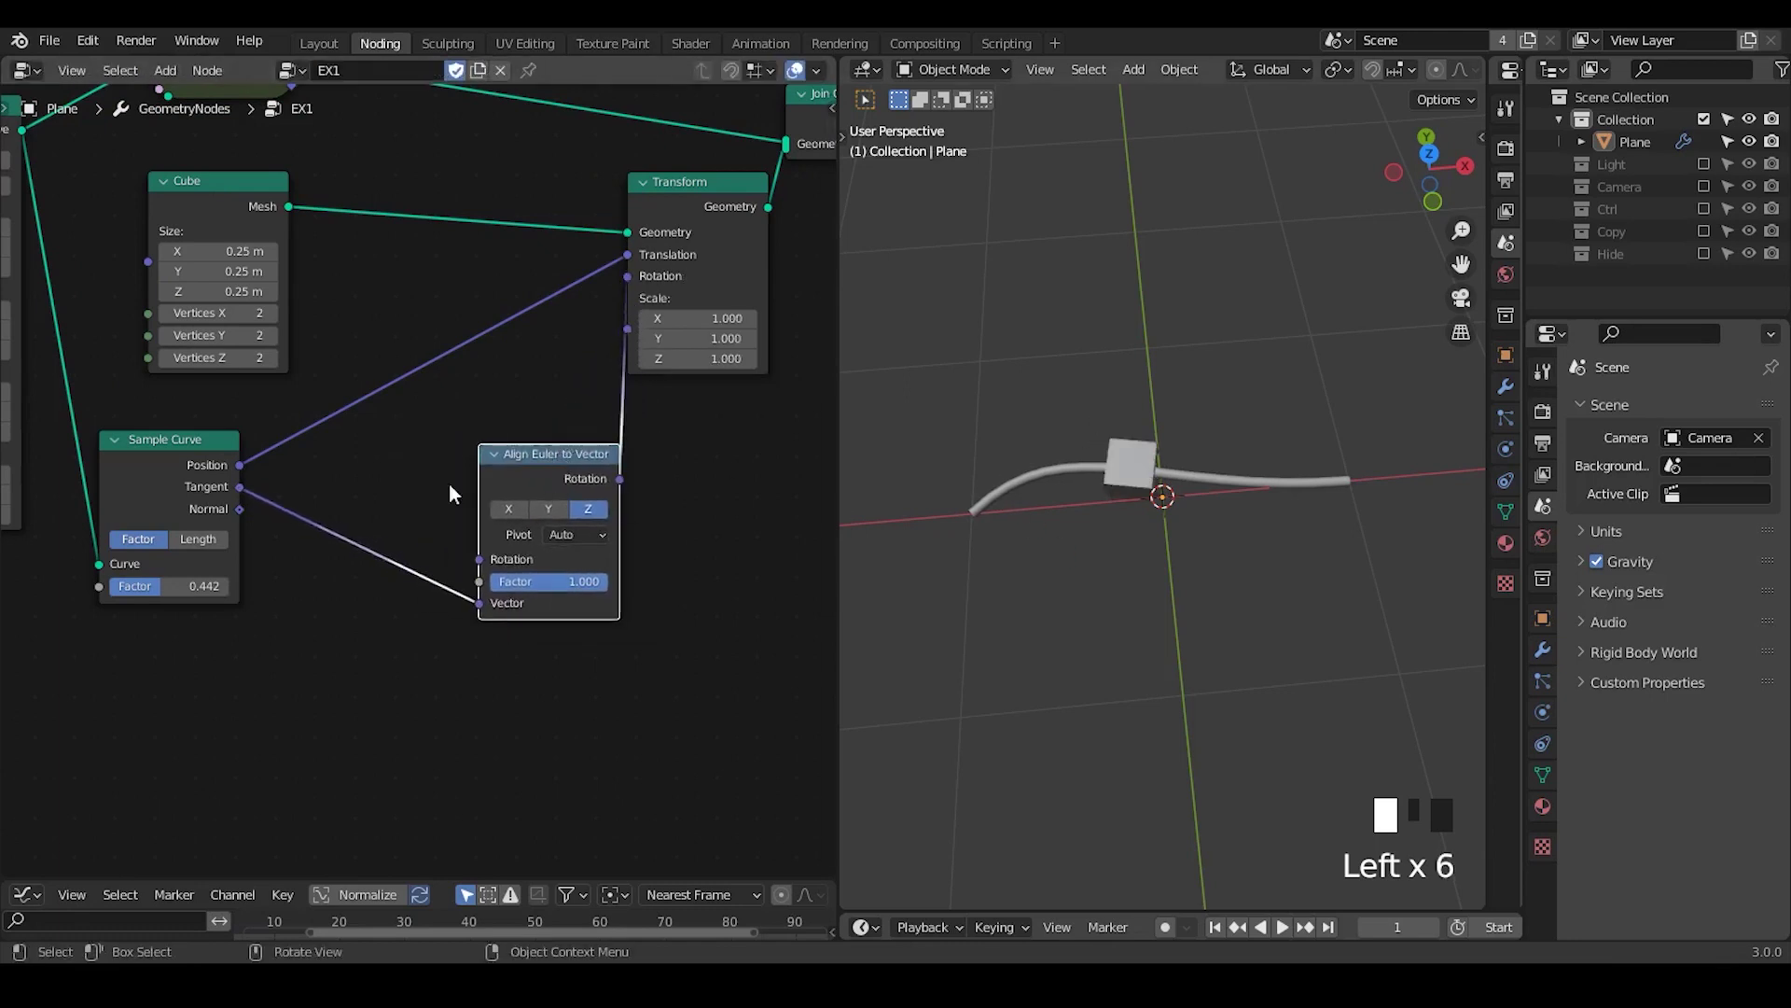
{"action": "mouse_move", "coordinate": [187, 584]}
{"action": "left_mouse_down"}
{"action": "mouse_move", "coordinate": [126, 586]}
{"action": "mouse_move", "coordinate": [233, 586]}
{"action": "mouse_move", "coordinate": [126, 586]}
{"action": "mouse_move", "coordinate": [159, 586]}
{"action": "left_mouse_up"}
- Duplicate the Align Euler to Vector node, connect Sample Curve's Normal to the copy's Vector input and set its axis to X
{"action": "left_click", "coordinate": [504, 467]}
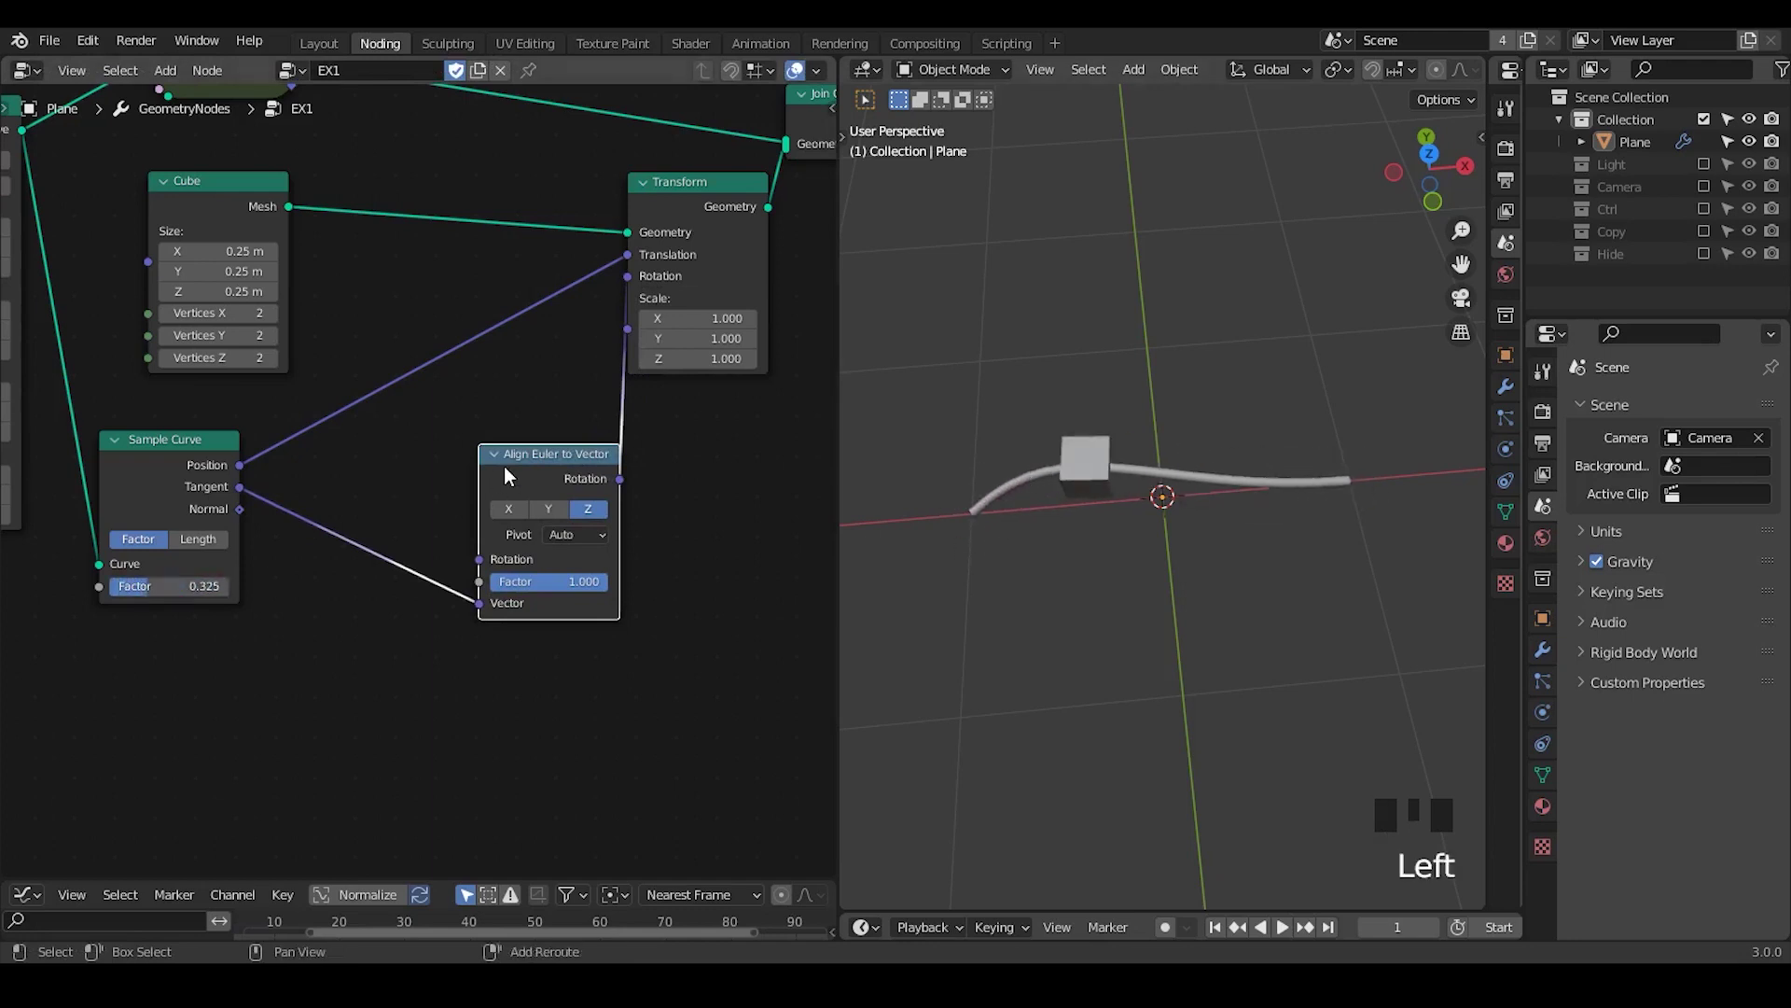
{"action": "key", "text": "shift+d"}
{"action": "left_click", "coordinate": [239, 490]}
{"action": "left_click_drag", "start_coordinate": [239, 485], "coordinate": [270, 763]}
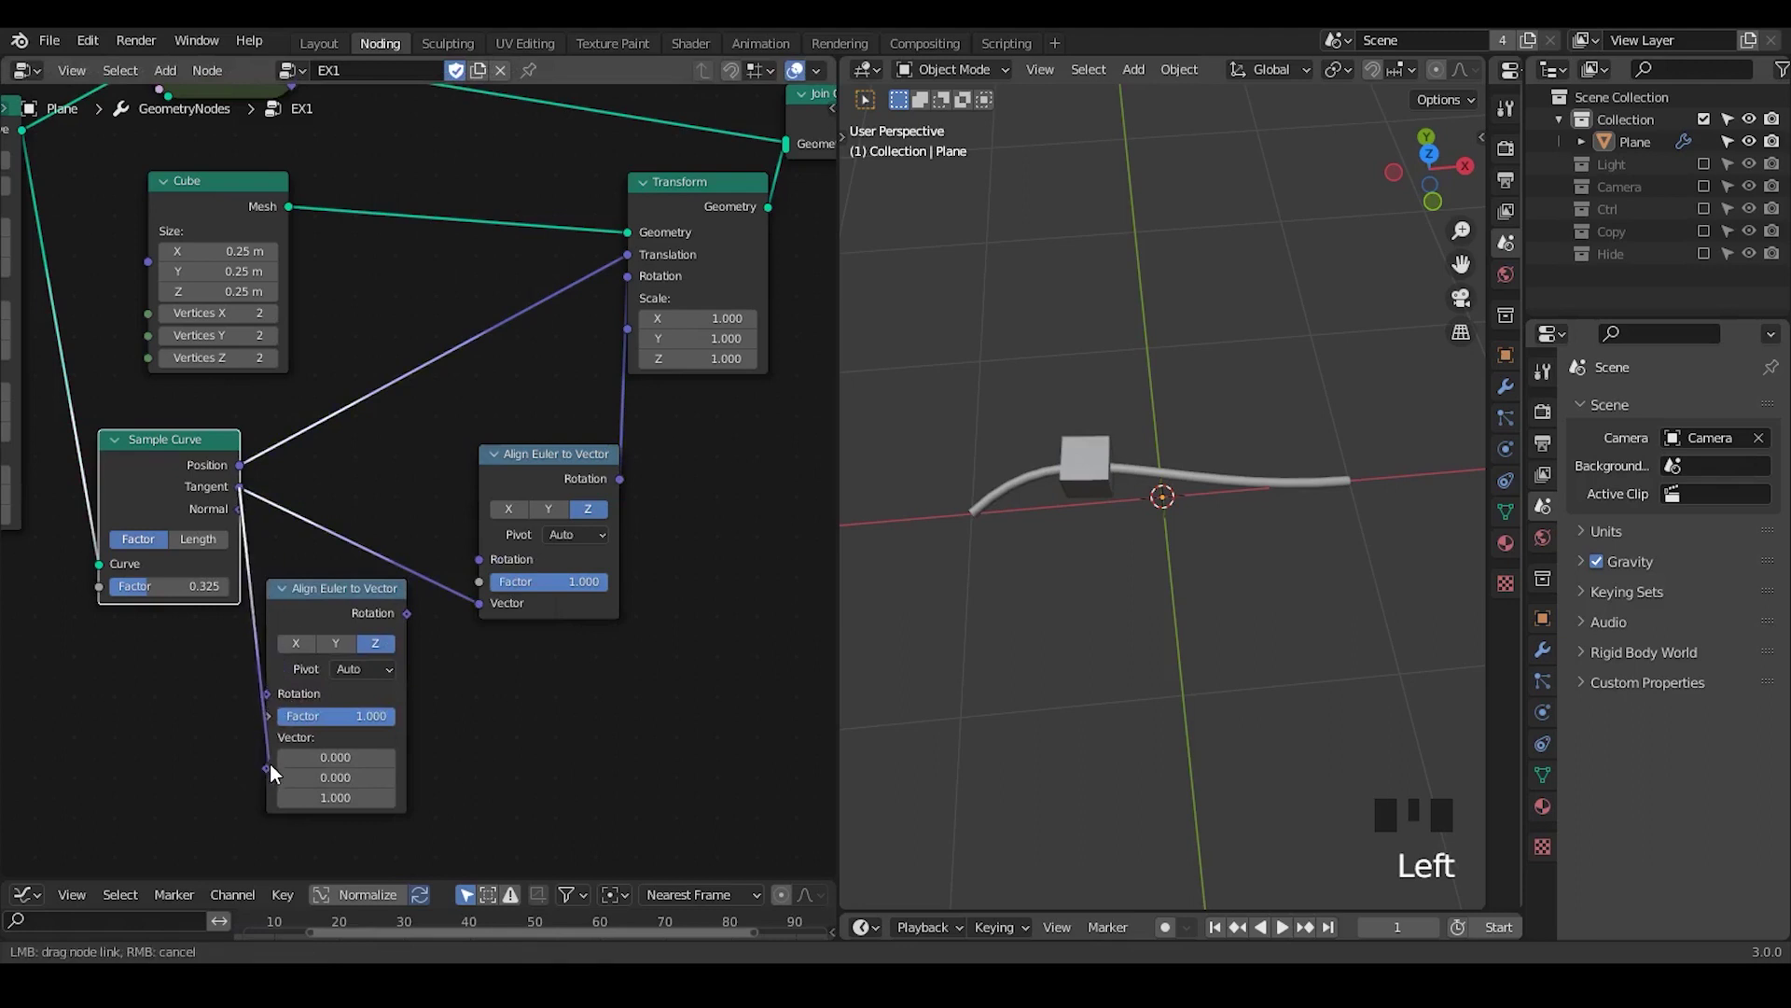
{"action": "left_click_drag", "start_coordinate": [239, 509], "coordinate": [267, 737]}
{"action": "left_click", "coordinate": [295, 644]}
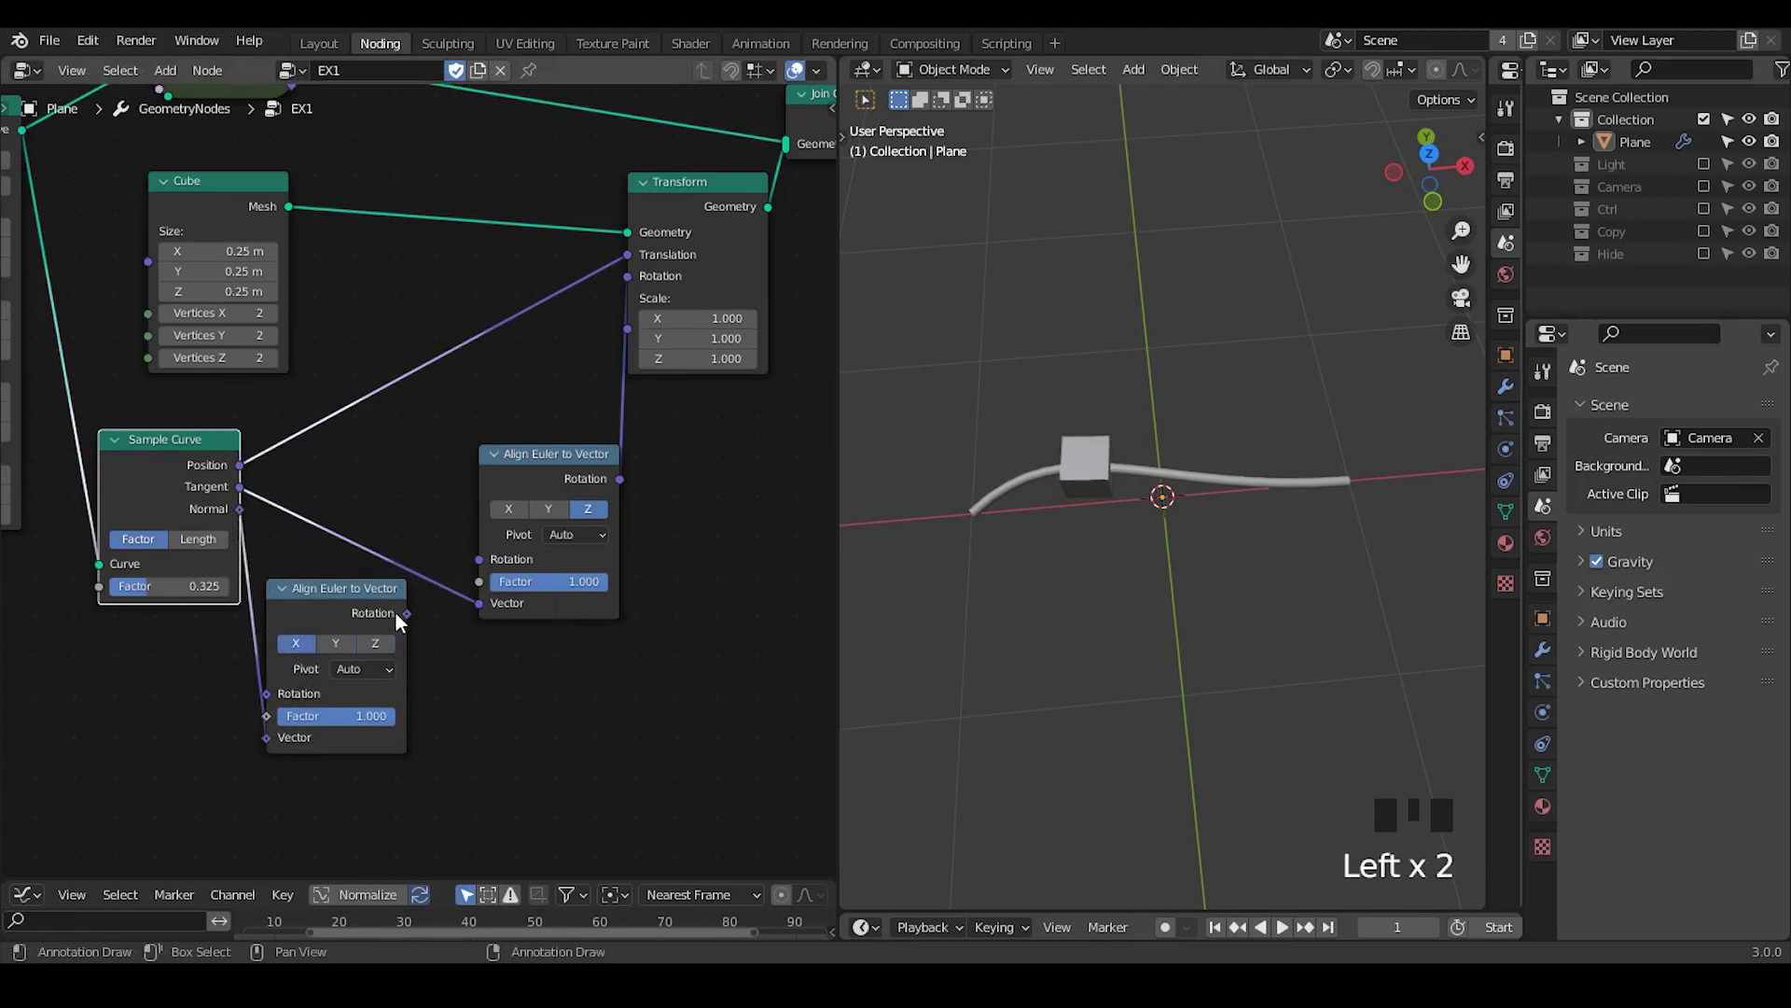
- Connect the X-axis alignment's Rotation to the Z-axis alignment's Rotation input and set the sample Factor to 0.767
{"action": "left_click_drag", "start_coordinate": [407, 612], "coordinate": [472, 575]}
{"action": "mouse_move", "coordinate": [168, 586]}
{"action": "left_mouse_down"}
{"action": "mouse_move", "coordinate": [229, 586]}
{"action": "mouse_move", "coordinate": [112, 586]}
{"action": "mouse_move", "coordinate": [228, 586]}
{"action": "mouse_move", "coordinate": [126, 586]}
{"action": "mouse_move", "coordinate": [174, 585]}
{"action": "left_mouse_up"}
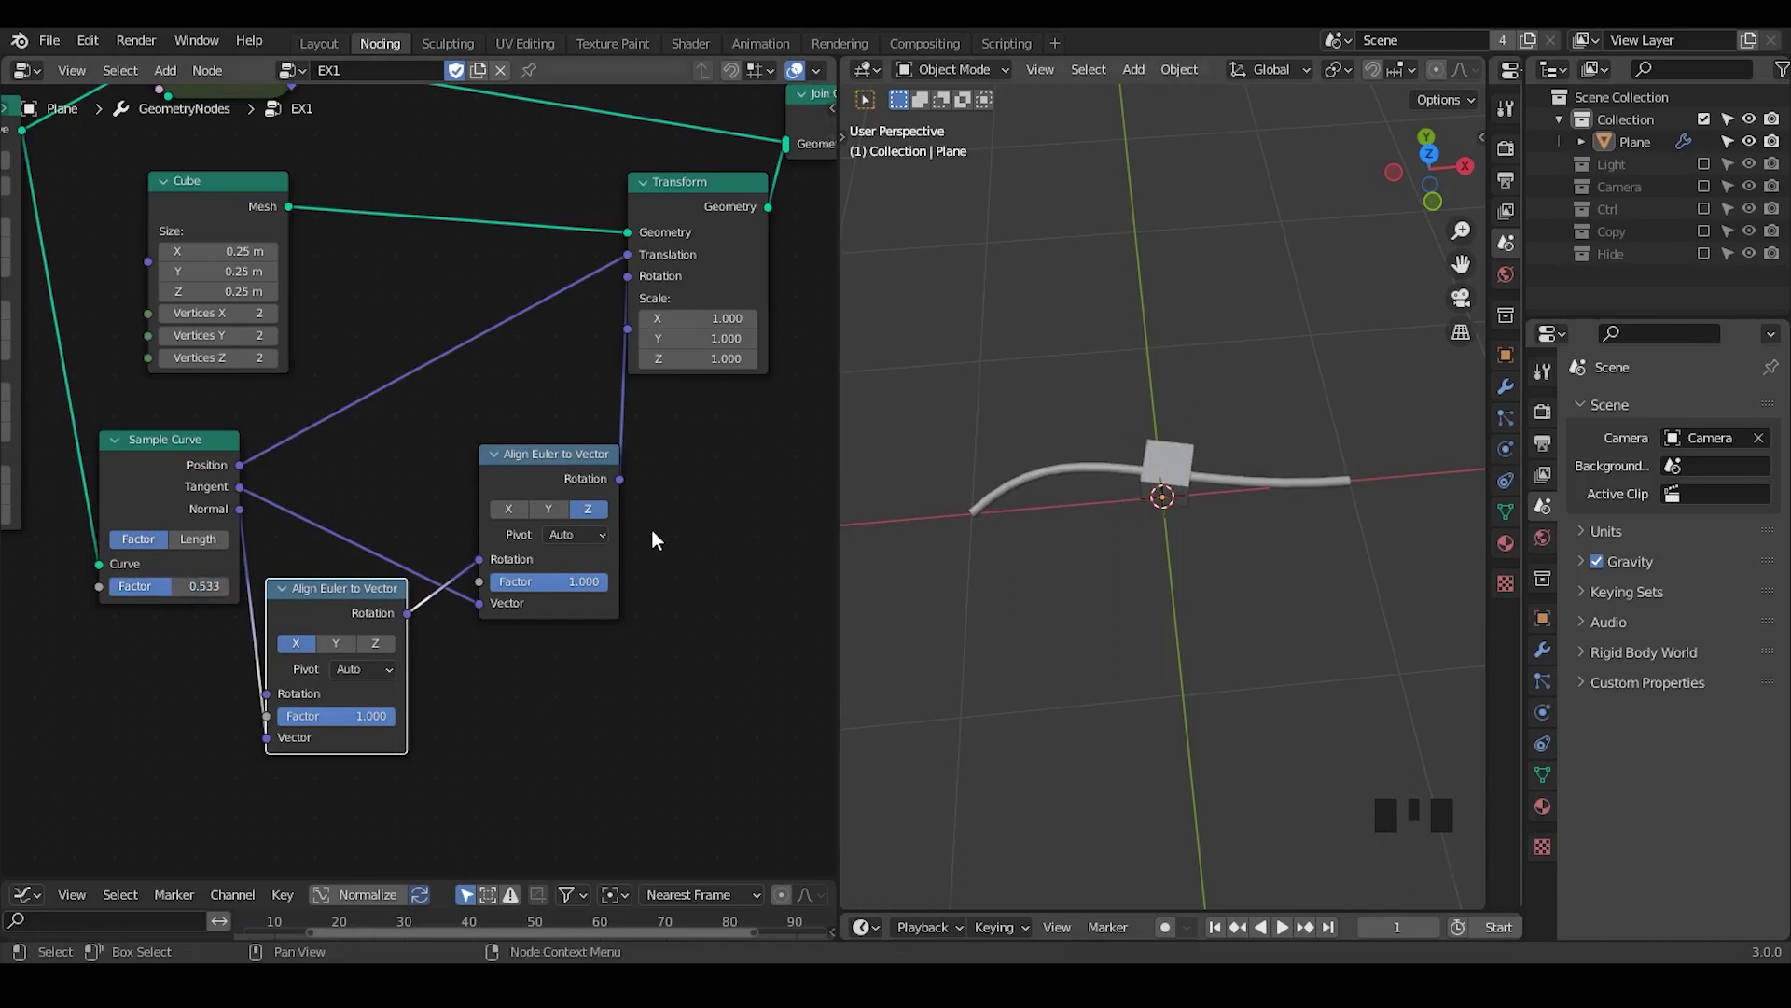
{"action": "middle_click_drag", "start_coordinate": [683, 501], "coordinate": [680, 540], "text": "ctrl"}
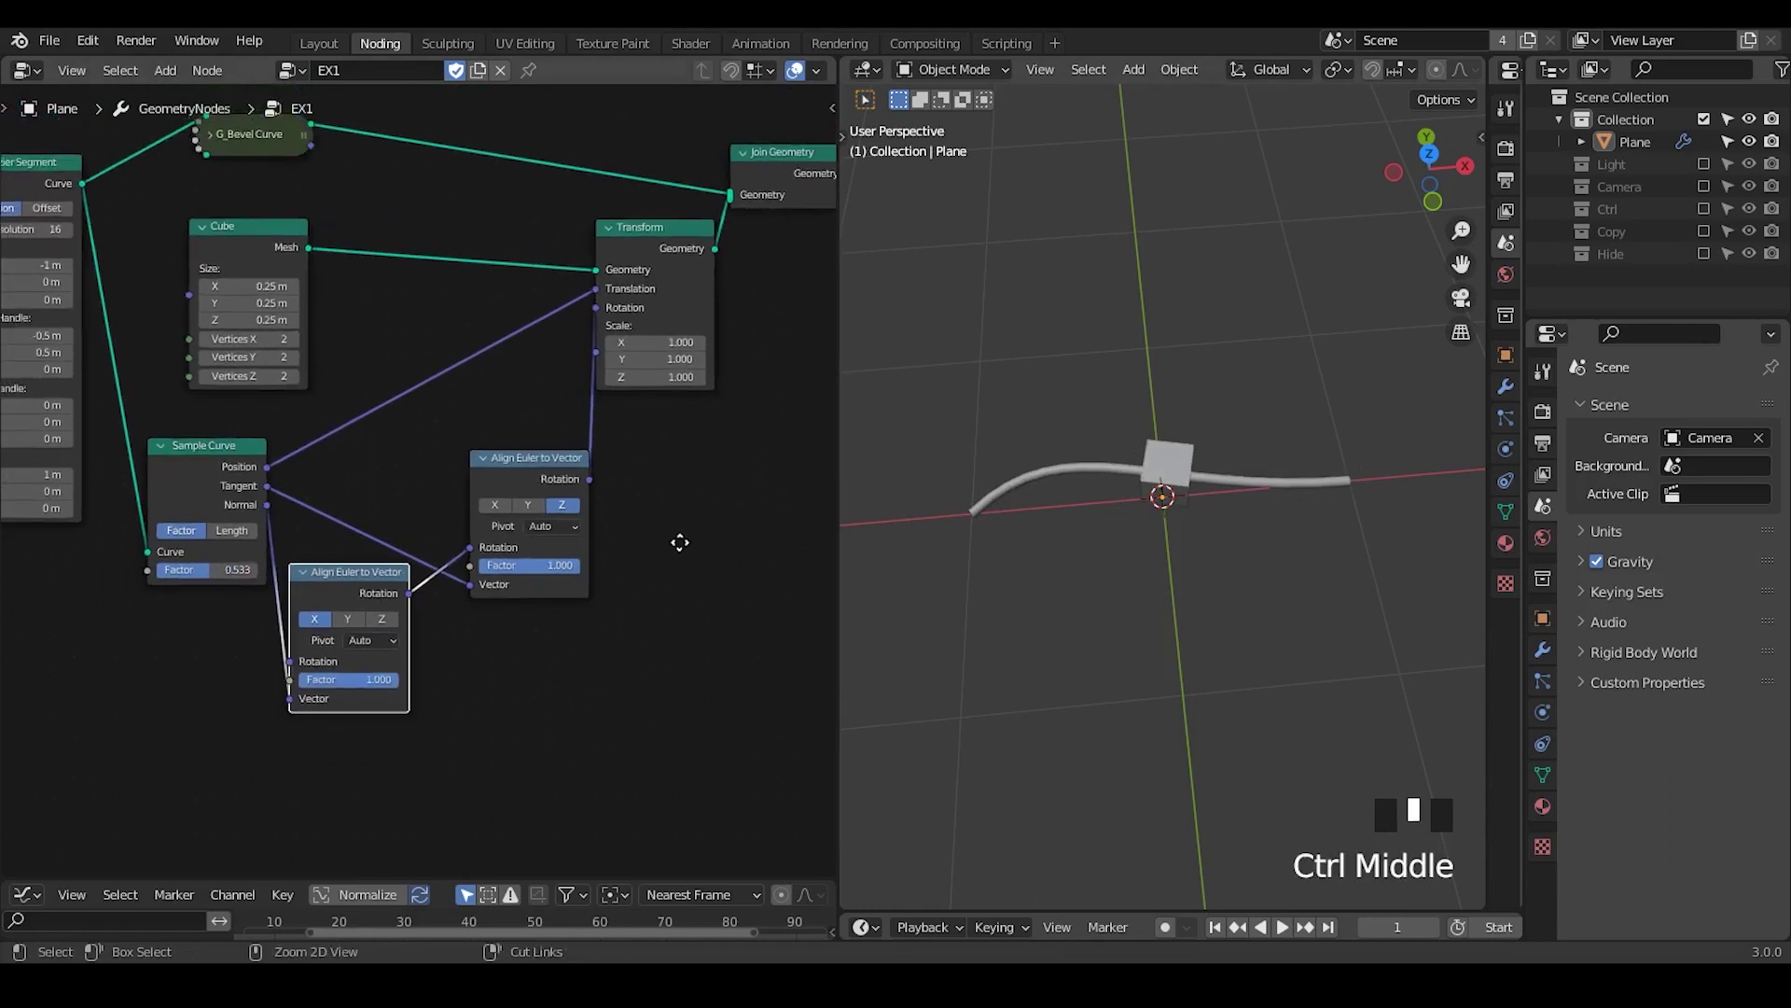
{"action": "mouse_move", "coordinate": [217, 560]}
{"action": "left_mouse_down"}
{"action": "mouse_move", "coordinate": [159, 560]}
{"action": "mouse_move", "coordinate": [241, 560]}
{"action": "left_mouse_up"}
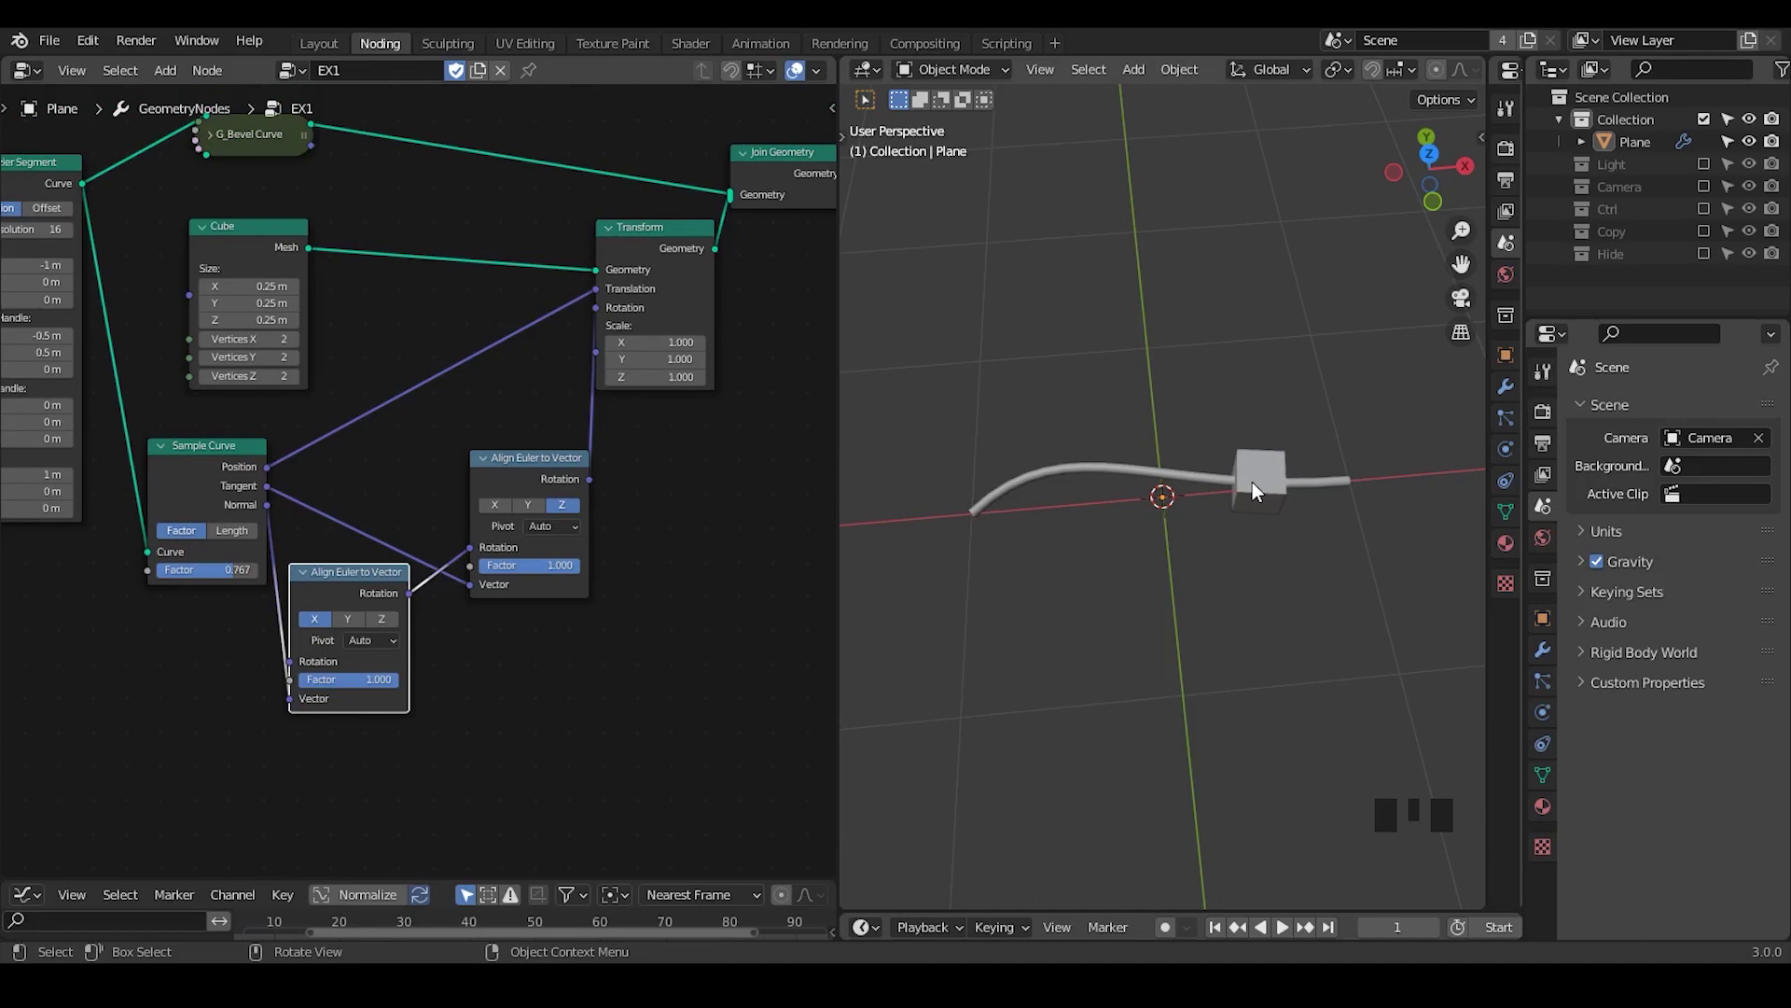
{"action": "left_click_drag", "start_coordinate": [210, 467], "coordinate": [203, 463]}
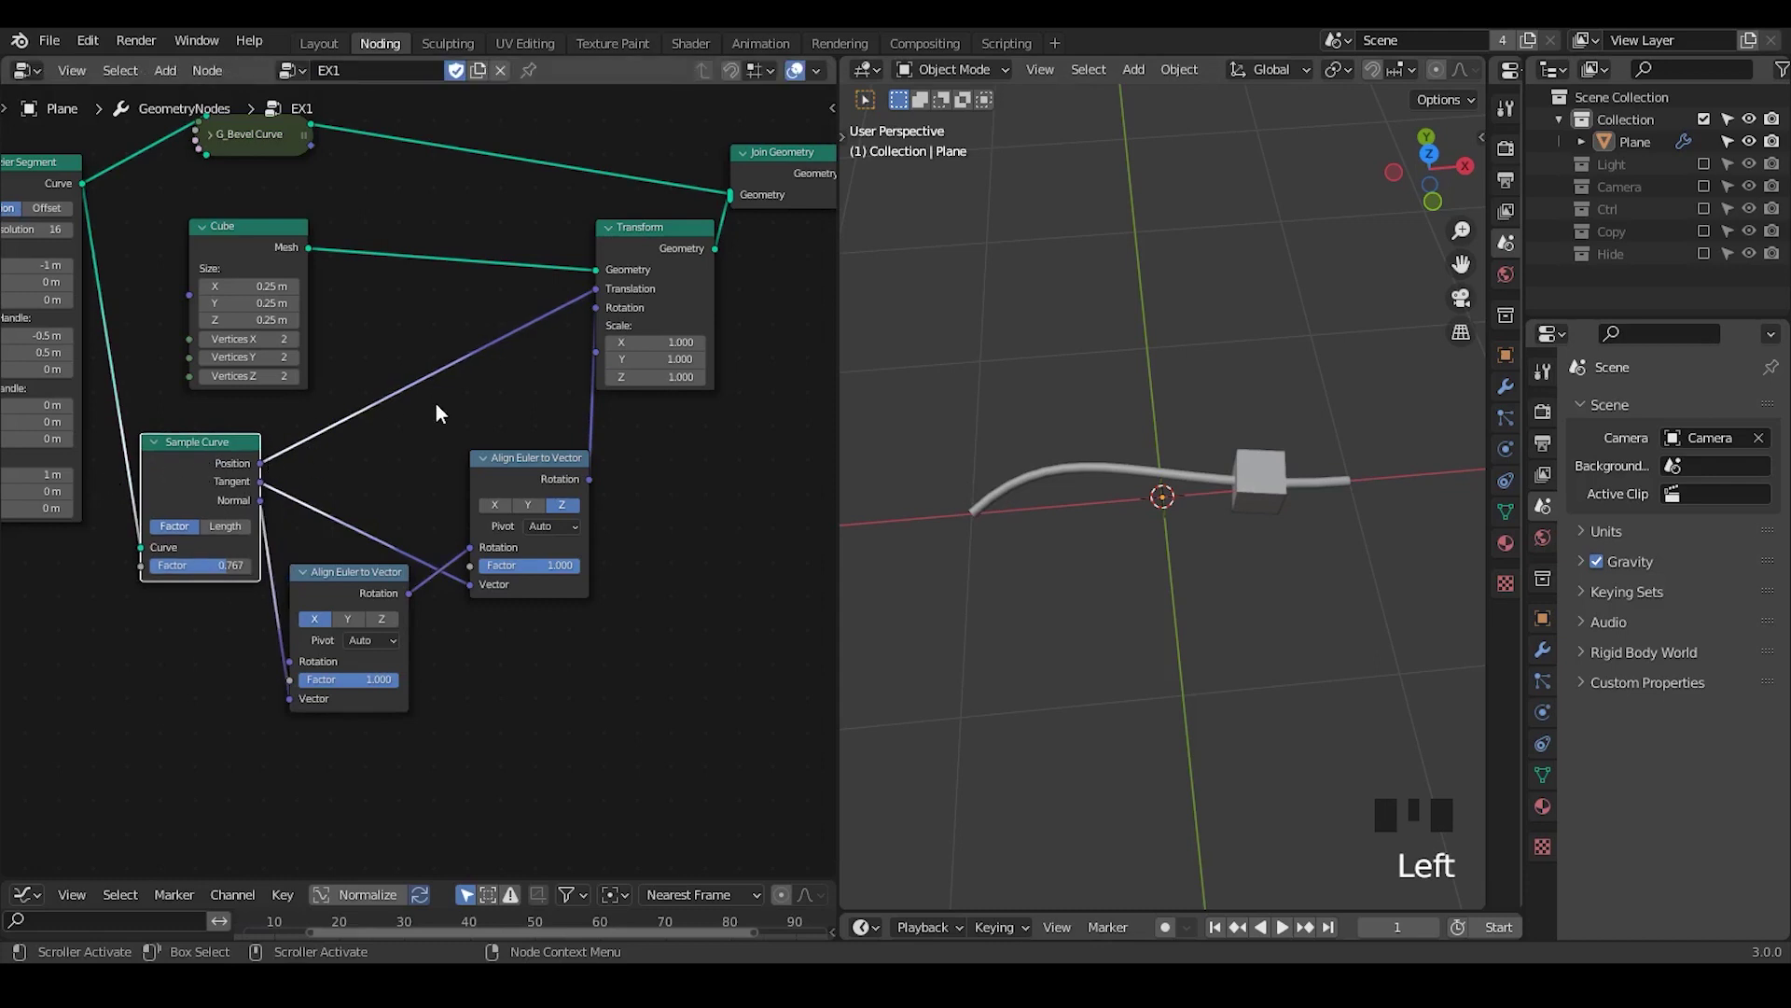
- Save the file and switch the Plane's geometry node tree to EX2
{"action": "key", "text": "shift+alt+q"}
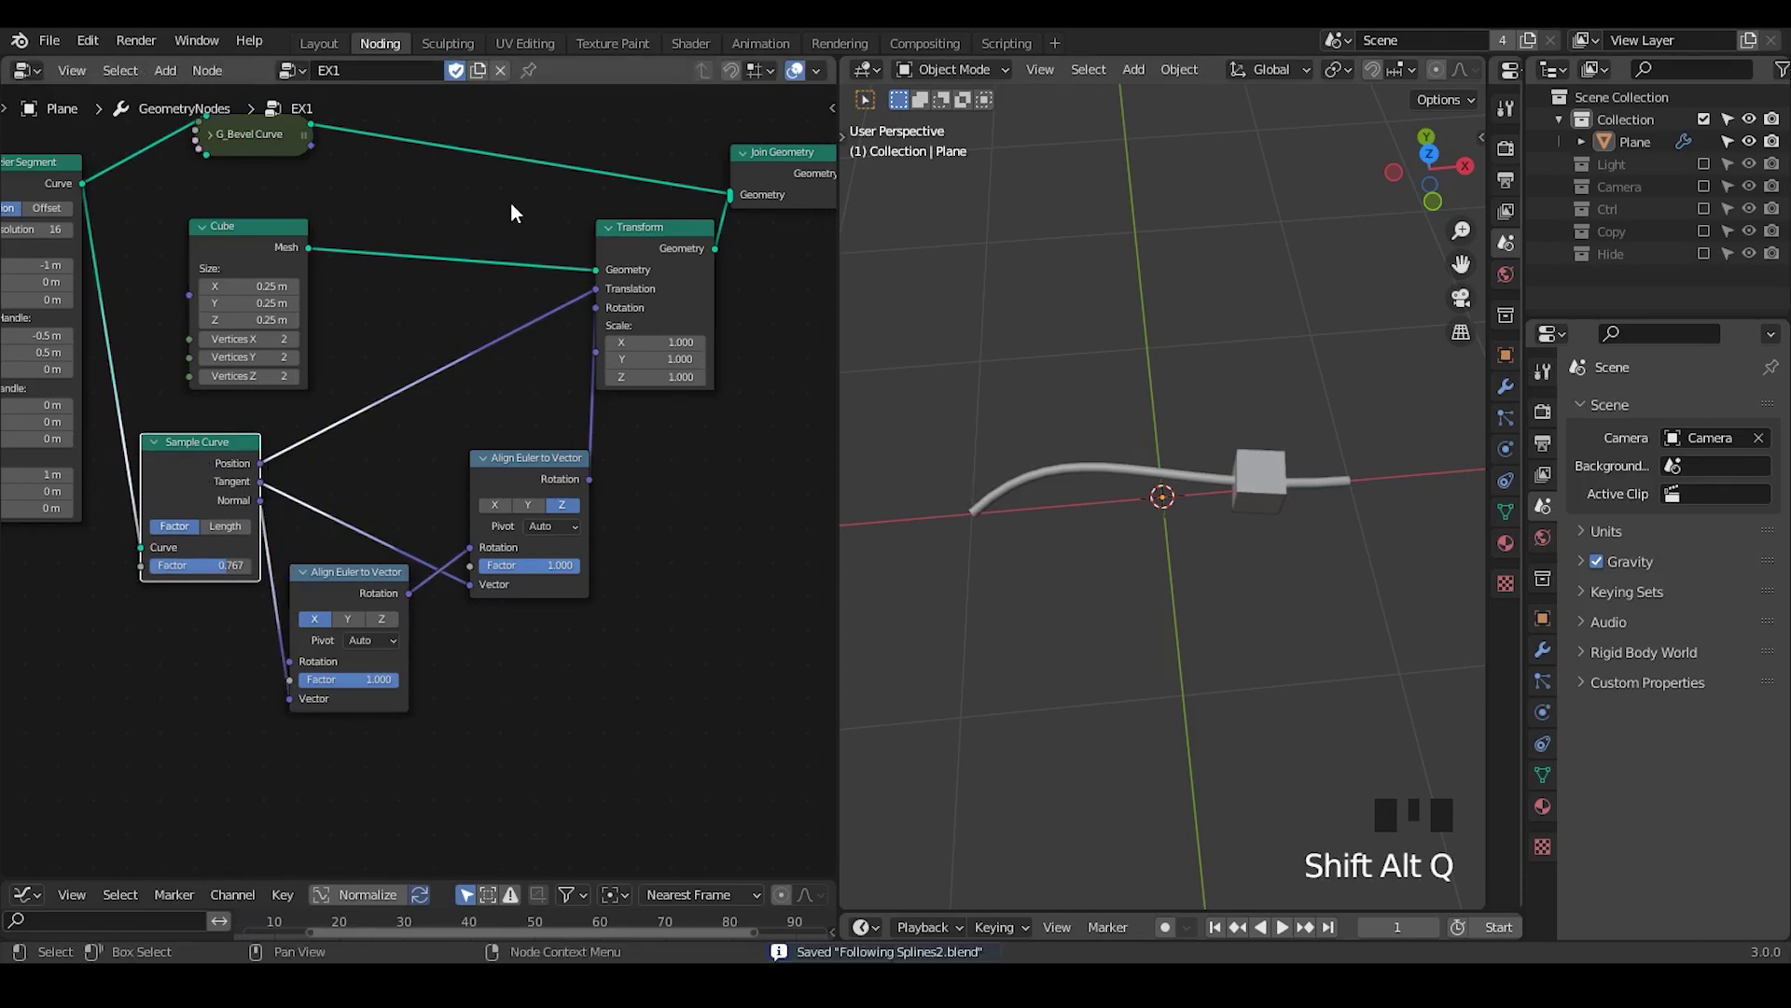
{"action": "left_click", "coordinate": [289, 73]}
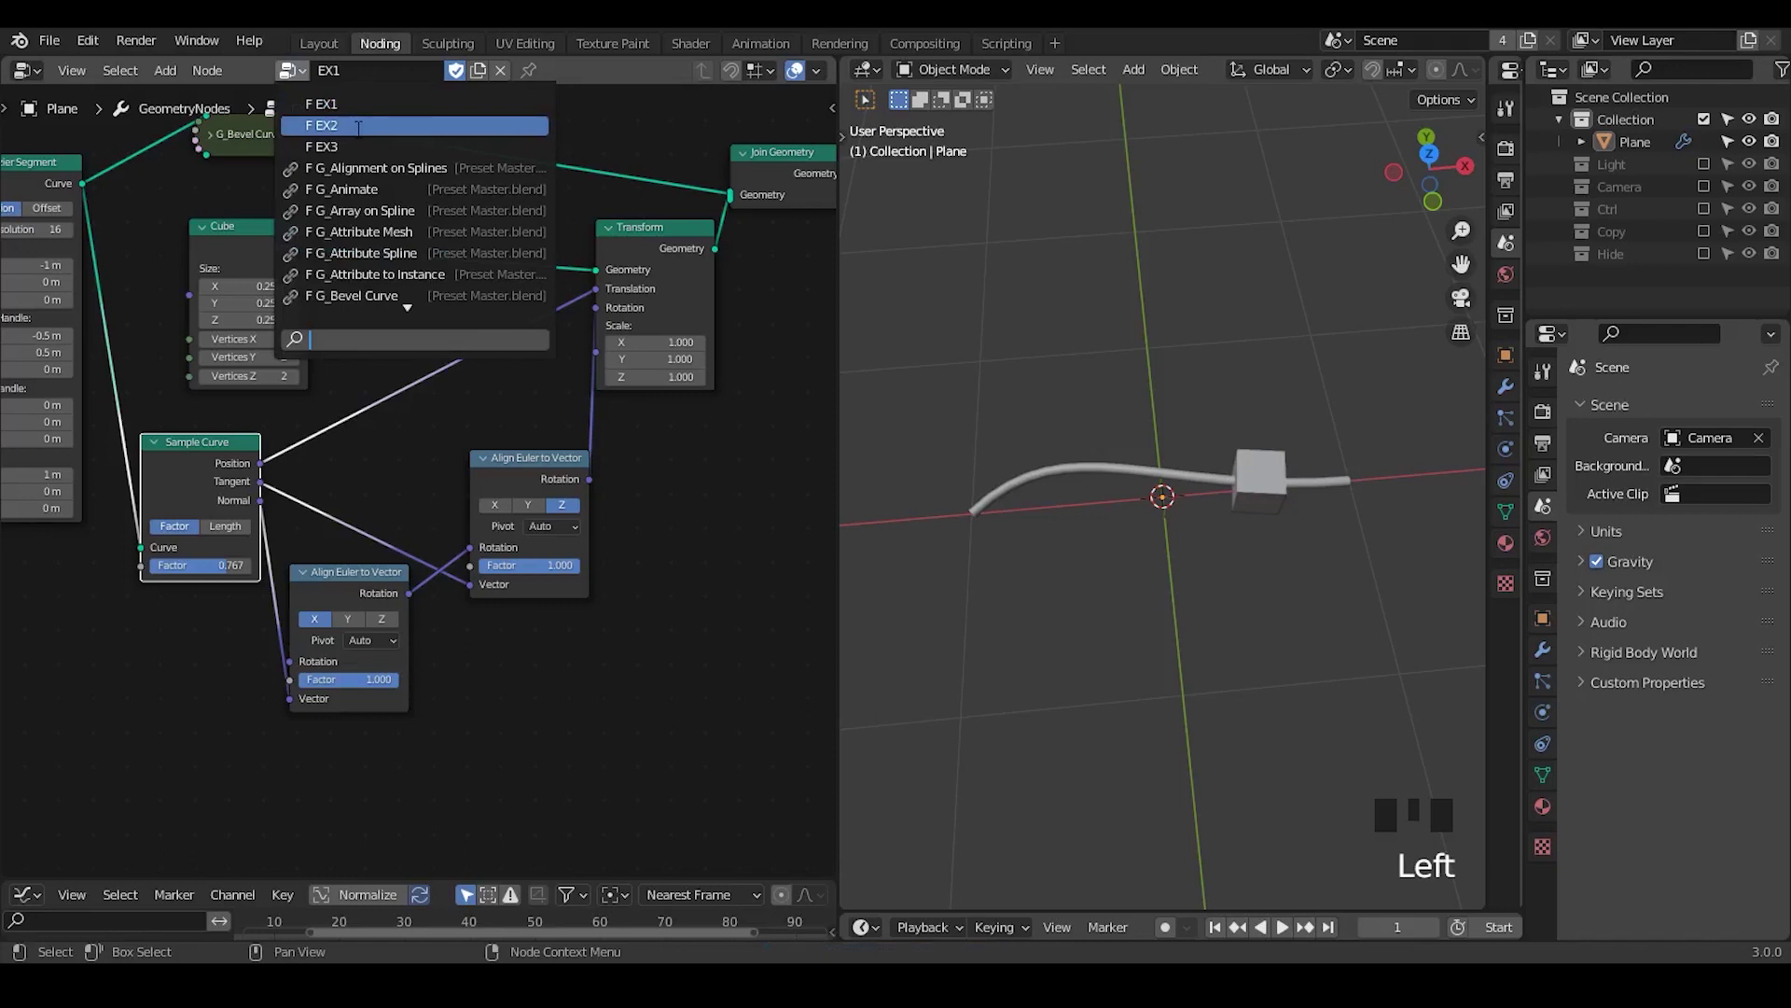
{"action": "left_click", "coordinate": [465, 178]}
{"action": "middle_click_drag", "start_coordinate": [425, 313], "coordinate": [568, 365]}
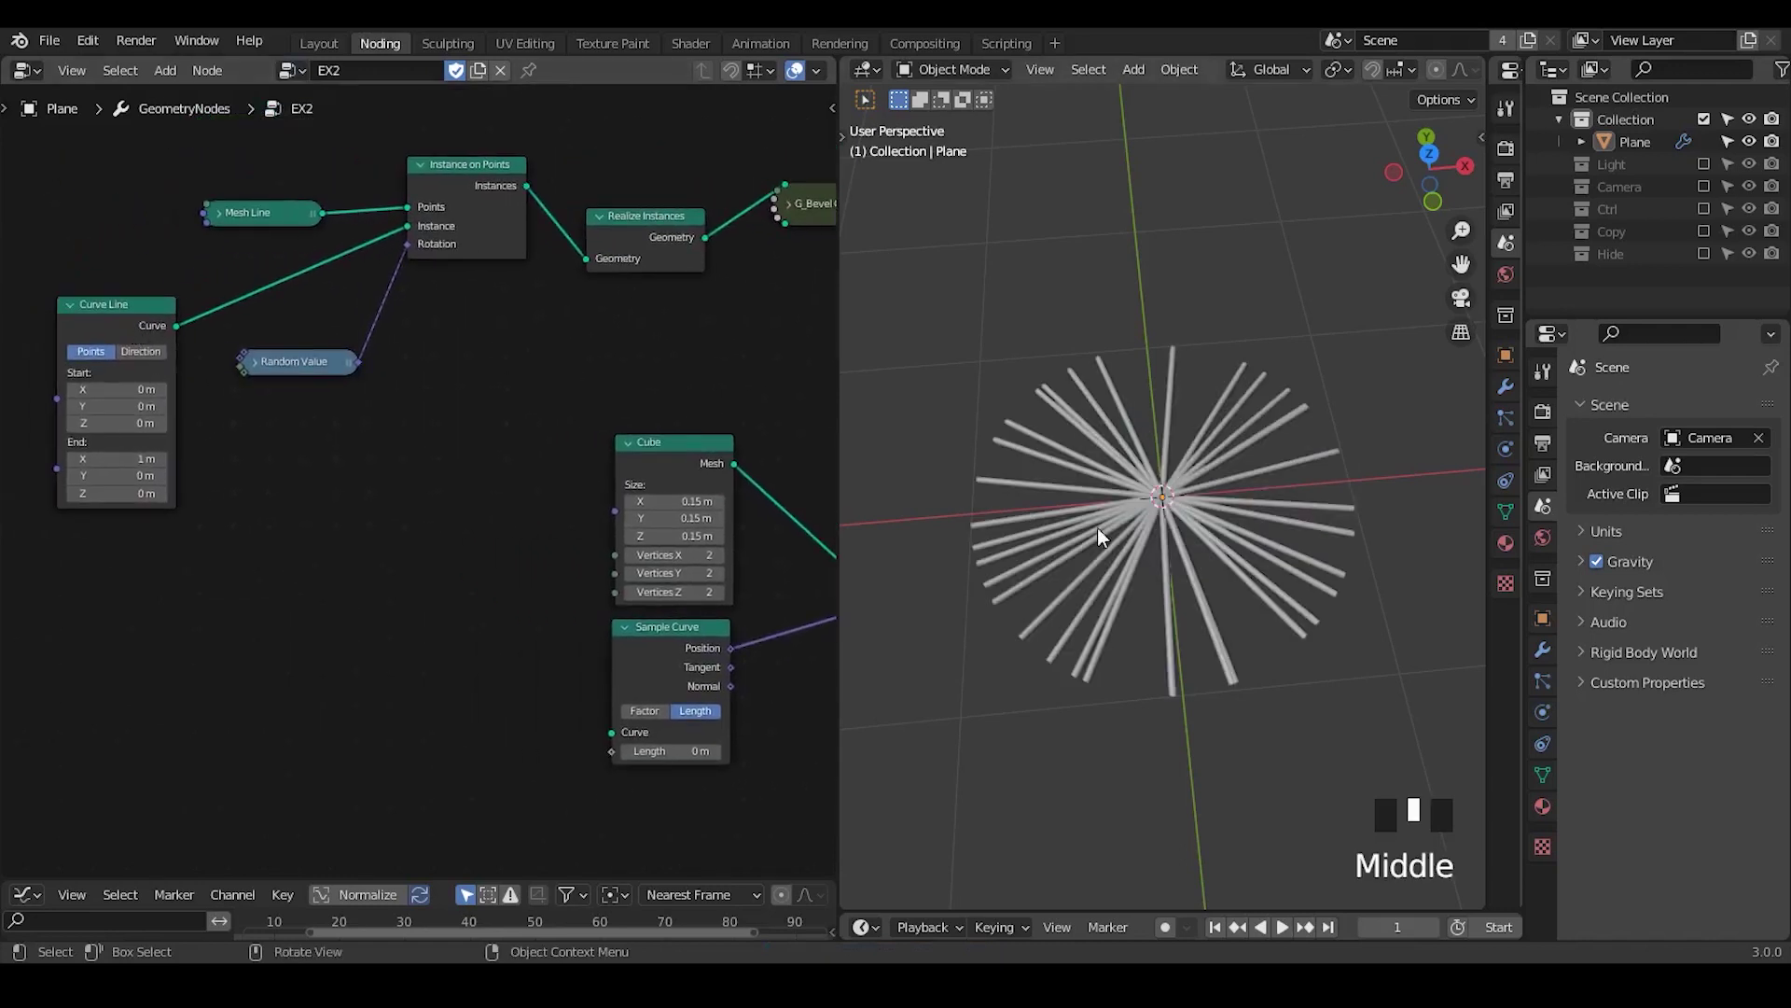
- Examine the EX2 node tree, including the Mesh Line and Random Value settings and the chain through Realize Instances to G_Bevel Curve
{"action": "left_click", "coordinate": [220, 217]}
{"action": "left_click", "coordinate": [220, 216]}
{"action": "left_click", "coordinate": [256, 362]}
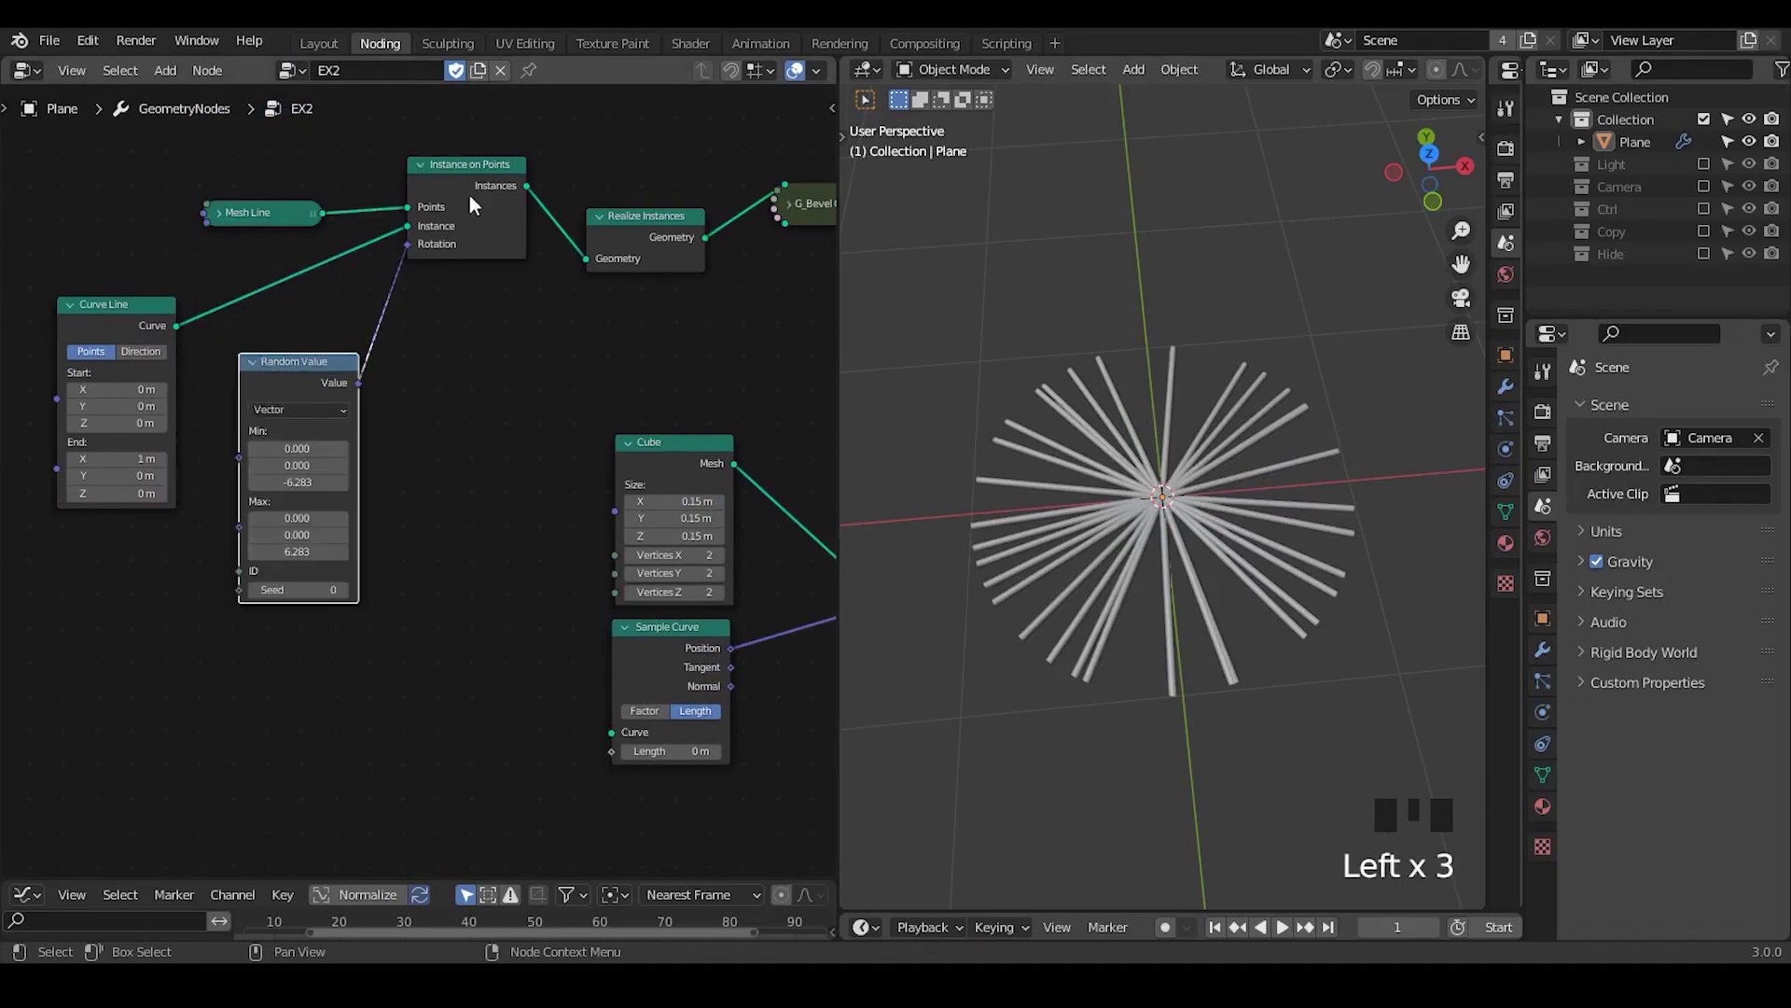
{"action": "left_click", "coordinate": [256, 362]}
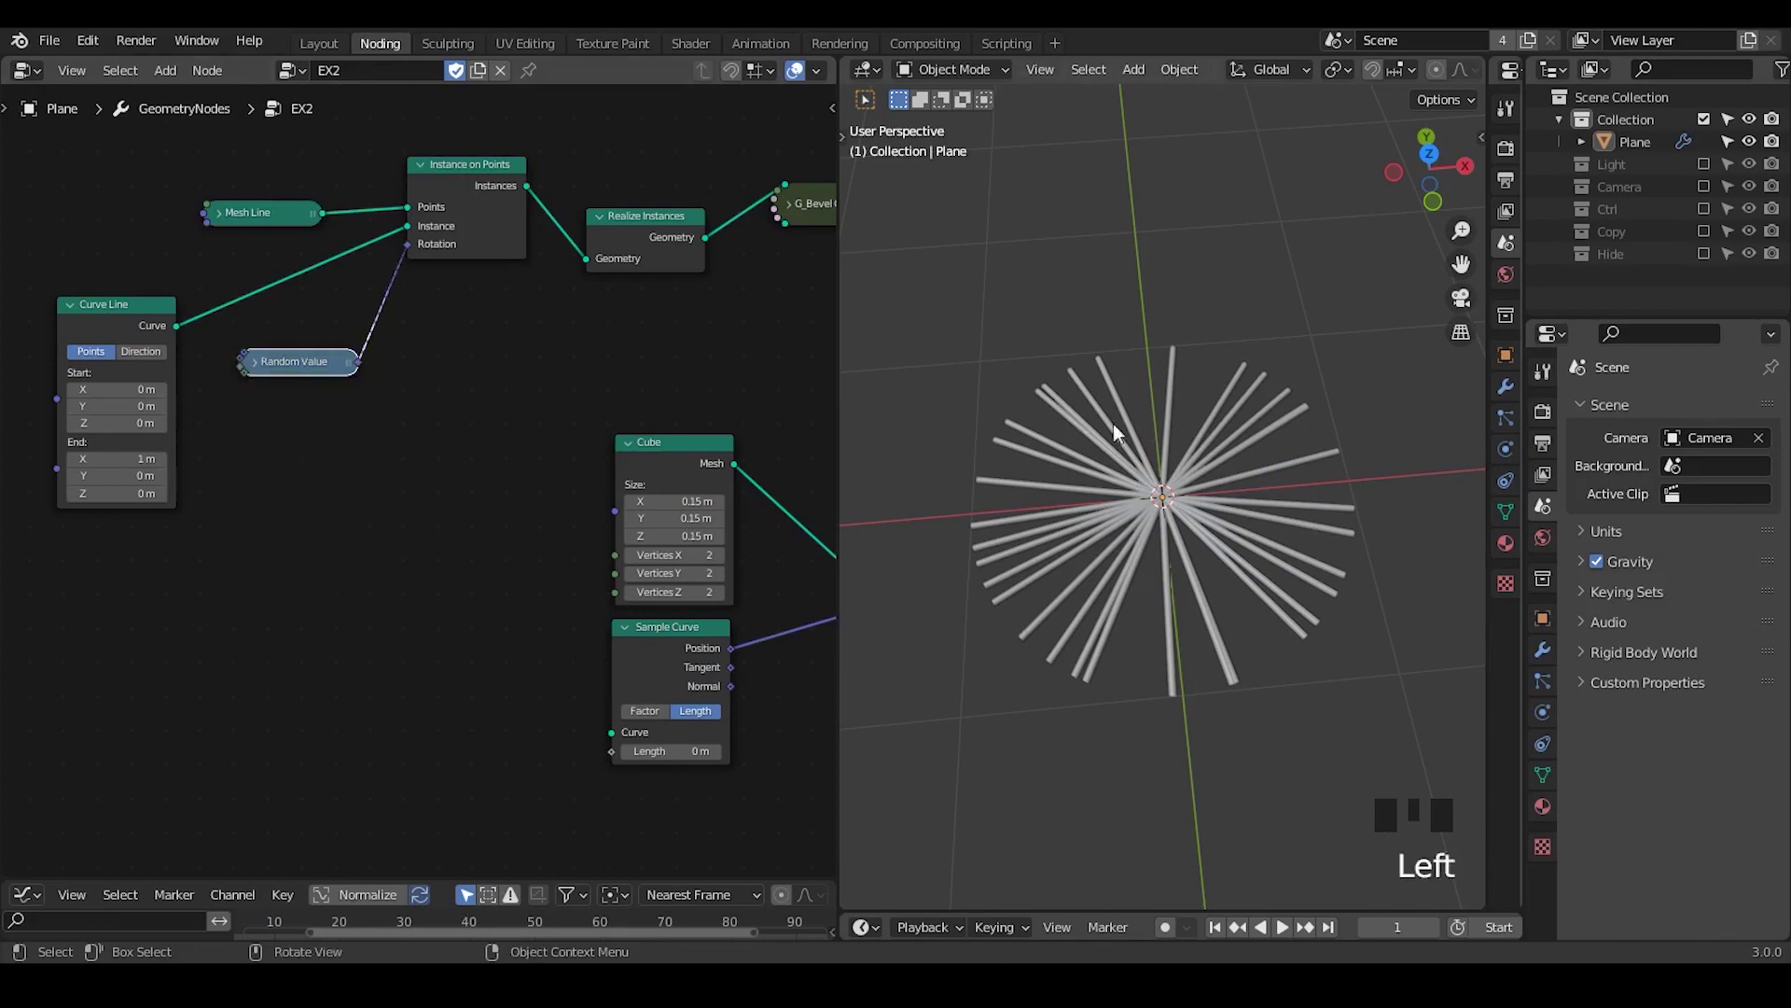
{"action": "middle_click_drag", "start_coordinate": [551, 359], "coordinate": [388, 336]}
{"action": "left_click_drag", "start_coordinate": [411, 194], "coordinate": [401, 184]}
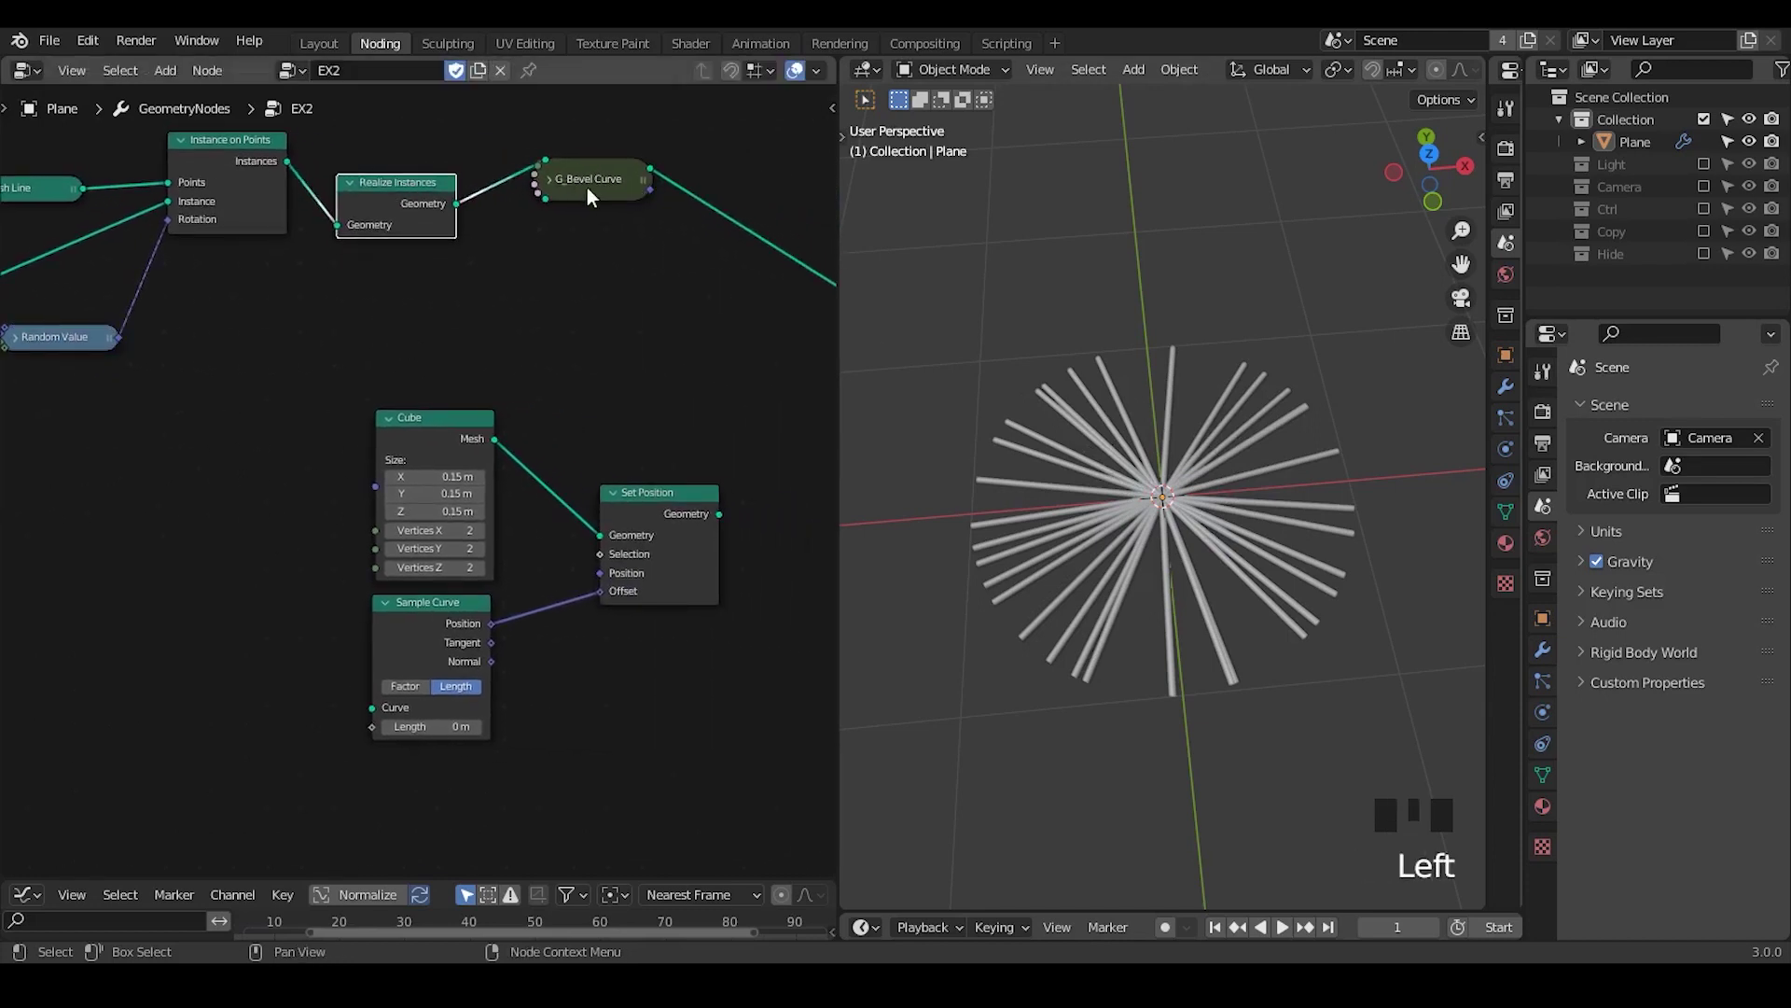
{"action": "middle_click_drag", "start_coordinate": [587, 189], "coordinate": [491, 175]}
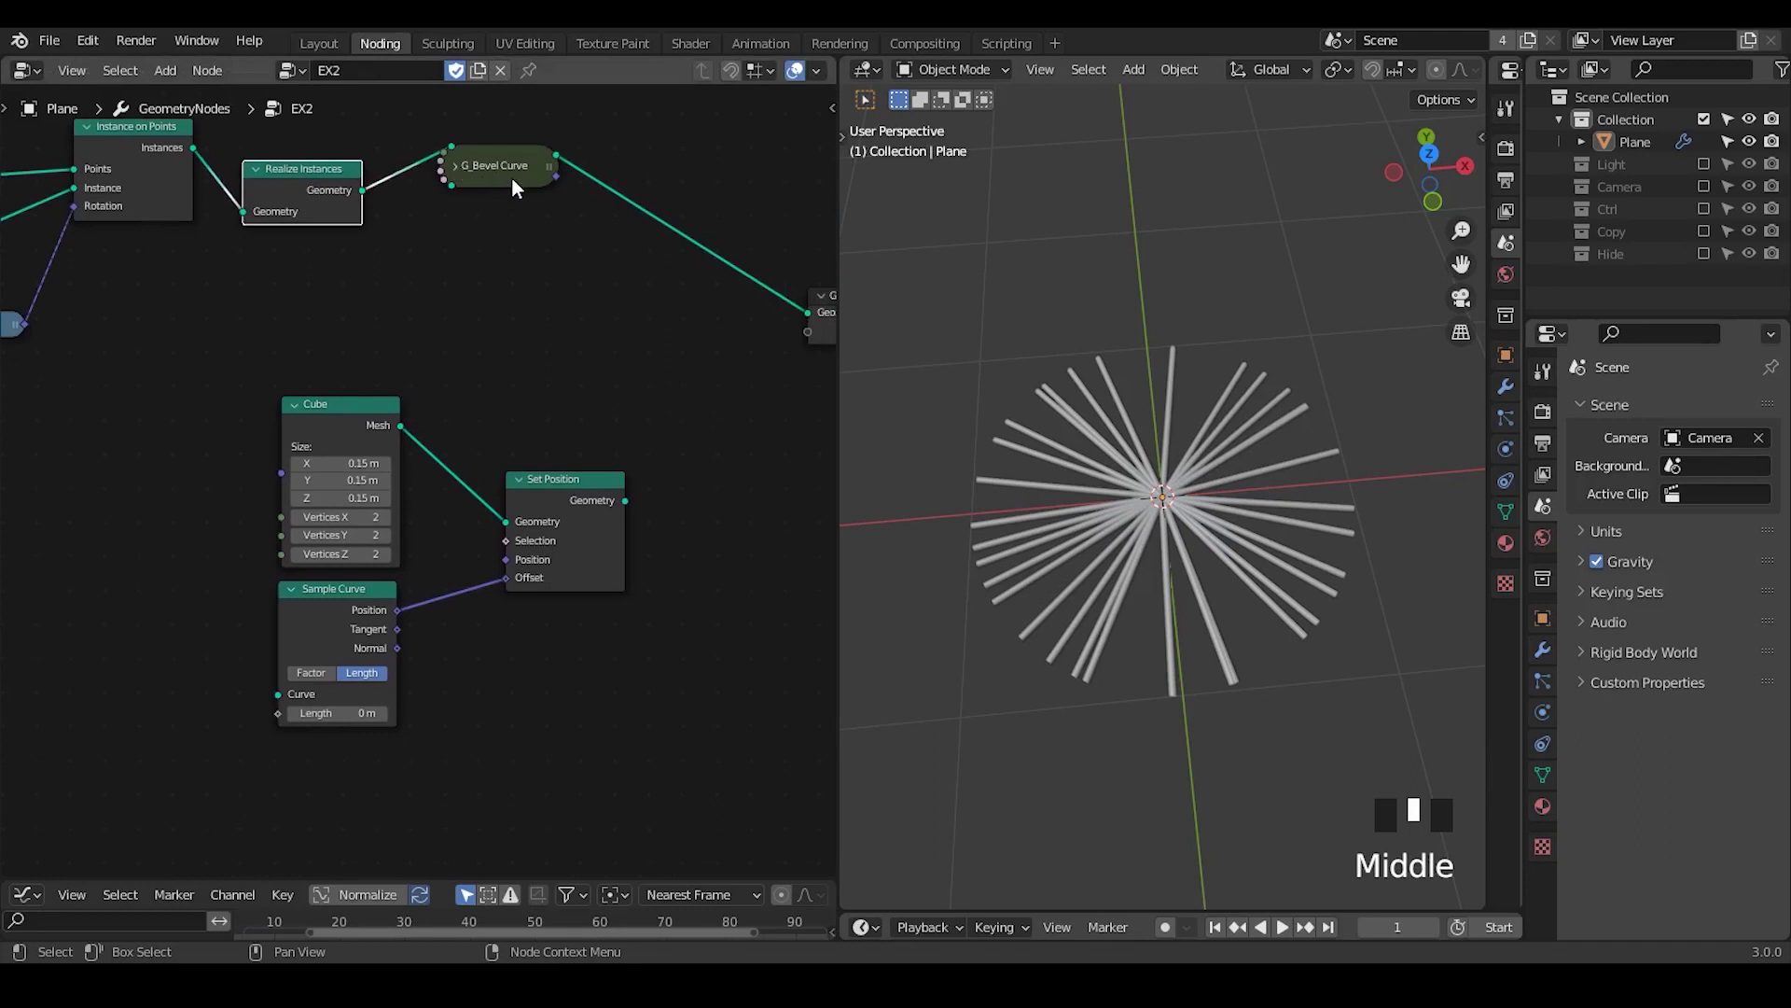
{"action": "middle_click_drag", "start_coordinate": [536, 264], "coordinate": [588, 439]}
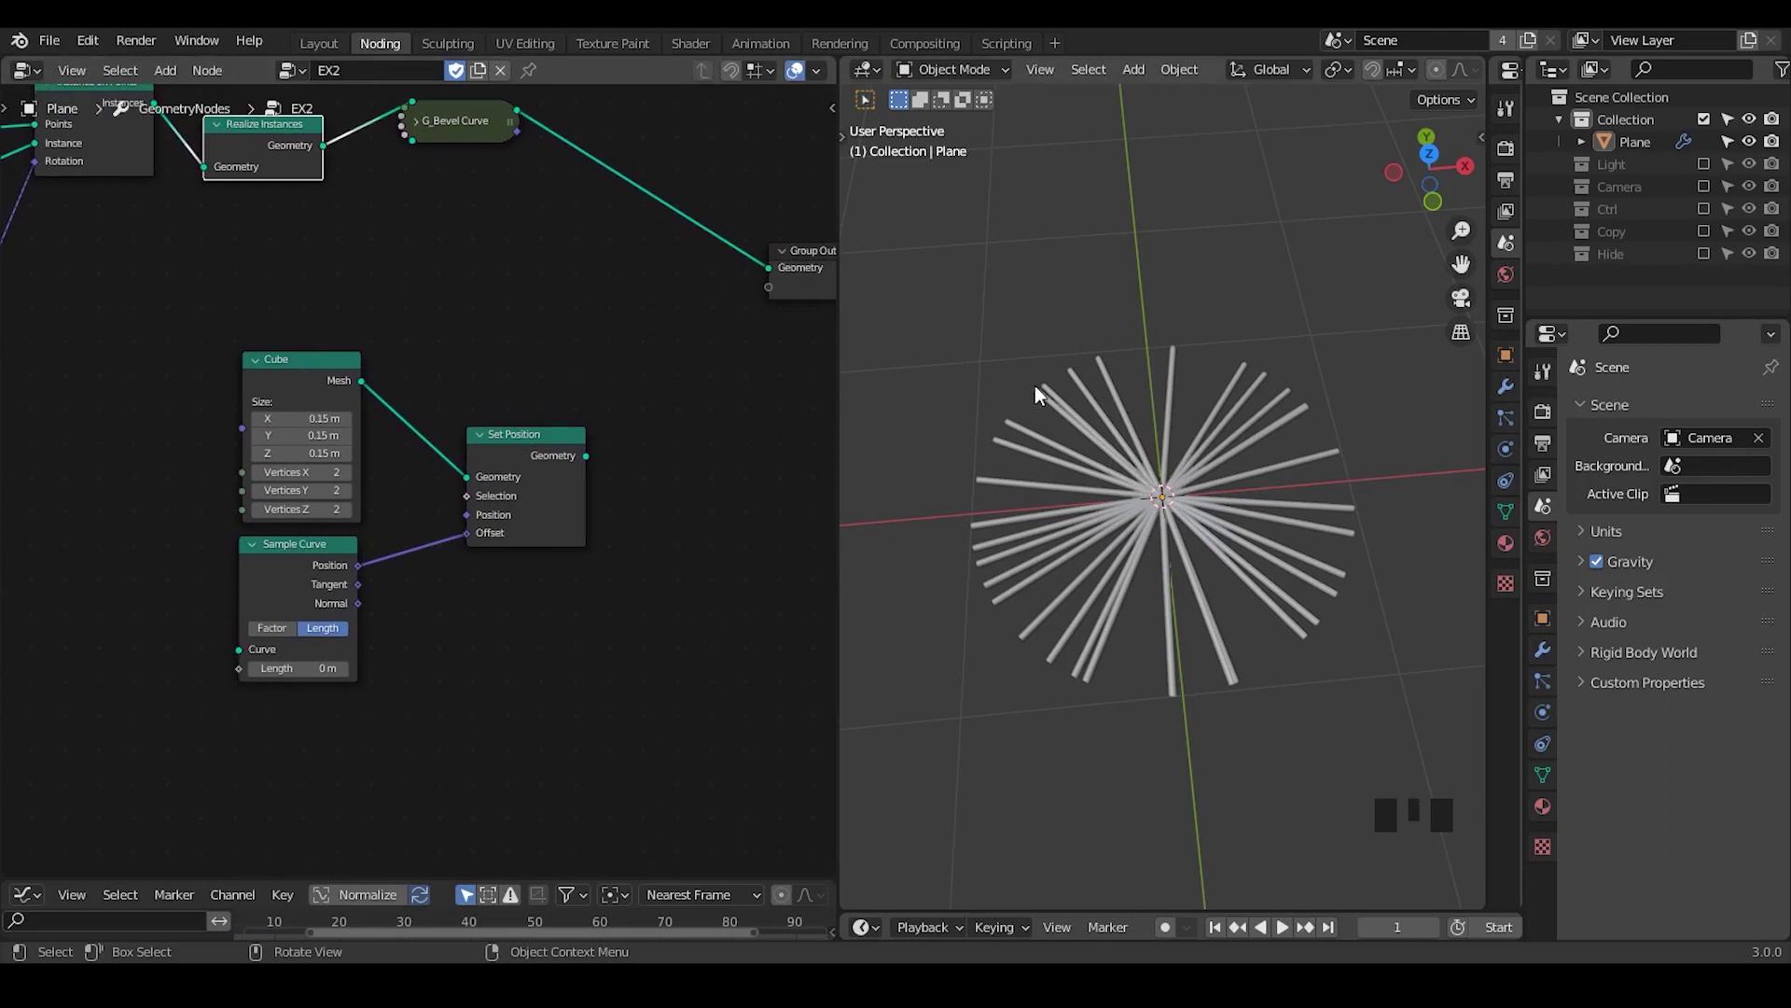
- Set the Mesh Line node's Count to 5 and collapse the node again
{"action": "middle_click_drag", "start_coordinate": [176, 392], "coordinate": [468, 463]}
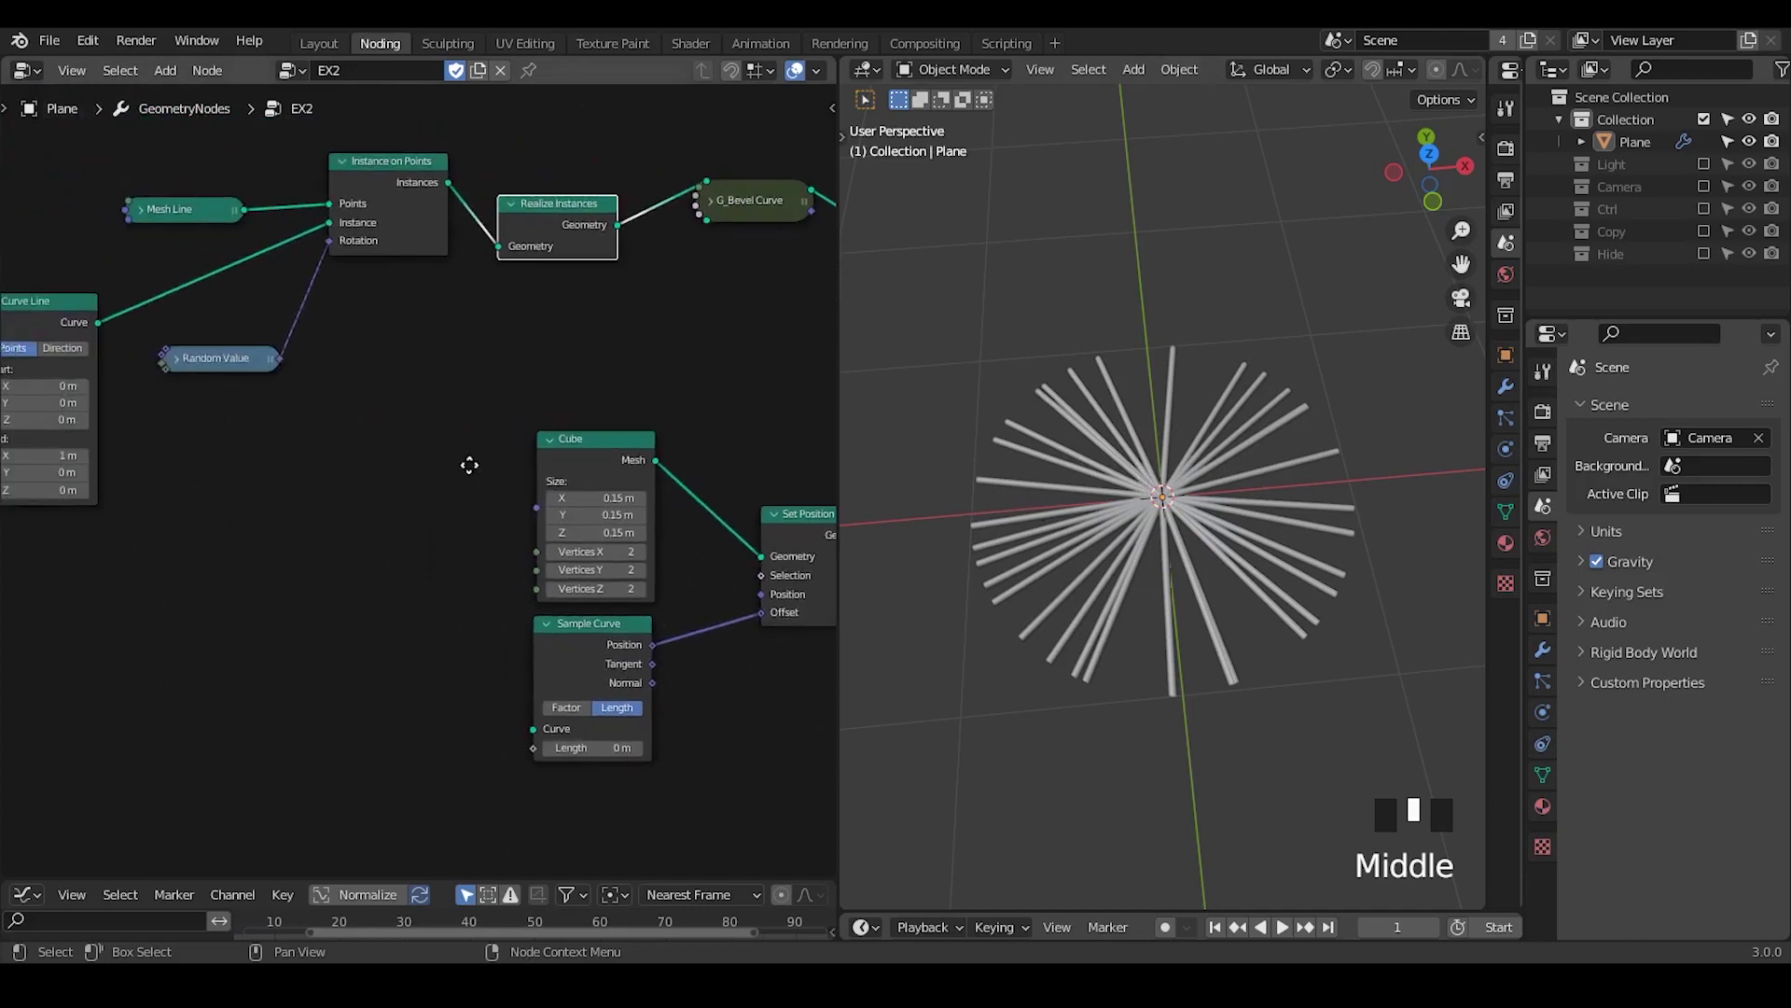
{"action": "left_click", "coordinate": [136, 208]}
{"action": "double_click", "coordinate": [180, 269]}
{"action": "type", "text": "5"}
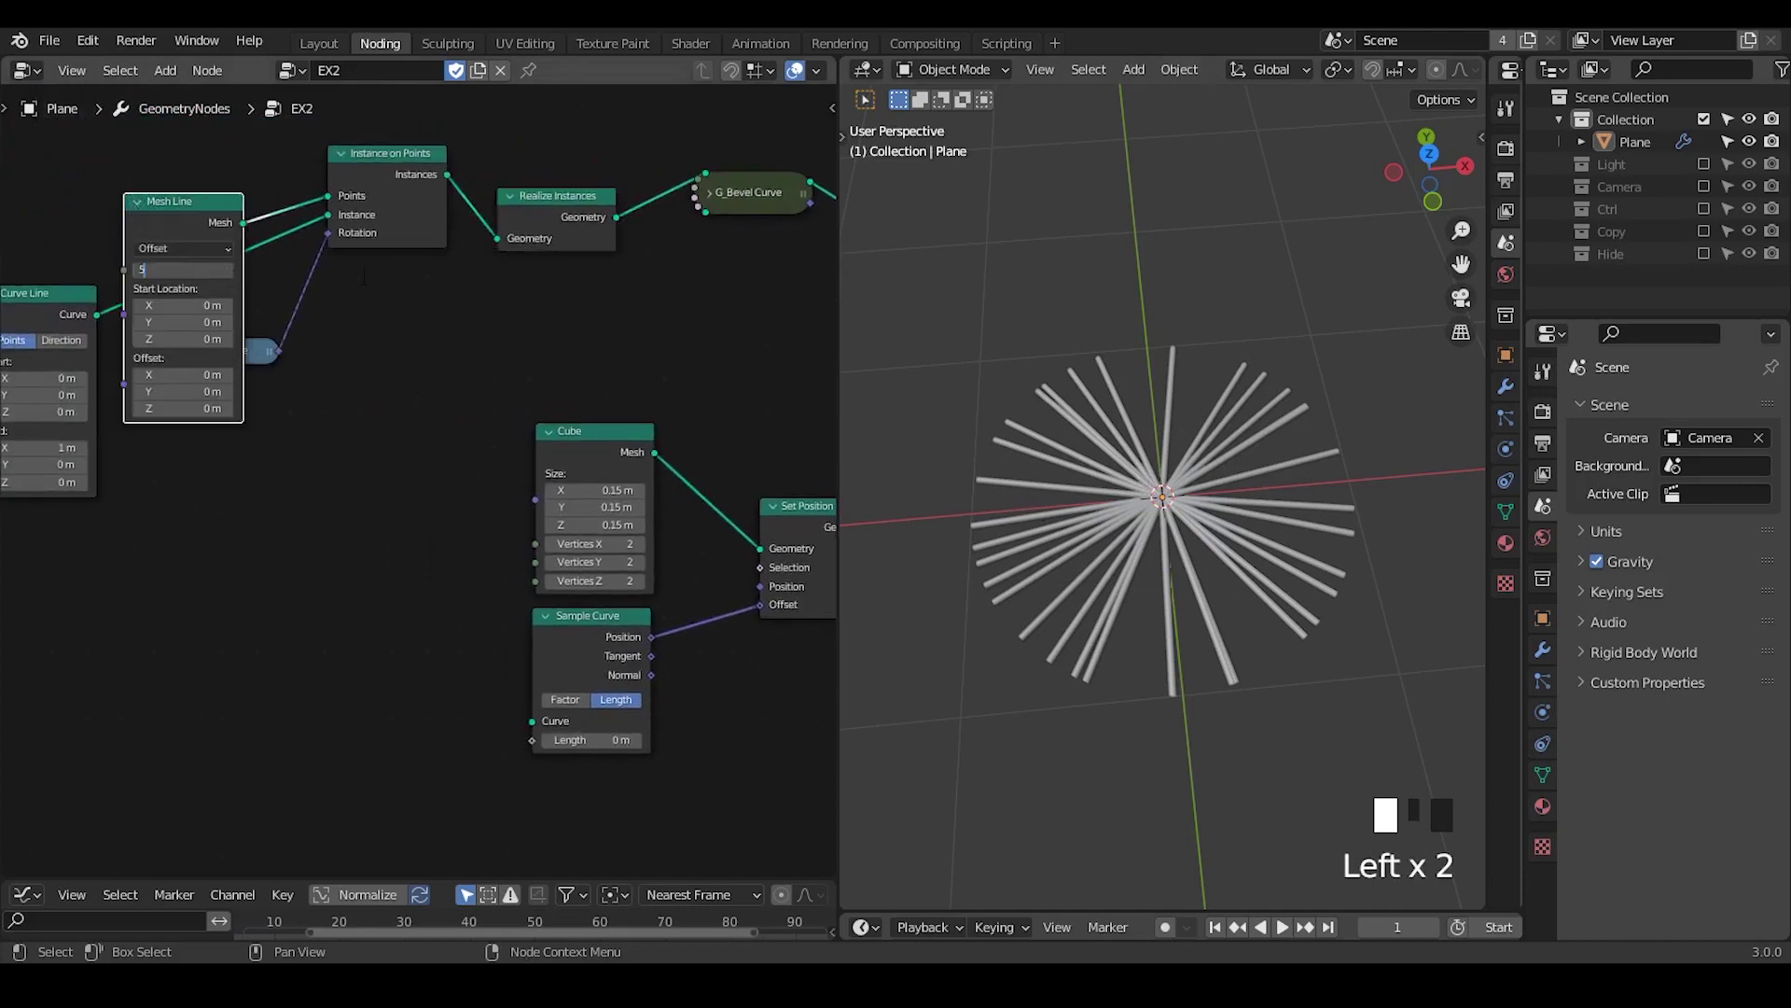
{"action": "key", "text": "Return"}
{"action": "middle_click_drag", "start_coordinate": [567, 432], "coordinate": [480, 404]}
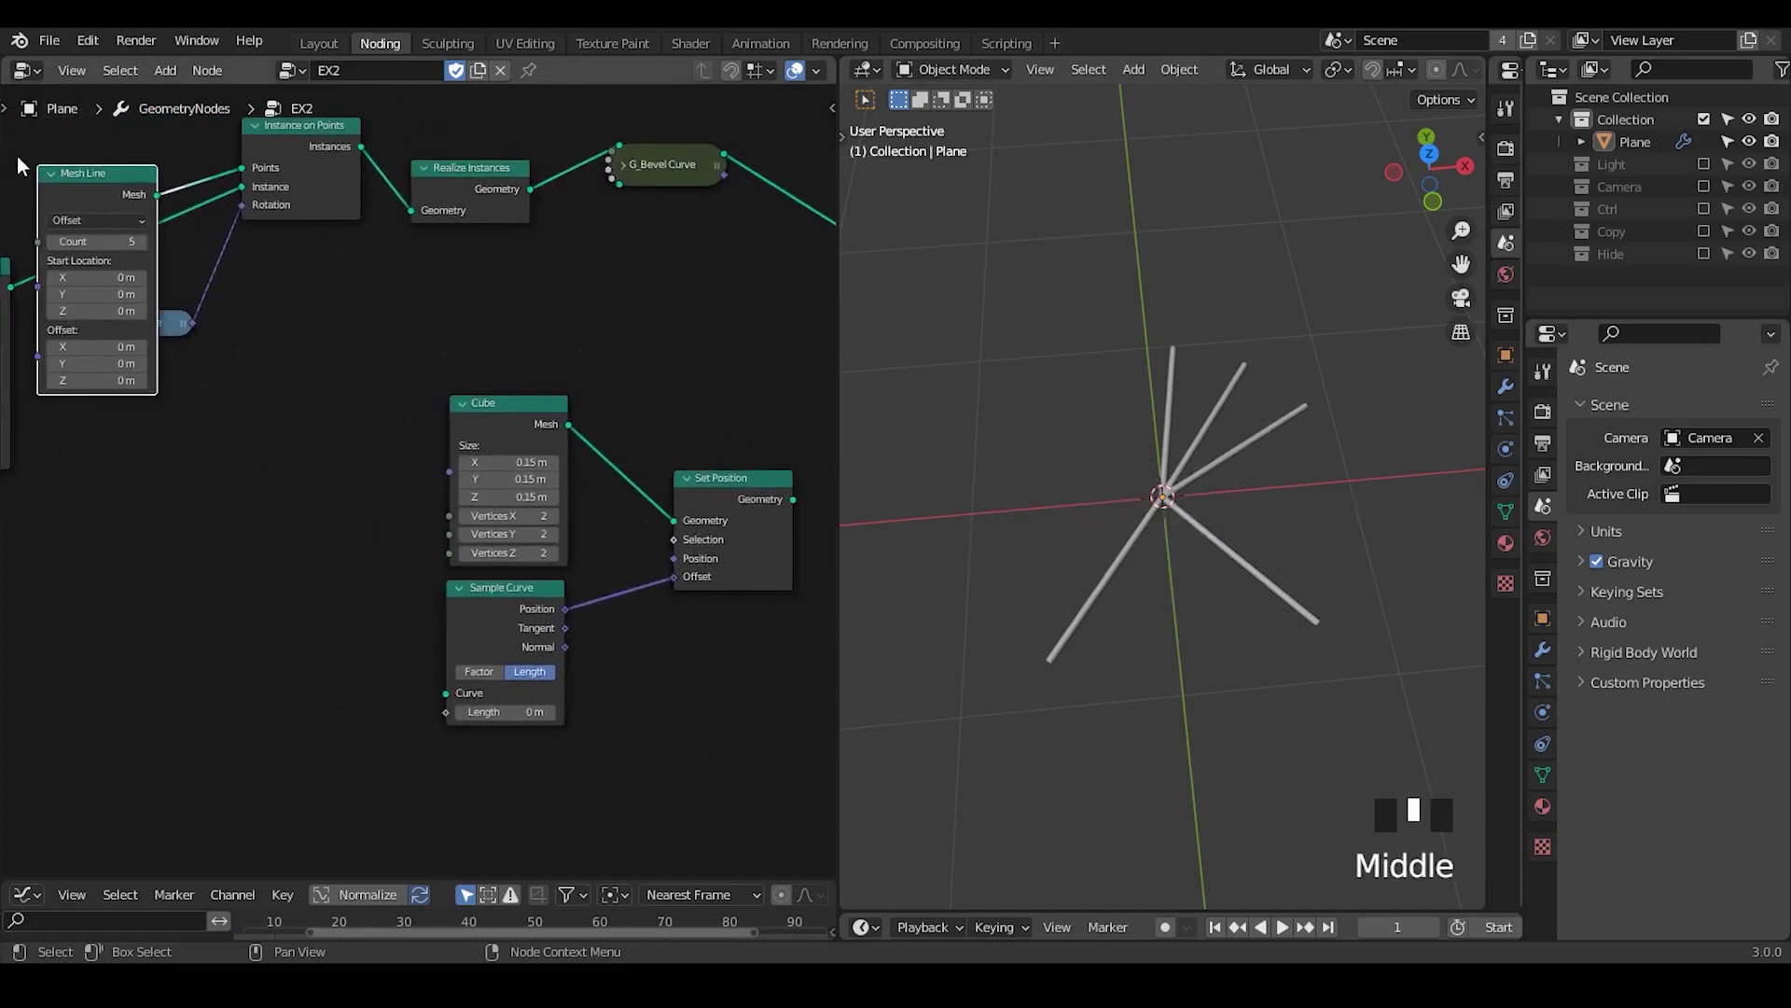
{"action": "left_click", "coordinate": [60, 171]}
{"action": "left_click", "coordinate": [56, 168]}
{"action": "middle_click_drag", "start_coordinate": [586, 489], "coordinate": [433, 360]}
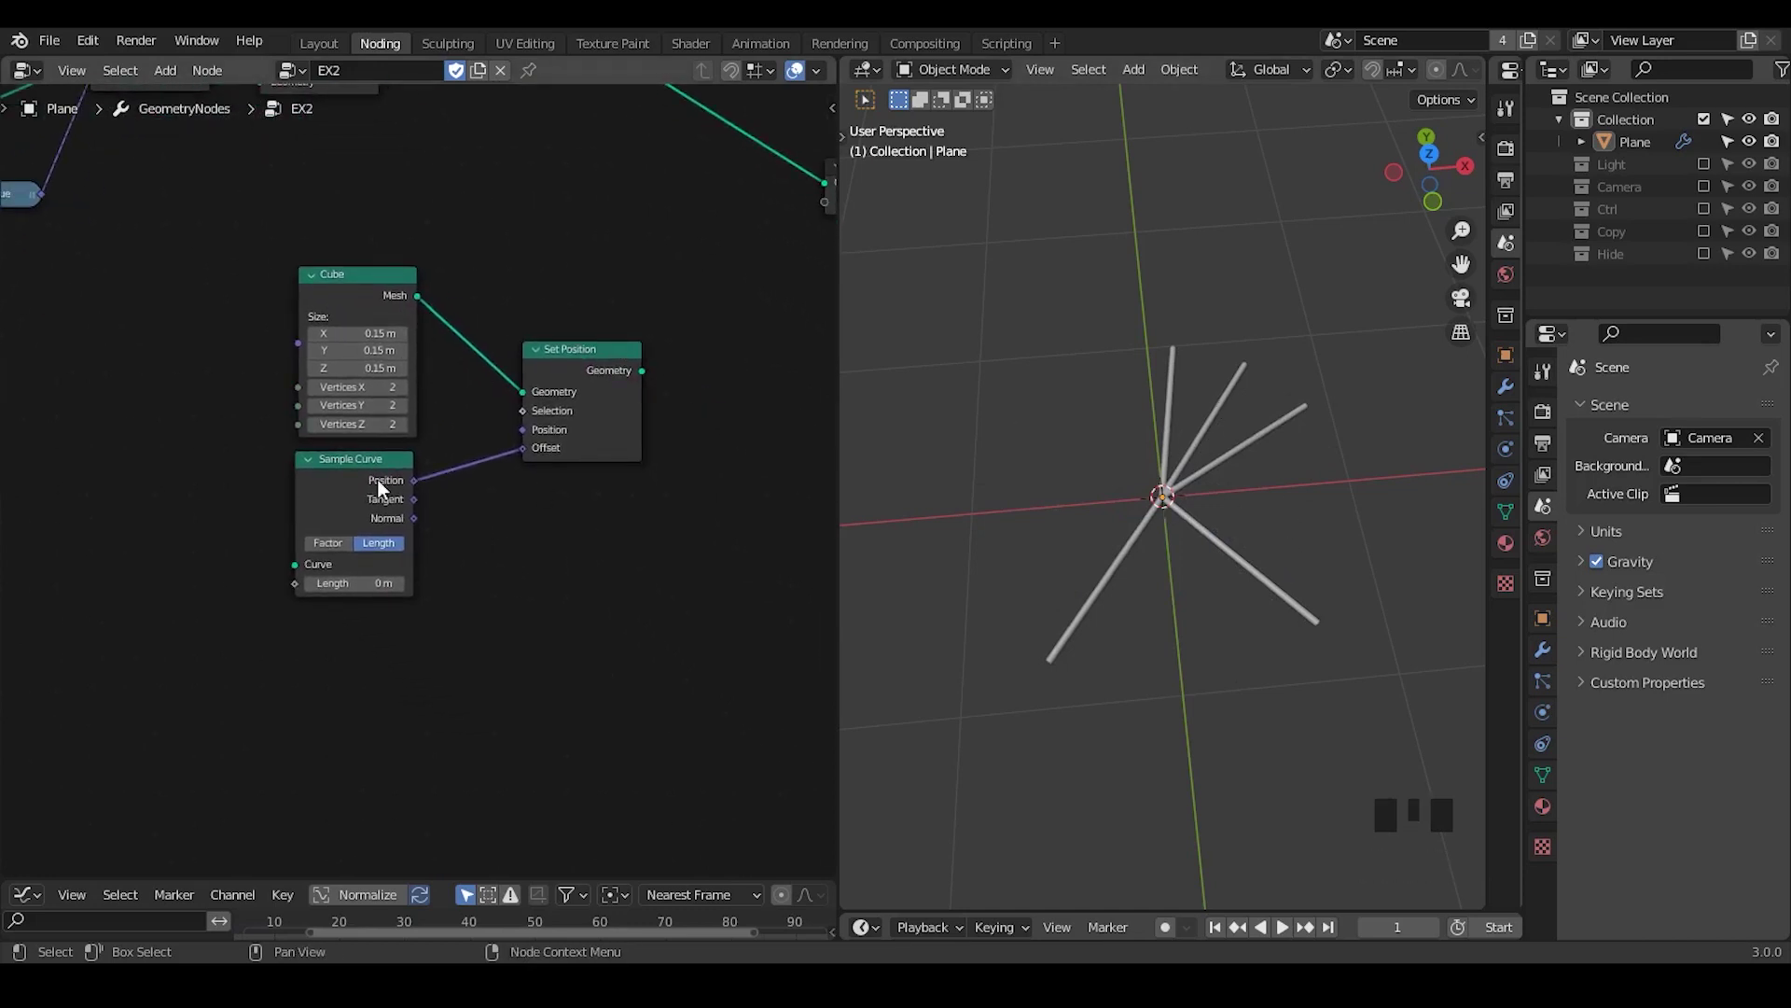
{"action": "left_click_drag", "start_coordinate": [378, 479], "coordinate": [374, 492]}
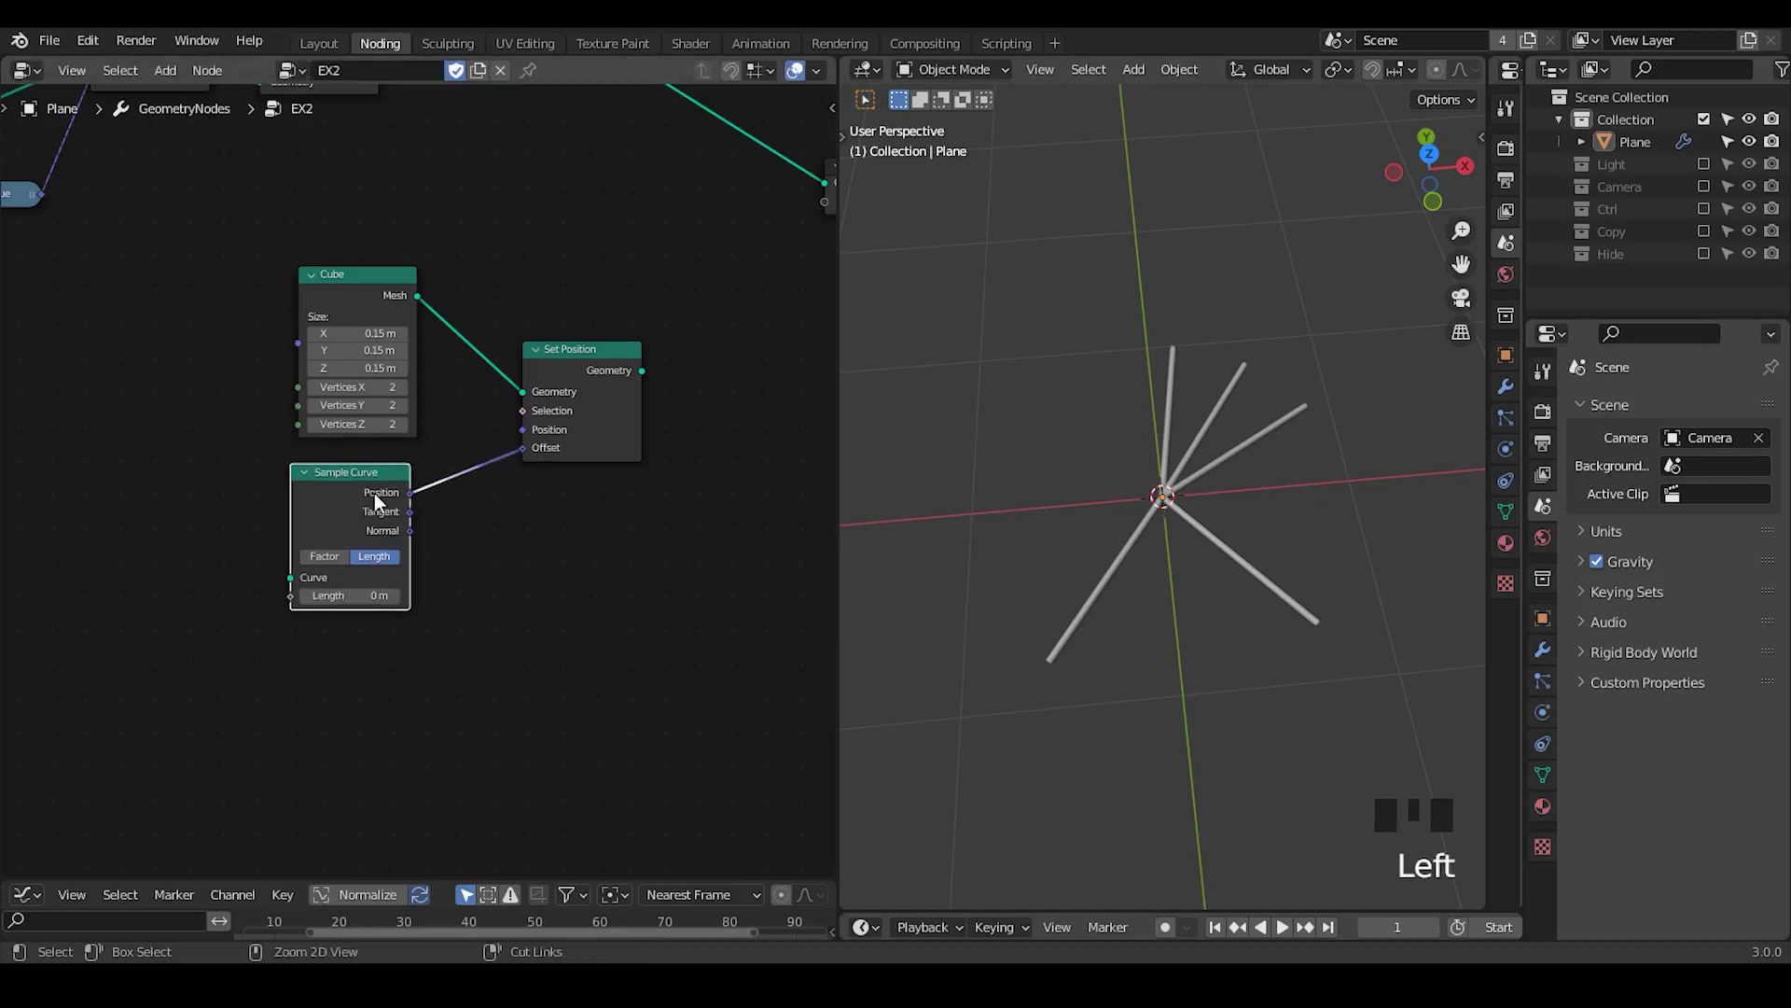
{"action": "middle_click_drag", "start_coordinate": [373, 493], "coordinate": [604, 365], "text": "ctrl"}
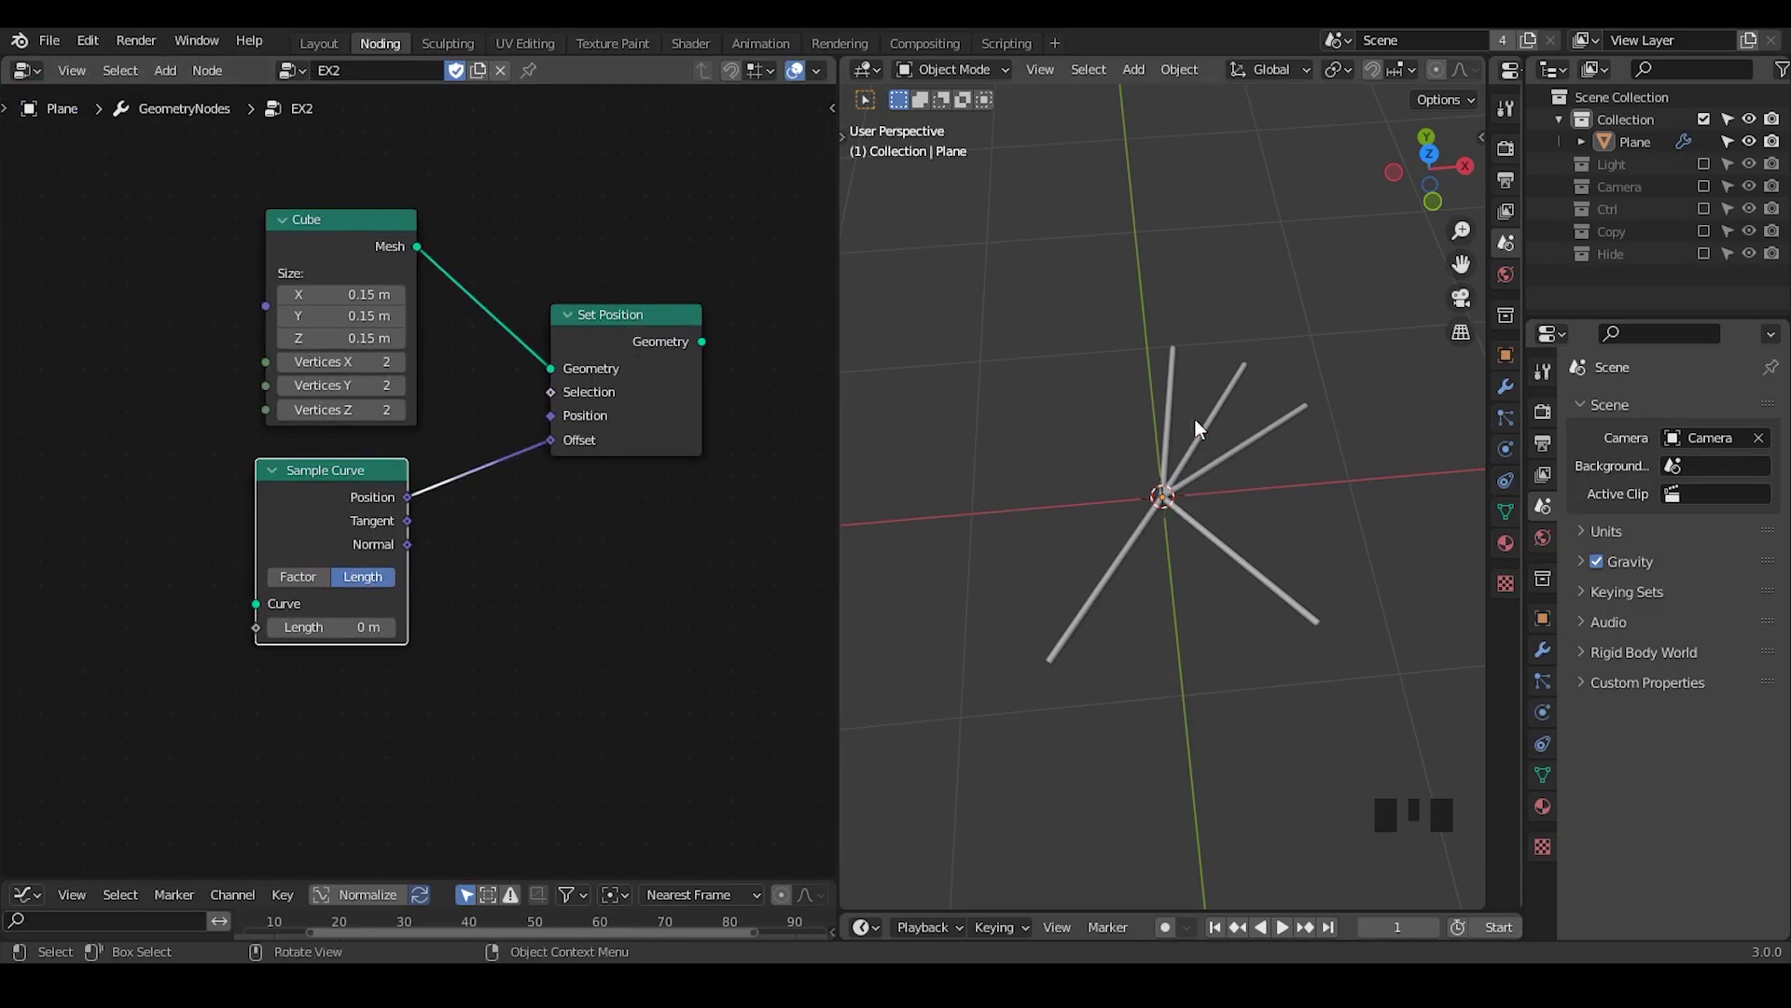
- Duplicate the Instance on Points node and insert it between Cube and Set Position, with the cube's mesh feeding its Instance input
{"action": "middle_click_drag", "start_coordinate": [363, 389], "coordinate": [524, 470]}
{"action": "left_click_drag", "start_coordinate": [311, 217], "coordinate": [304, 222]}
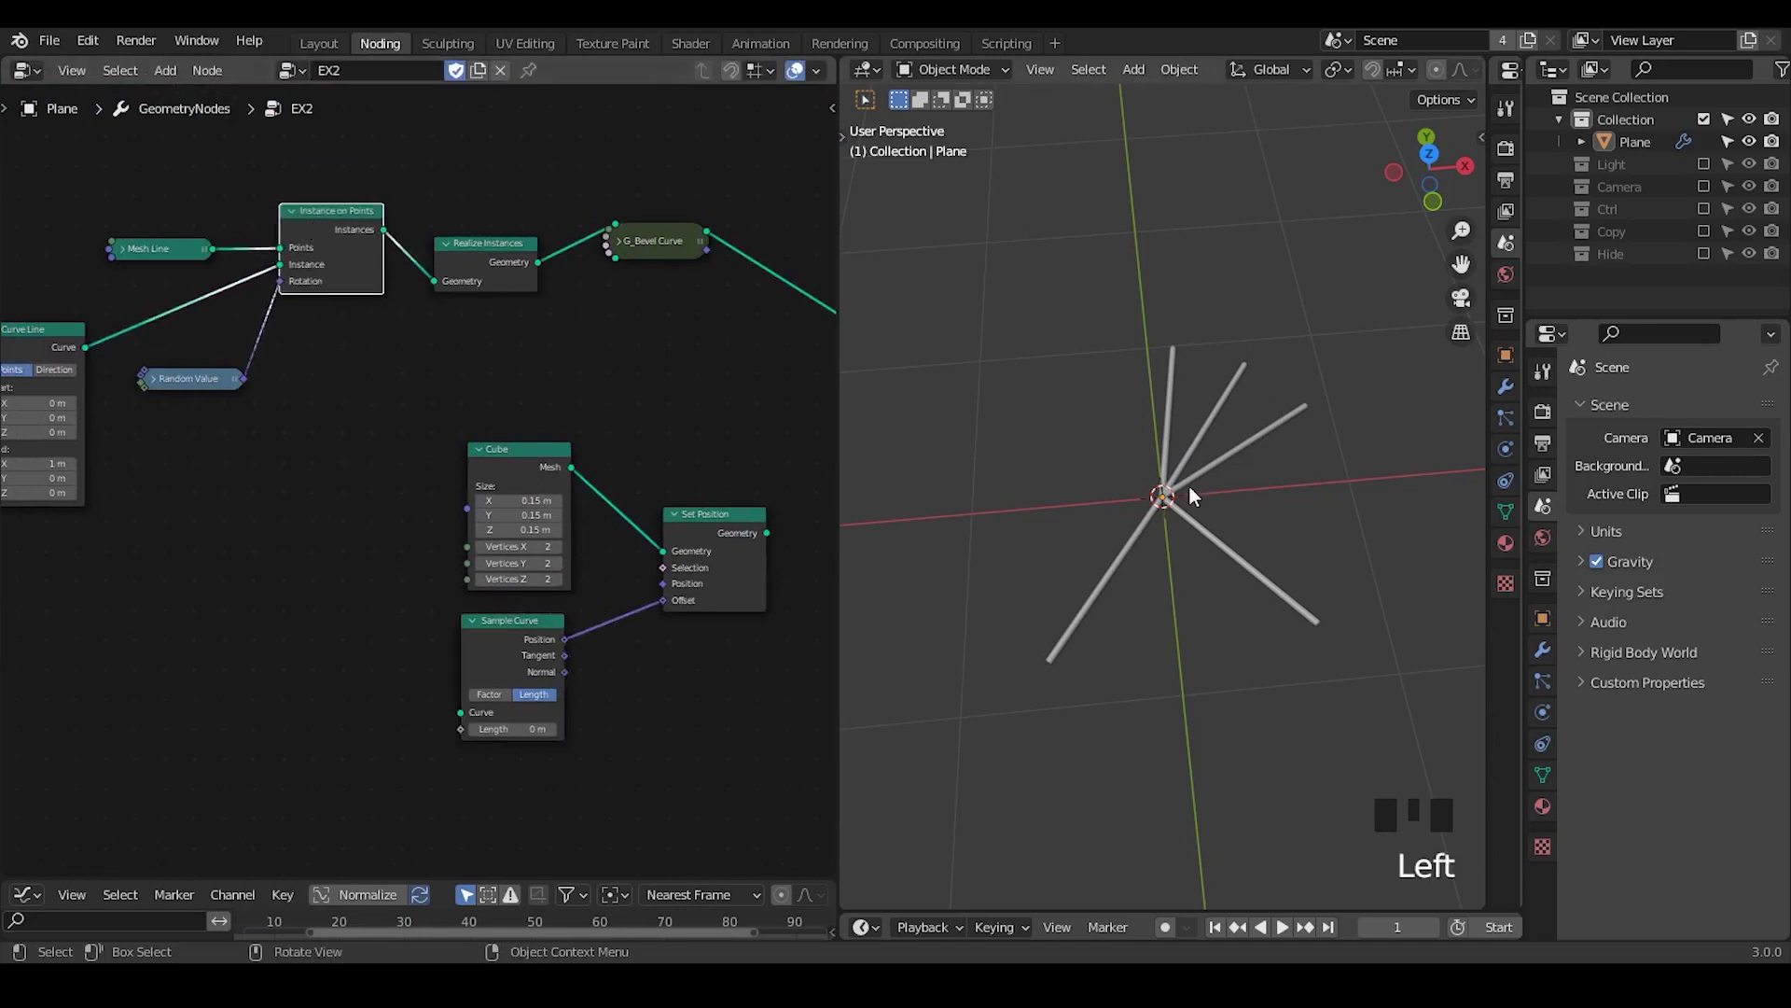
{"action": "left_click", "coordinate": [308, 228]}
{"action": "key", "text": "shift+d"}
{"action": "left_click", "coordinate": [612, 438]}
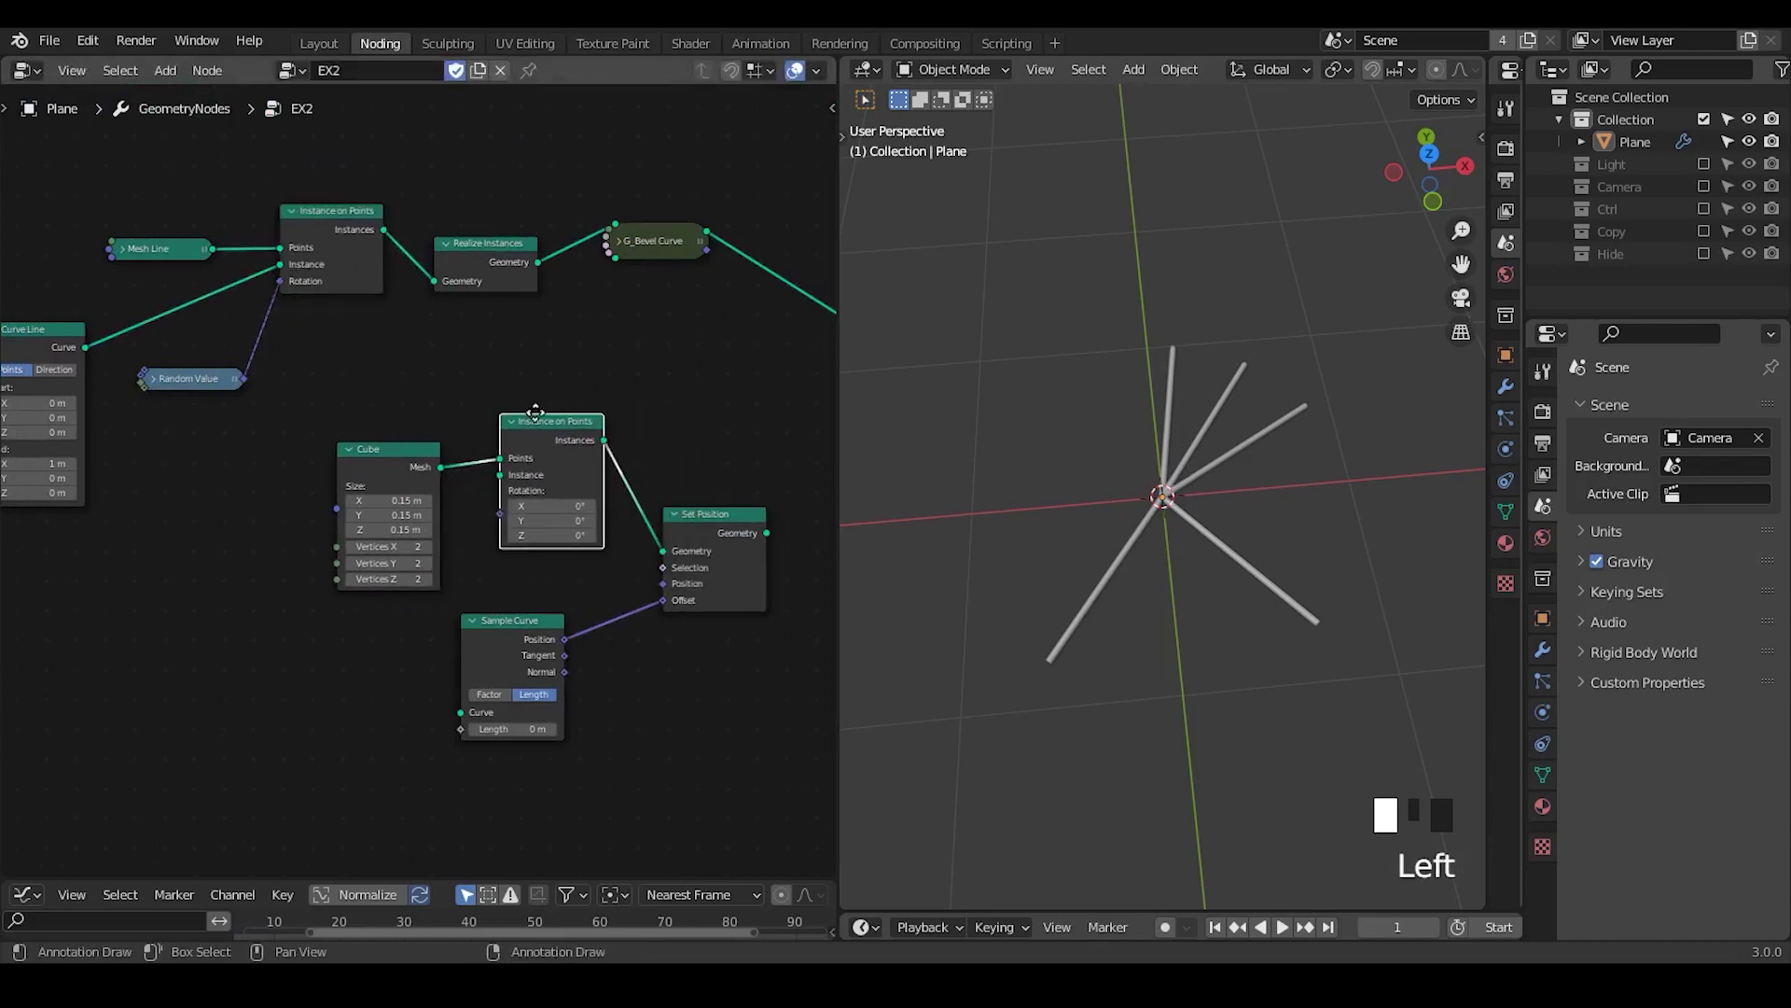
{"action": "left_click_drag", "start_coordinate": [612, 439], "coordinate": [513, 411]}
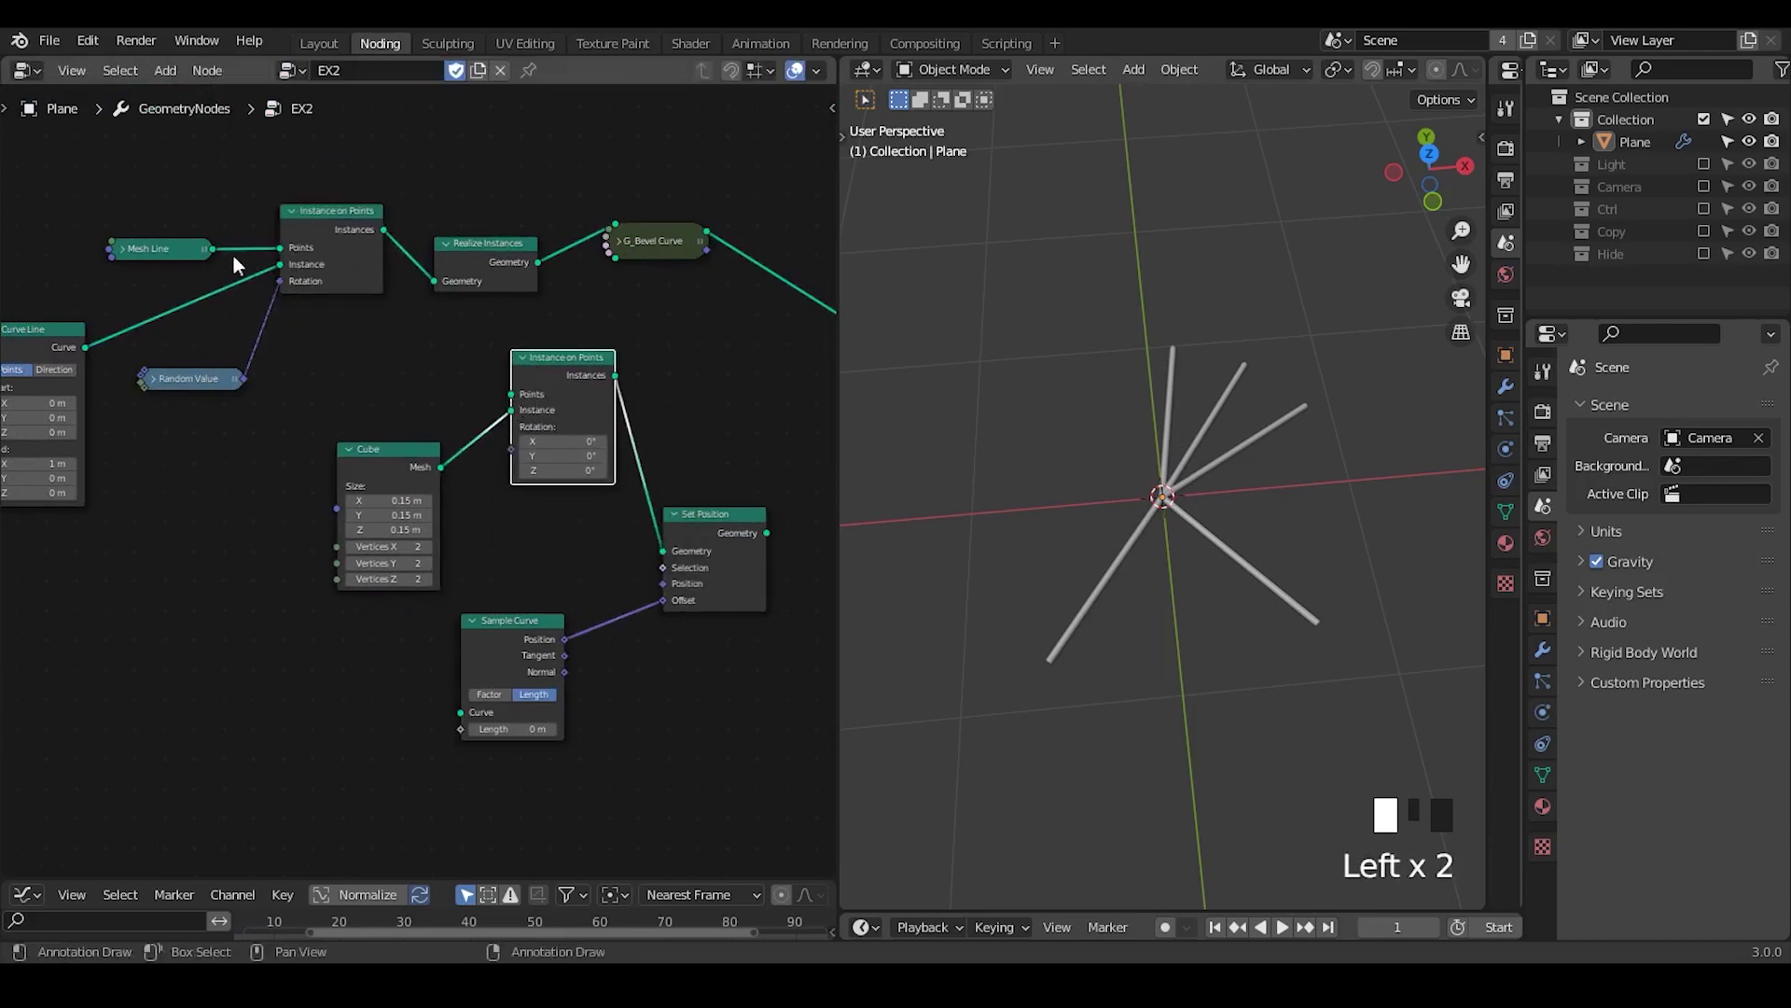
- Connect Mesh Line's Mesh output to the new Instance on Points node's Points input and move Set Position up beside it
{"action": "left_click_drag", "start_coordinate": [213, 248], "coordinate": [511, 395]}
{"action": "middle_click_drag", "start_coordinate": [709, 541], "coordinate": [644, 485]}
{"action": "left_click_drag", "start_coordinate": [660, 530], "coordinate": [657, 438]}
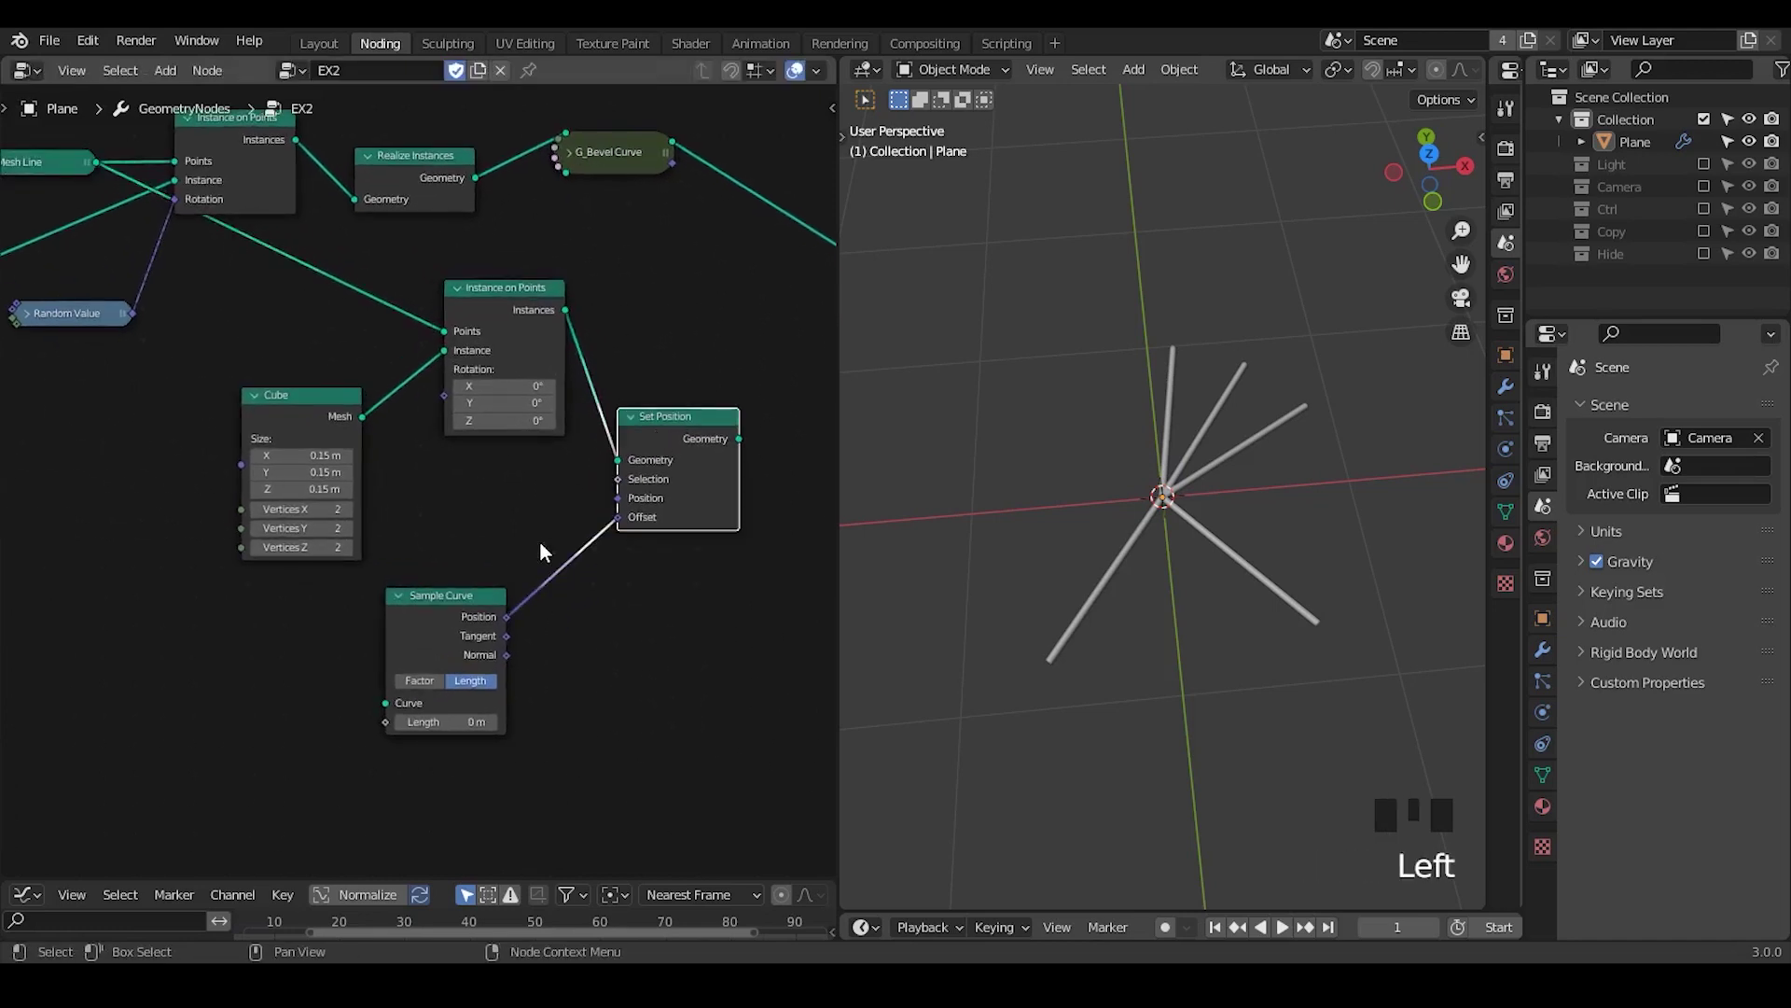
- Move the Sample Curve node up beneath Instance on Points and connect Realize Instances' Geometry output to its Curve input
{"action": "left_click_drag", "start_coordinate": [448, 596], "coordinate": [469, 507]}
{"action": "middle_click_drag", "start_coordinate": [385, 244], "coordinate": [556, 254]}
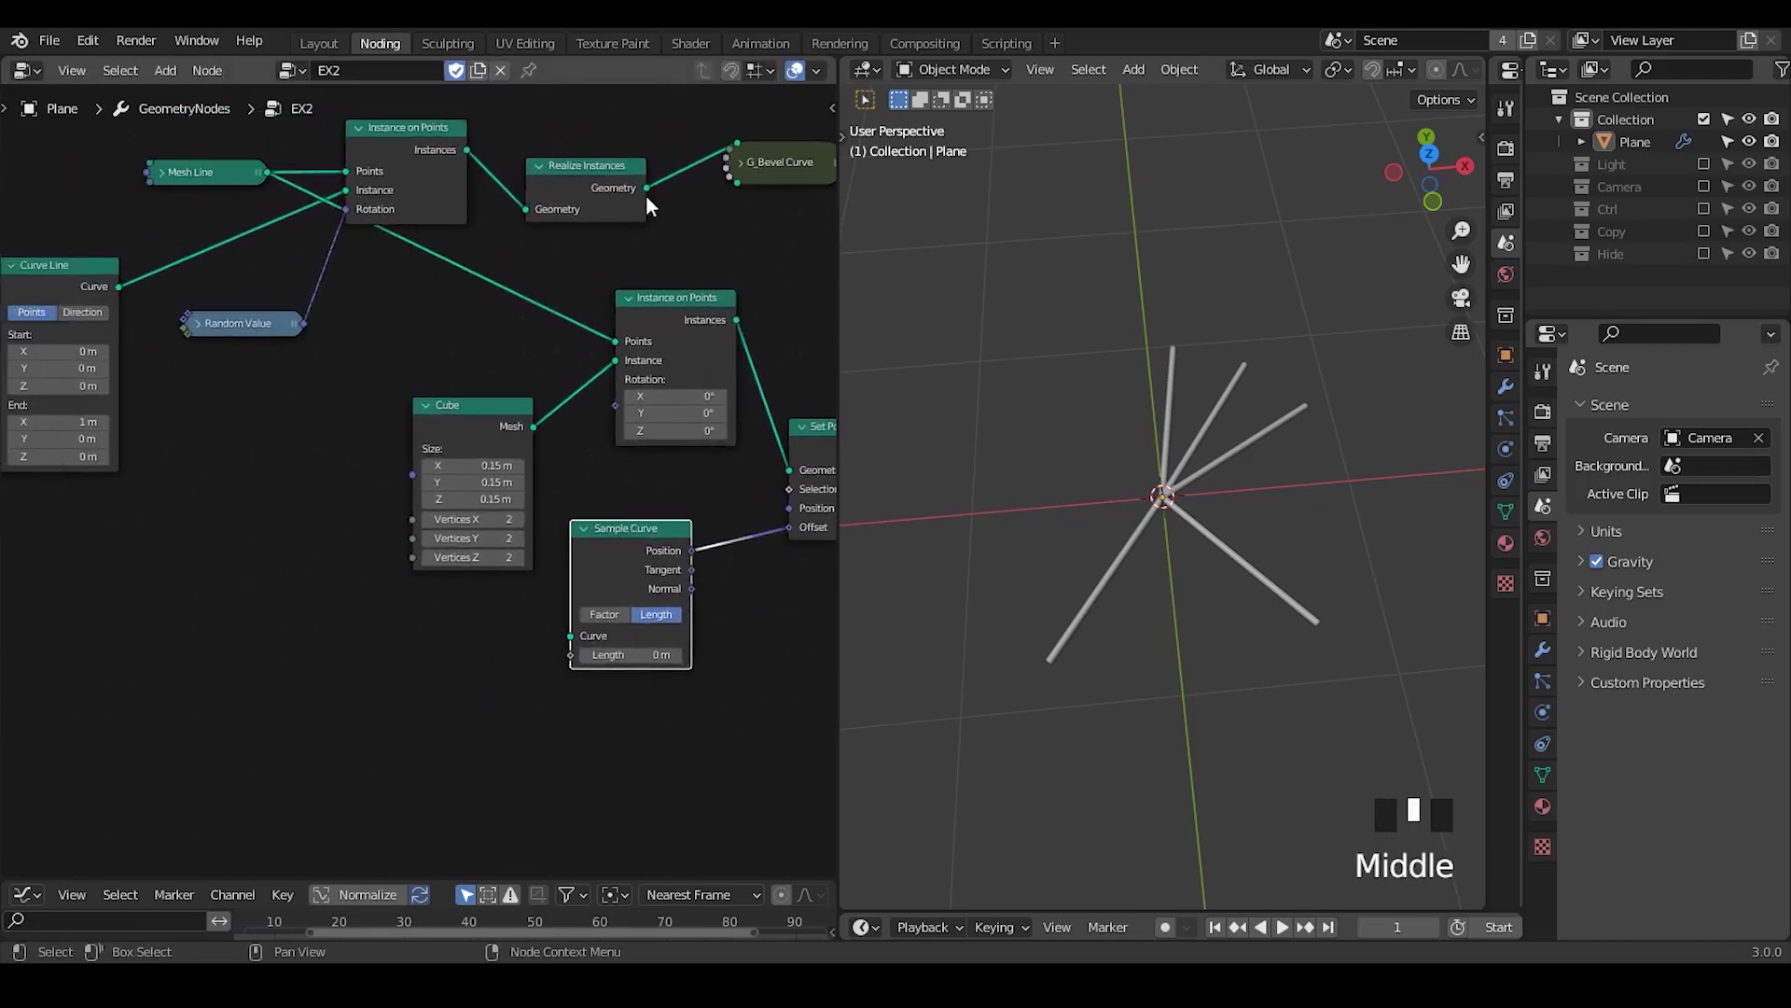
{"action": "left_click_drag", "start_coordinate": [646, 190], "coordinate": [571, 634]}
- Shift the upstream curve-generating nodes away from the cube nodes and connect Set Position's Geometry output to the Group Output
{"action": "left_click_drag", "start_coordinate": [573, 109], "coordinate": [186, 223]}
{"action": "left_click_drag", "start_coordinate": [261, 257], "coordinate": [37, 395], "text": "shift"}
{"action": "key", "text": "g"}
{"action": "left_click", "coordinate": [355, 285]}
{"action": "middle_click_drag", "start_coordinate": [556, 407], "coordinate": [250, 382]}
{"action": "left_click_drag", "start_coordinate": [518, 401], "coordinate": [508, 369]}
{"action": "left_click", "coordinate": [557, 390], "text": "alt+shift"}
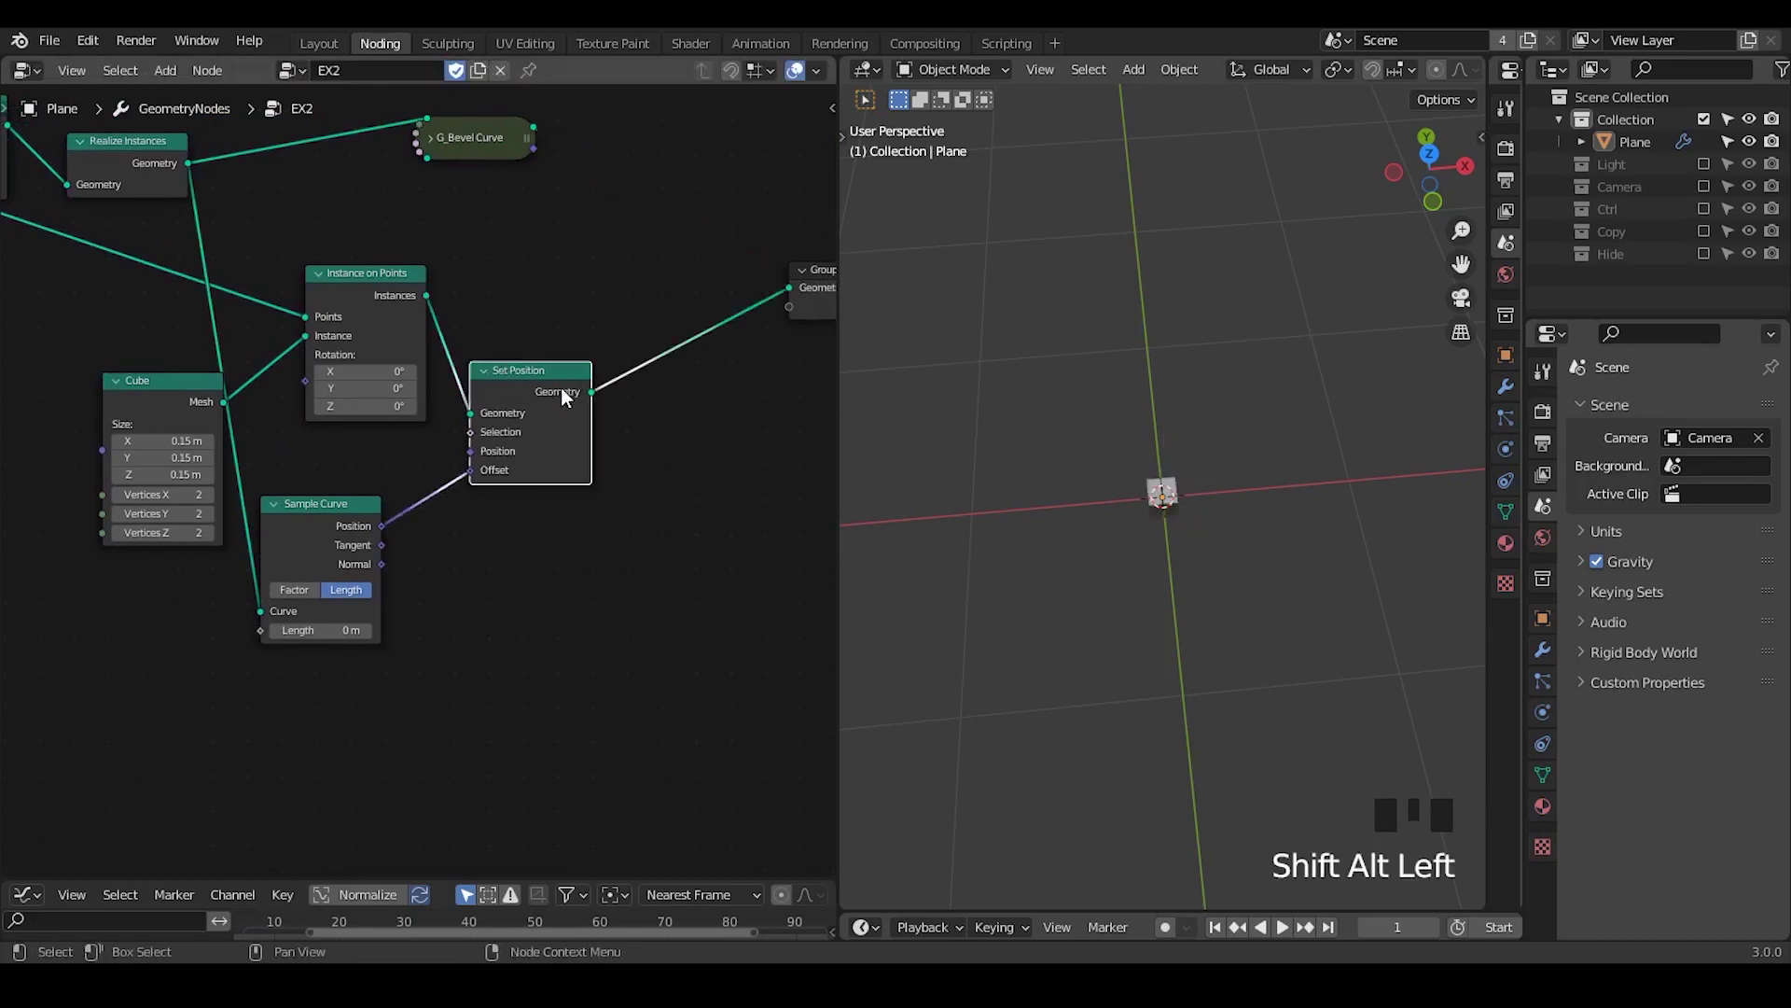
- Try feeding the second Instance on Points node's instances into a new Transform node, and delete that Transform node
{"action": "key", "text": "ctrl+a"}
{"action": "type", "text": "tran"}
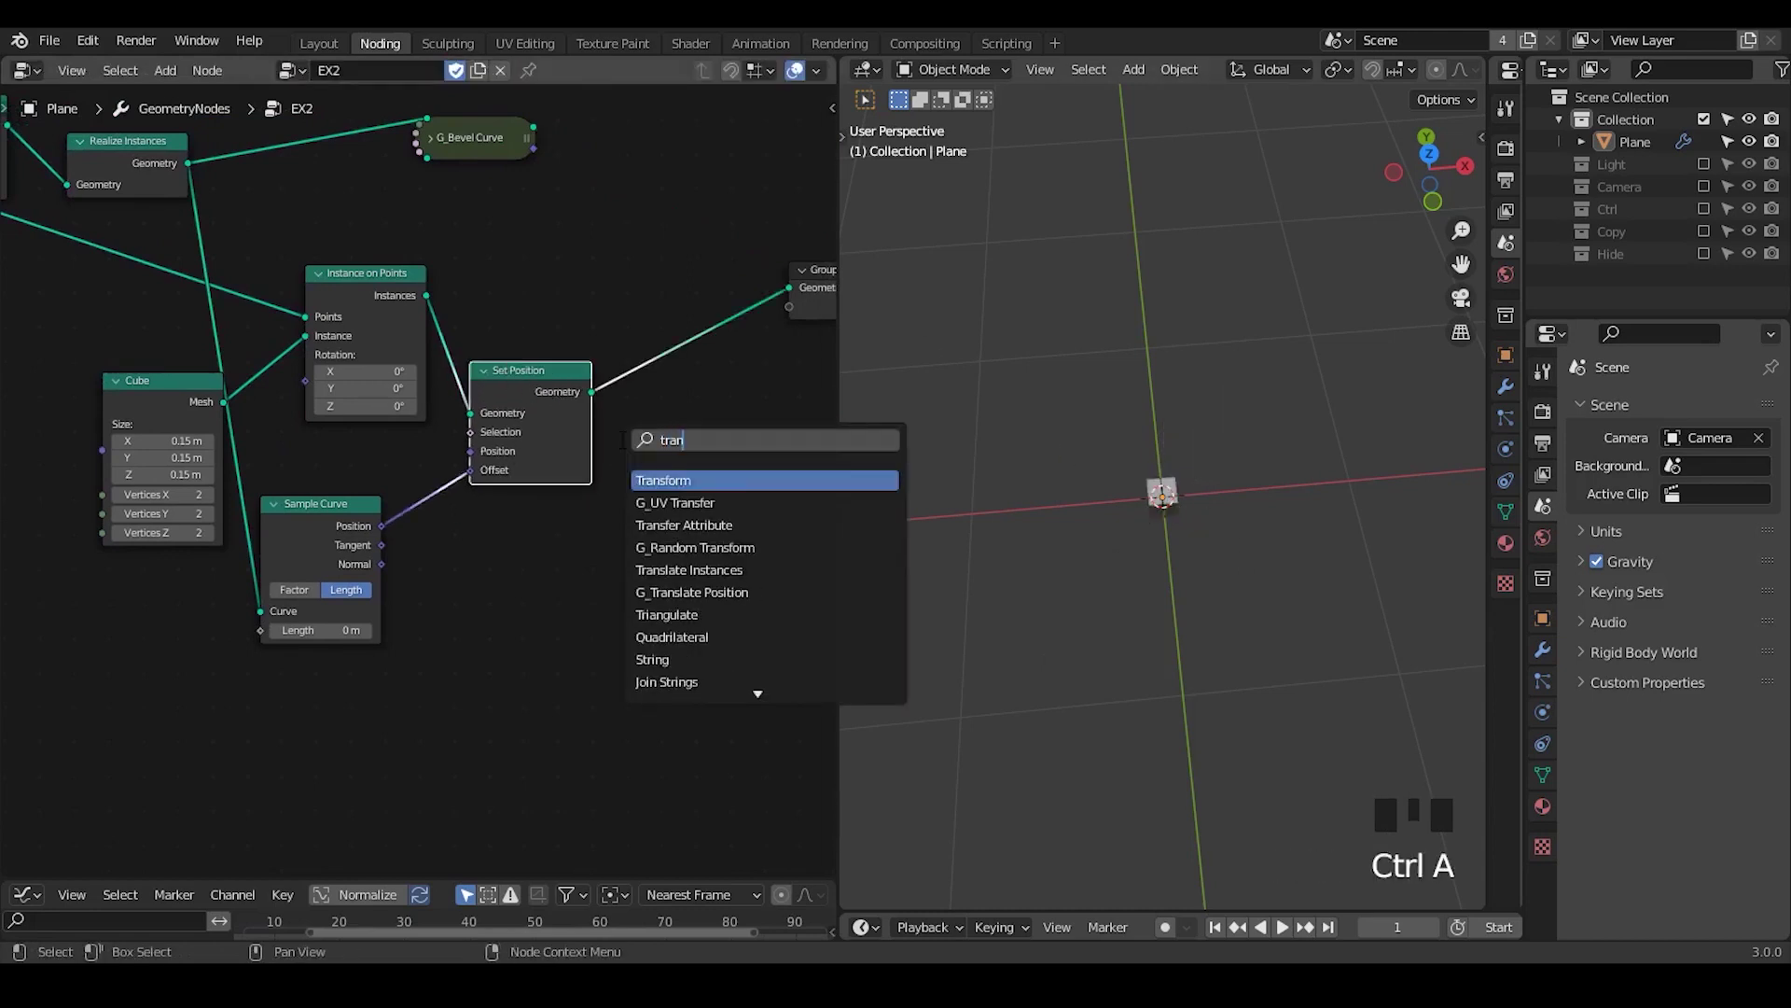
{"action": "type", "text": "sform"}
{"action": "key", "text": "Return"}
{"action": "left_click", "coordinate": [646, 414]}
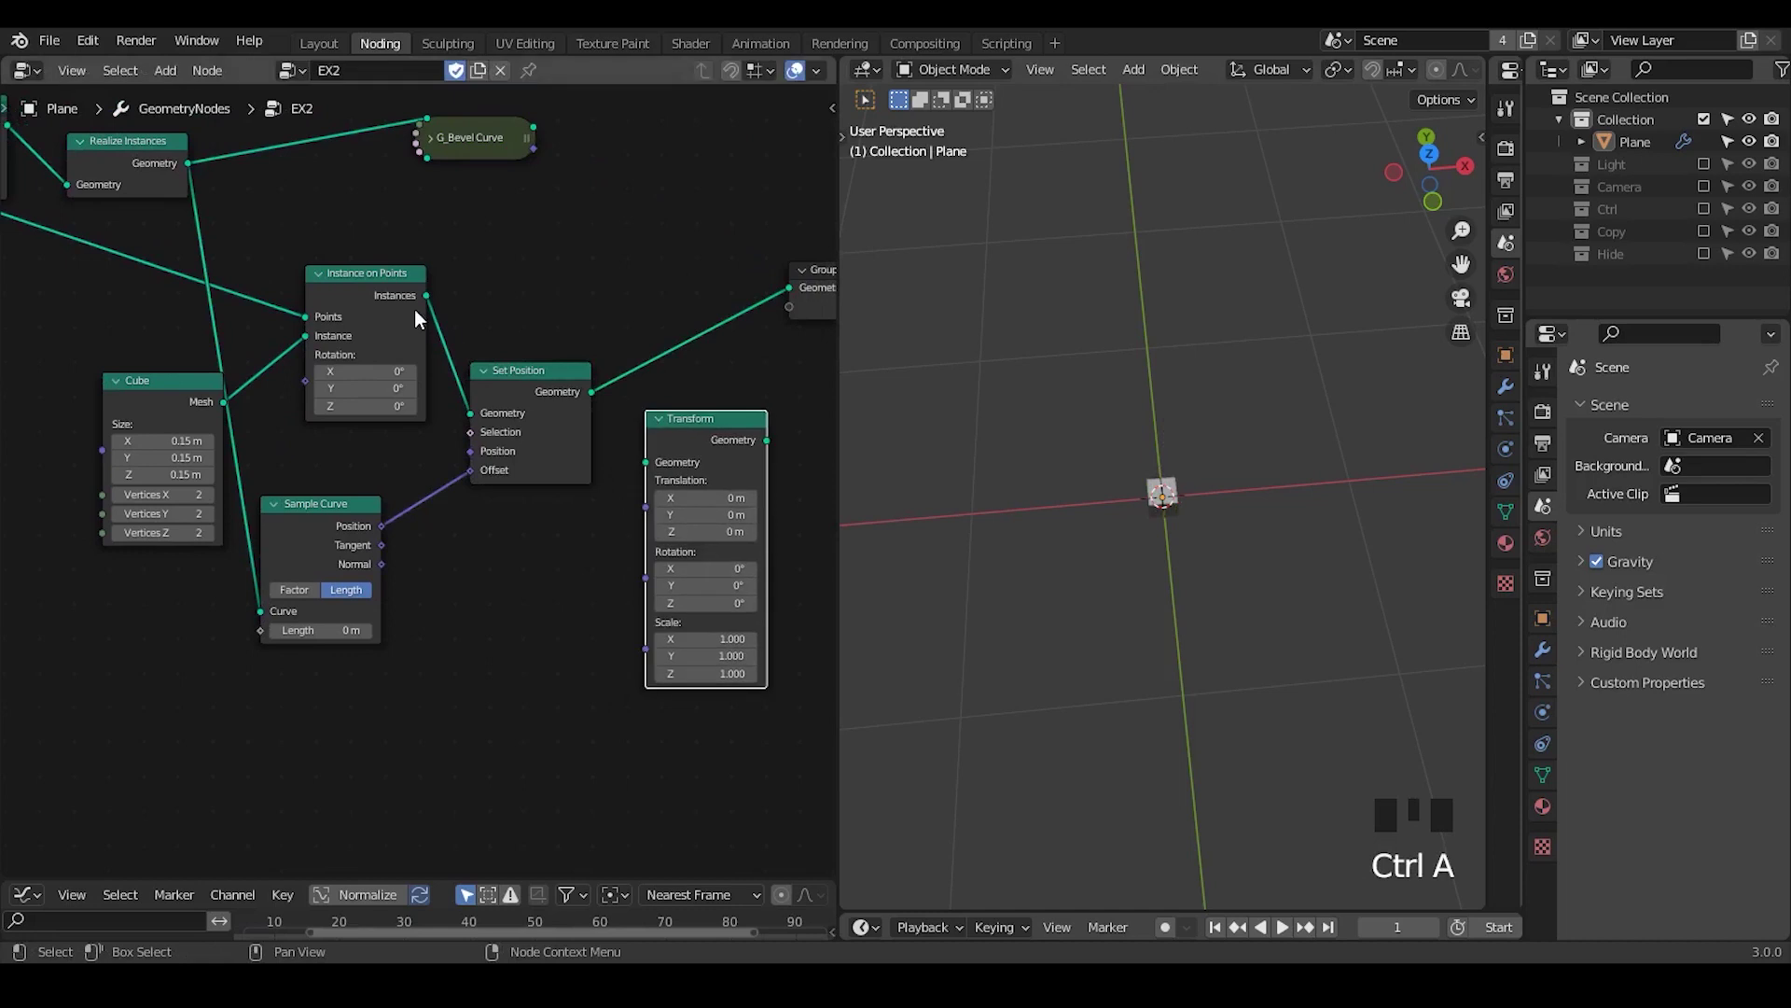
{"action": "left_click_drag", "start_coordinate": [414, 310], "coordinate": [648, 467]}
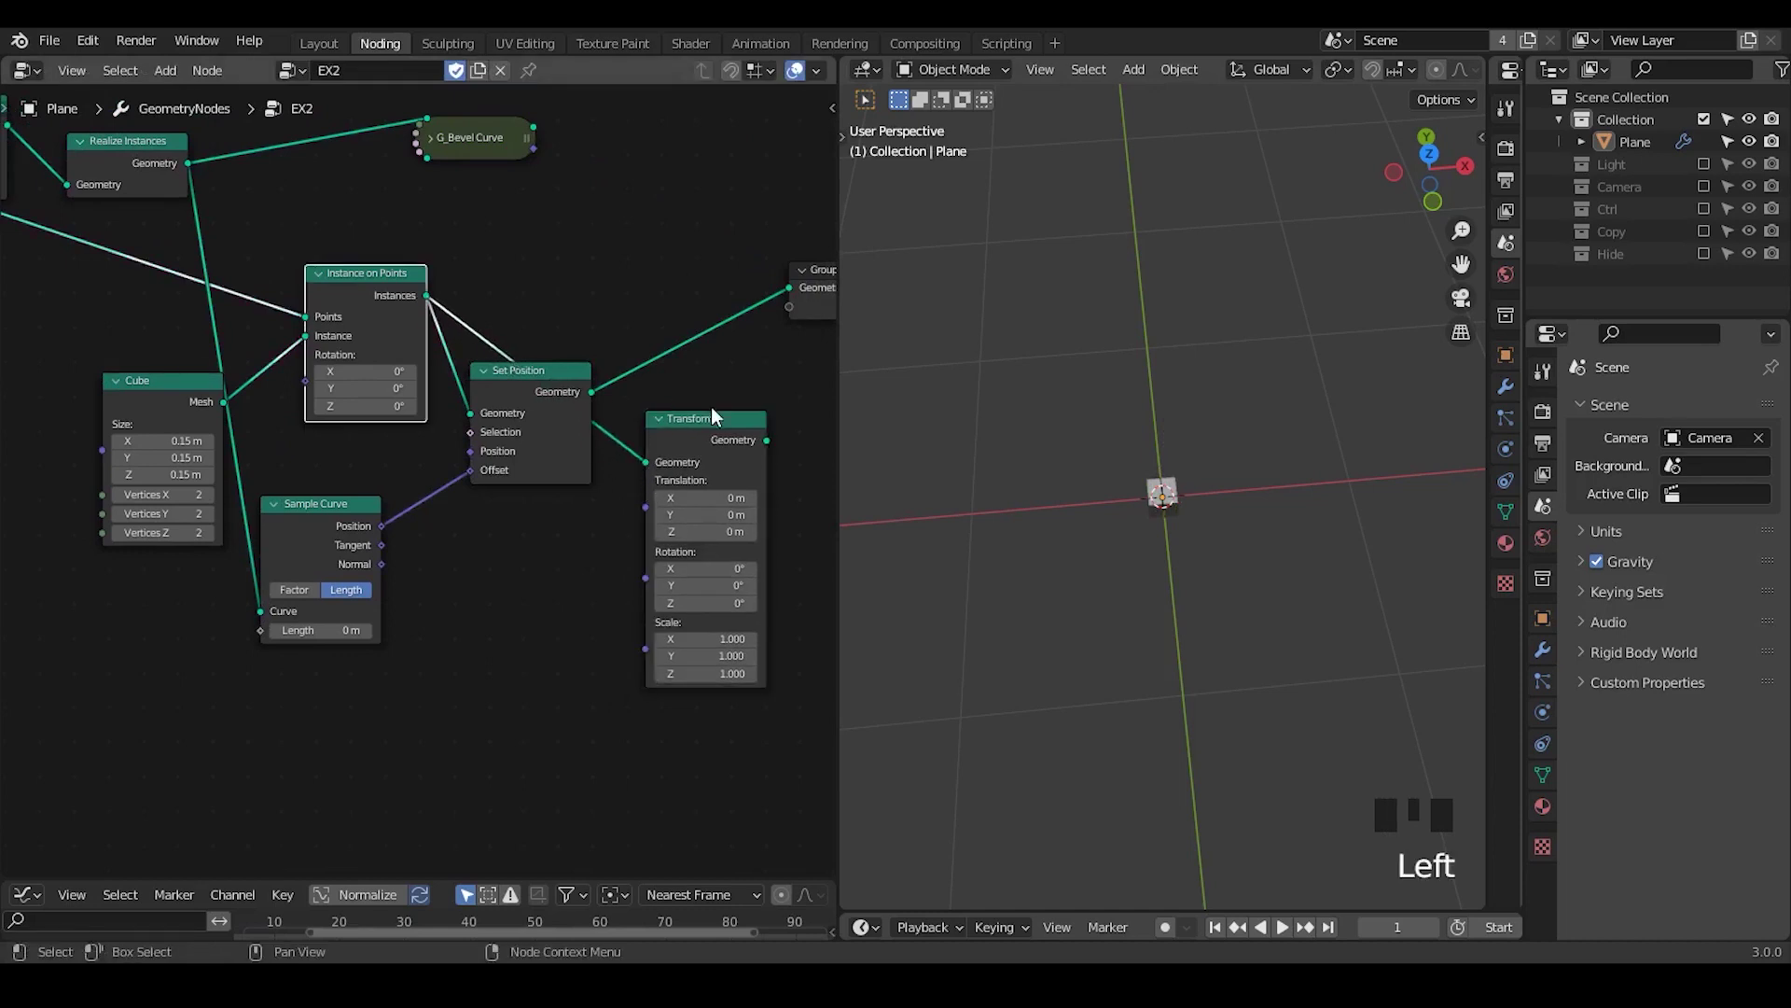
{"action": "left_click", "coordinate": [716, 431]}
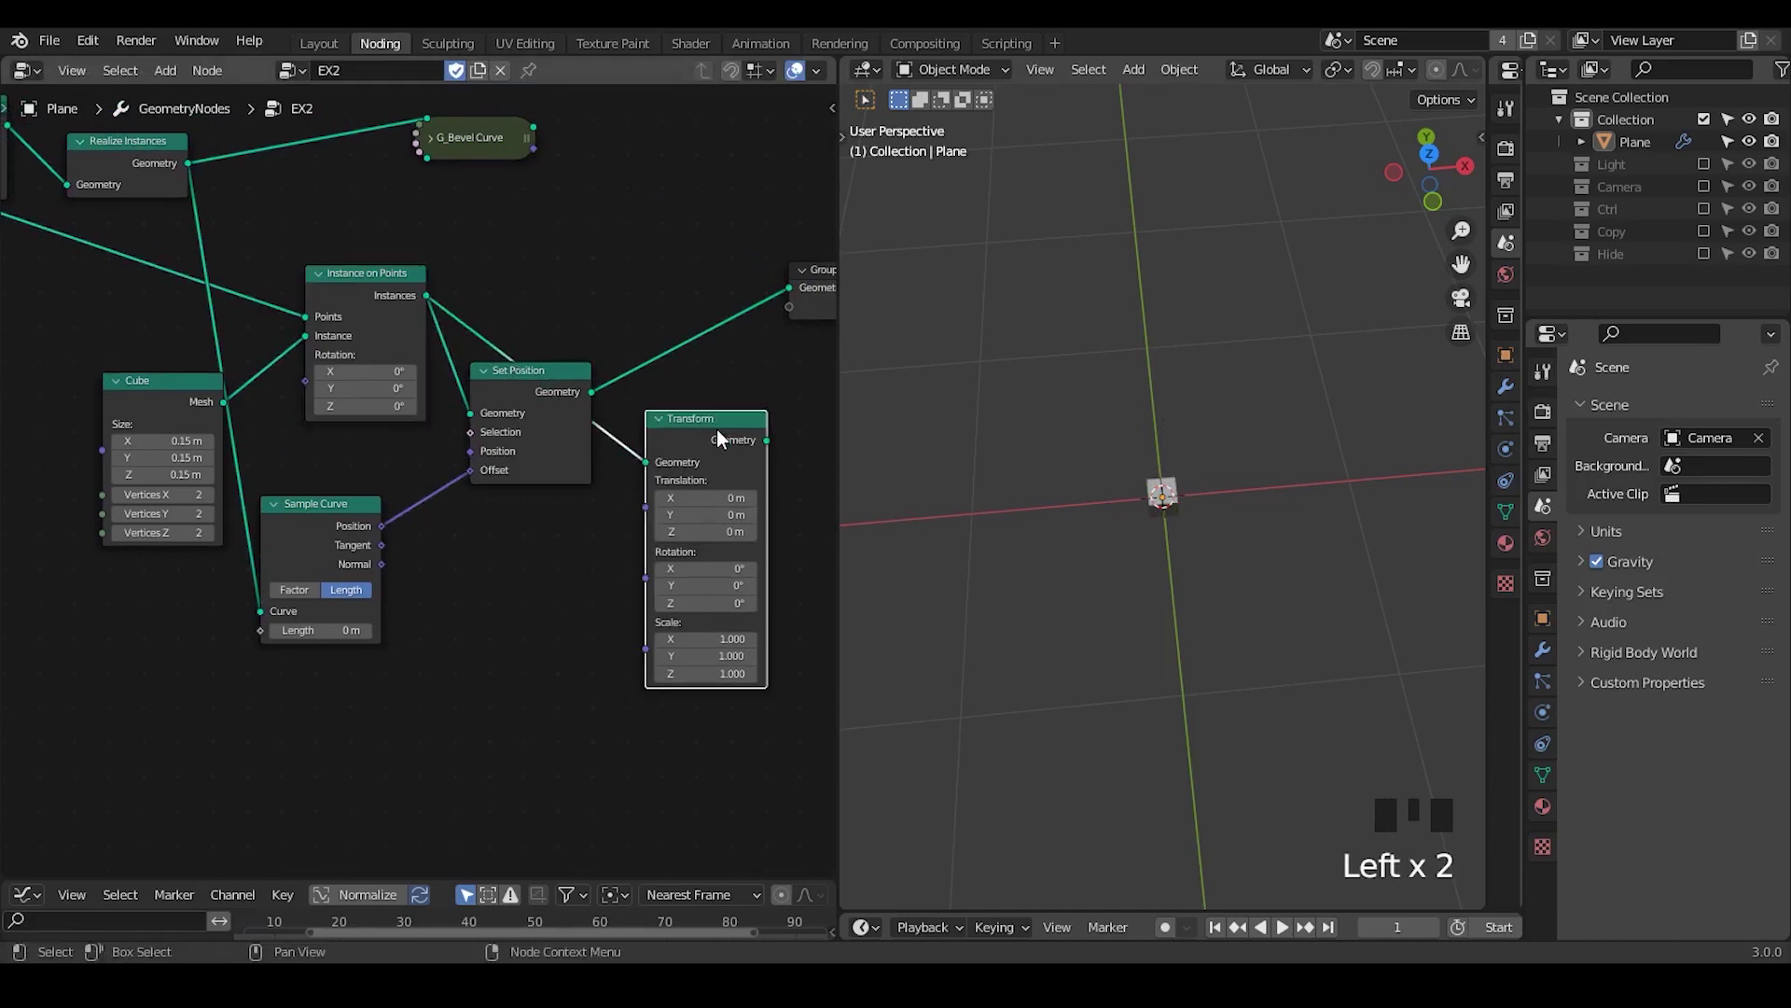
{"action": "key", "text": "x"}
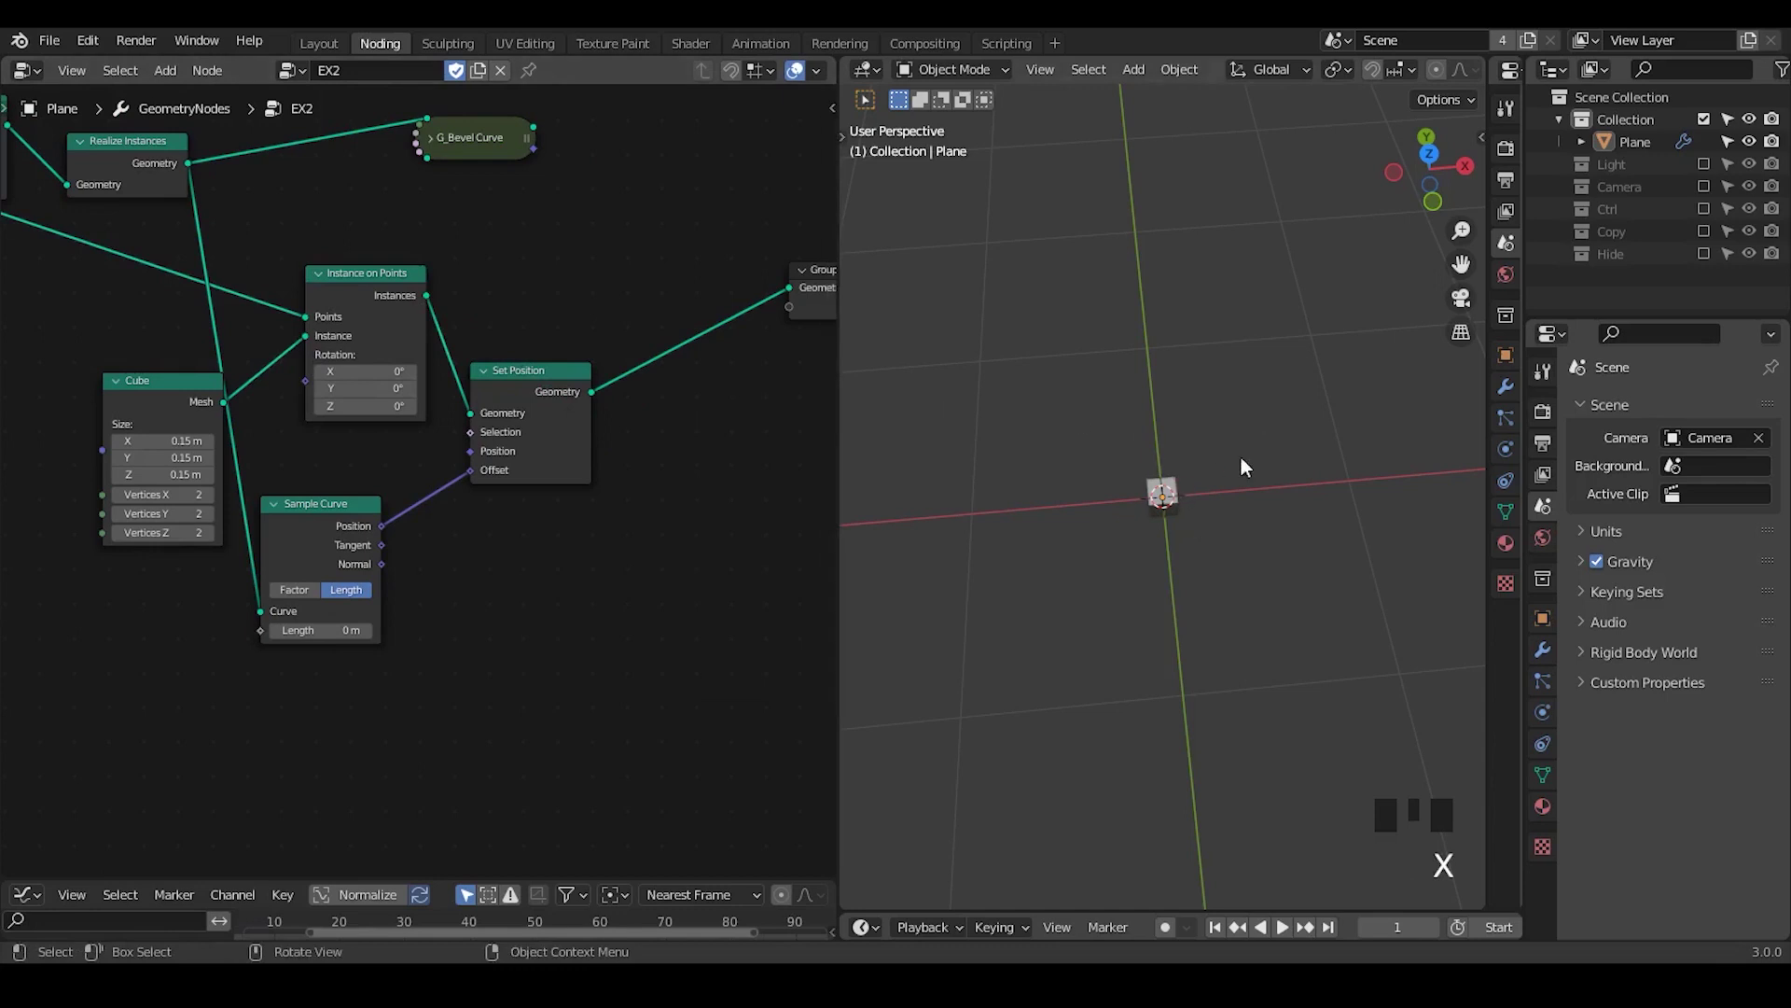
- Switch the Sample Curve node to Factor mode, set its Factor to 0.900 and check the value at its Position output
{"action": "middle_click_drag", "start_coordinate": [401, 602], "coordinate": [379, 541]}
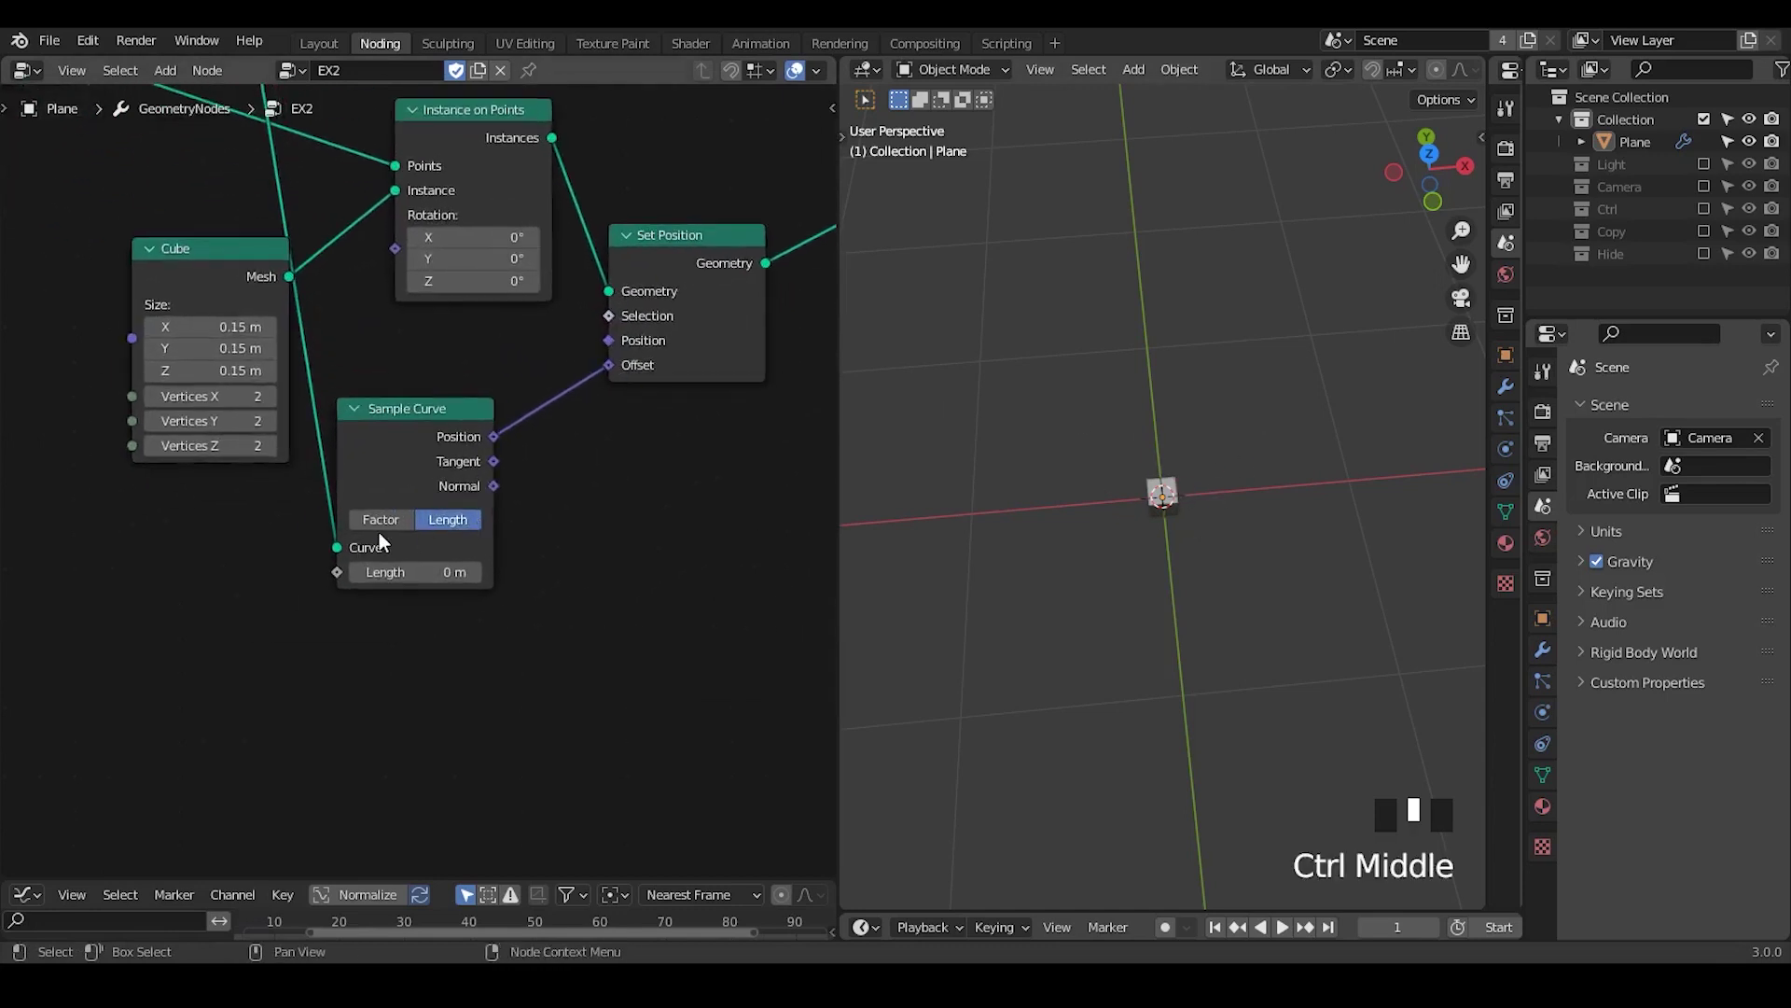
{"action": "left_click", "coordinate": [380, 519]}
{"action": "left_click_drag", "start_coordinate": [393, 569], "coordinate": [735, 569]}
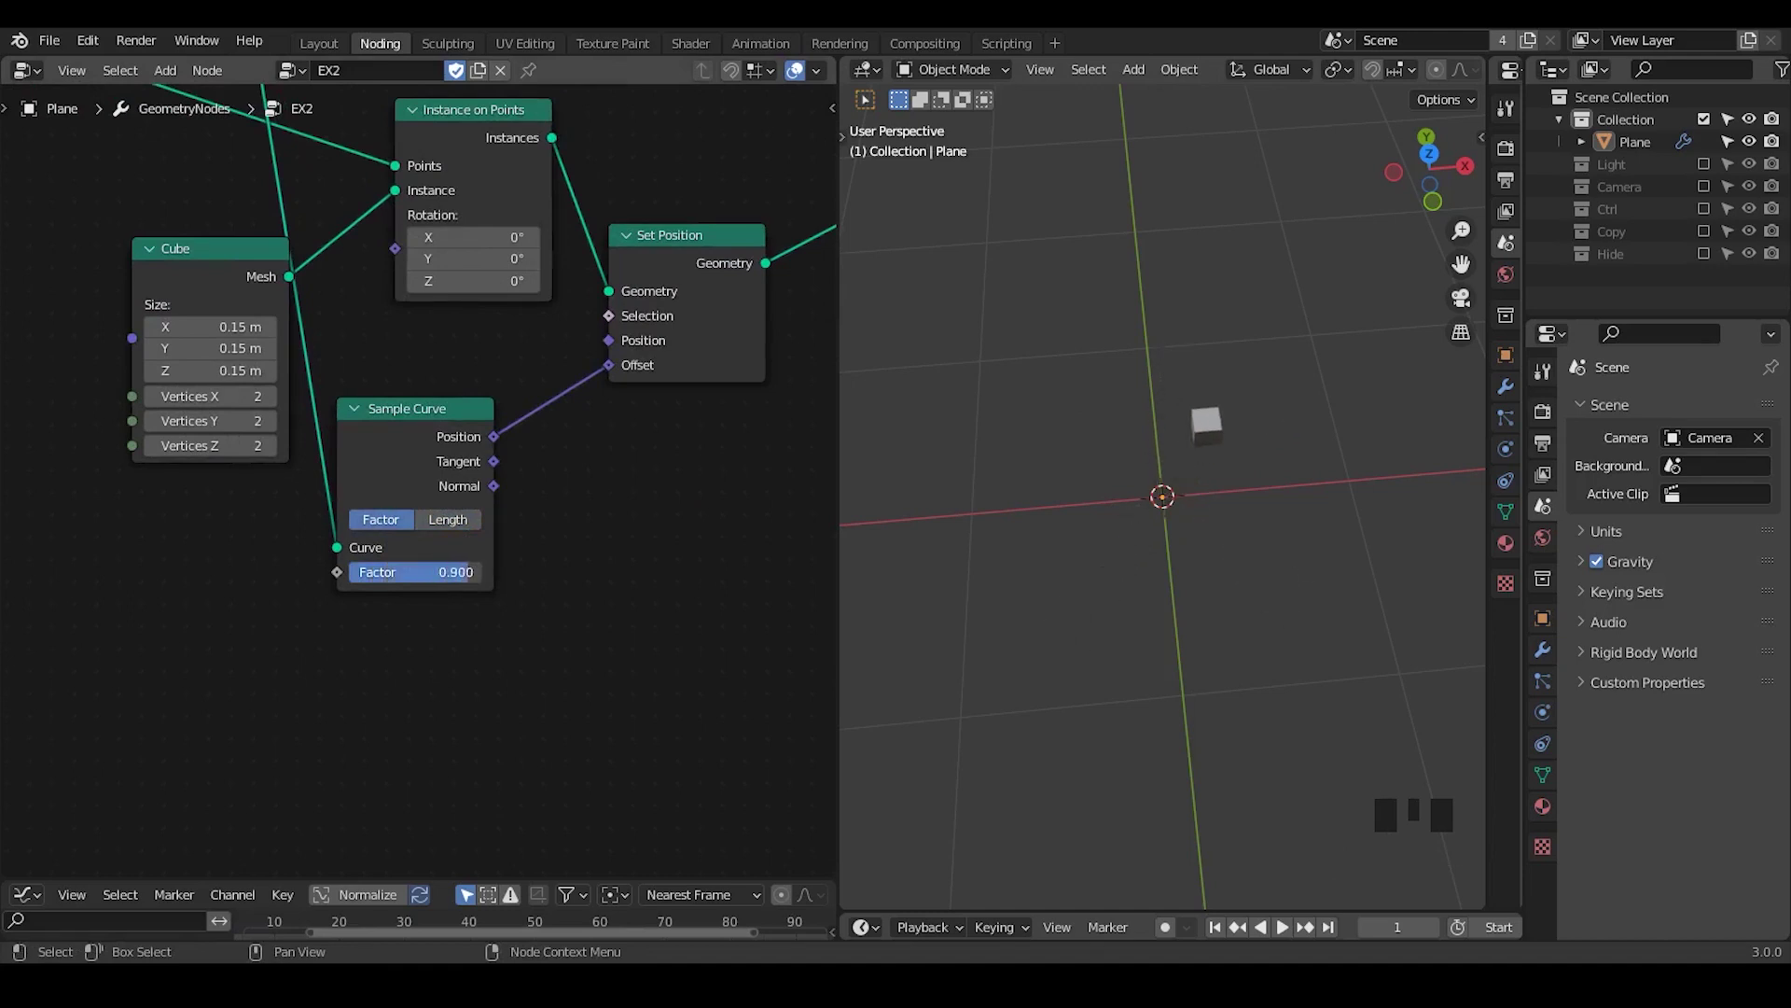
{"action": "middle_click_drag", "start_coordinate": [471, 569], "coordinate": [381, 637]}
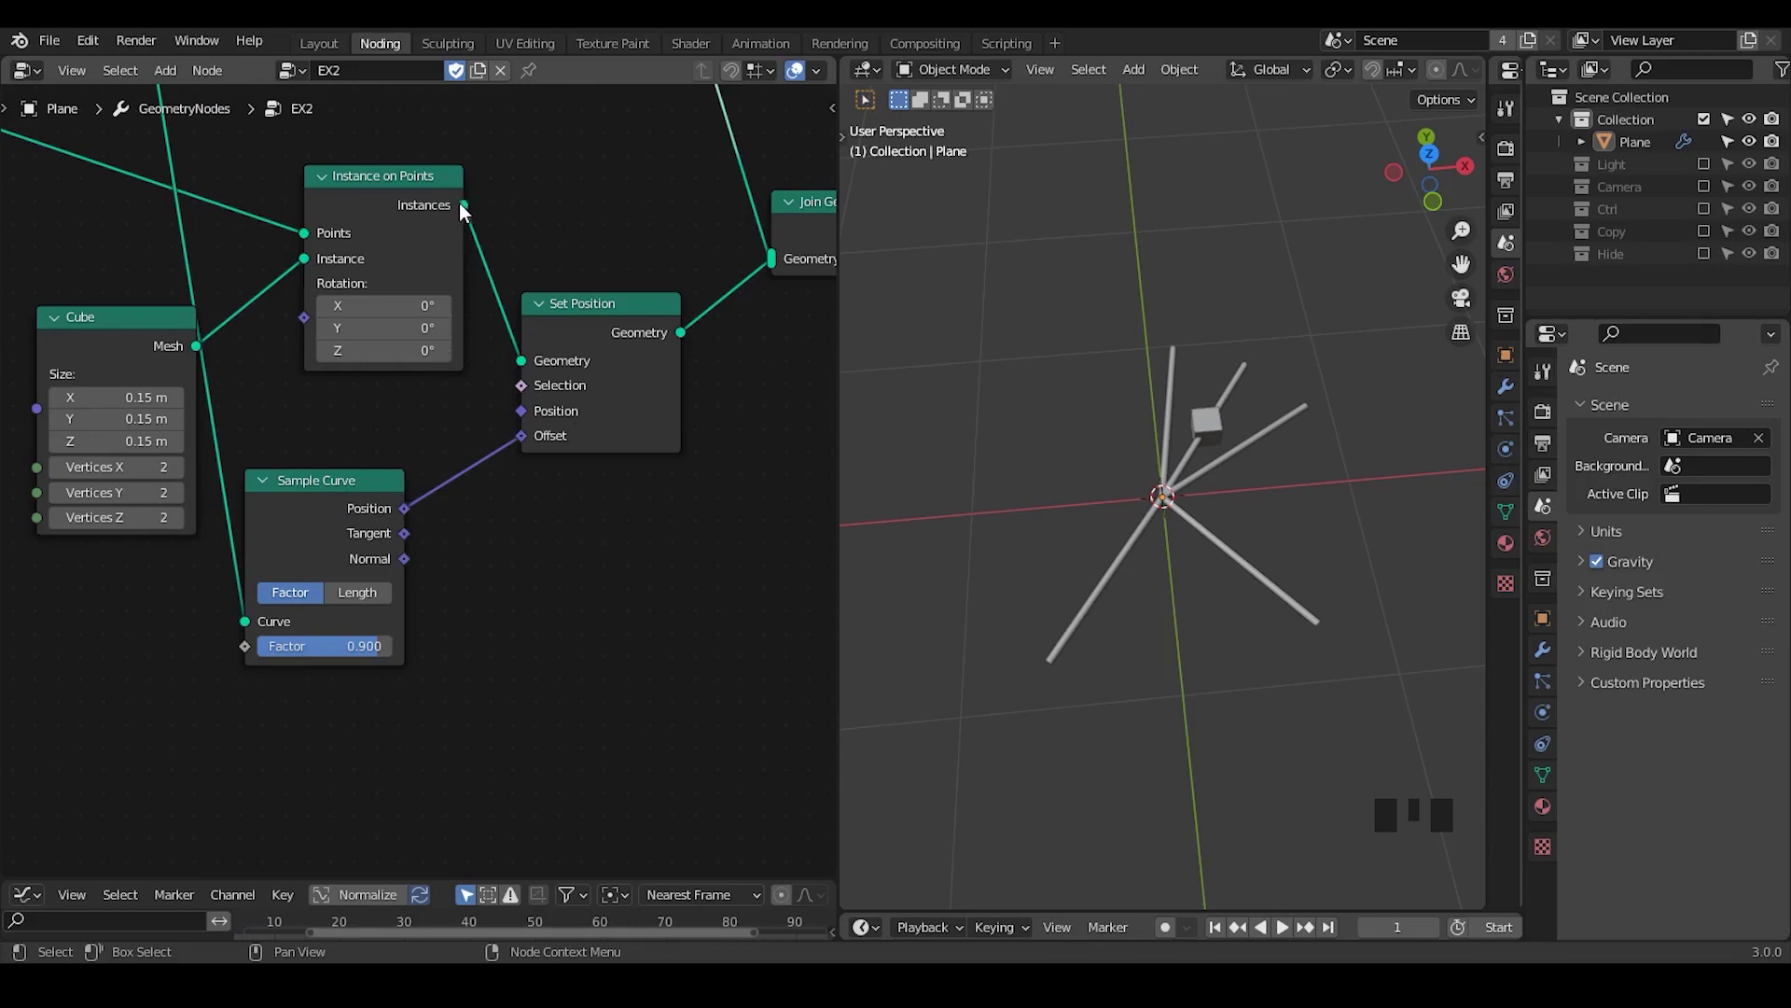
{"action": "mouse_move", "coordinate": [464, 205]}
{"action": "mouse_move", "coordinate": [405, 508]}
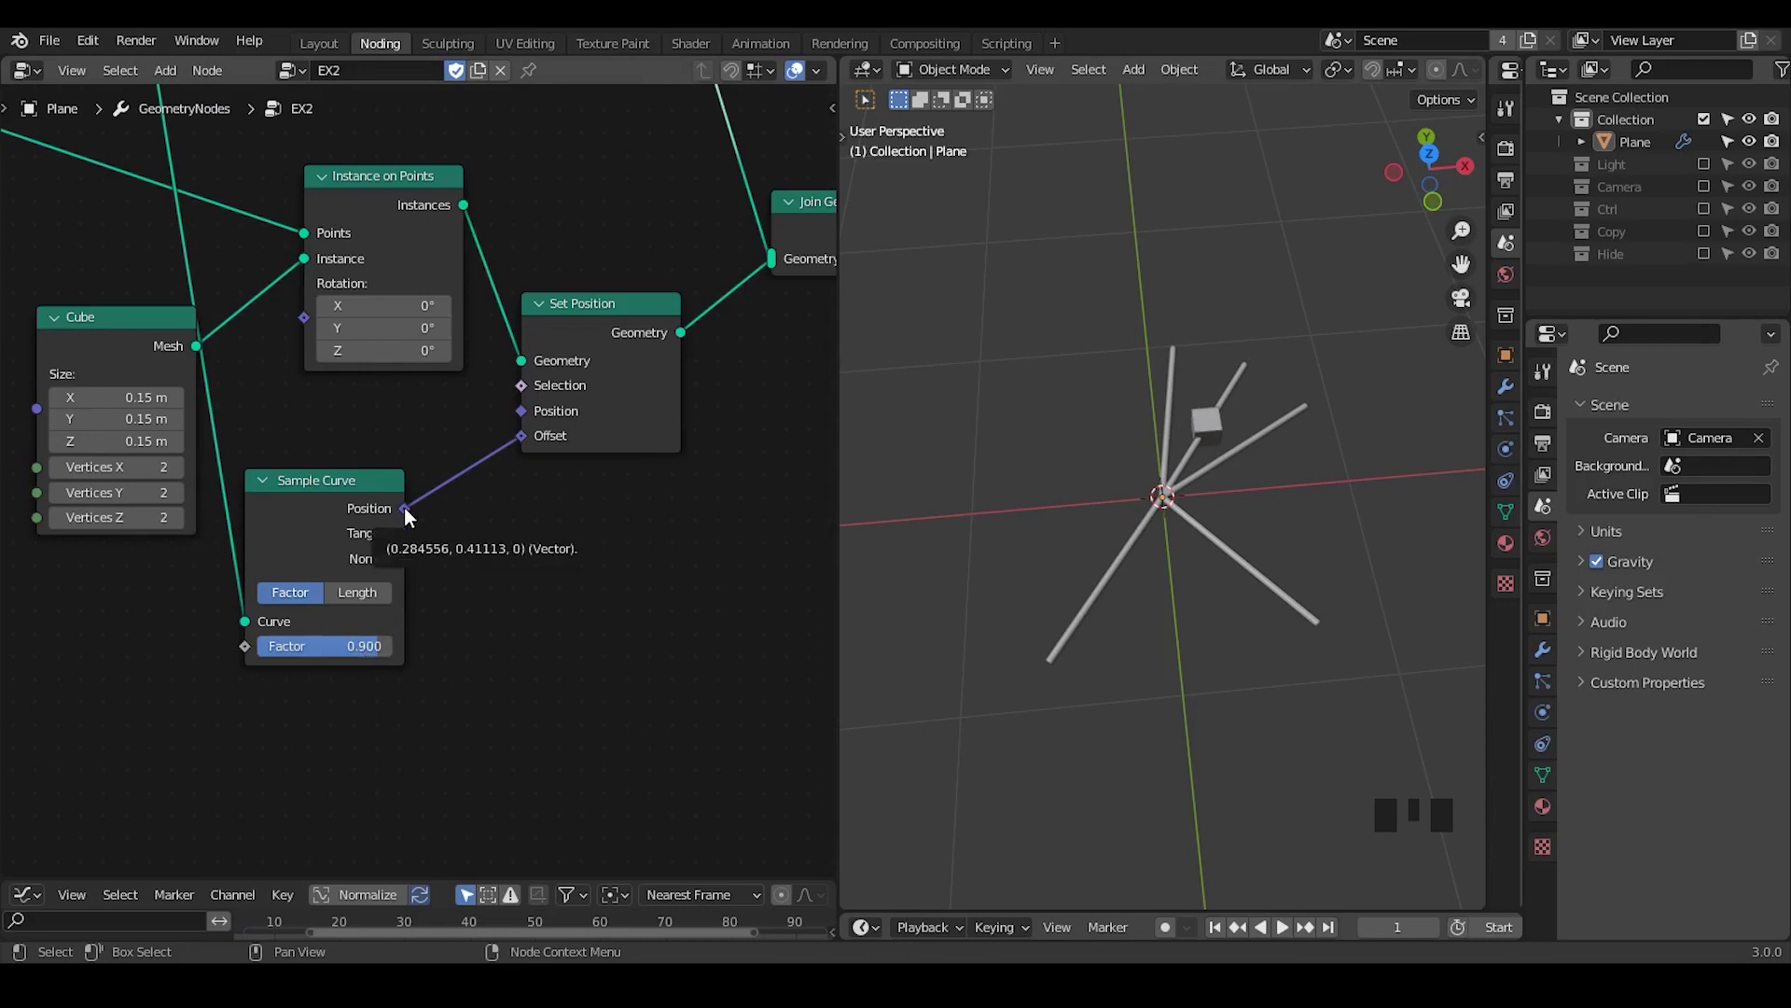
{"action": "left_click_drag", "start_coordinate": [338, 509], "coordinate": [377, 500]}
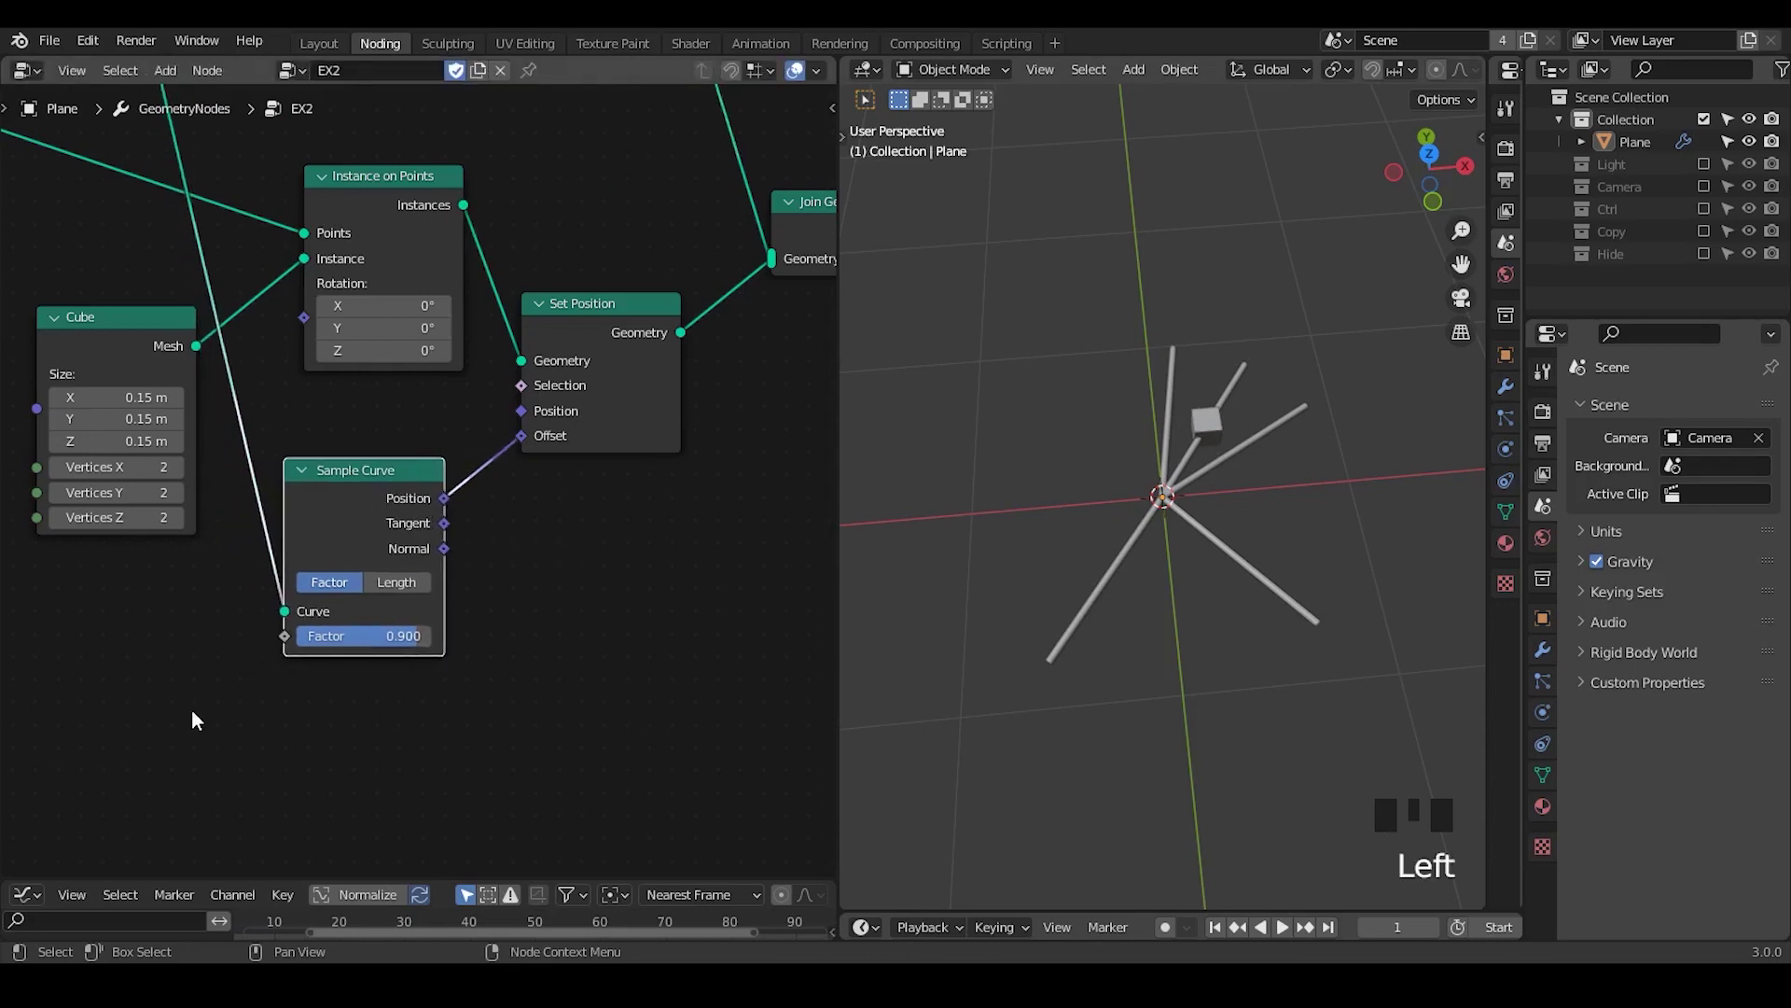
- Add a float Random Value node and connect its Value output to the Sample Curve node's Factor input
{"action": "middle_click_drag", "start_coordinate": [192, 708], "coordinate": [364, 601]}
{"action": "key", "text": "ctrl+a"}
{"action": "type", "text": "random"}
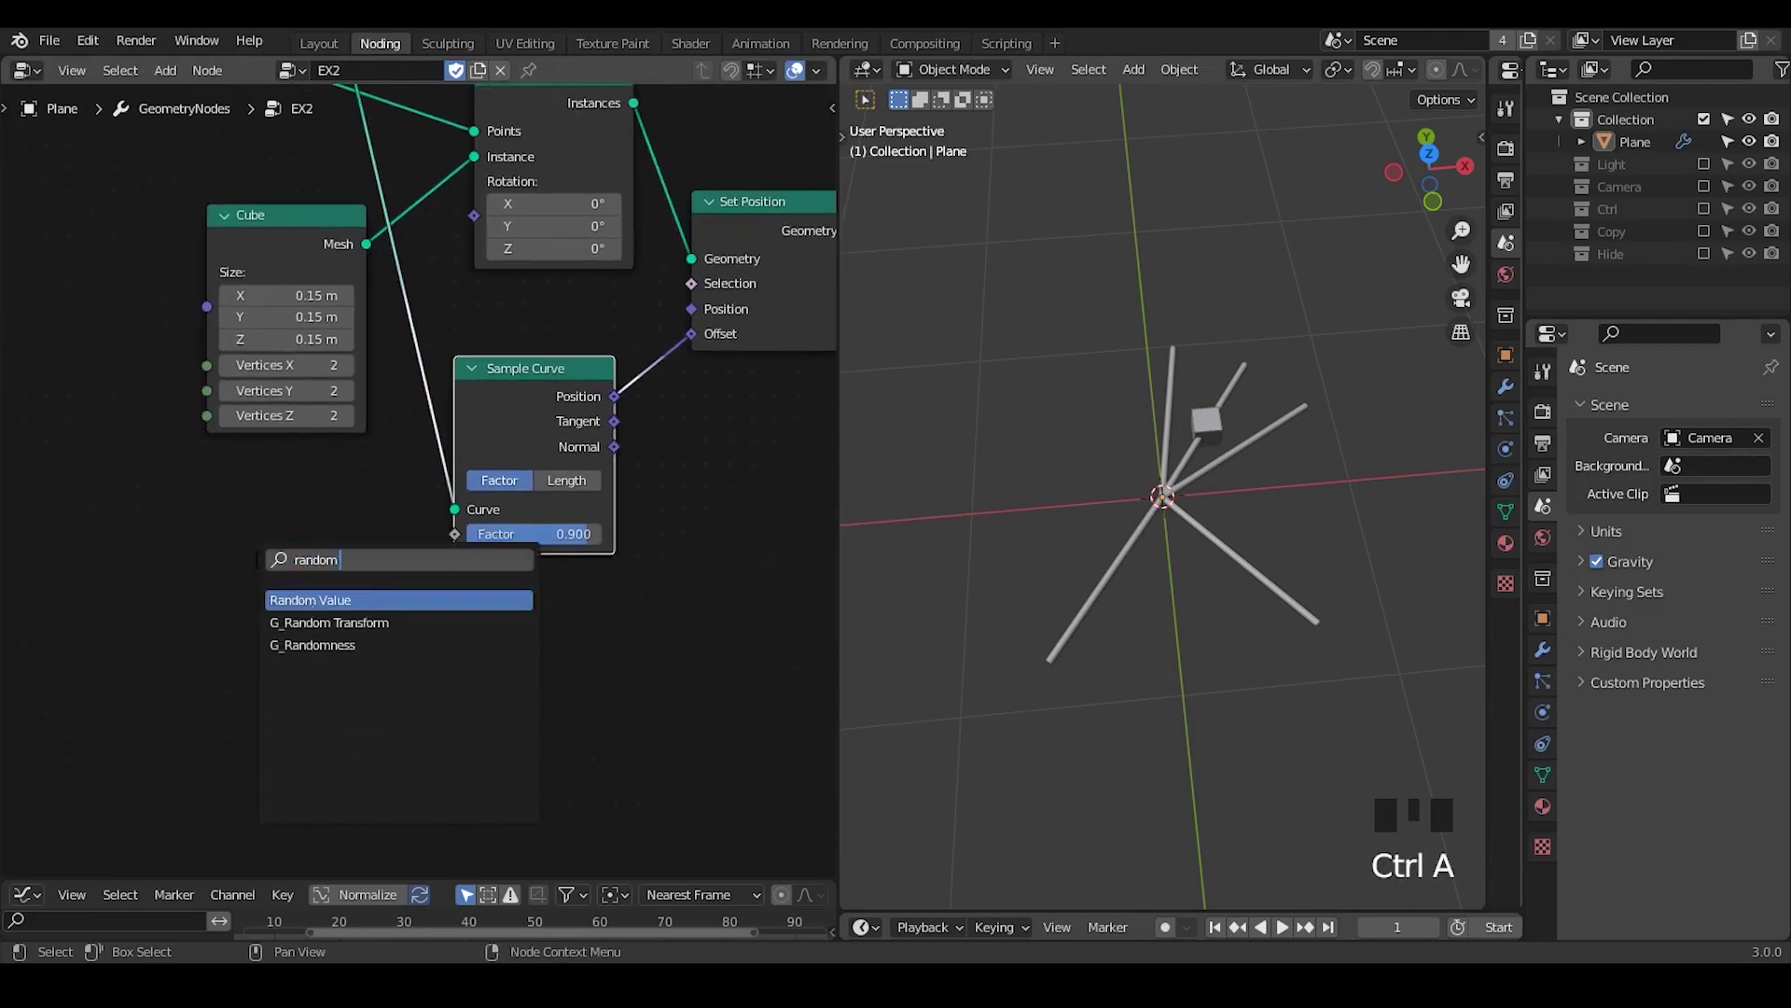
{"action": "key", "text": "Return"}
{"action": "left_click", "coordinate": [180, 514]}
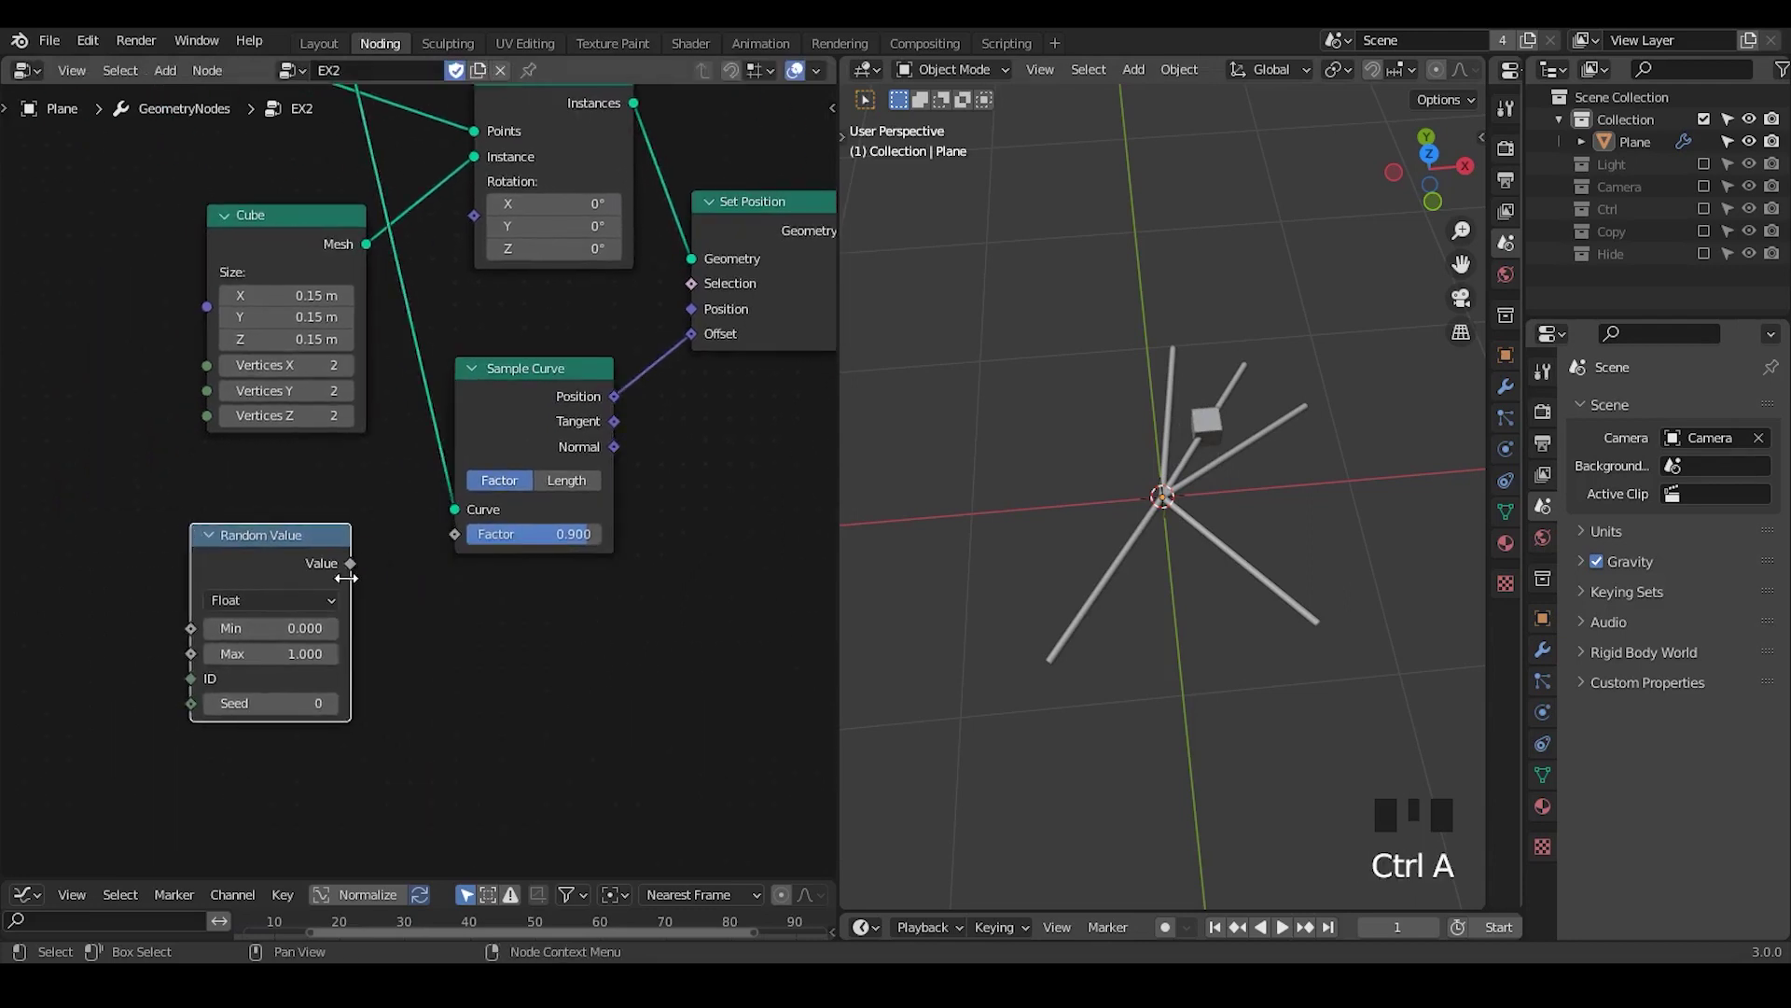
{"action": "left_click_drag", "start_coordinate": [348, 565], "coordinate": [458, 534]}
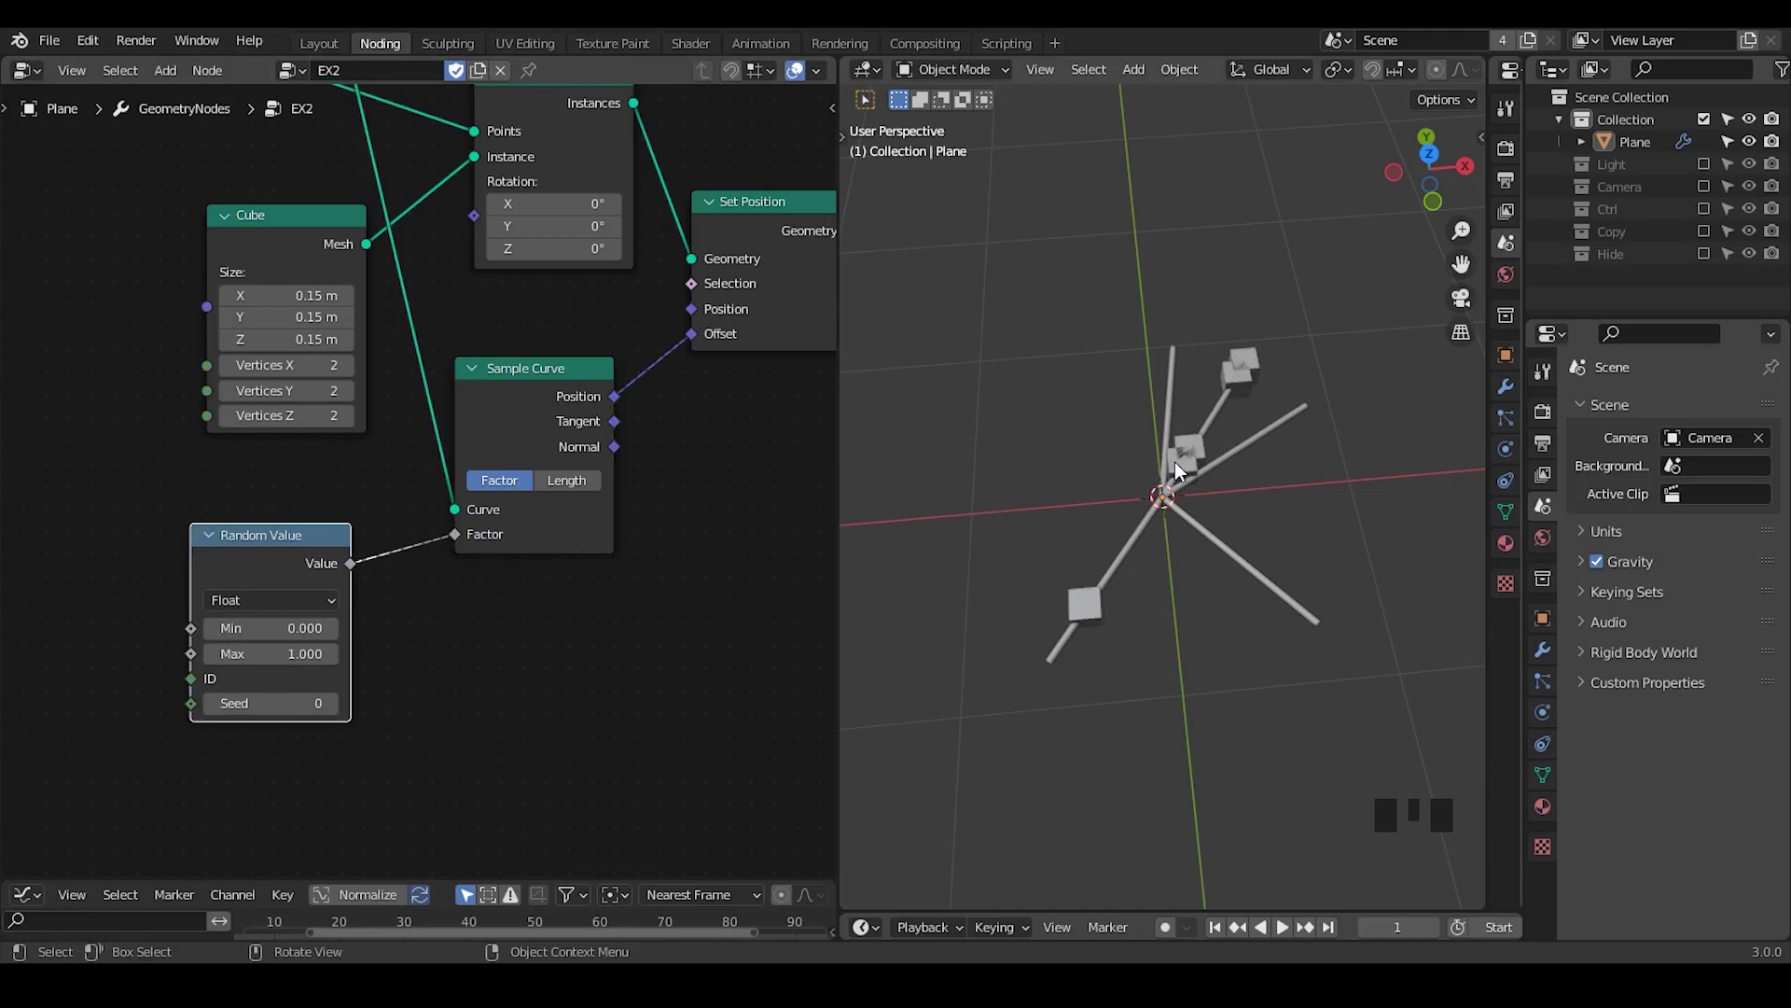
- Disconnect Random Value from the Sample Curve node's Factor input and set Factor to 0.000
{"action": "left_click_drag", "start_coordinate": [450, 534], "coordinate": [414, 547]}
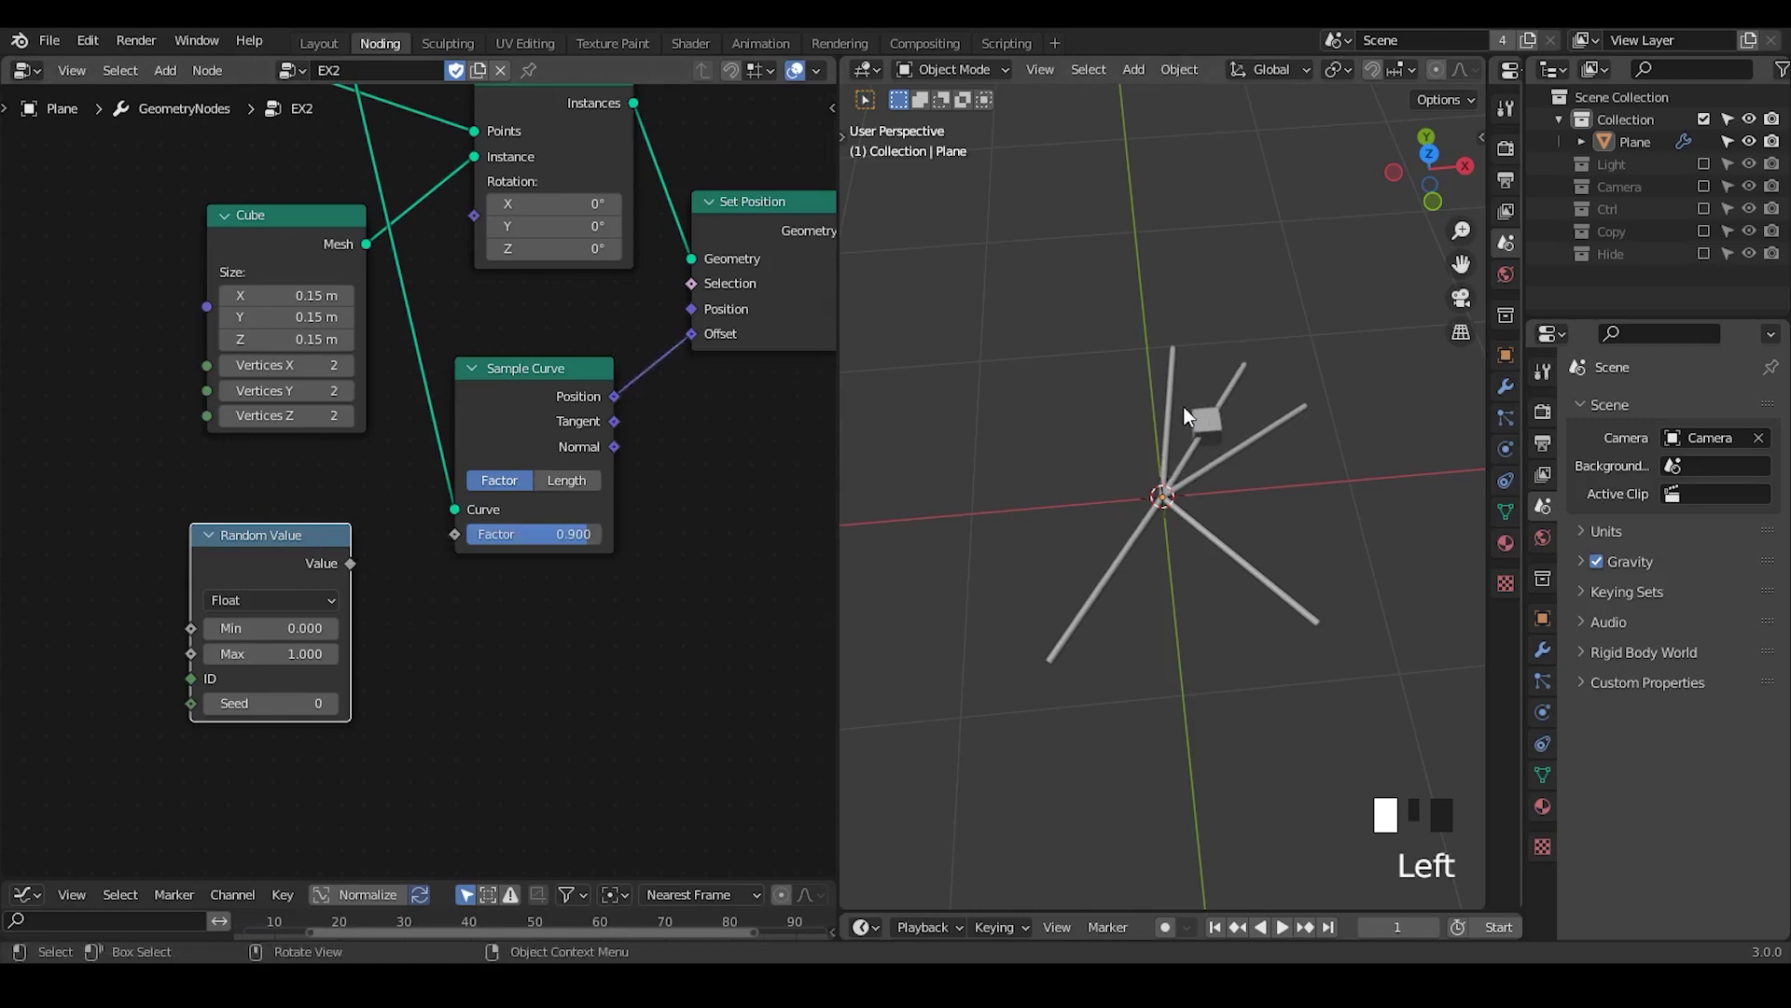
{"action": "left_click_drag", "start_coordinate": [550, 534], "coordinate": [485, 534]}
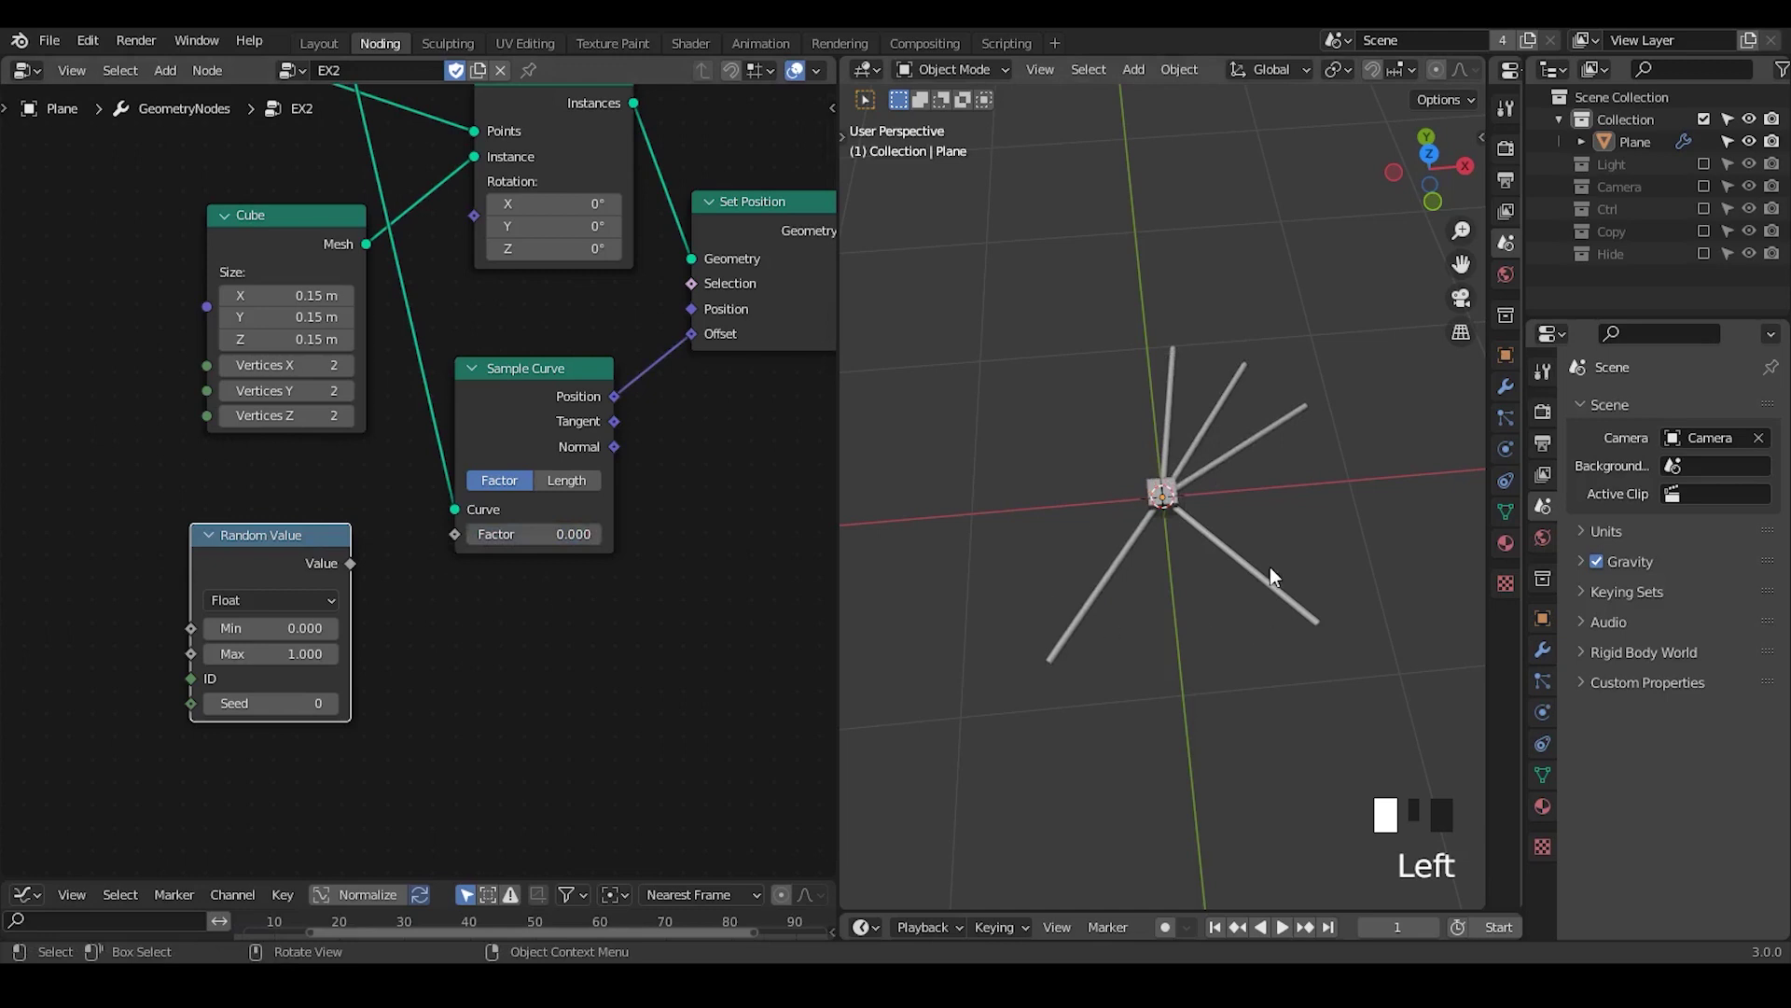
- Annotate the stacked cubes at the origin with a circle, draw a short line beside the lowest stick, and erase both marks
{"action": "left_click", "coordinate": [1157, 469]}
{"action": "mouse_move", "coordinate": [1157, 468]}
{"action": "left_mouse_down"}
{"action": "mouse_move", "coordinate": [1146, 496]}
{"action": "mouse_move", "coordinate": [1187, 471]}
{"action": "mouse_move", "coordinate": [1161, 455]}
{"action": "left_mouse_up"}
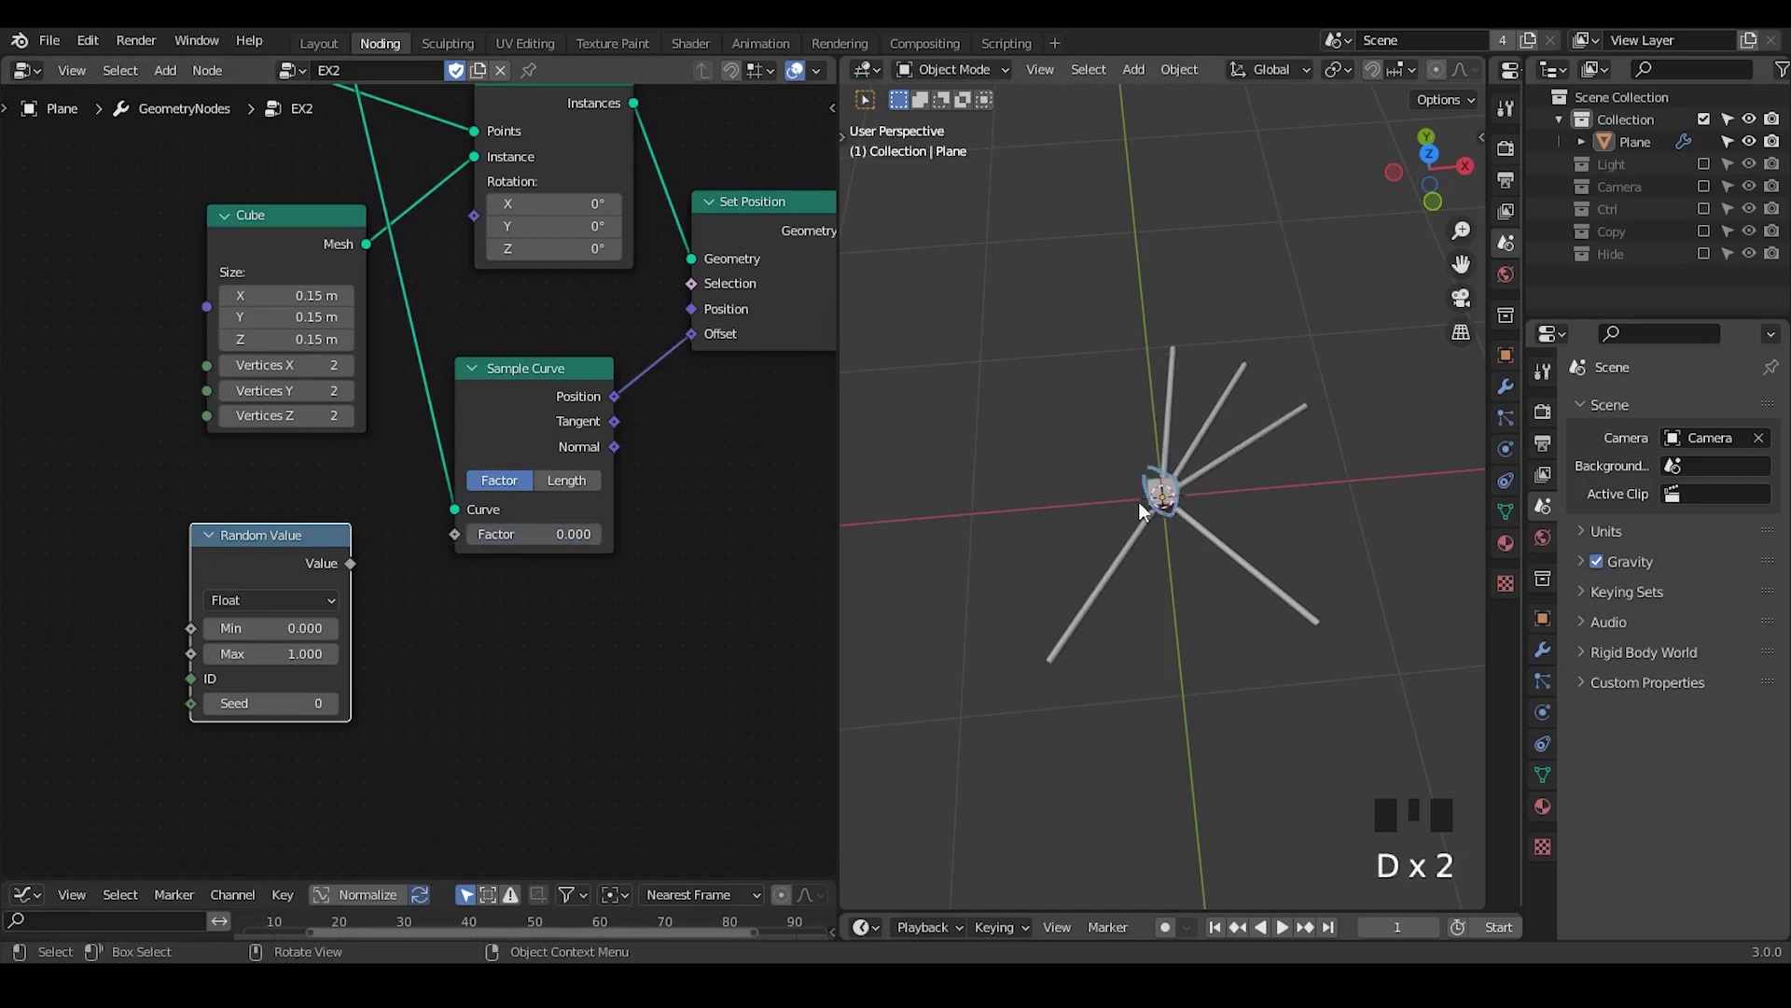
{"action": "left_click_drag", "start_coordinate": [1013, 641], "coordinate": [1017, 706]}
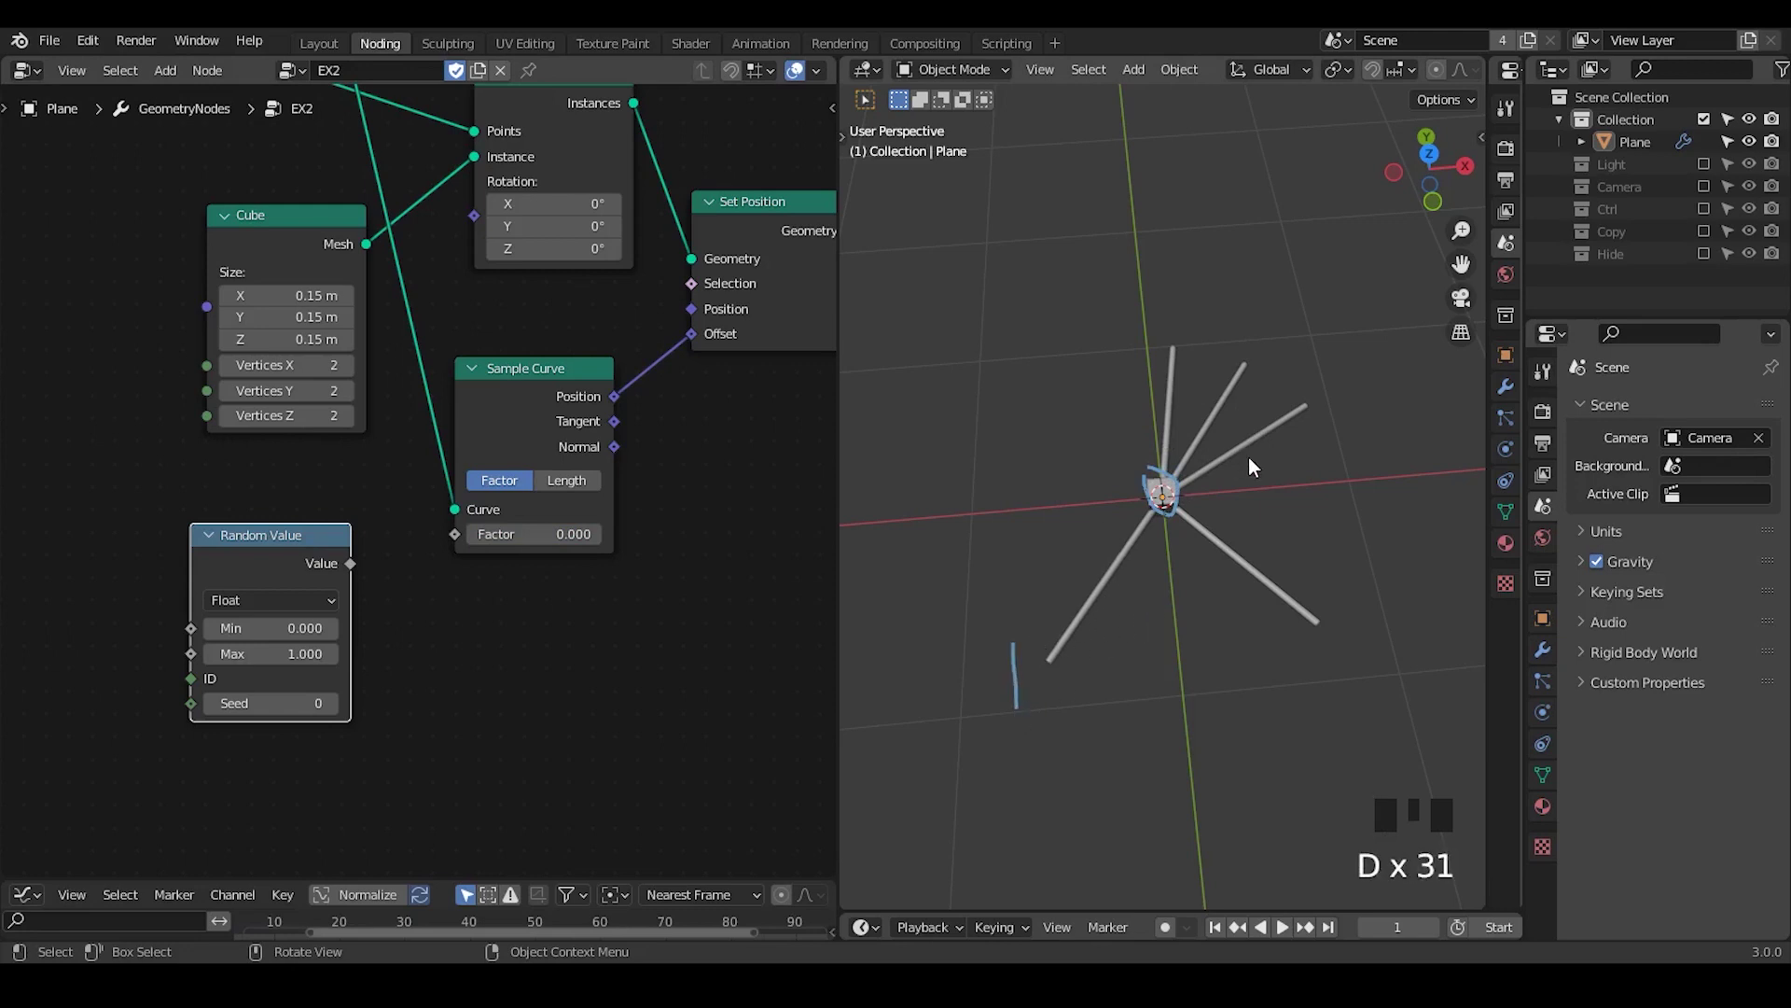
{"action": "right_click_drag", "start_coordinate": [1241, 429], "coordinate": [912, 719]}
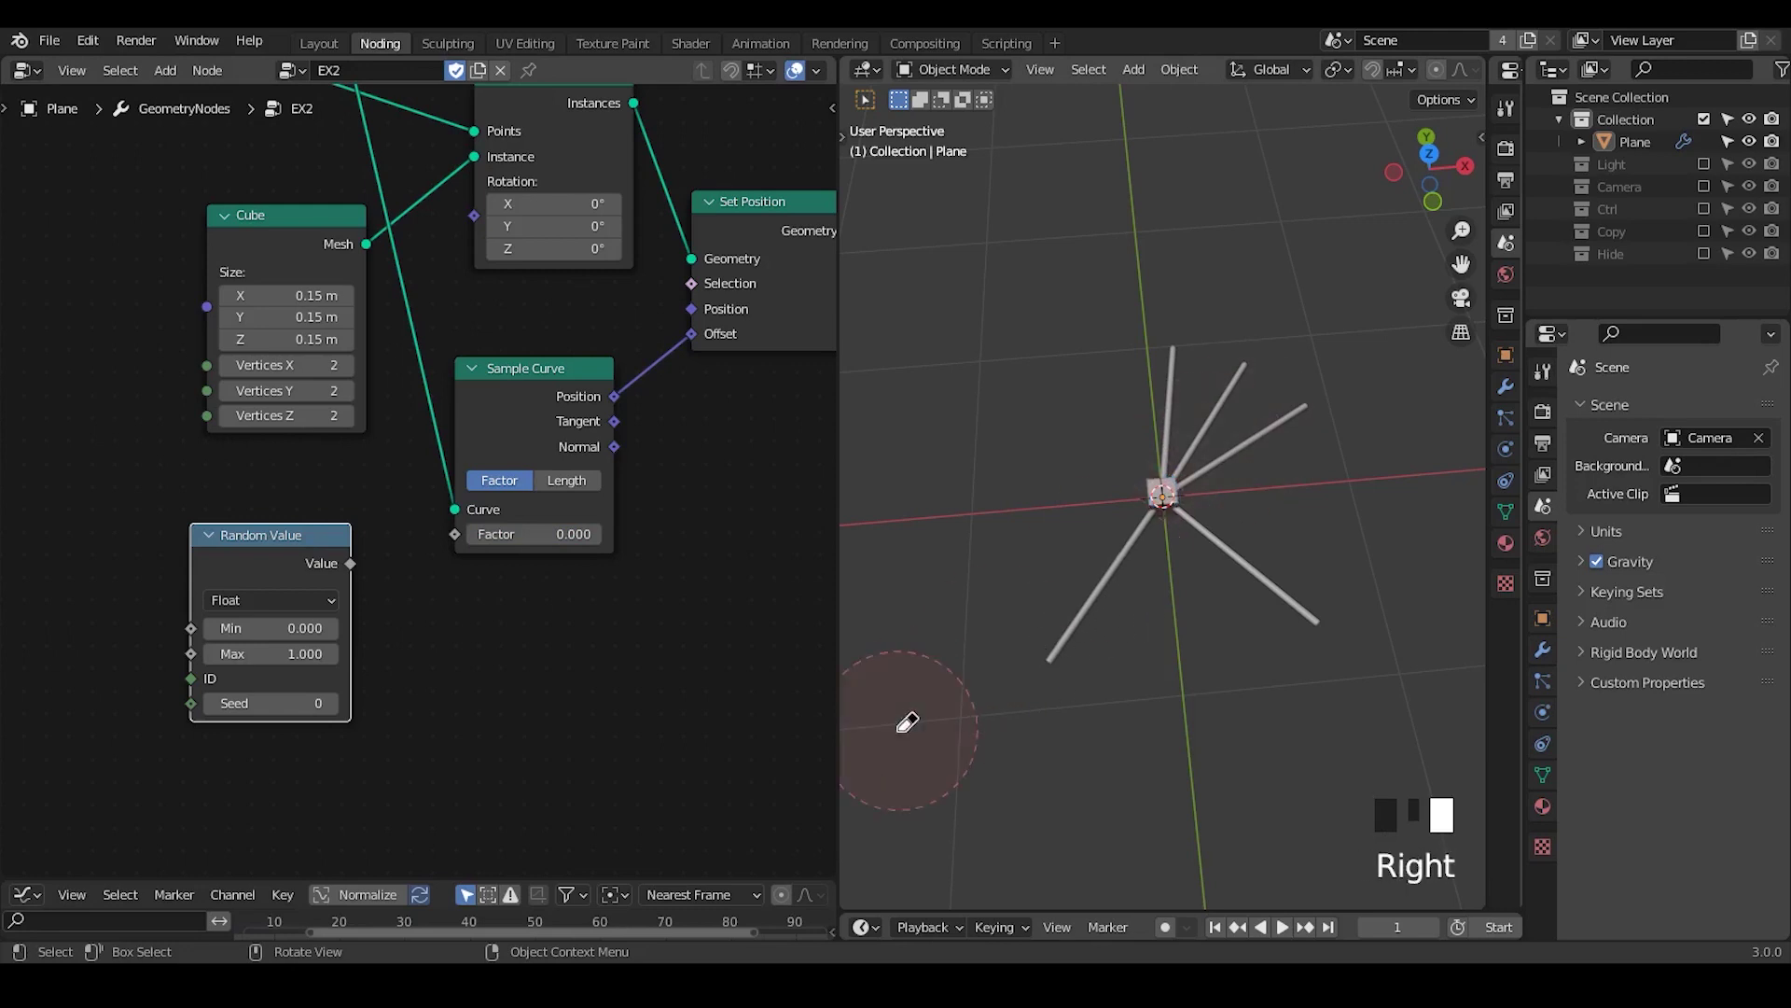
- Set the Sample Curve node's Factor to 0.675 and review the second Instance on Points node's links from Mesh Line and Cube
{"action": "left_click_drag", "start_coordinate": [501, 532], "coordinate": [606, 532]}
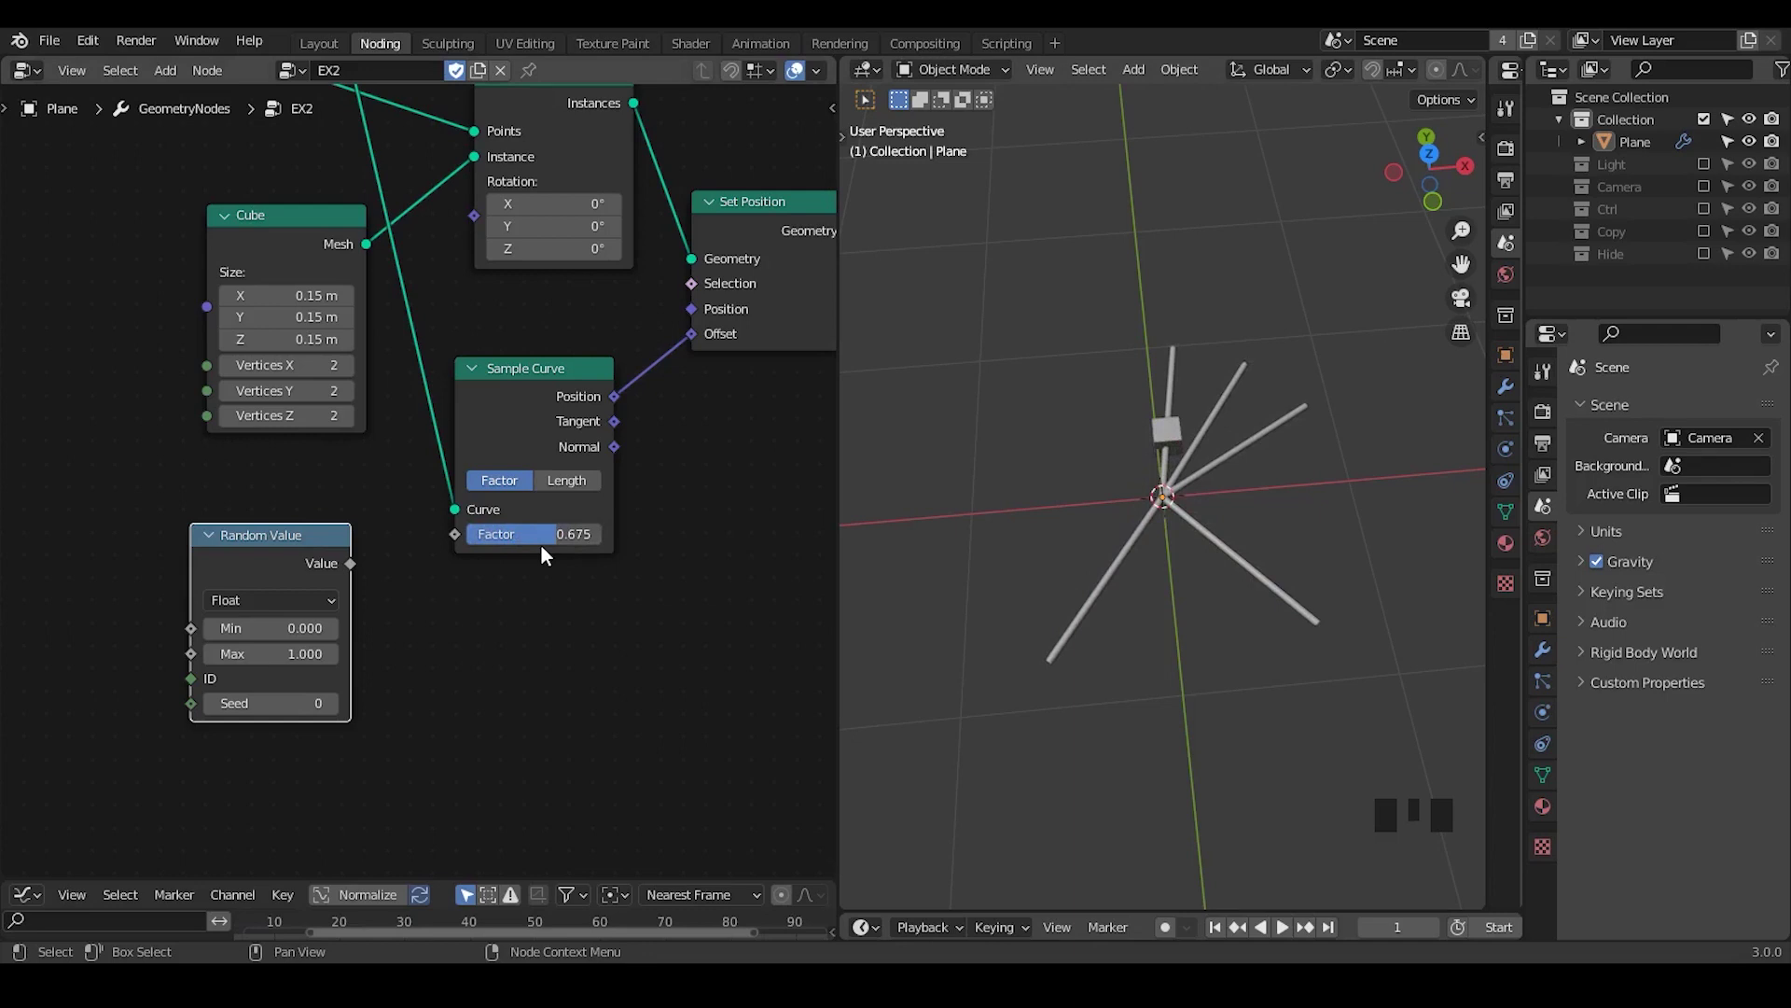
{"action": "middle_click_drag", "start_coordinate": [662, 421], "coordinate": [598, 480]}
{"action": "left_click_drag", "start_coordinate": [500, 293], "coordinate": [500, 299]}
{"action": "middle_click_drag", "start_coordinate": [391, 394], "coordinate": [510, 399]}
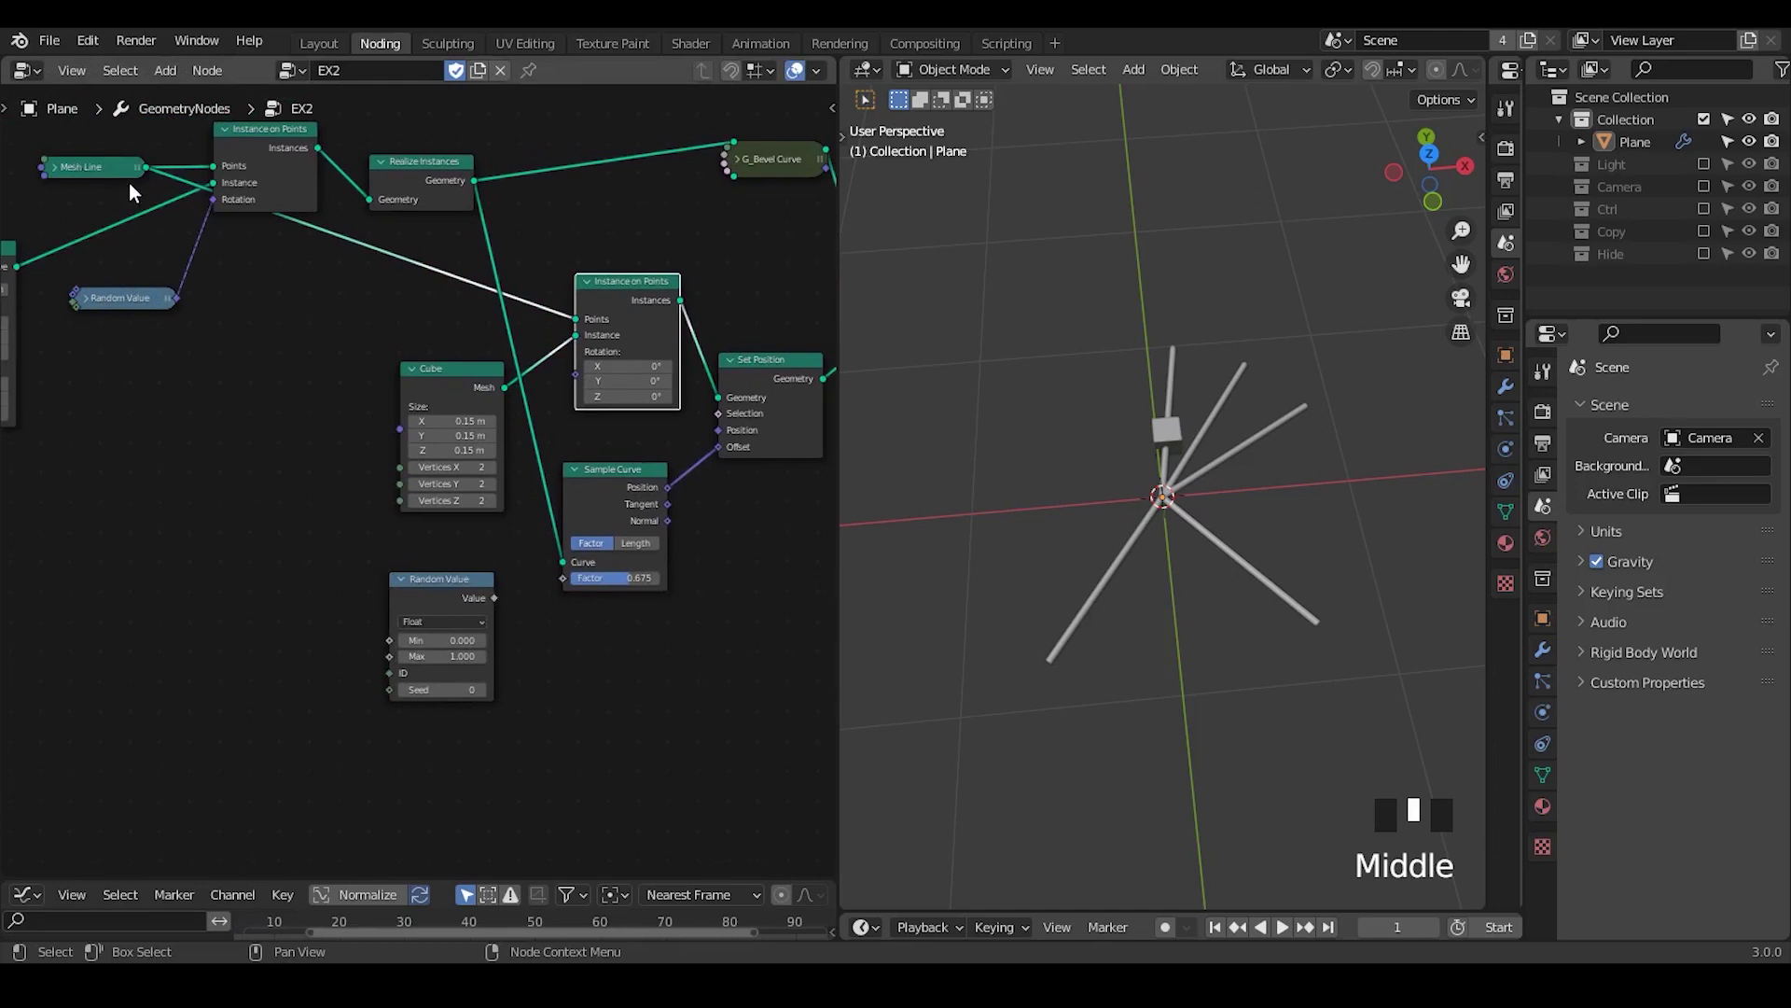
{"action": "middle_click_drag", "start_coordinate": [674, 390], "coordinate": [558, 283]}
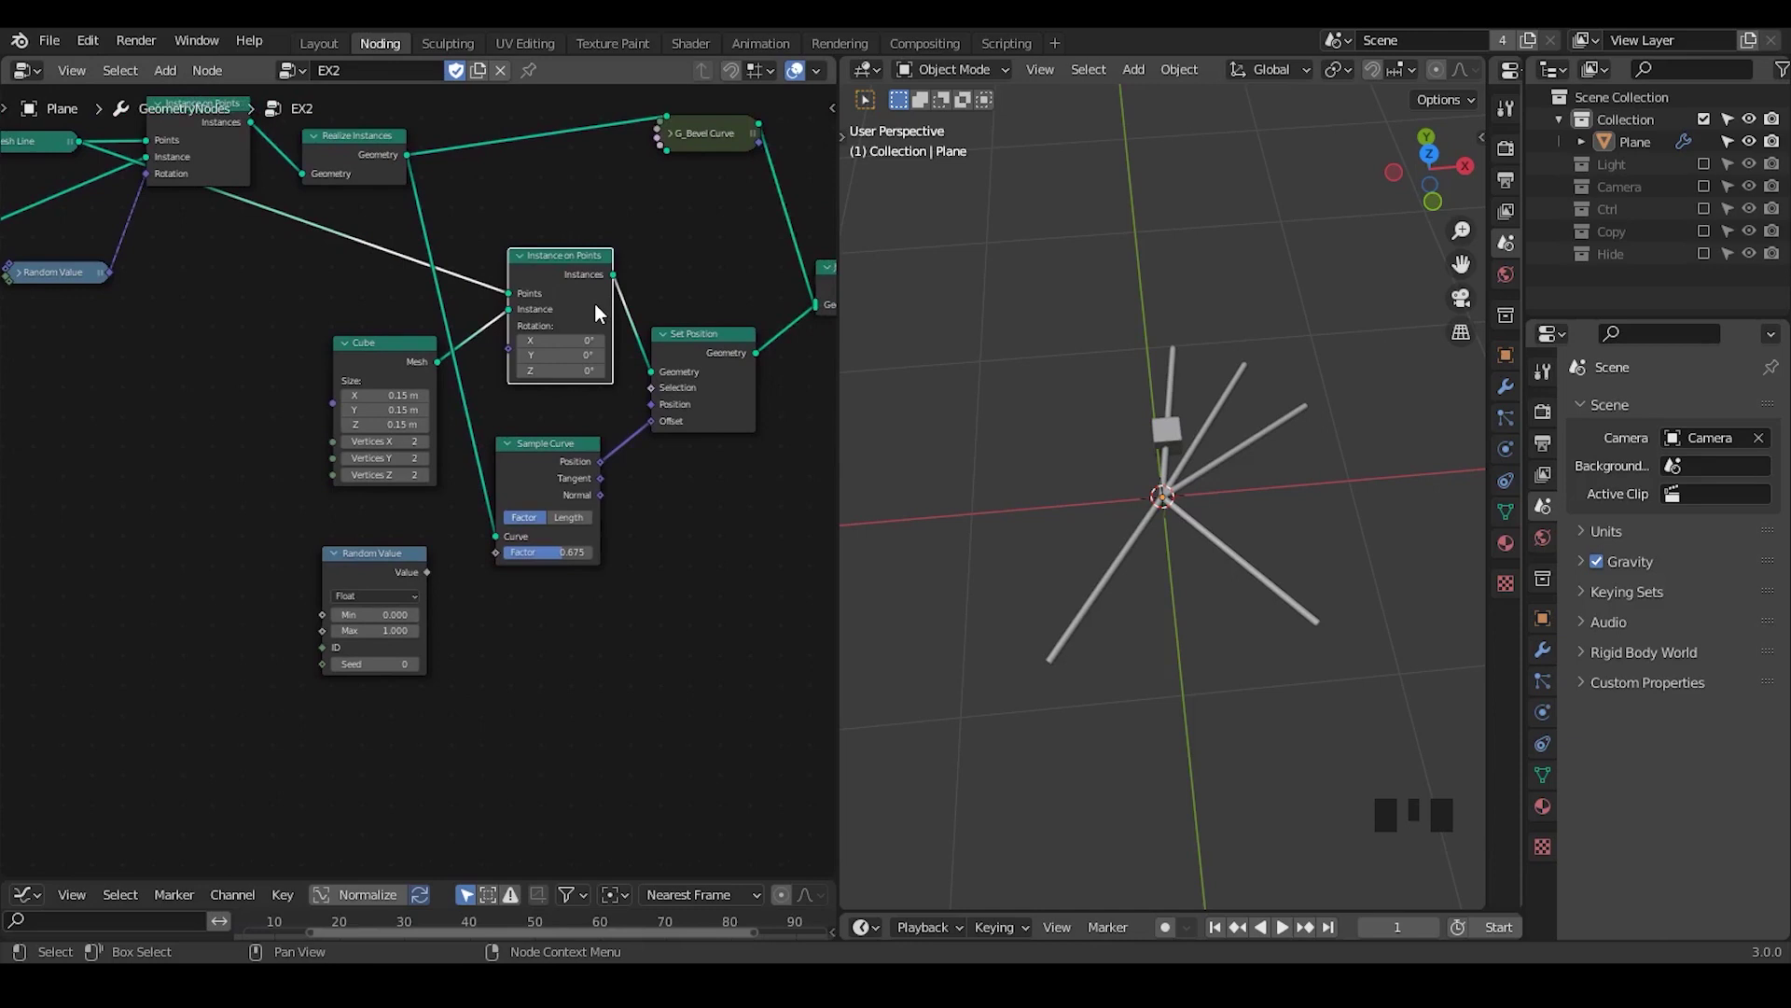
- Save the file and switch the geometry nodes modifier to the EX3 node tree
{"action": "key", "text": "ctrl+s"}
{"action": "key", "text": "ctrl+shift+q"}
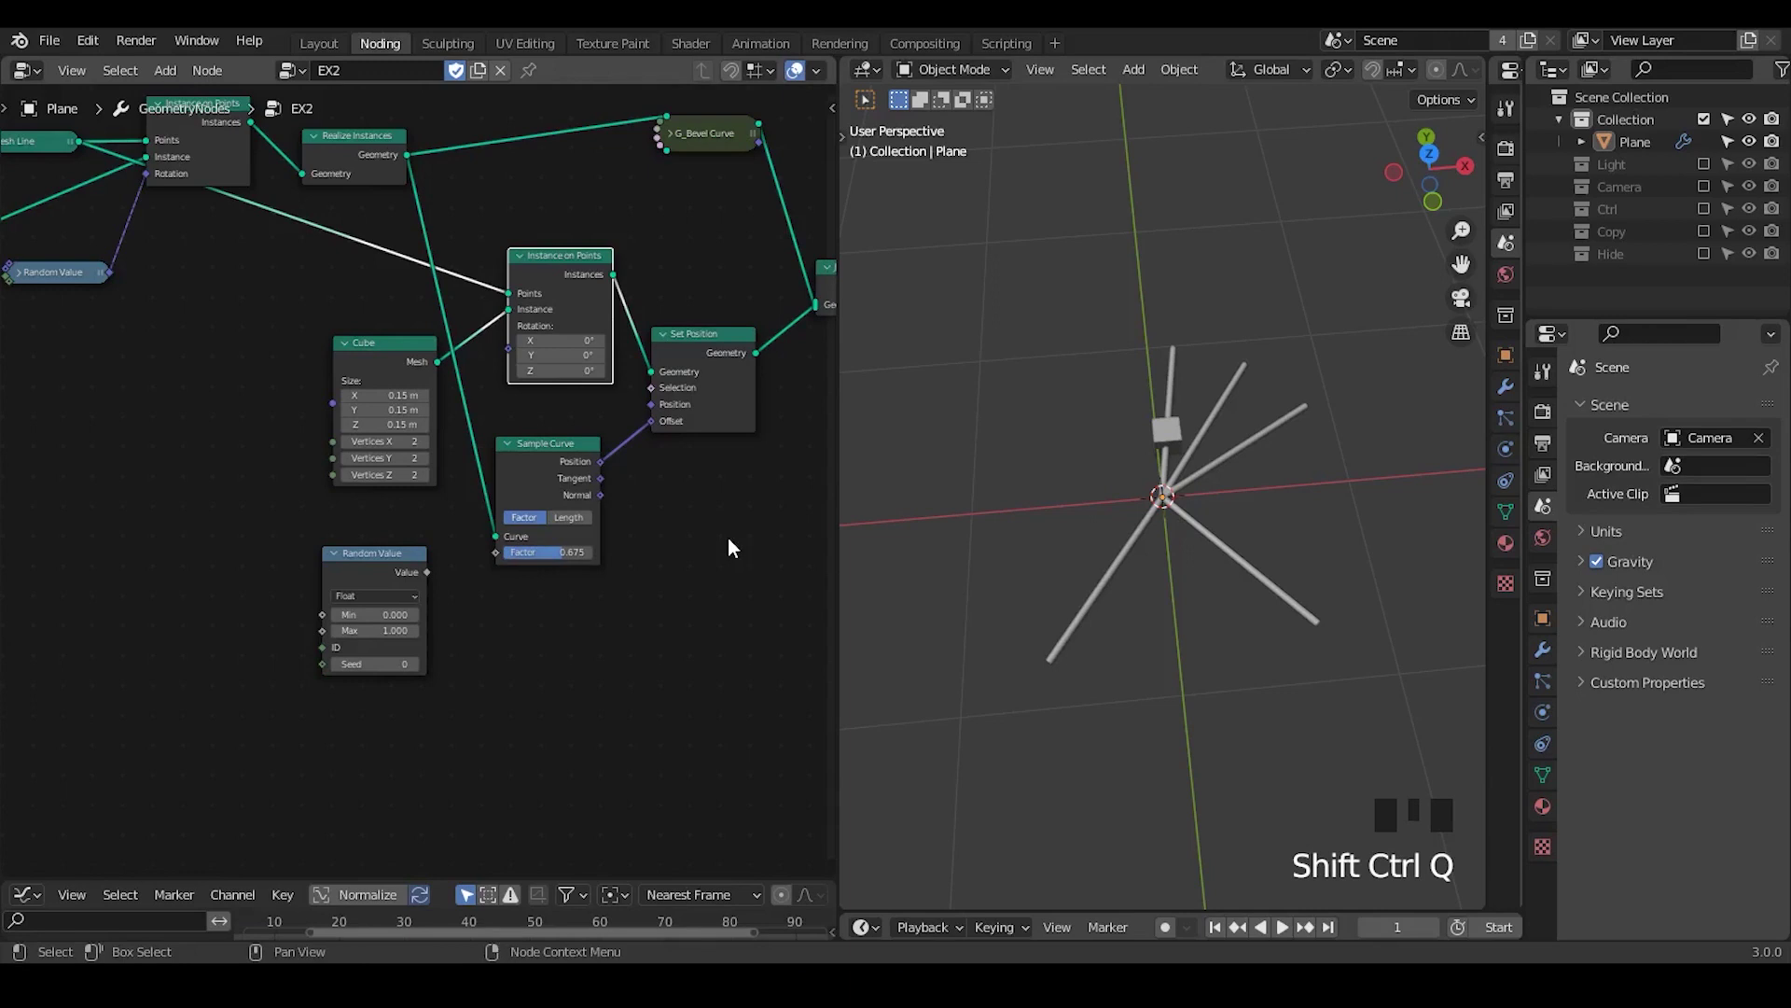
{"action": "left_click", "coordinate": [286, 71]}
{"action": "left_click", "coordinate": [375, 146]}
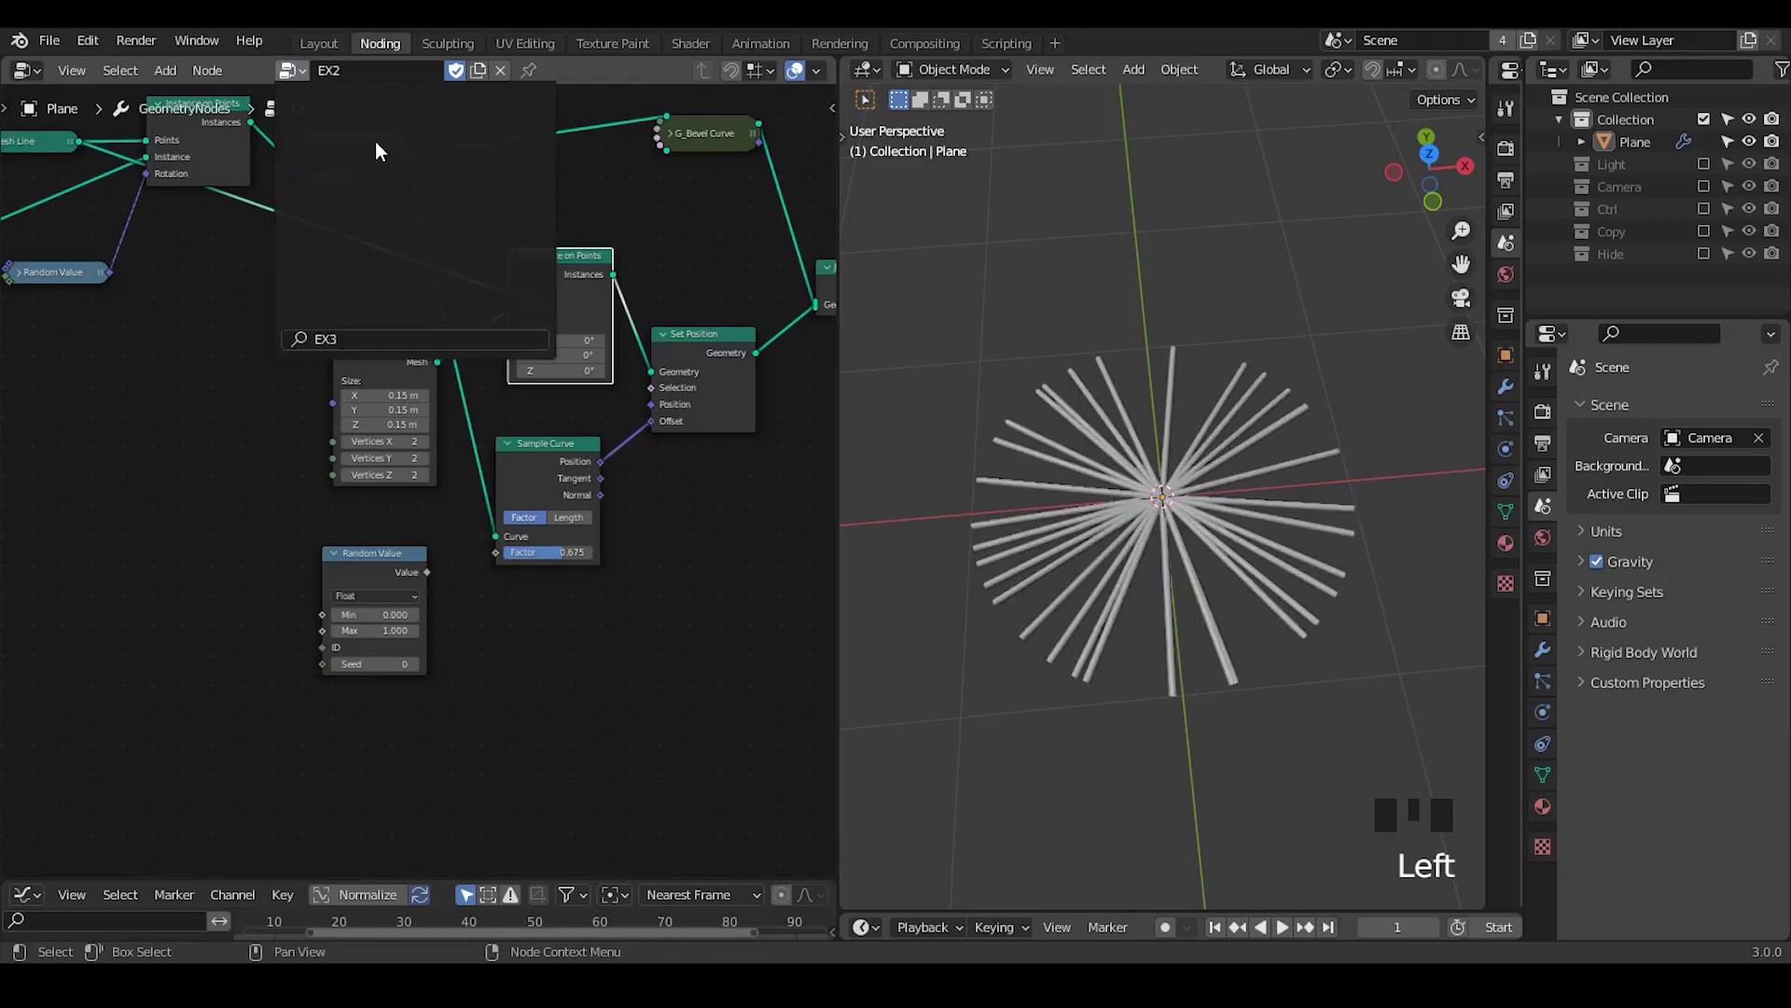
{"action": "key", "text": "x"}
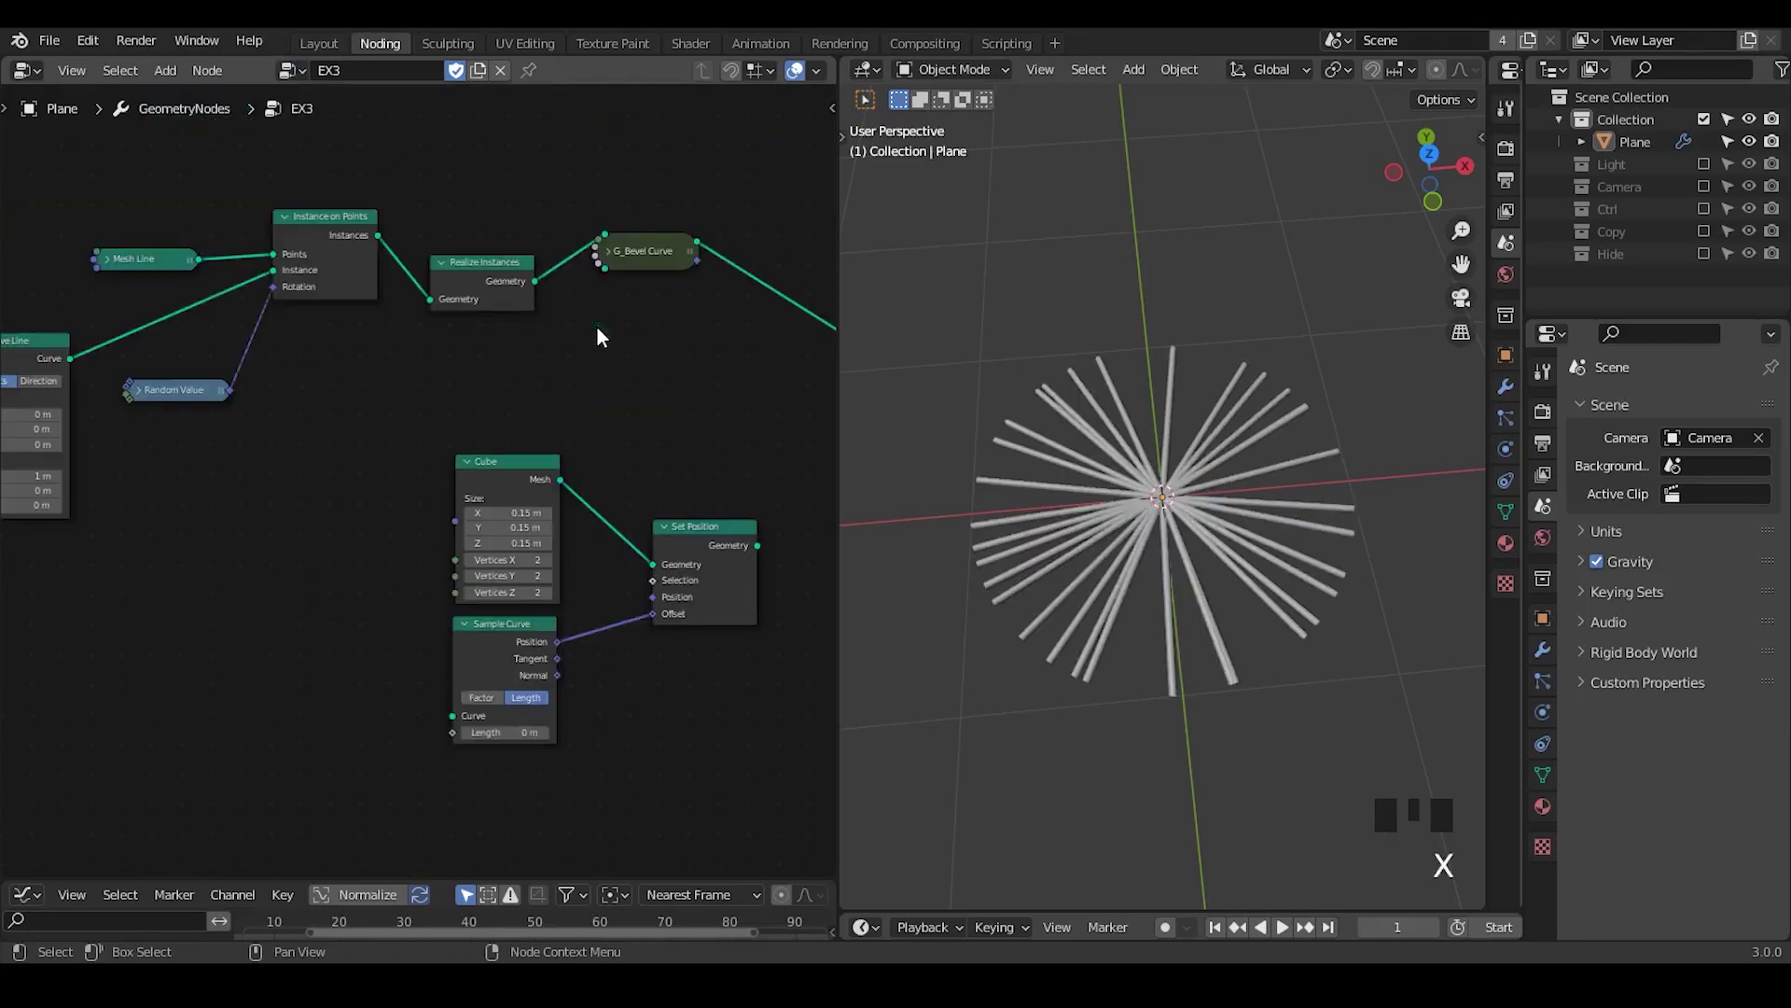
- Expand the Mesh Line node in the EX3 tree, set its Count to 5 and collapse it
{"action": "left_click", "coordinate": [109, 259]}
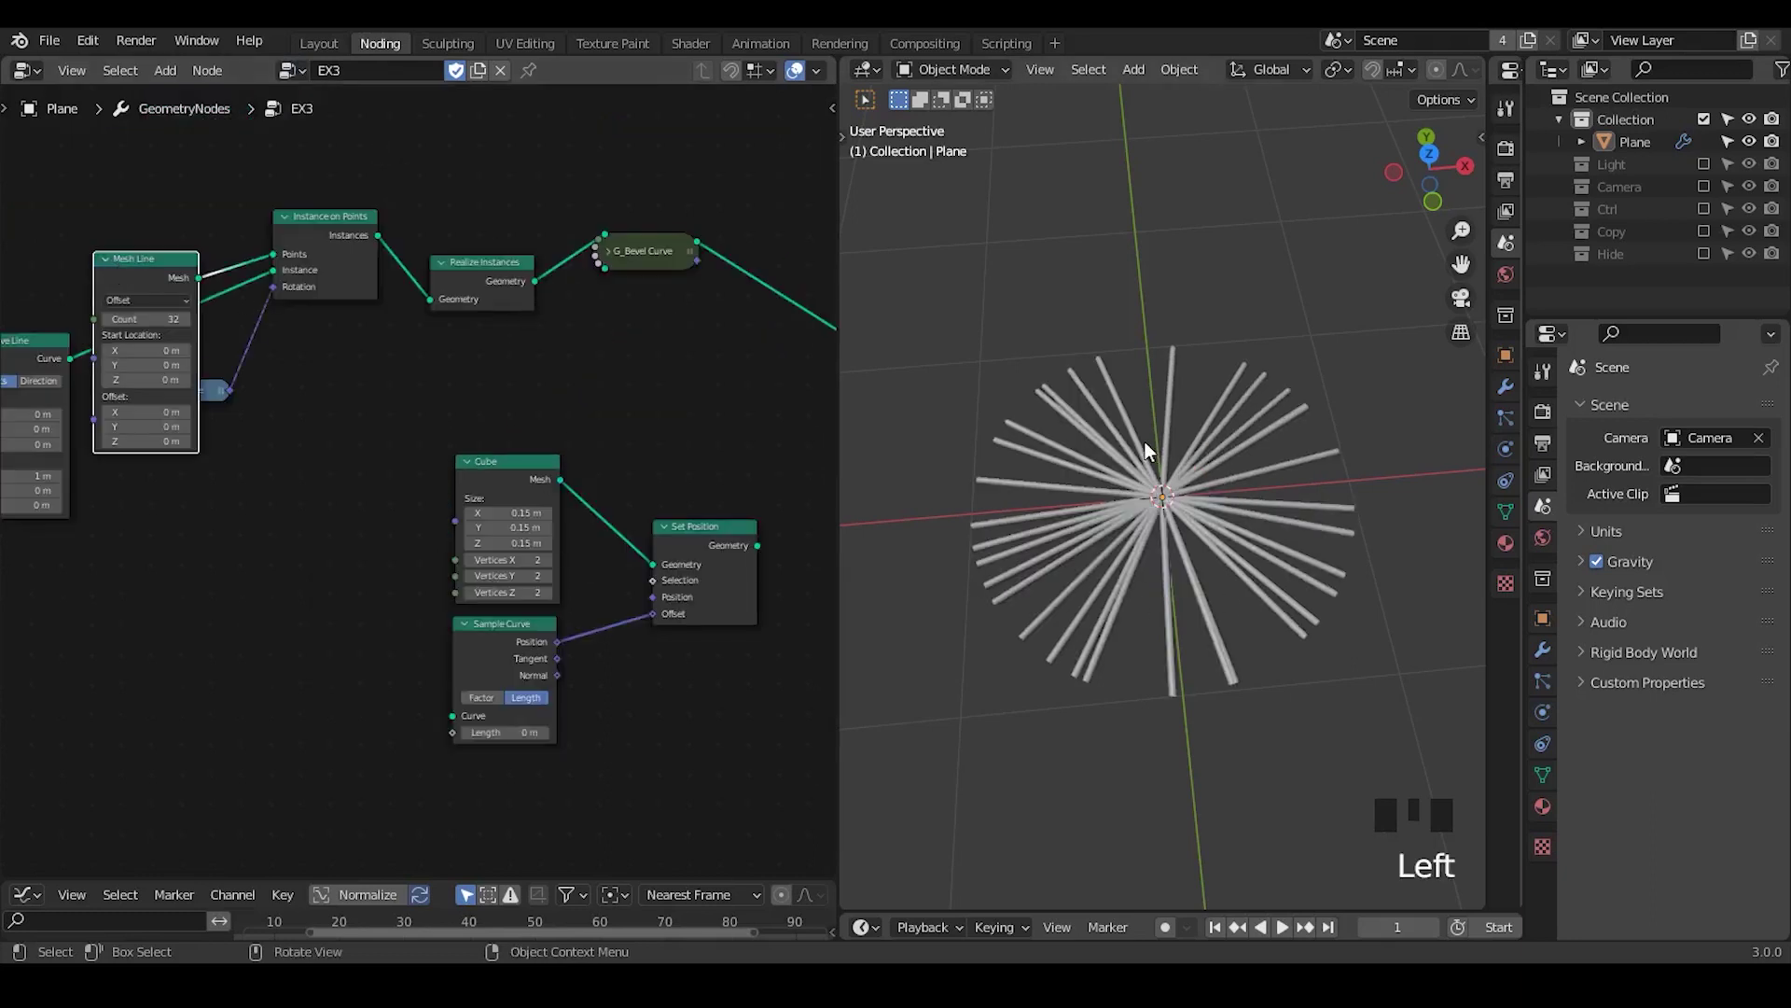
{"action": "double_click", "coordinate": [154, 319]}
{"action": "type", "text": "5"}
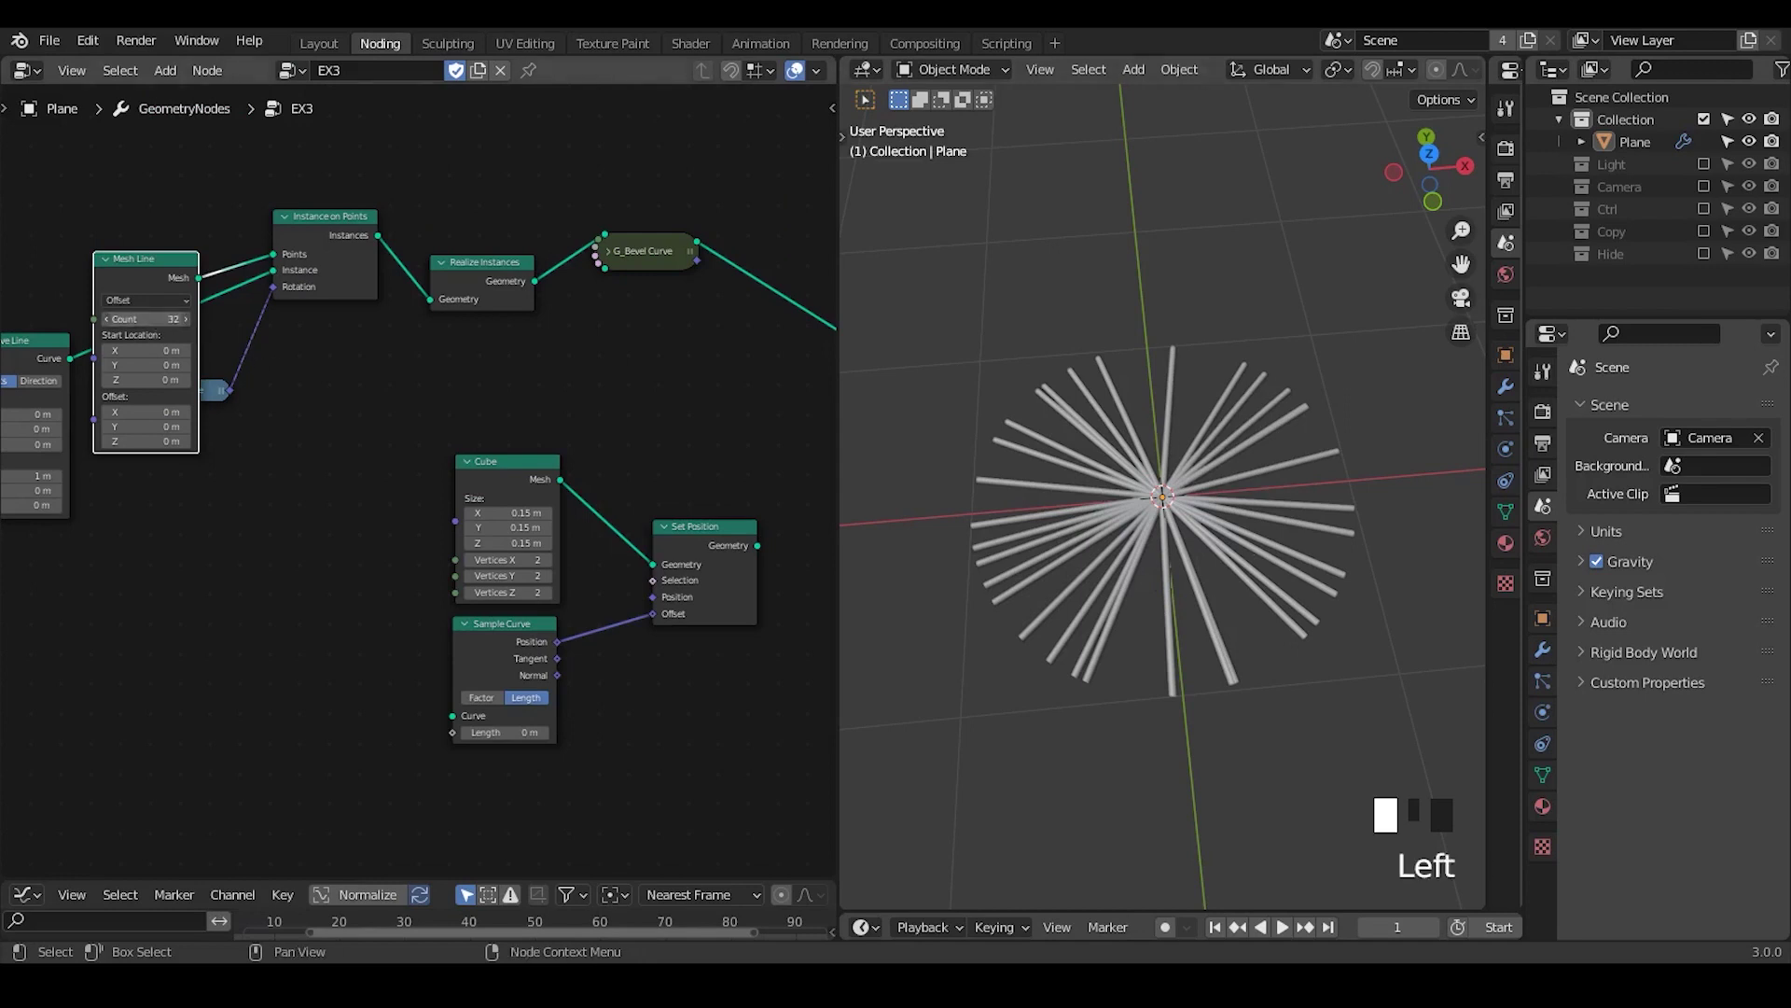
{"action": "key", "text": "Return"}
{"action": "left_click", "coordinate": [105, 261]}
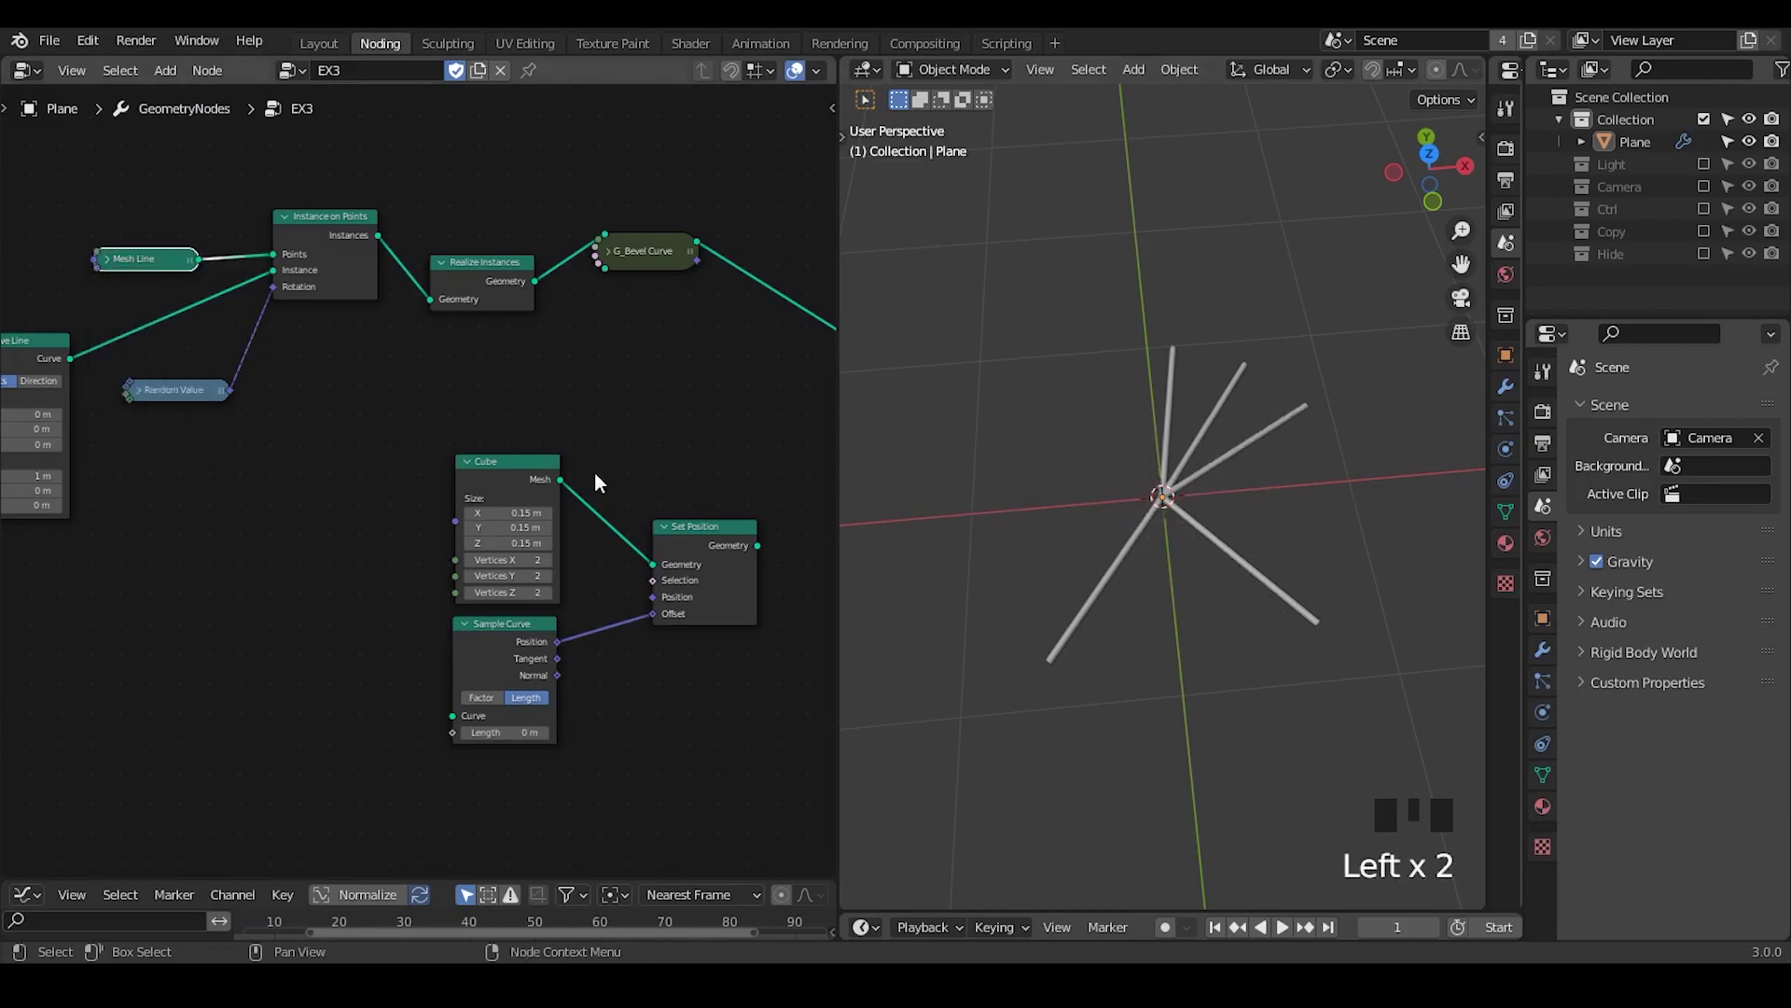
- Delete the Sample Curve and Set Position nodes, and reposition the Cube and G_Bevel Curve nodes to make room
{"action": "middle_click_drag", "start_coordinate": [595, 472], "coordinate": [432, 427]}
{"action": "left_click", "coordinate": [331, 600]}
{"action": "left_click", "coordinate": [521, 511], "text": "shift"}
{"action": "key", "text": "x"}
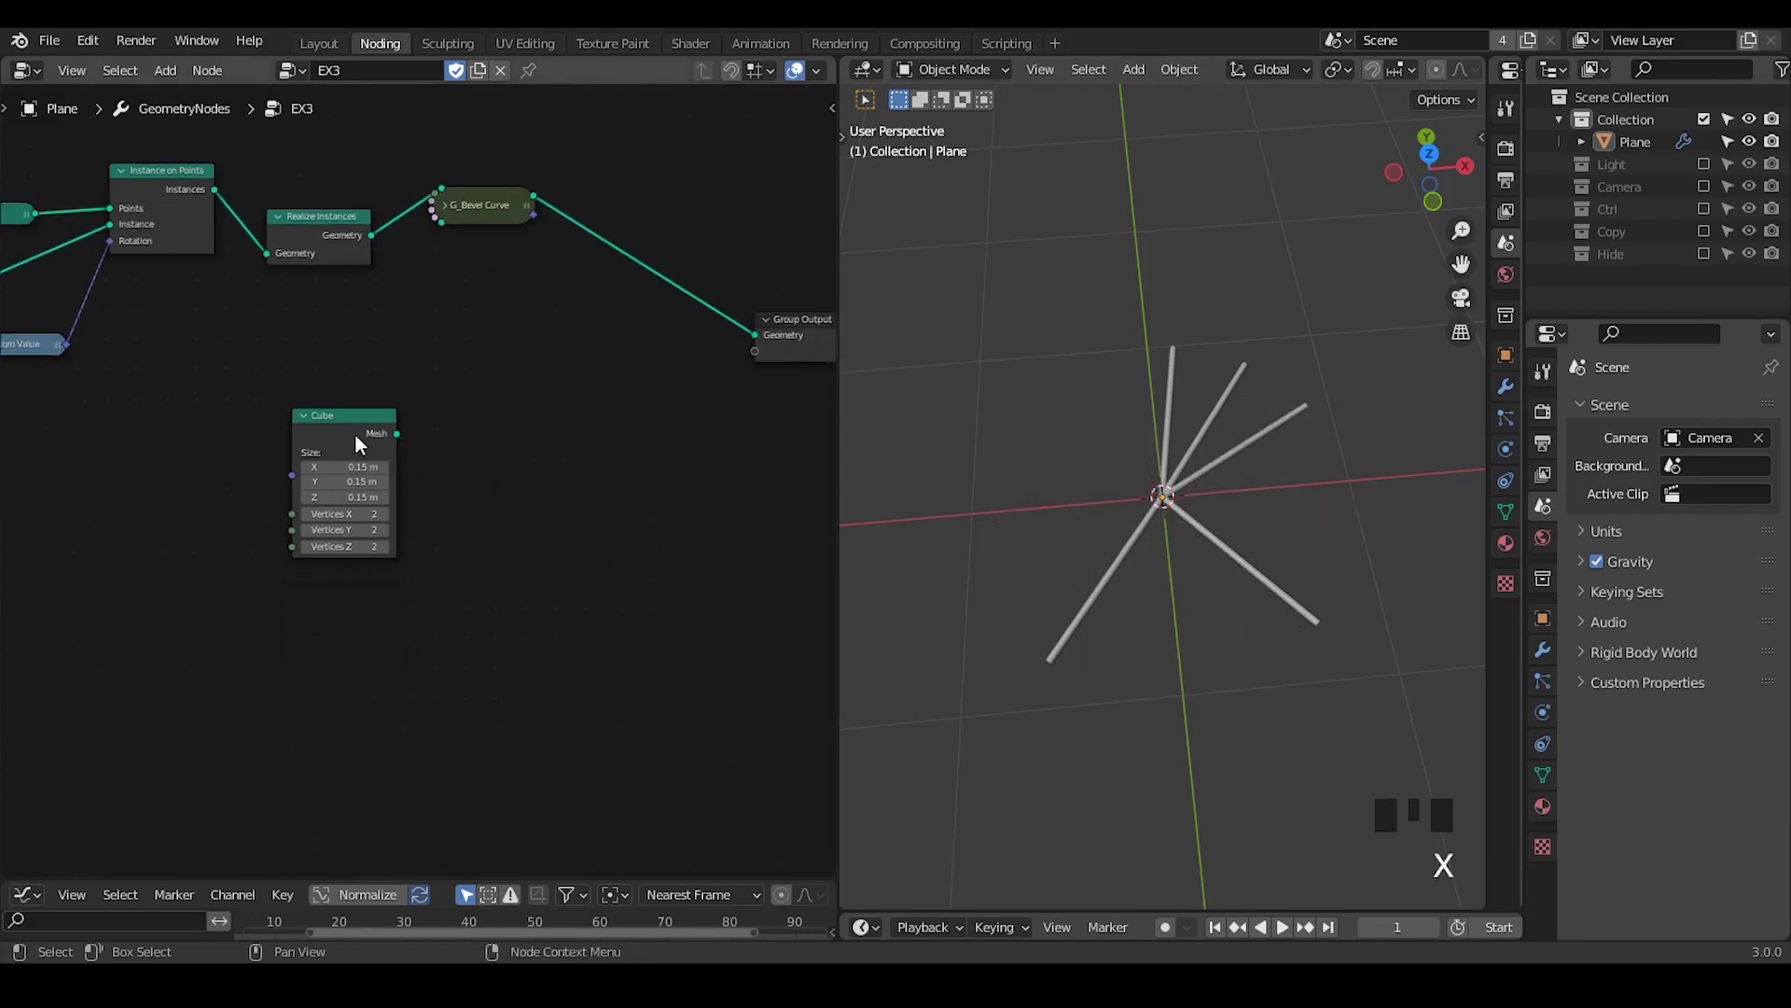
{"action": "left_click_drag", "start_coordinate": [347, 434], "coordinate": [381, 345]}
{"action": "left_click_drag", "start_coordinate": [463, 201], "coordinate": [545, 203]}
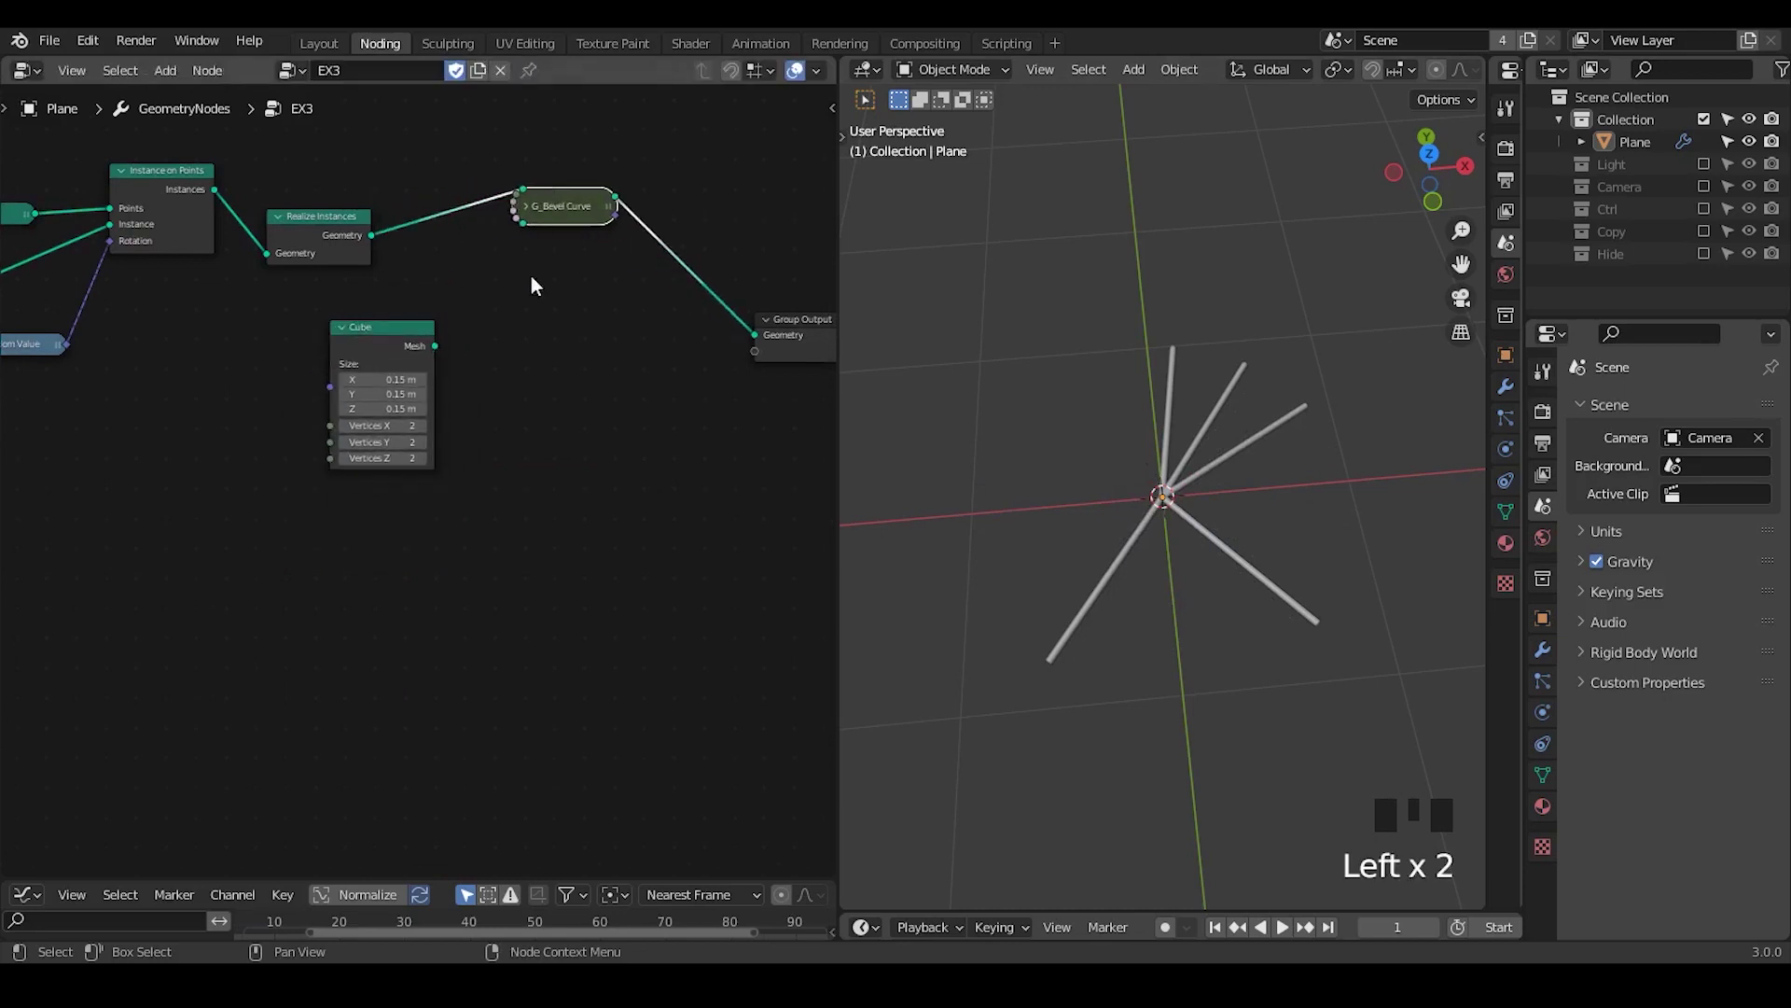
- Add an Endpoint Selection node beneath the curve chain and move the Cube node below it
{"action": "key", "text": "ctrl+a"}
{"action": "type", "text": "endp"}
{"action": "key", "text": "Return"}
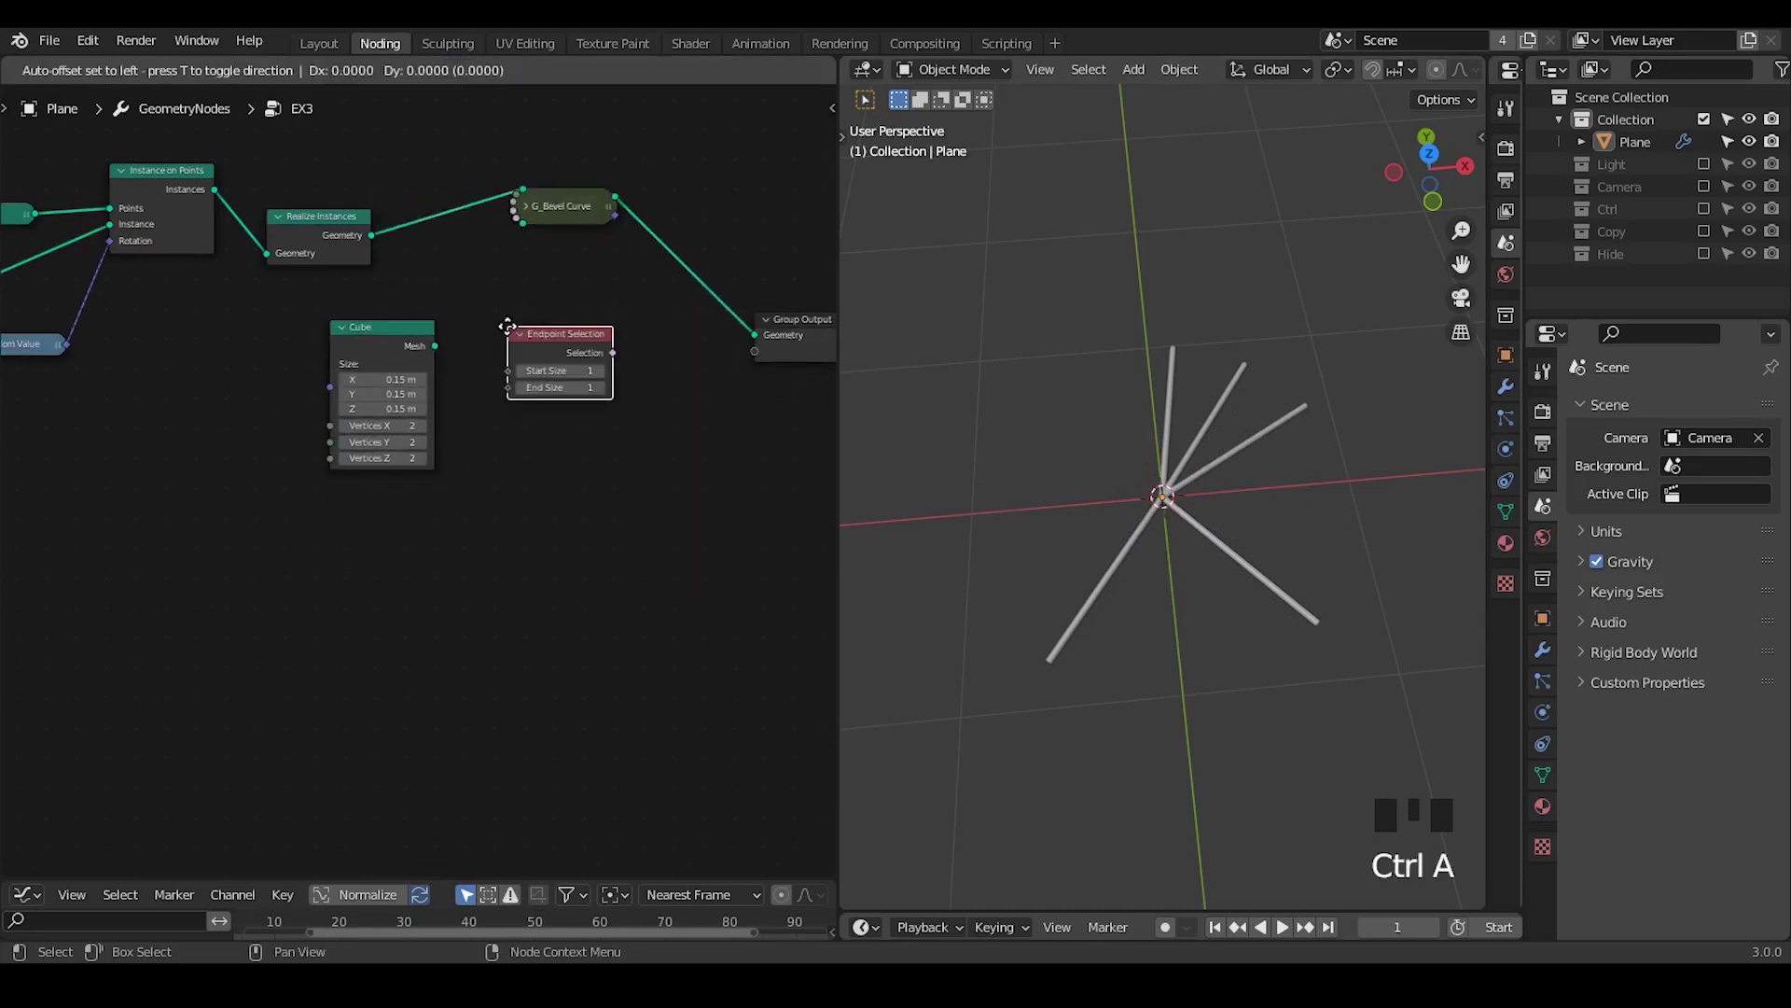
{"action": "left_click", "coordinate": [510, 328]}
{"action": "middle_click_drag", "start_coordinate": [581, 486], "coordinate": [575, 390], "text": "ctrl"}
{"action": "left_click", "coordinate": [615, 291]}
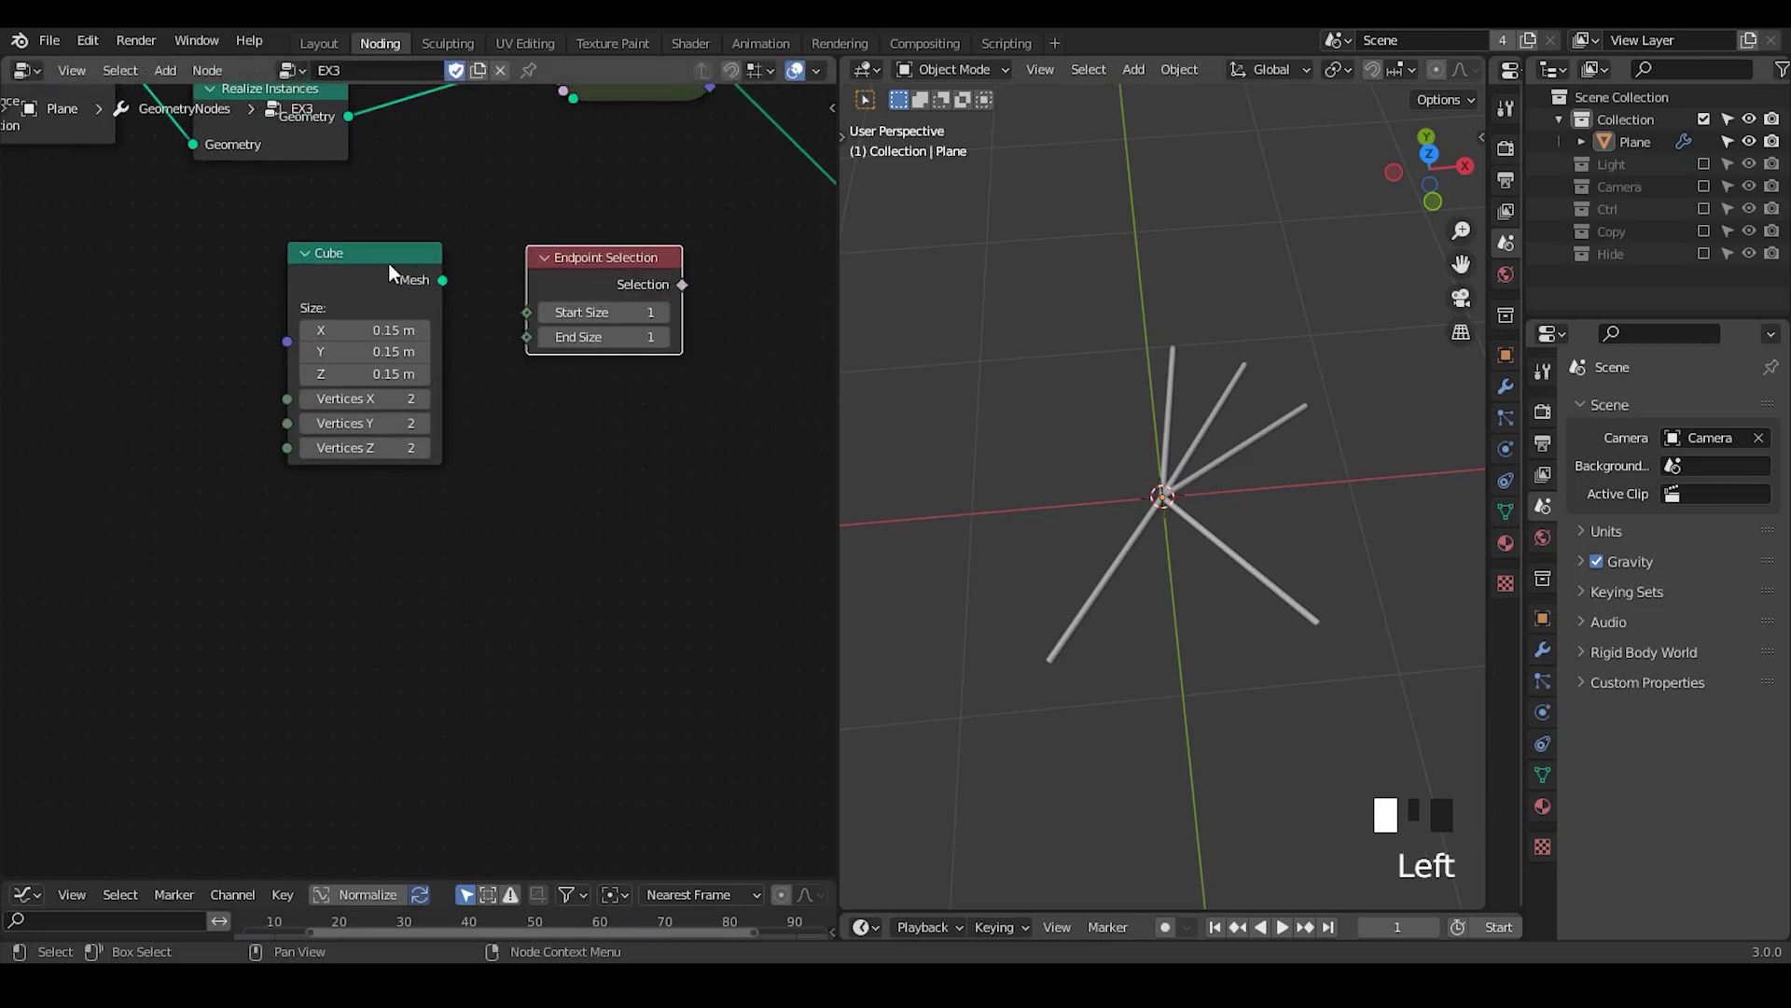
{"action": "left_click_drag", "start_coordinate": [389, 271], "coordinate": [284, 463]}
{"action": "left_click_drag", "start_coordinate": [588, 267], "coordinate": [446, 266]}
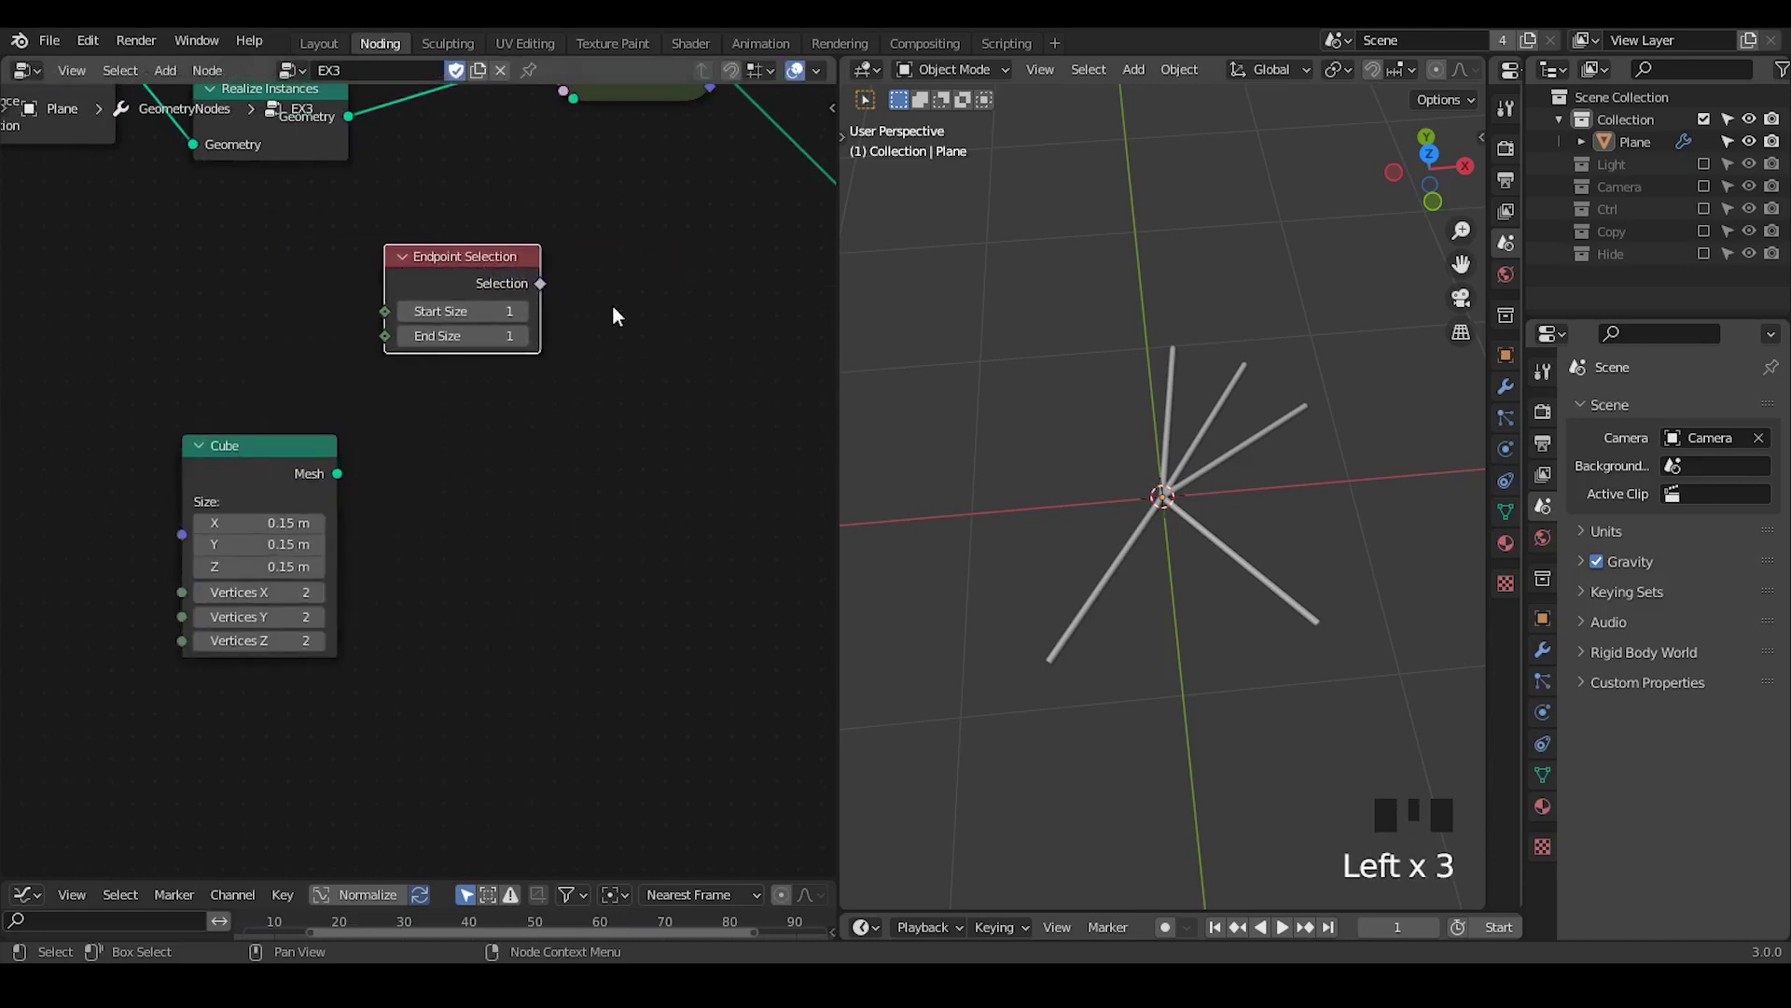
{"action": "middle_click_drag", "start_coordinate": [652, 369], "coordinate": [367, 532]}
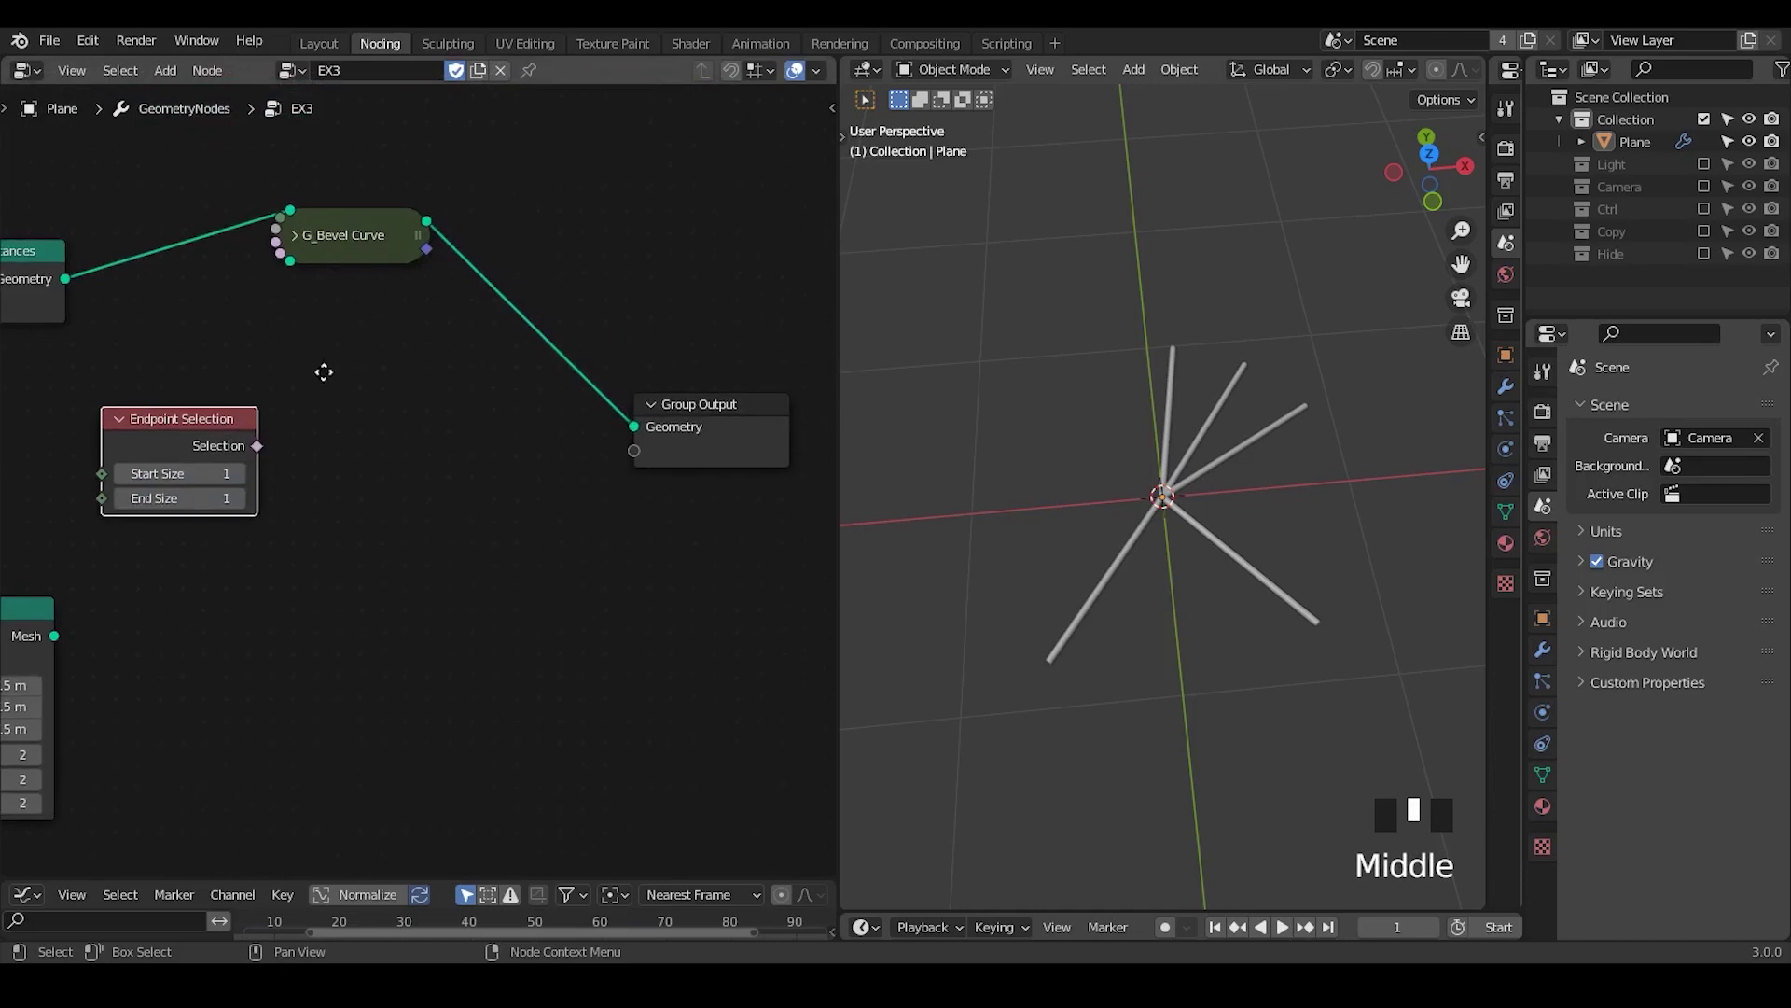
- Insert a Join Geometry node between G_Bevel Curve and Group Output, and link the Realize Instances geometry into it
{"action": "middle_click_drag", "start_coordinate": [324, 372], "coordinate": [467, 355]}
{"action": "key", "text": "ctrl+a"}
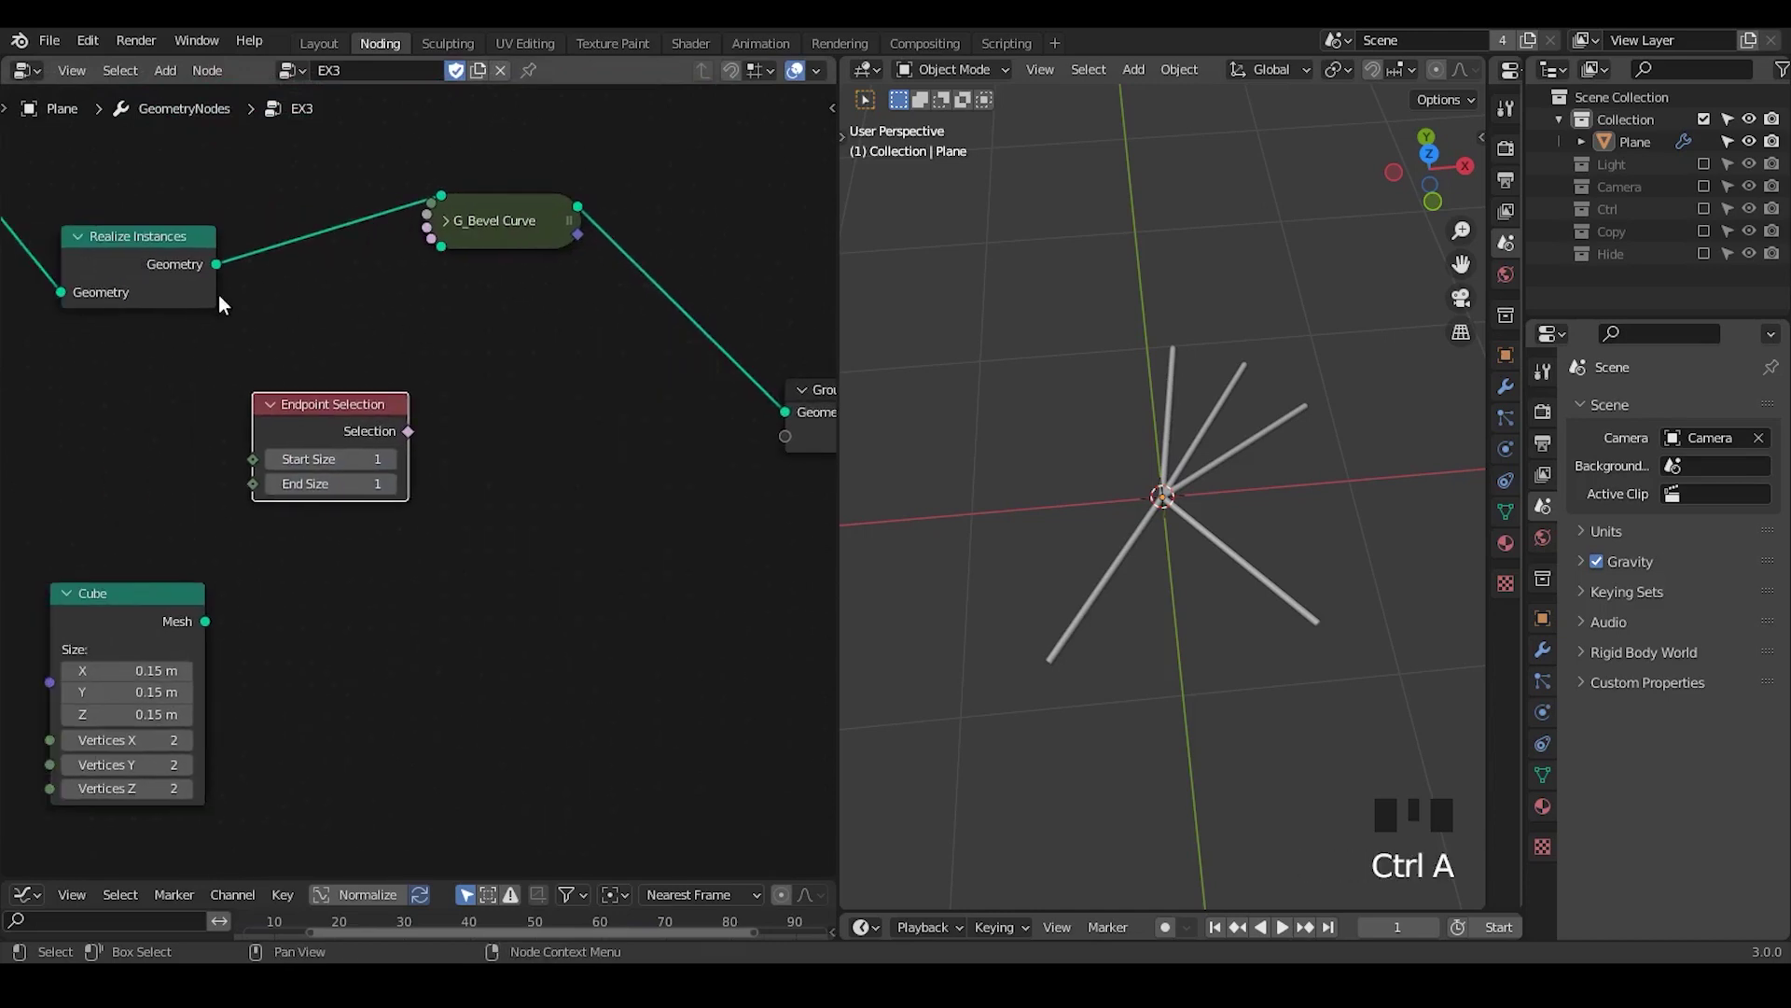
{"action": "key", "text": "ctrl+a"}
{"action": "type", "text": "join"}
{"action": "key", "text": "Down"}
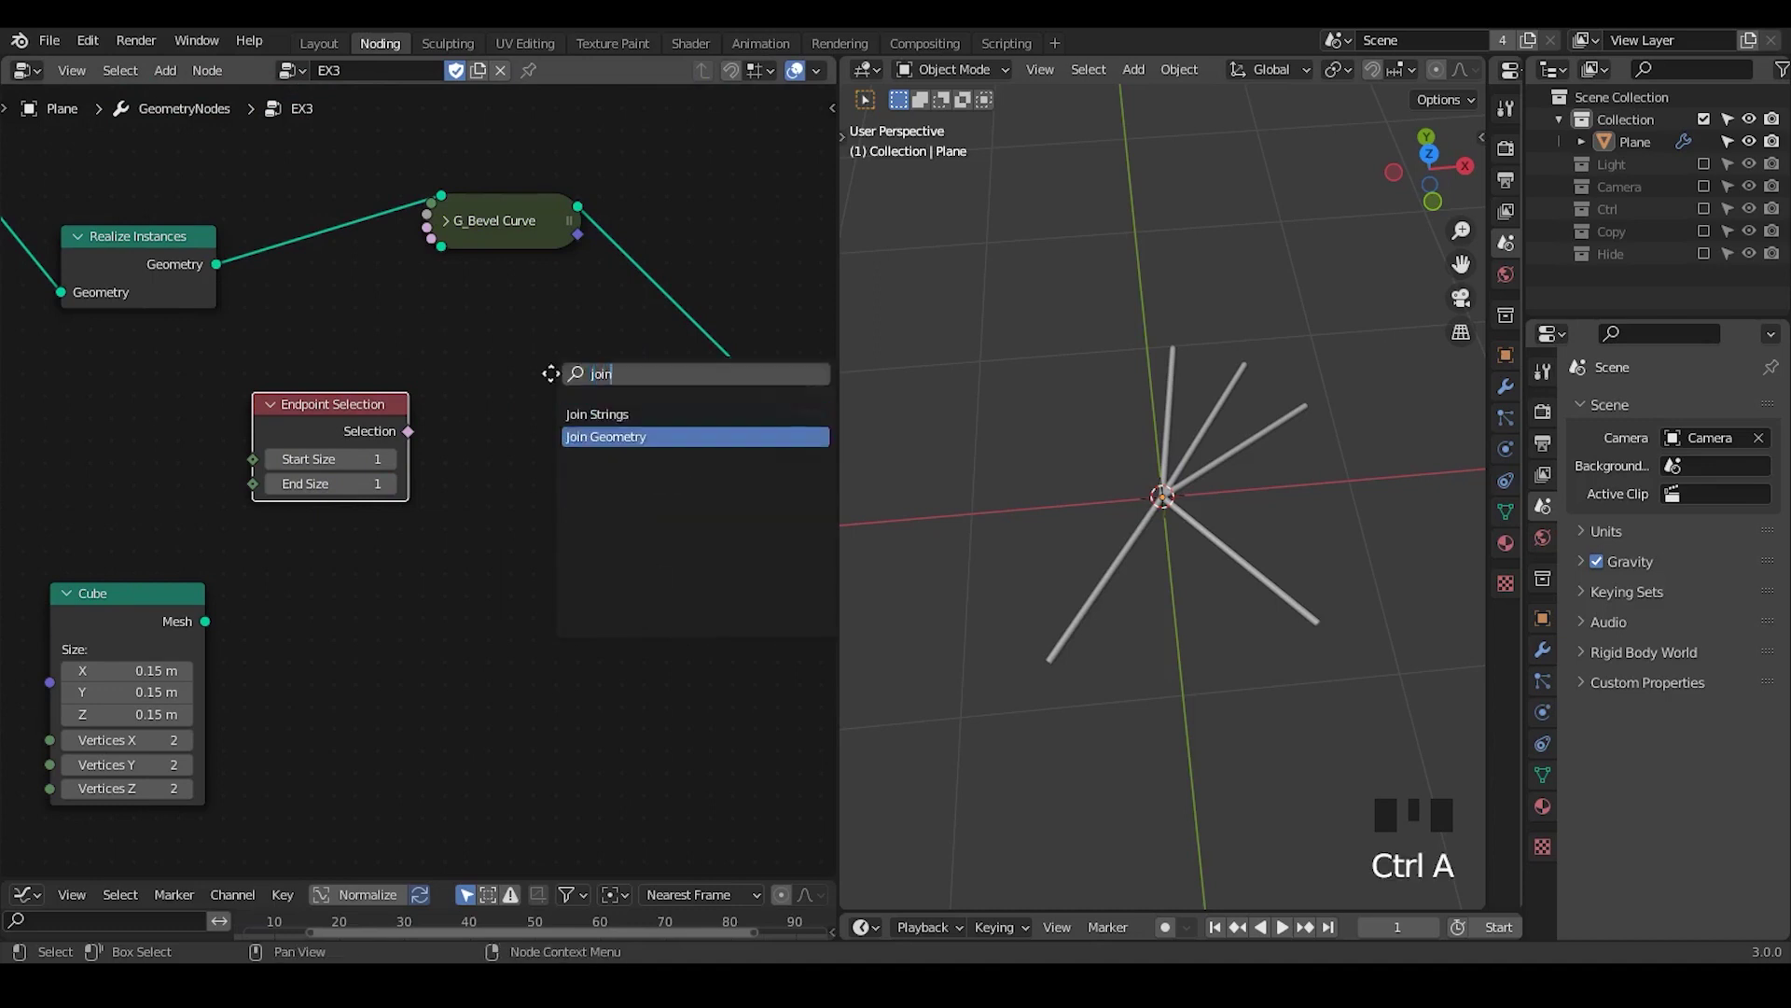
{"action": "key", "text": "Return"}
{"action": "left_click", "coordinate": [544, 304]}
{"action": "left_click_drag", "start_coordinate": [86, 264], "coordinate": [540, 377]}
- Insert an Instance on Points node on the link from Realize Instances to Join Geometry, and feed the Cube's mesh into its Instance input
{"action": "middle_click_drag", "start_coordinate": [440, 506], "coordinate": [664, 456]}
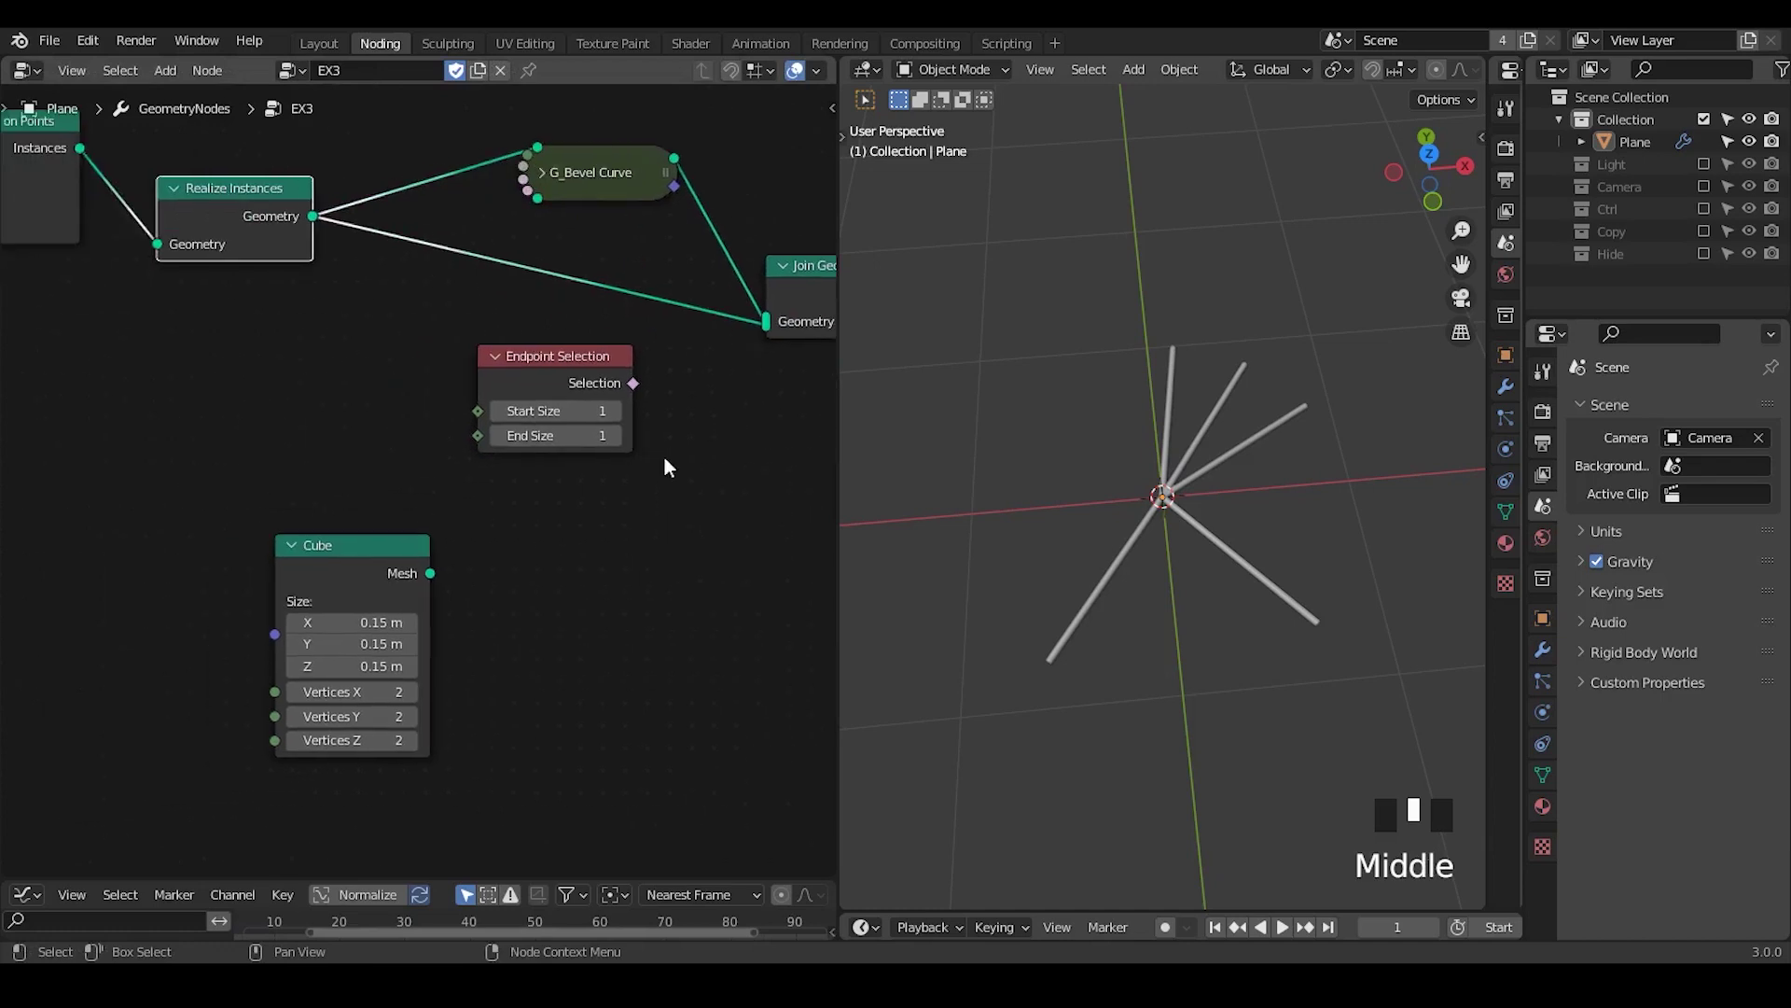
{"action": "left_click", "coordinate": [531, 354]}
{"action": "left_click_drag", "start_coordinate": [531, 354], "coordinate": [224, 388]}
{"action": "key", "text": "ctrl+a"}
{"action": "type", "text": "point insta"}
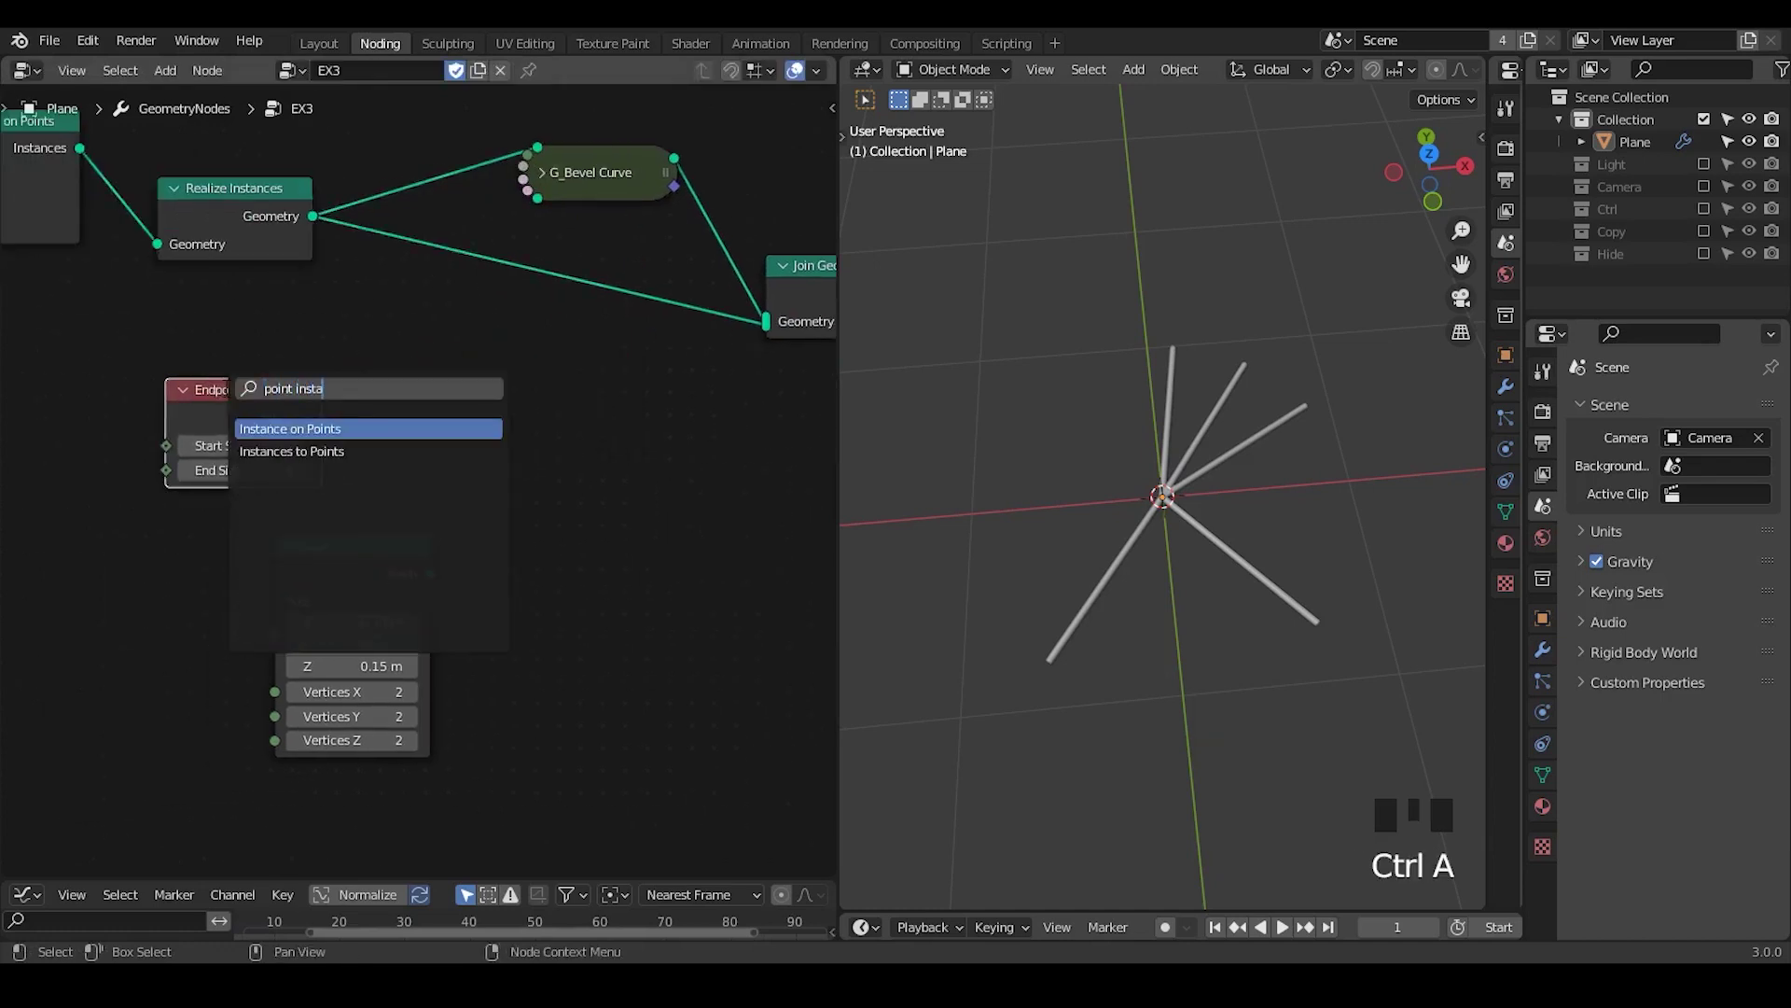
{"action": "key", "text": "Return"}
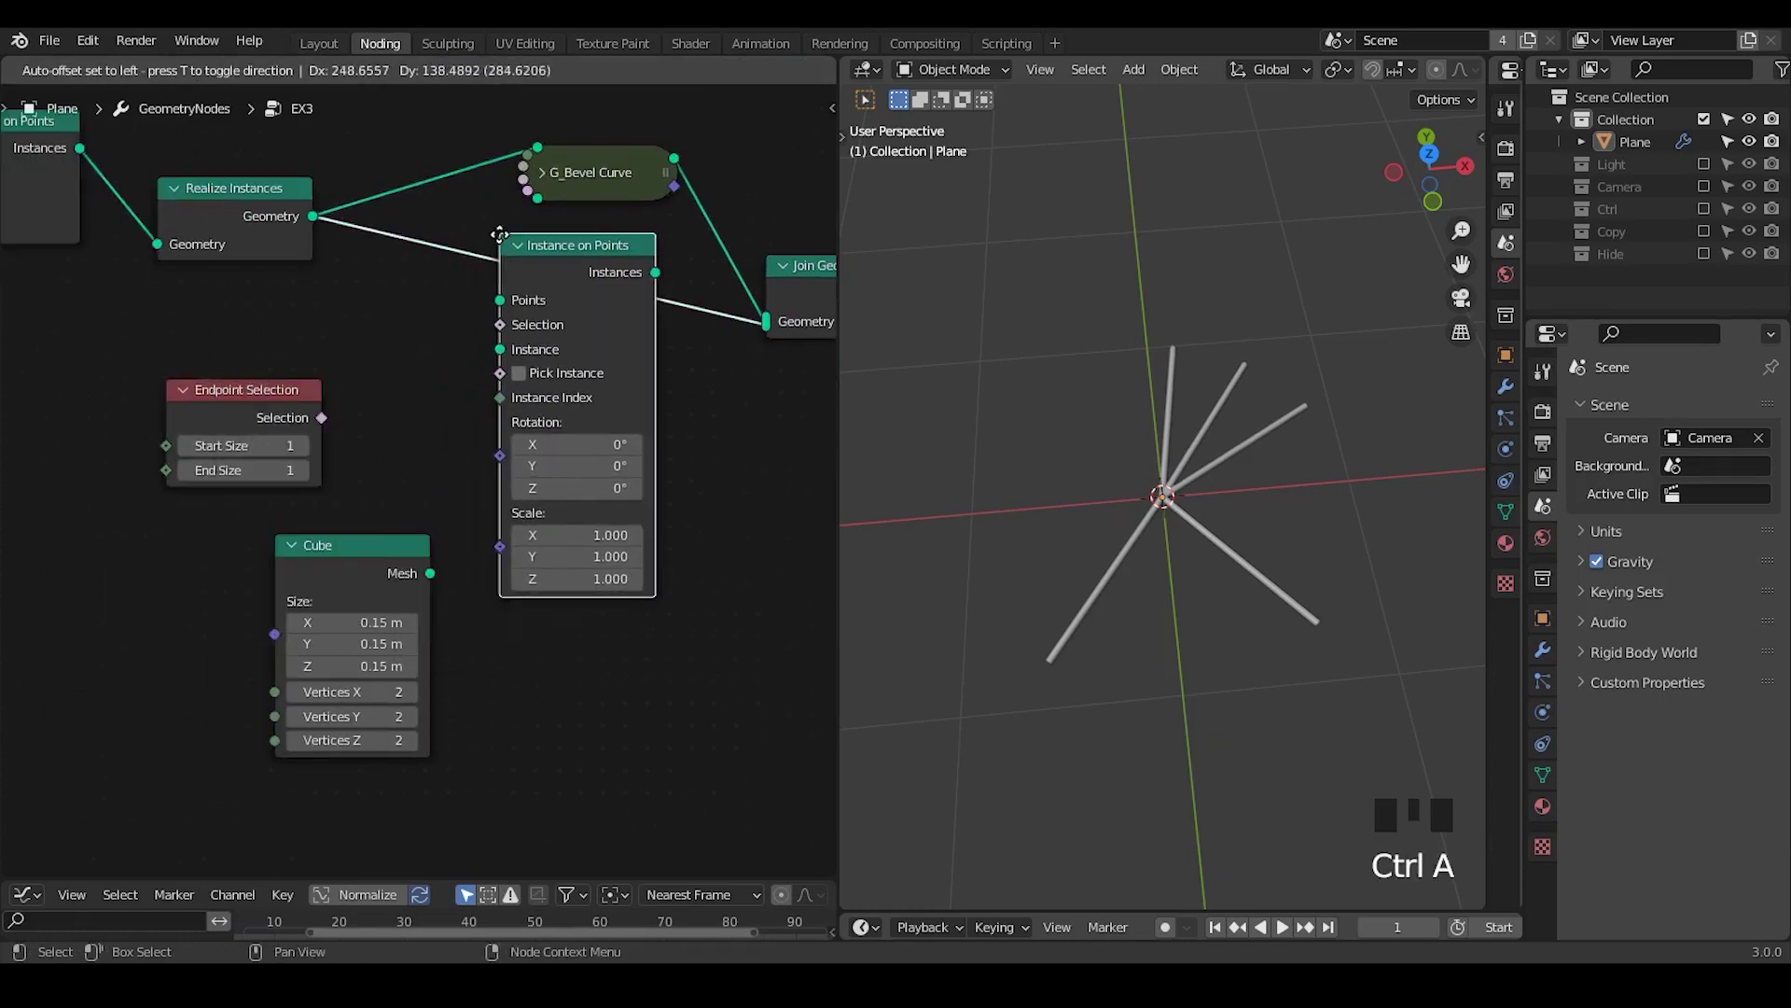
{"action": "left_click", "coordinate": [575, 269]}
{"action": "left_click_drag", "start_coordinate": [326, 594], "coordinate": [255, 569]}
{"action": "left_click_drag", "start_coordinate": [359, 547], "coordinate": [506, 344]}
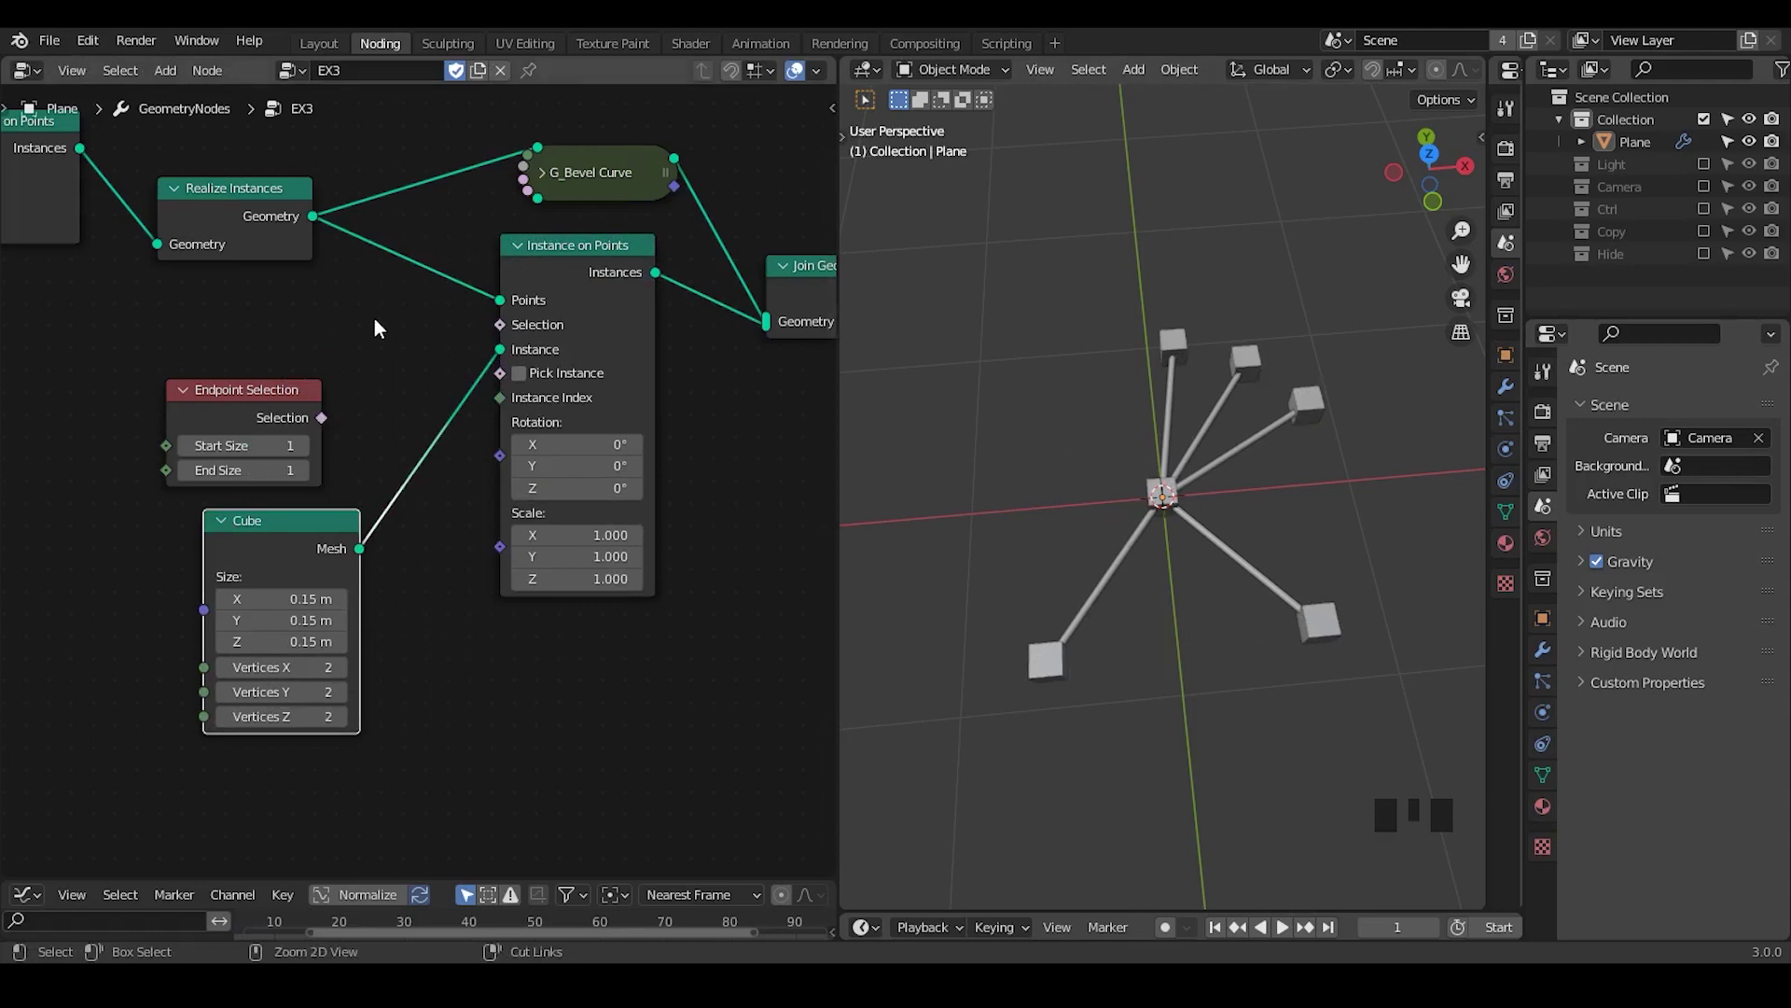
- Add a reroute point joining the two Realize Instances output links and place it before G_Bevel Curve
{"action": "right_click_drag", "start_coordinate": [359, 153], "coordinate": [378, 315], "text": "shift"}
{"action": "key", "text": "g"}
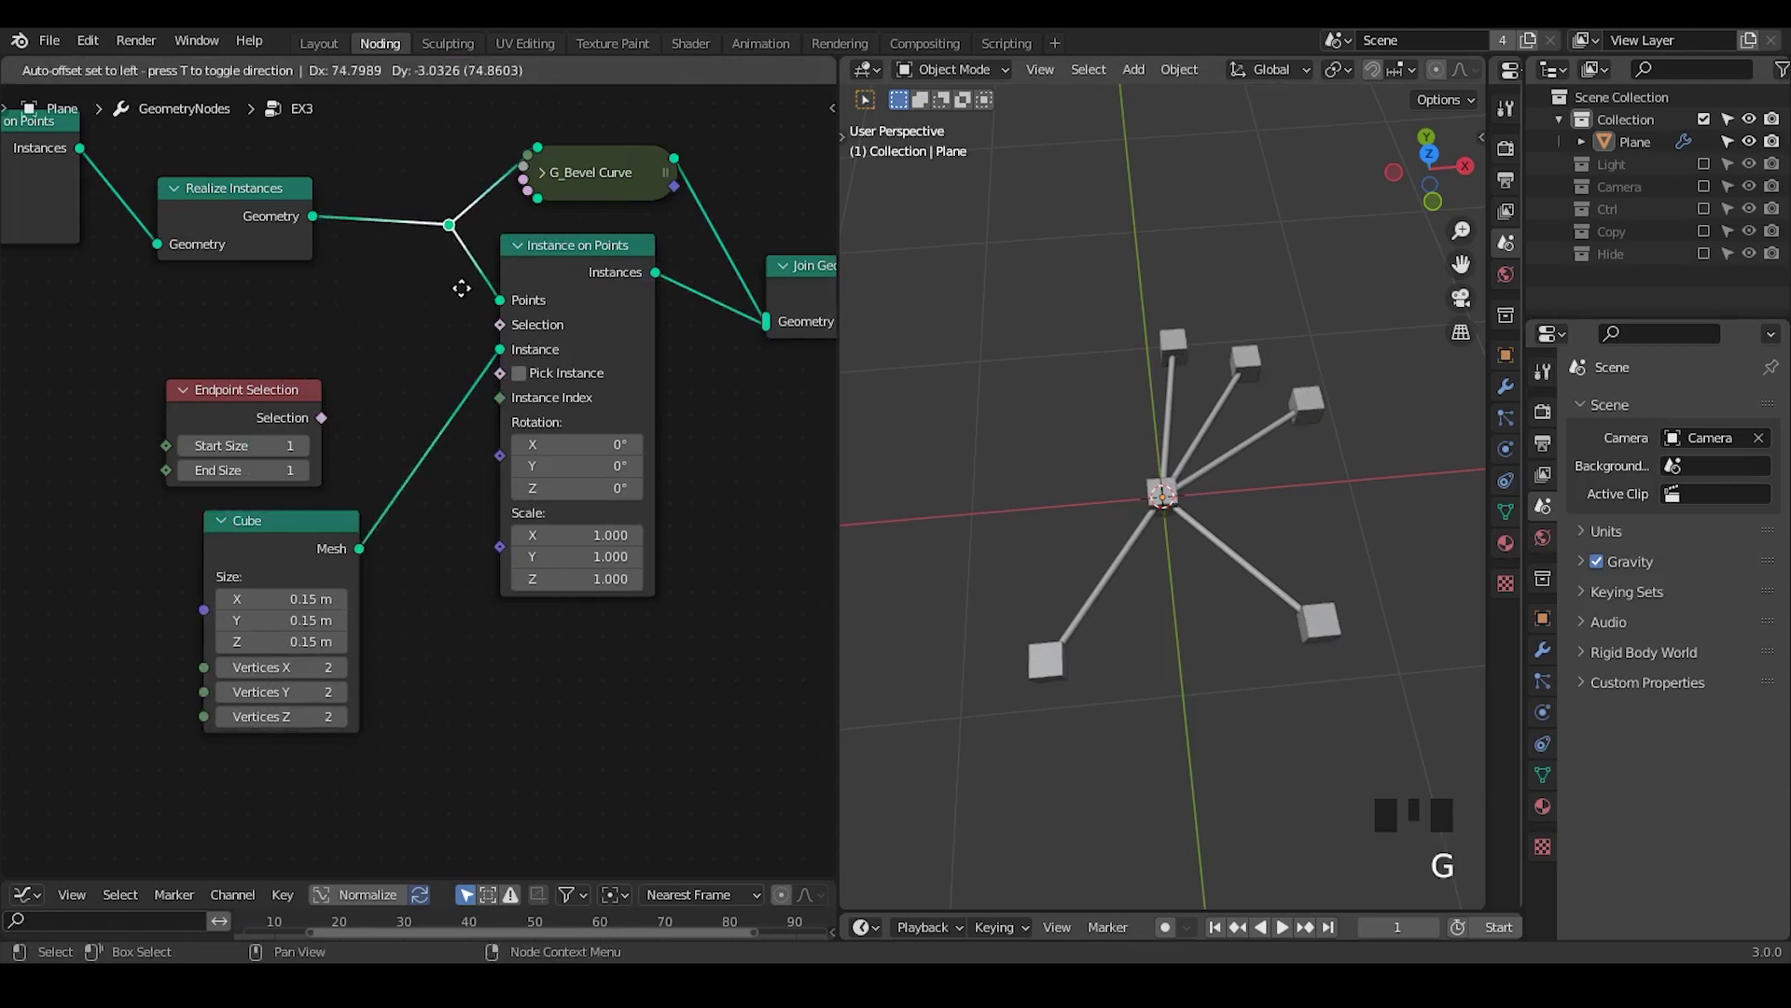
{"action": "left_click", "coordinate": [452, 228]}
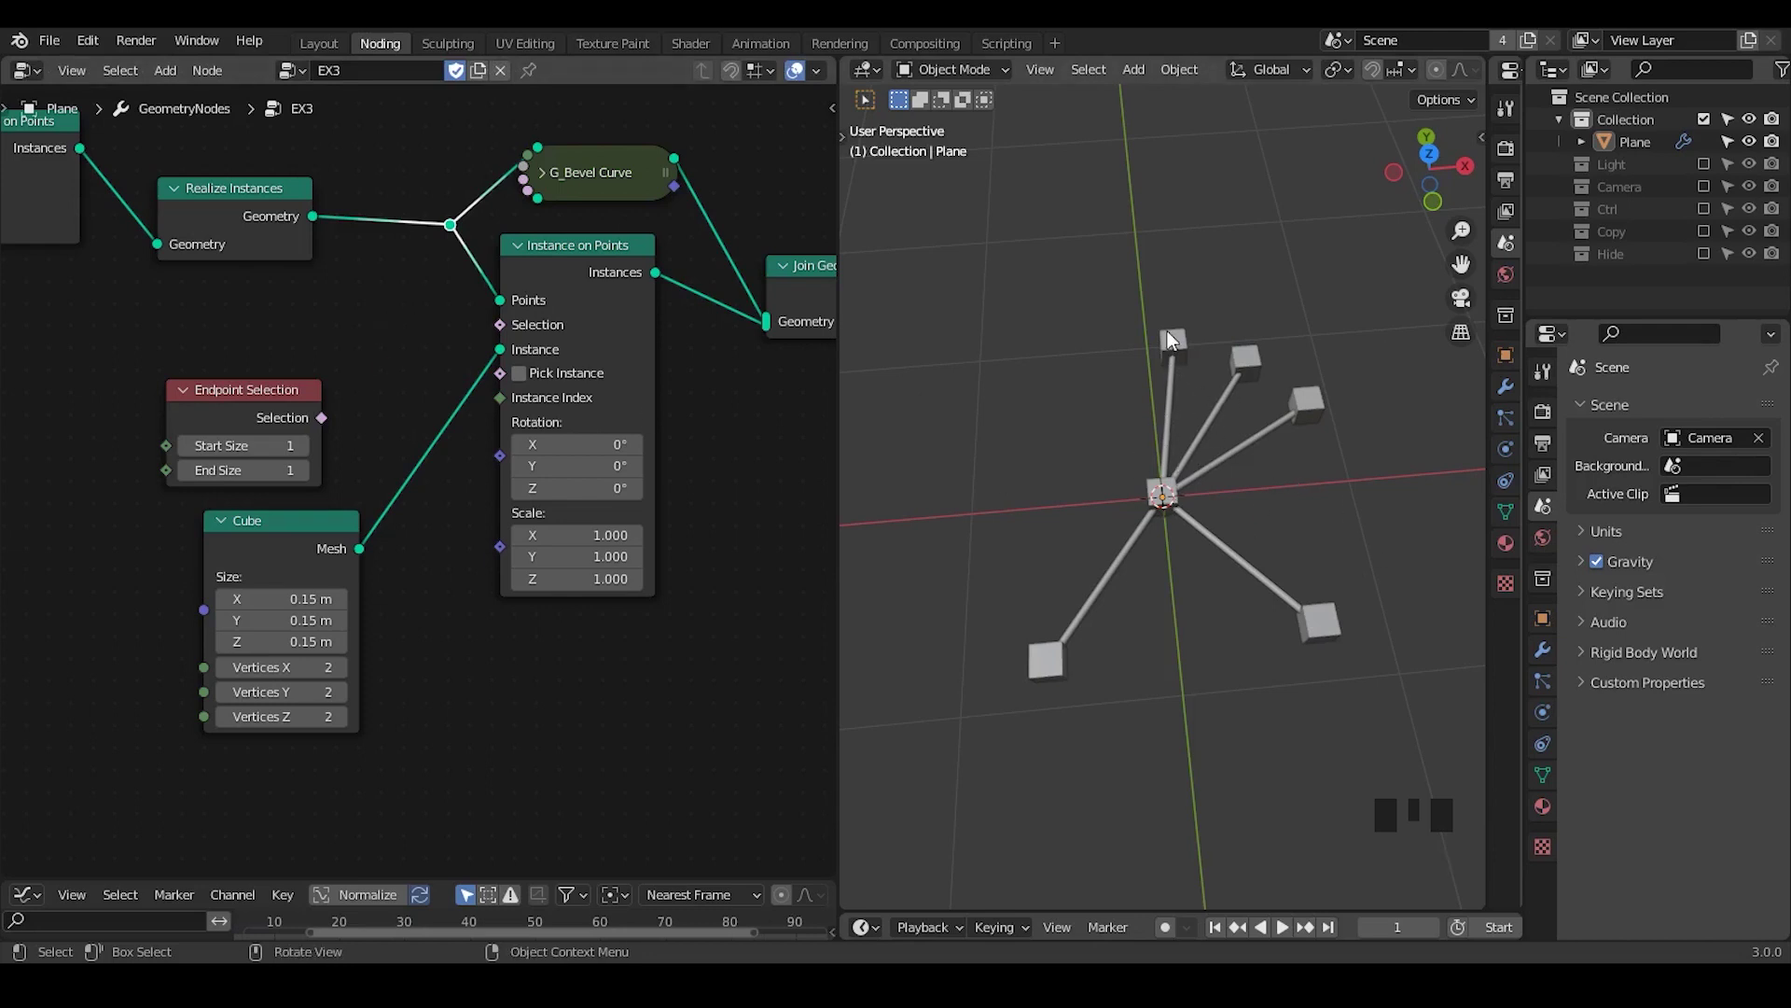
- Insert a Resample Curve node with a Count of 10 right after Realize Instances and collapse it
{"action": "key", "text": "ctrl+a"}
{"action": "type", "text": "resample"}
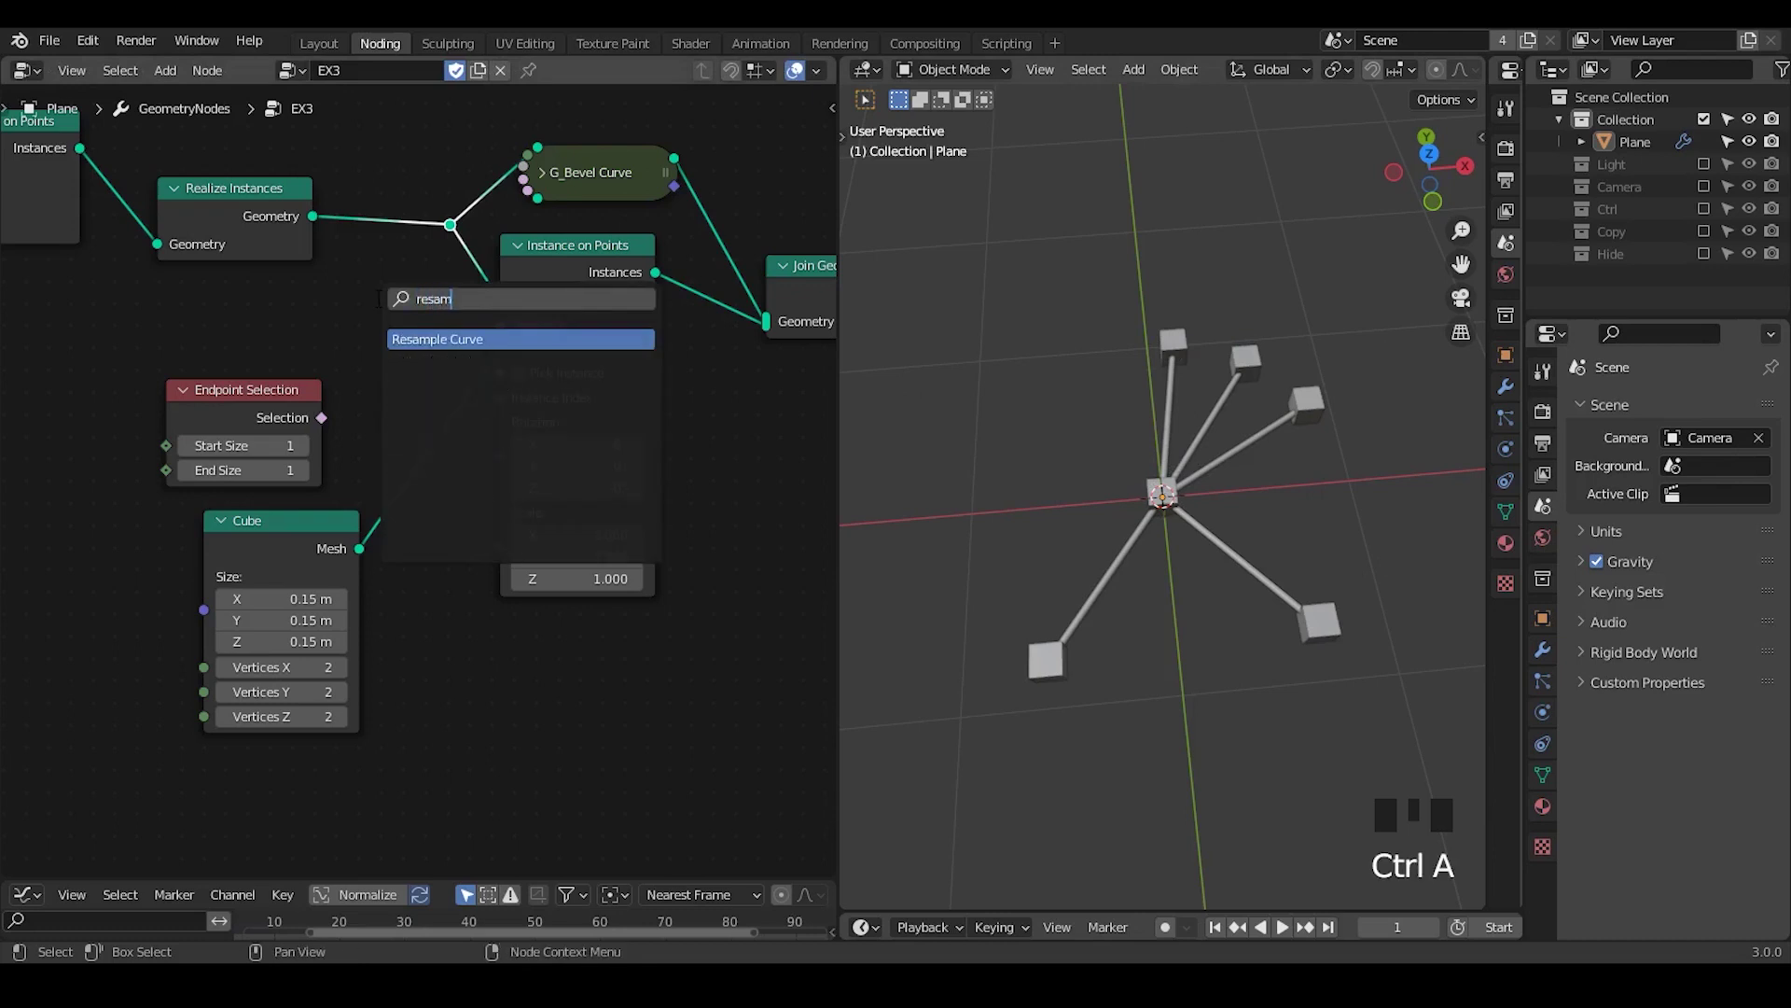
{"action": "key", "text": "Return"}
{"action": "left_click", "coordinate": [306, 188]}
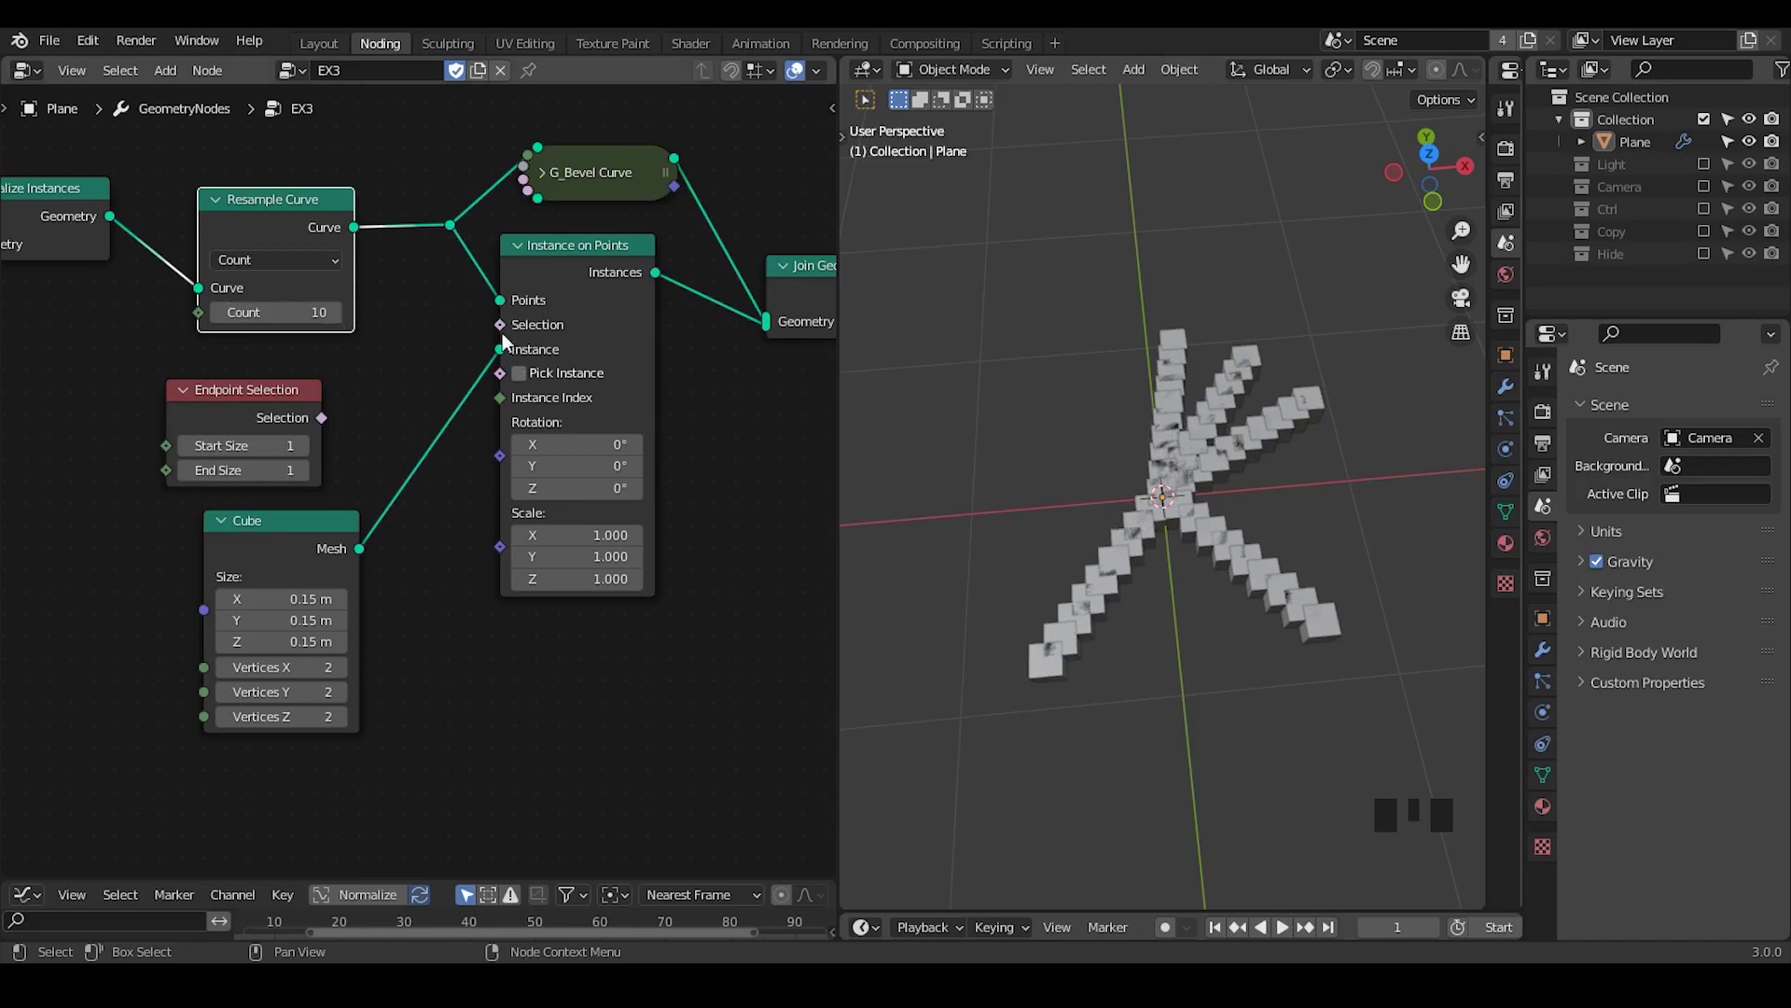
{"action": "left_click", "coordinate": [213, 198]}
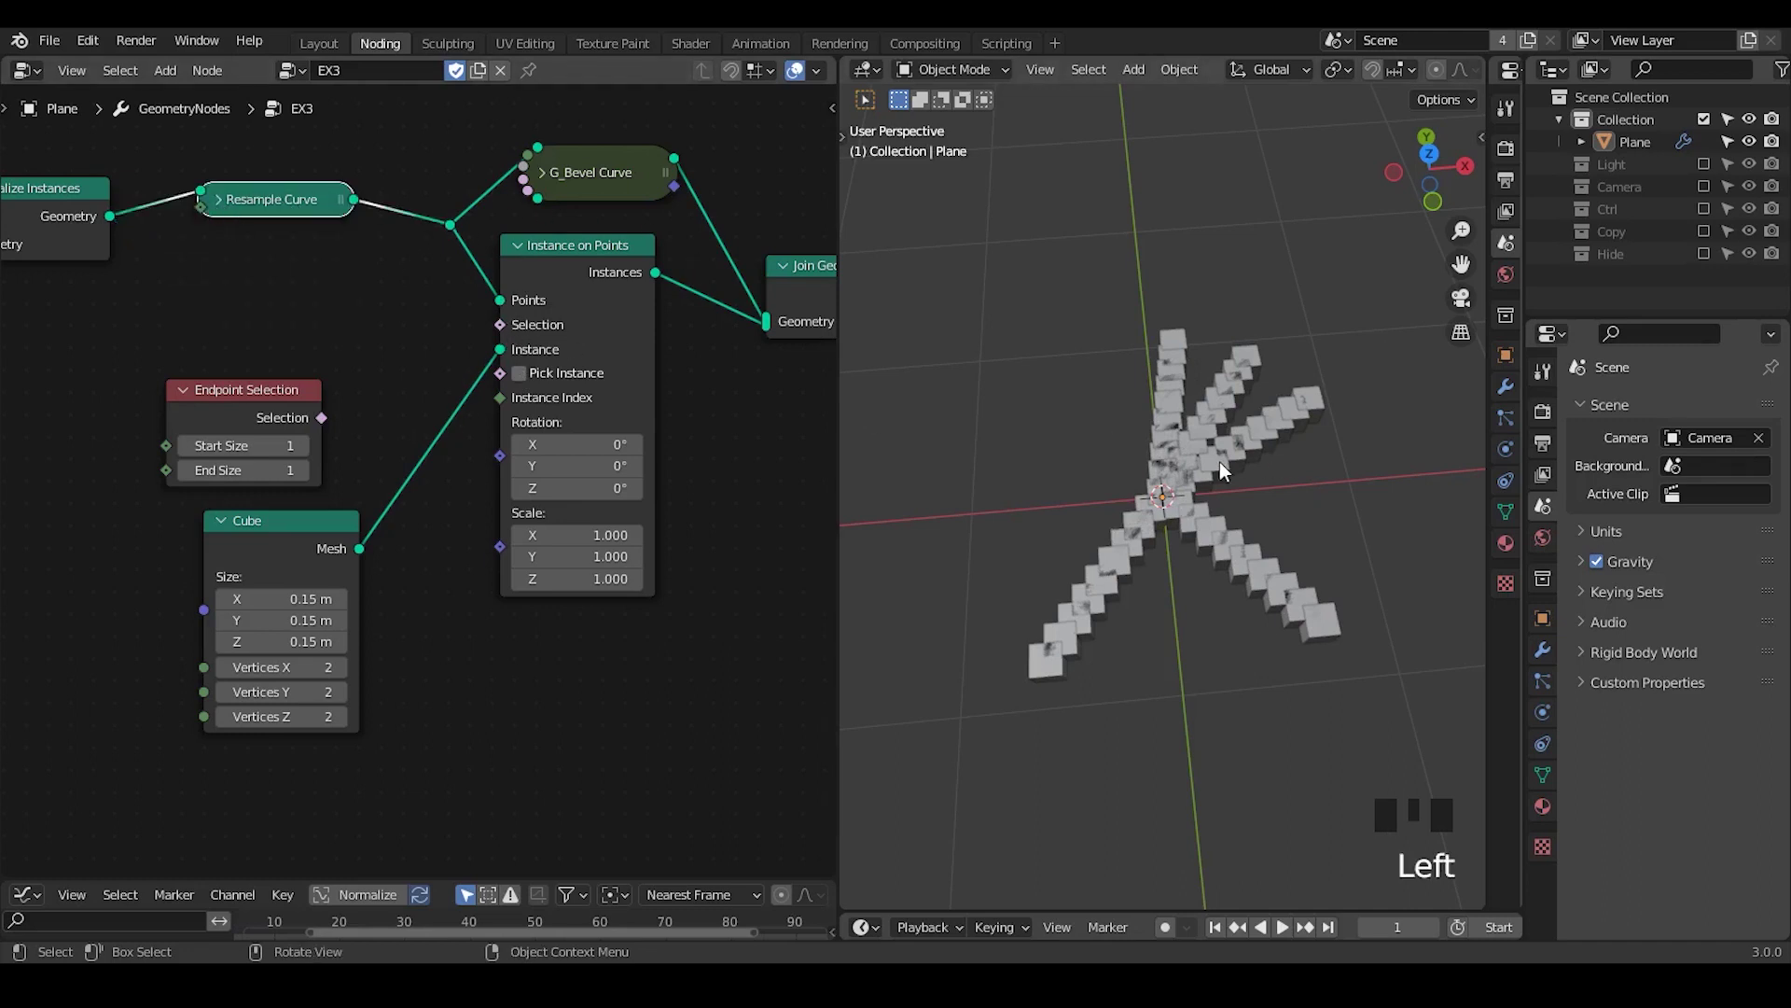
- Reposition the Endpoint Selection and Instance on Points nodes and link the endpoint Selection output to the Selection input
{"action": "left_click_drag", "start_coordinate": [266, 411], "coordinate": [279, 385]}
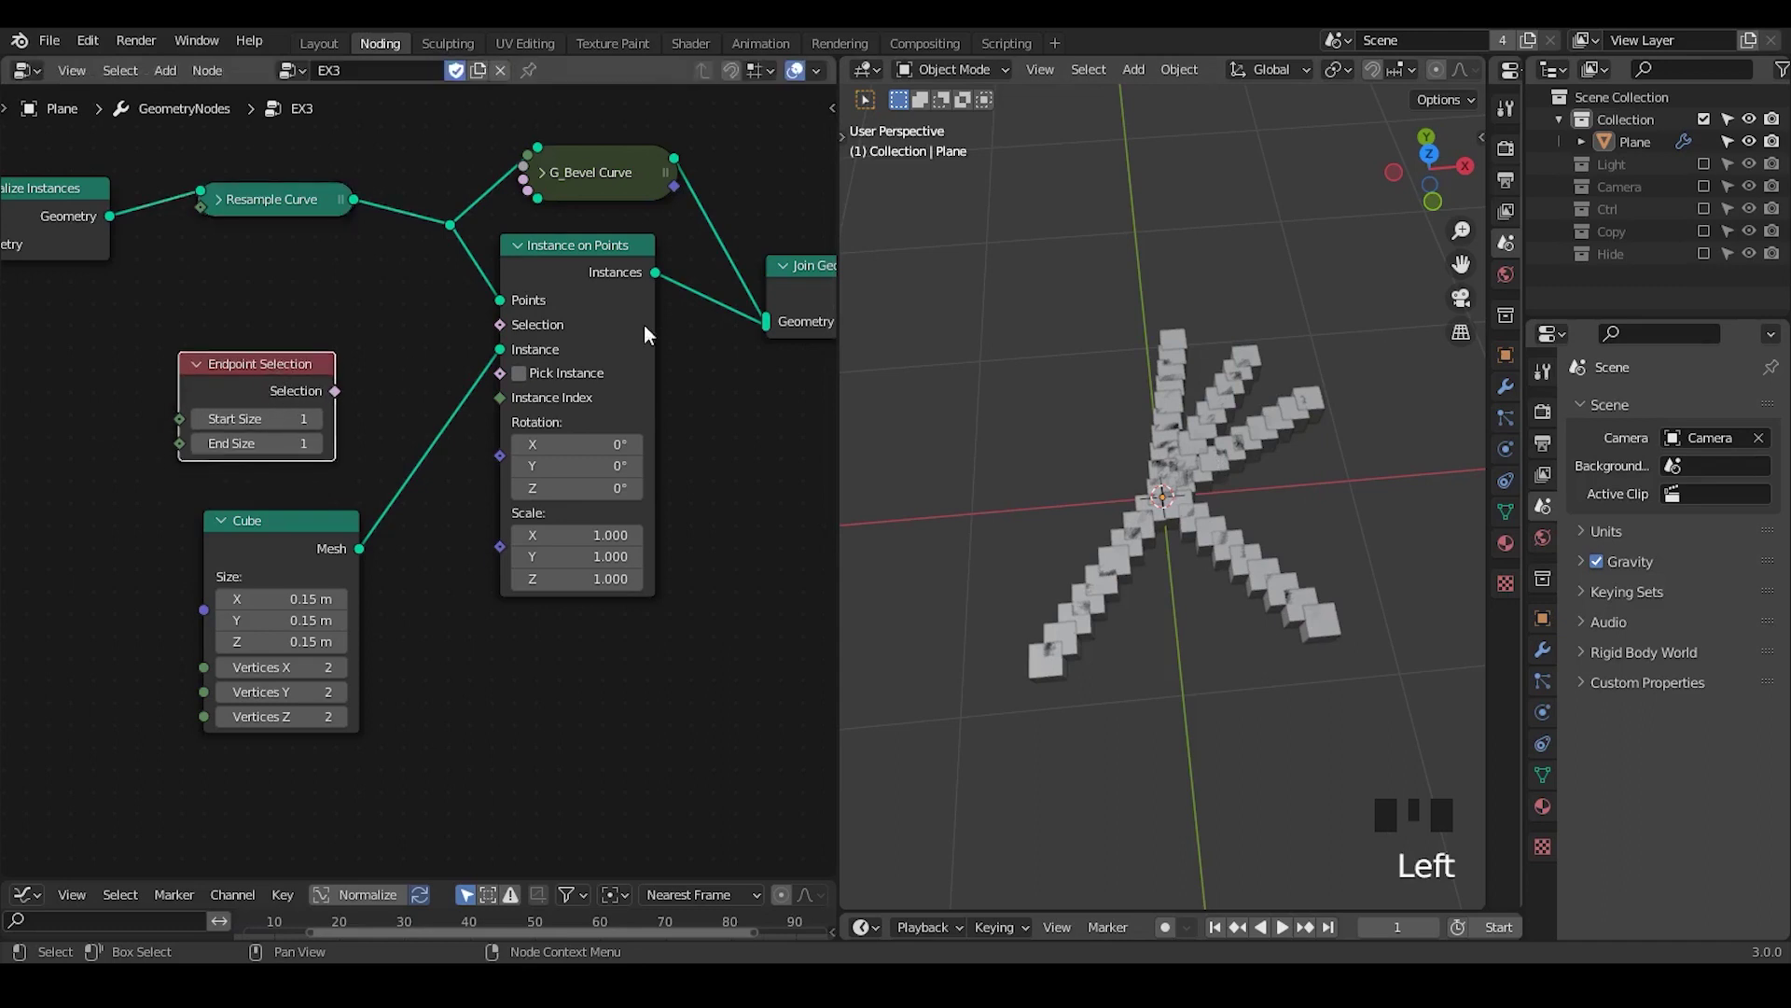
{"action": "left_click_drag", "start_coordinate": [644, 324], "coordinate": [667, 381]}
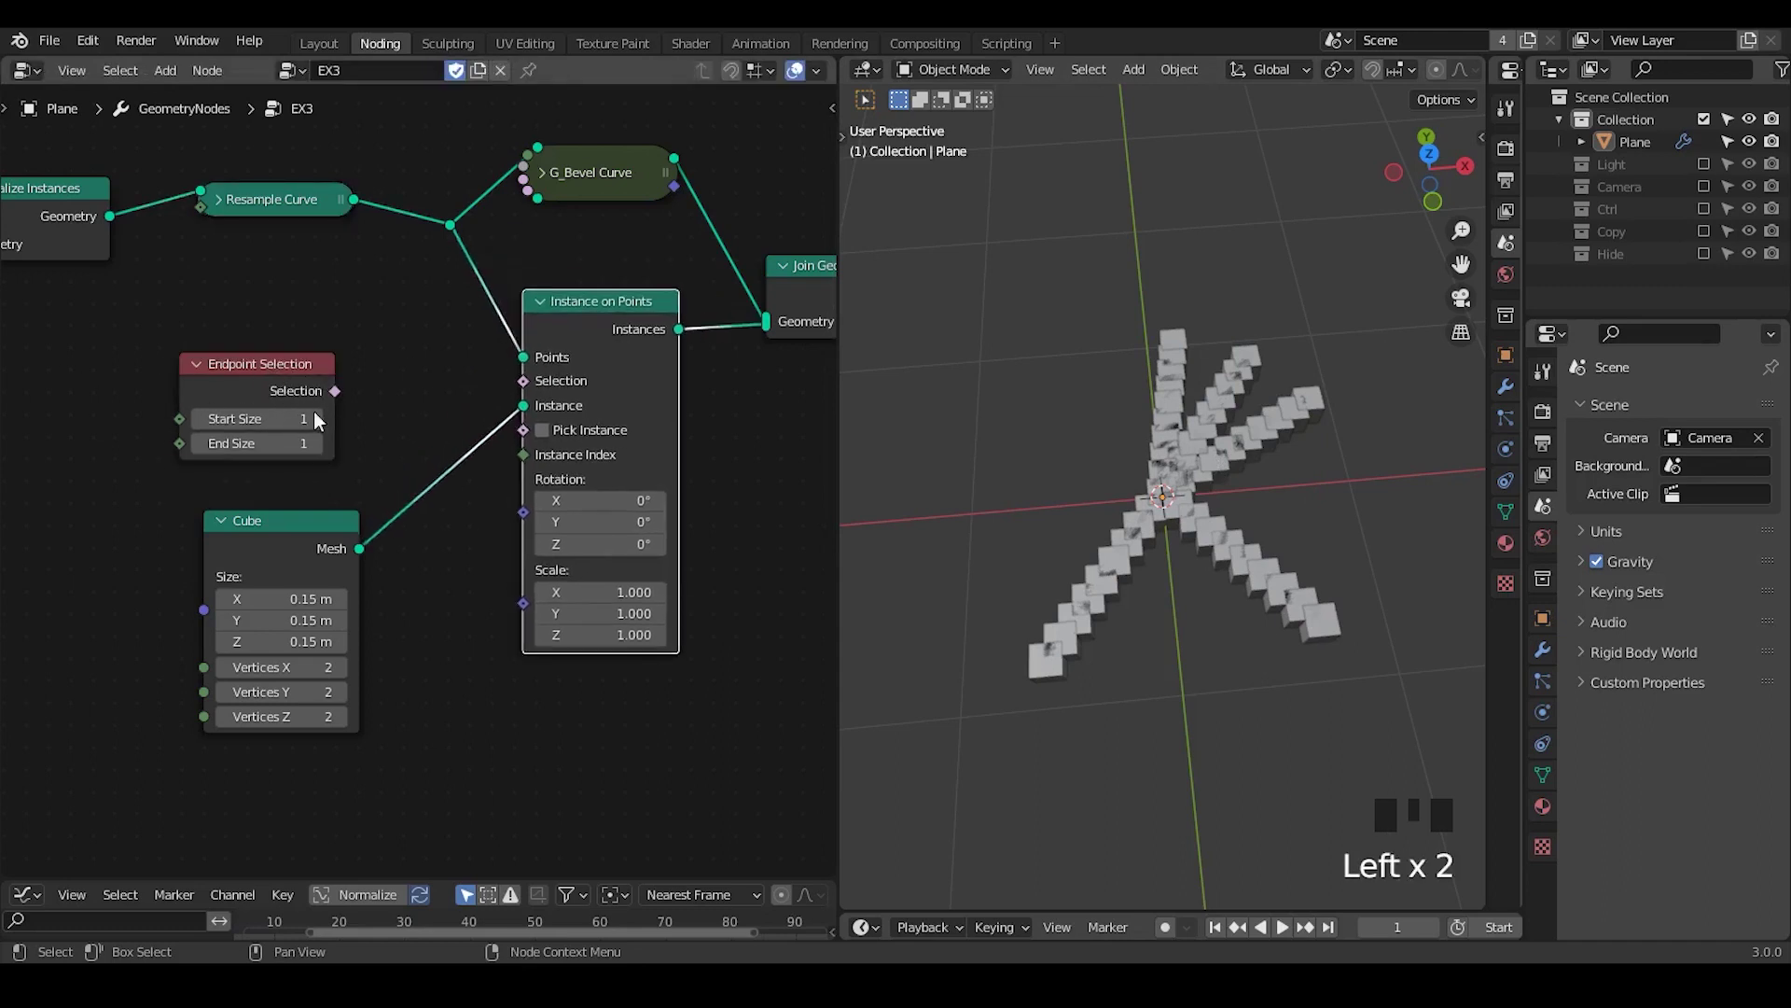
{"action": "left_click_drag", "start_coordinate": [332, 392], "coordinate": [524, 380]}
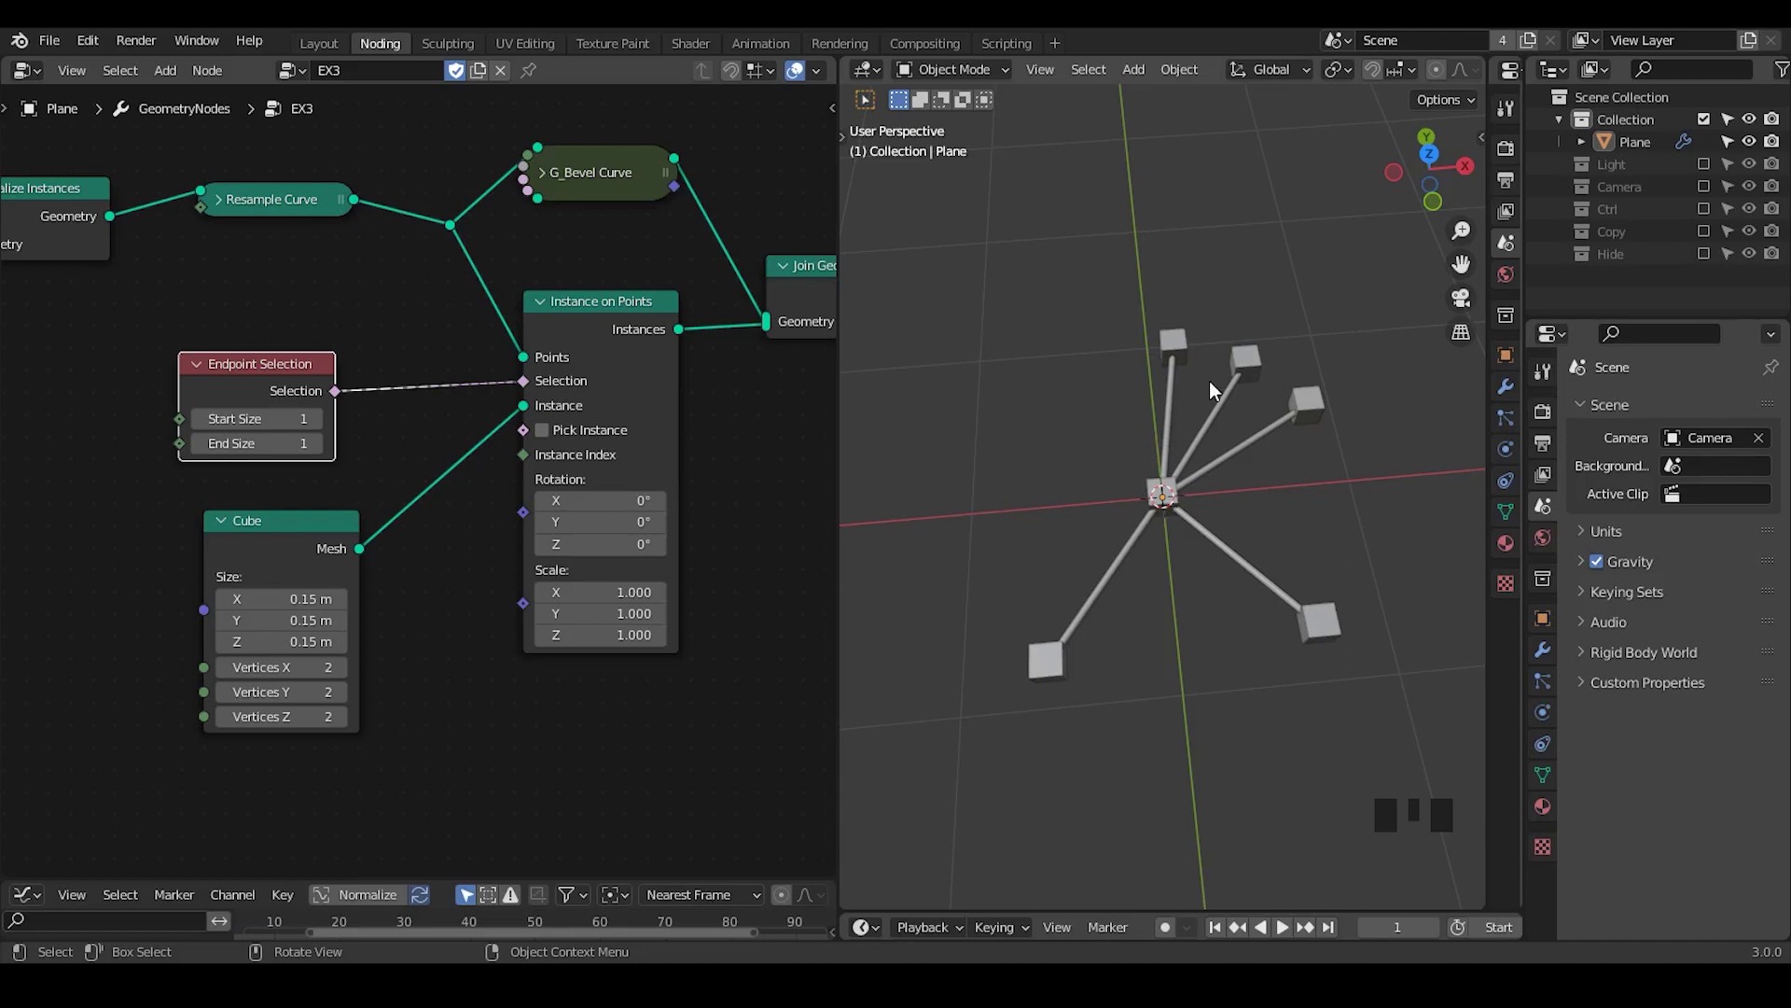
- Test a Start Size of 7 on Endpoint Selection, set it to 0, and nudge the node upward
{"action": "left_click", "coordinate": [195, 420]}
{"action": "left_click_drag", "start_coordinate": [224, 420], "coordinate": [280, 420]}
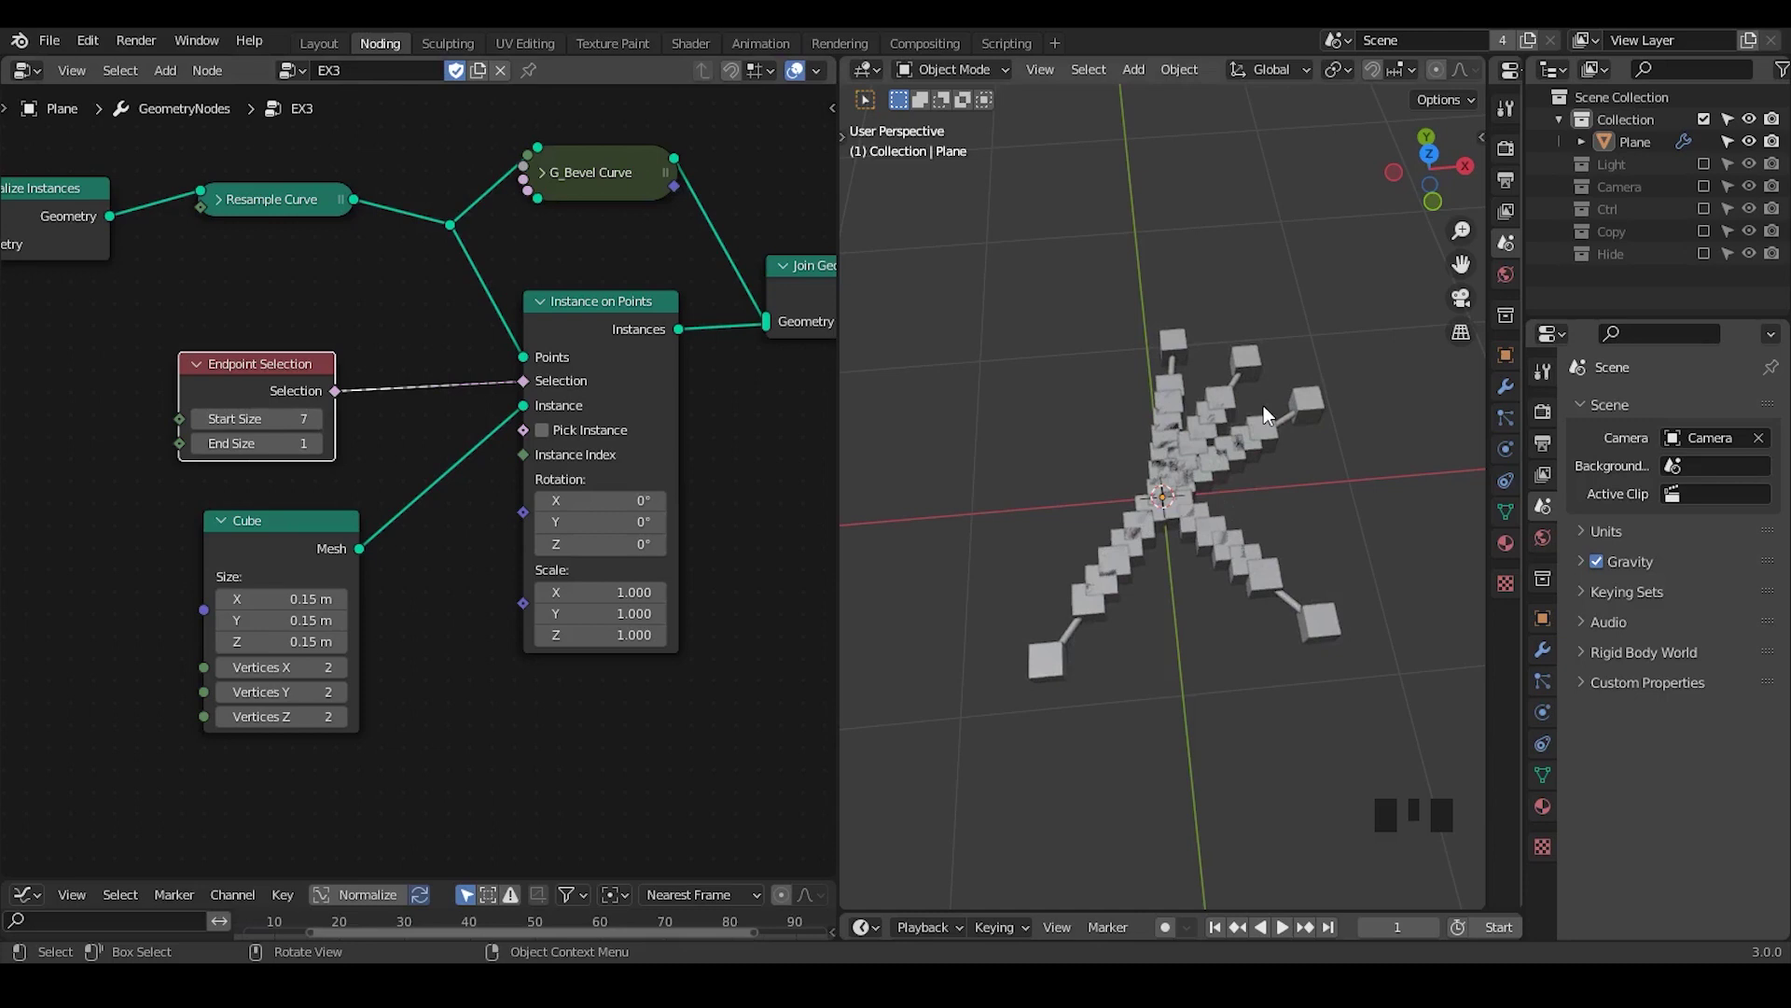
{"action": "left_click", "coordinate": [279, 418]}
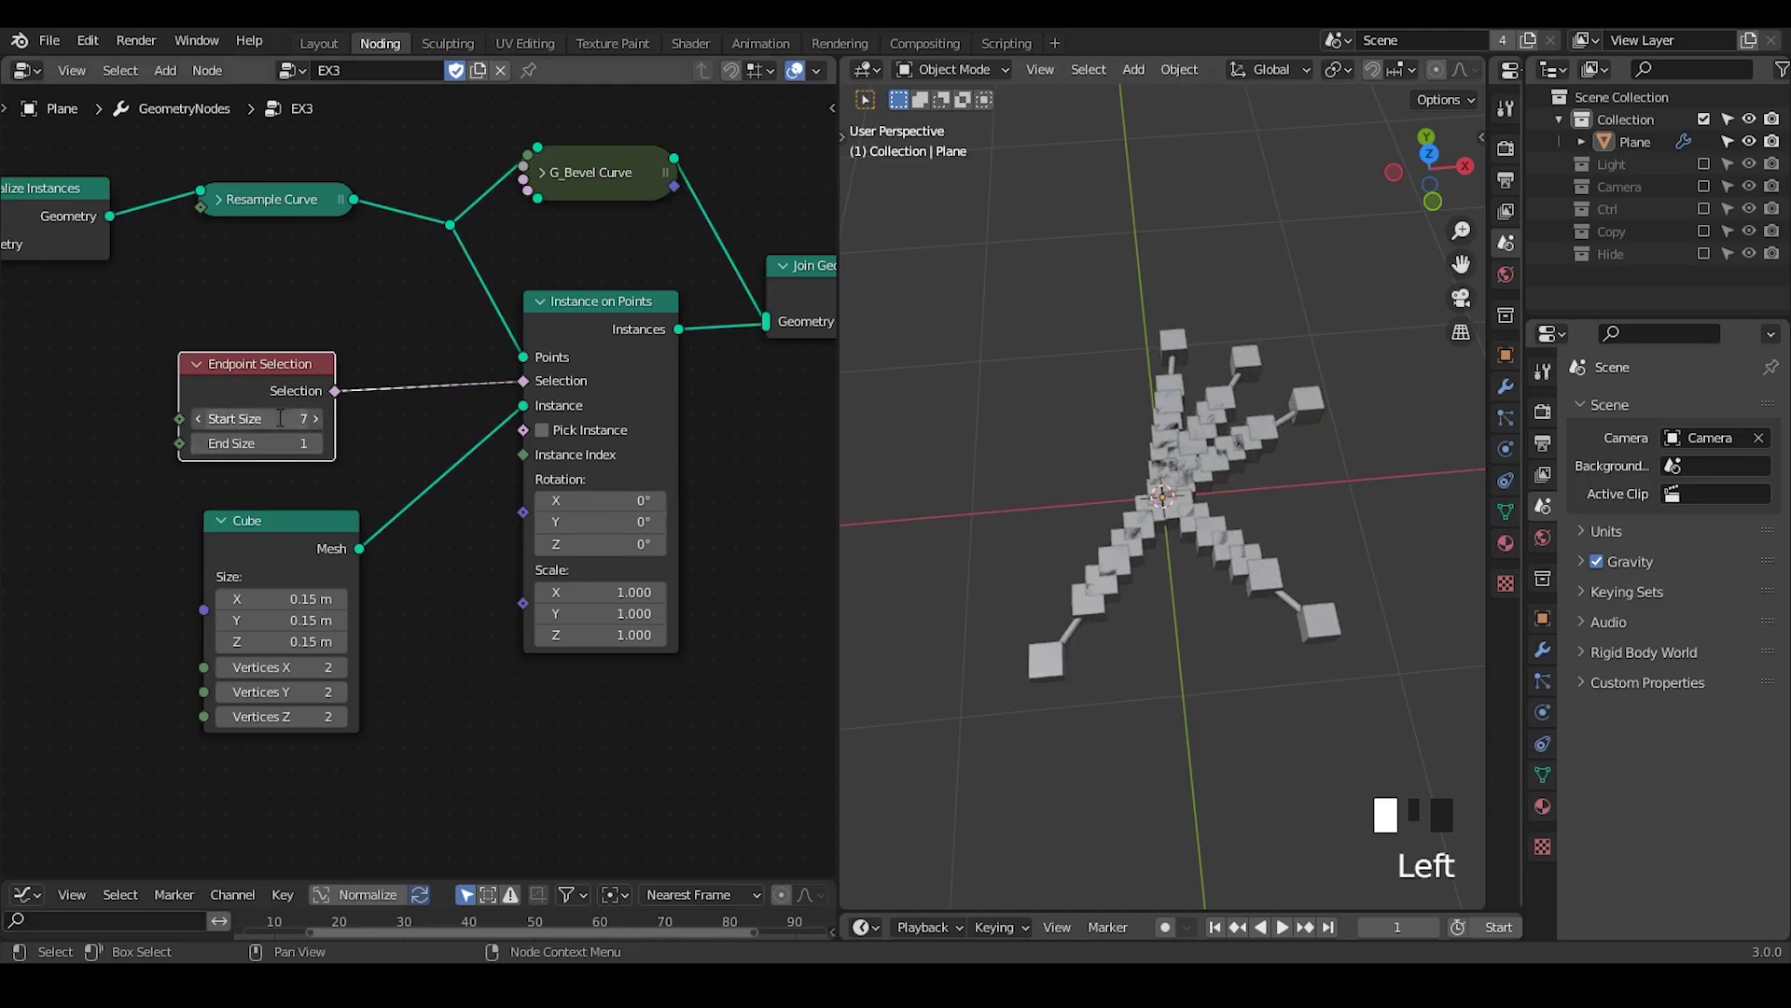
{"action": "type", "text": "0"}
{"action": "key", "text": "Return"}
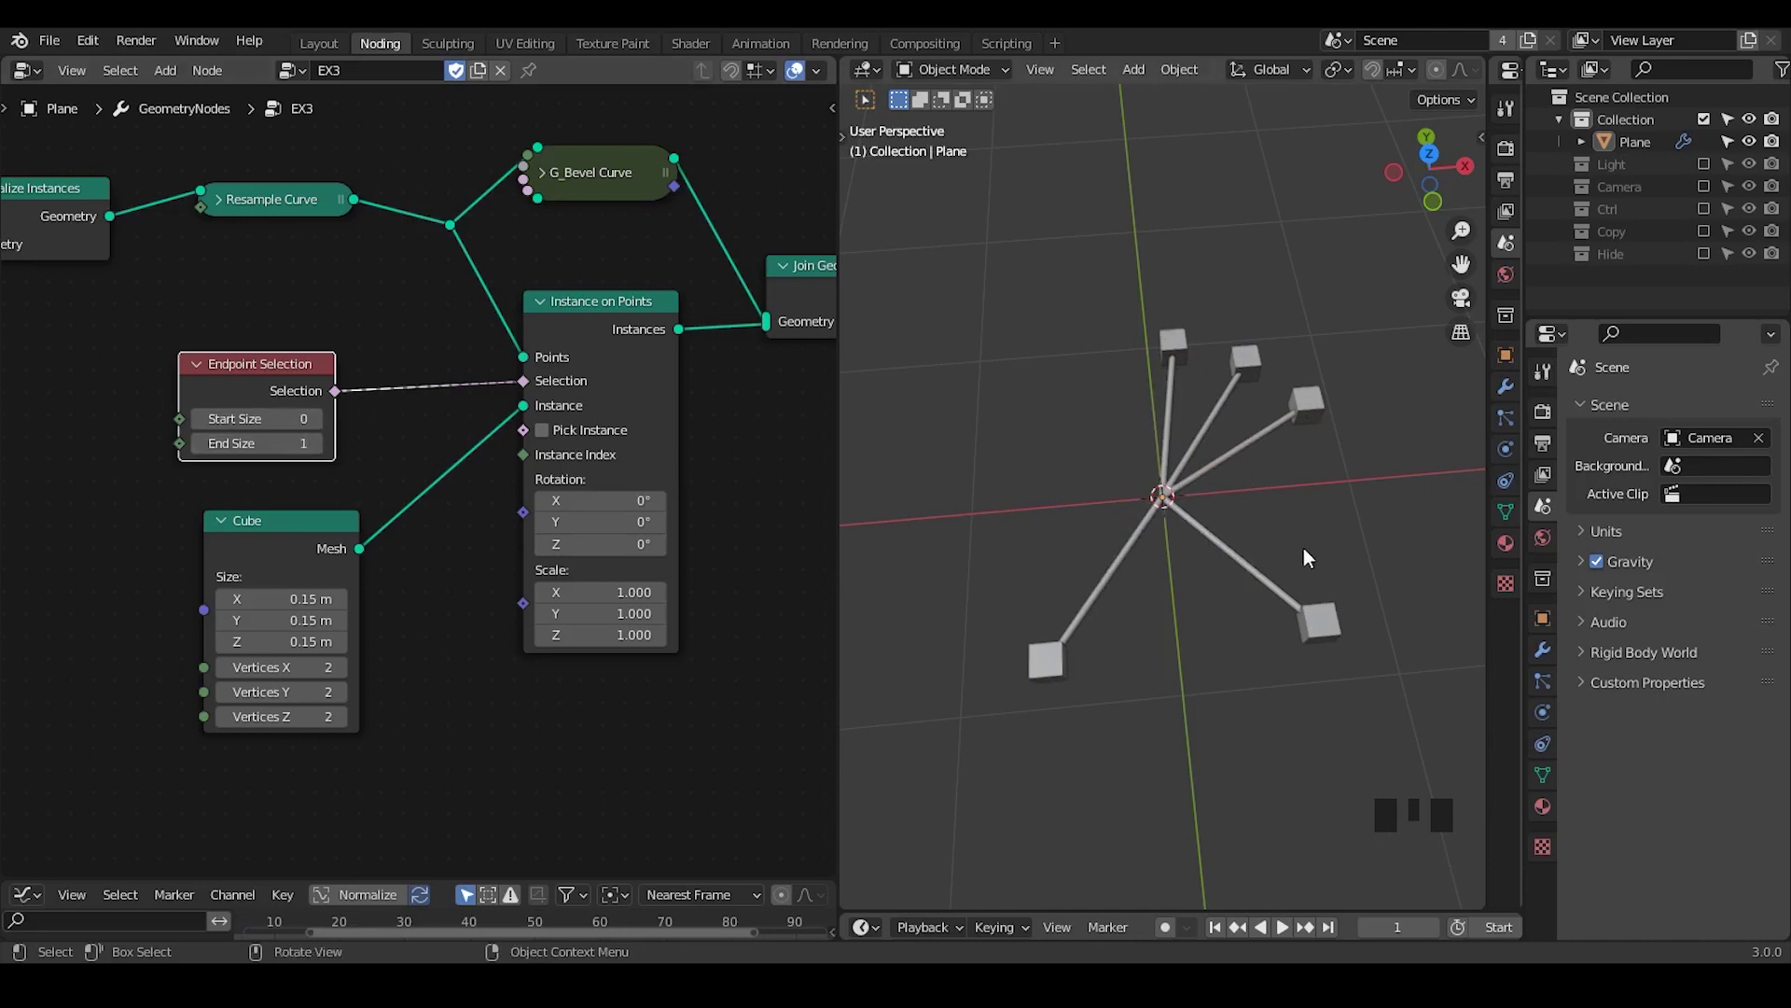
{"action": "left_click_drag", "start_coordinate": [254, 369], "coordinate": [256, 353]}
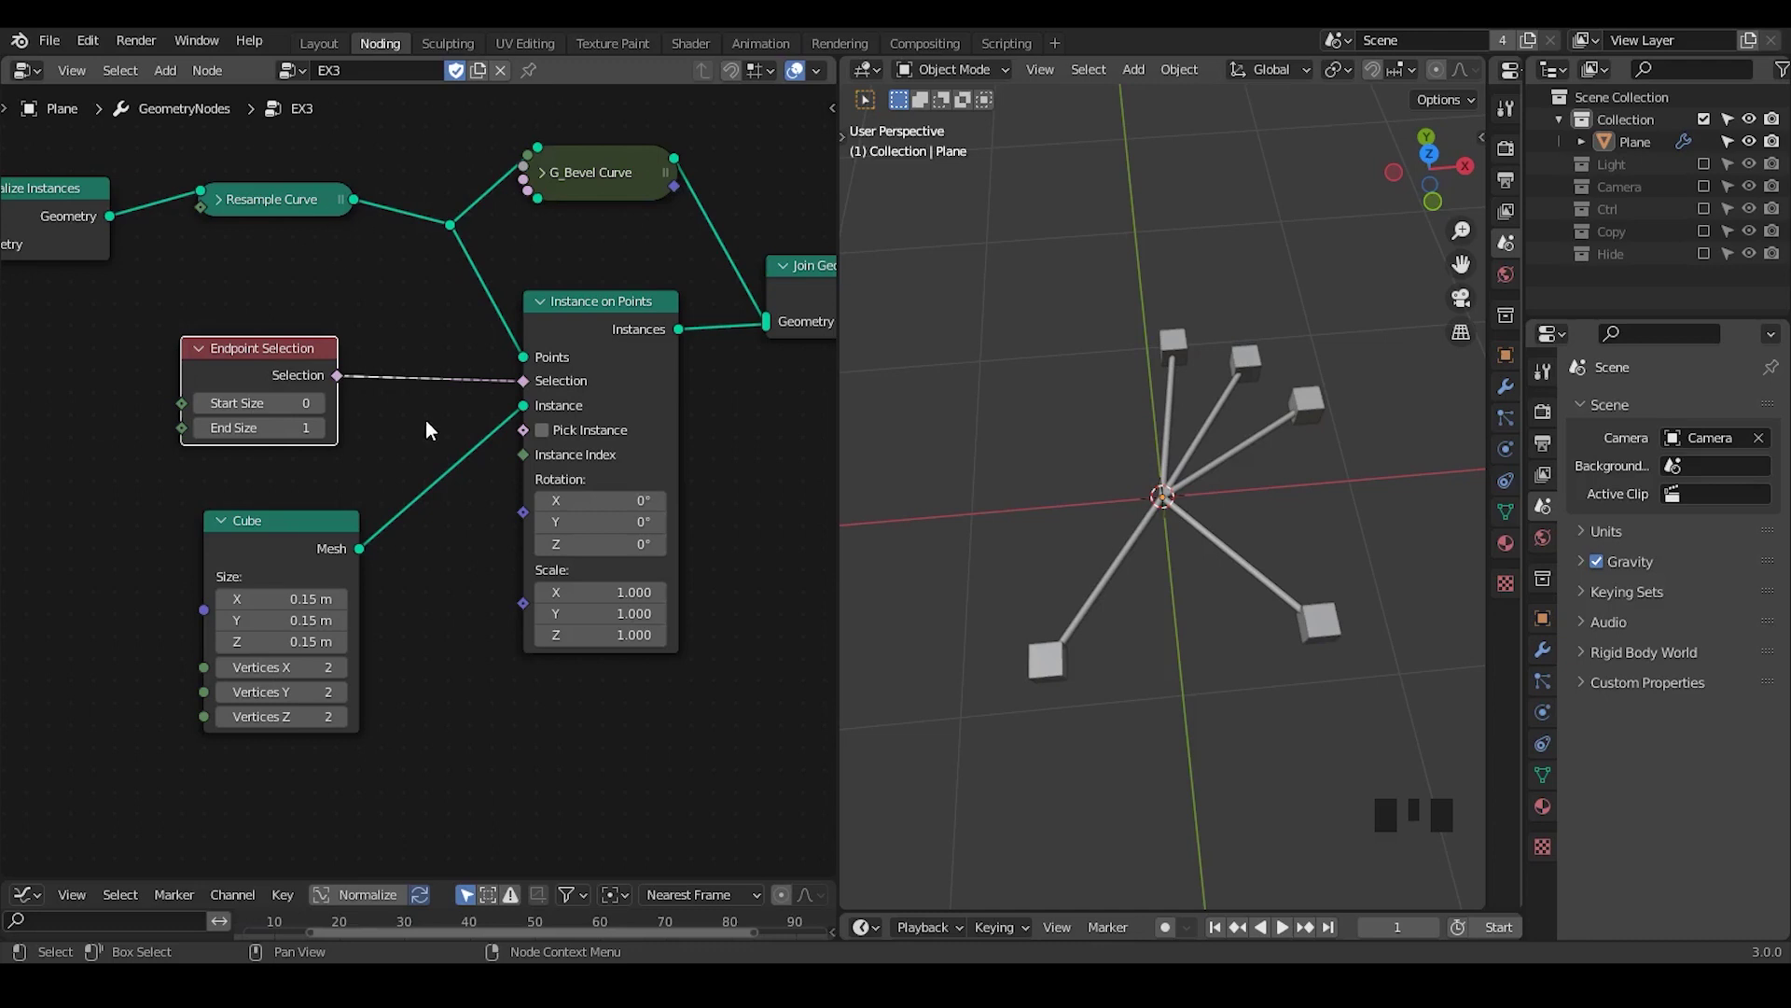
- Try inserting a Curve to Points node after Resample Curve, with Endpoint Selection's Start Size at 35 and End Size at 54
{"action": "key", "text": "ctrl+a"}
{"action": "type", "text": "curve to"}
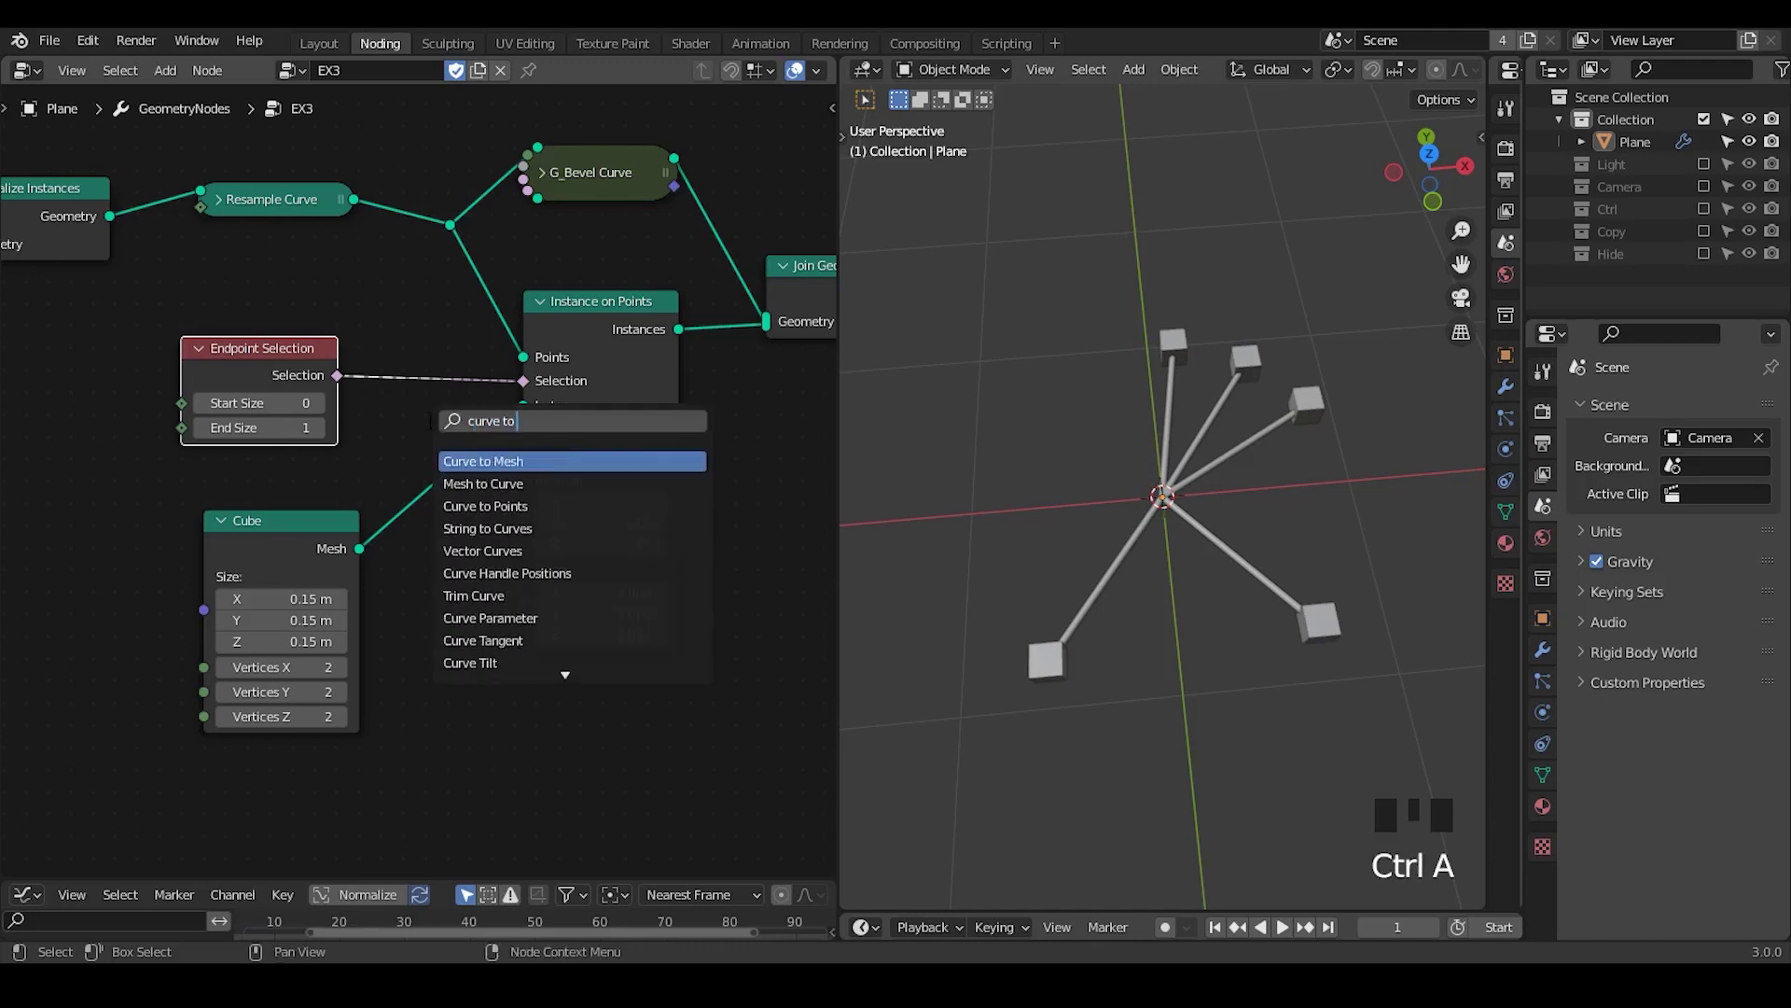
{"action": "type", "text": " poi"}
{"action": "key", "text": "Return"}
{"action": "left_click", "coordinate": [464, 629]}
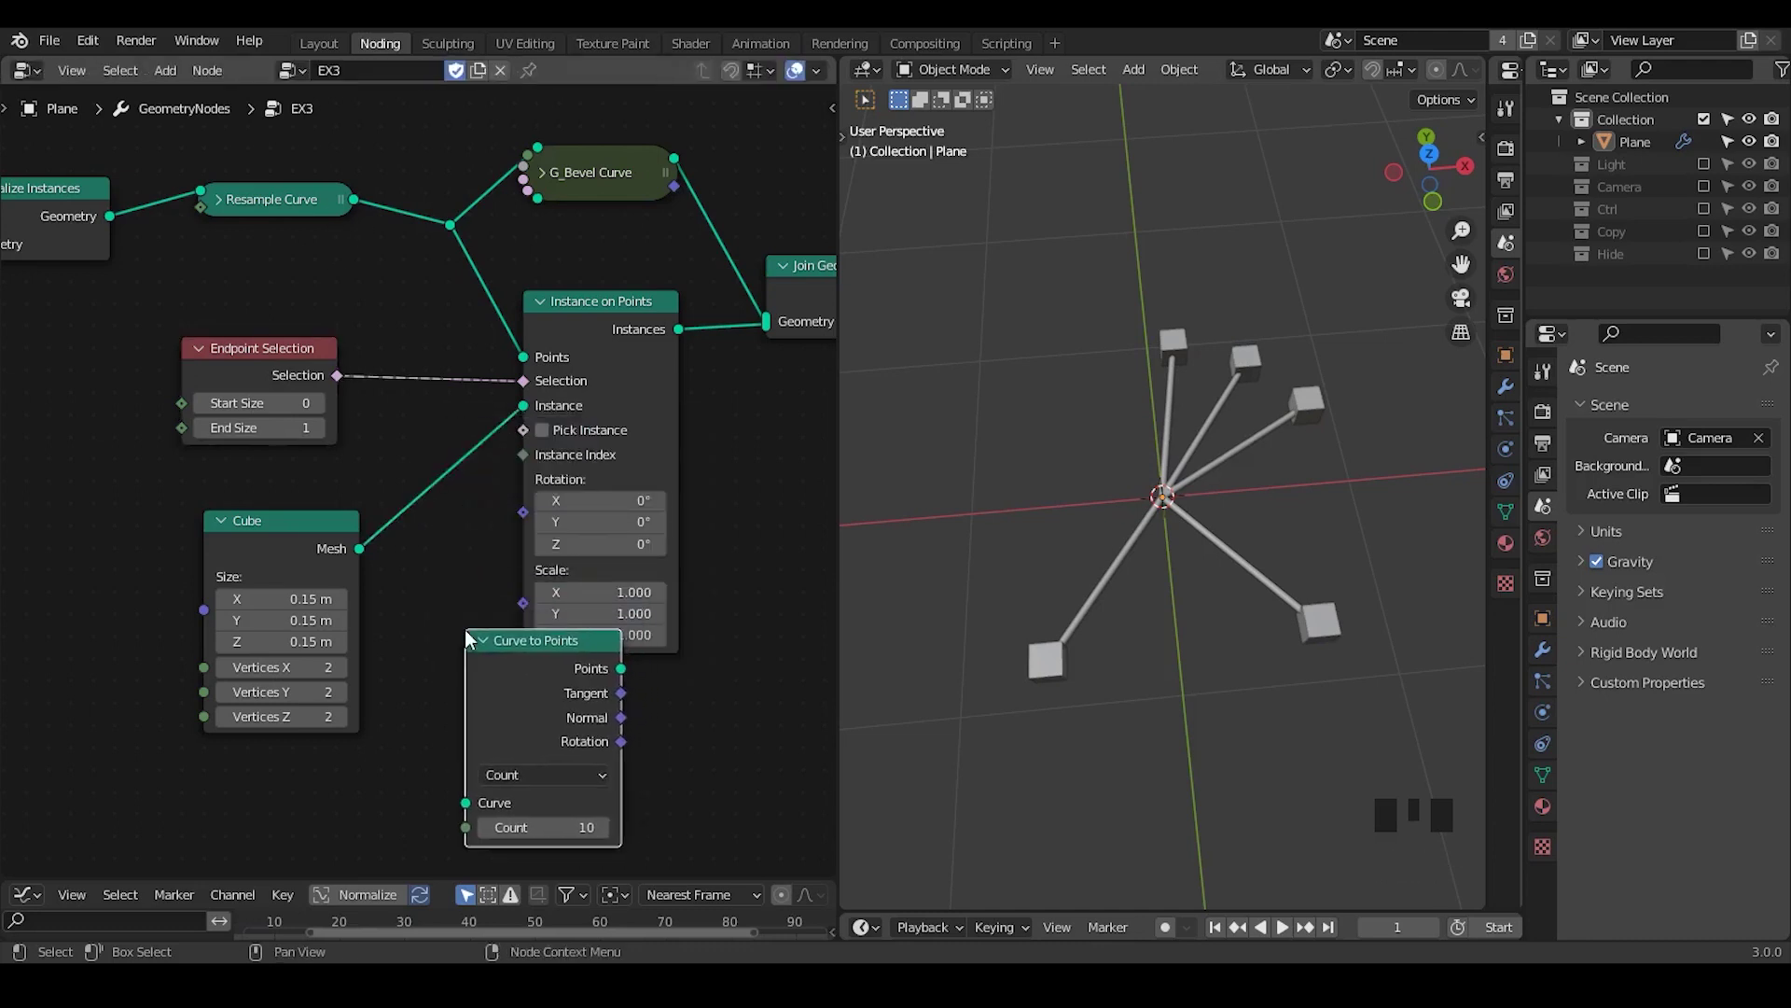
{"action": "middle_click_drag", "start_coordinate": [334, 374], "coordinate": [343, 286]}
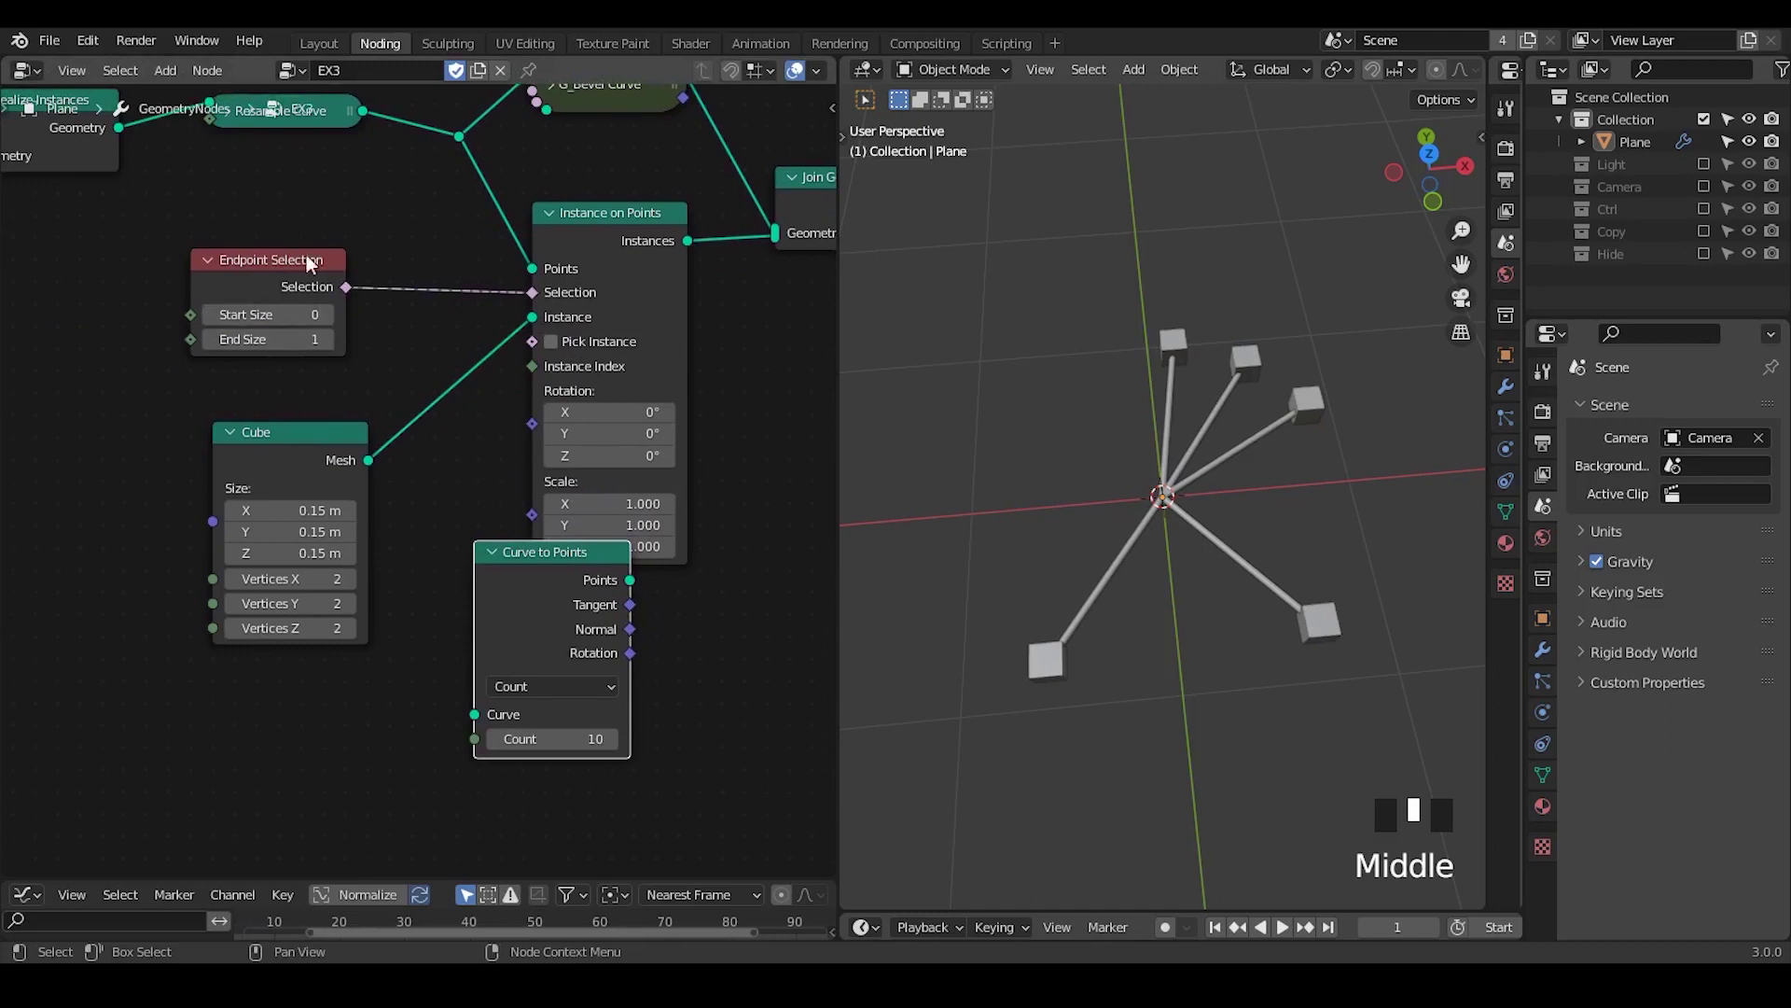
{"action": "left_click_drag", "start_coordinate": [548, 573], "coordinate": [442, 200]}
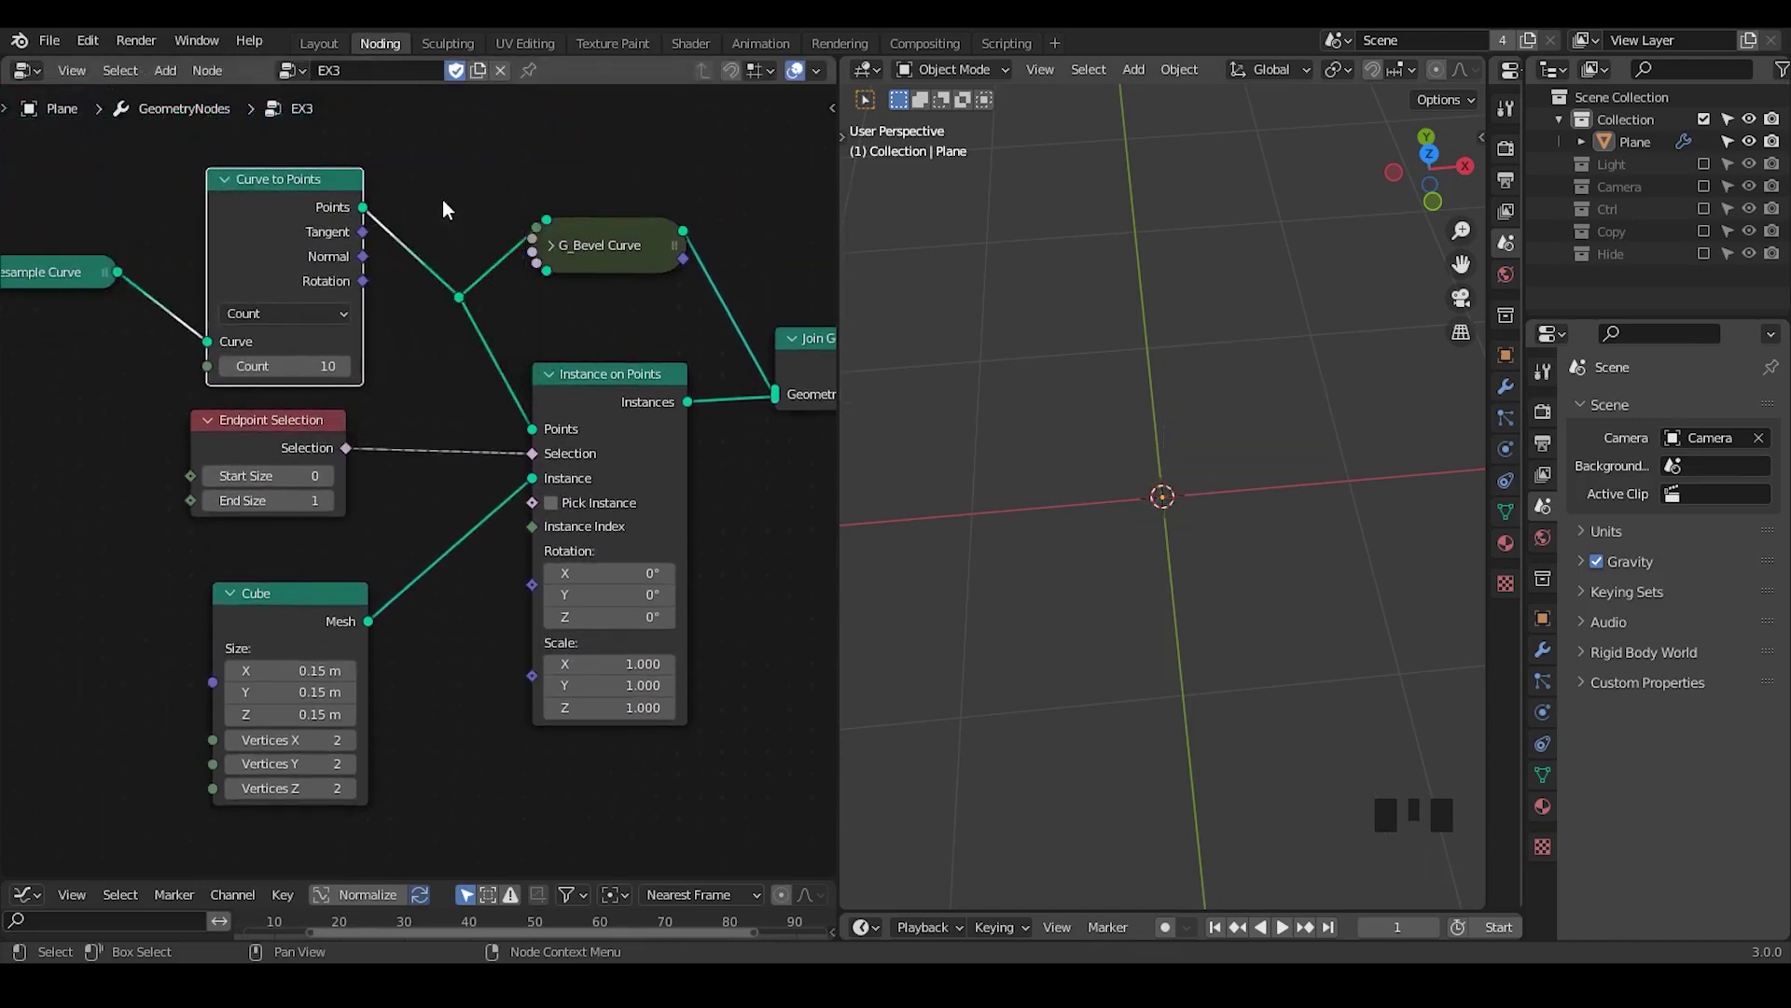
{"action": "middle_click_drag", "start_coordinate": [427, 389], "coordinate": [494, 337]}
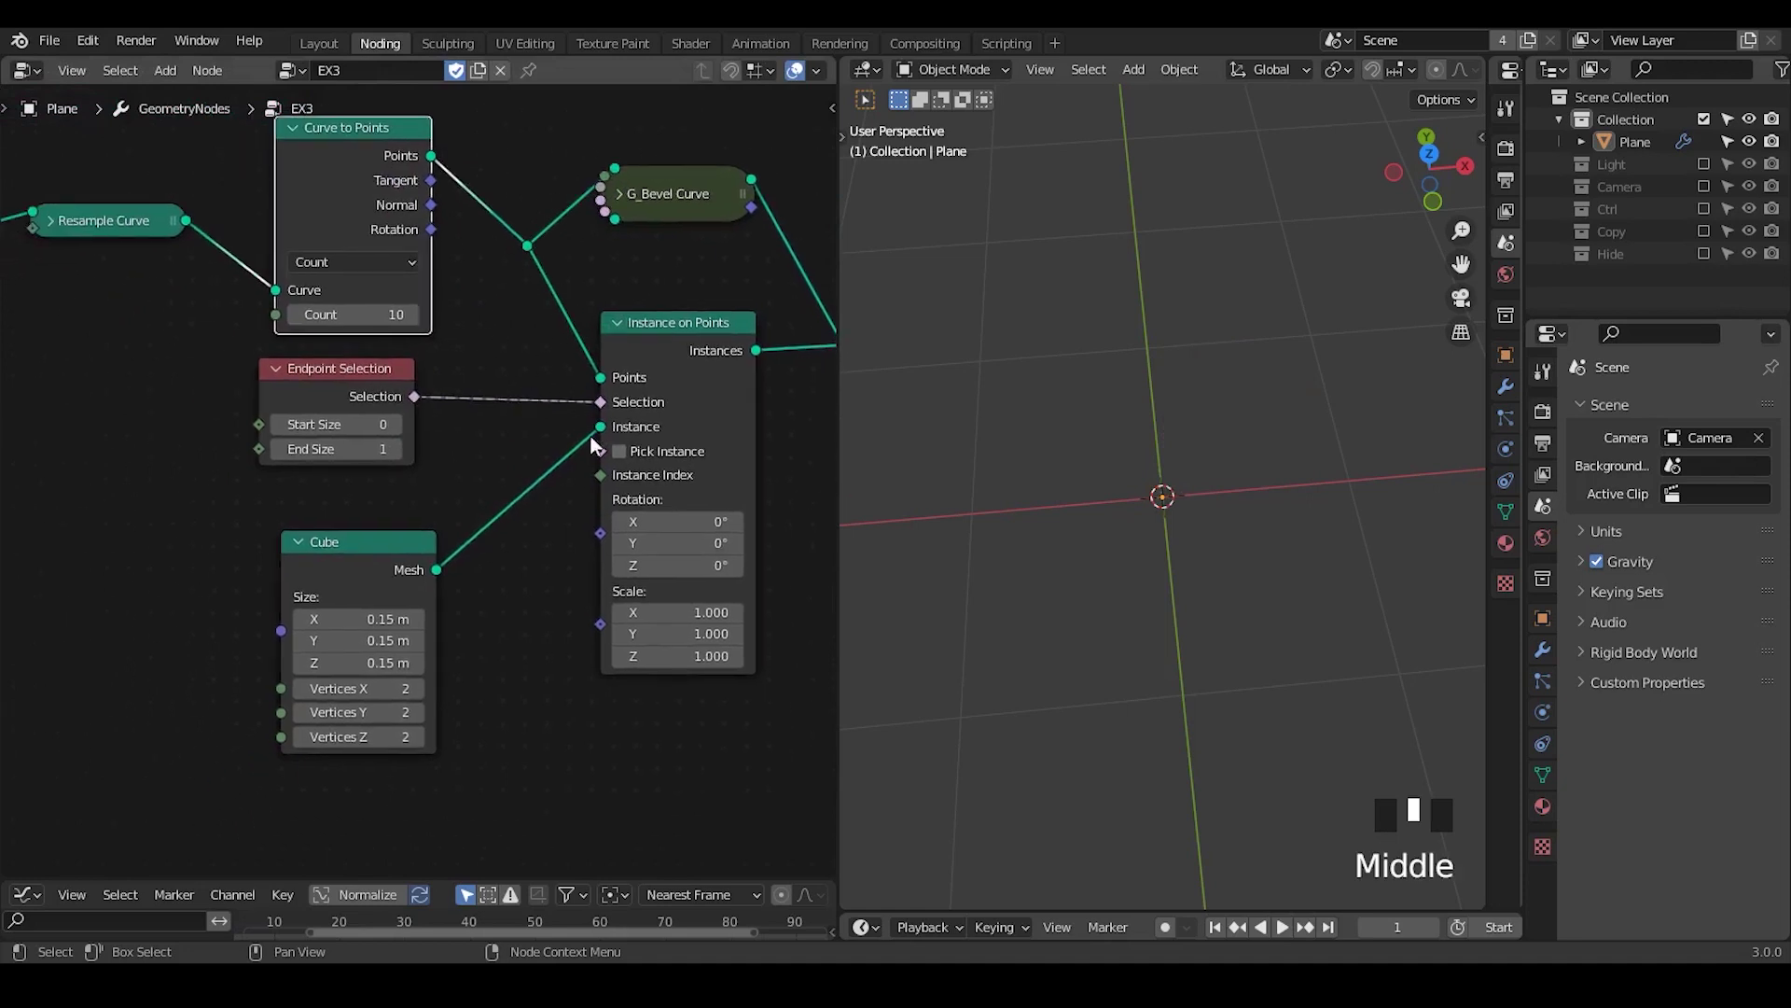
{"action": "mouse_move", "coordinate": [311, 425]}
{"action": "left_mouse_down"}
{"action": "mouse_move", "coordinate": [373, 425]}
{"action": "mouse_move", "coordinate": [308, 445]}
{"action": "left_mouse_up"}
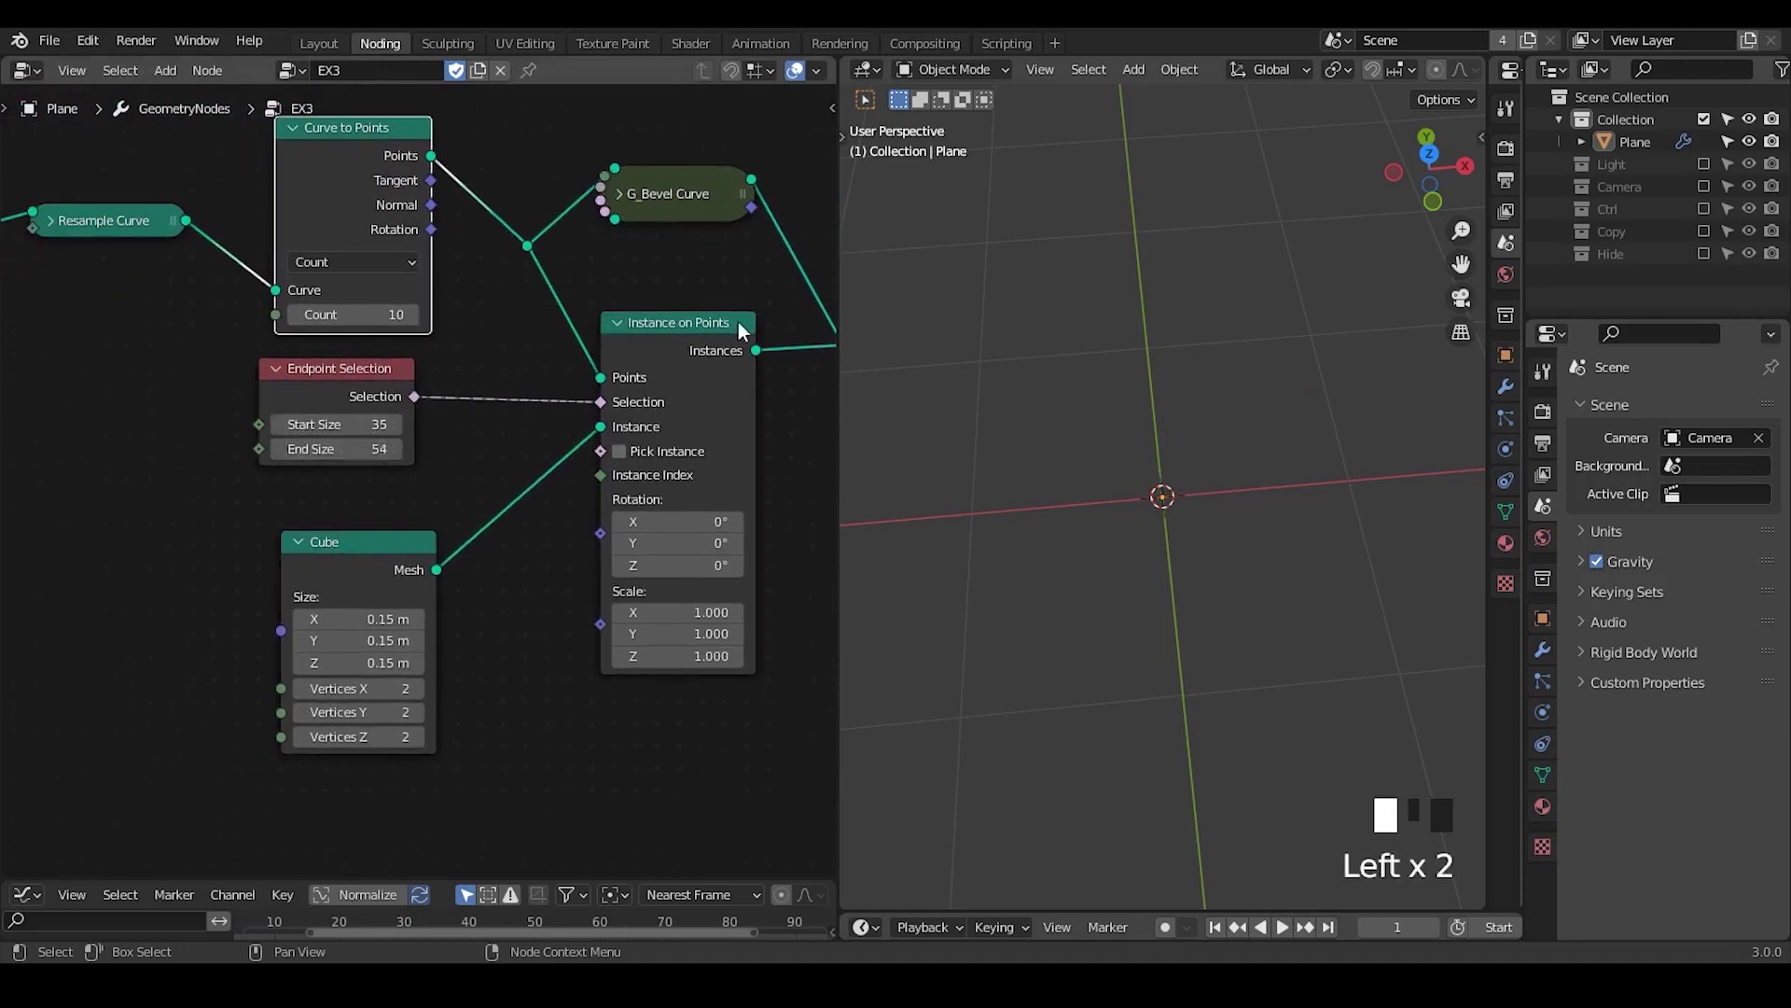
- Remove the Curve to Points node while keeping its links, and restore Endpoint Selection's Start Size to 0 and End Size to 1
{"action": "left_click", "coordinate": [385, 188]}
{"action": "key", "text": "ctrl+x"}
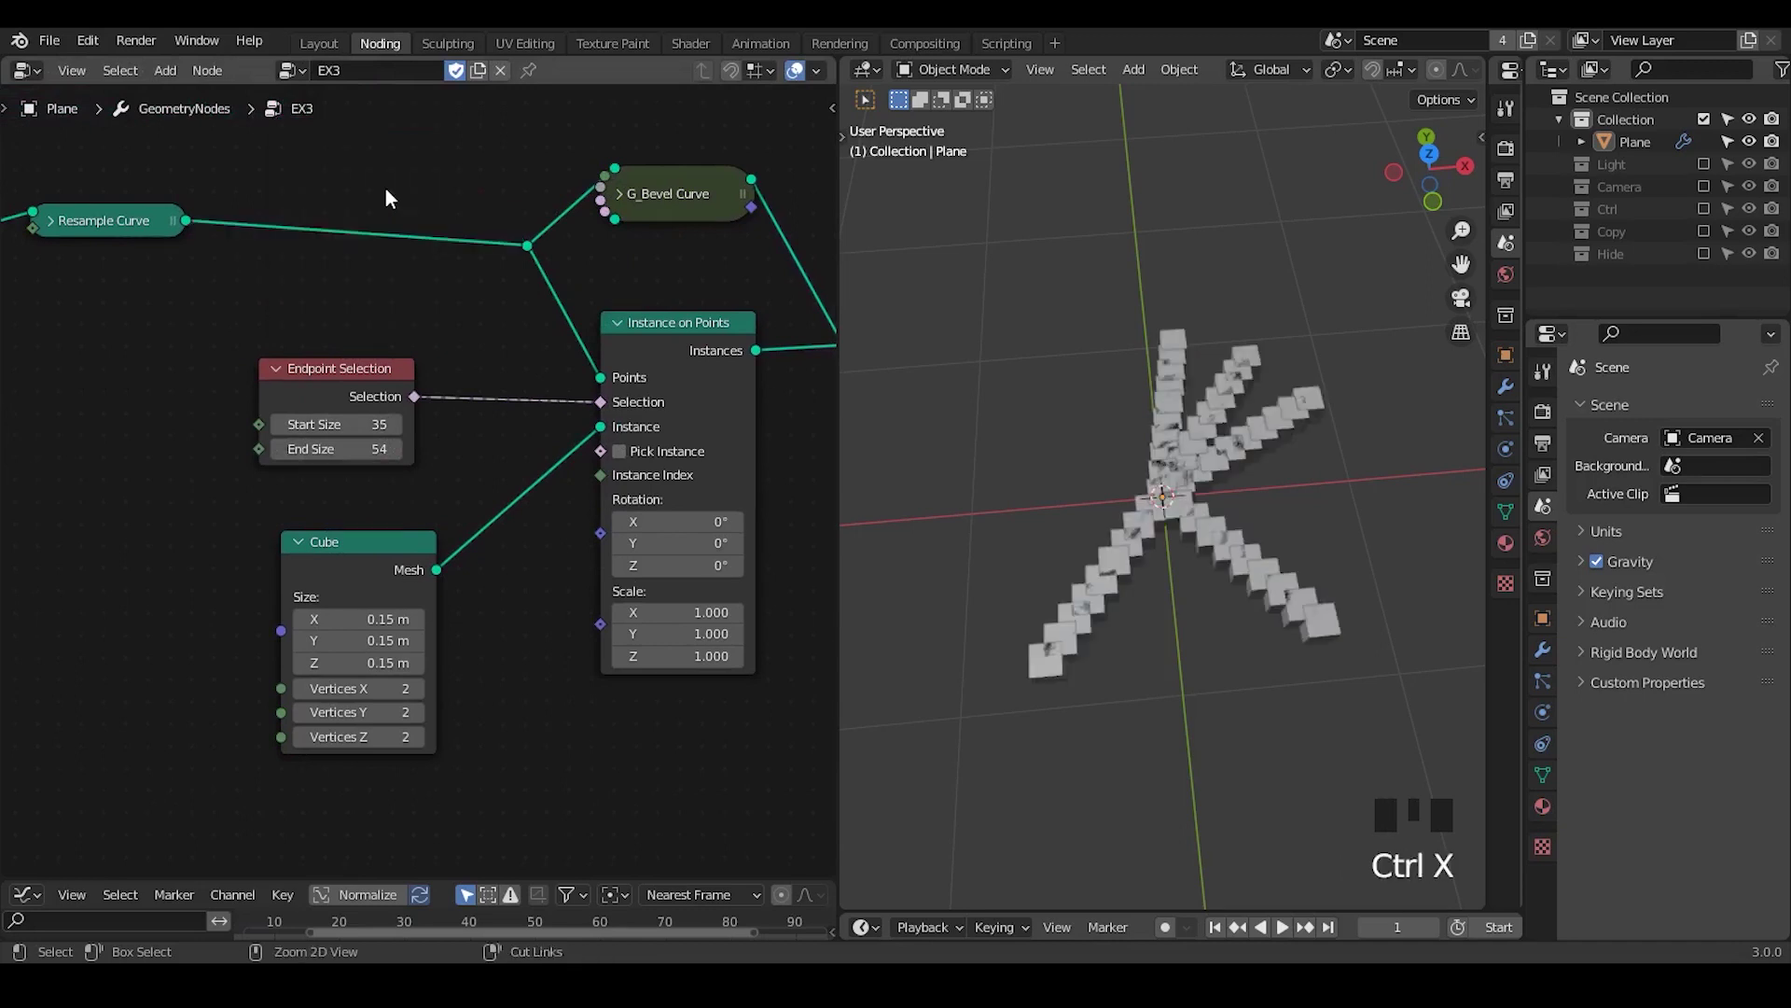
{"action": "middle_click_drag", "start_coordinate": [457, 507], "coordinate": [447, 439]}
{"action": "left_click_drag", "start_coordinate": [341, 364], "coordinate": [439, 400]}
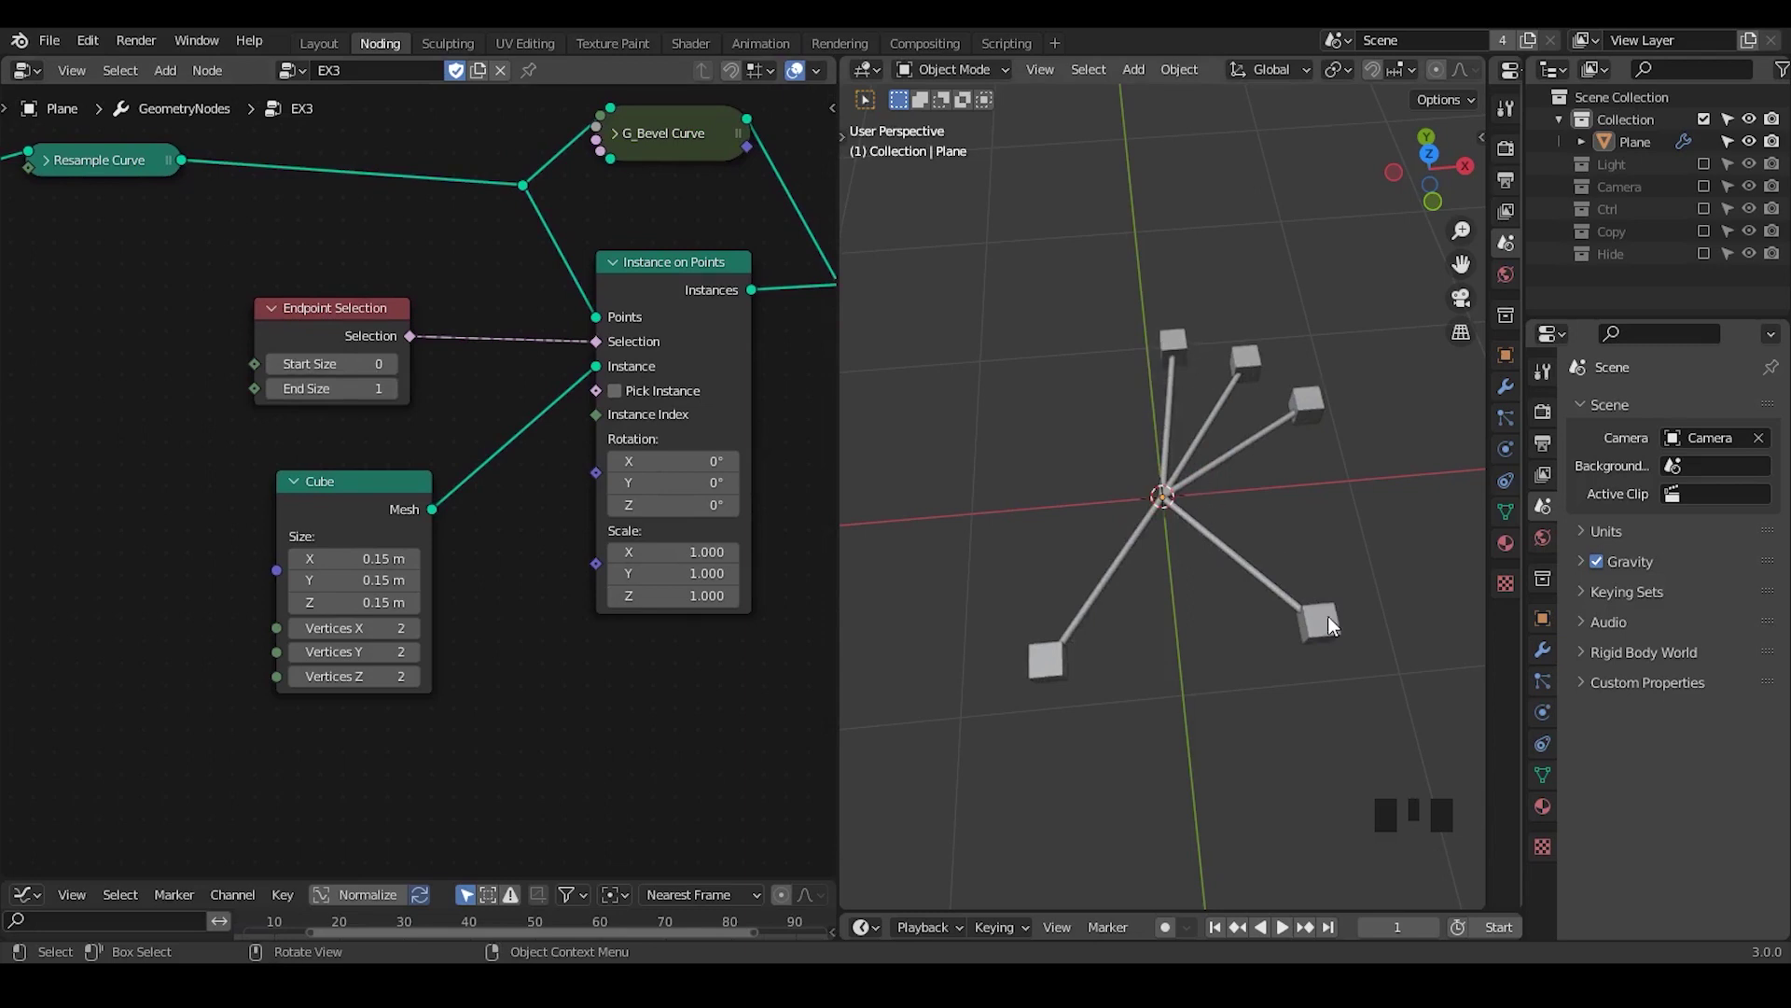
- Insert a Trim Curve node after Resample Curve and test its End factor, leaving it at 1.000
{"action": "key", "text": "ctrl+shift+q"}
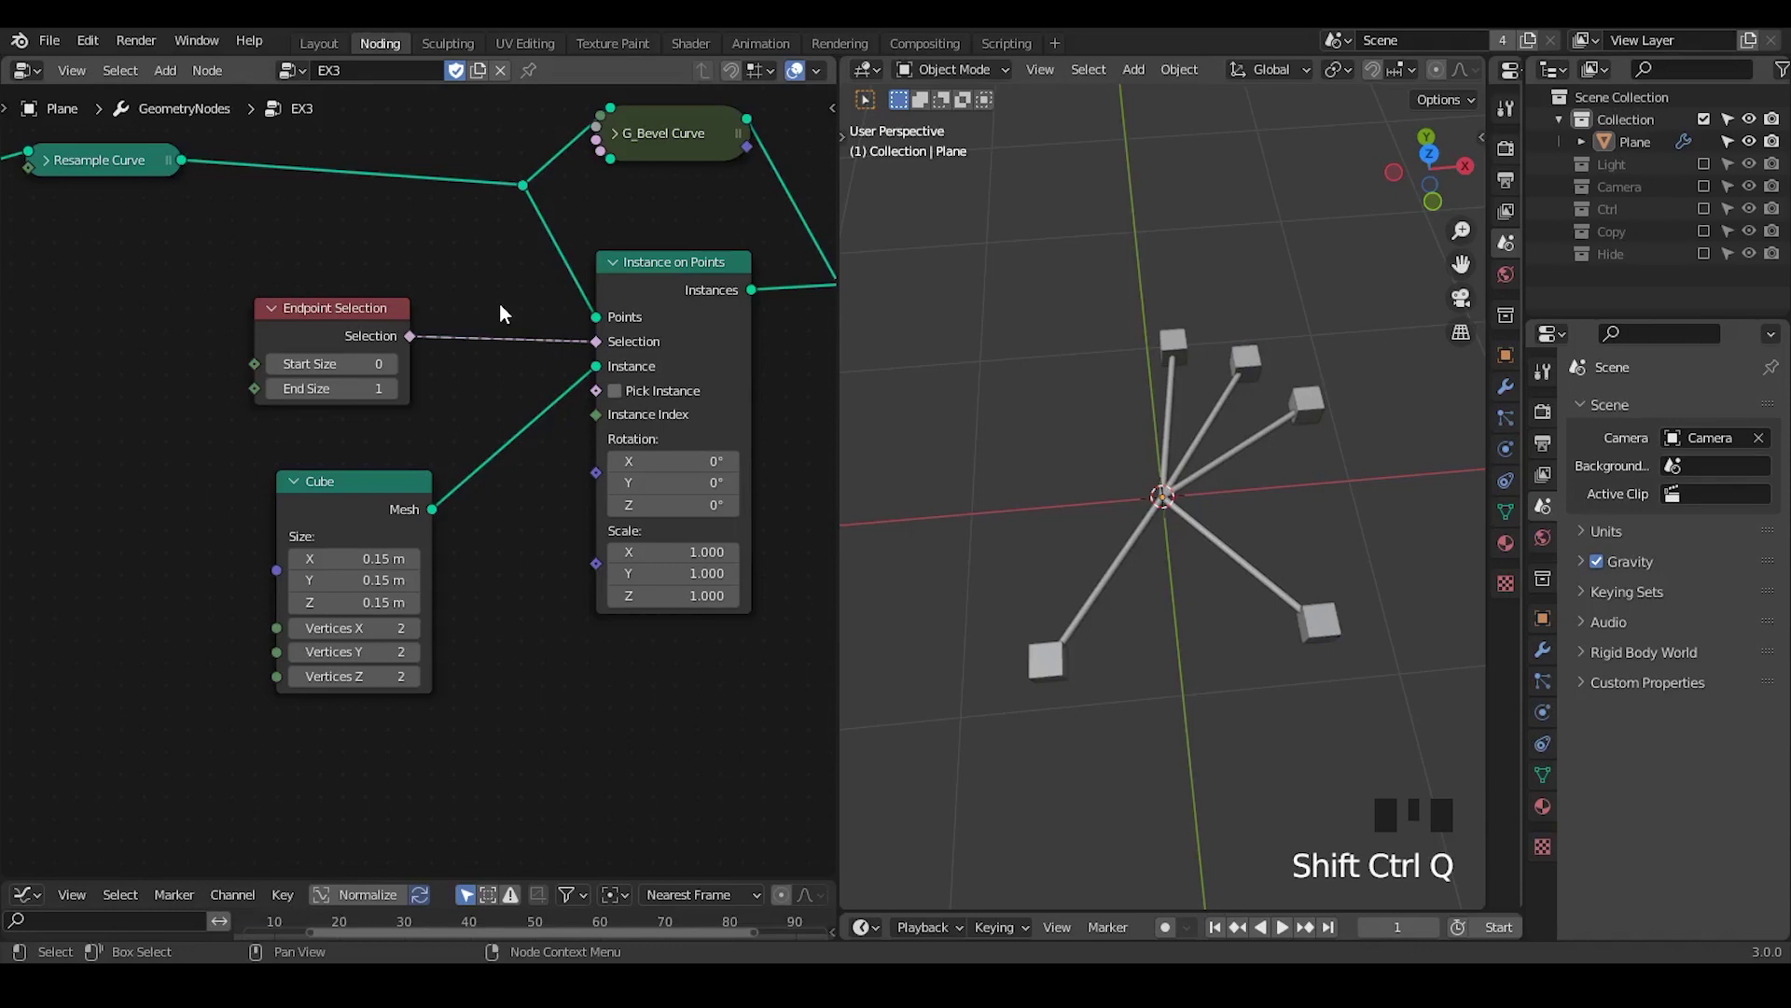
{"action": "key", "text": "ctrl+a"}
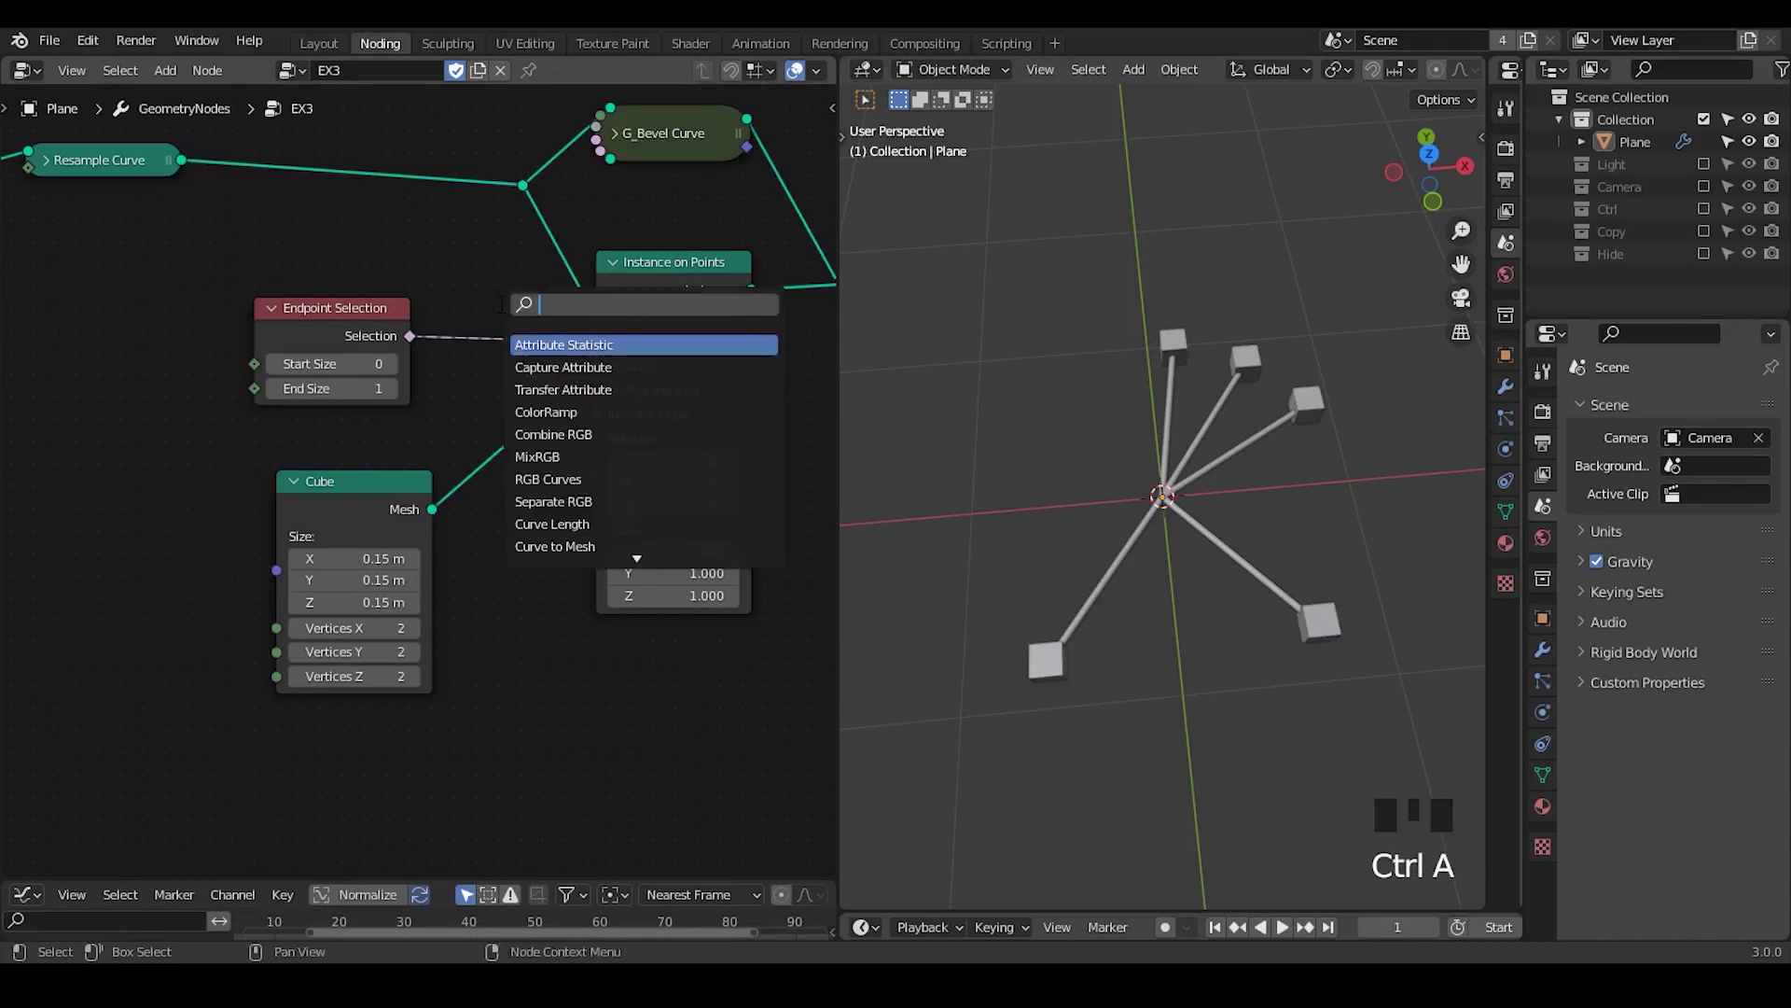
{"action": "type", "text": "trim"}
{"action": "key", "text": "Return"}
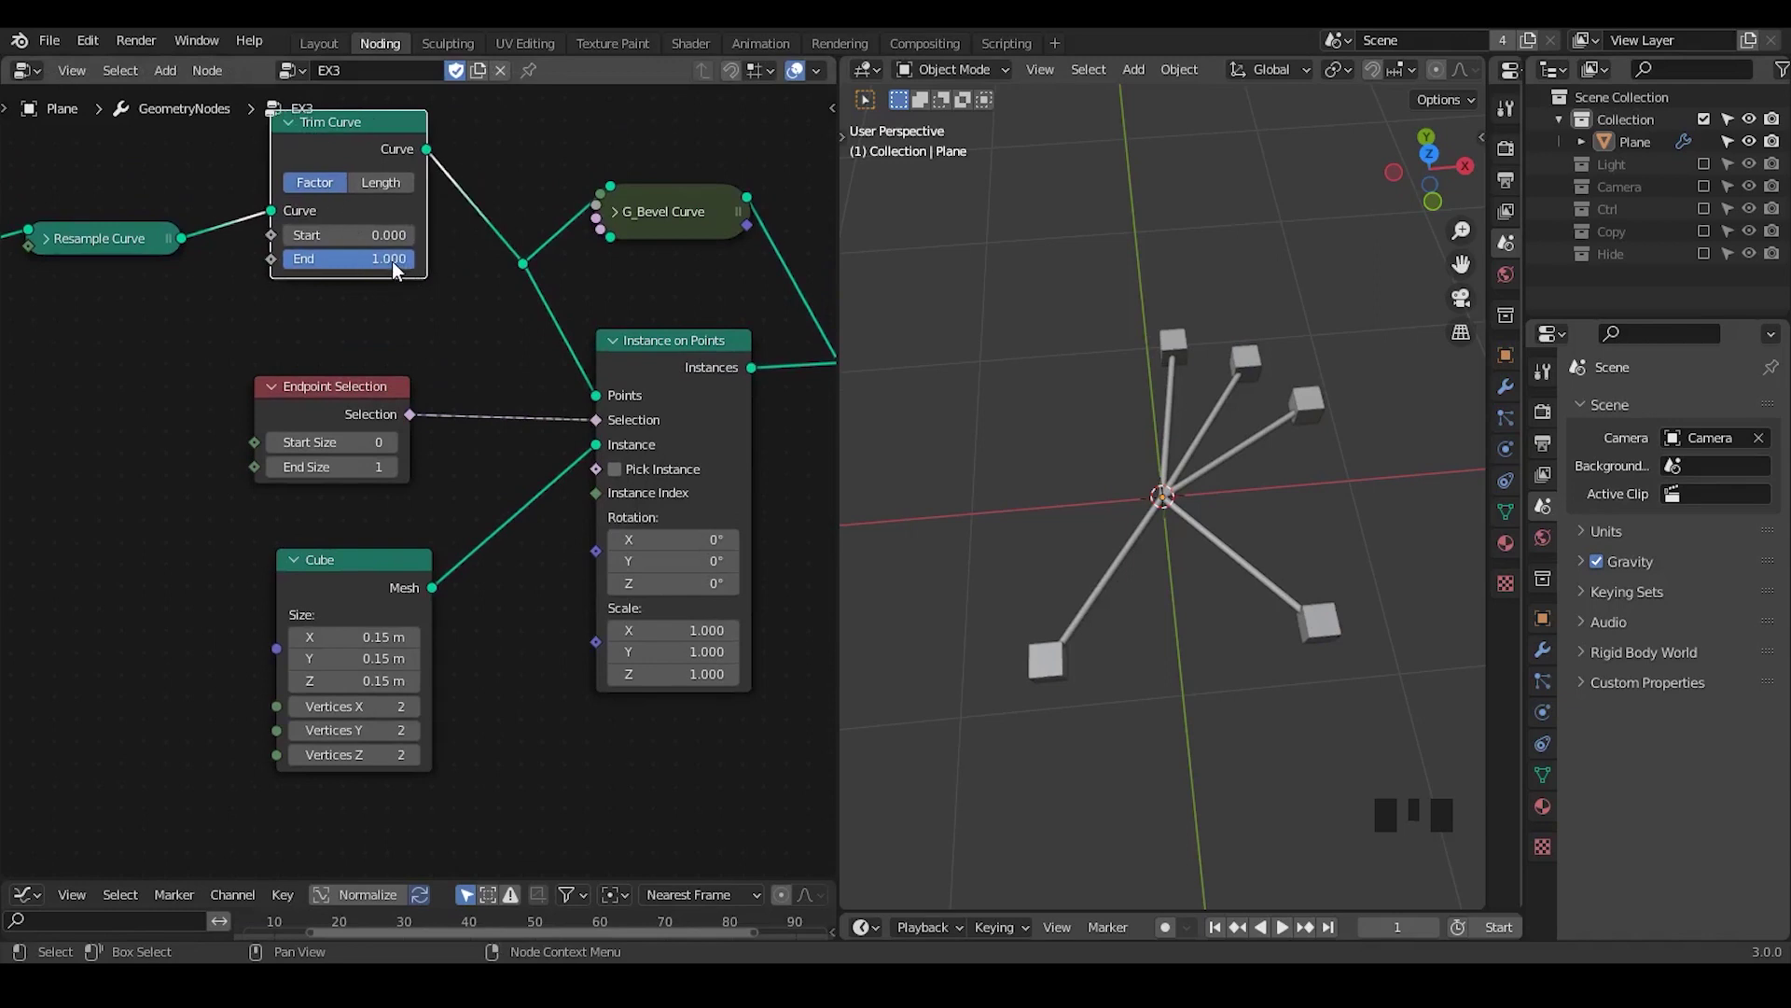
{"action": "mouse_move", "coordinate": [392, 261]}
{"action": "left_mouse_down"}
{"action": "mouse_move", "coordinate": [286, 261]}
{"action": "mouse_move", "coordinate": [415, 261]}
{"action": "left_mouse_up"}
- Collapse the Cube node and move it closer beneath the Endpoint Selection node
{"action": "left_click", "coordinate": [289, 571]}
{"action": "left_click", "coordinate": [293, 559]}
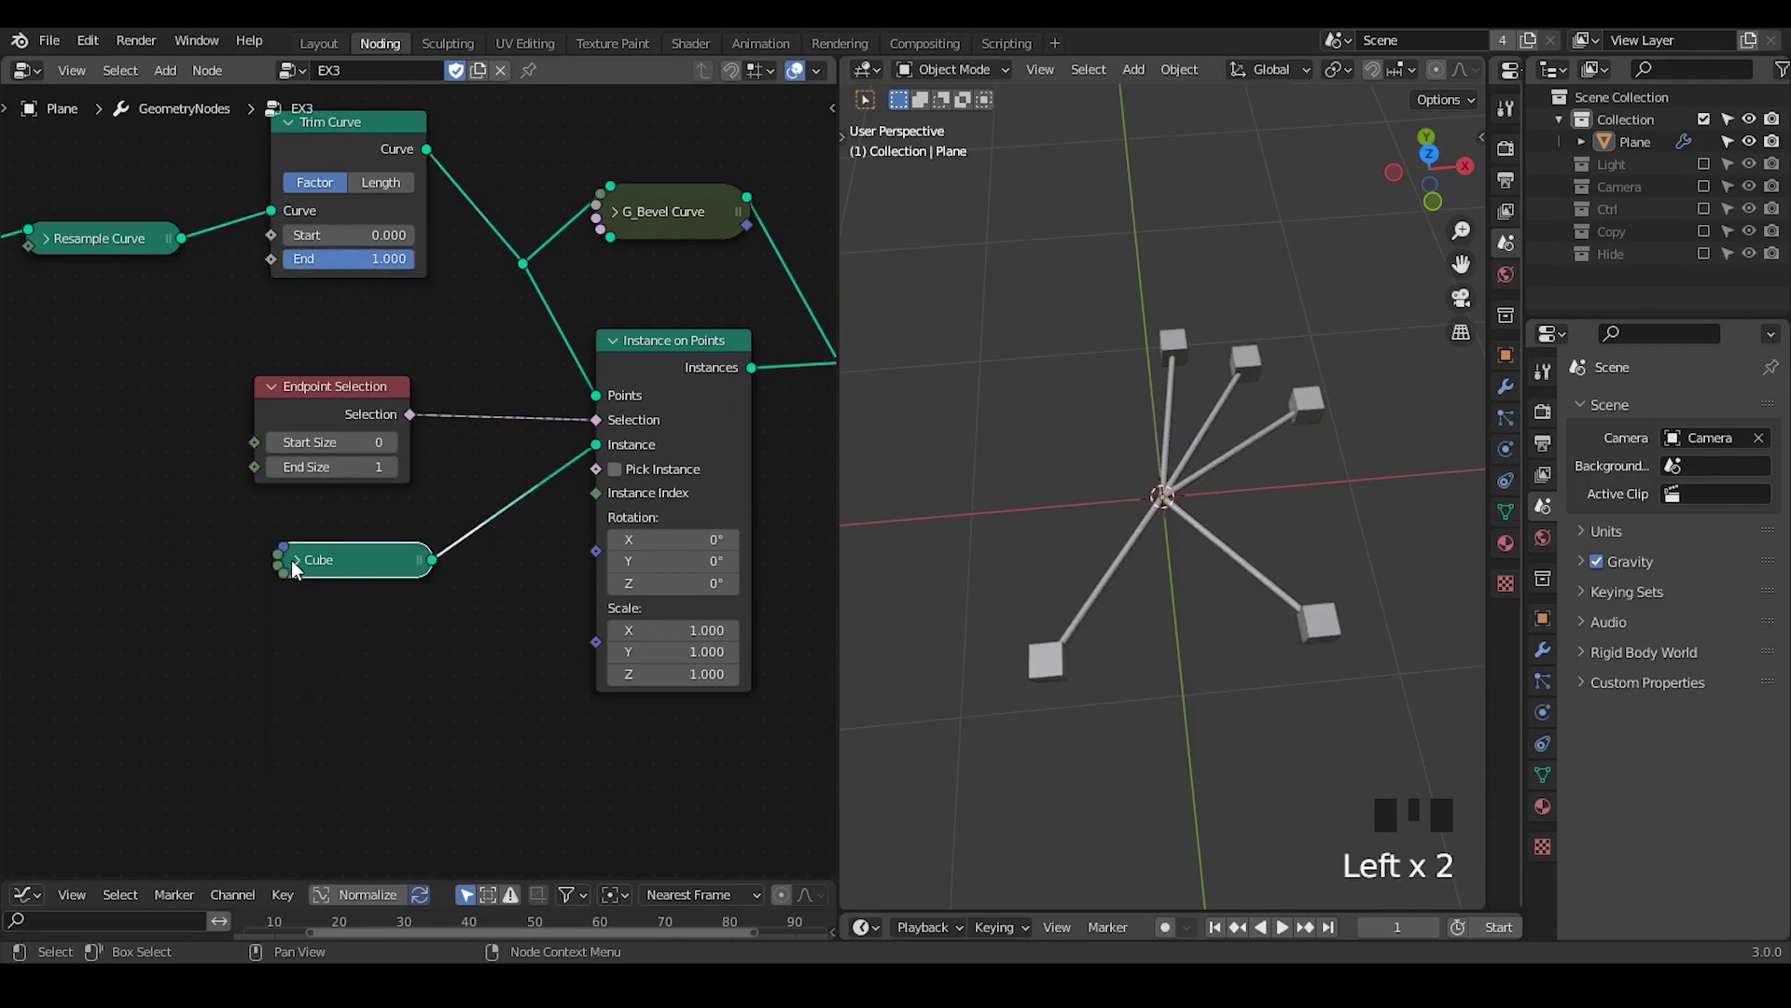
{"action": "left_click_drag", "start_coordinate": [291, 541], "coordinate": [295, 528]}
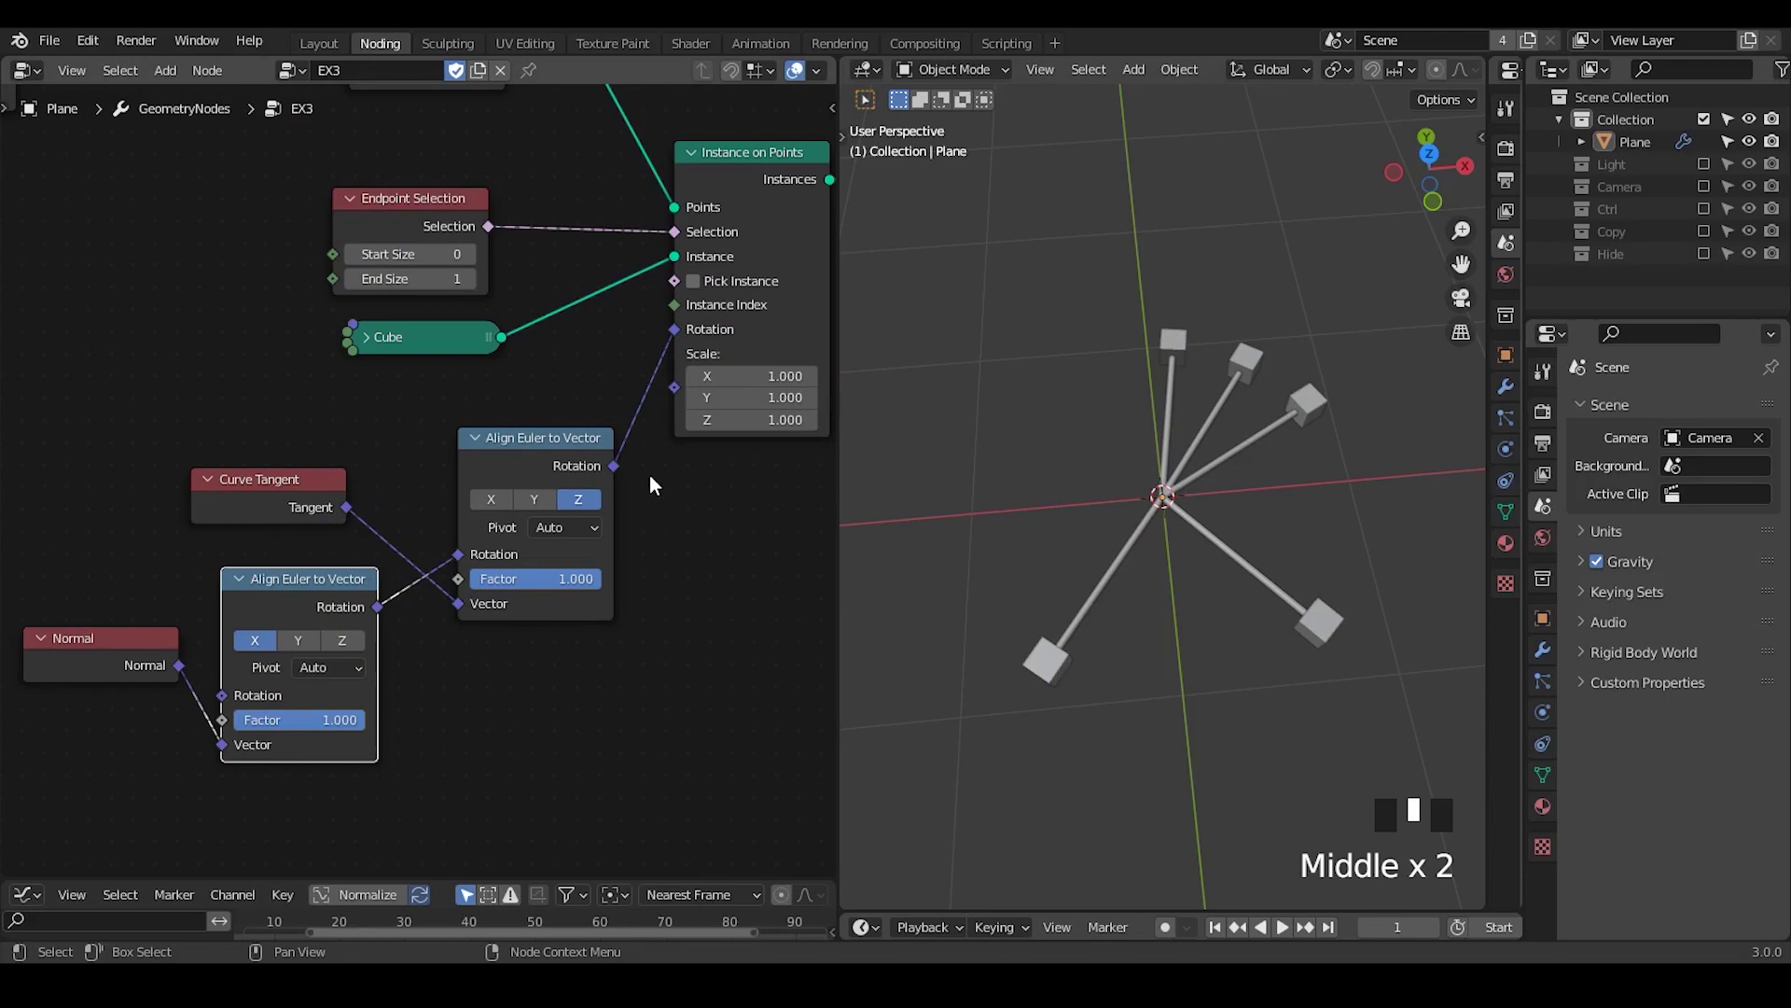
- Move the Normal, Curve Tangent and both Align Euler to Vector nodes together, farther away from Instance on Points
{"action": "left_click_drag", "start_coordinate": [649, 474], "coordinate": [20, 718]}
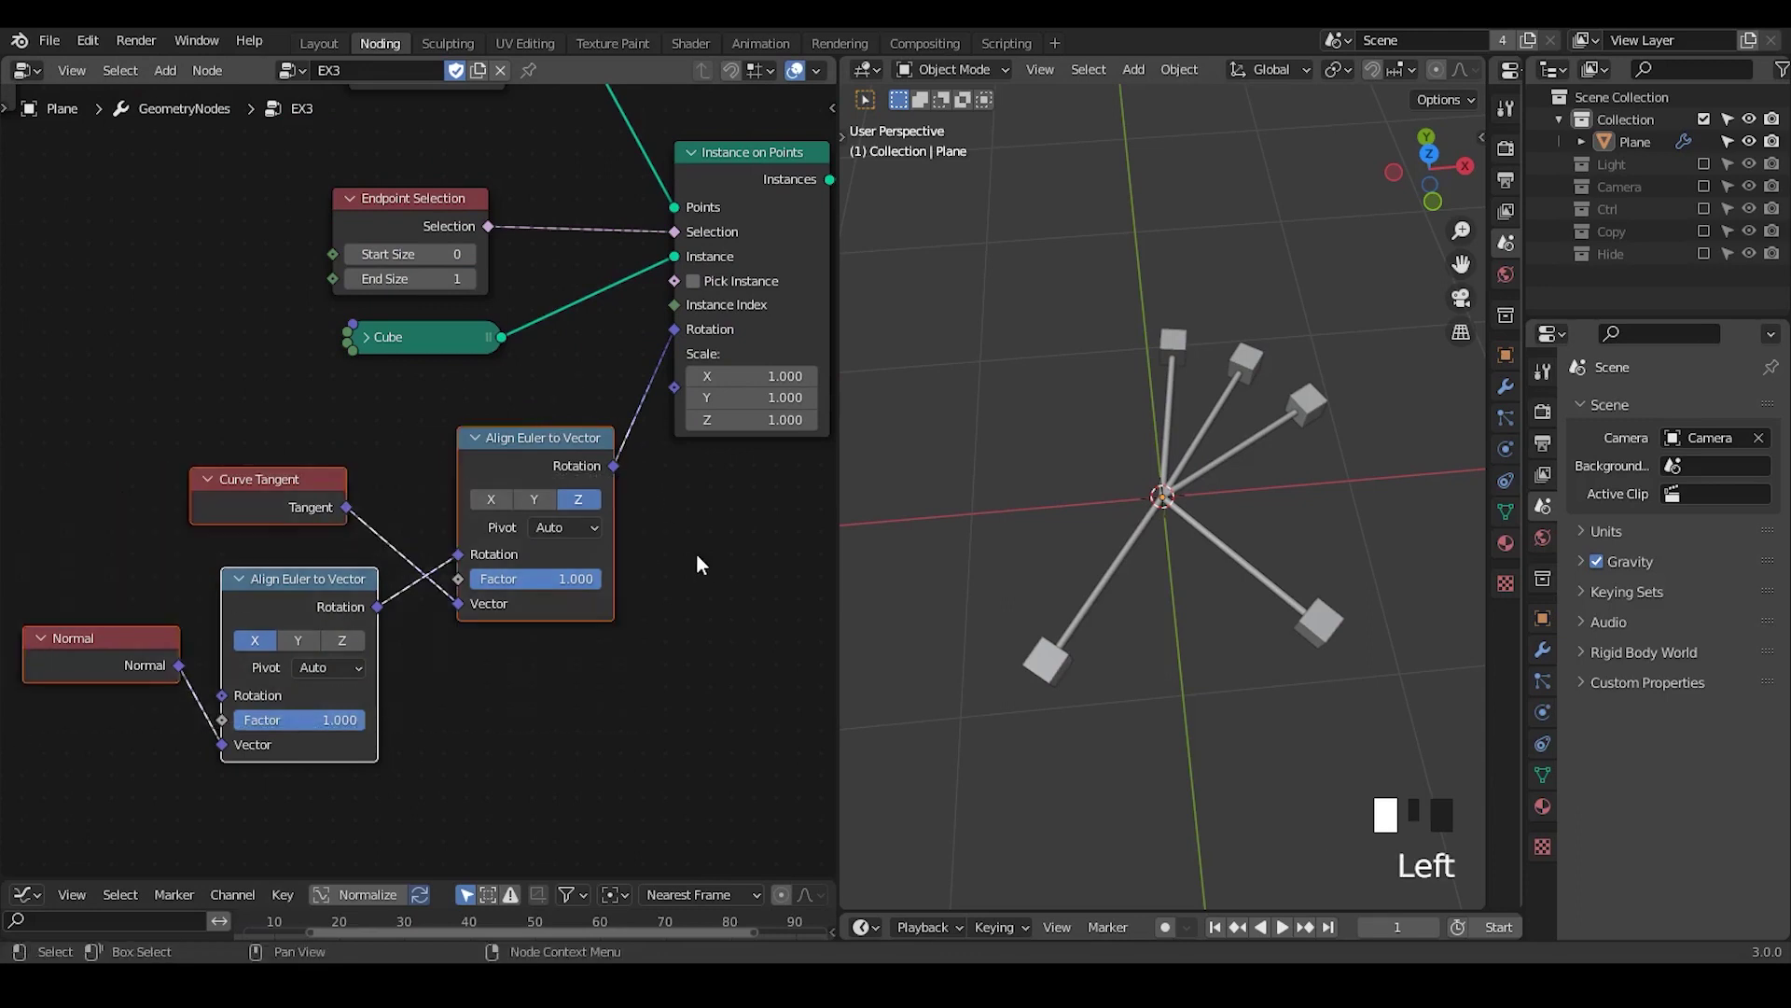
{"action": "key", "text": "g"}
{"action": "left_click", "coordinate": [558, 520]}
- Add the G_Alignment on Splines group node and link its Rotation output to the Rotation input of Instance on Points
{"action": "key", "text": "ctrl+a"}
{"action": "type", "text": "align"}
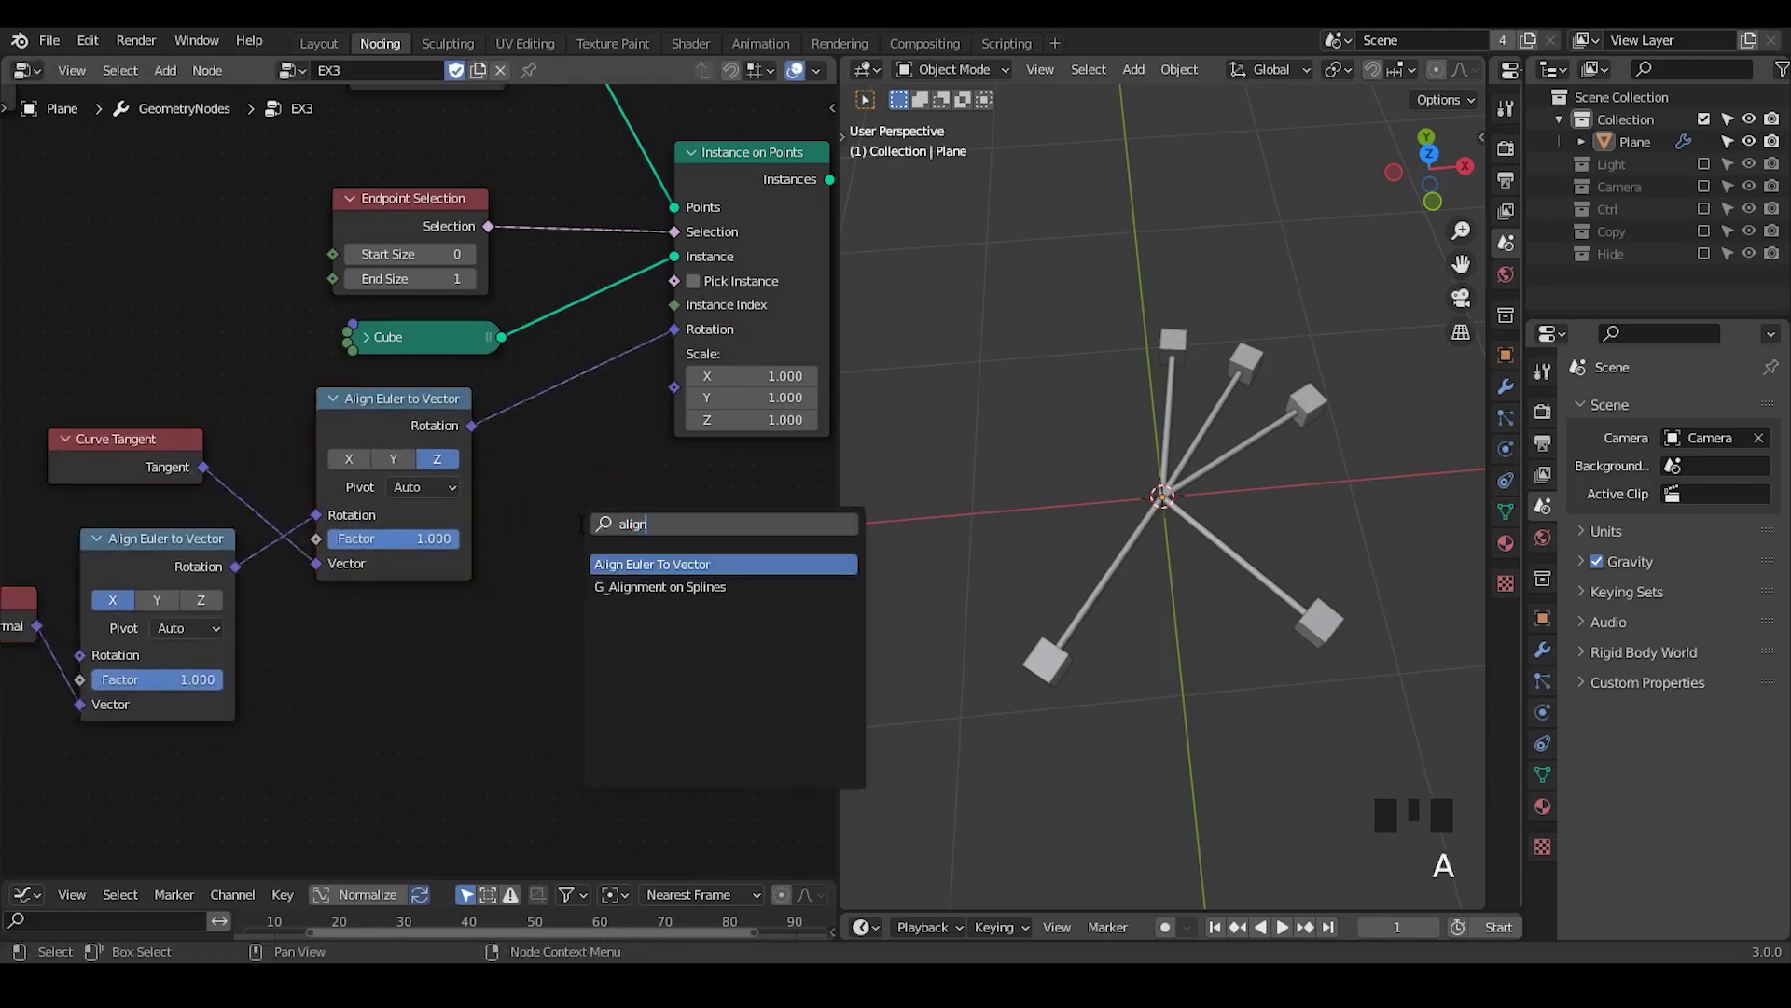
{"action": "key", "text": "Down"}
{"action": "key", "text": "Return"}
{"action": "left_click", "coordinate": [401, 480]}
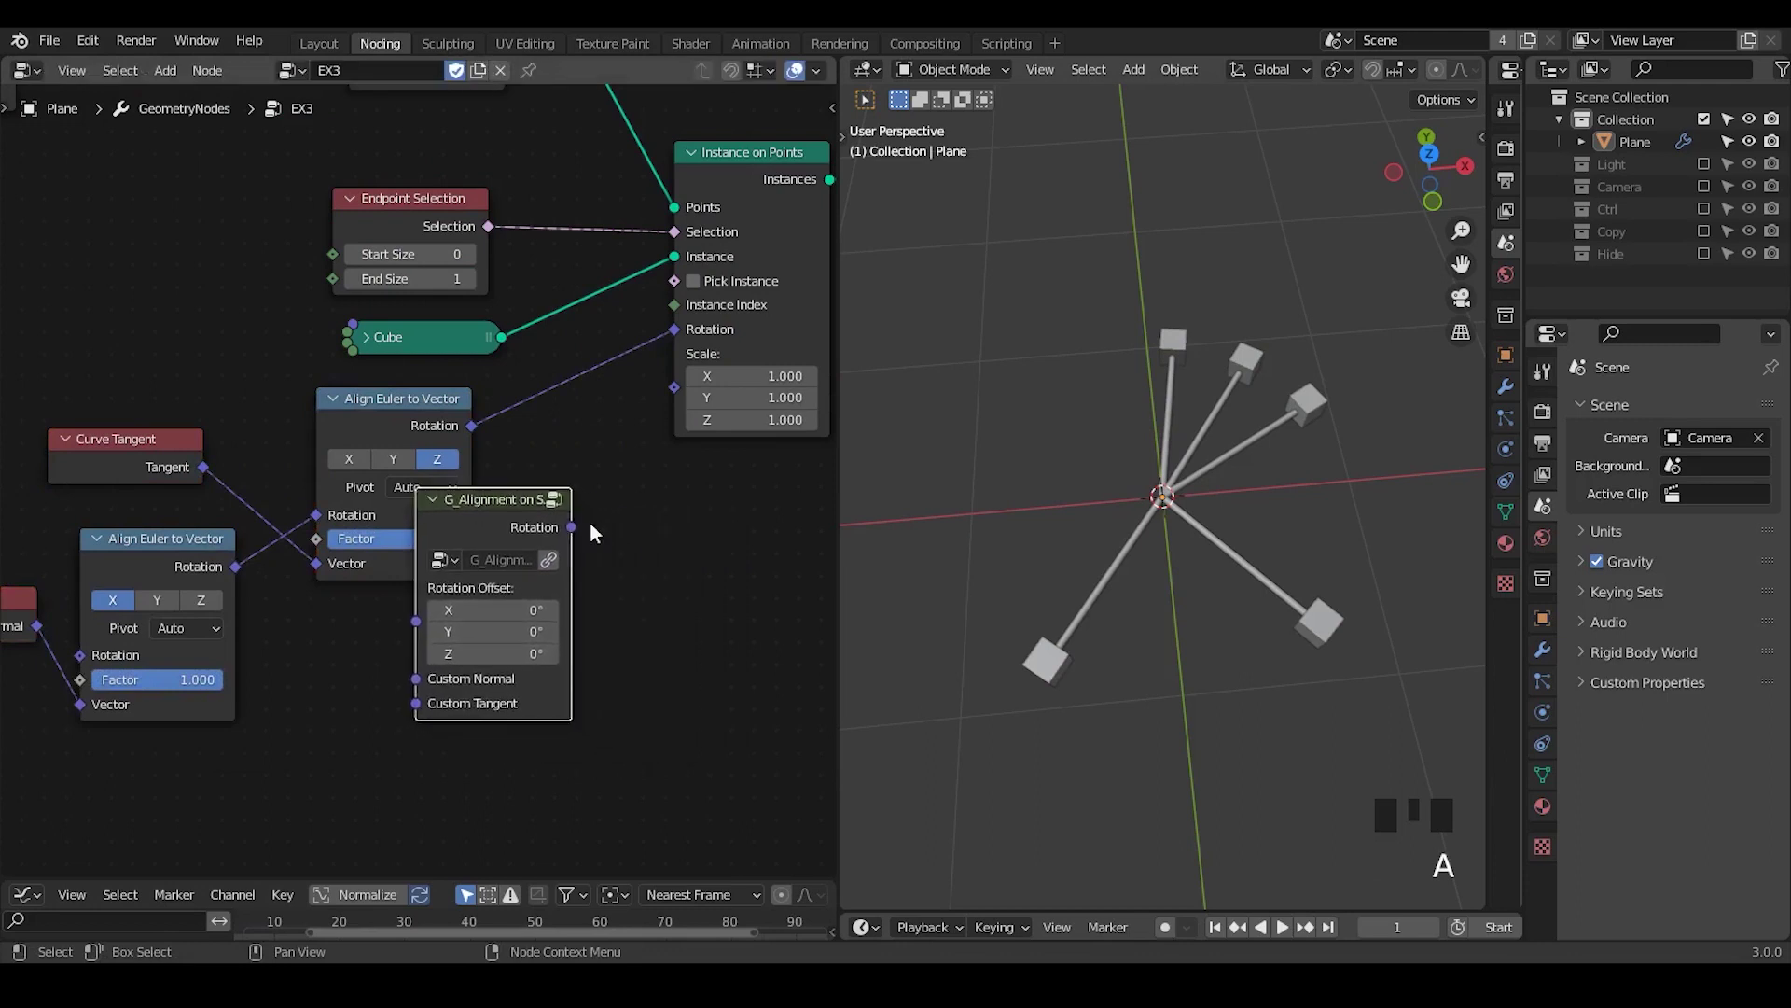
{"action": "left_click_drag", "start_coordinate": [571, 528], "coordinate": [674, 330]}
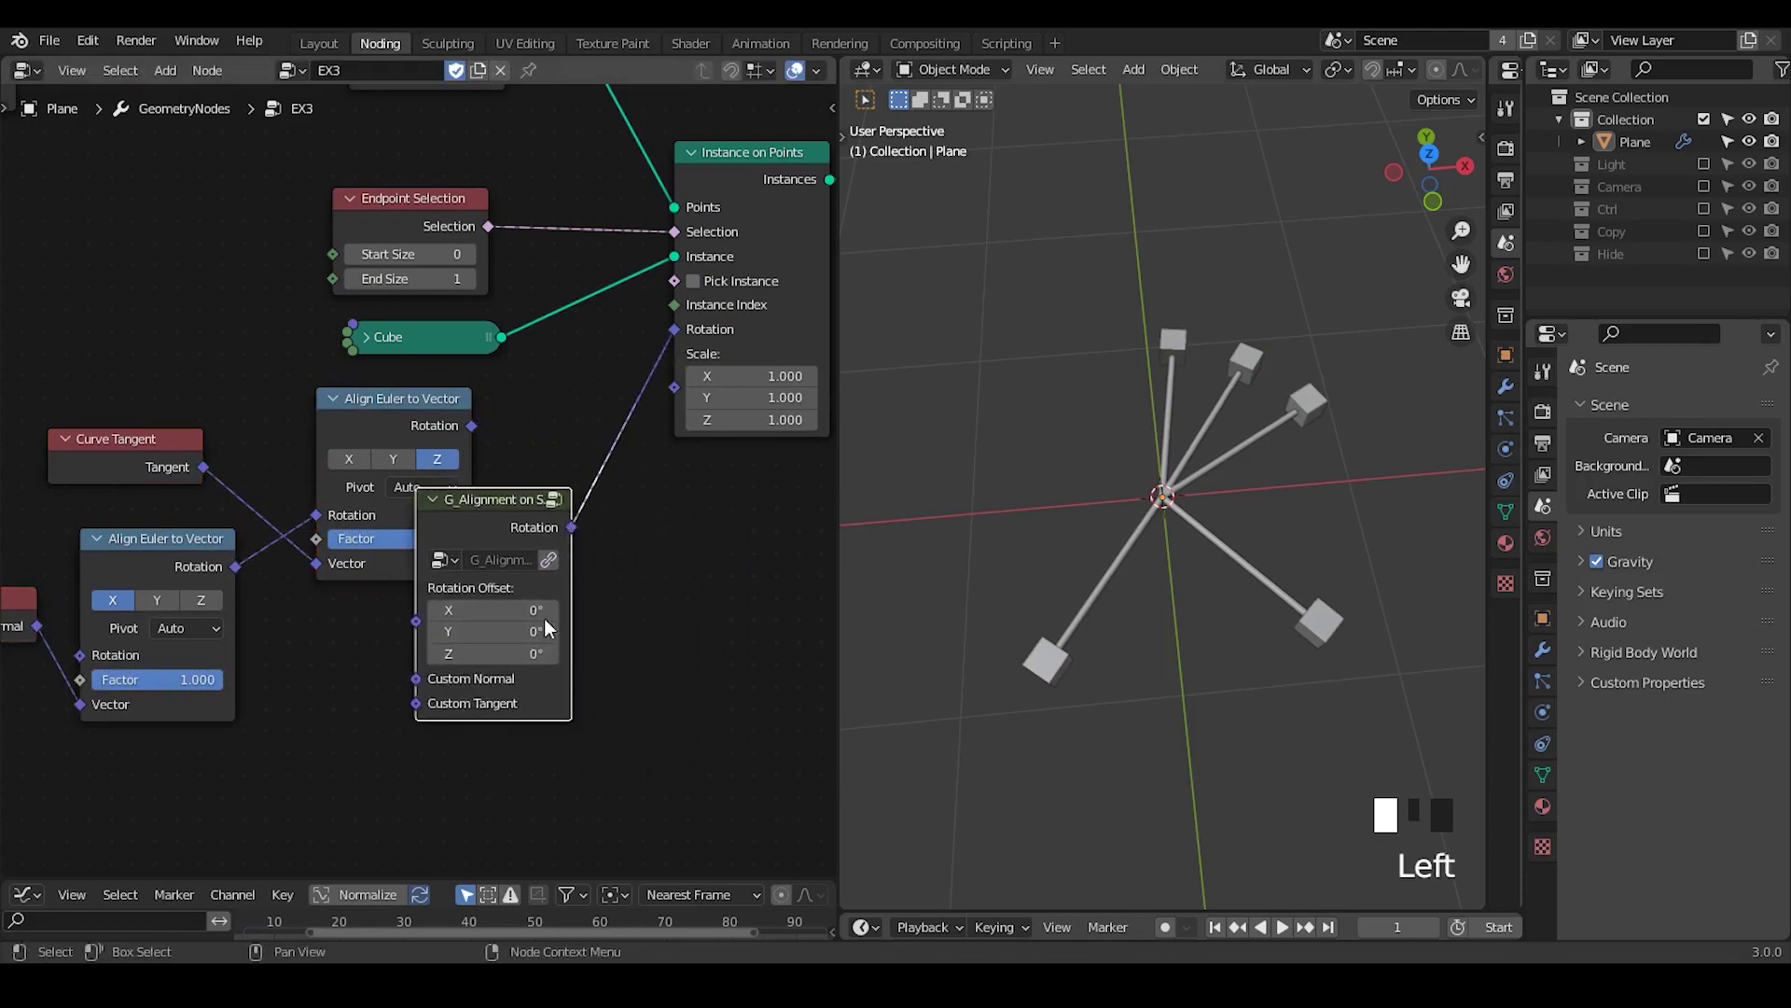
- Delete the Normal, Curve Tangent and both Align Euler to Vector nodes, and collapse G_Alignment on Splines directly beneath the Cube node
{"action": "middle_click_drag", "start_coordinate": [545, 618], "coordinate": [574, 700], "text": "ctrl"}
{"action": "left_click_drag", "start_coordinate": [454, 419], "coordinate": [413, 424]}
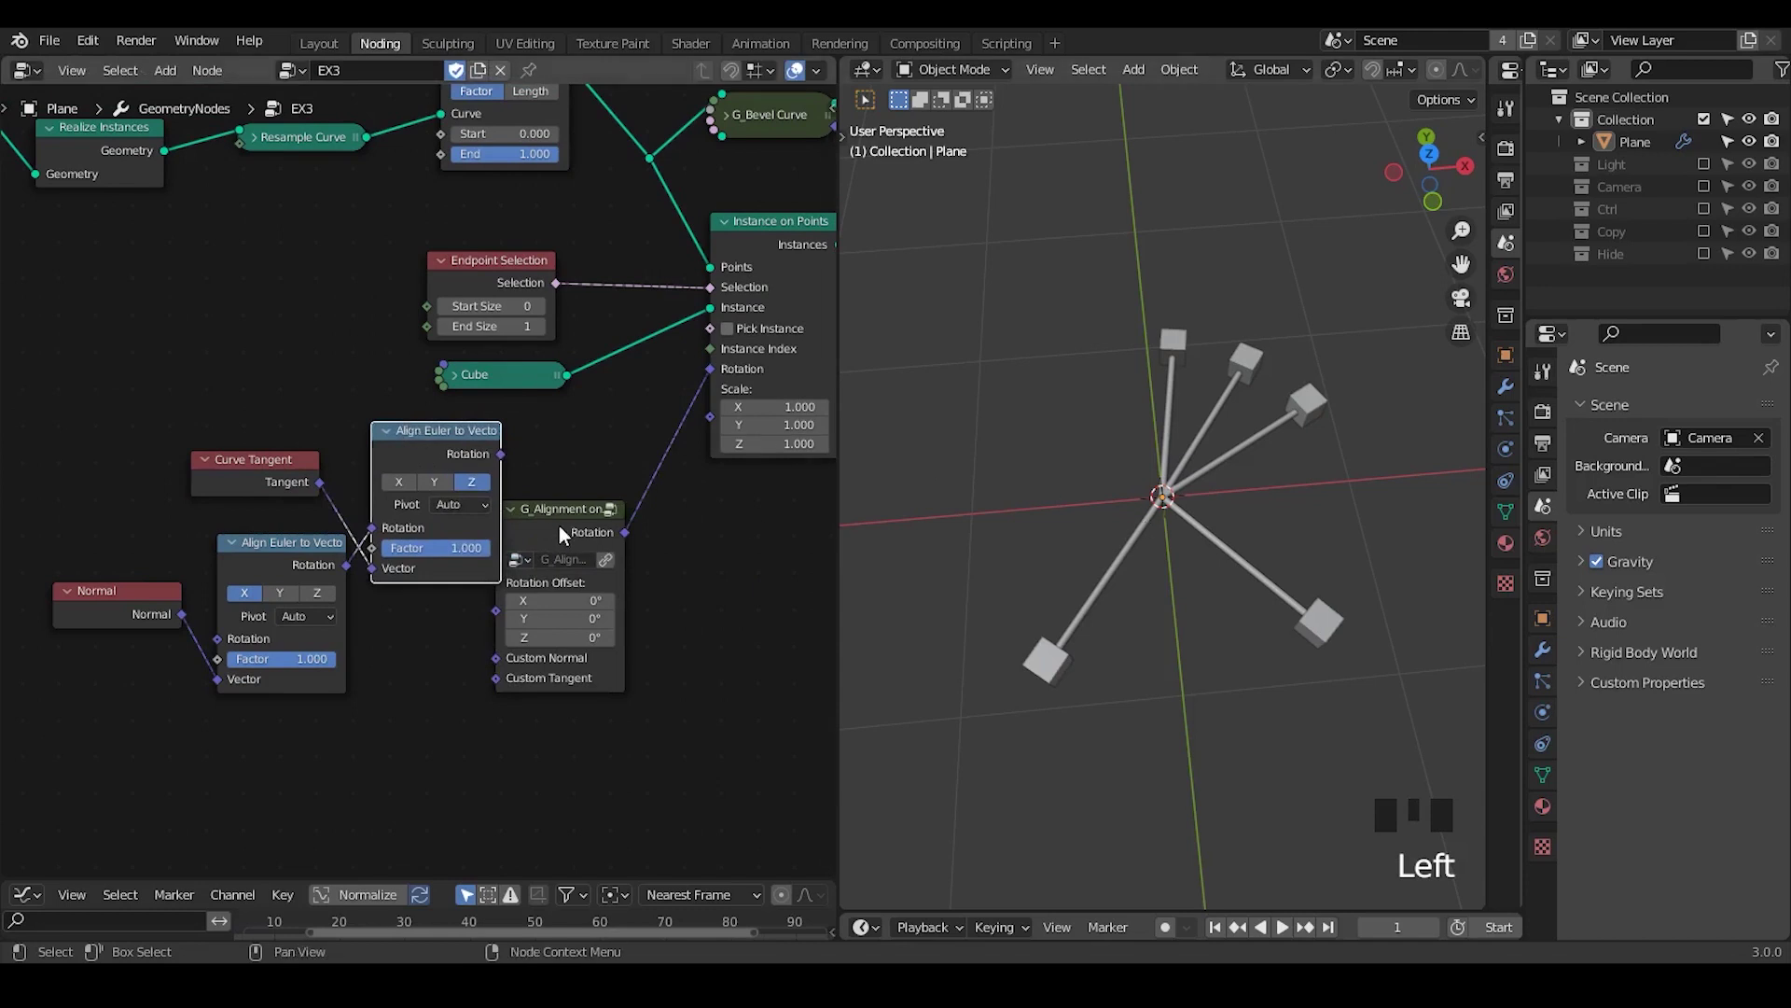
{"action": "left_click_drag", "start_coordinate": [519, 153], "coordinate": [560, 153]}
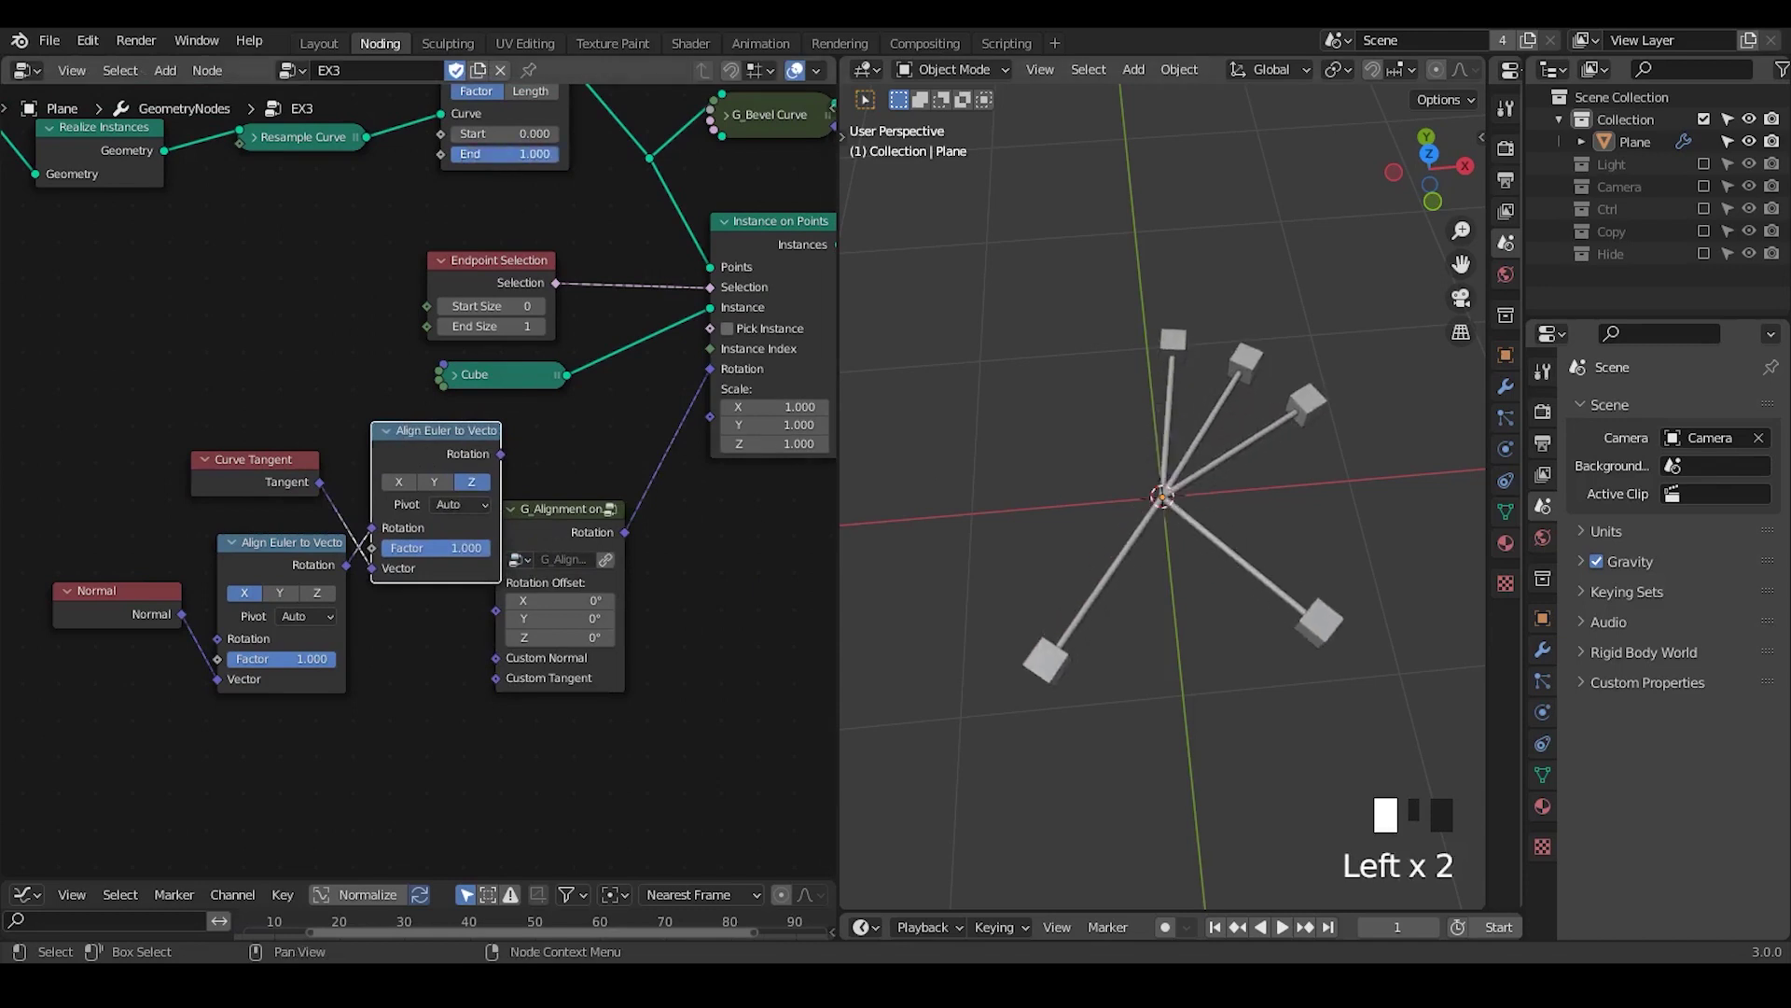
{"action": "key", "text": "ctrl+alt+shift+q"}
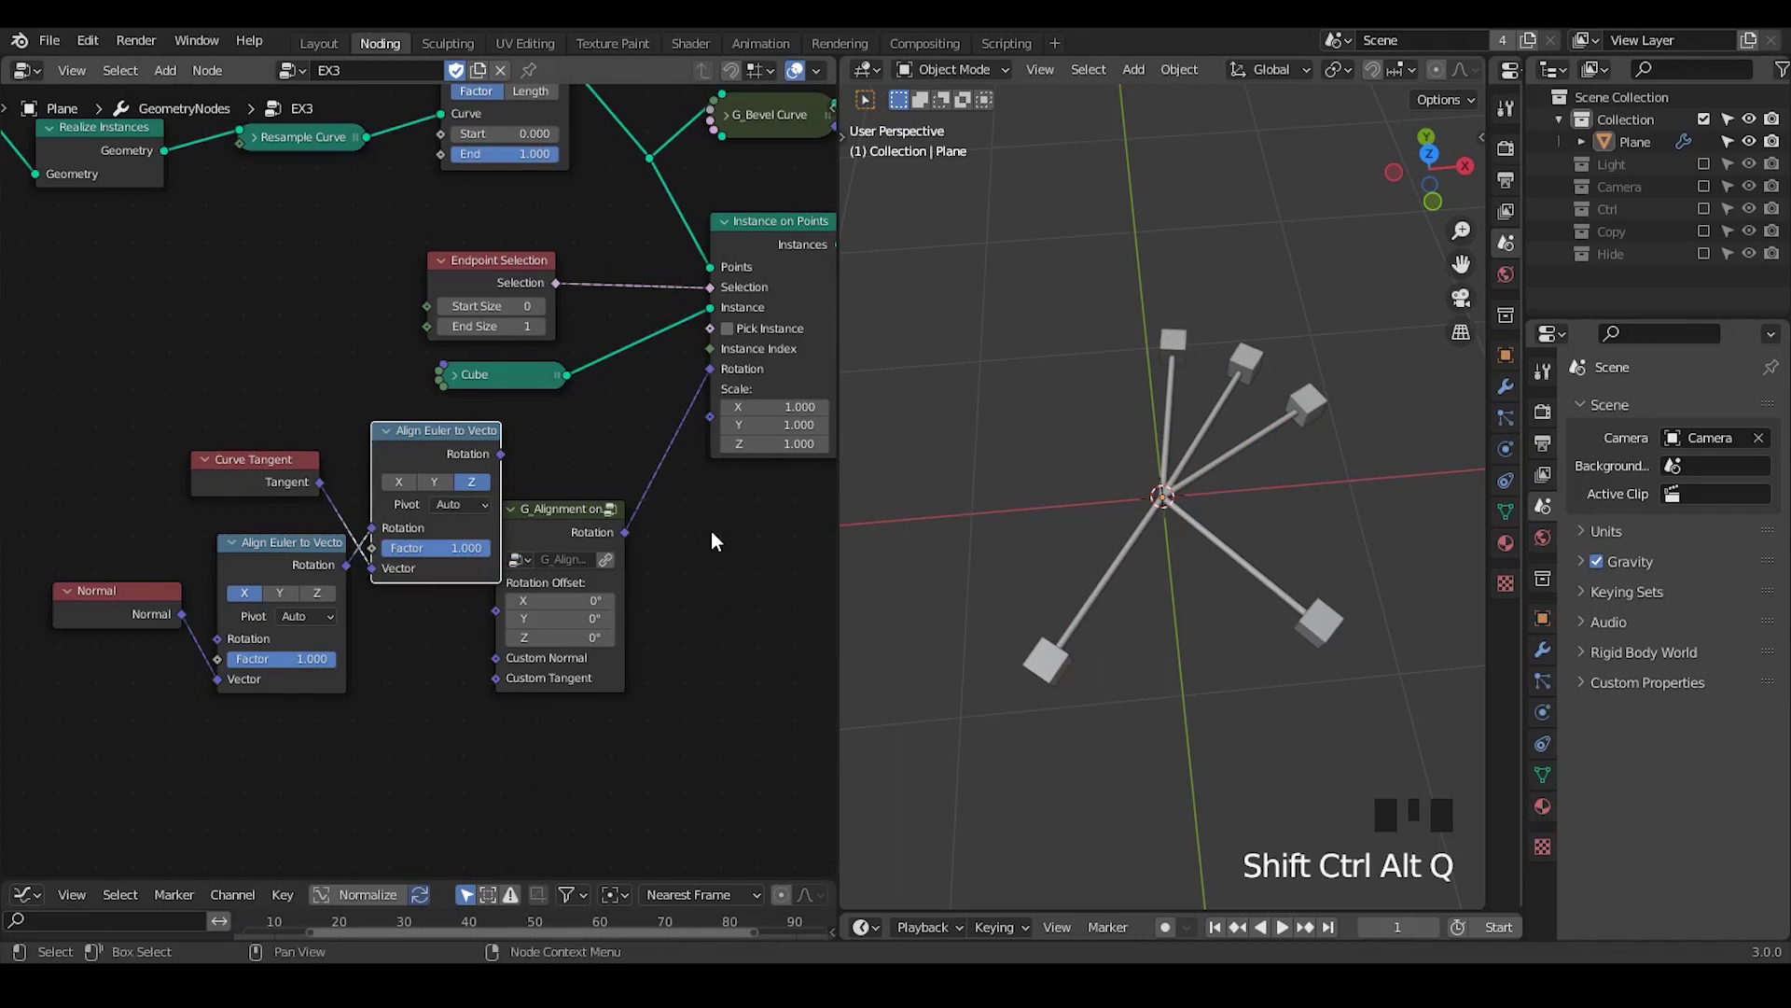
{"action": "middle_click_drag", "start_coordinate": [609, 280], "coordinate": [559, 282]}
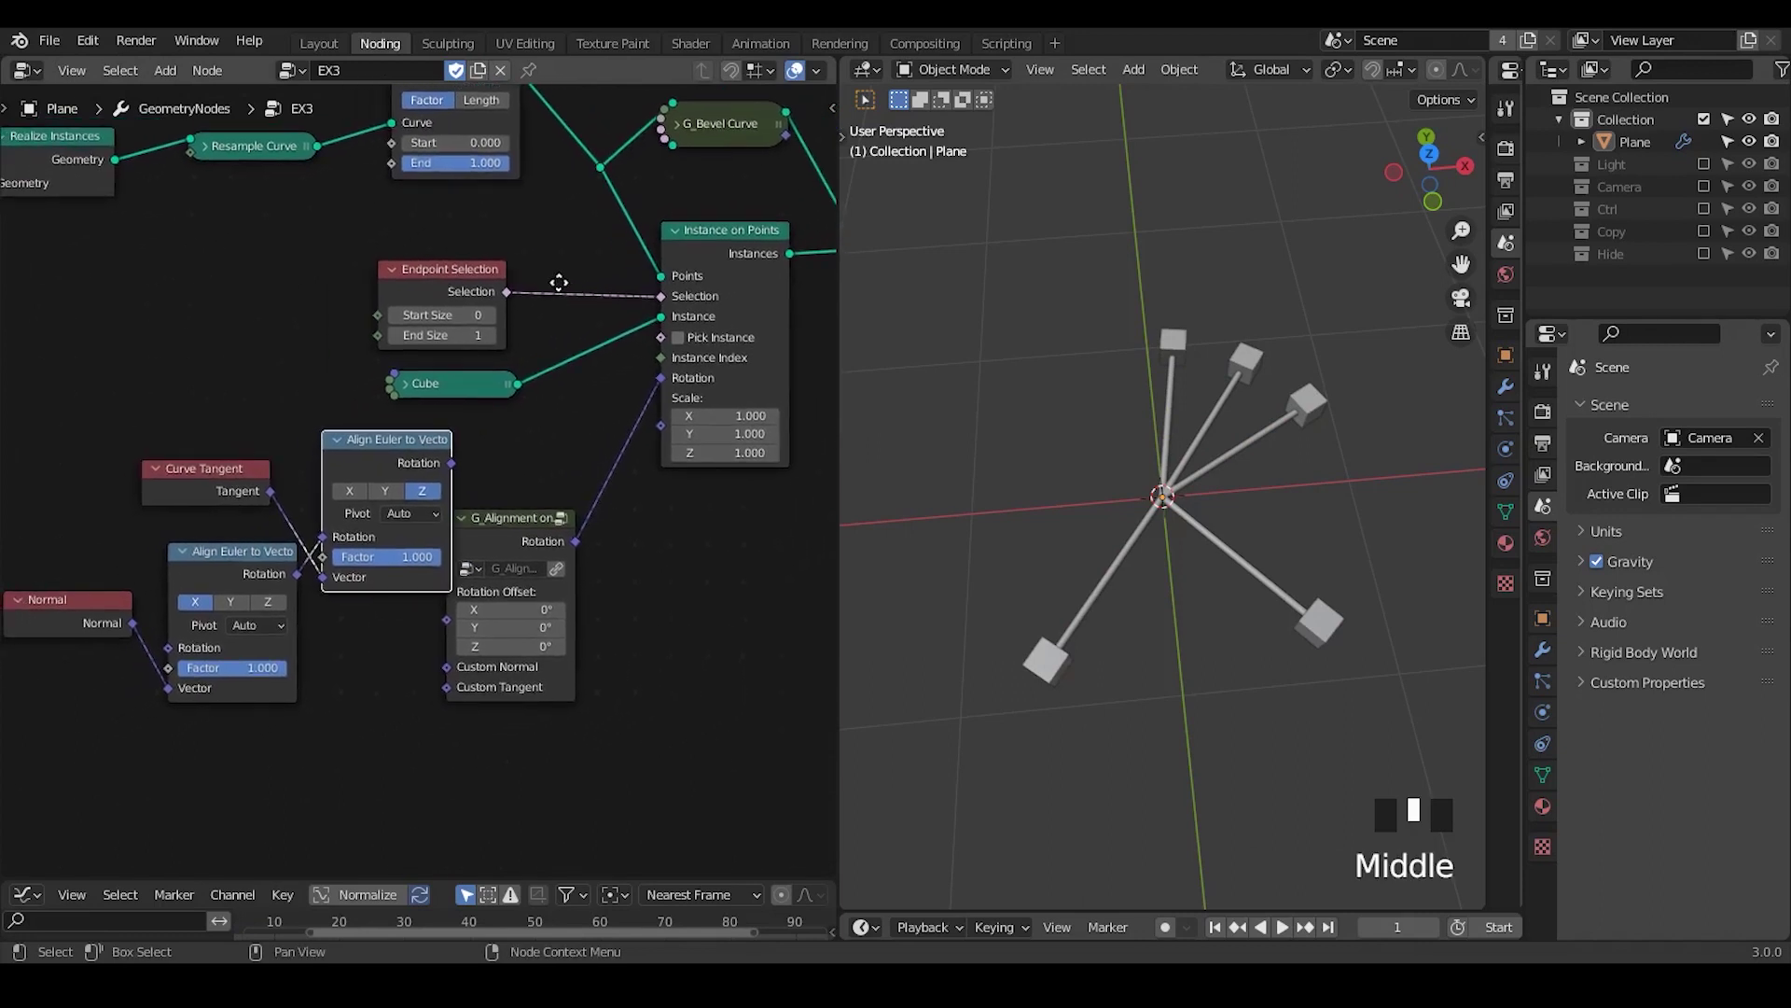
{"action": "left_click_drag", "start_coordinate": [362, 412], "coordinate": [14, 753]}
{"action": "key", "text": "x"}
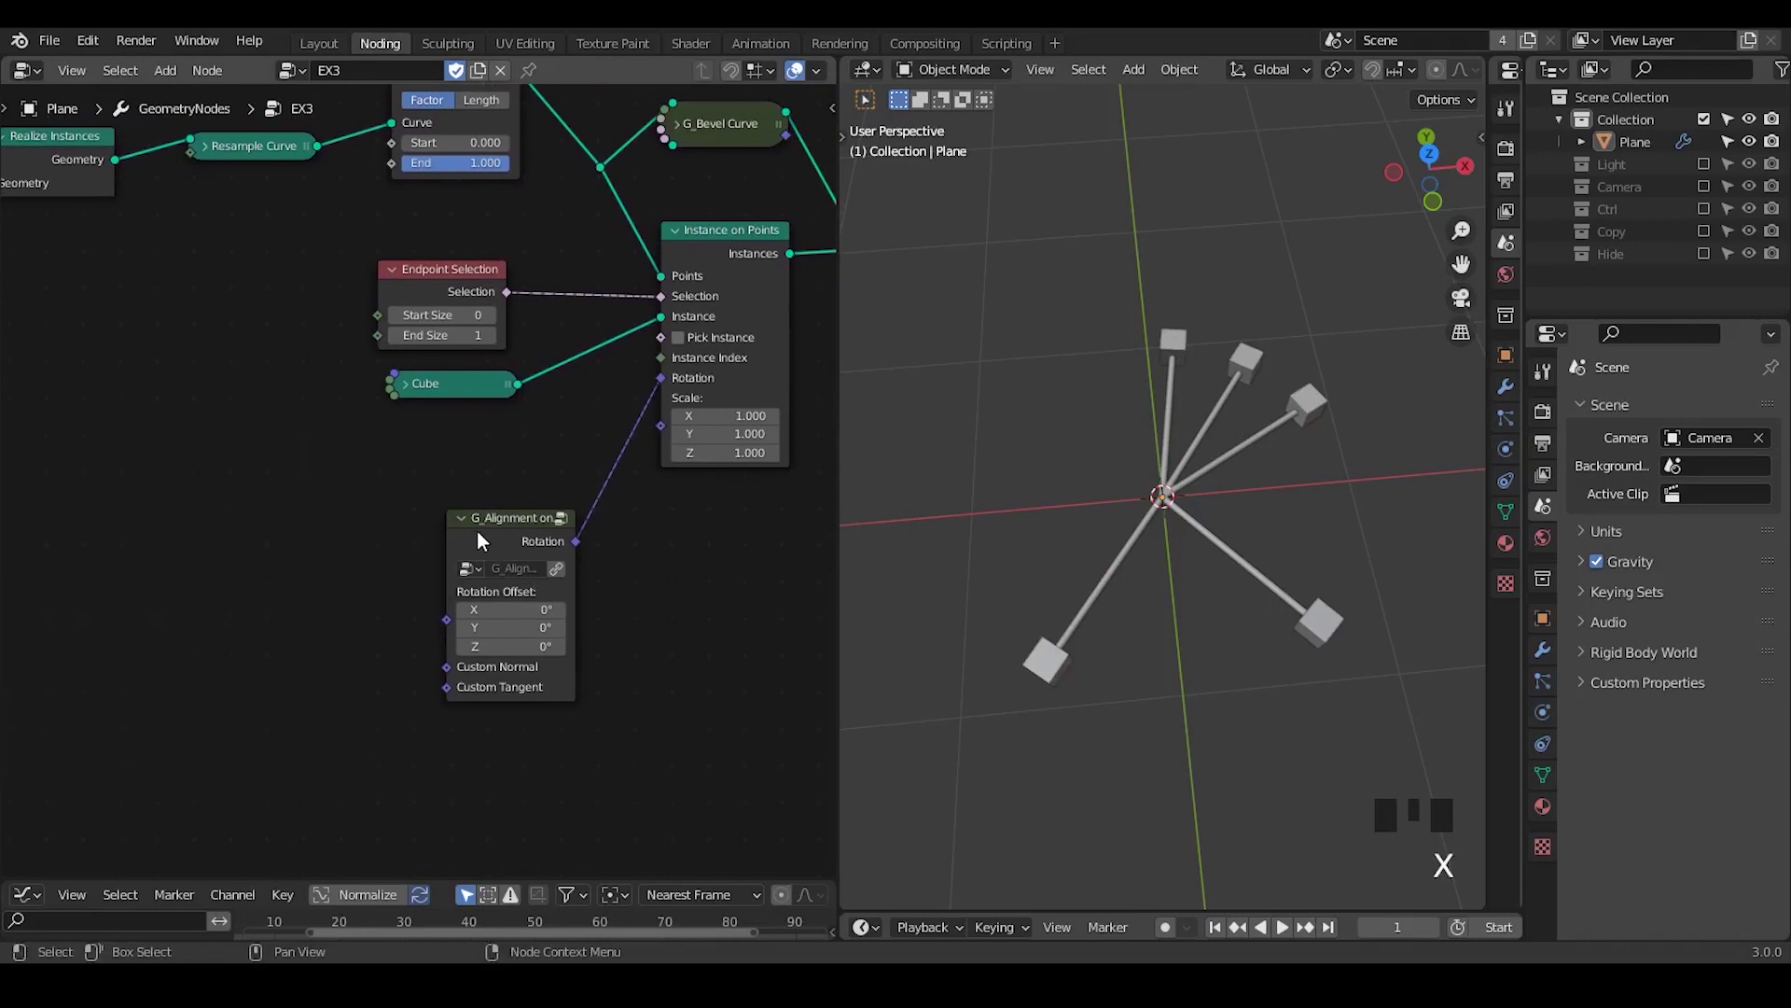
{"action": "left_click", "coordinate": [463, 518]}
{"action": "left_click_drag", "start_coordinate": [485, 519], "coordinate": [417, 445]}
- Add a Float Random Value node and link its Value output to the Scale input of Instance on Points
{"action": "key", "text": "ctrl+a"}
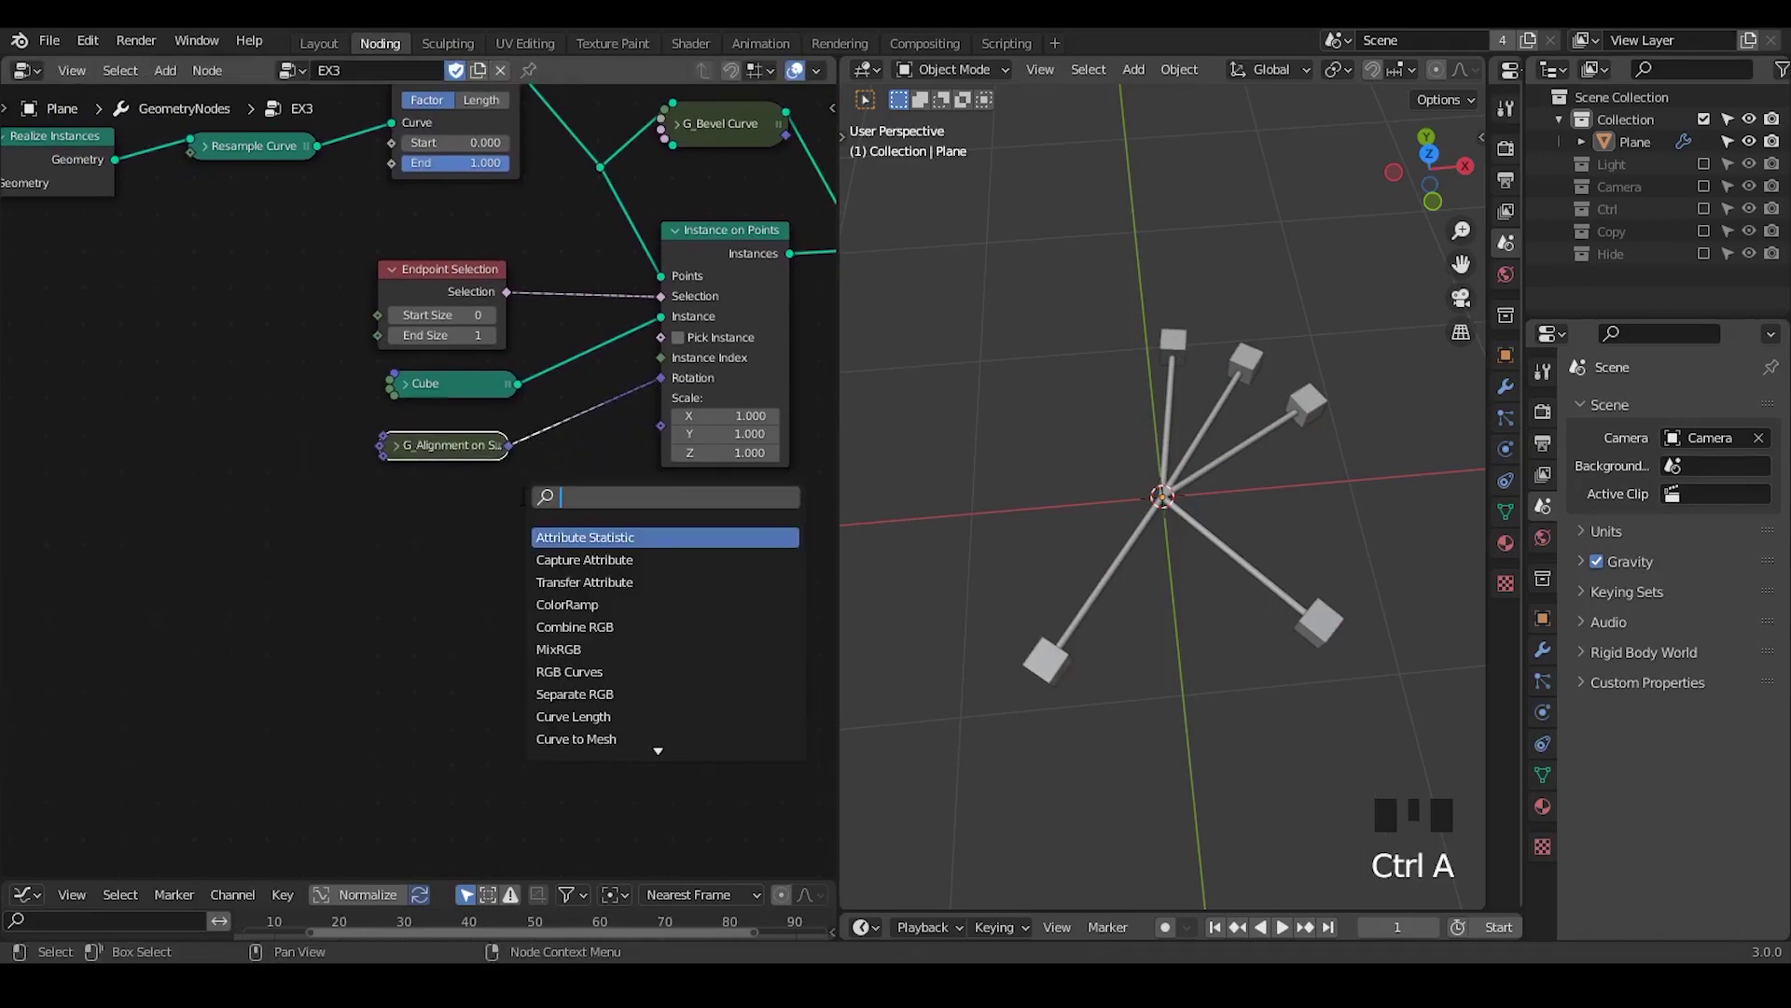
{"action": "type", "text": "random"}
{"action": "key", "text": "Return"}
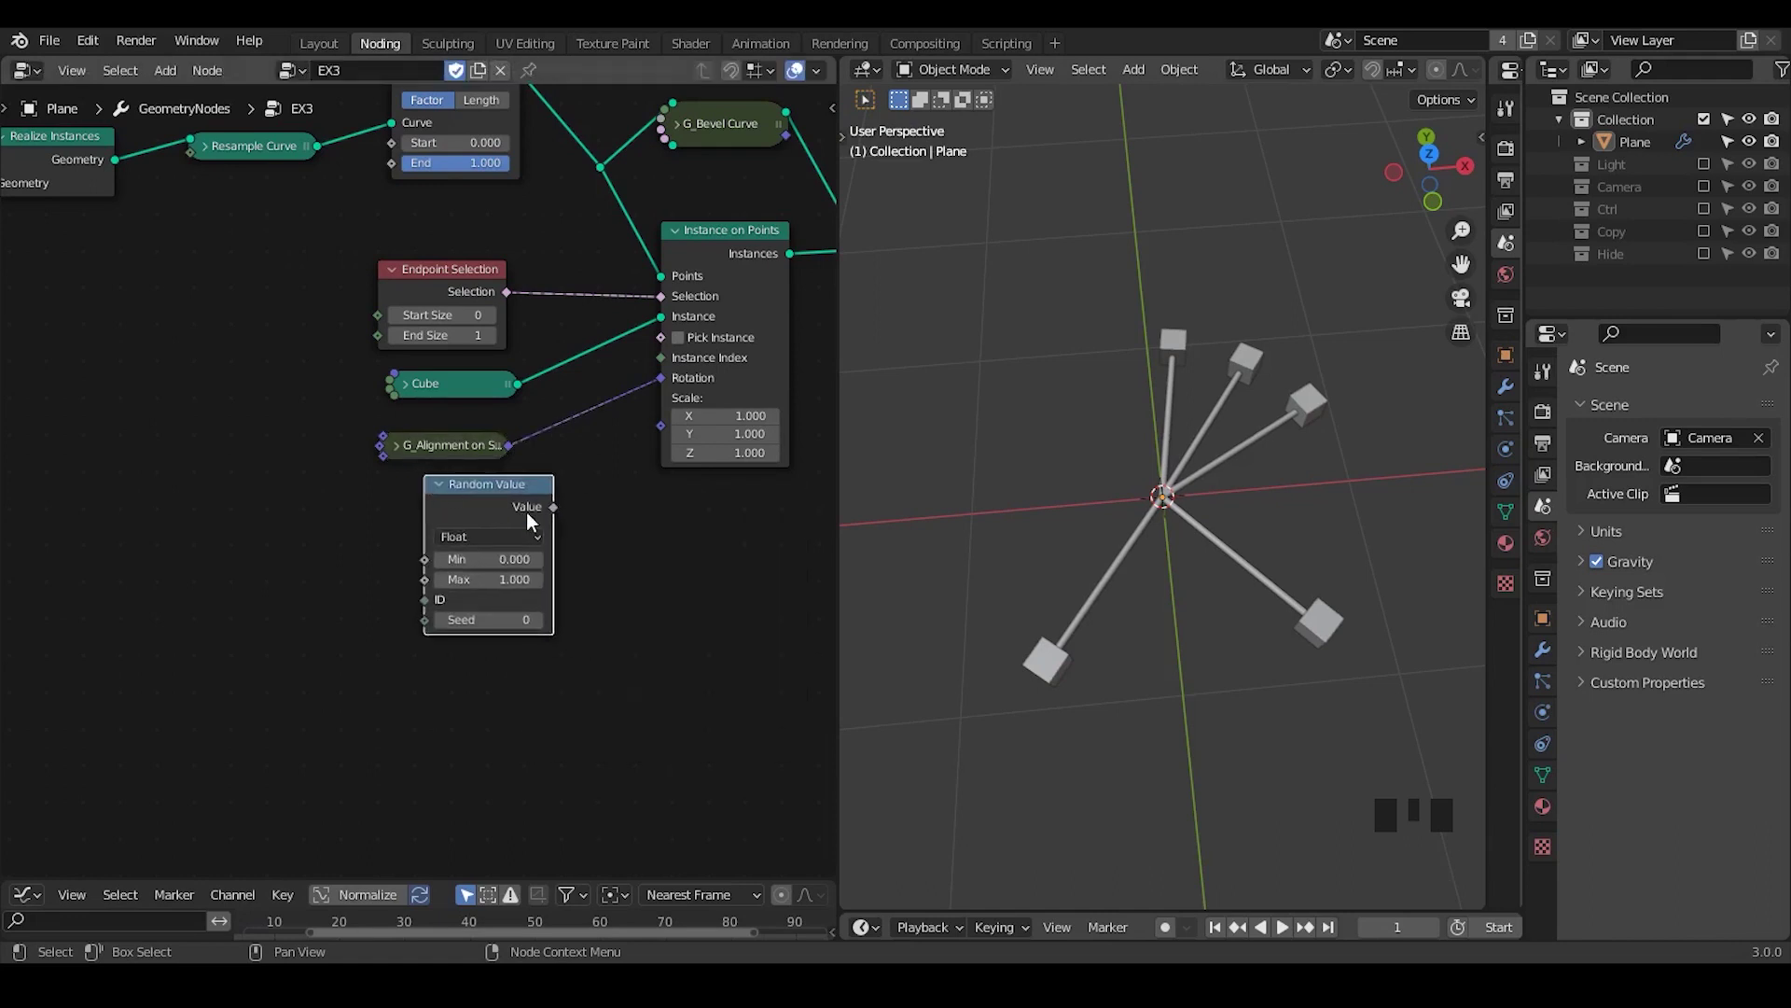
{"action": "left_click_drag", "start_coordinate": [552, 507], "coordinate": [659, 425]}
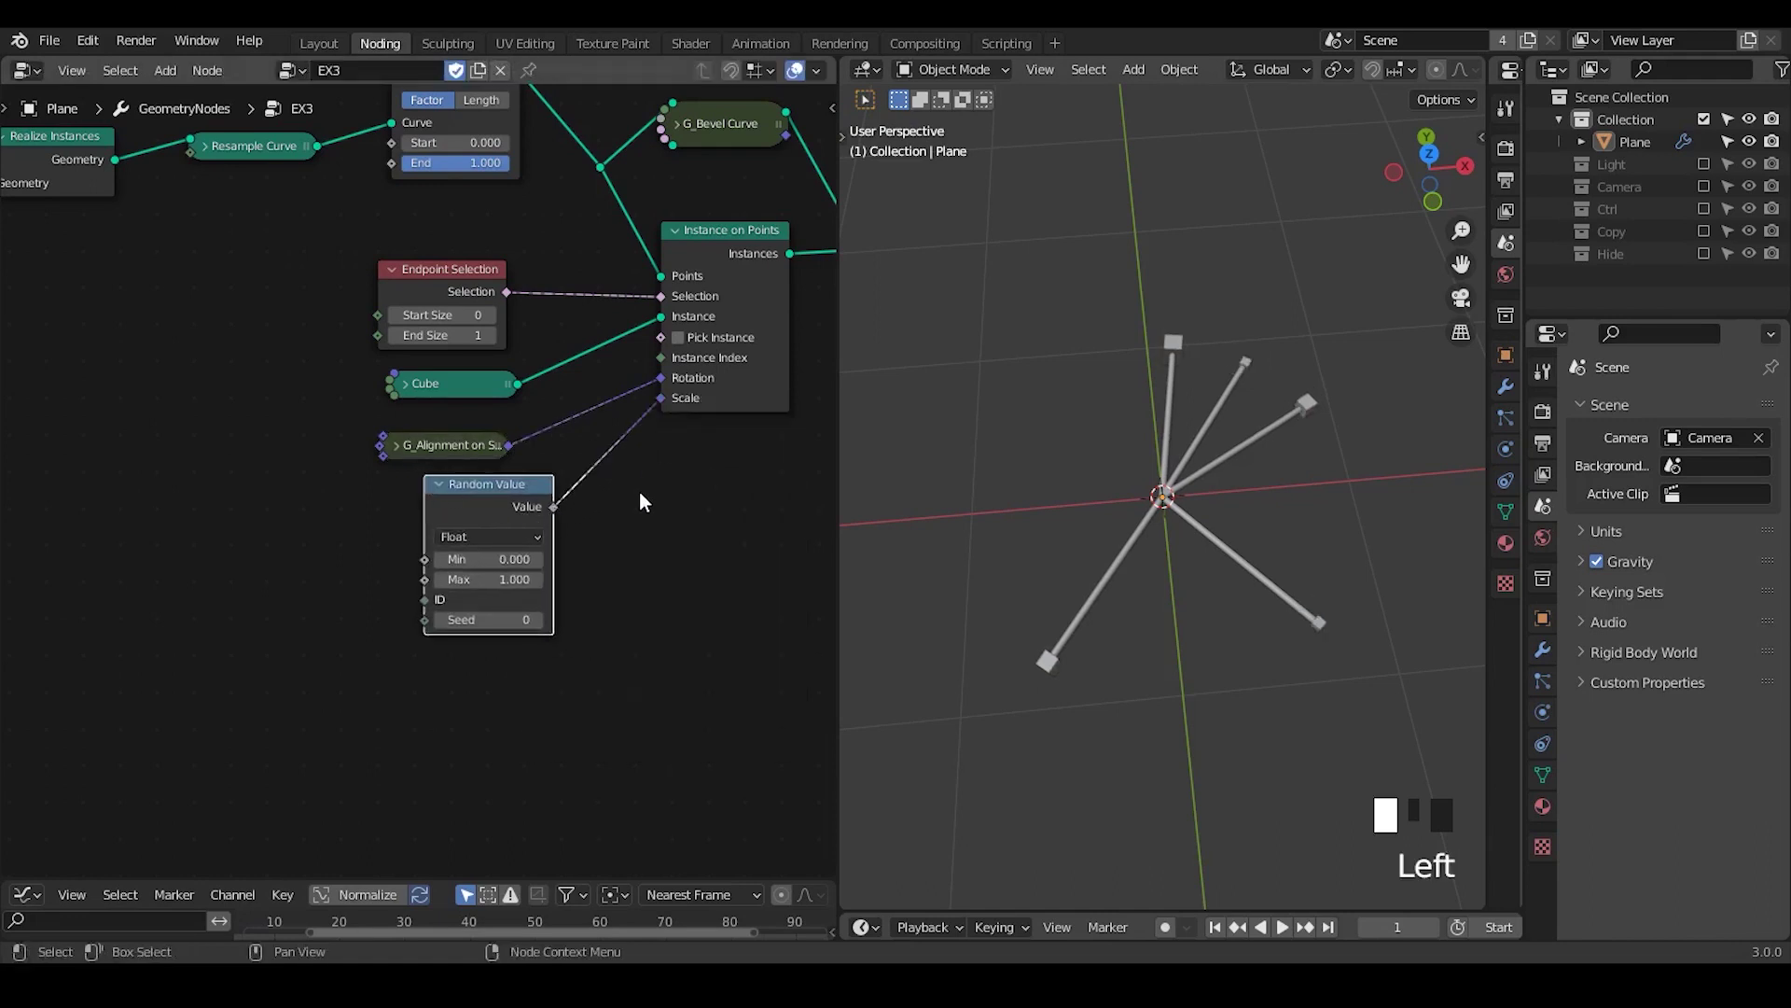
- Lower the End factor of the Trim Curve node to 0.908
{"action": "middle_click_drag", "start_coordinate": [640, 502], "coordinate": [600, 585]}
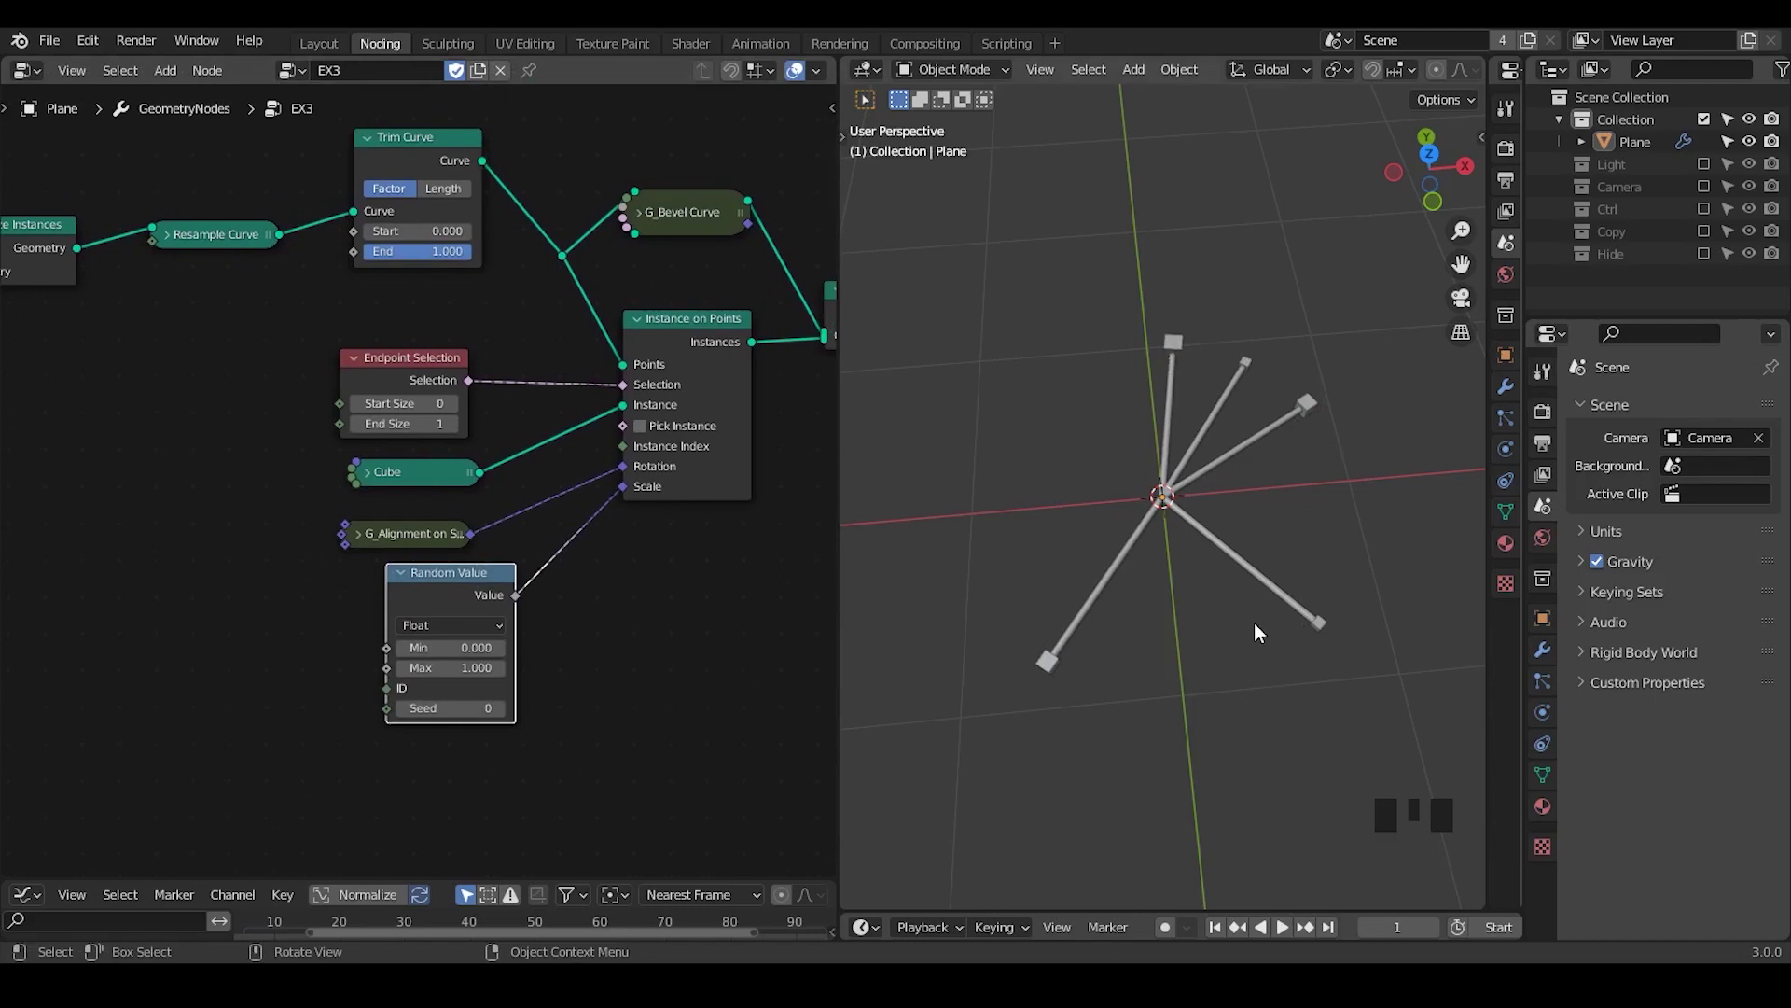
{"action": "mouse_move", "coordinate": [459, 249]}
{"action": "left_mouse_down"}
{"action": "mouse_move", "coordinate": [388, 248]}
{"action": "mouse_move", "coordinate": [437, 248]}
{"action": "left_mouse_up"}
{"action": "mouse_move", "coordinate": [463, 251]}
{"action": "left_mouse_down"}
{"action": "mouse_move", "coordinate": [401, 251]}
{"action": "mouse_move", "coordinate": [460, 251]}
{"action": "left_mouse_up"}
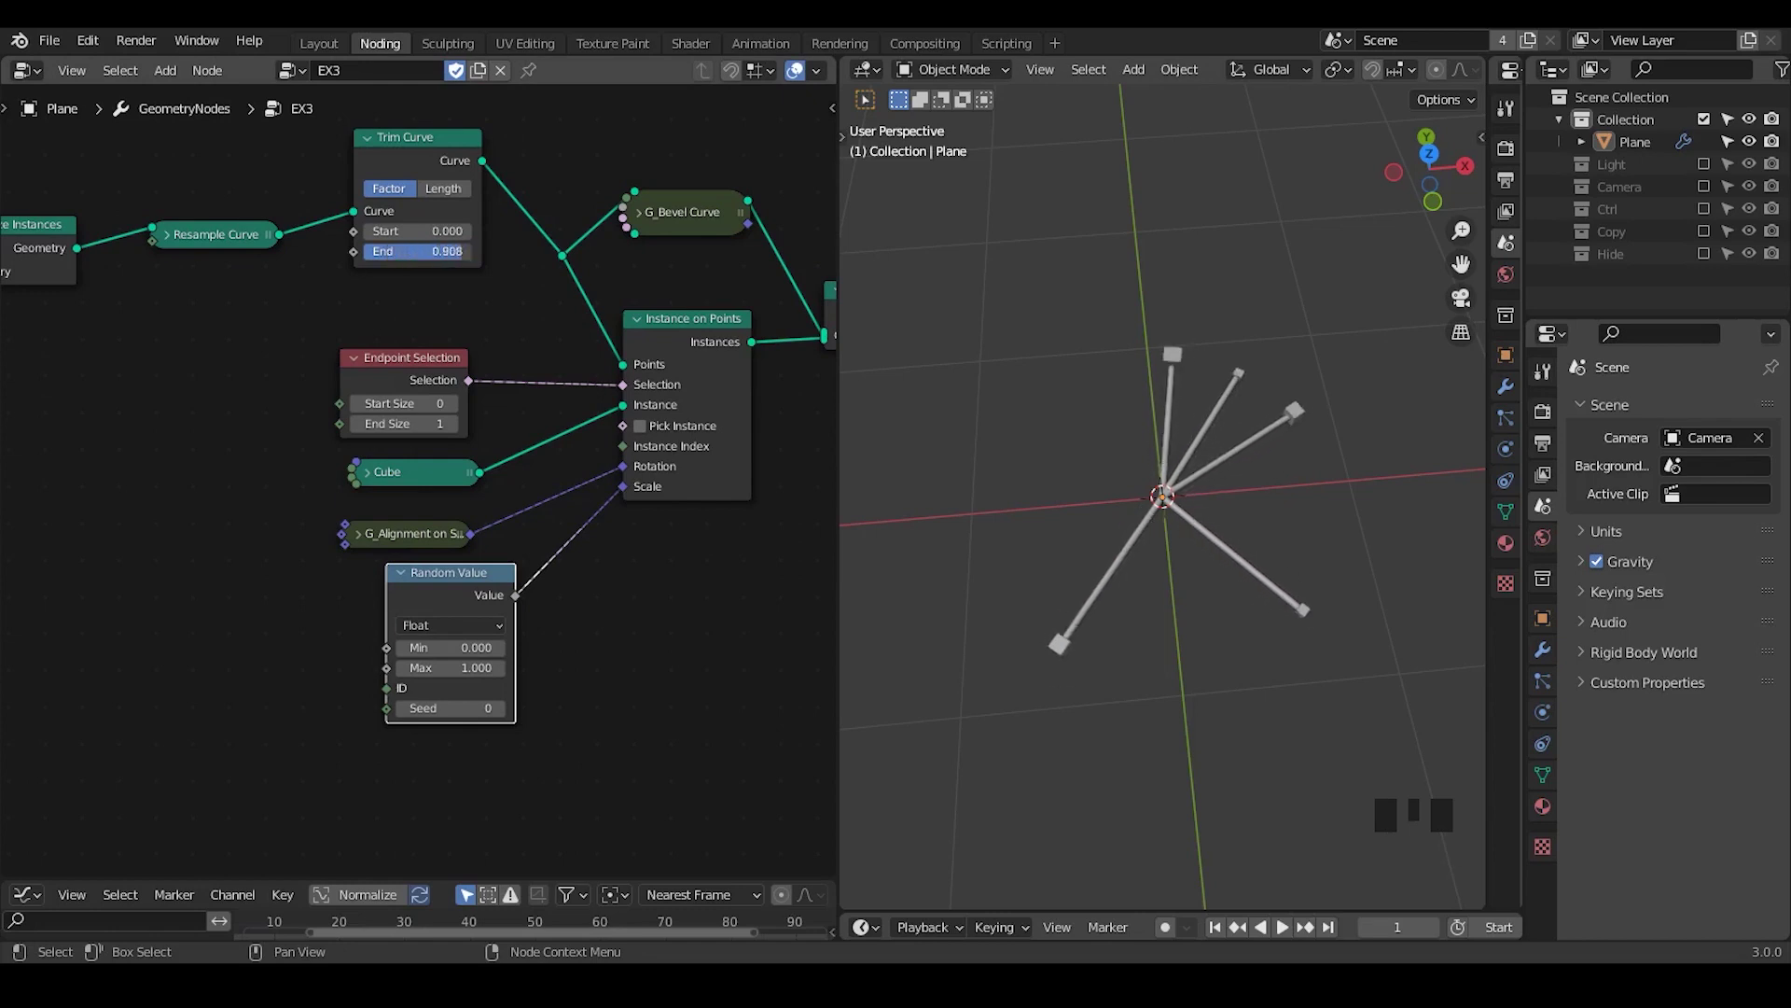
- Connect a Viewer node to Trim Curve and split off a Spreadsheet editor showing the Viewer Node's curve control points
{"action": "left_click", "coordinate": [435, 143], "text": "ctrl+shift"}
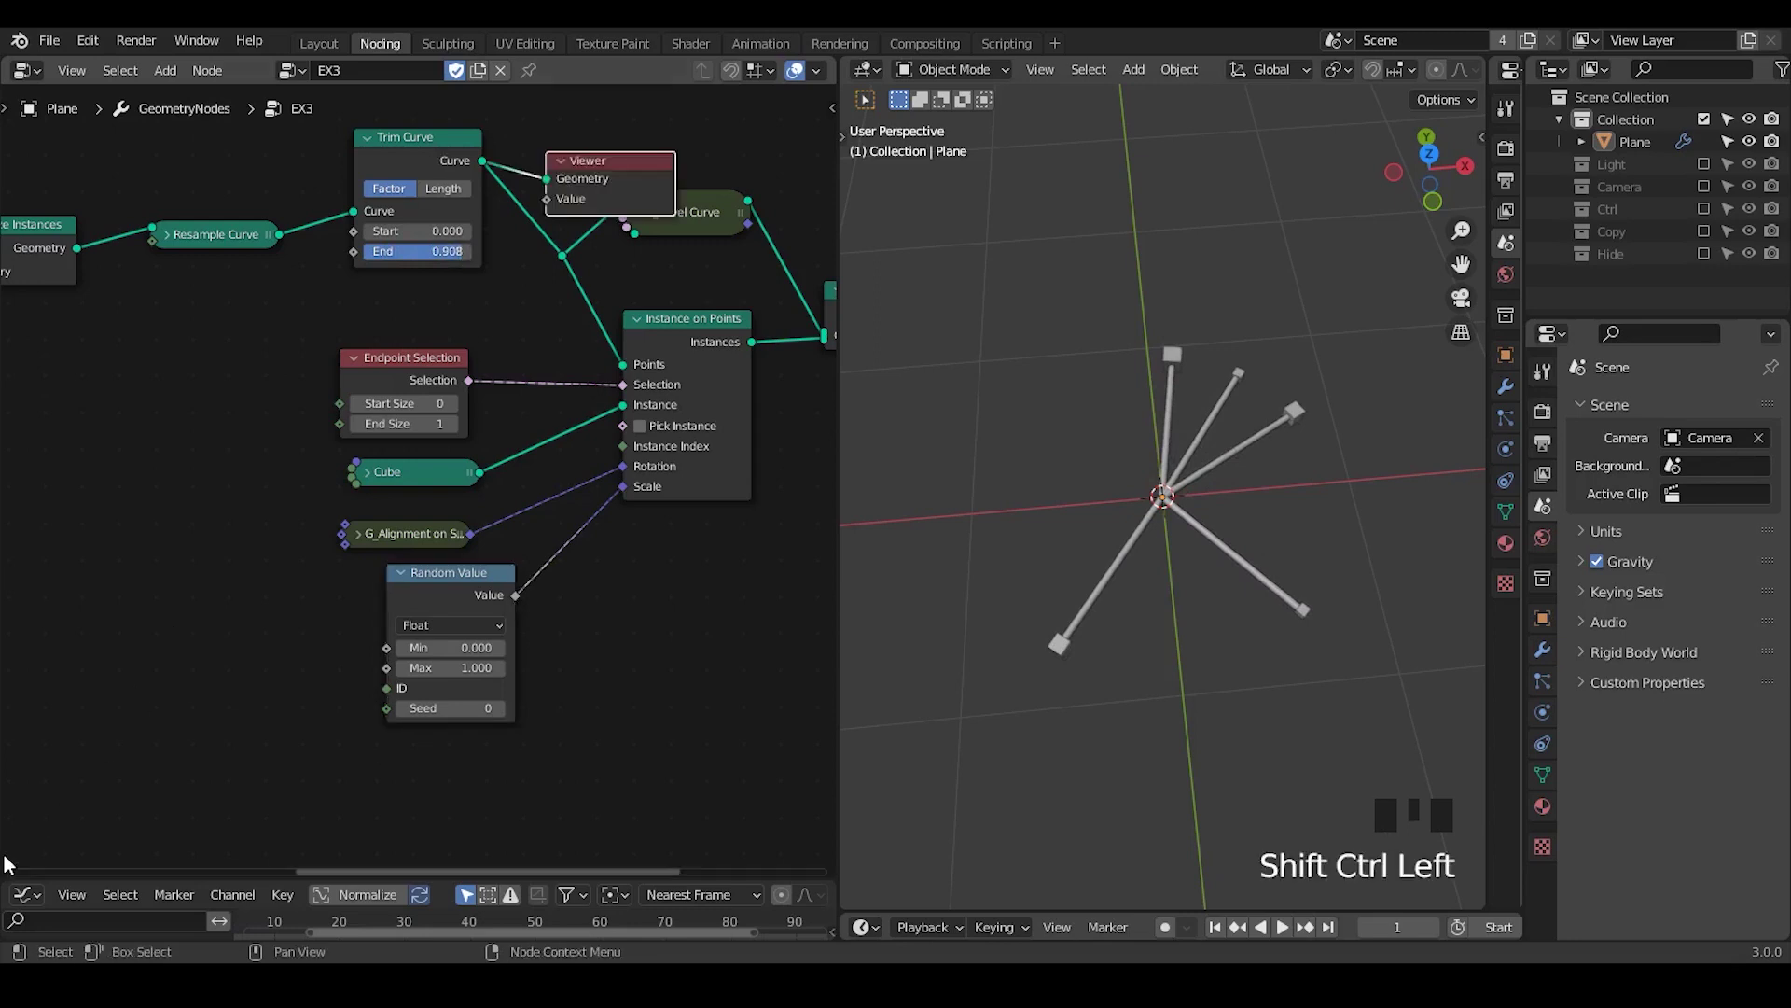
{"action": "left_click_drag", "start_coordinate": [8, 867], "coordinate": [22, 588]}
{"action": "left_click", "coordinate": [28, 604]}
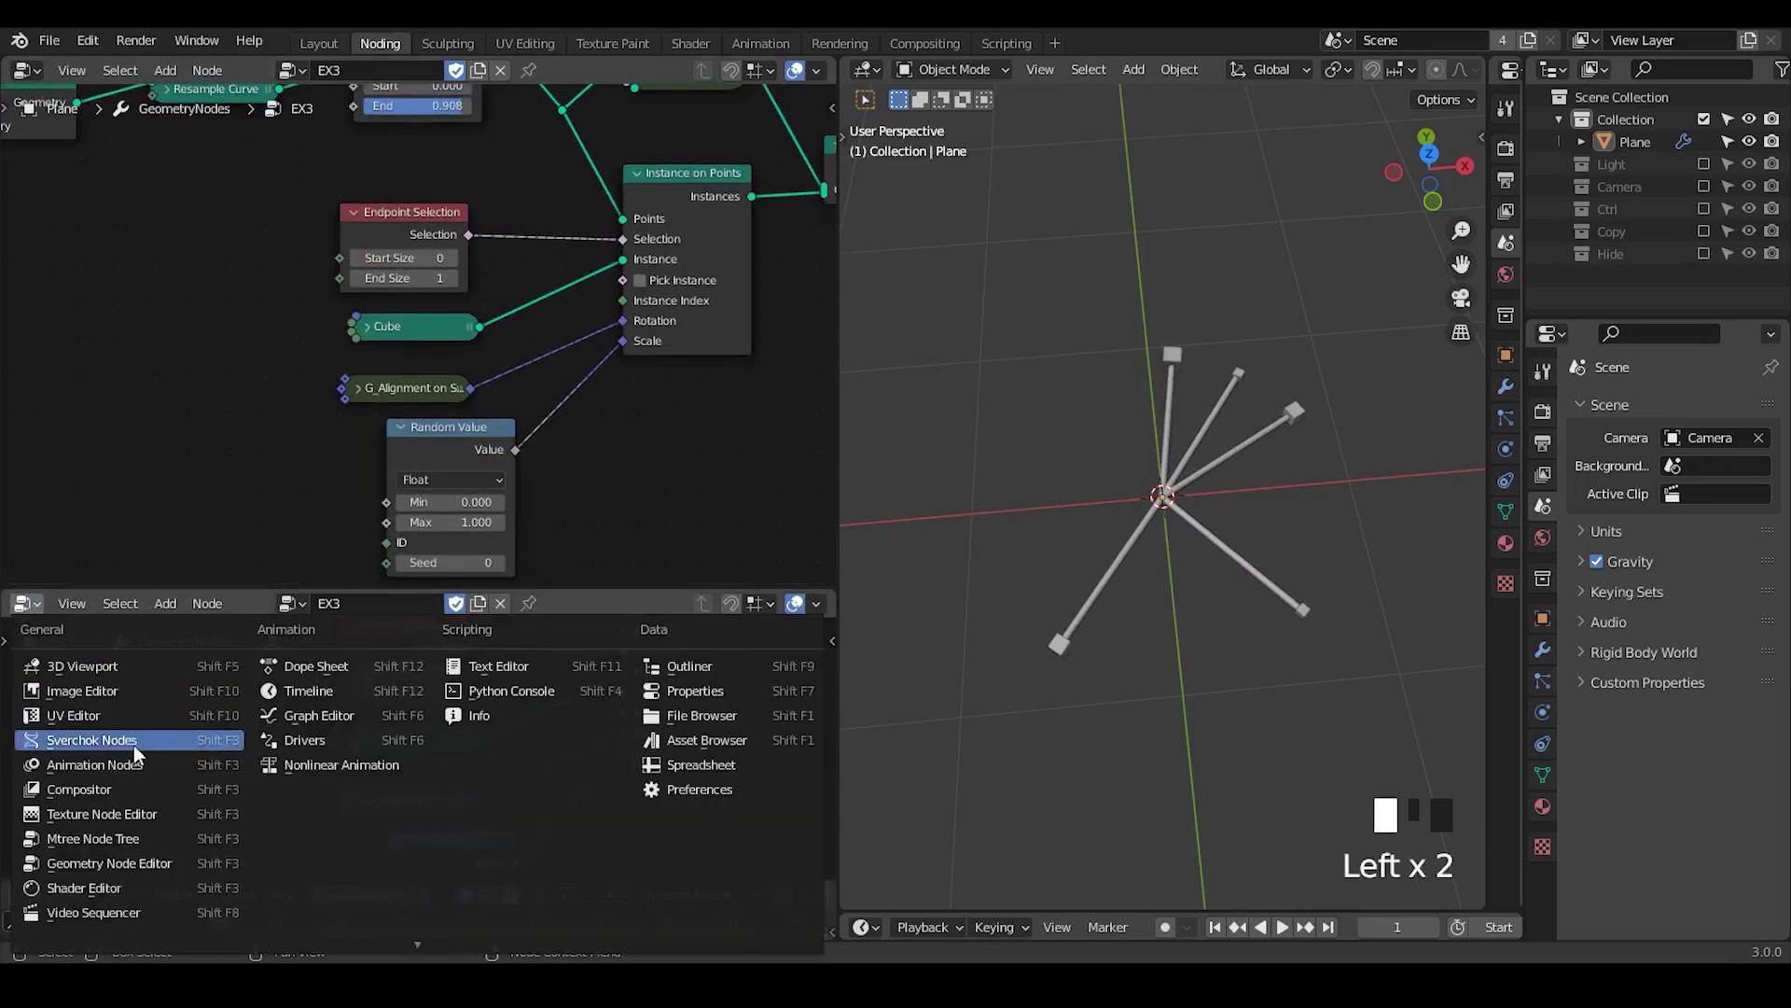
{"action": "left_click", "coordinate": [676, 761]}
{"action": "left_click", "coordinate": [107, 603]}
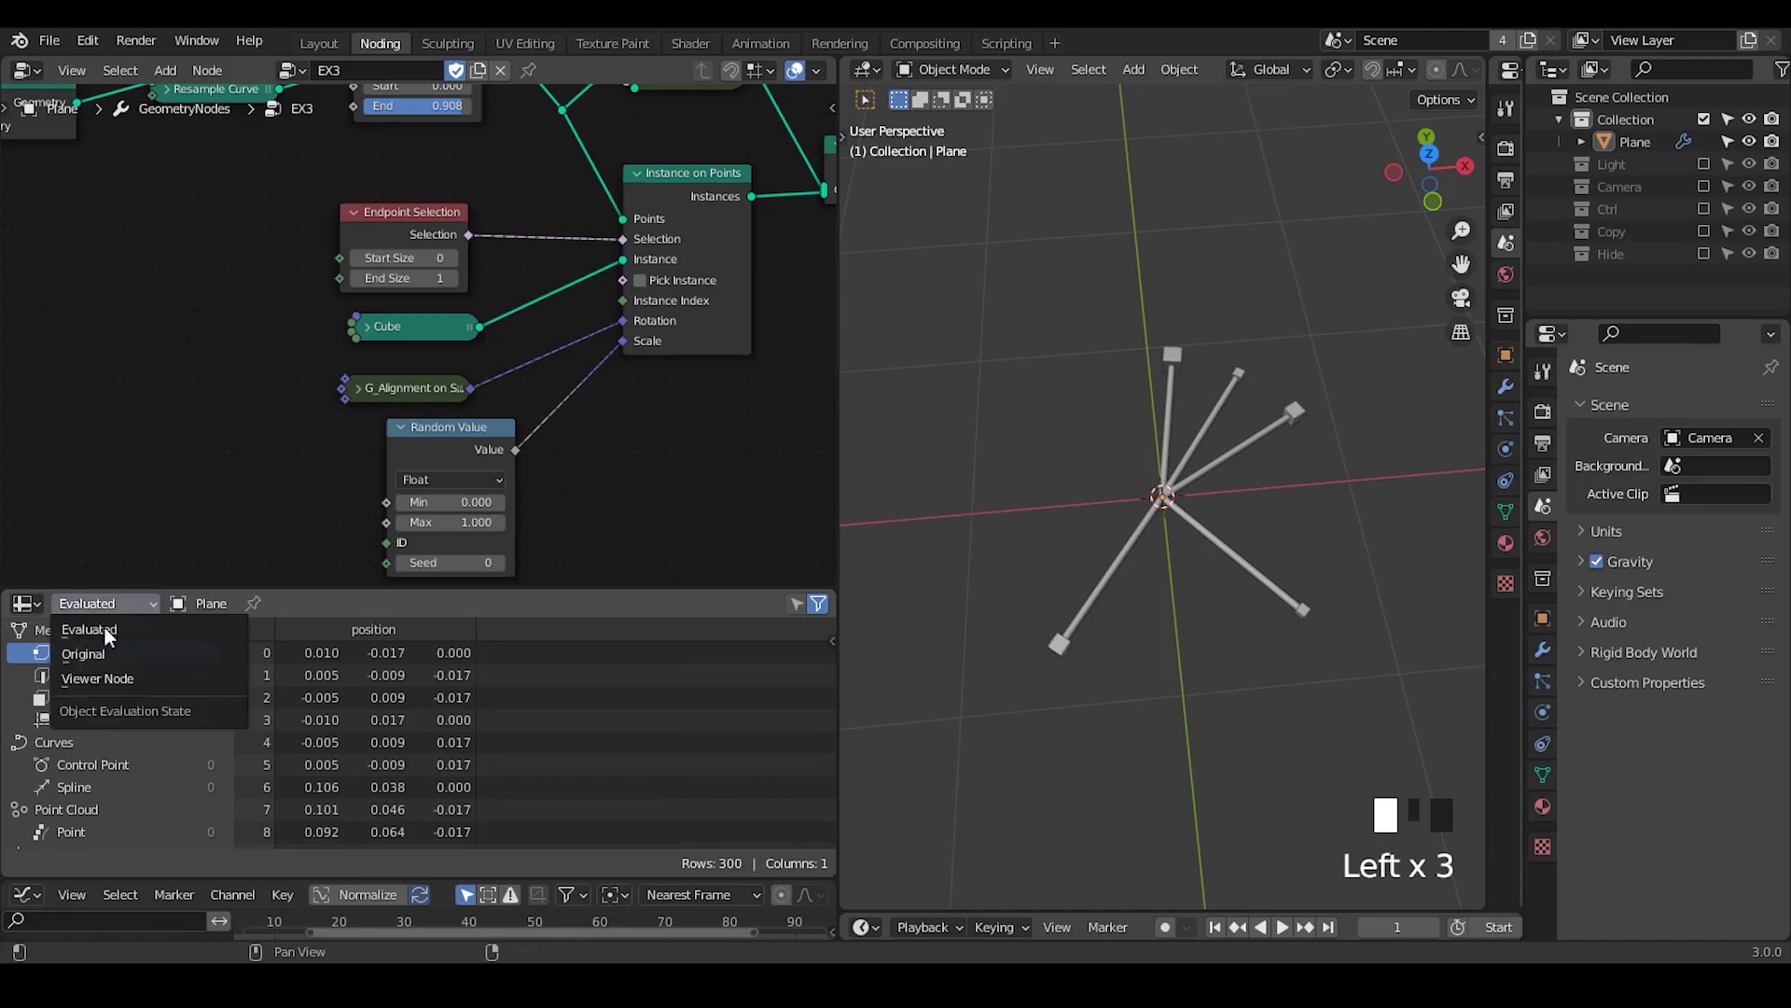
{"action": "left_click", "coordinate": [115, 685]}
{"action": "left_click", "coordinate": [116, 765]}
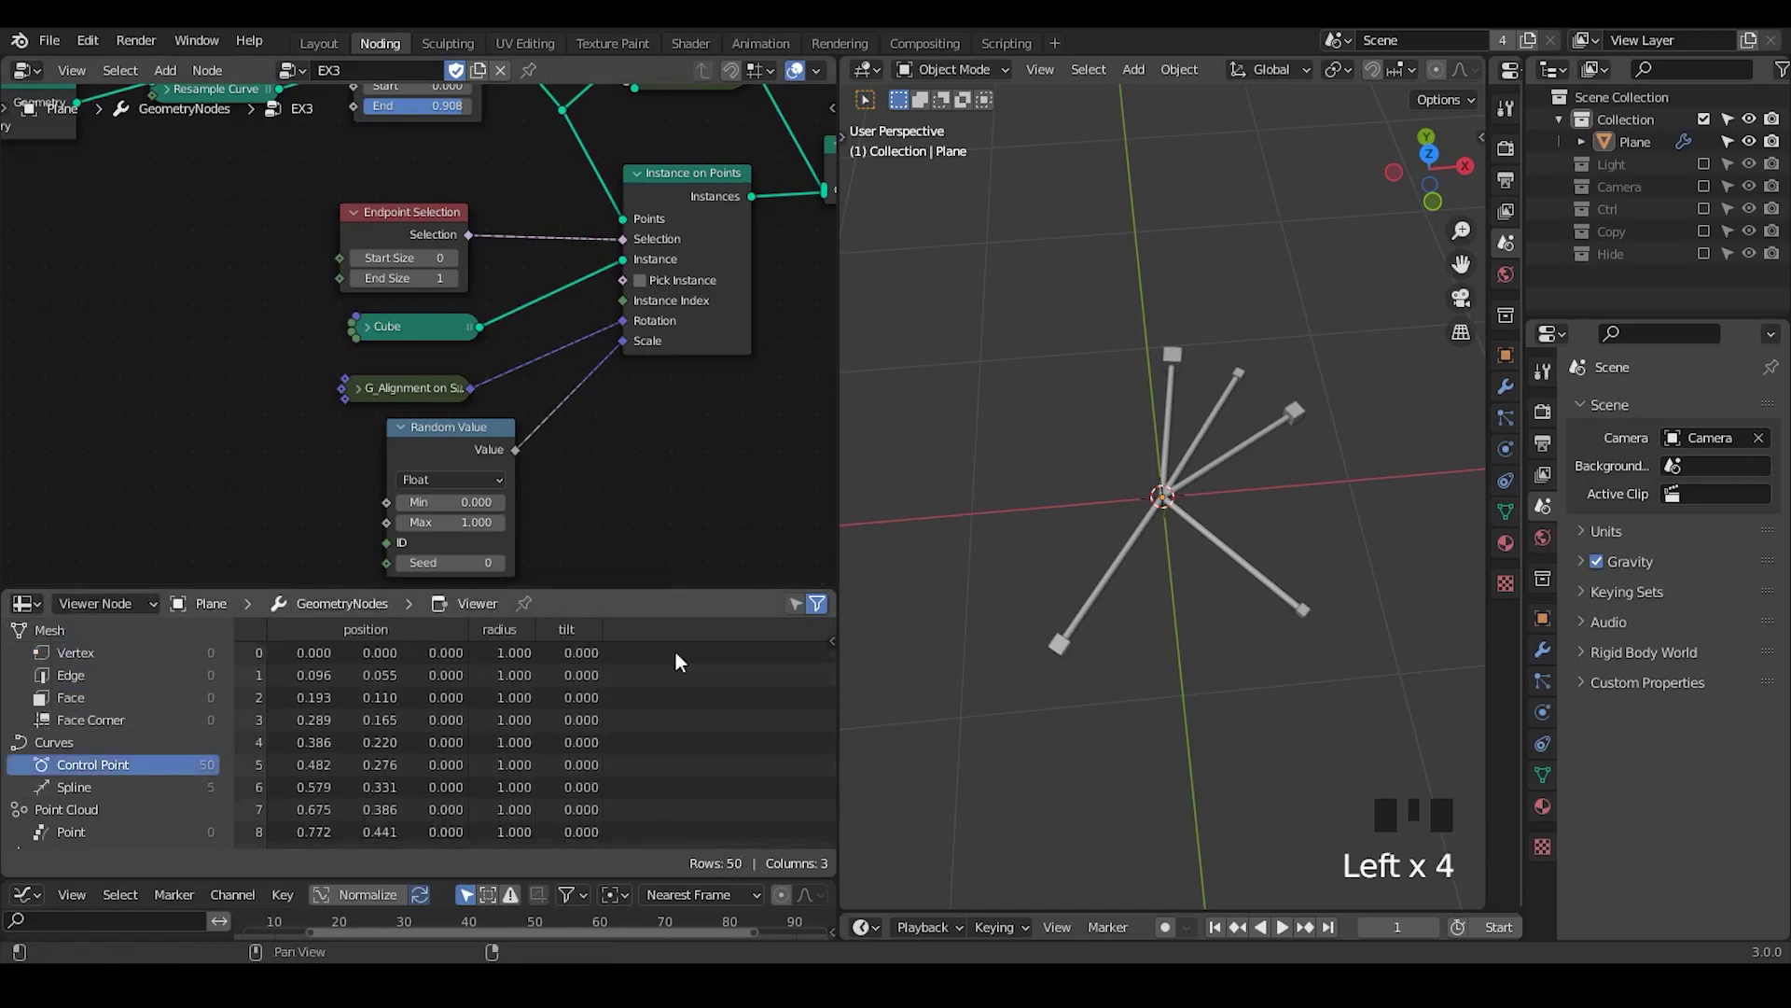
- Lower Trim Curve's End factor to 0.183 while examining the control point rows in the spreadsheet
{"action": "middle_click", "coordinate": [494, 233]}
{"action": "middle_click_drag", "start_coordinate": [495, 233], "coordinate": [486, 375]}
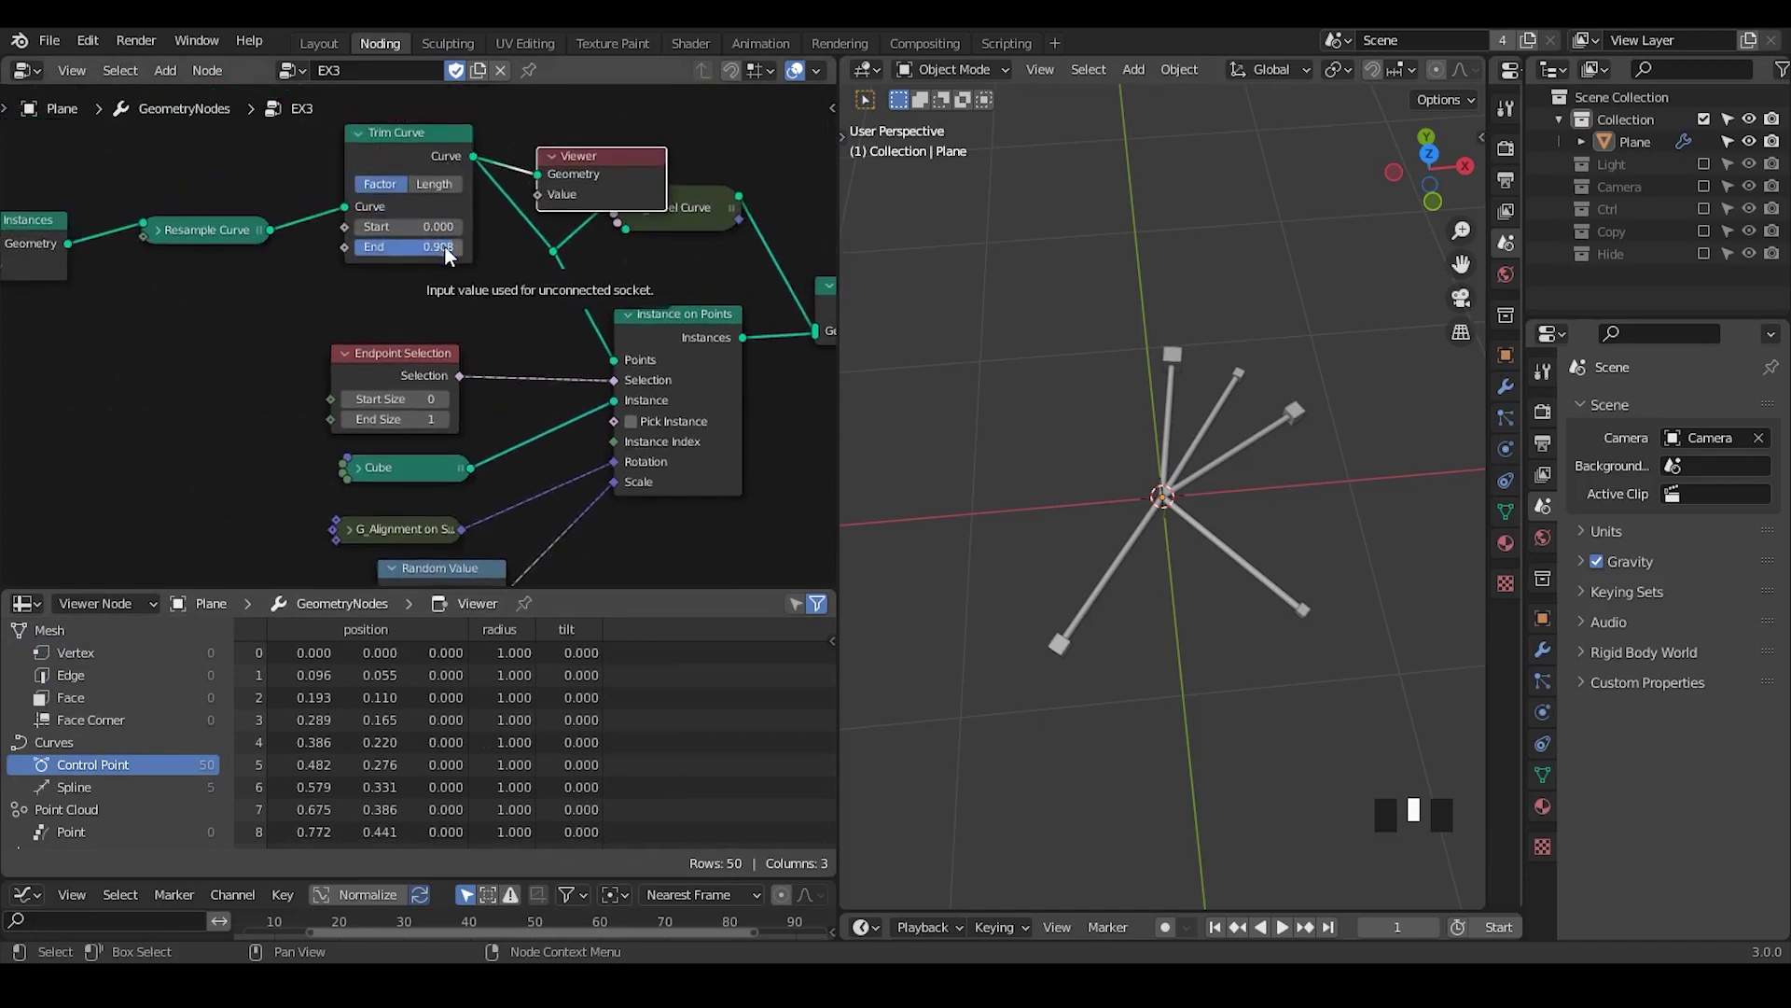
{"action": "left_click_drag", "start_coordinate": [446, 248], "coordinate": [186, 248]}
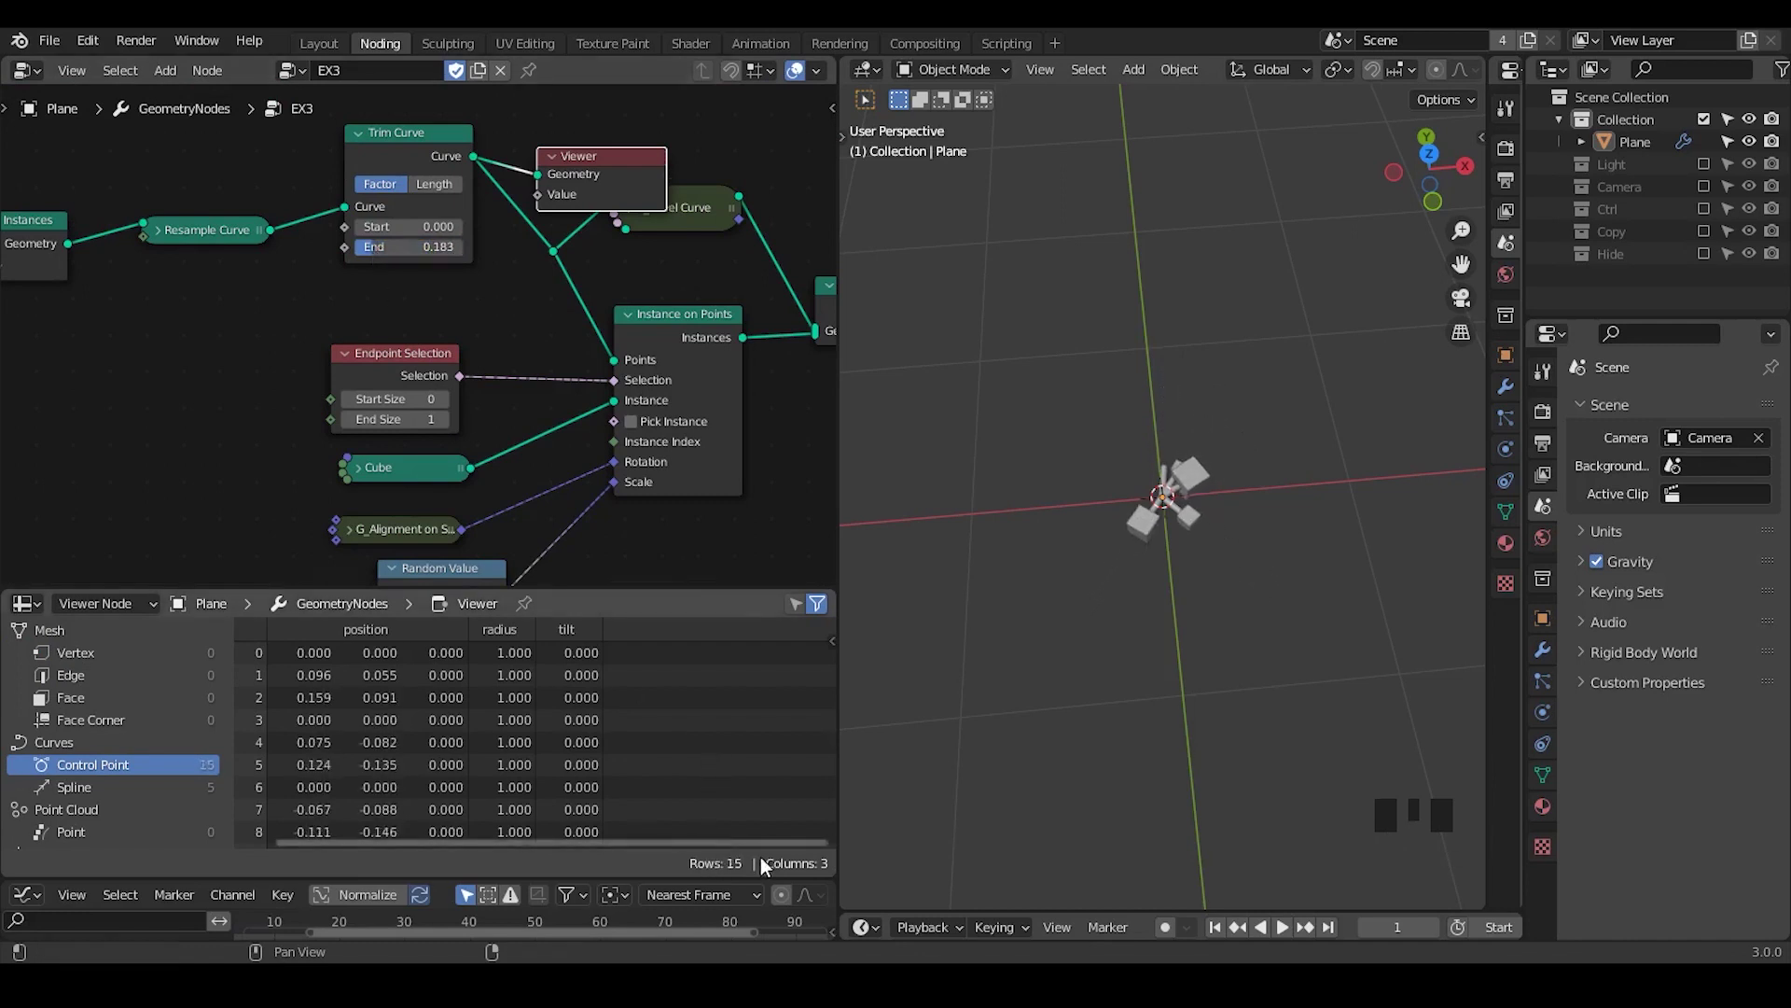
- Close the spreadsheet area beneath the node editor and delete the Viewer node
{"action": "middle_click_drag", "start_coordinate": [444, 444], "coordinate": [472, 204]}
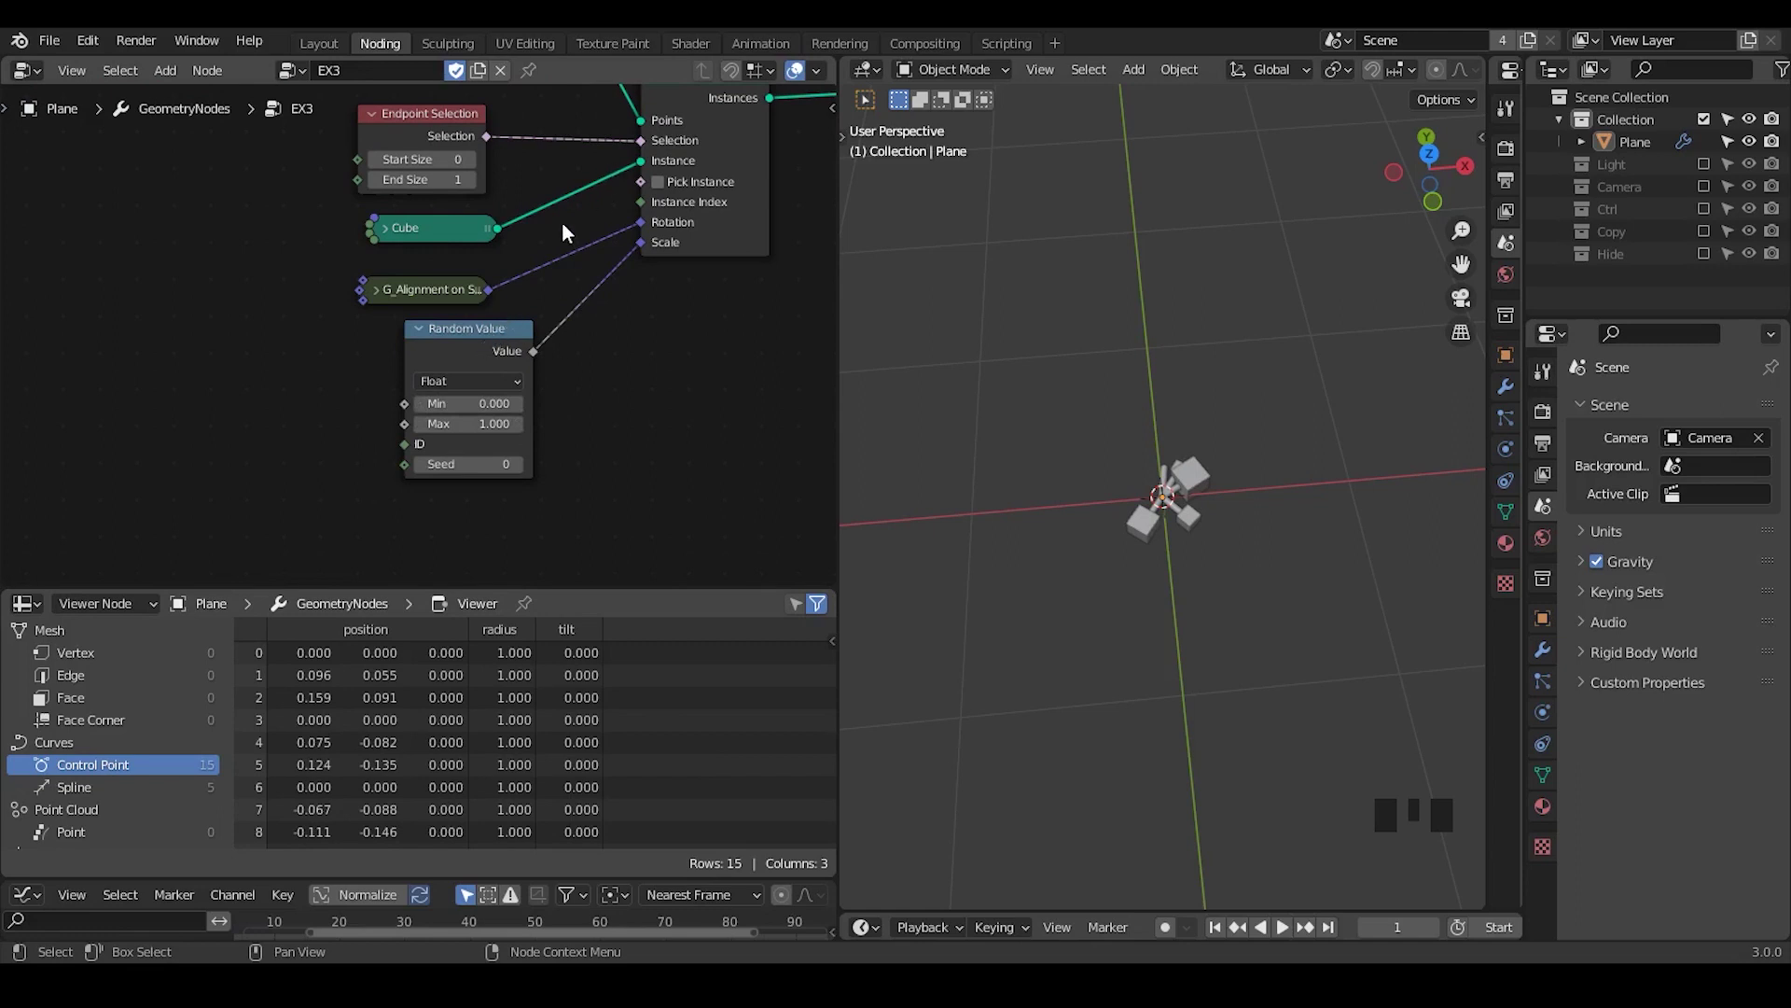
{"action": "middle_click_drag", "start_coordinate": [561, 206], "coordinate": [565, 265]}
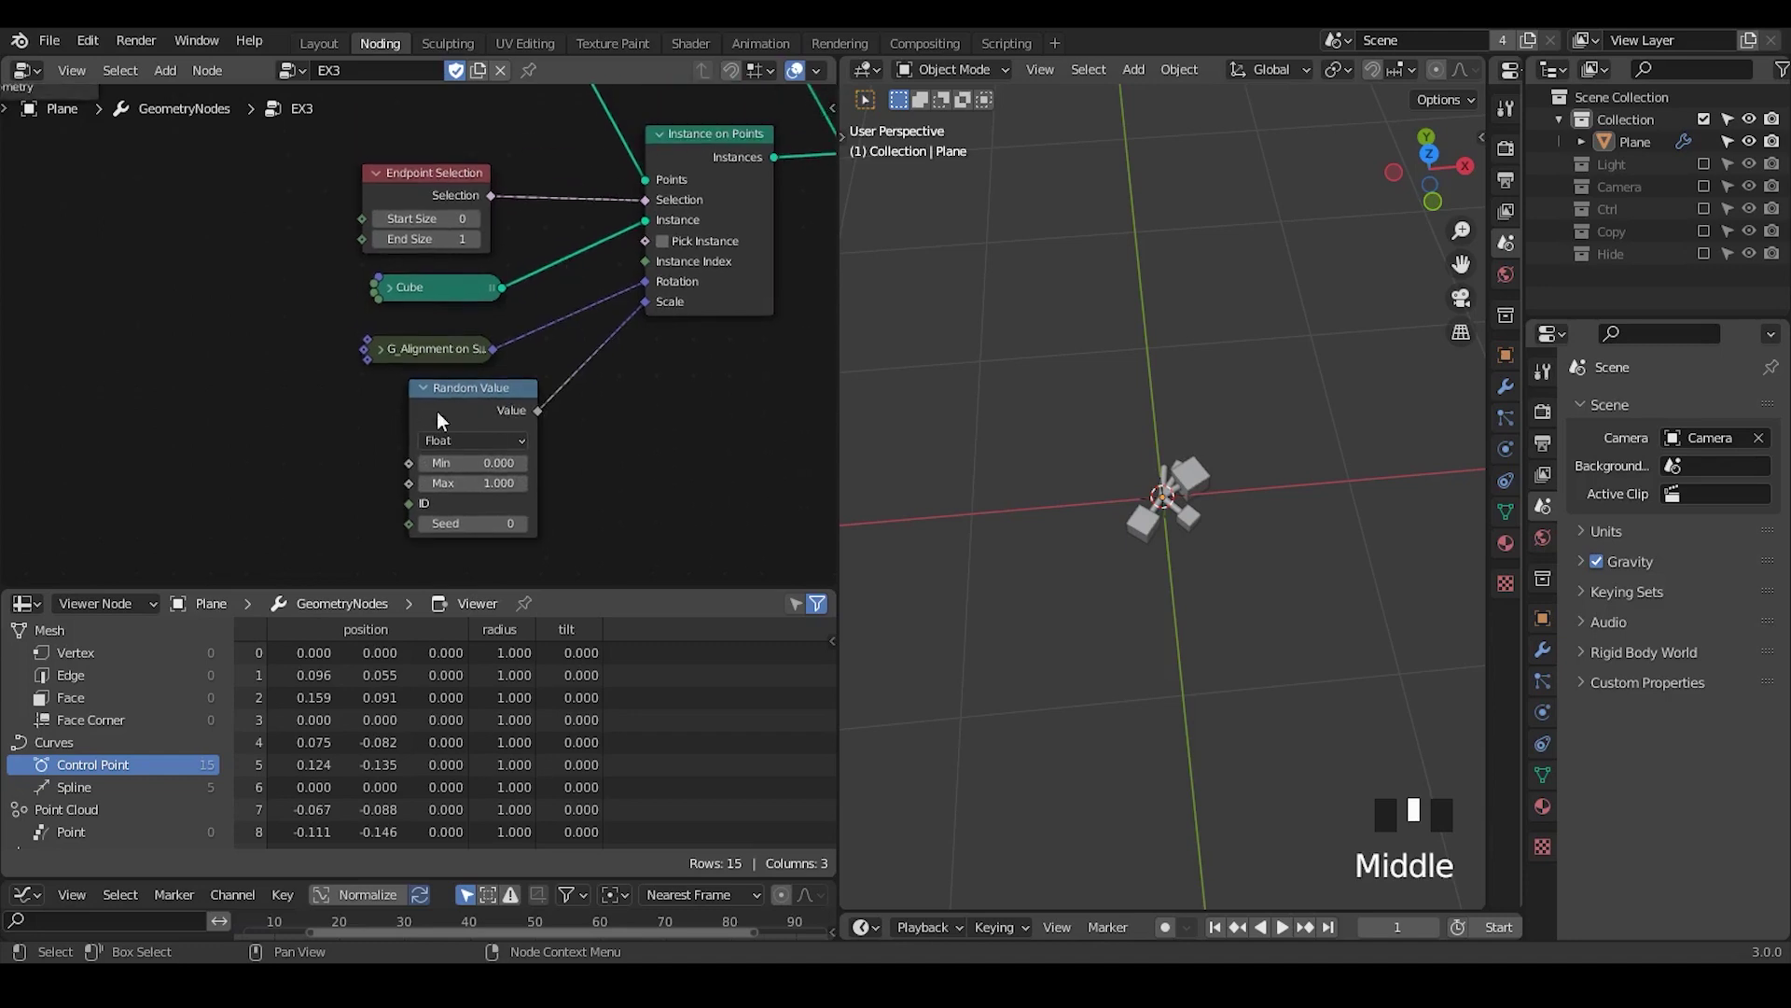
{"action": "left_click_drag", "start_coordinate": [4, 584], "coordinate": [56, 746]}
{"action": "middle_click_drag", "start_coordinate": [536, 128], "coordinate": [418, 241]}
{"action": "key", "text": "x"}
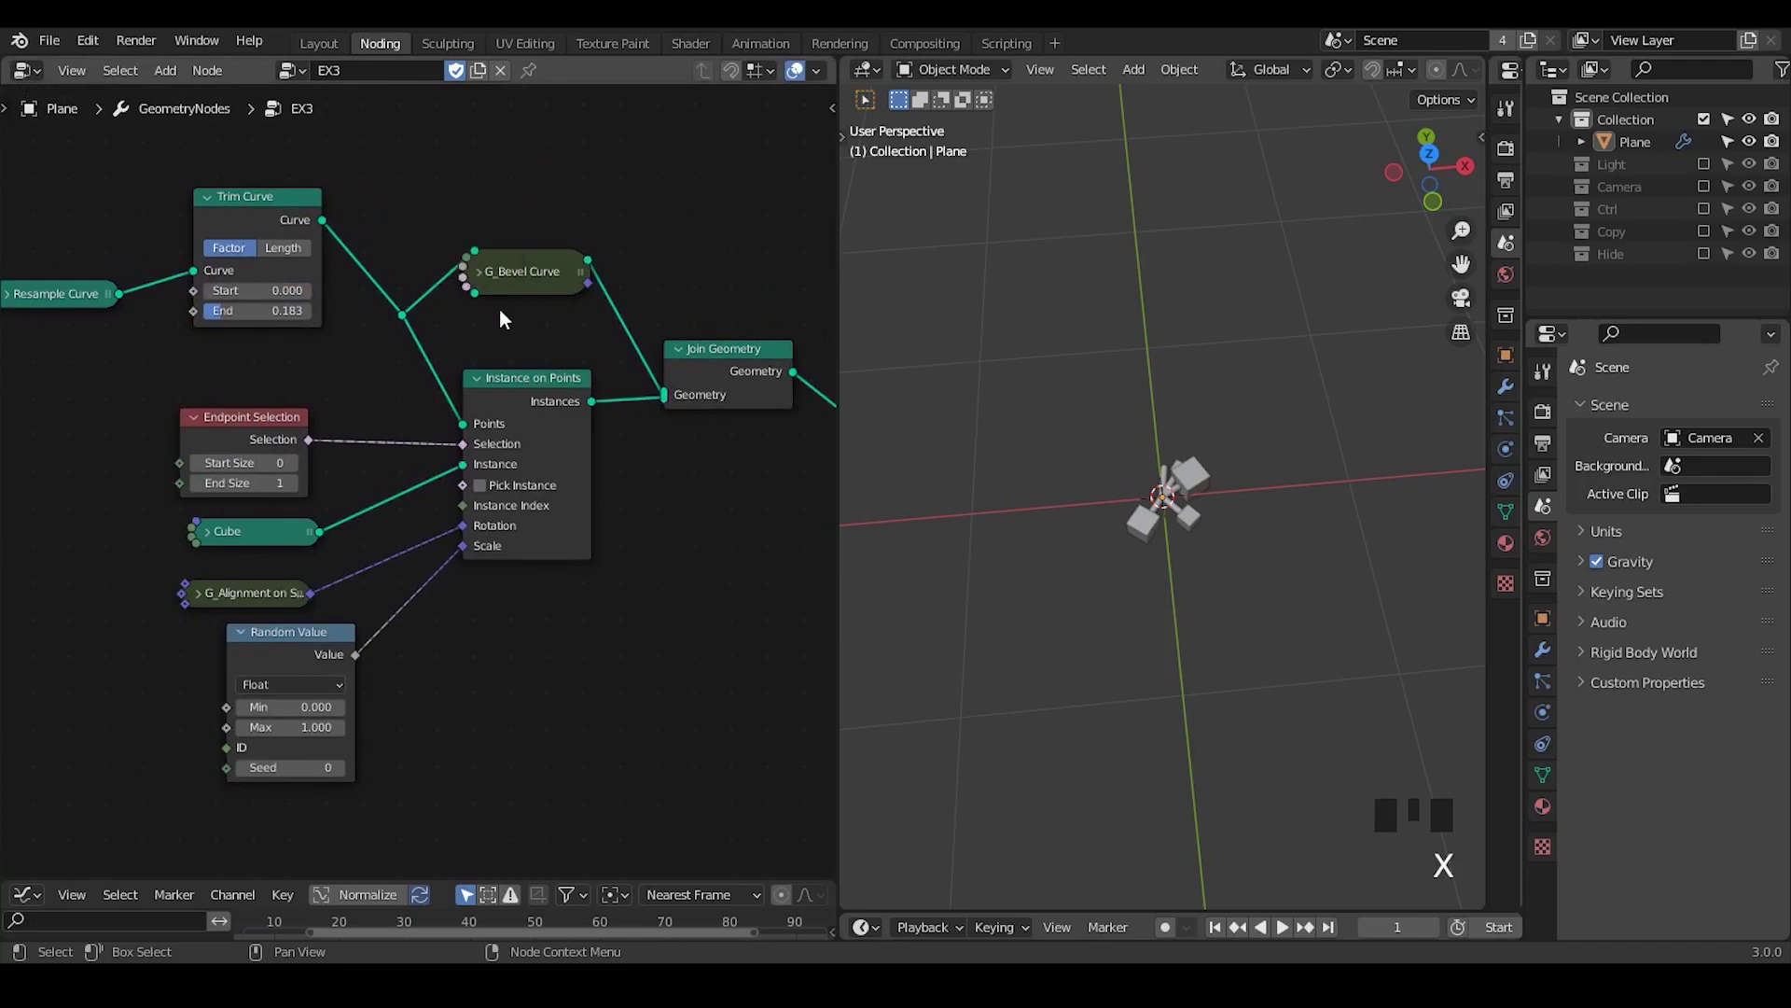
- Move Trim Curve and all nodes downstream of it farther from Resample Curve to open a gap
{"action": "middle_click_drag", "start_coordinate": [500, 310], "coordinate": [775, 269], "text": "ctrl"}
{"action": "left_click_drag", "start_coordinate": [774, 271], "coordinate": [285, 715]}
{"action": "key", "text": "g"}
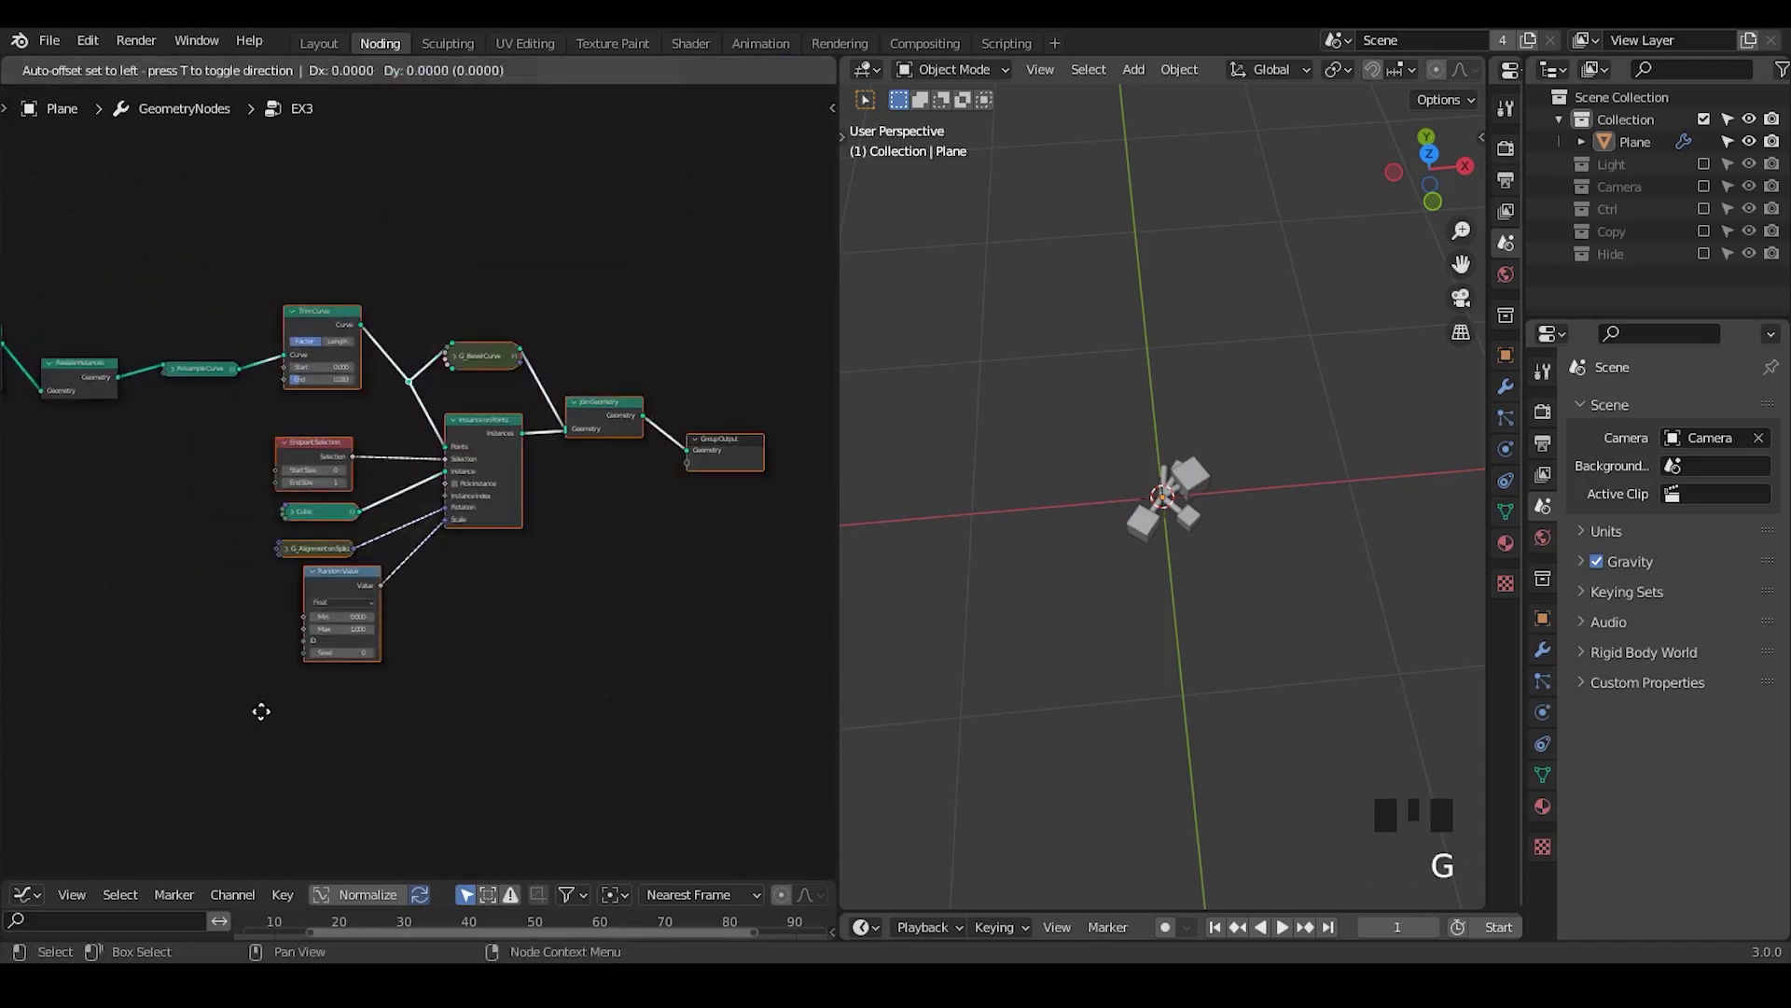
{"action": "left_click", "coordinate": [316, 647]}
- Insert a Capture Attribute node between Resample Curve and Trim Curve, with its domain set to Spline
{"action": "middle_click_drag", "start_coordinate": [317, 647], "coordinate": [390, 510], "text": "ctrl"}
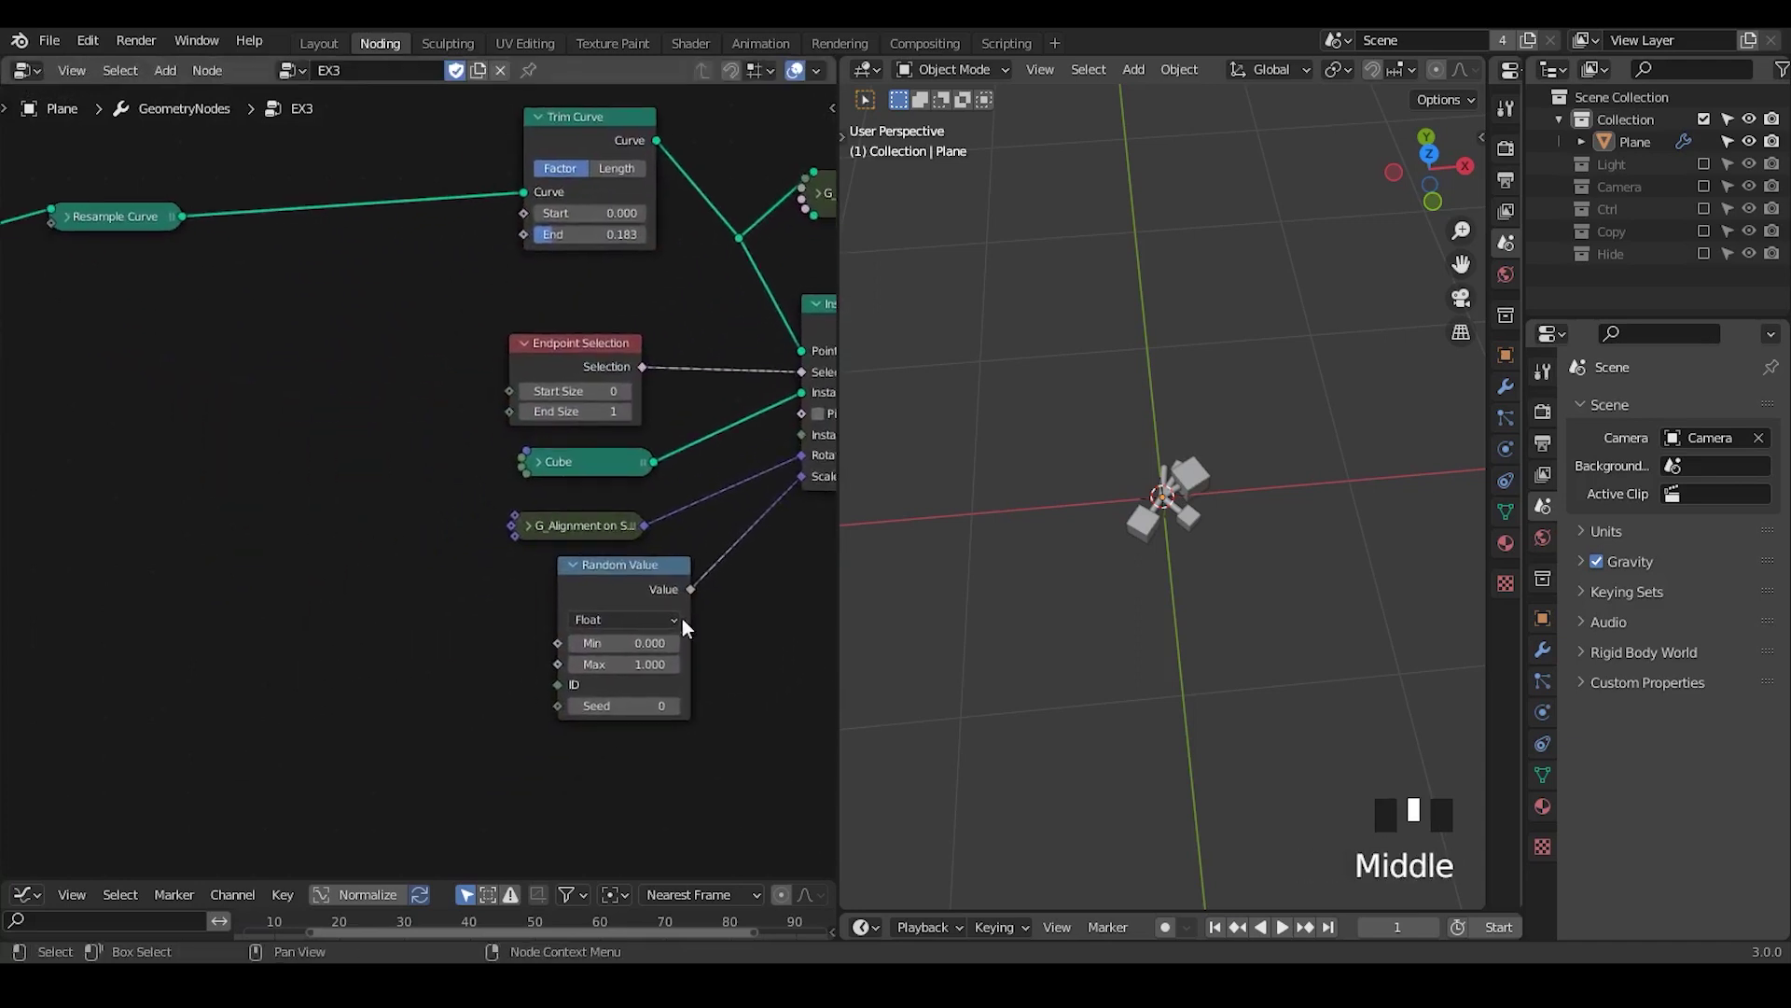
{"action": "key", "text": "ctrl+a"}
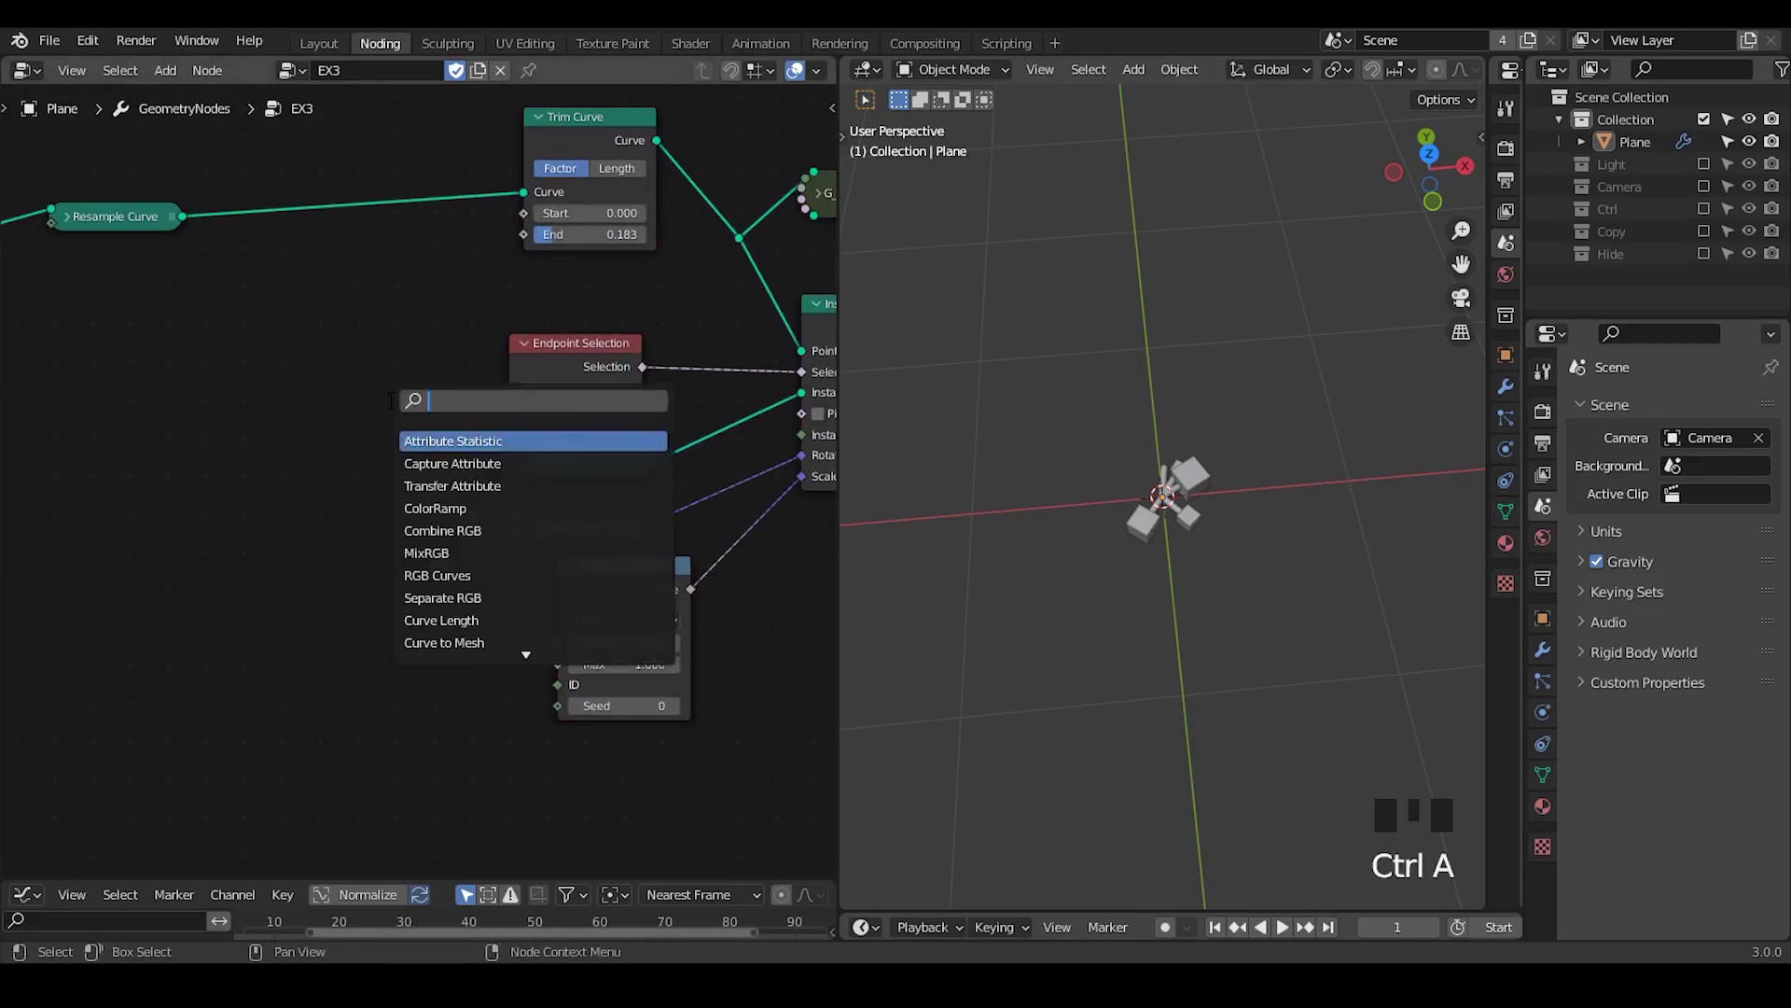
{"action": "type", "text": "cap"}
{"action": "key", "text": "Return"}
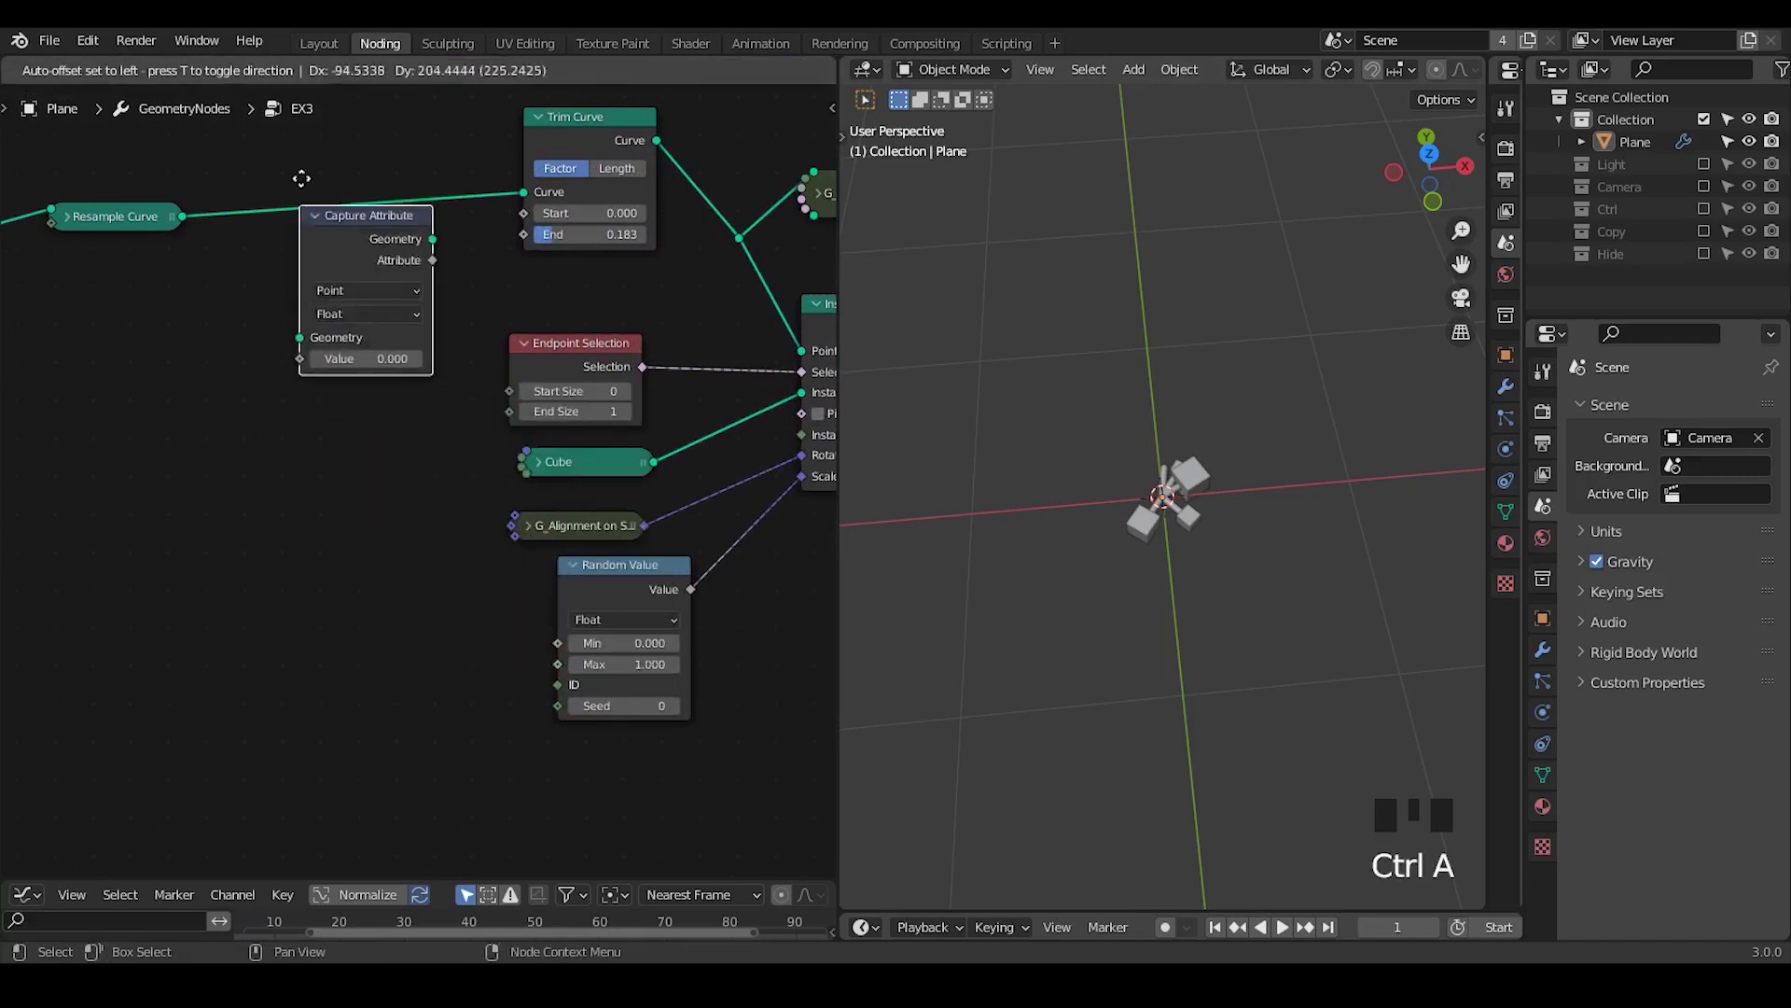
{"action": "left_click", "coordinate": [317, 154]}
{"action": "left_click", "coordinate": [370, 227]}
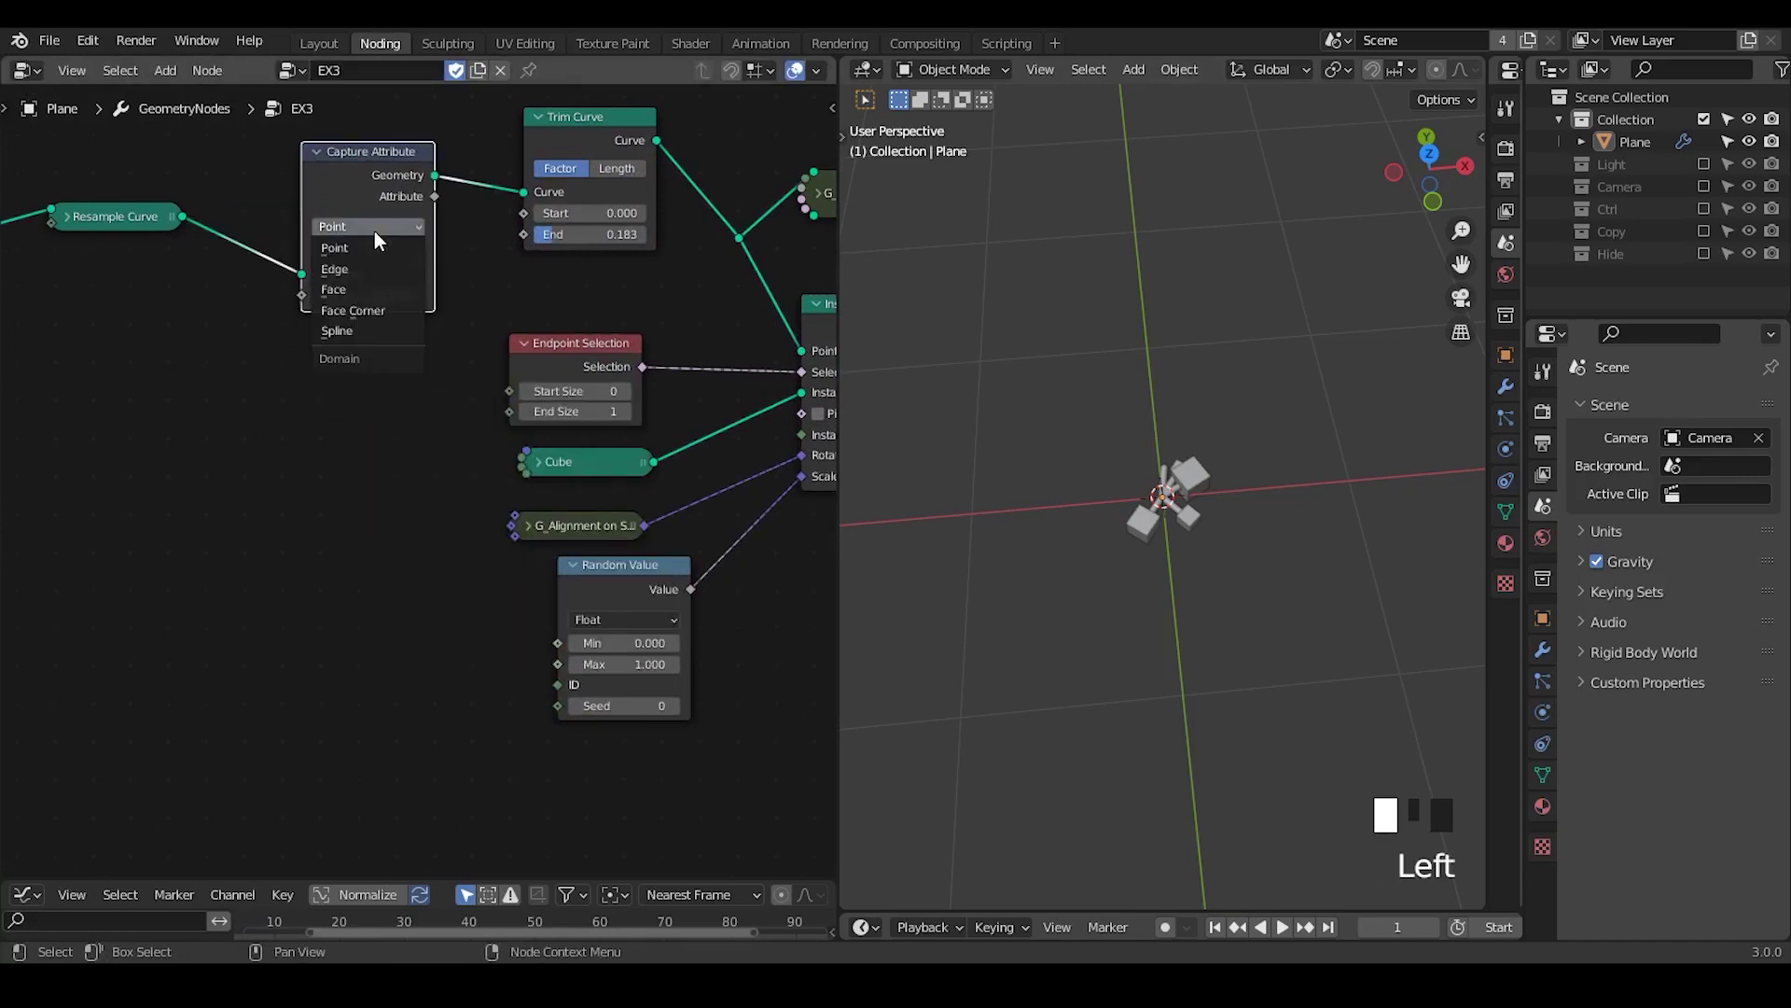
{"action": "left_click", "coordinate": [378, 323]}
- Add an Index node linked to Capture Attribute's Value, and link the captured Attribute to the ID input of Random Value
{"action": "key", "text": "ctrl+a"}
{"action": "type", "text": "index"}
{"action": "key", "text": "Return"}
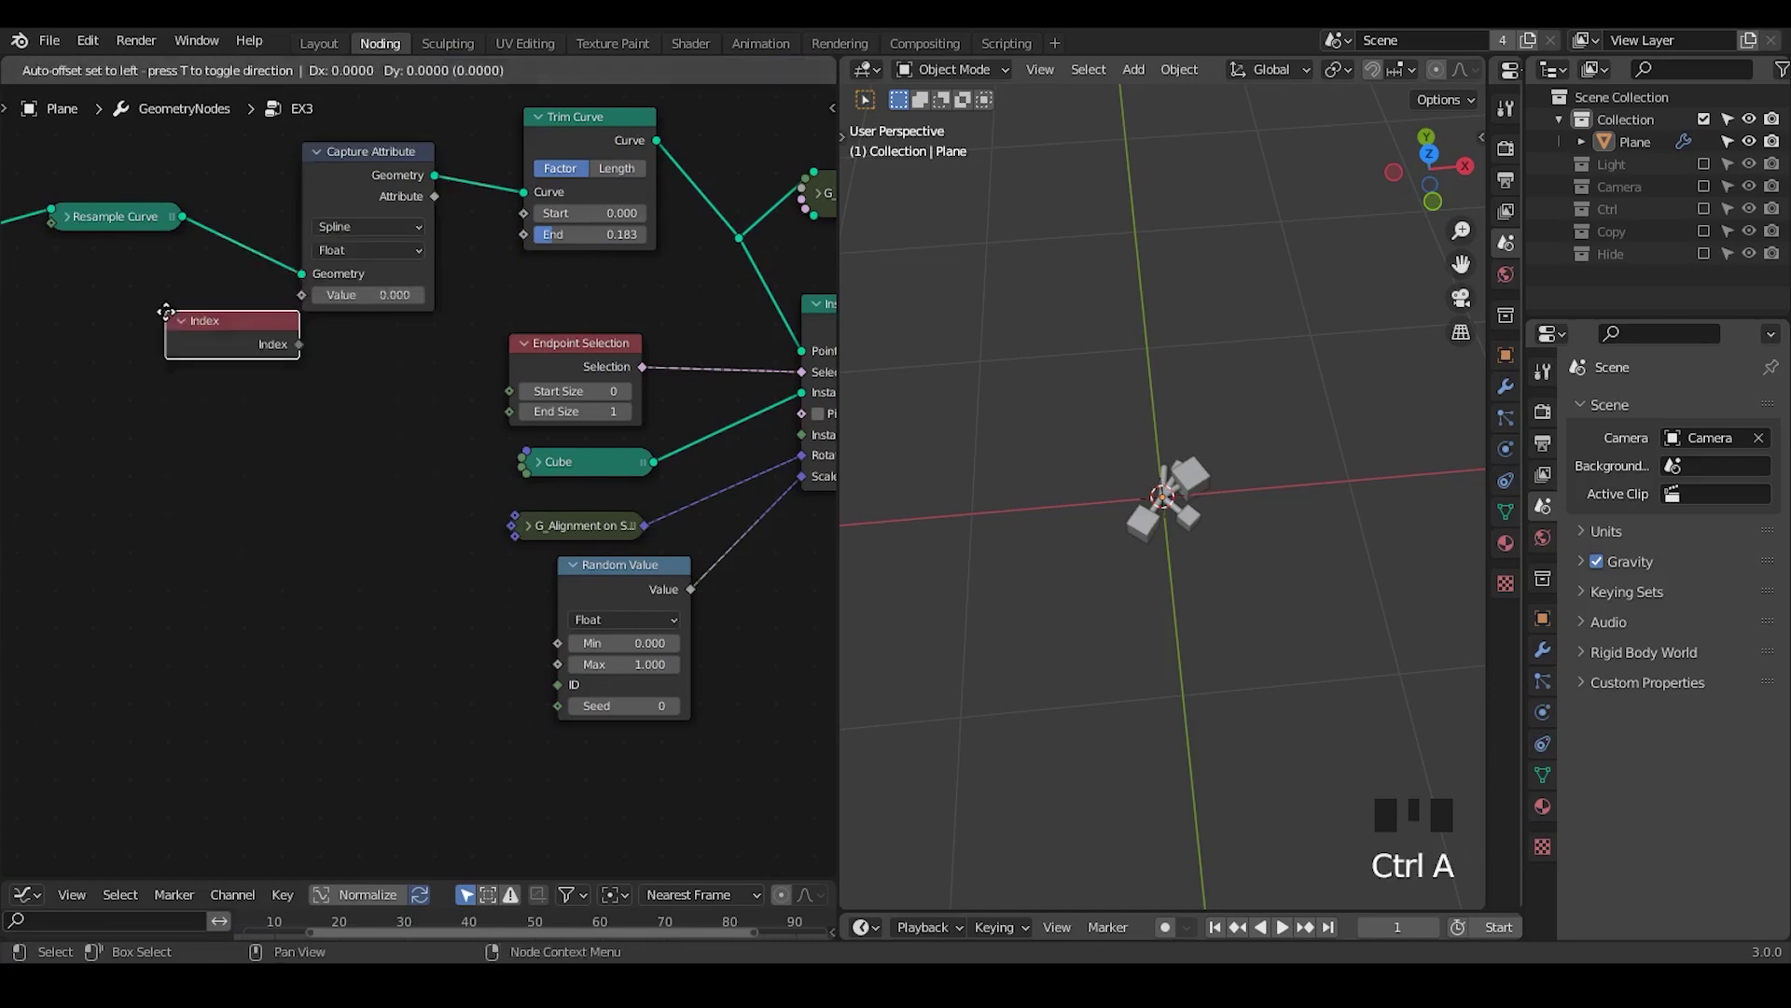
{"action": "left_click", "coordinate": [84, 311]}
{"action": "left_click_drag", "start_coordinate": [219, 324], "coordinate": [313, 295]}
{"action": "left_click_drag", "start_coordinate": [432, 196], "coordinate": [559, 683]}
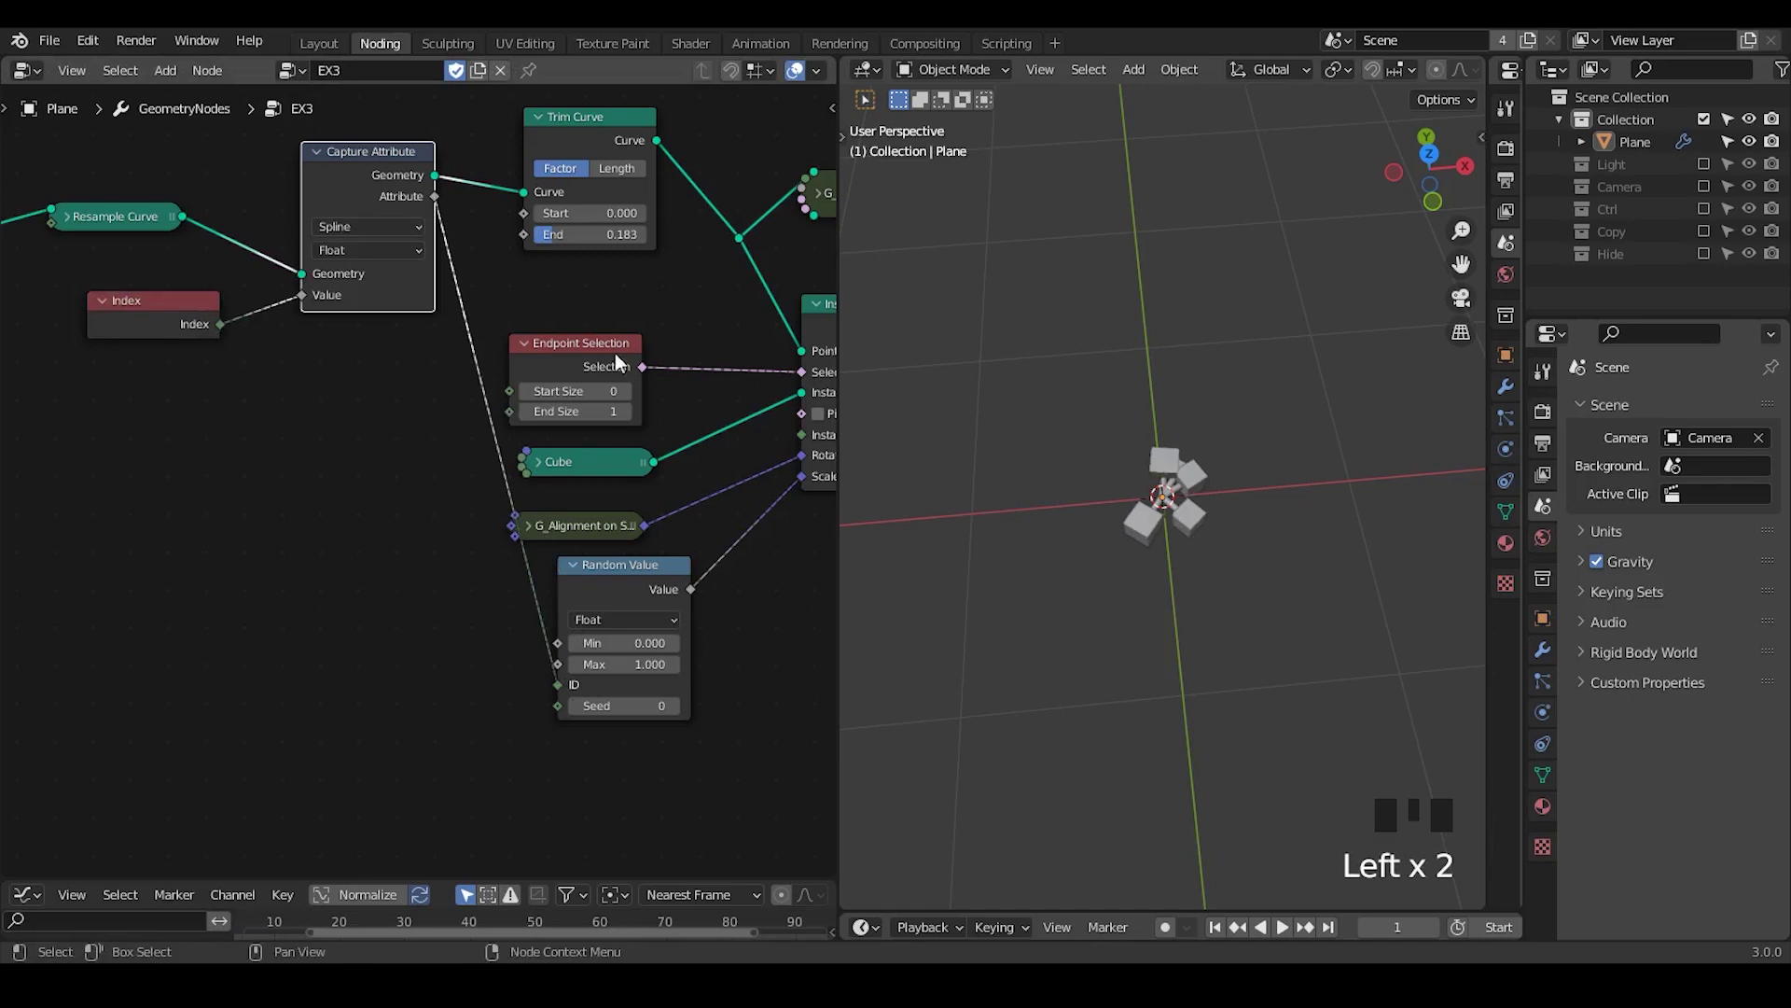
- Raise Trim Curve's End factor to 0.792 and collapse the Random Value node beneath G_Alignment on Splines
{"action": "left_click_drag", "start_coordinate": [564, 239], "coordinate": [647, 239]}
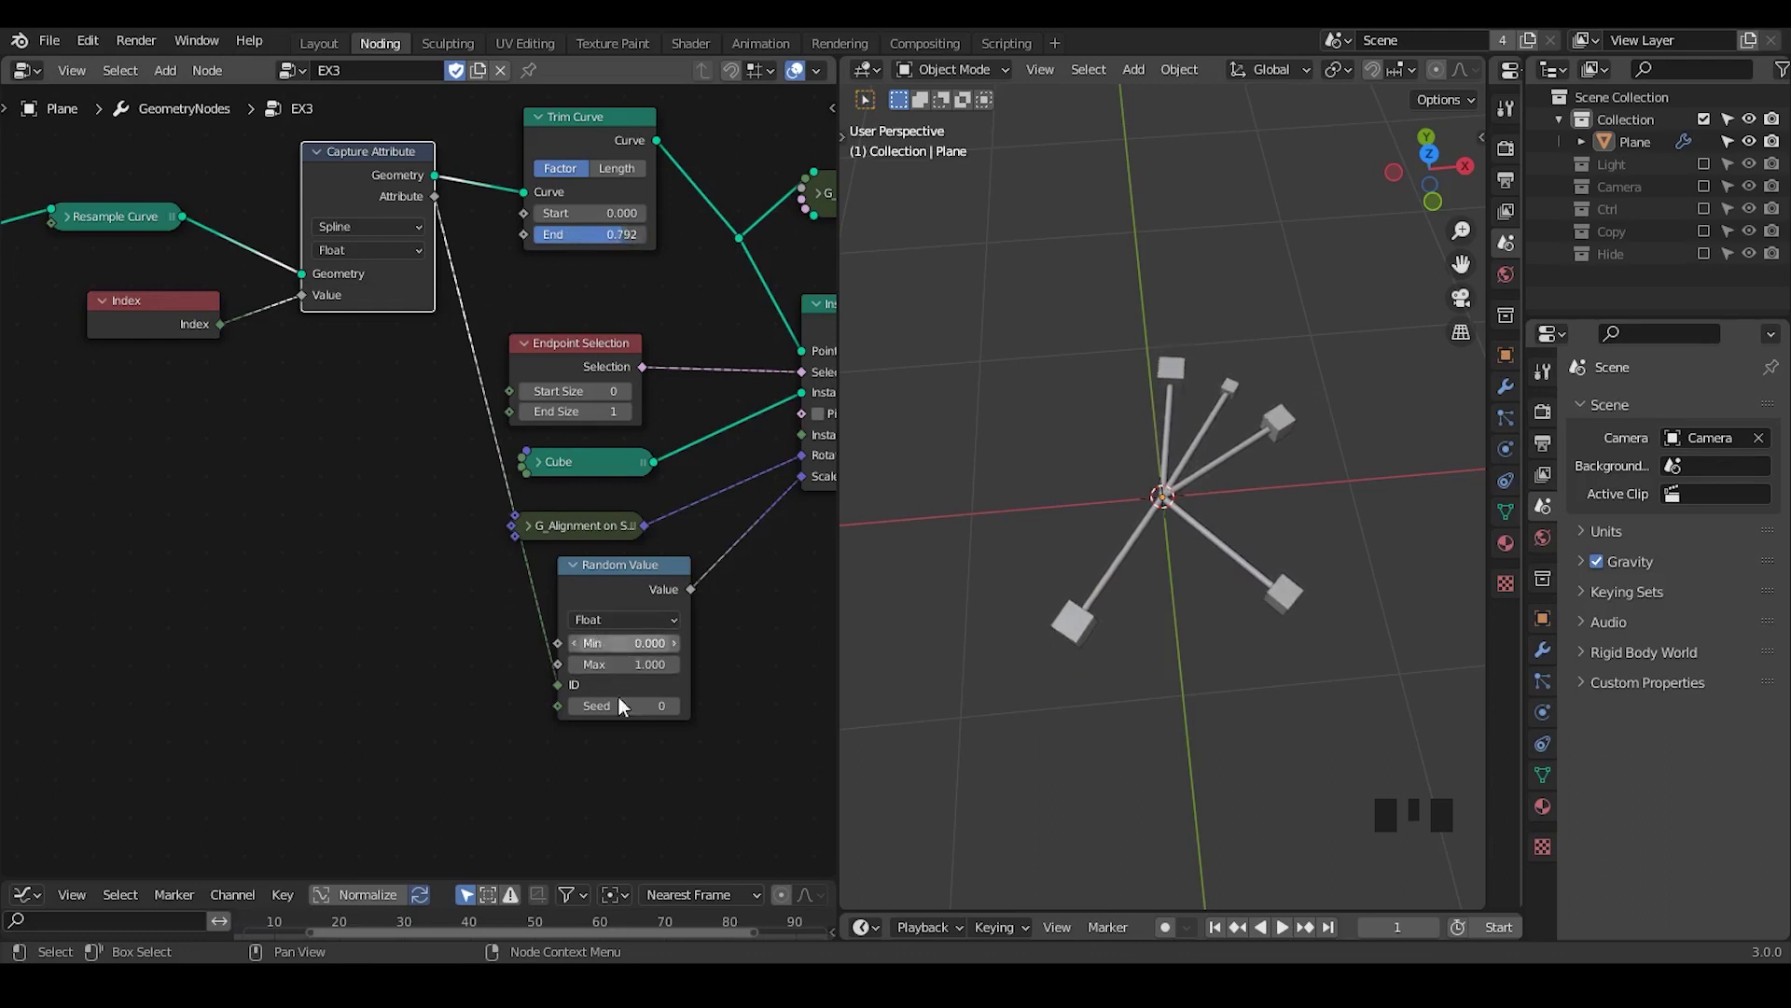
{"action": "left_click", "coordinate": [575, 565]}
{"action": "left_click_drag", "start_coordinate": [575, 565], "coordinate": [544, 590]}
- Nudge the Trim Curve node slightly closer to Capture Attribute and set its End factor to 0.883
{"action": "left_click_drag", "start_coordinate": [611, 231], "coordinate": [634, 244]}
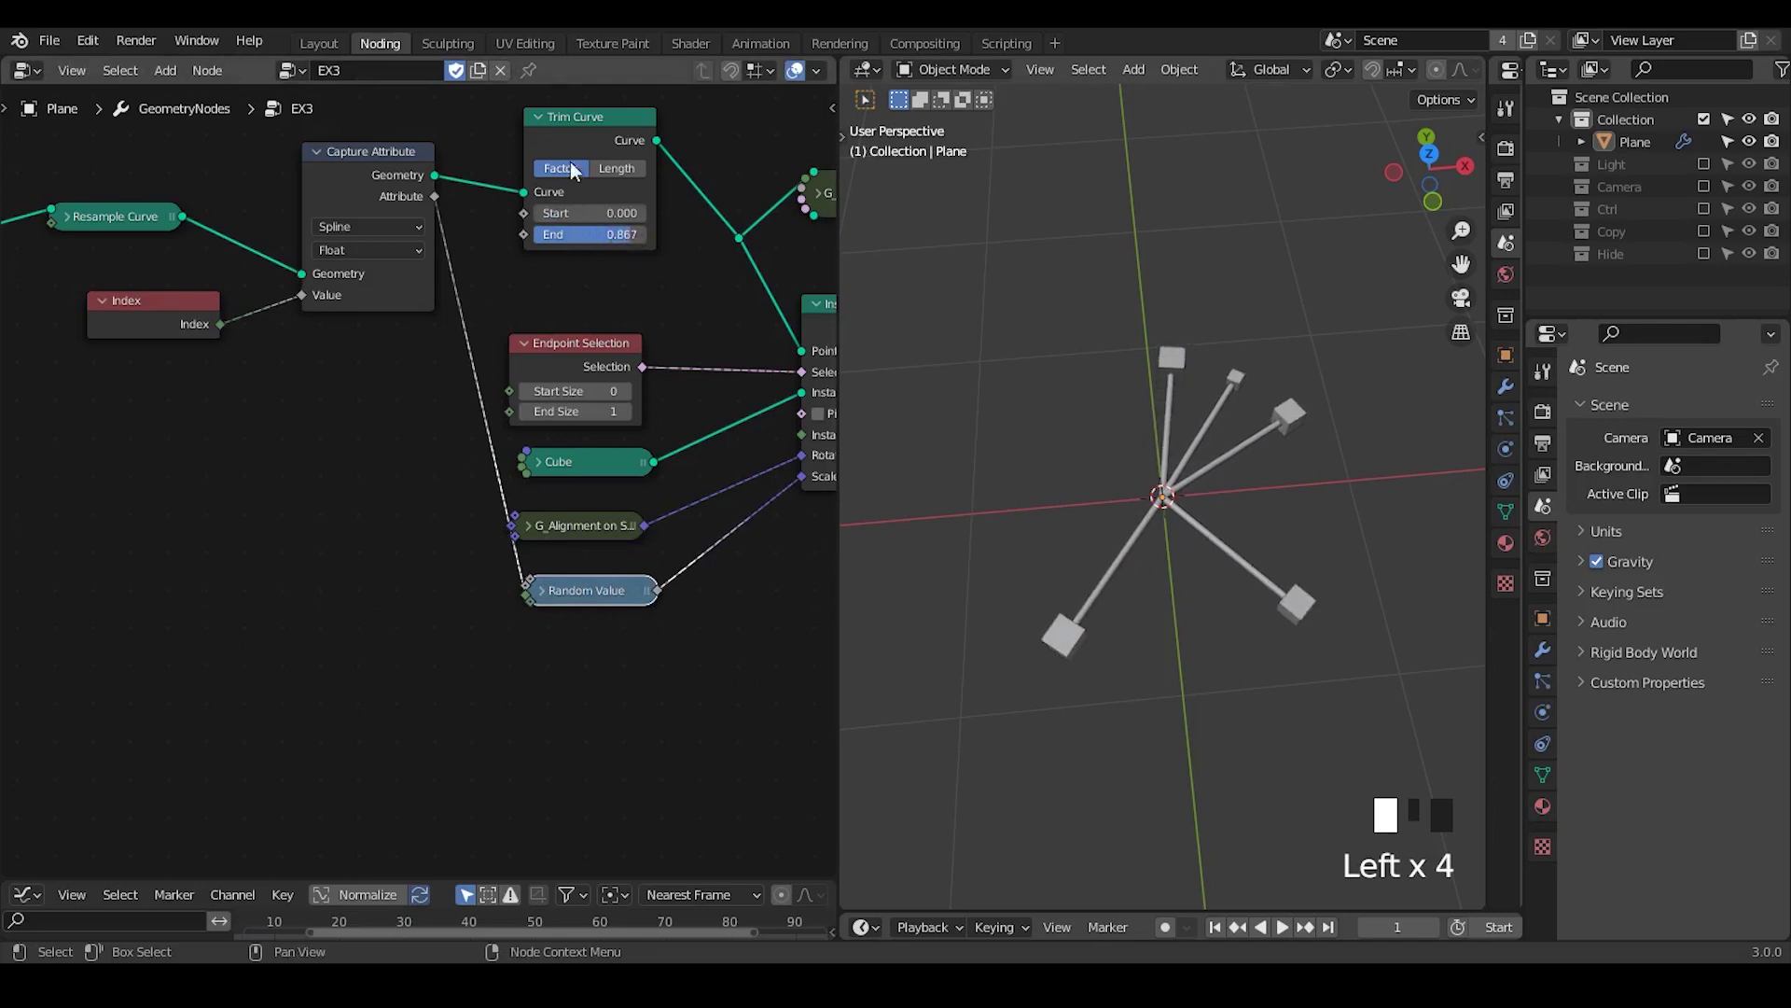
{"action": "left_click_drag", "start_coordinate": [600, 138], "coordinate": [580, 140]}
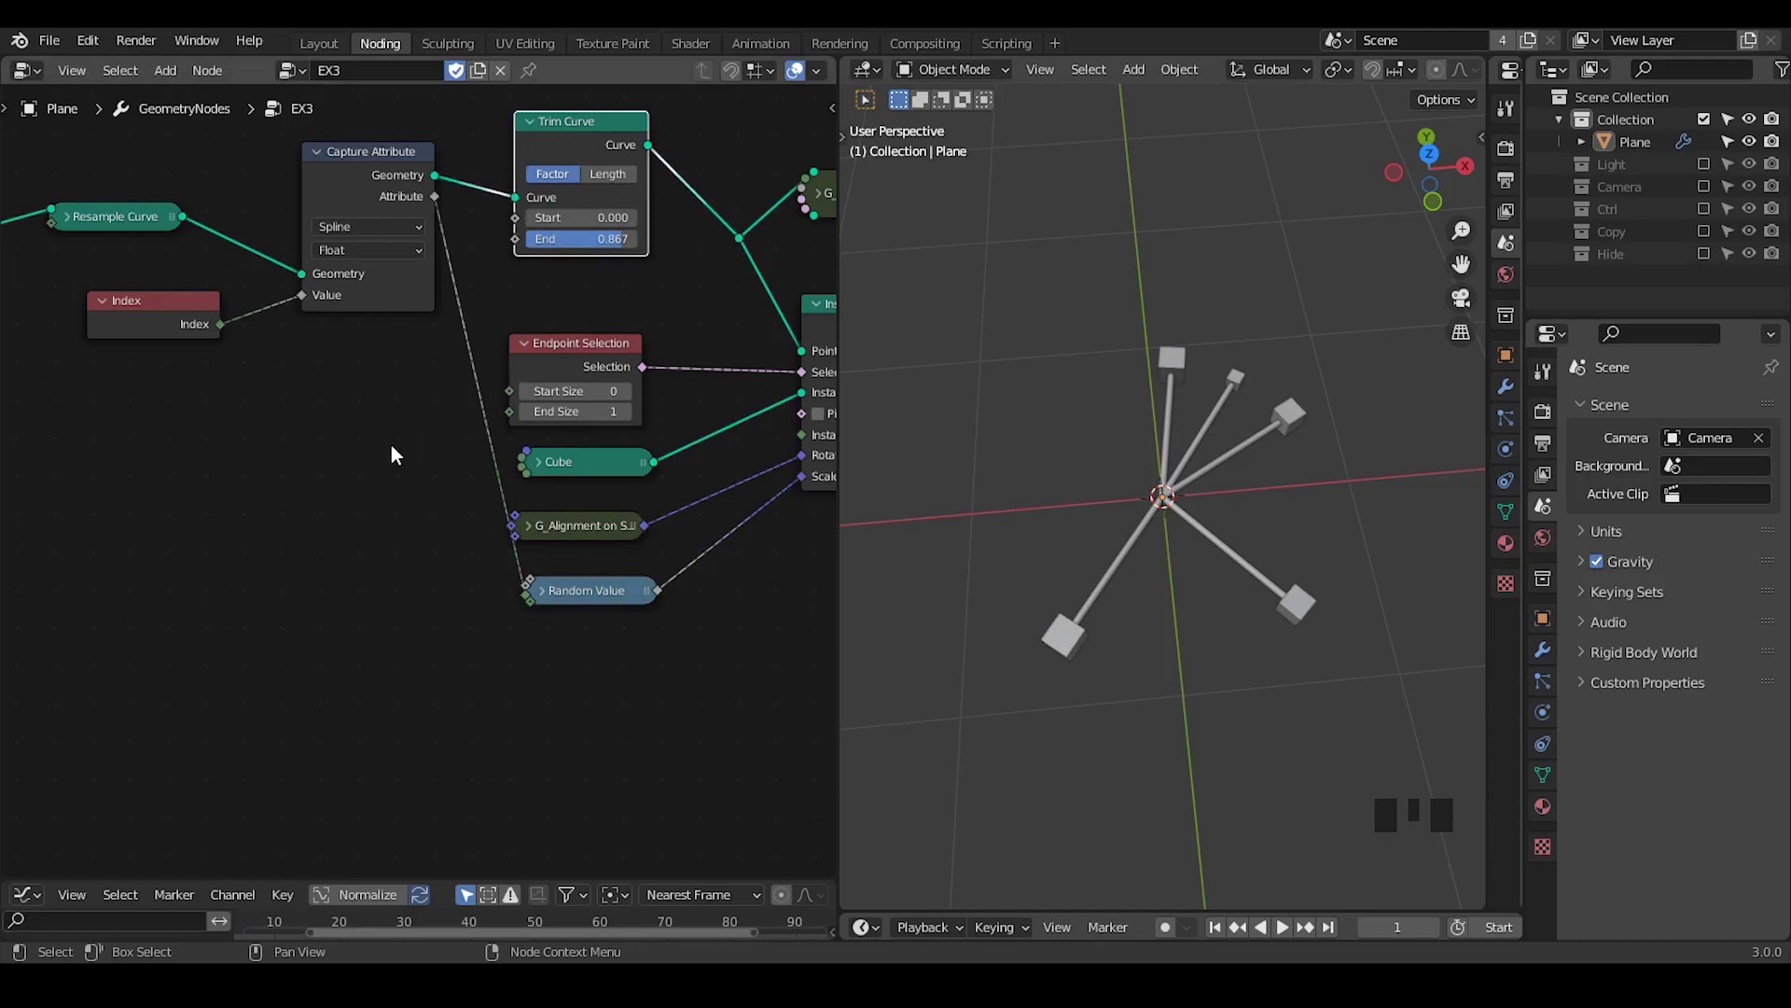
{"action": "middle_click_drag", "start_coordinate": [196, 483], "coordinate": [242, 475]}
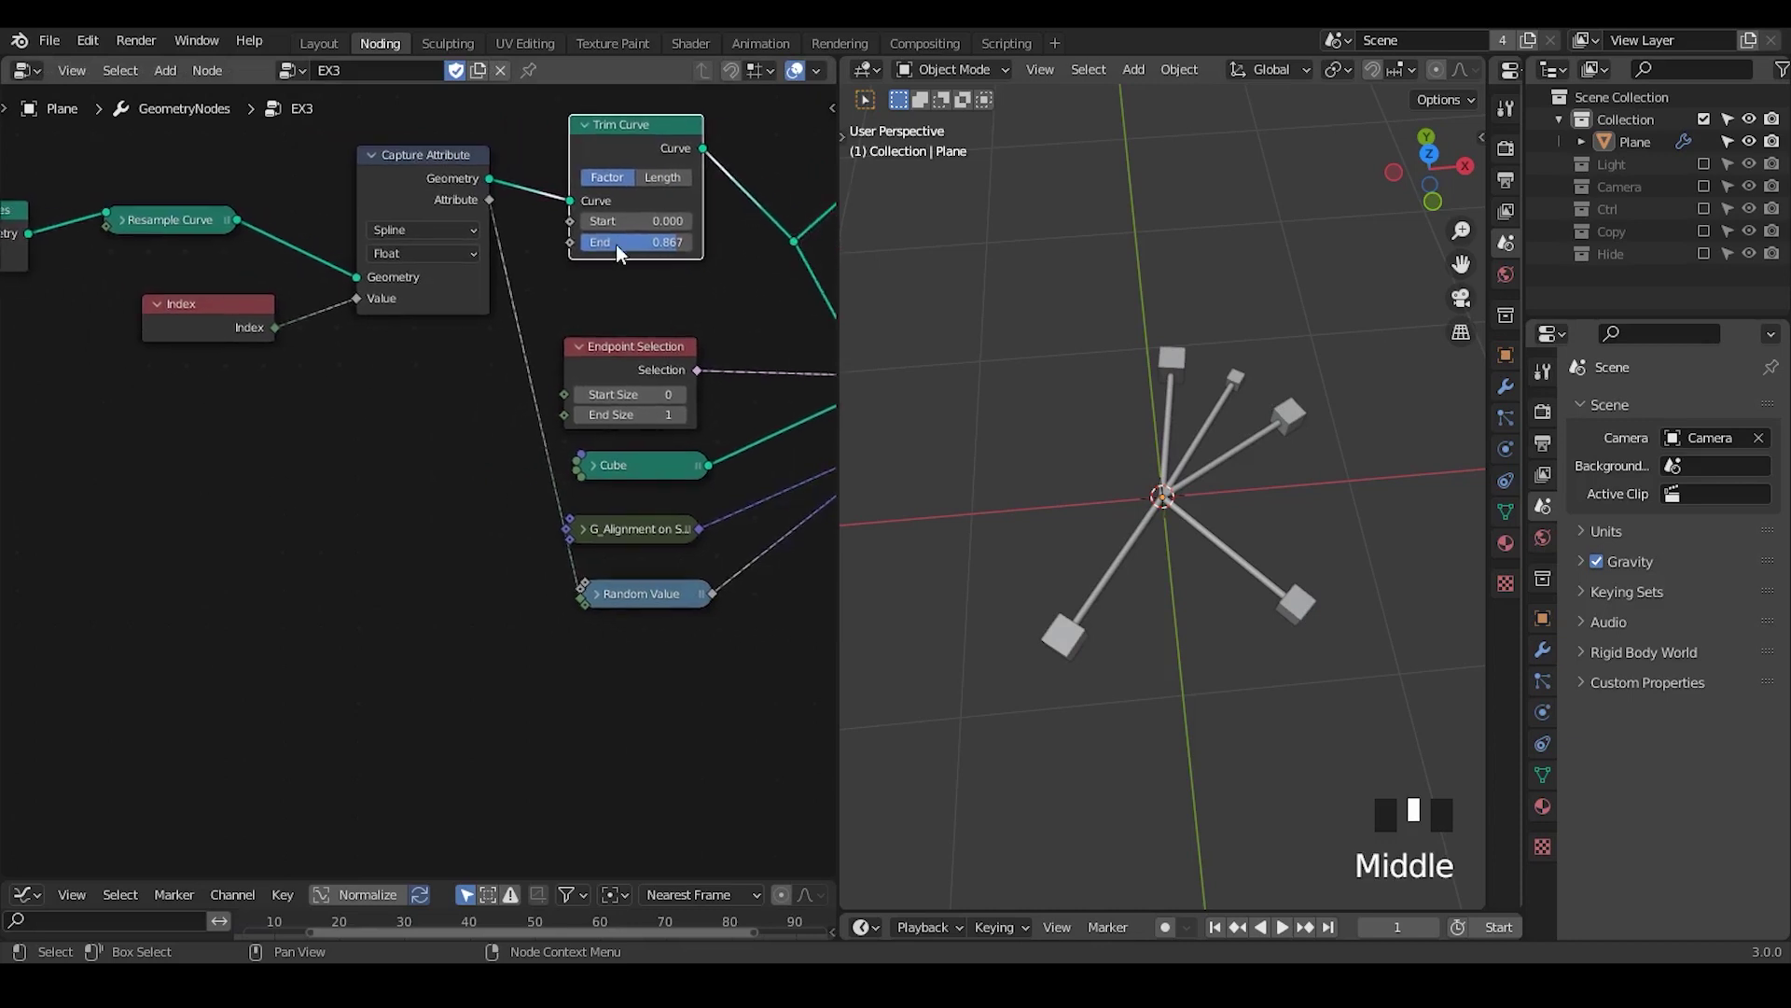
{"action": "left_click_drag", "start_coordinate": [616, 244], "coordinate": [626, 244]}
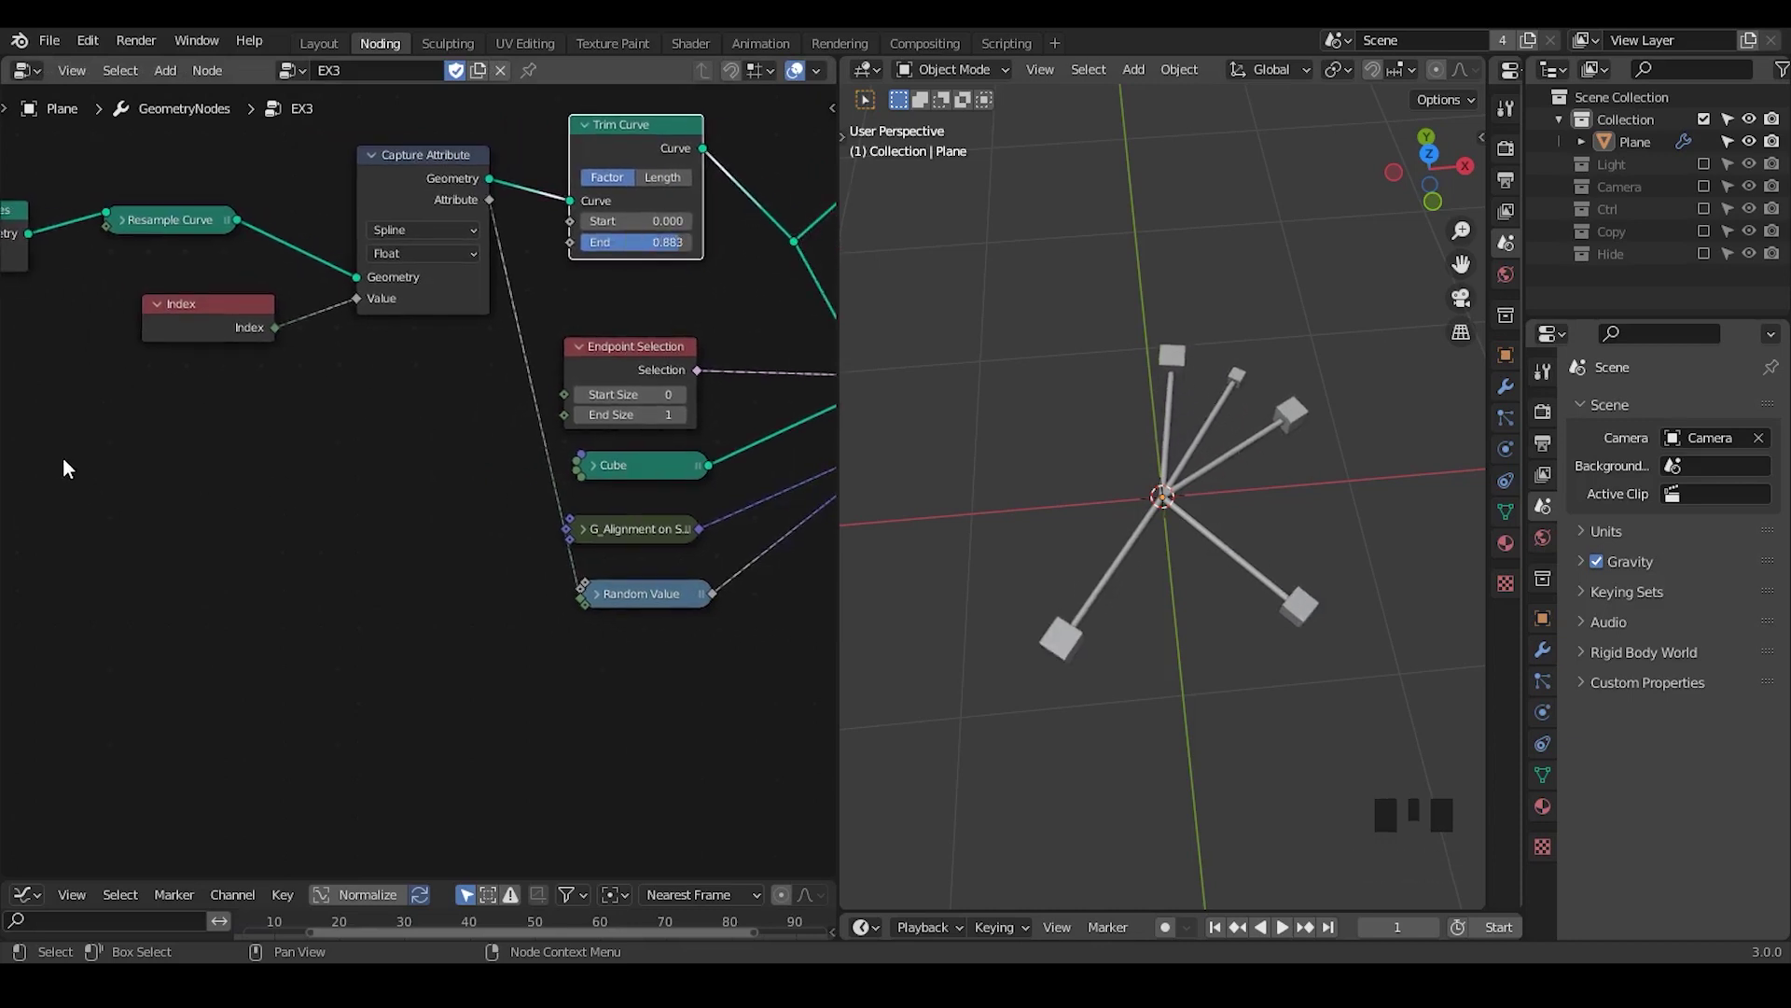
- Add a Curve Circle node beneath the Random Value node that feeds the first Instance on Points
{"action": "middle_click_drag", "start_coordinate": [63, 464], "coordinate": [572, 479]}
{"action": "middle_click_drag", "start_coordinate": [121, 509], "coordinate": [429, 564]}
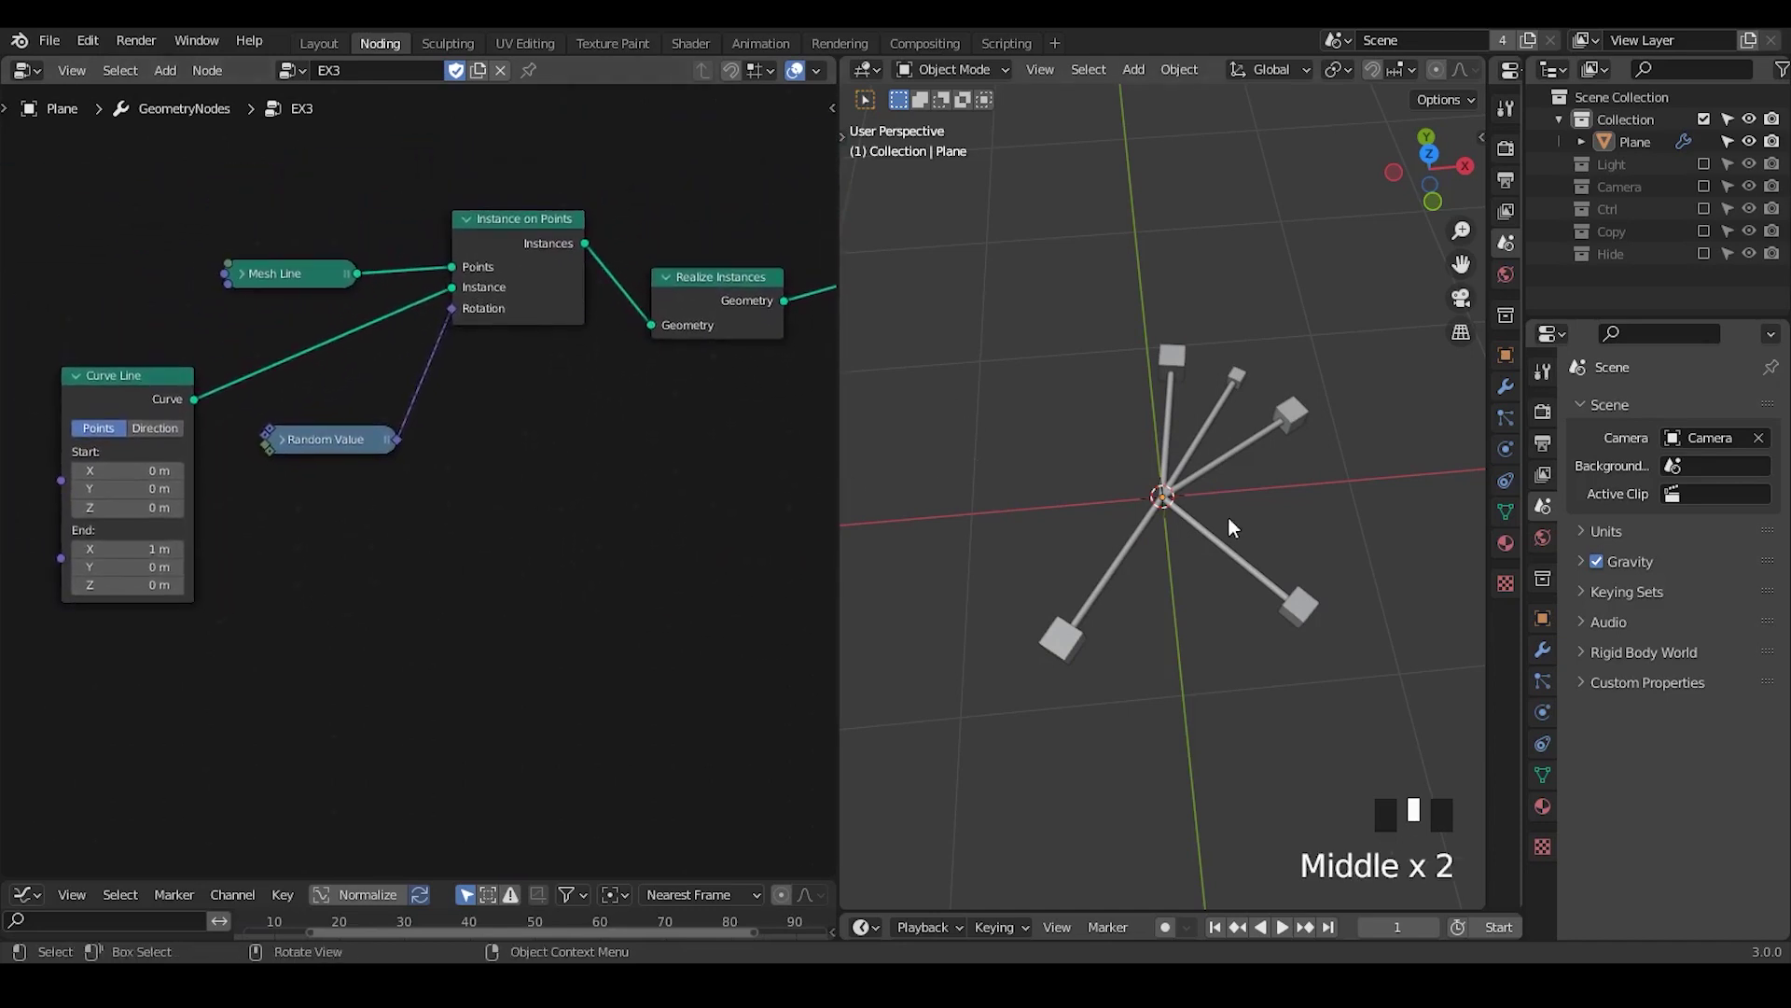
{"action": "key", "text": "ctrl+a"}
{"action": "type", "text": "cur"}
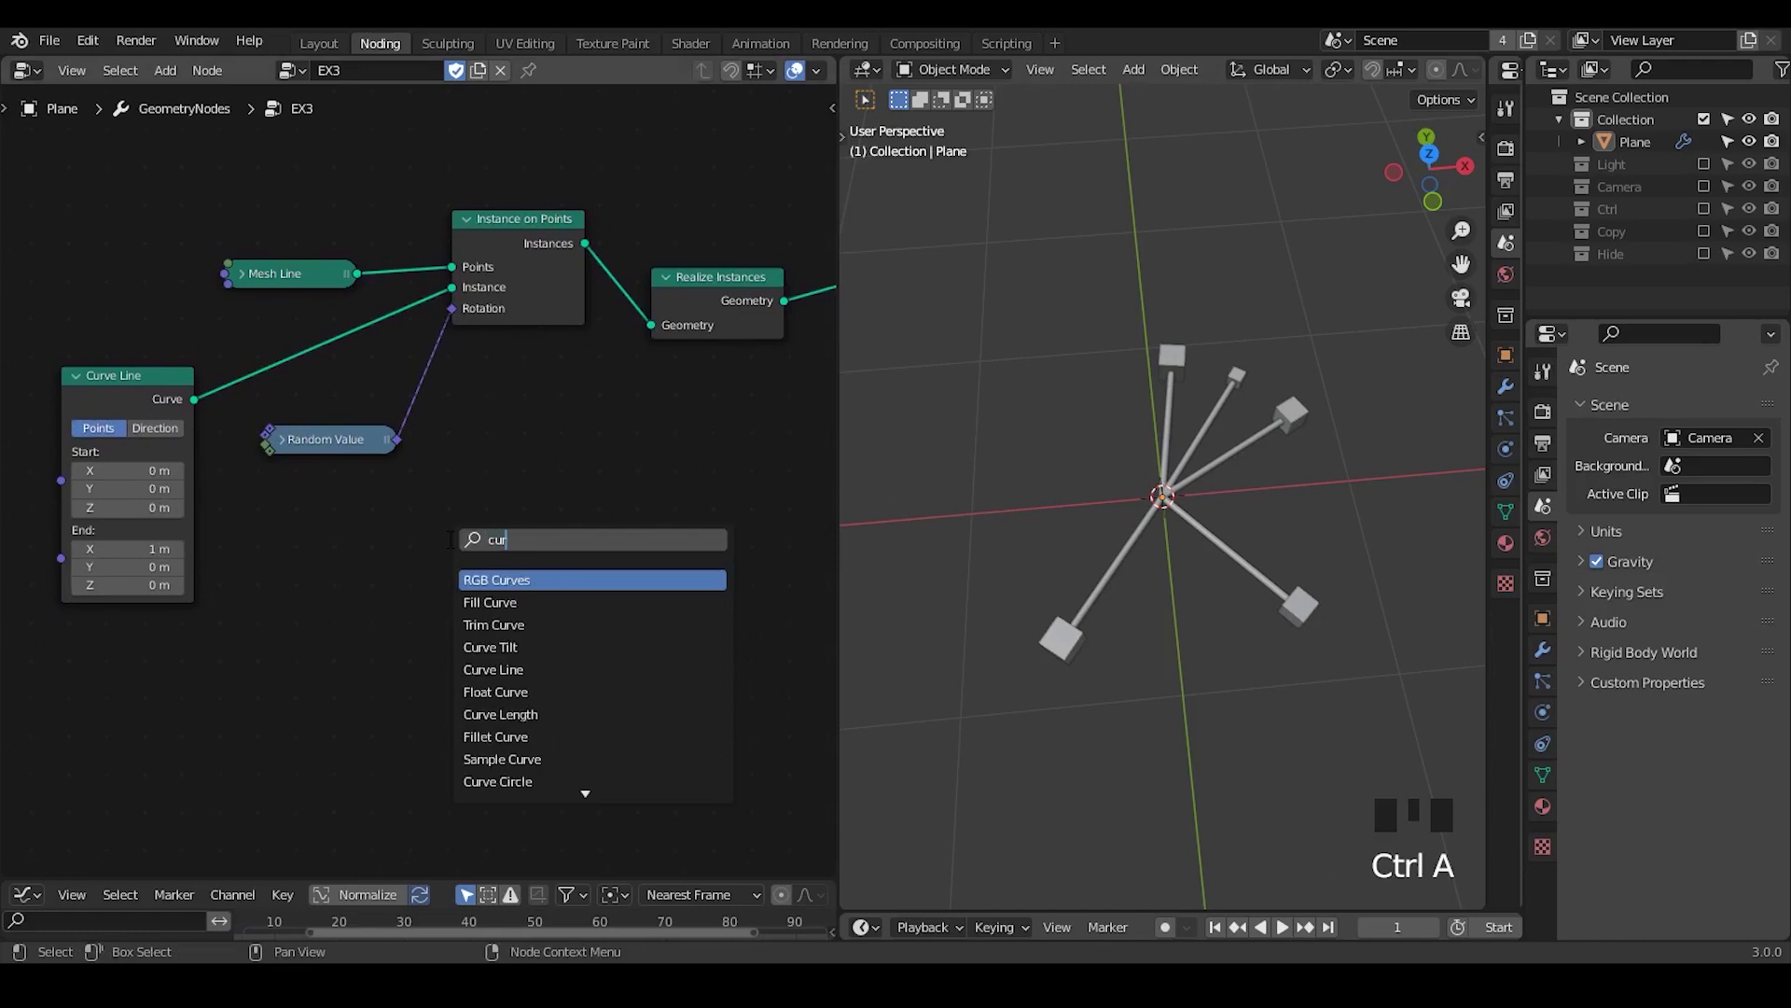
{"action": "type", "text": "ve li"}
{"action": "key", "text": "BackSpace"}
{"action": "key", "text": "BackSpace"}
{"action": "type", "text": "circle"}
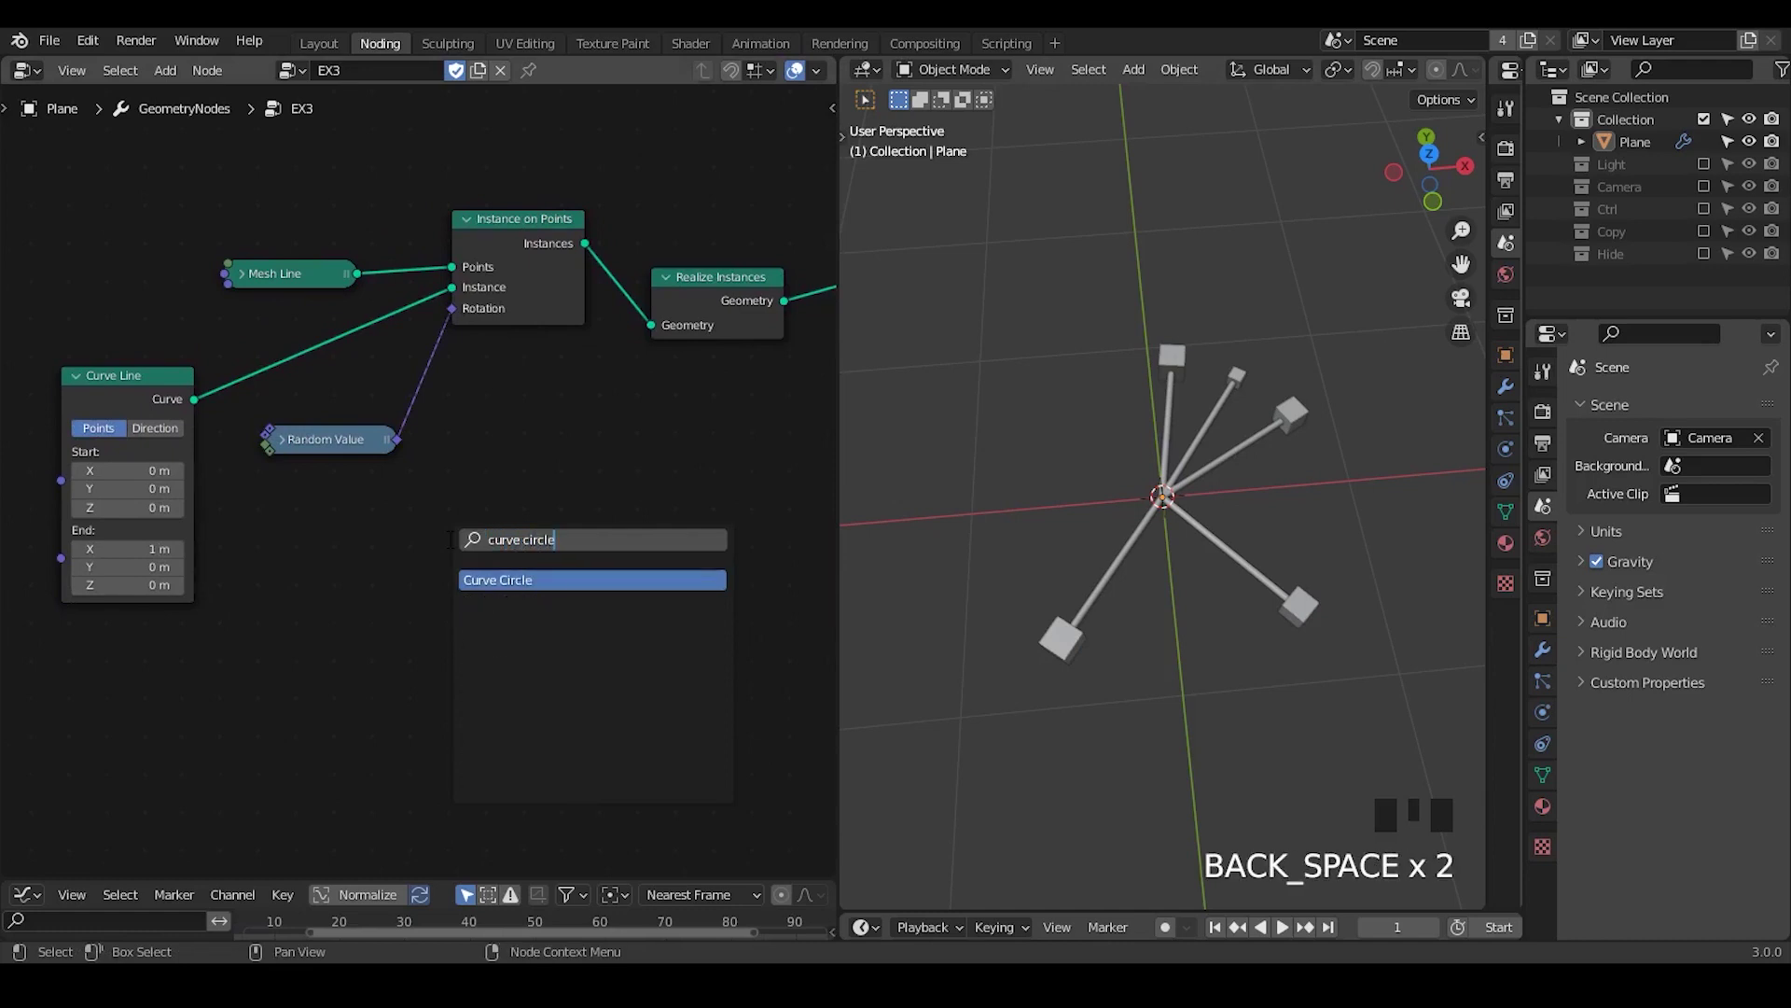
{"action": "key", "text": "Return"}
{"action": "left_click", "coordinate": [278, 508]}
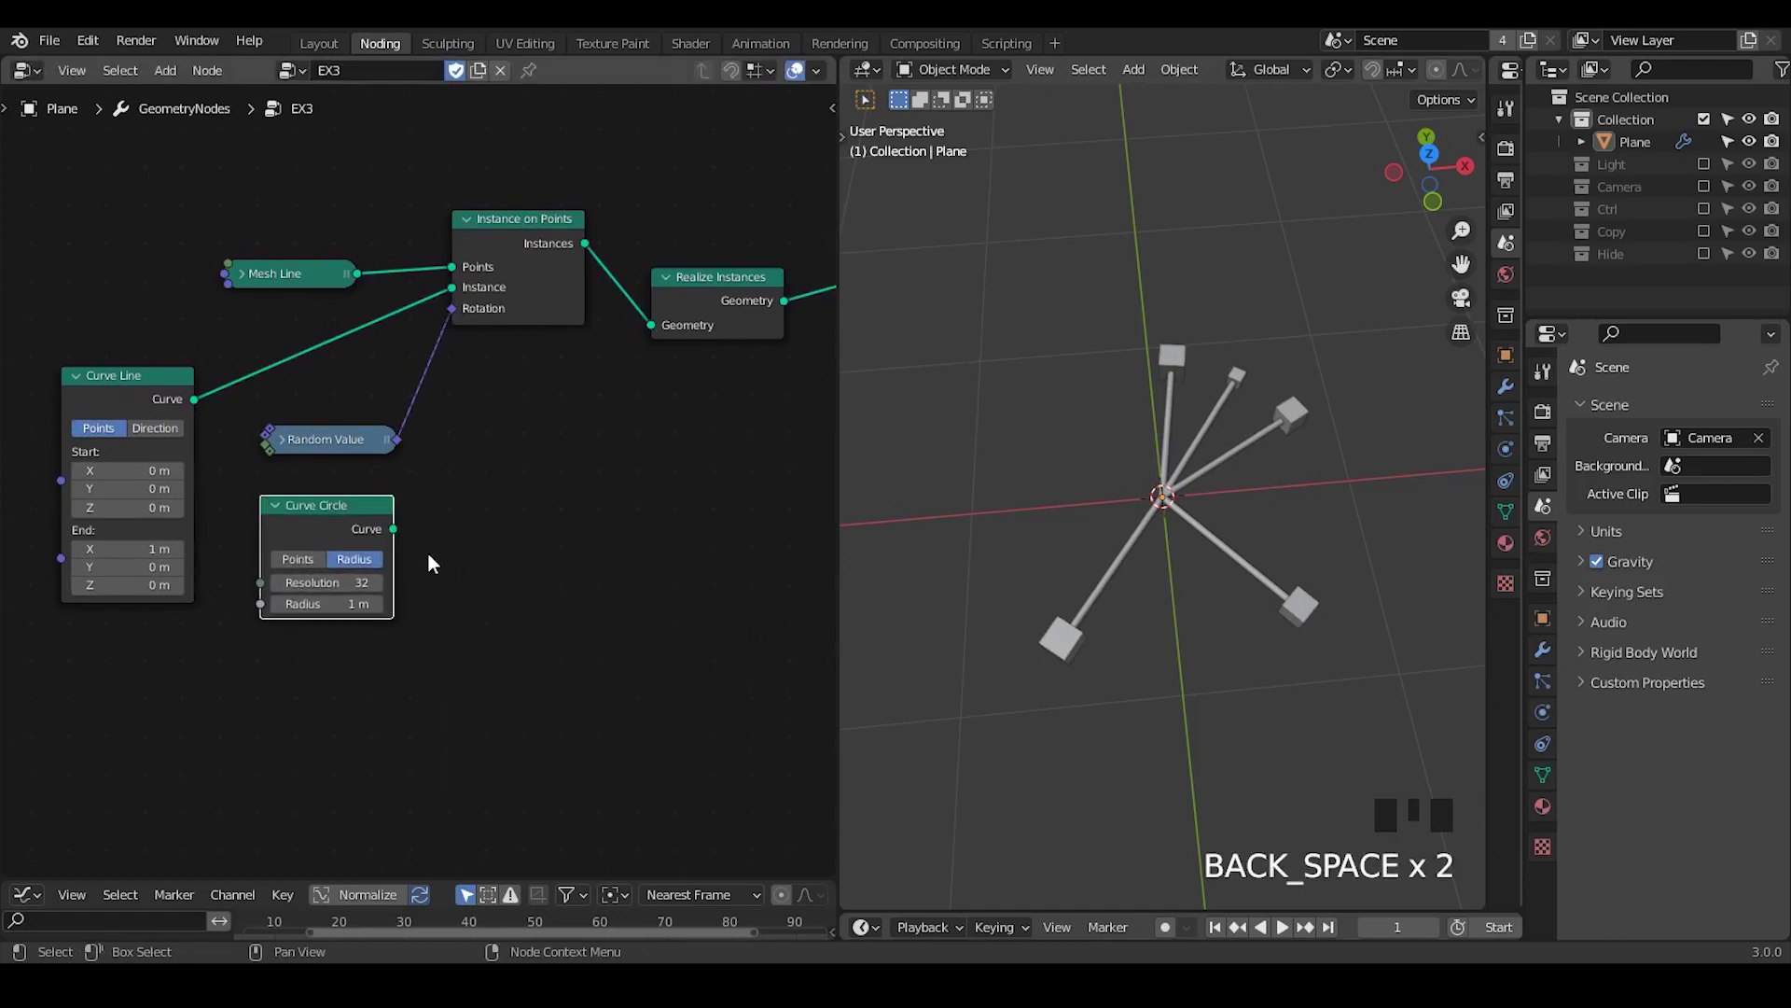
- Link Curve Circle's Curve output to the first Instance on Points' Instance input, placing the circle node beneath Mesh Line and above Random Value
{"action": "left_click_drag", "start_coordinate": [394, 529], "coordinate": [452, 289]}
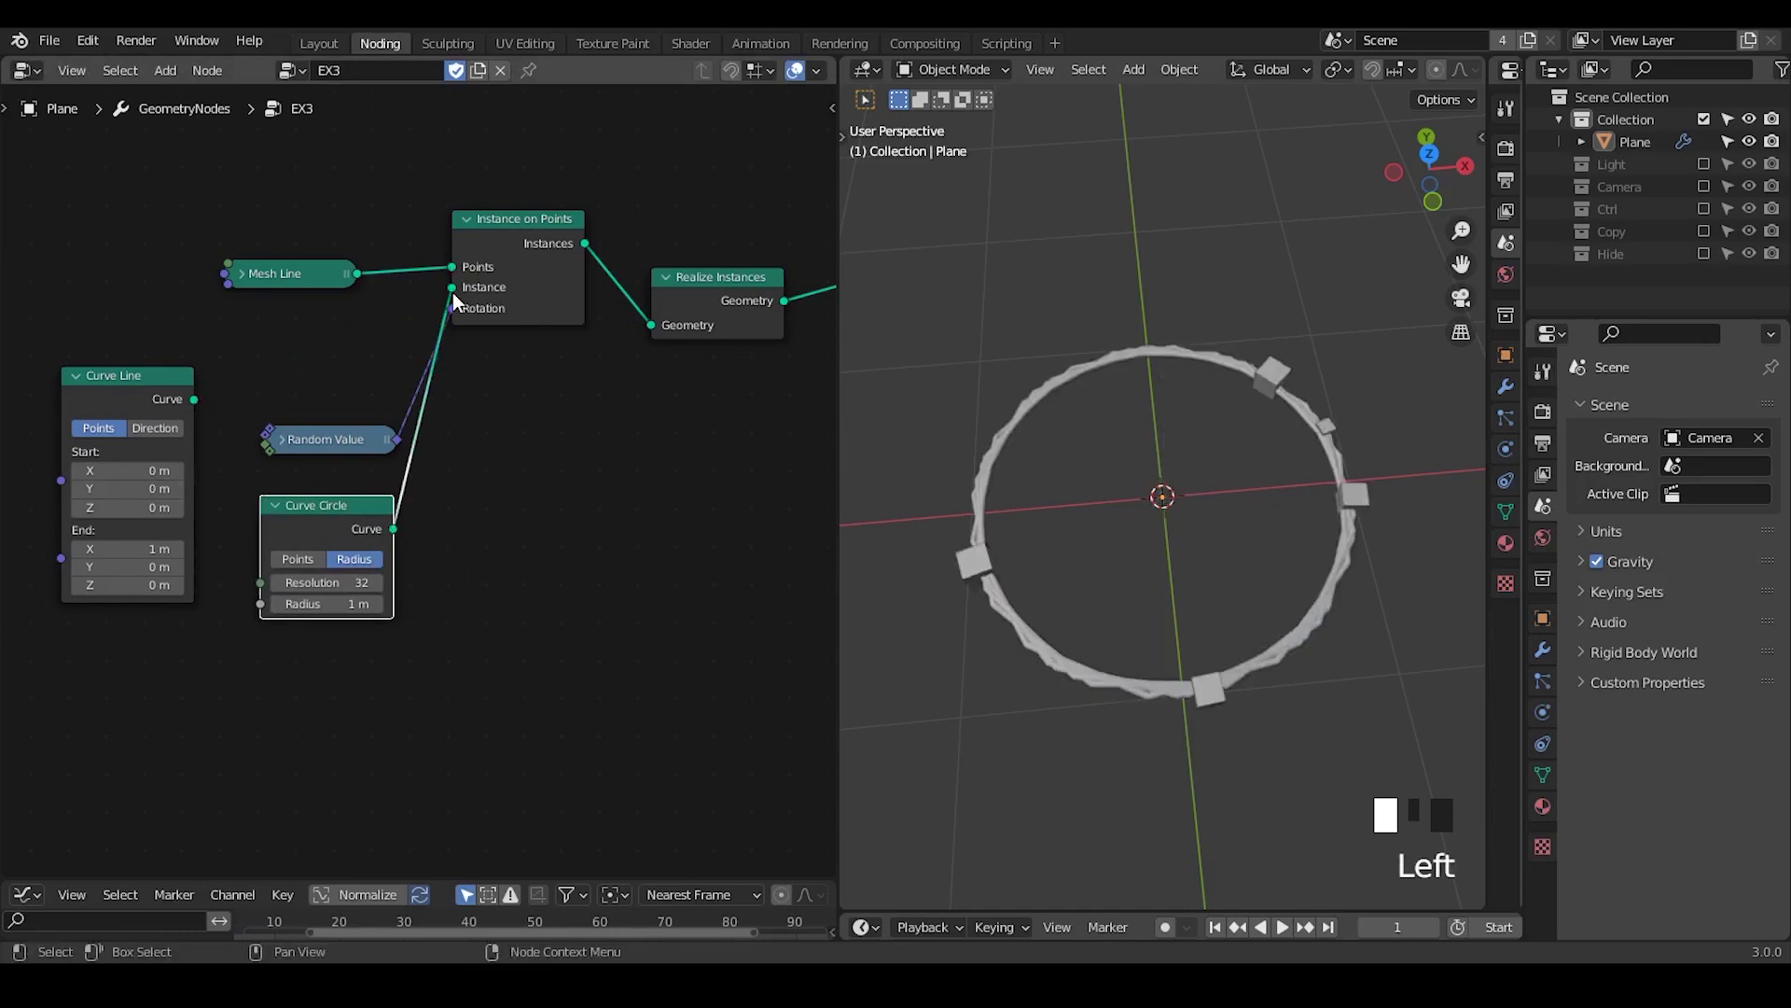
{"action": "left_click_drag", "start_coordinate": [332, 516], "coordinate": [291, 334]}
{"action": "left_click_drag", "start_coordinate": [337, 445], "coordinate": [319, 474]}
- Duplicate the Random Value node below the original and show the hidden sockets of the first Instance on Points node
{"action": "key", "text": "shift+d"}
{"action": "left_click", "coordinate": [319, 568]}
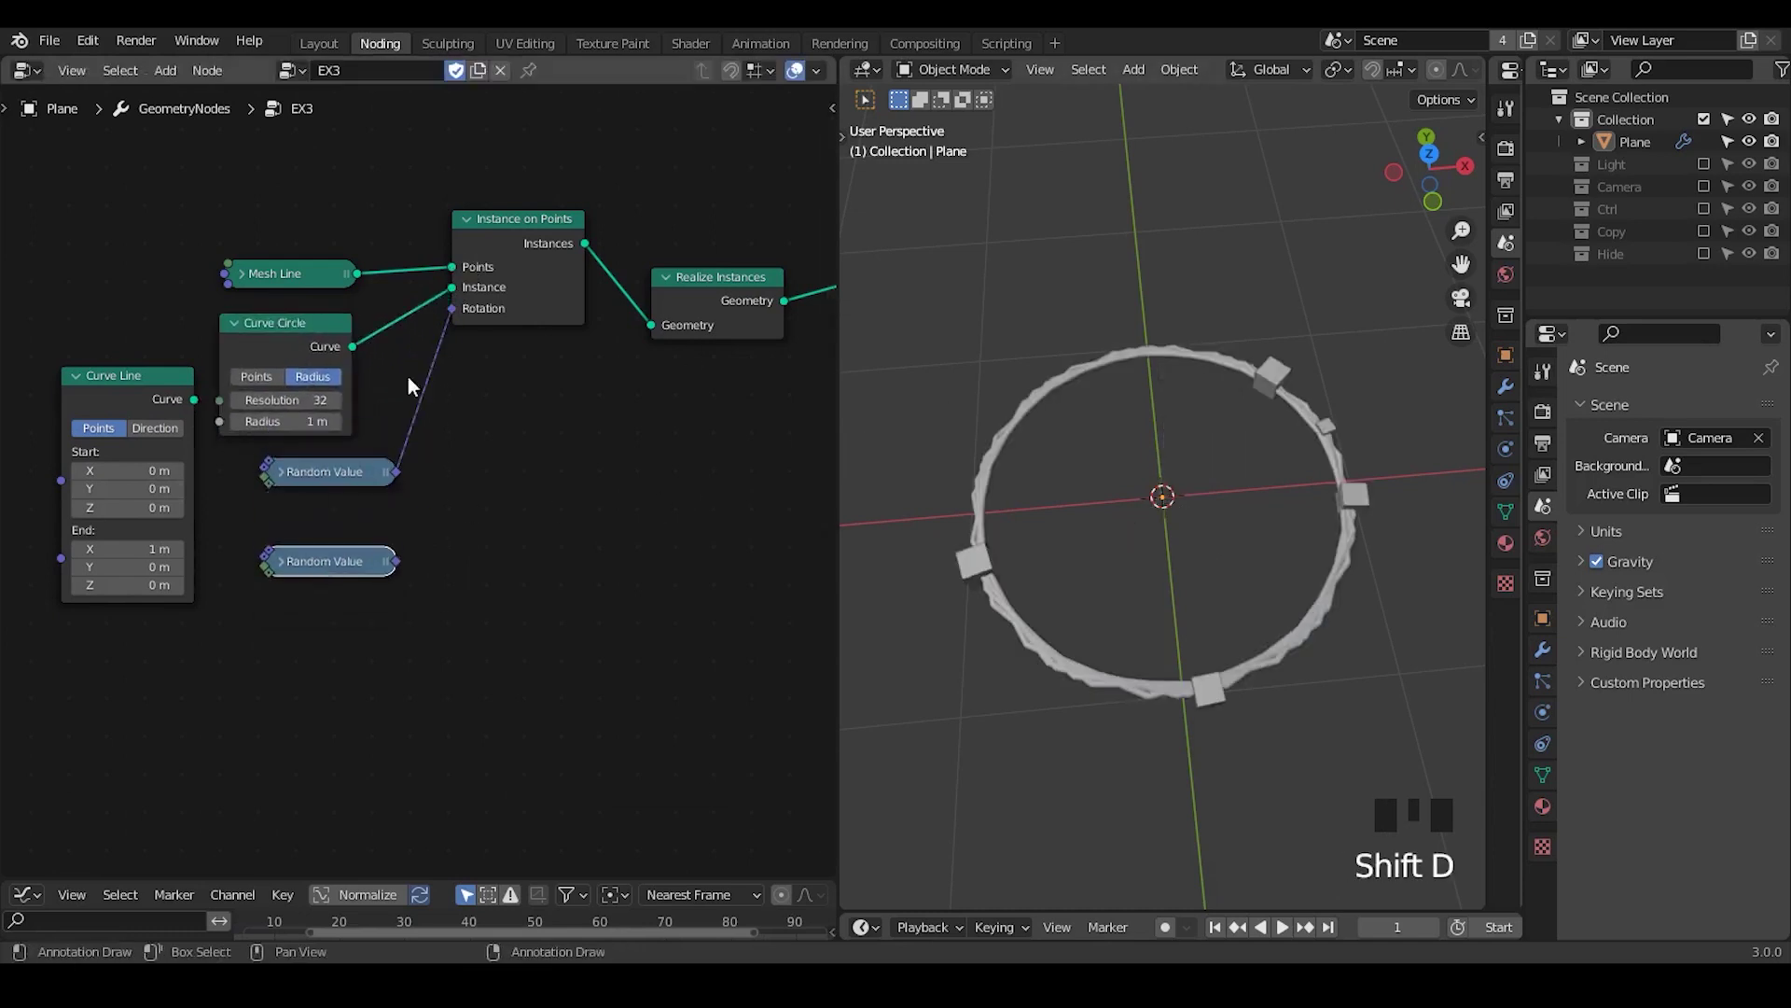
{"action": "left_click", "coordinate": [489, 254]}
{"action": "key", "text": "ctrl+h"}
- Switch the duplicated Random Value to Float with Min 0.5 and link its Value to the Scale input of Instance on Points
{"action": "left_click", "coordinate": [273, 568]}
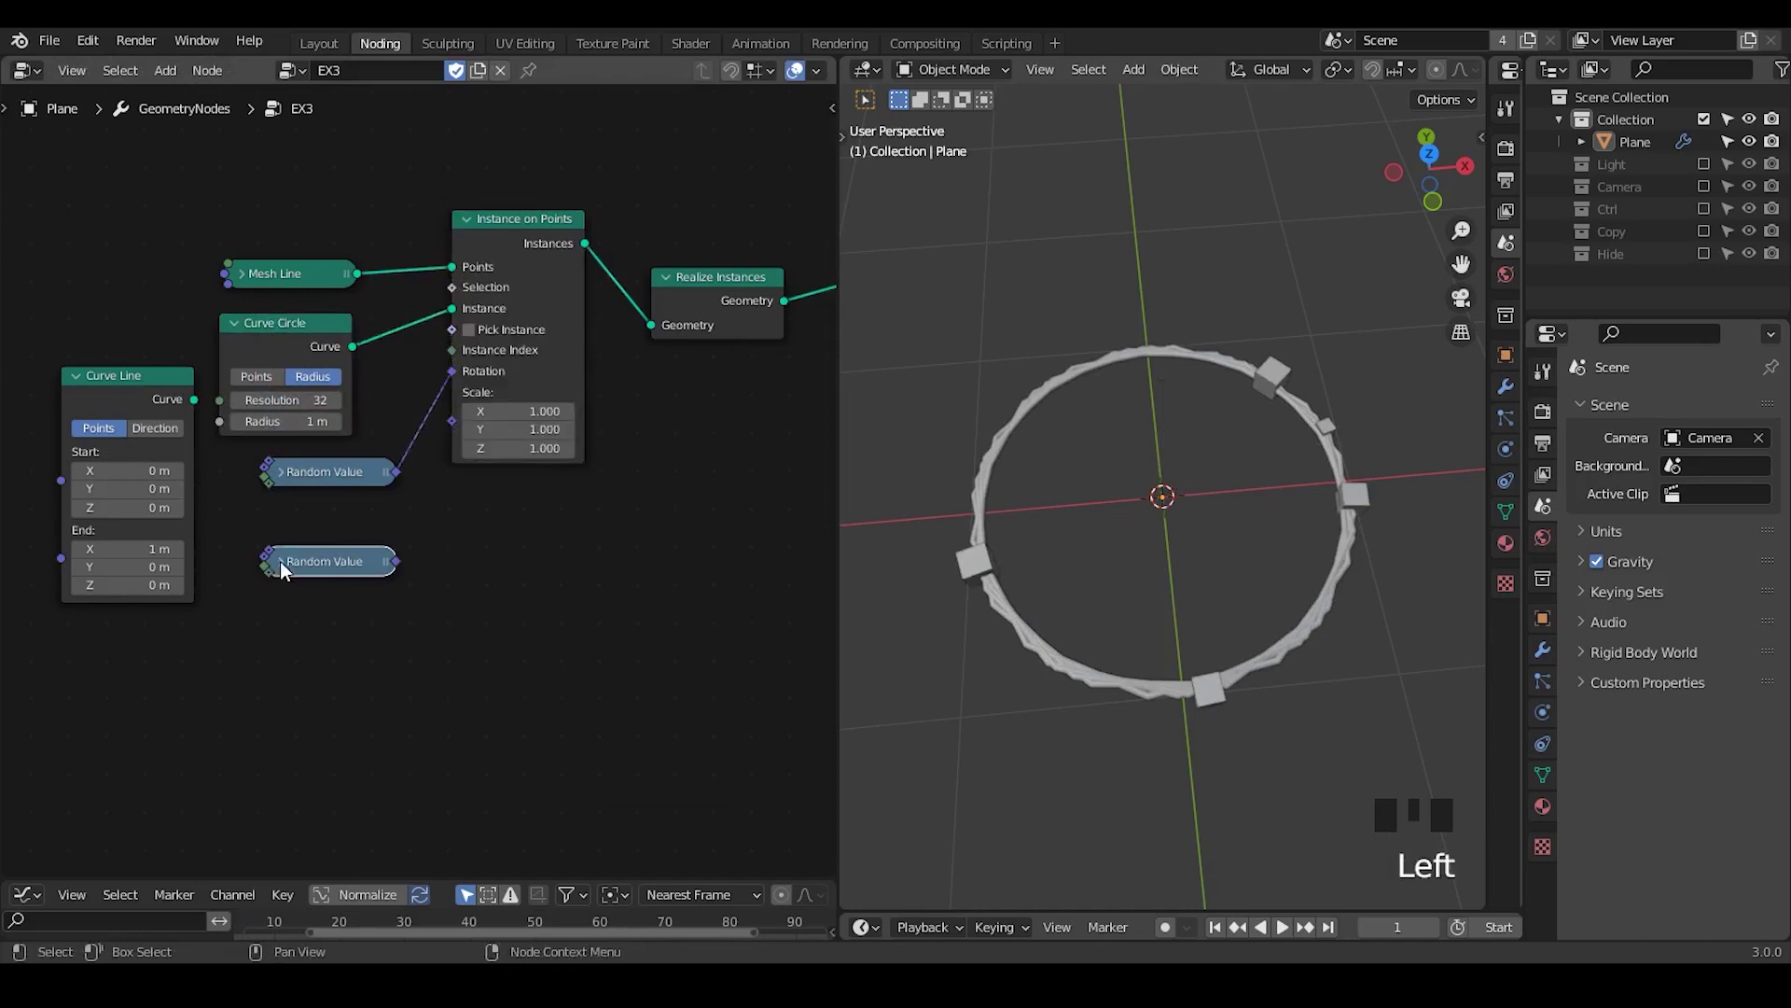
{"action": "left_click", "coordinate": [280, 562]}
{"action": "left_click", "coordinate": [333, 615]}
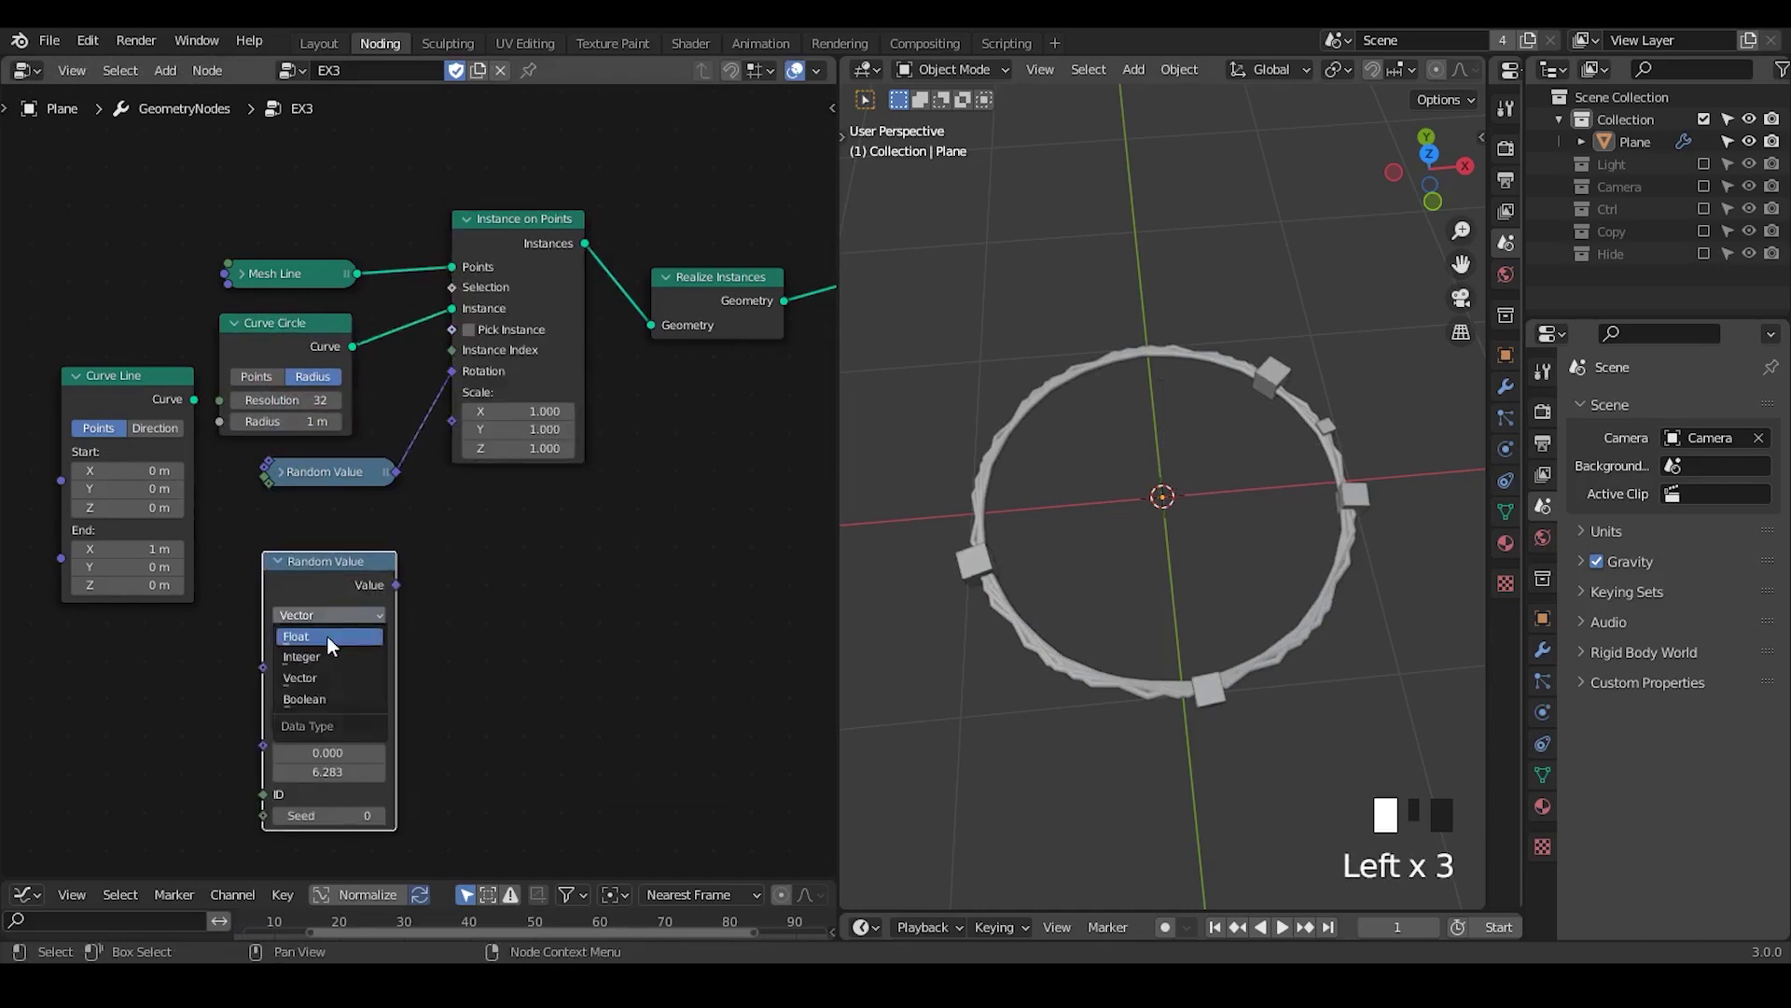
{"action": "left_click", "coordinate": [327, 636]}
{"action": "left_click_drag", "start_coordinate": [336, 638], "coordinate": [342, 643]}
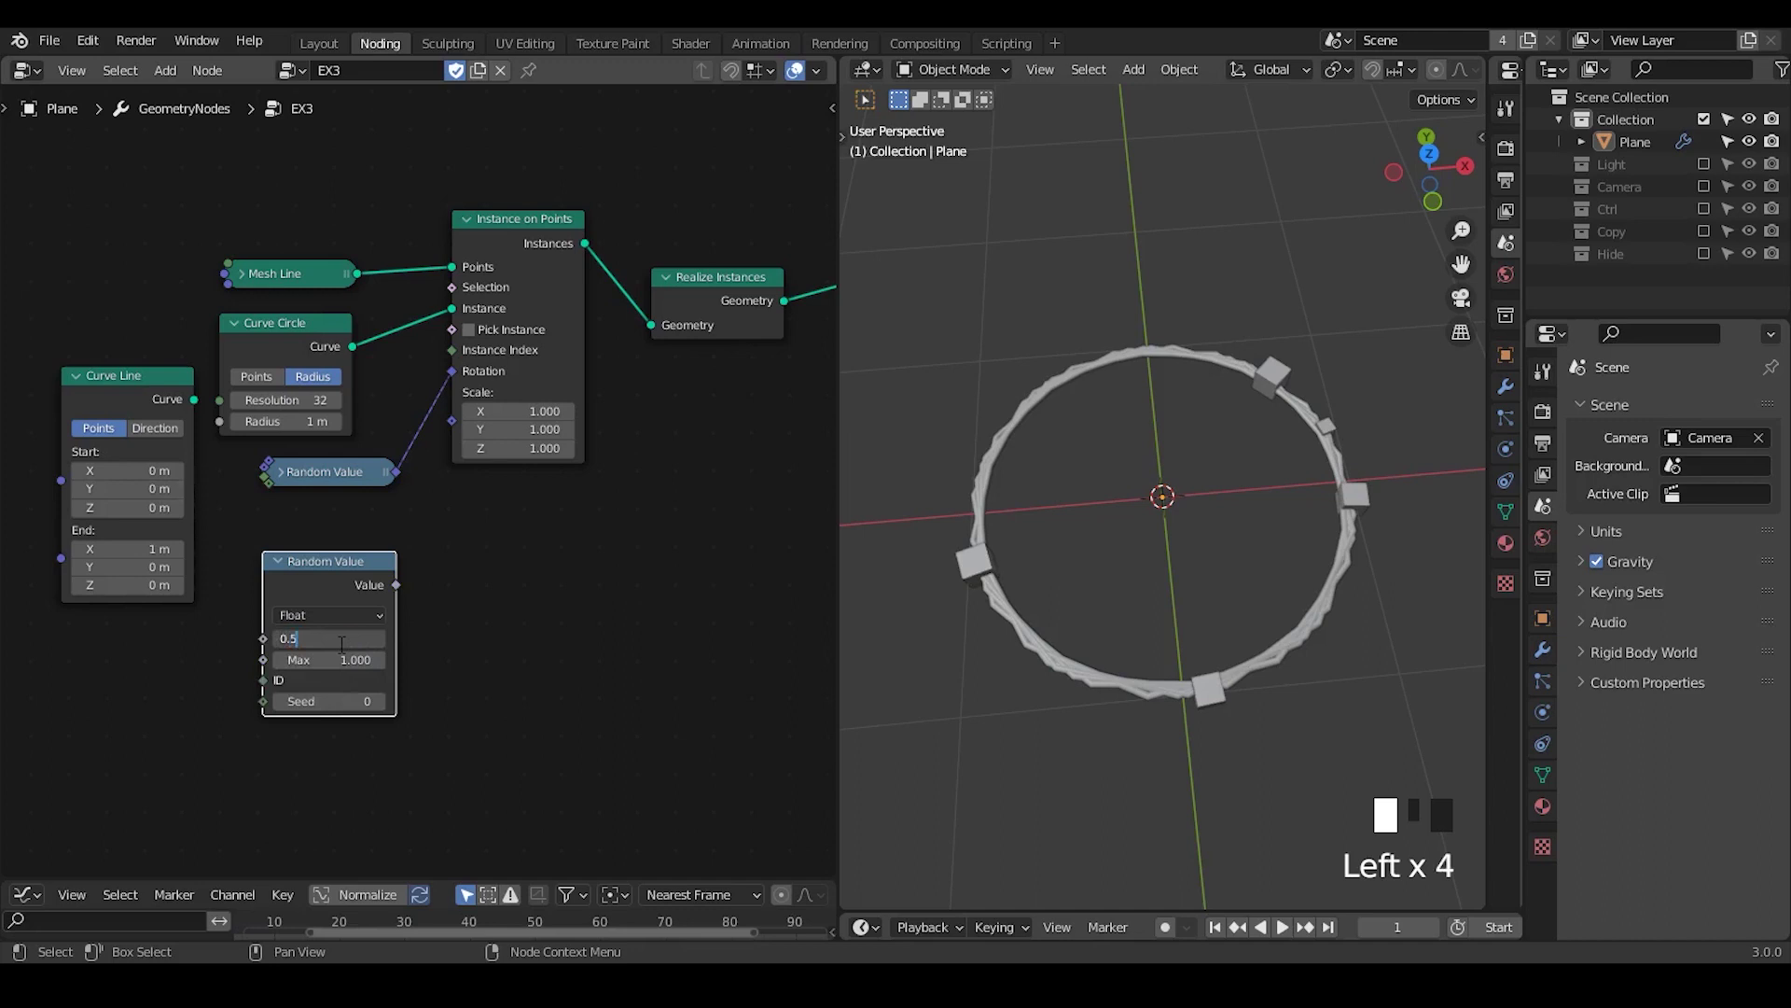
{"action": "type", "text": "0.5"}
{"action": "key", "text": "Return"}
{"action": "left_click_drag", "start_coordinate": [395, 585], "coordinate": [450, 417]}
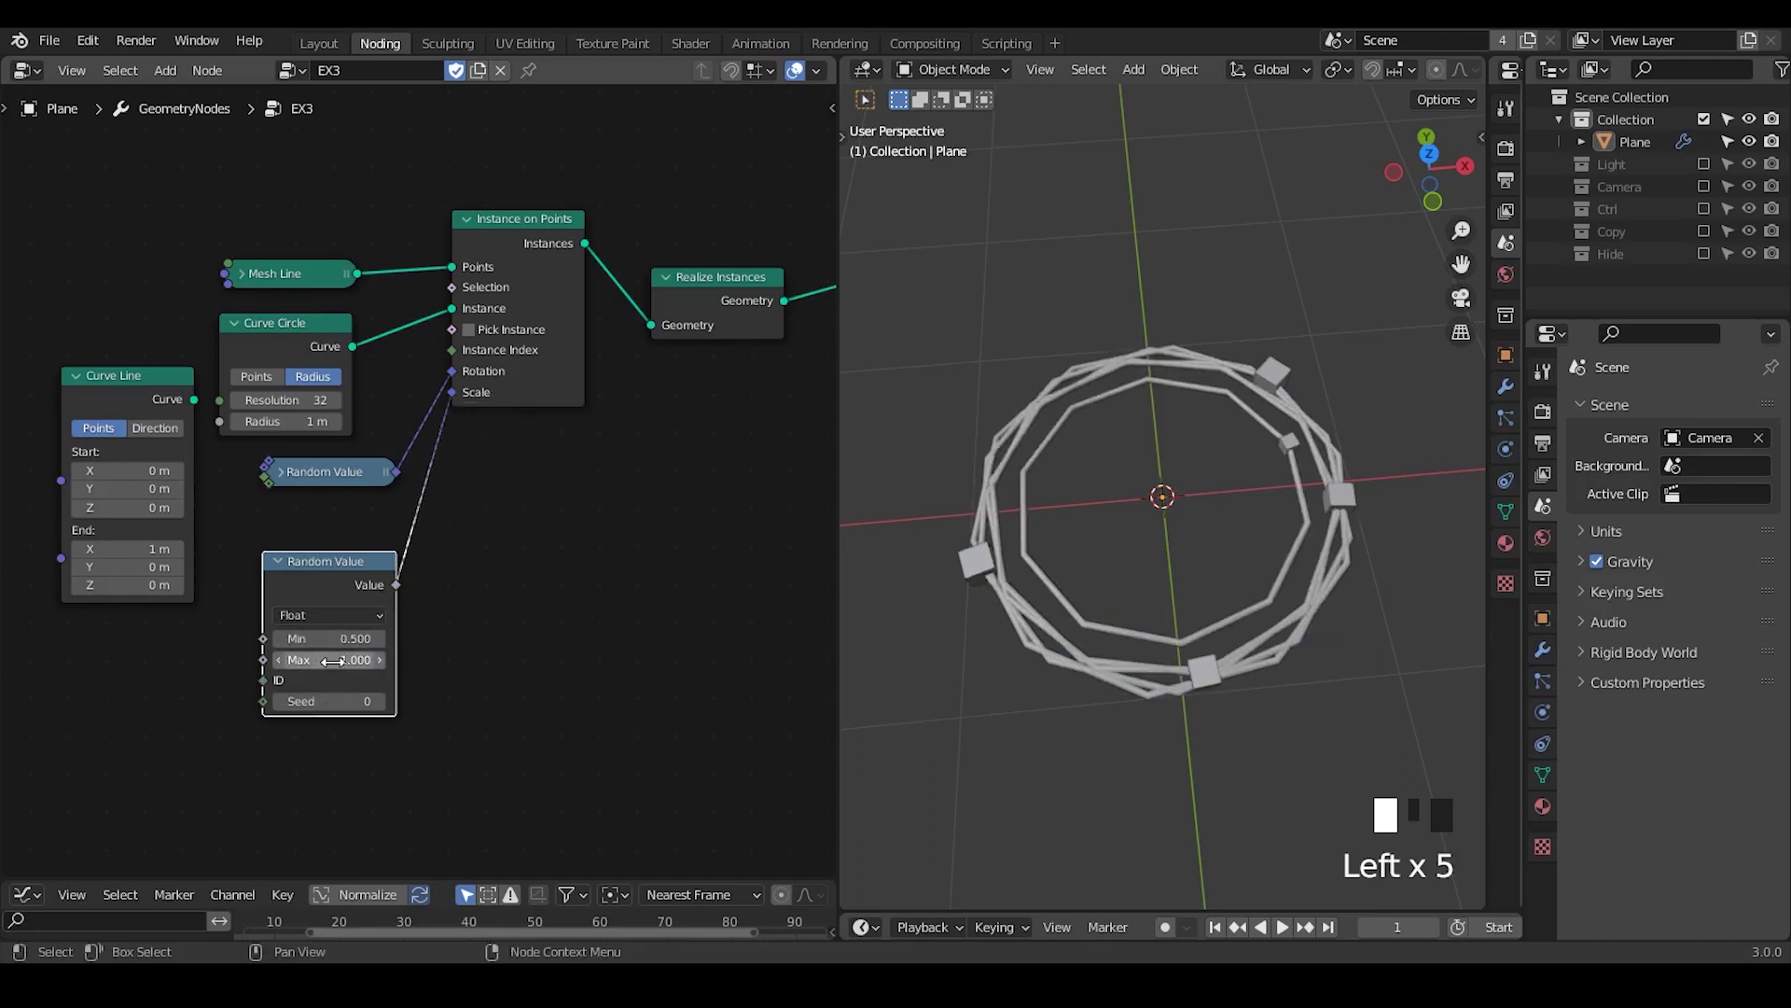
- Set the circle scale's Random Value to Min -2.000, Max 3.100 and Seed 10
{"action": "left_click_drag", "start_coordinate": [333, 662], "coordinate": [294, 638]}
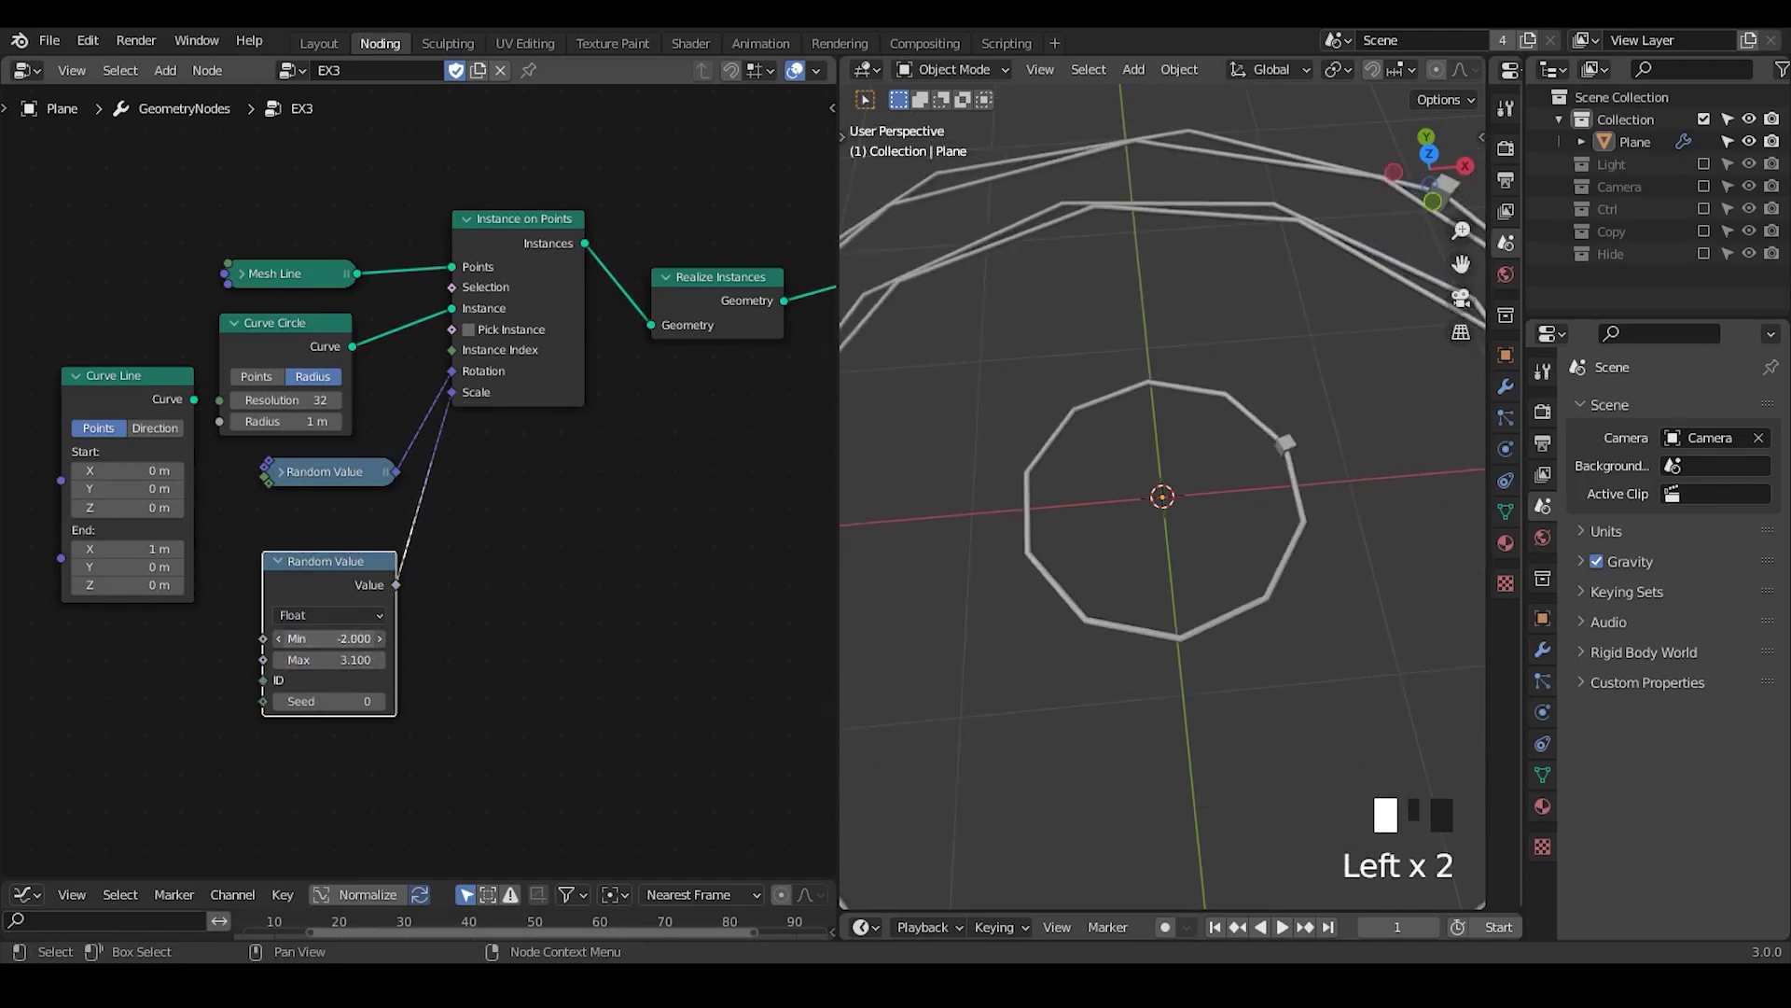
{"action": "middle_click_drag", "start_coordinate": [700, 534], "coordinate": [690, 591], "text": "ctrl"}
{"action": "middle_click_drag", "start_coordinate": [1145, 503], "coordinate": [1138, 625], "text": "ctrl"}
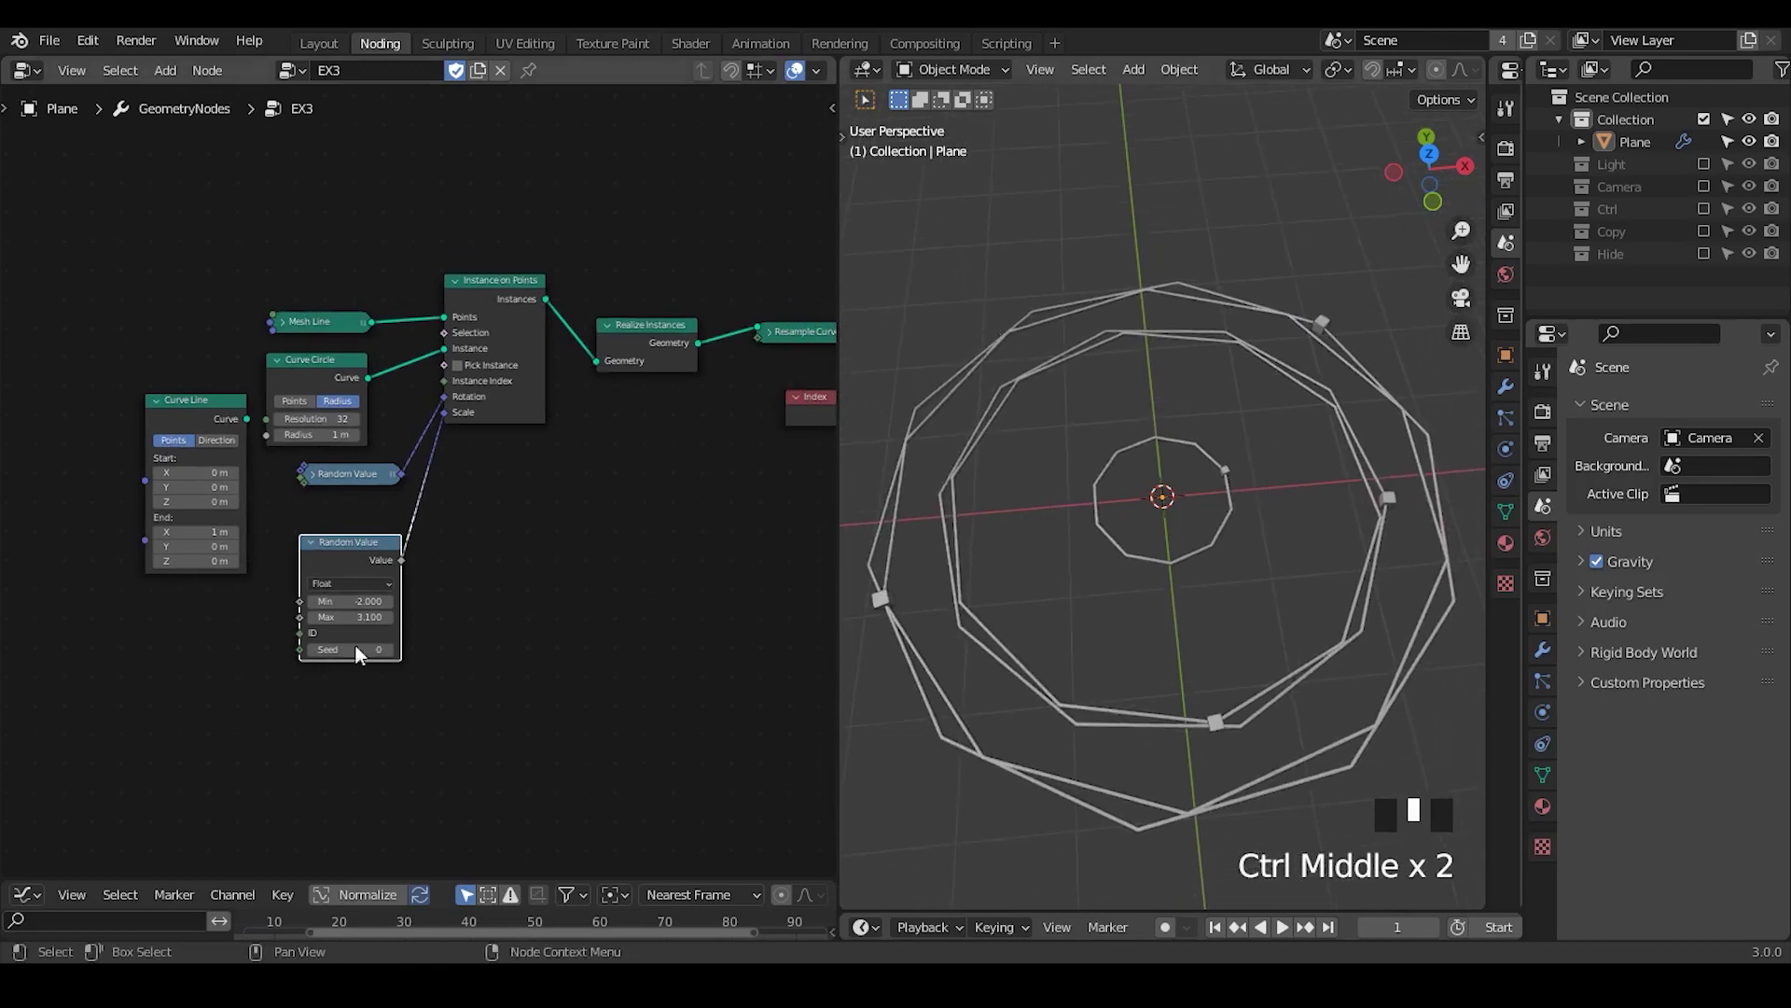
{"action": "left_click_drag", "start_coordinate": [353, 649], "coordinate": [399, 649]}
- Set Resample Curve's Count to 32 and raise Trim Curve's End factor to 1.000
{"action": "middle_click_drag", "start_coordinate": [507, 593], "coordinate": [309, 552]}
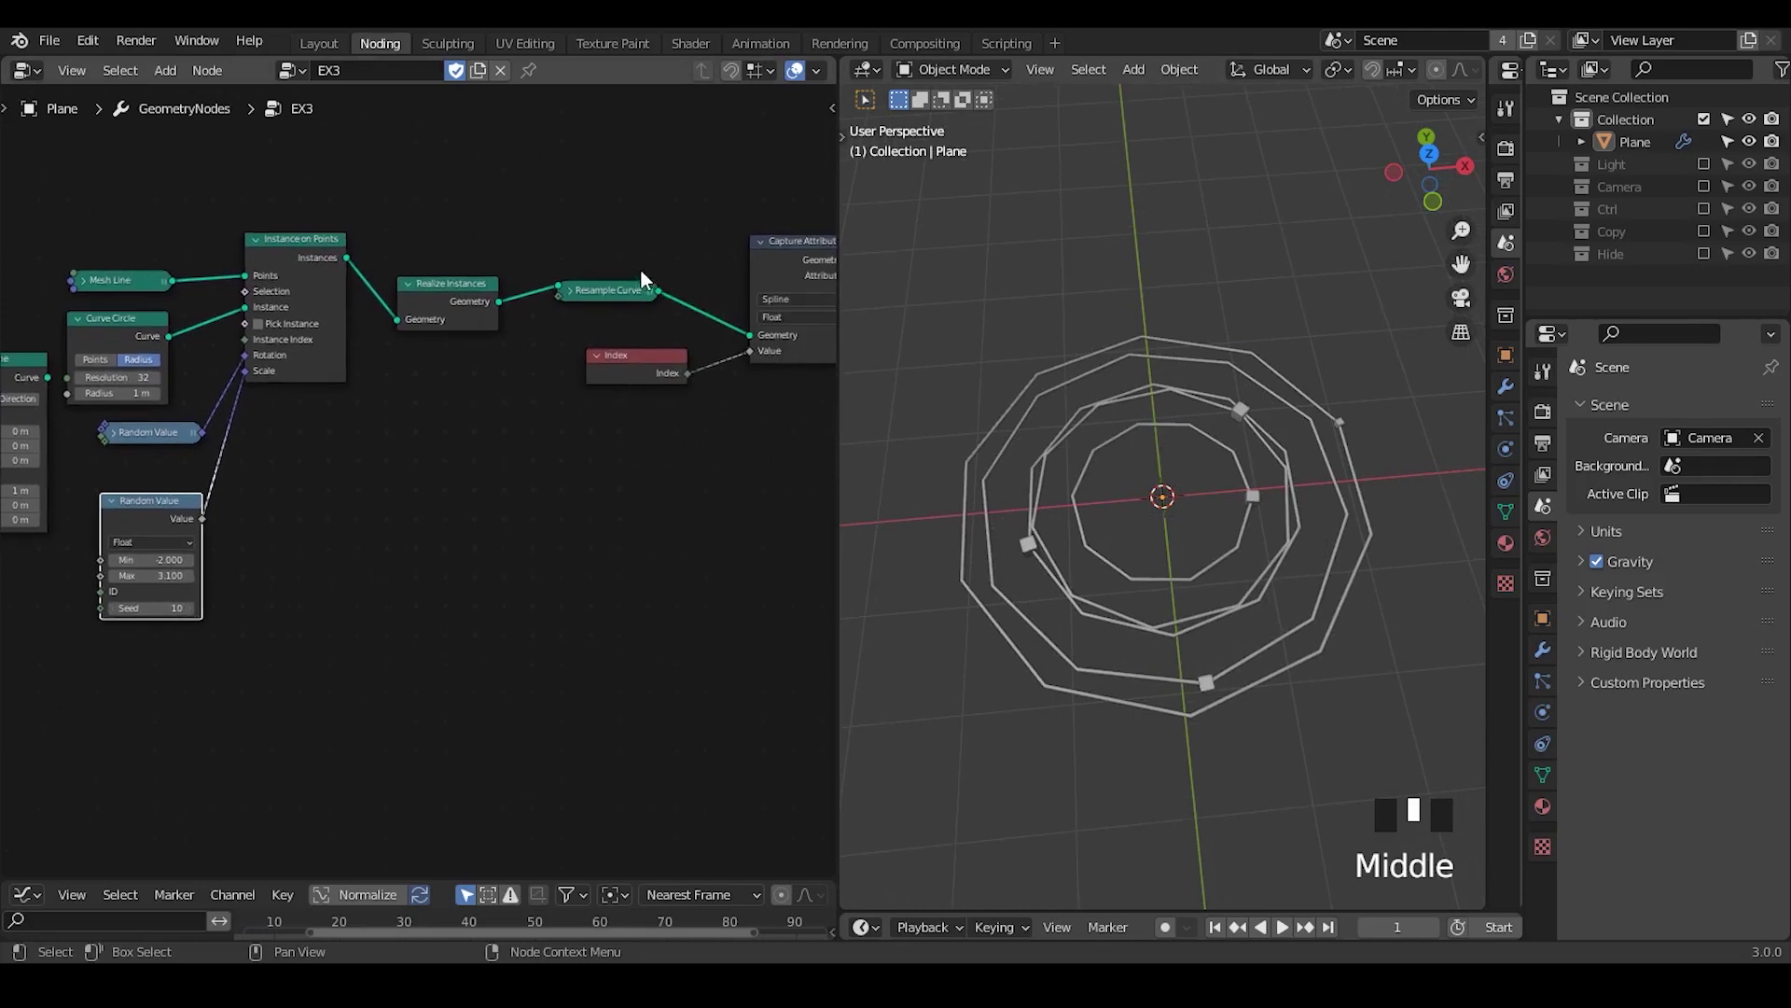
{"action": "left_click", "coordinate": [569, 290]}
{"action": "left_click", "coordinate": [606, 365]}
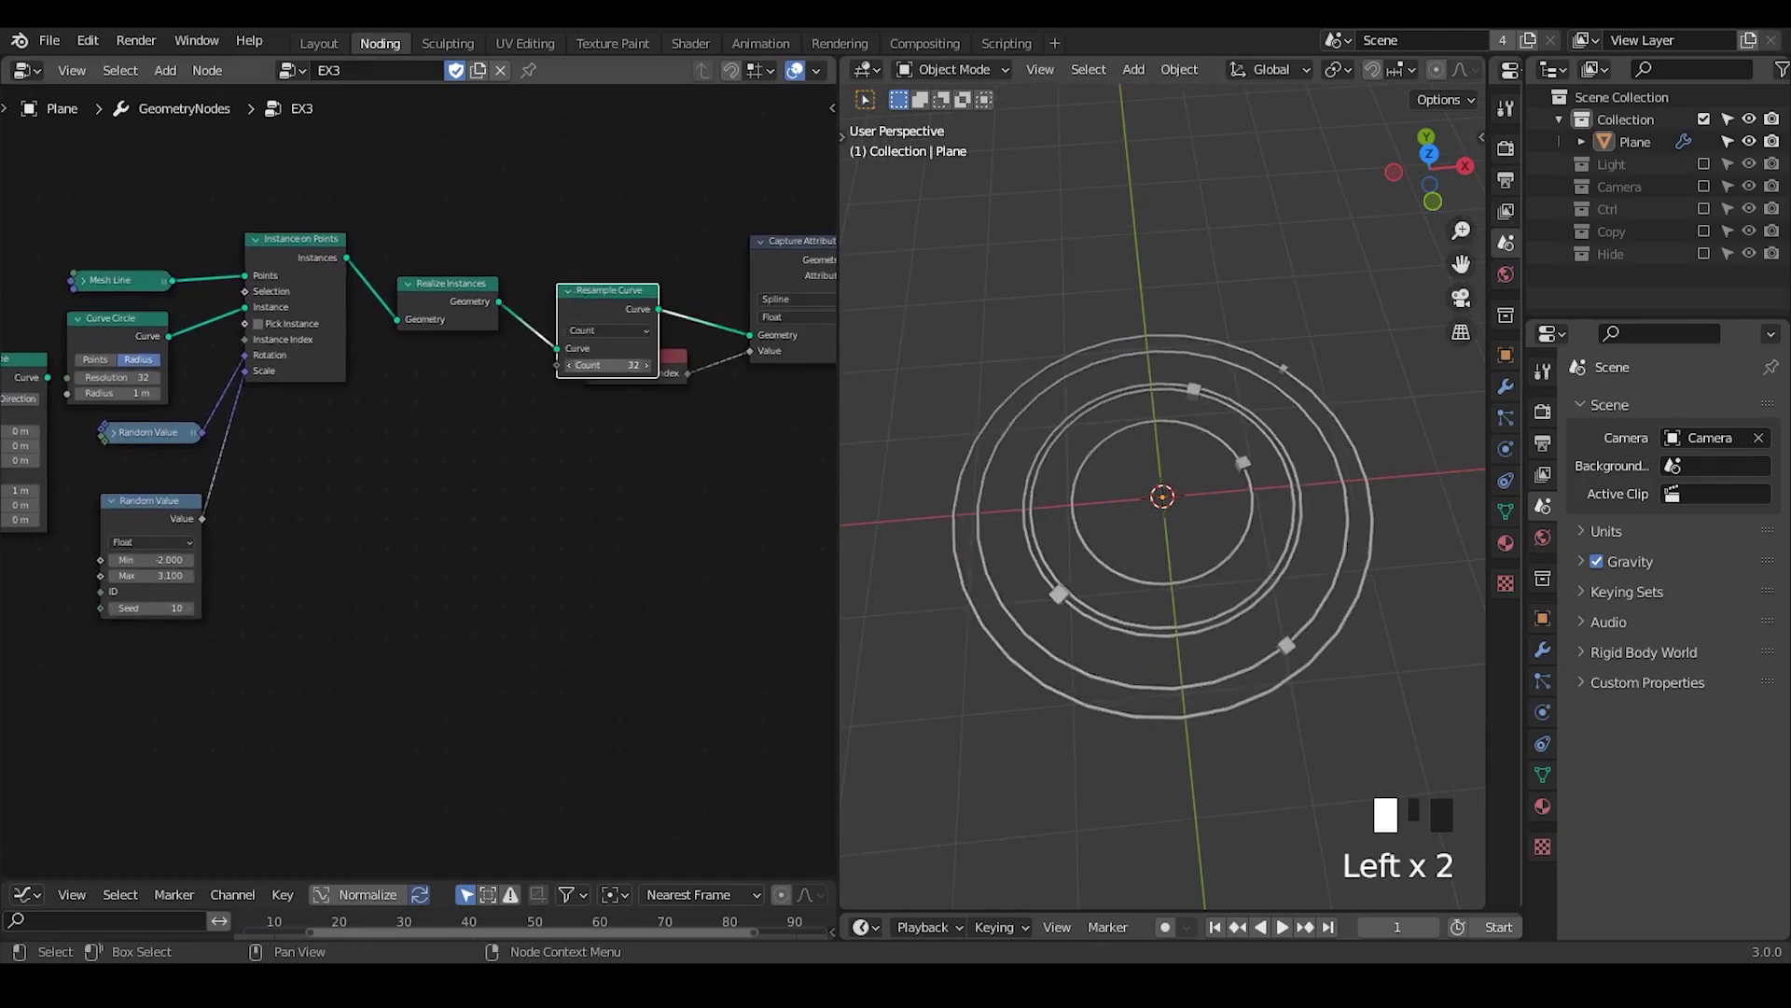
{"action": "middle_click_drag", "start_coordinate": [724, 478], "coordinate": [358, 439]}
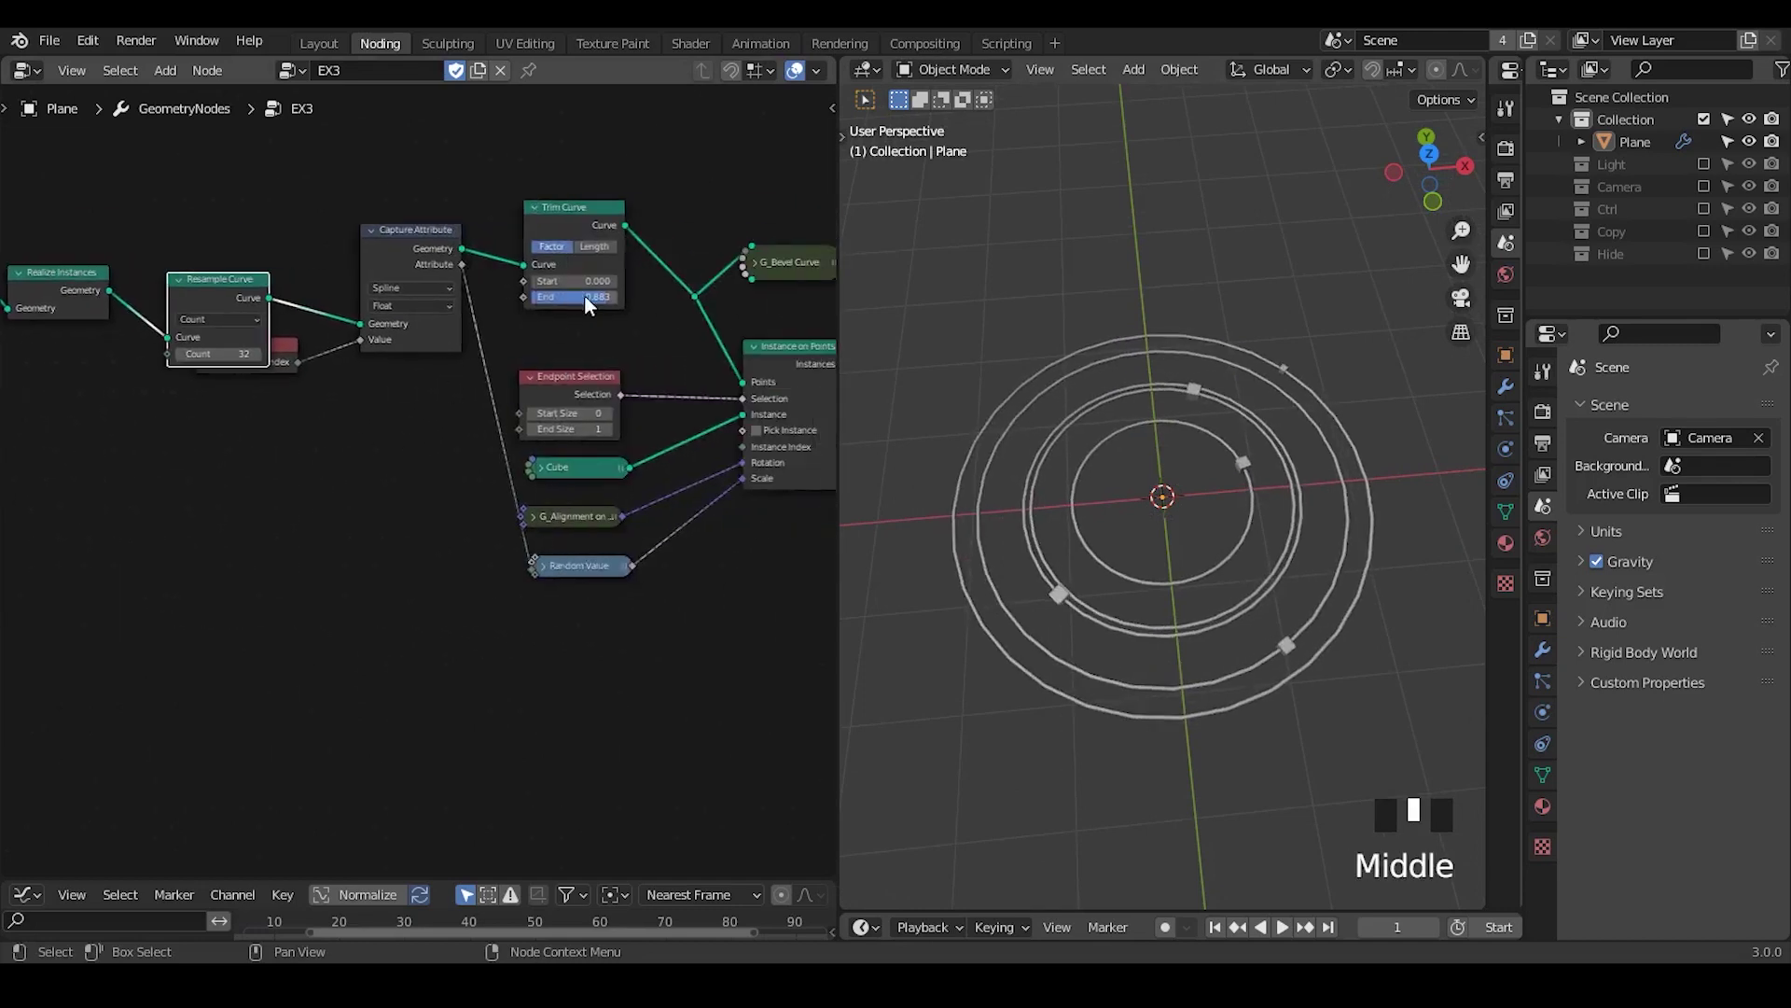
{"action": "left_click_drag", "start_coordinate": [585, 297], "coordinate": [634, 297]}
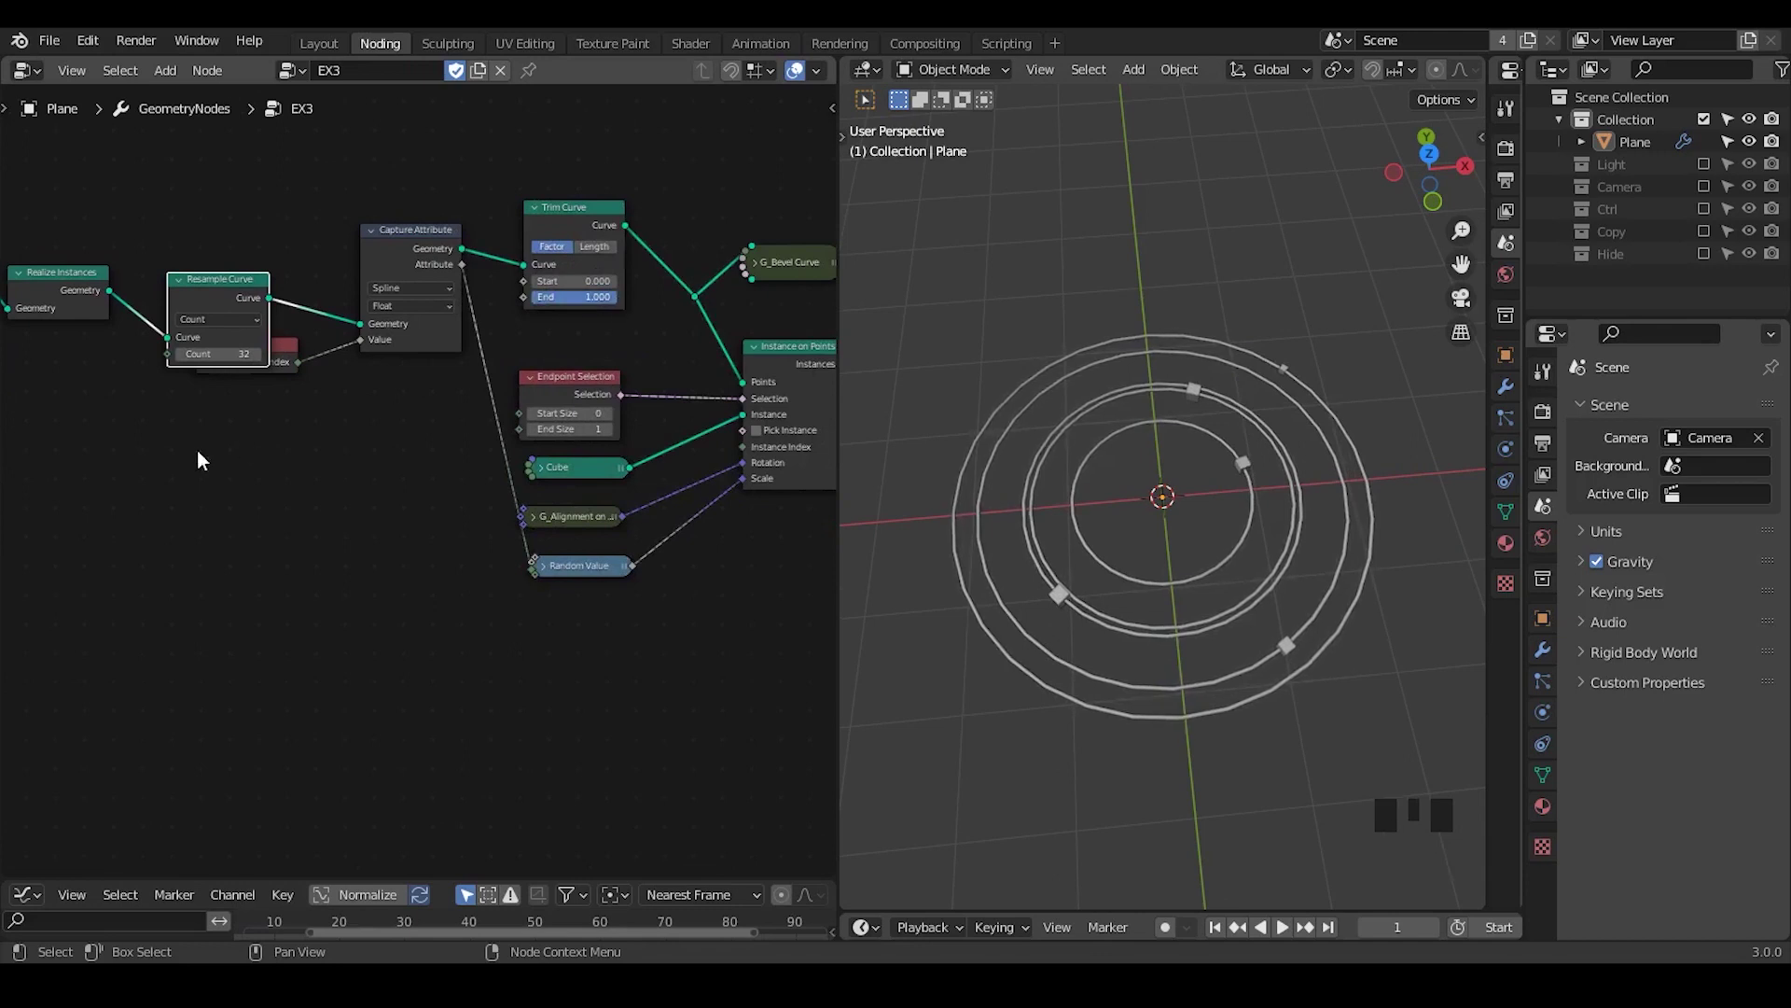
- Collapse the Resample Curve node ahead of Capture Attribute
{"action": "middle_click_drag", "start_coordinate": [198, 460], "coordinate": [624, 440]}
{"action": "middle_click_drag", "start_coordinate": [579, 512], "coordinate": [567, 464], "text": "ctrl"}
{"action": "middle_click_drag", "start_coordinate": [725, 457], "coordinate": [227, 446]}
{"action": "left_click", "coordinate": [142, 227]}
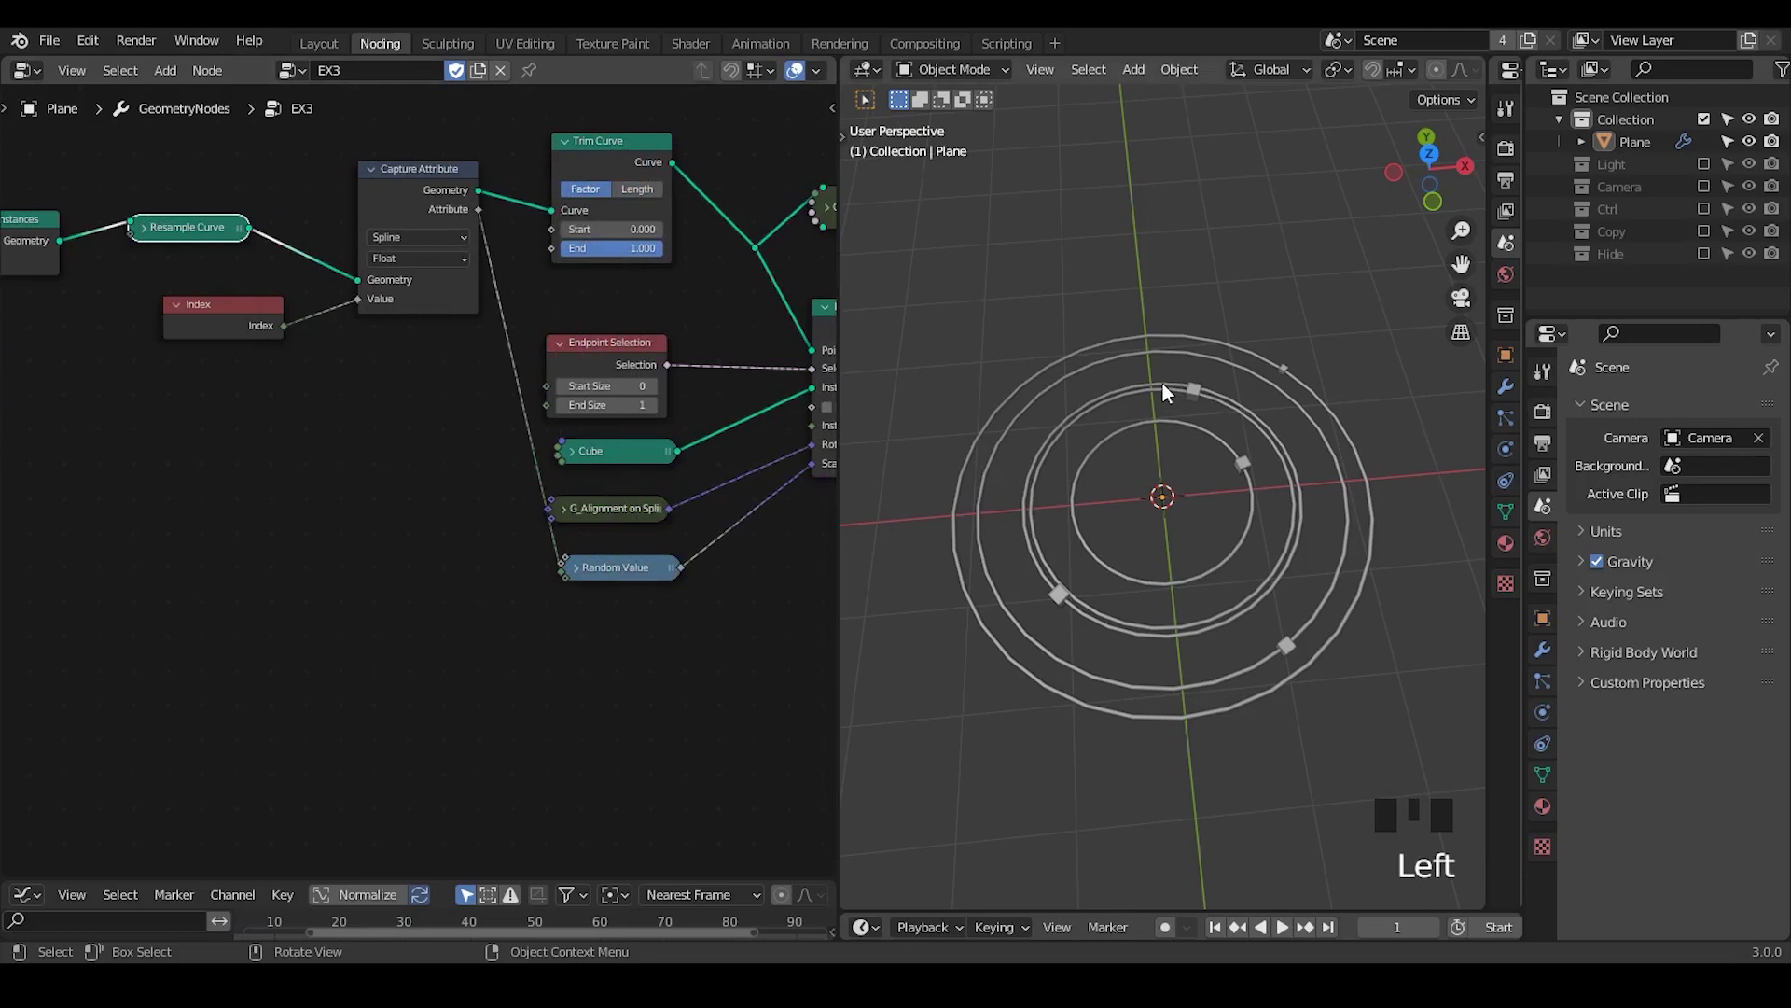
- Insert a Set Spline Cyclic node with Cyclic off between Realize Instances and Resample Curve
{"action": "middle_click_drag", "start_coordinate": [276, 400], "coordinate": [387, 451]}
{"action": "key", "text": "shift+a"}
{"action": "type", "text": "set"}
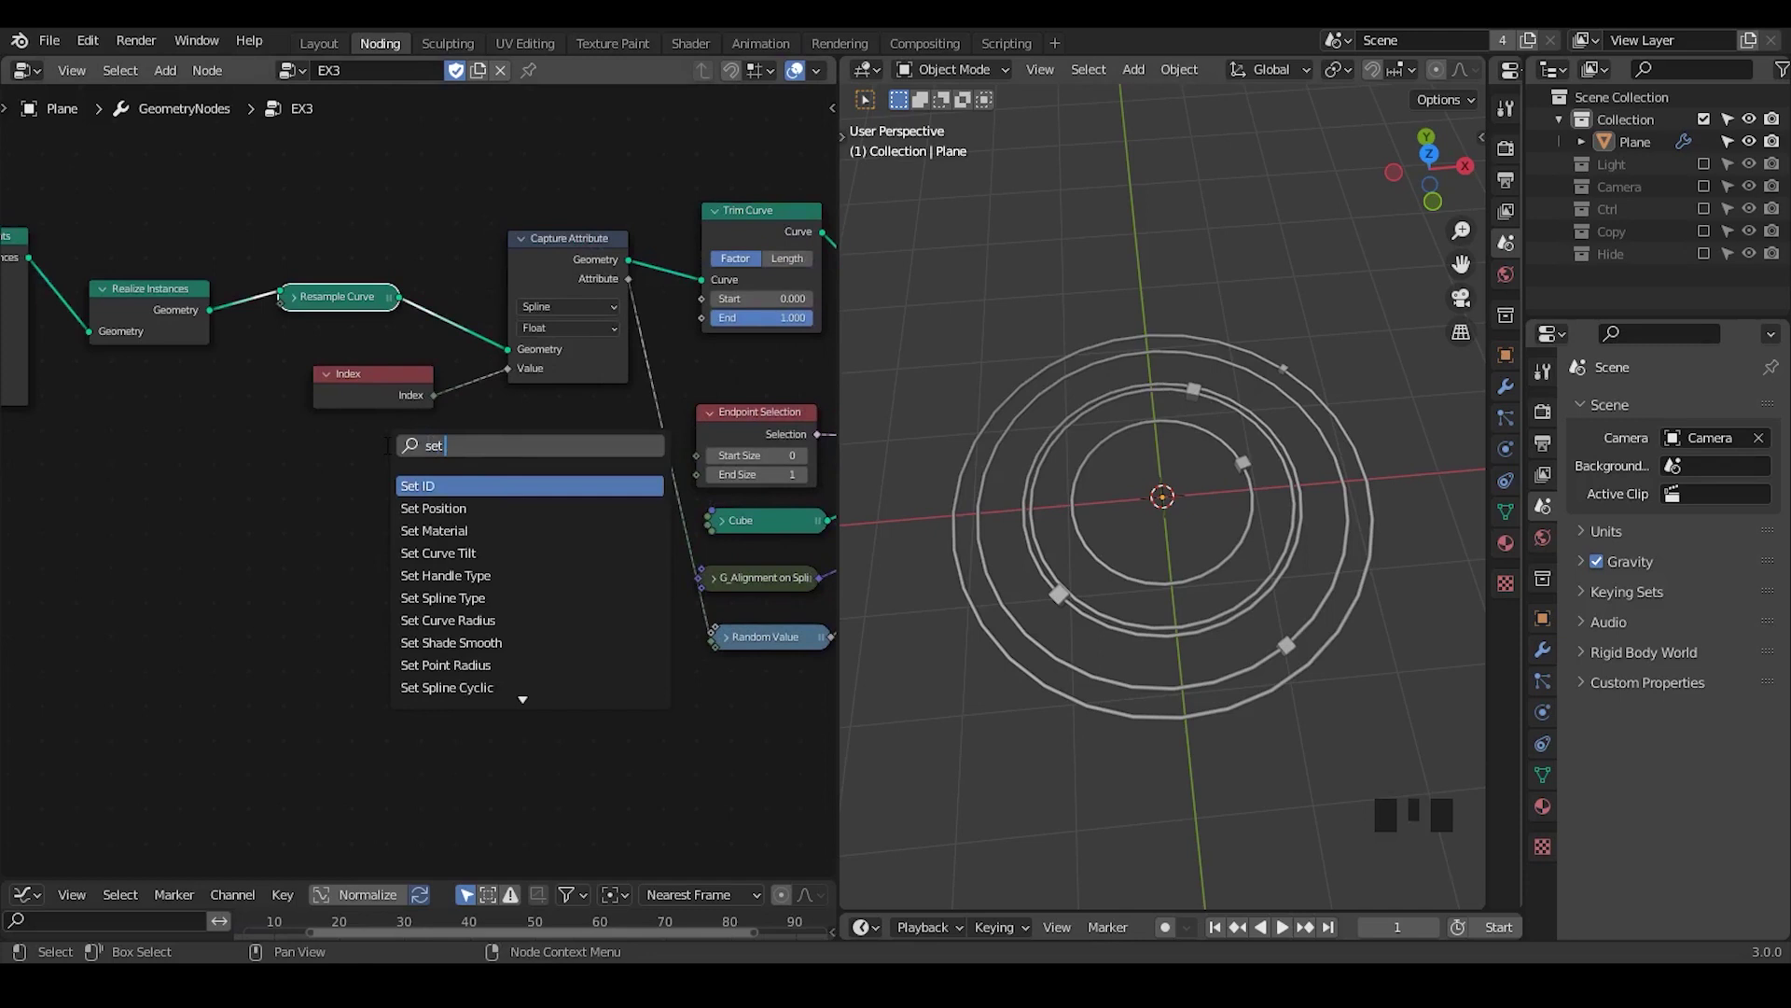
{"action": "type", "text": " curve"}
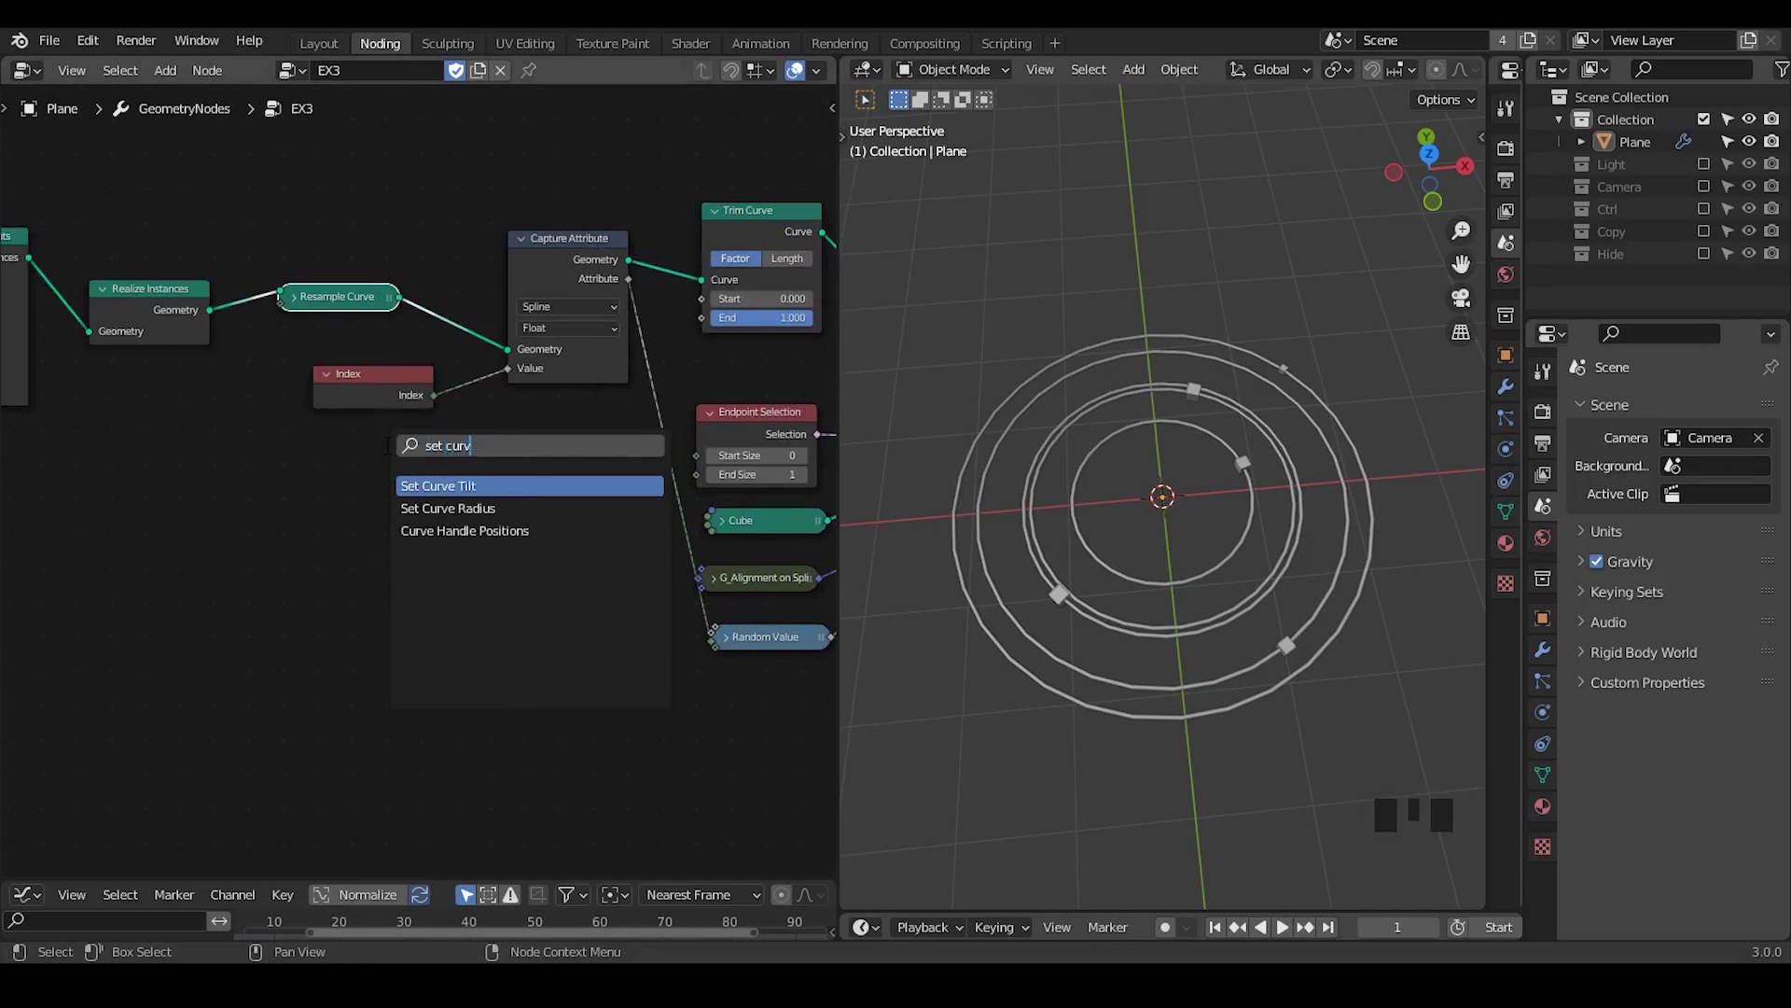
{"action": "key", "text": "BackSpace"}
{"action": "key", "text": "BackSpace"}
{"action": "key", "text": "BackSpace"}
{"action": "key", "text": "BackSpace"}
{"action": "type", "text": "spline"}
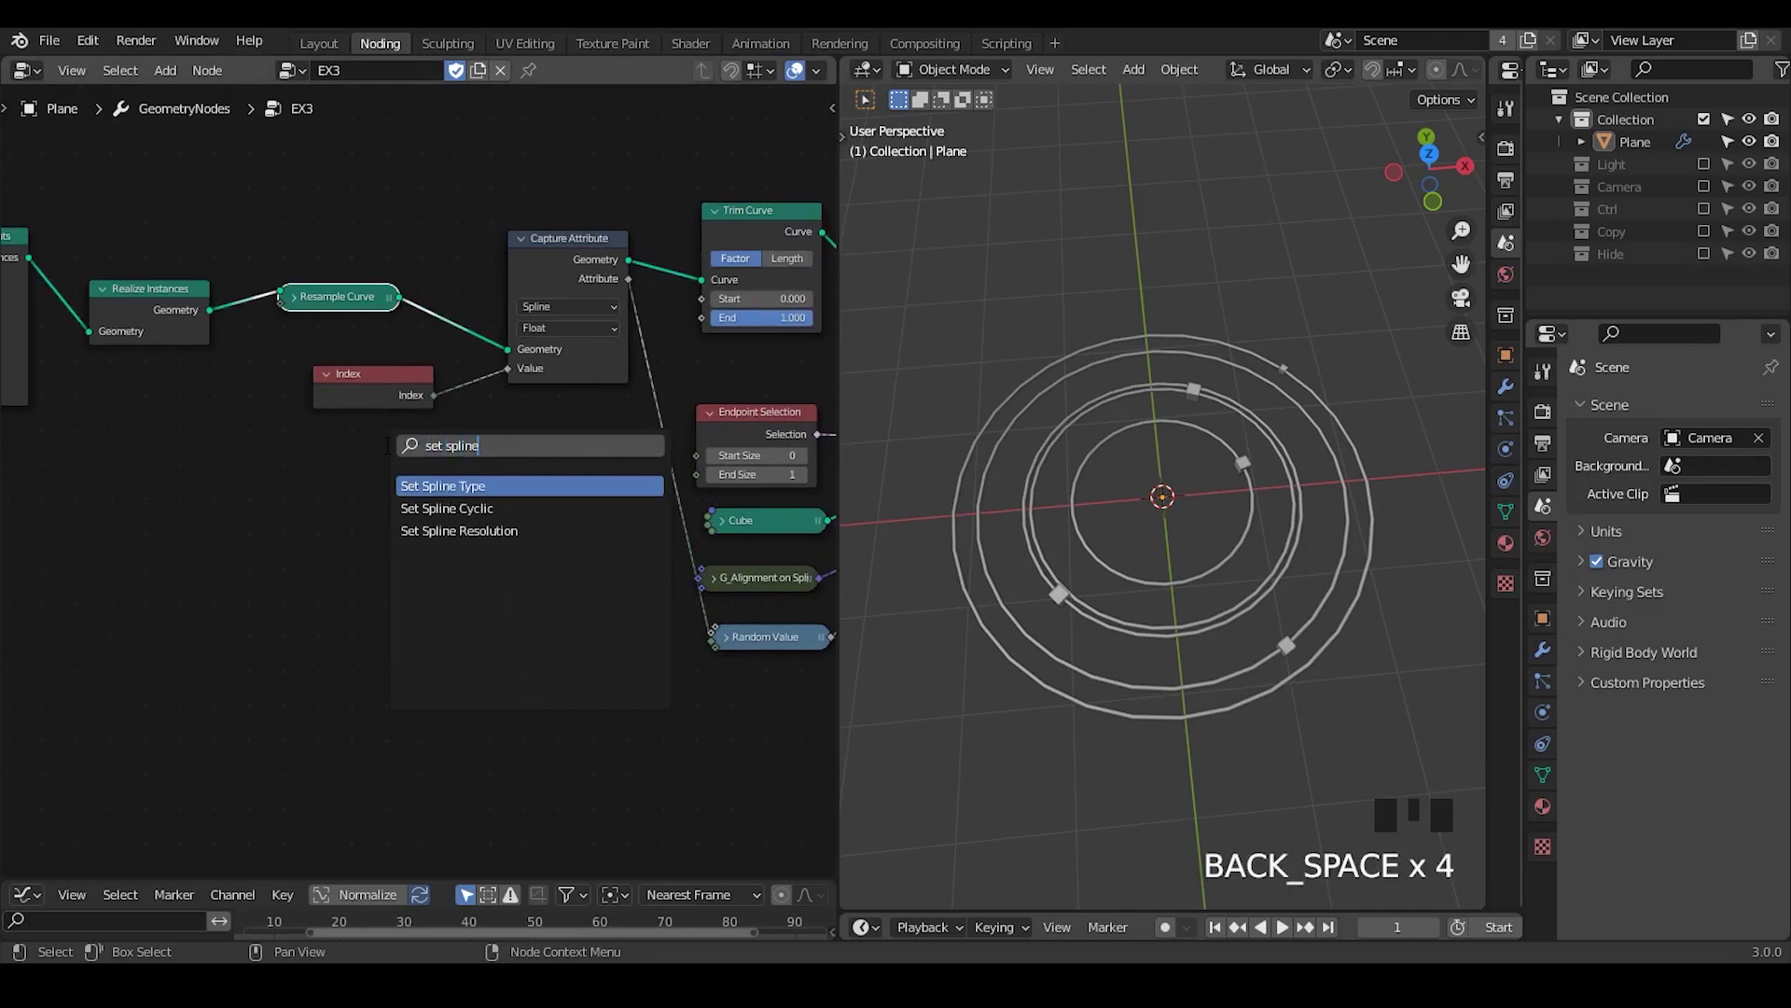
{"action": "key", "text": "Down"}
{"action": "key", "text": "Return"}
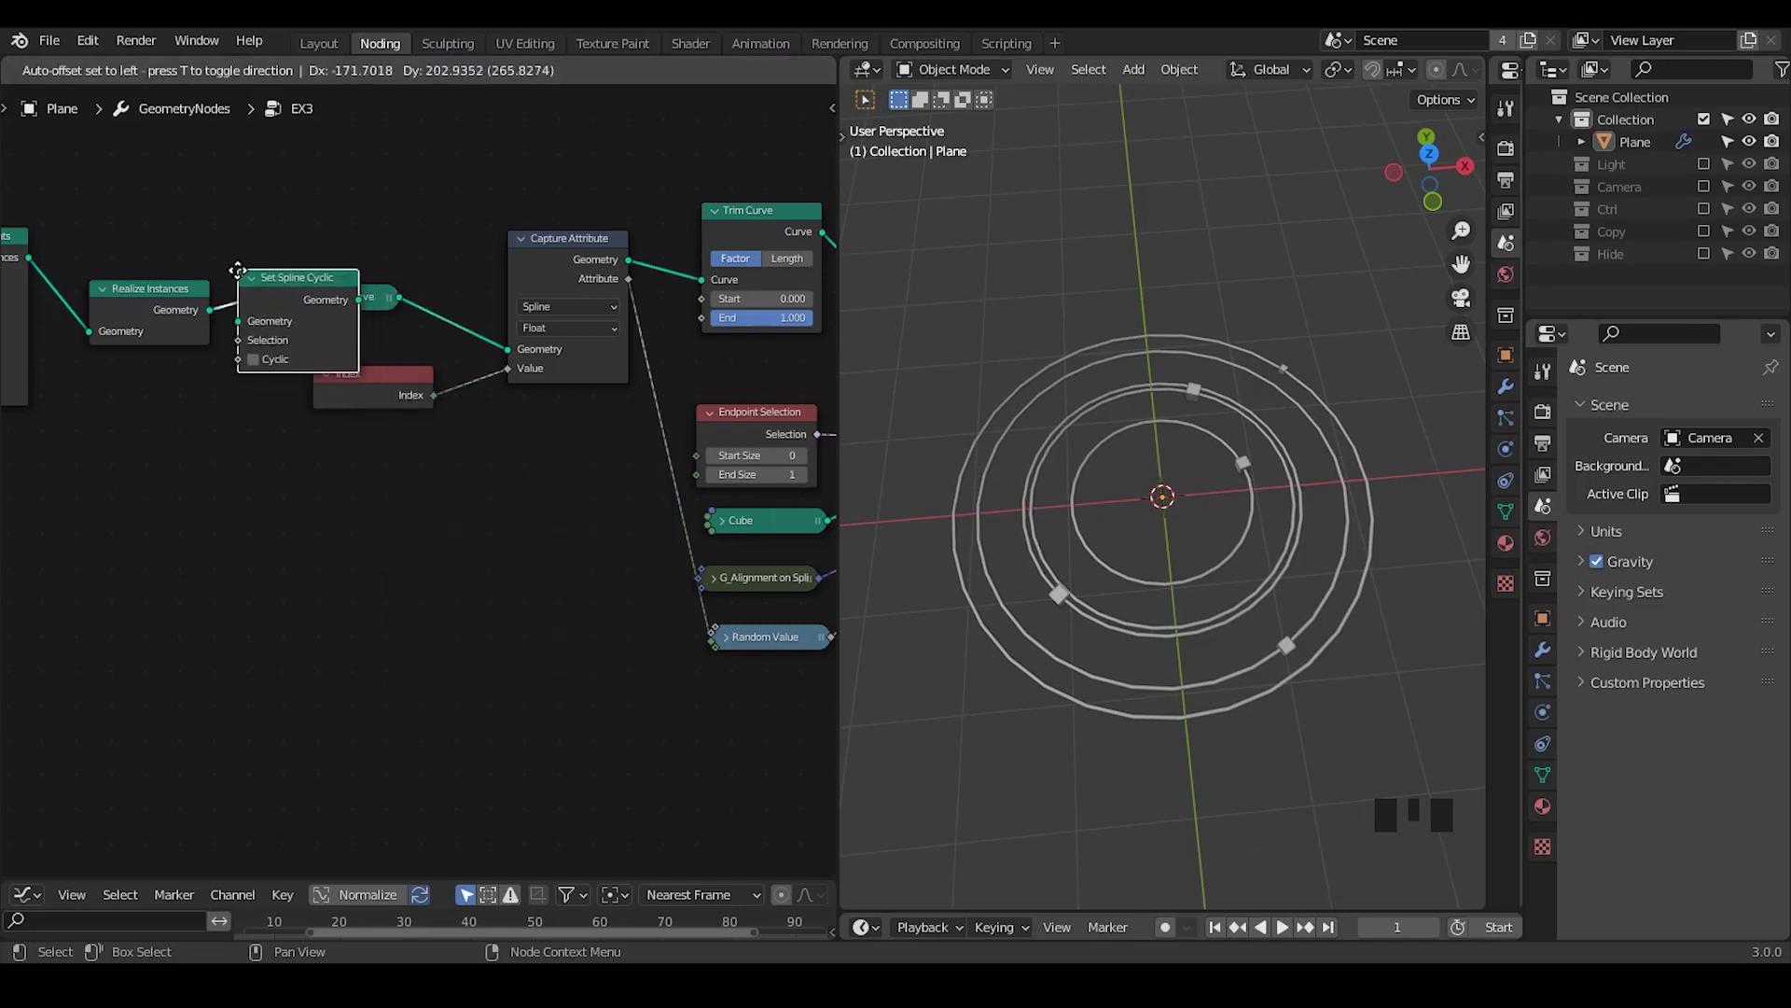
{"action": "left_click", "coordinate": [238, 270]}
- Mute and unmute the Resample Curve node to compare the circles with and without it
{"action": "middle_click_drag", "start_coordinate": [184, 464], "coordinate": [400, 487]}
{"action": "middle_click_drag", "start_coordinate": [485, 527], "coordinate": [483, 478], "text": "ctrl"}
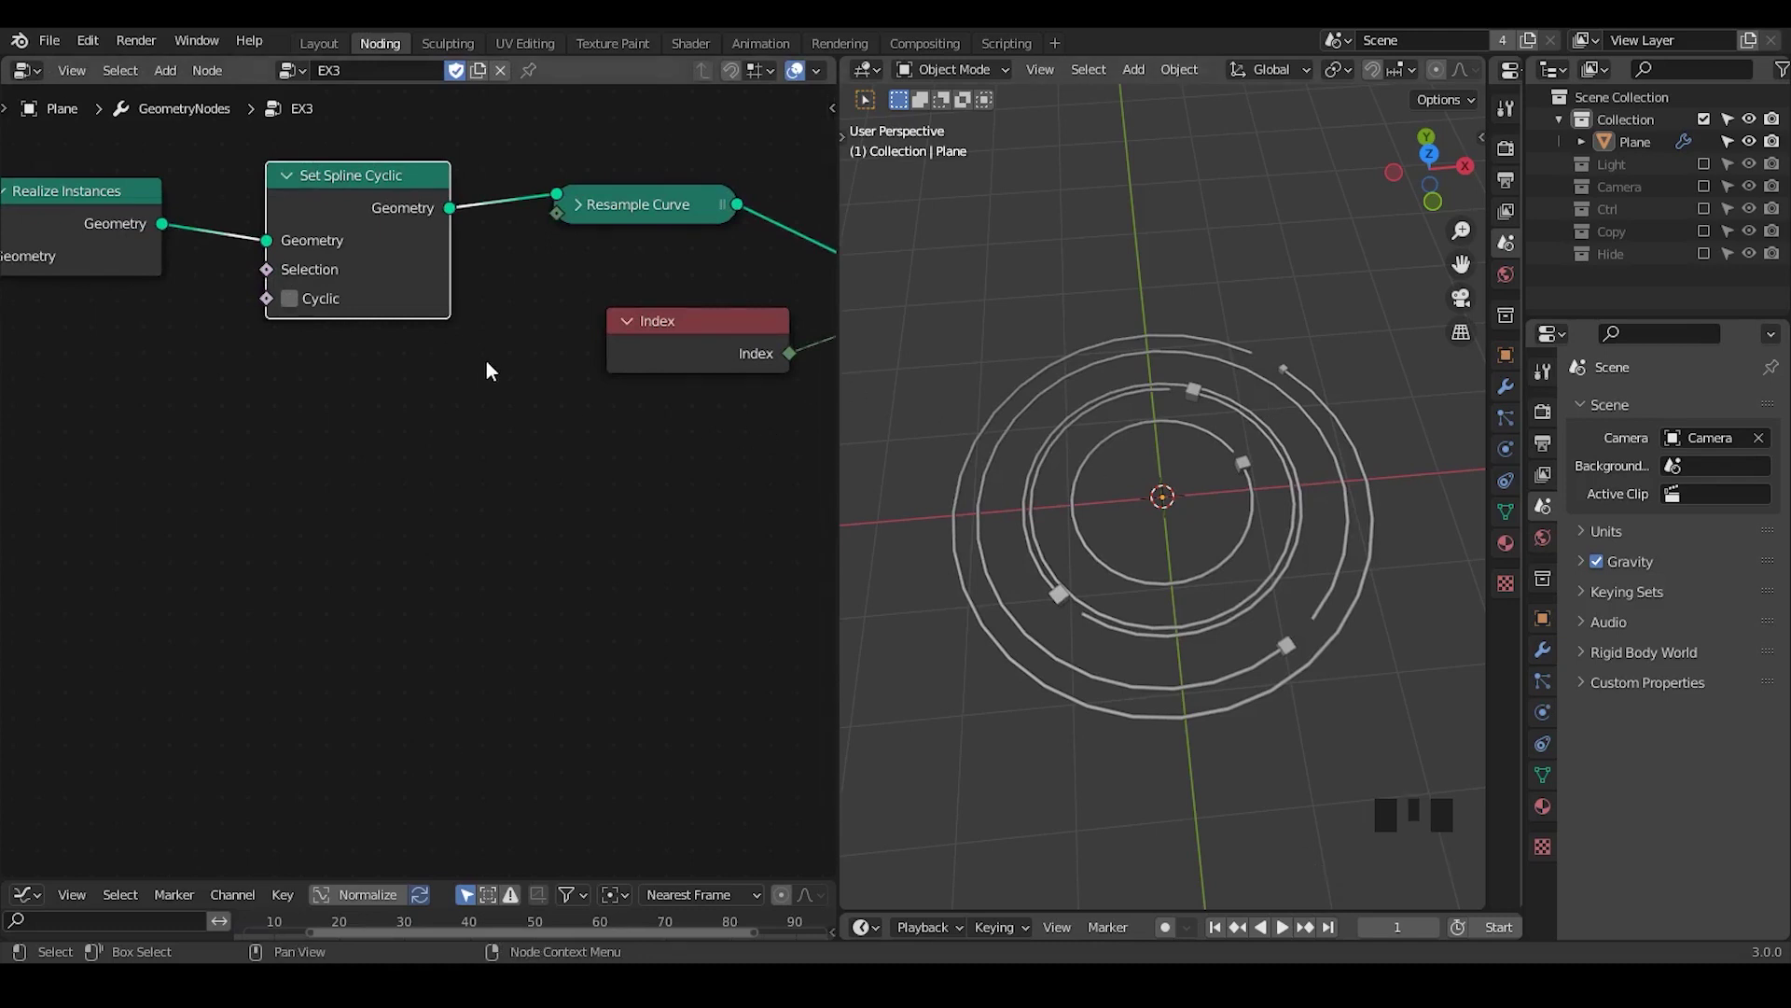
{"action": "left_click", "coordinate": [621, 200]}
{"action": "key", "text": "m"}
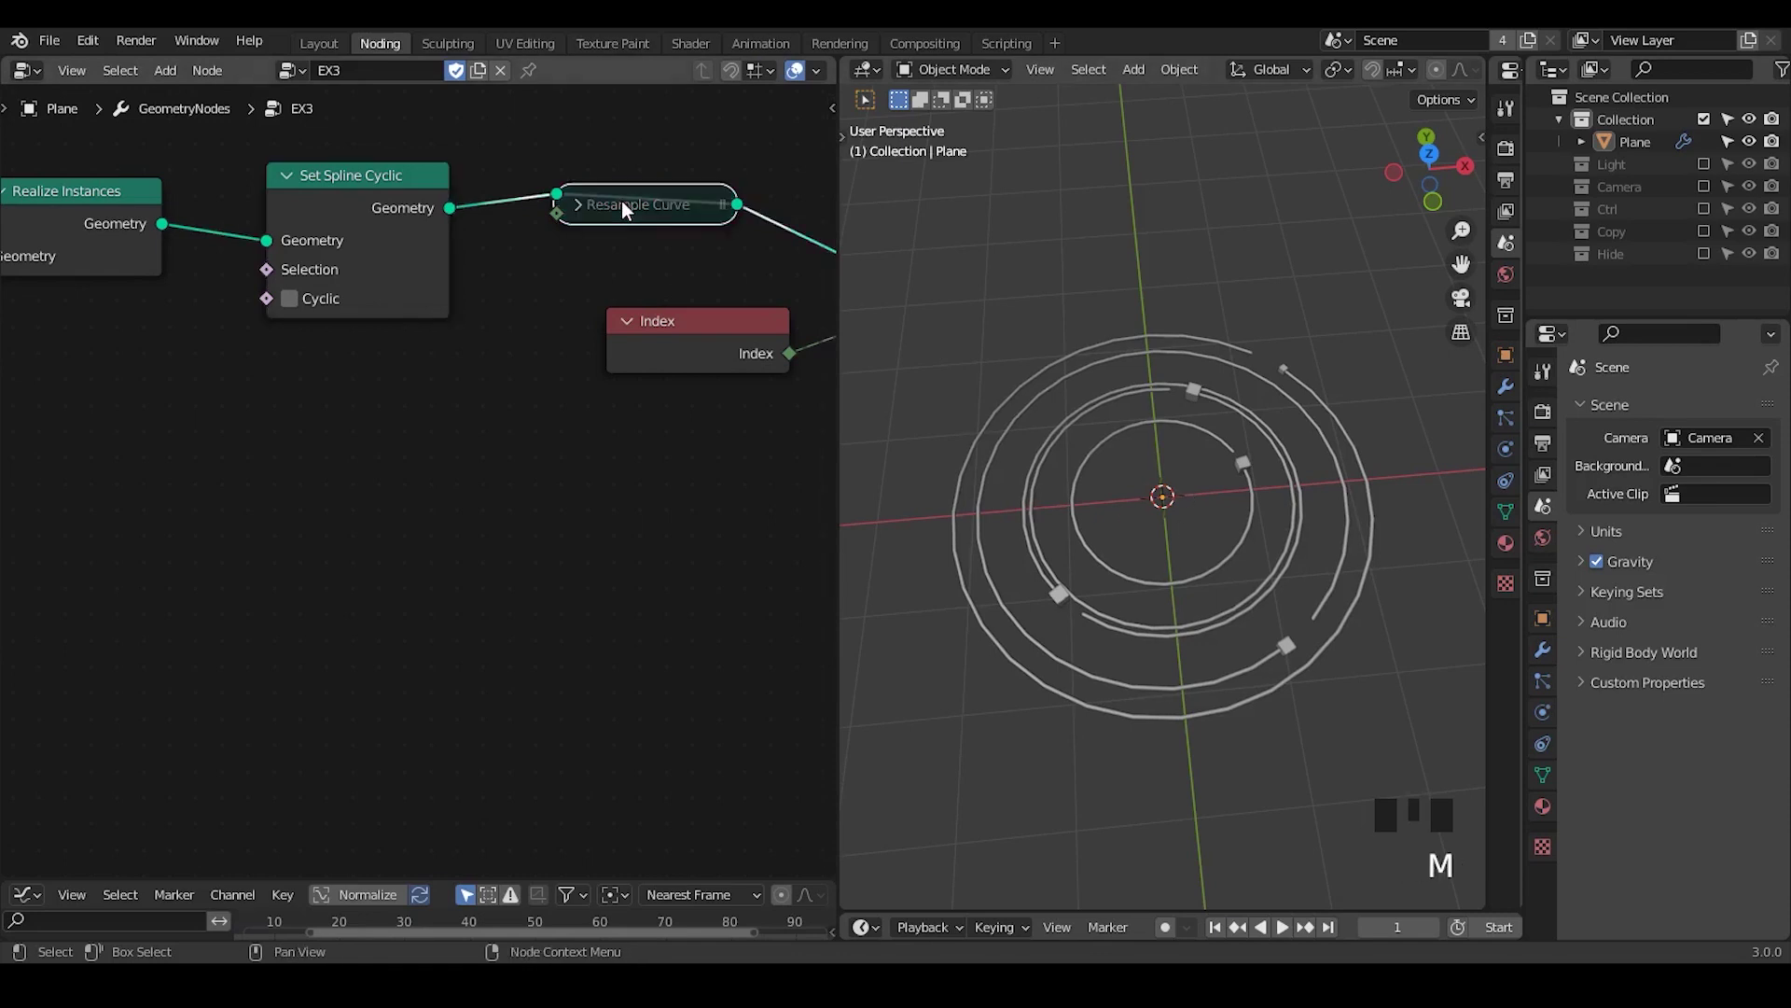
{"action": "key", "text": "m"}
- Expand the Resample Curve node and raise its Count to 462
{"action": "left_click", "coordinate": [580, 203]}
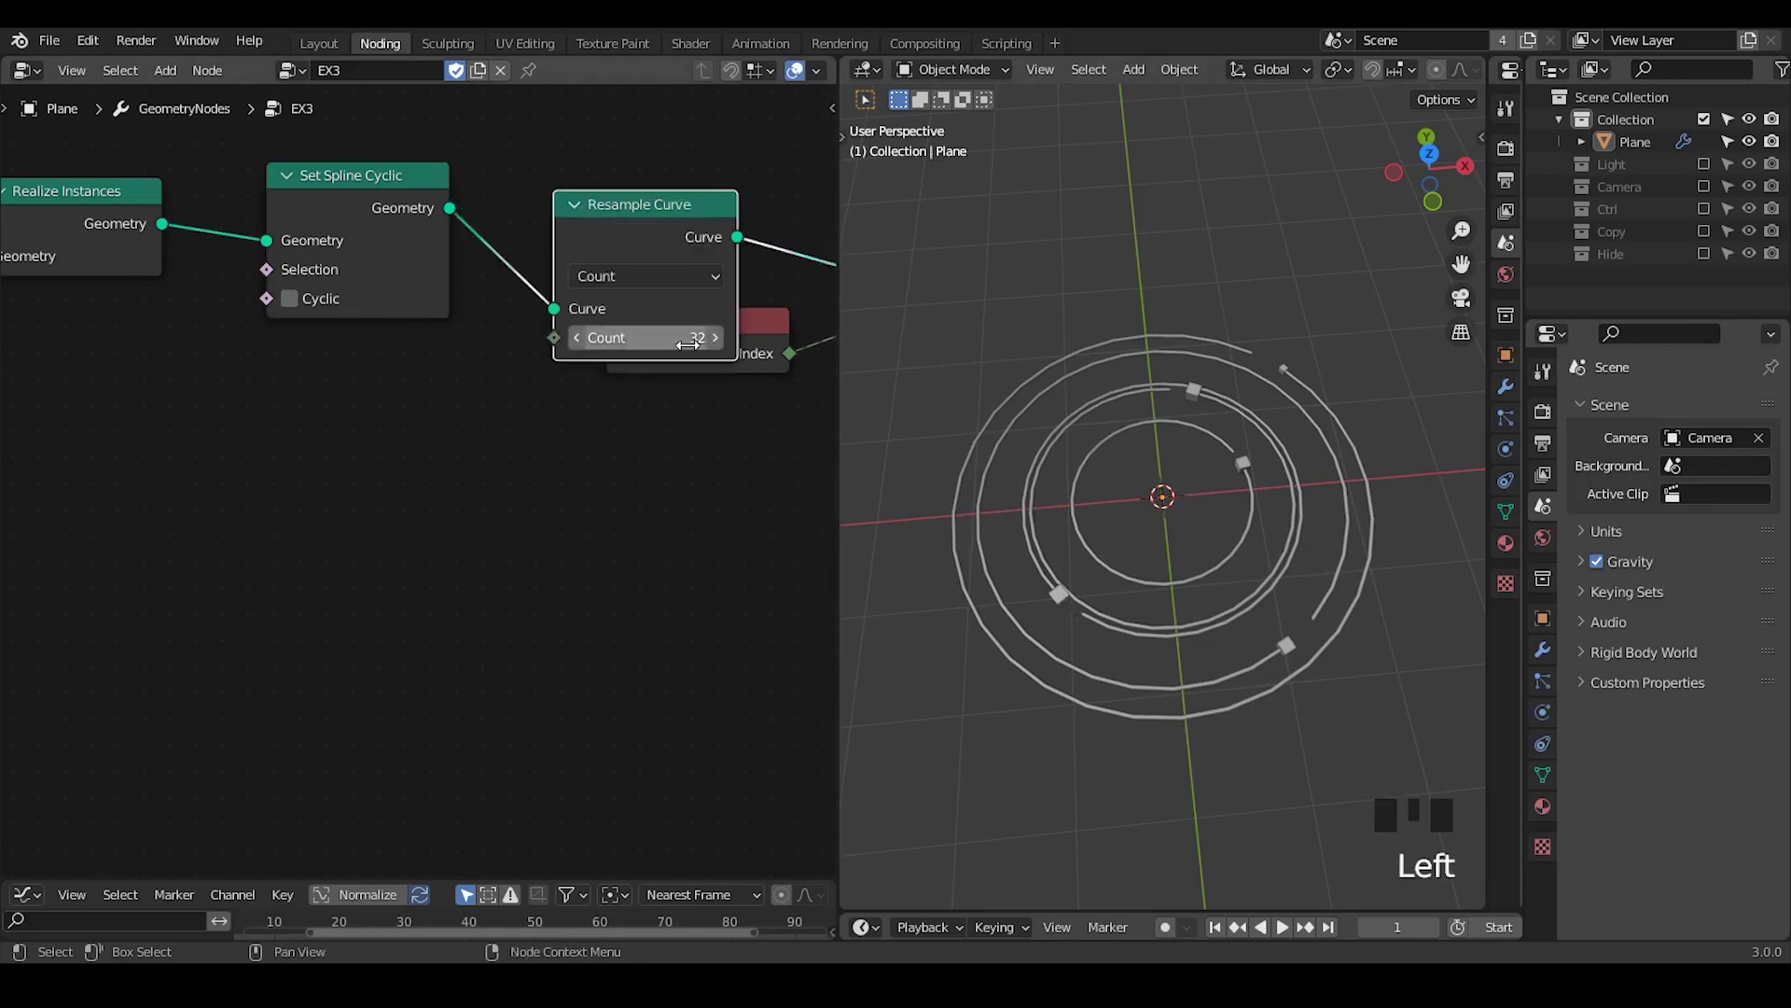
{"action": "left_click_drag", "start_coordinate": [644, 337], "coordinate": [742, 337]}
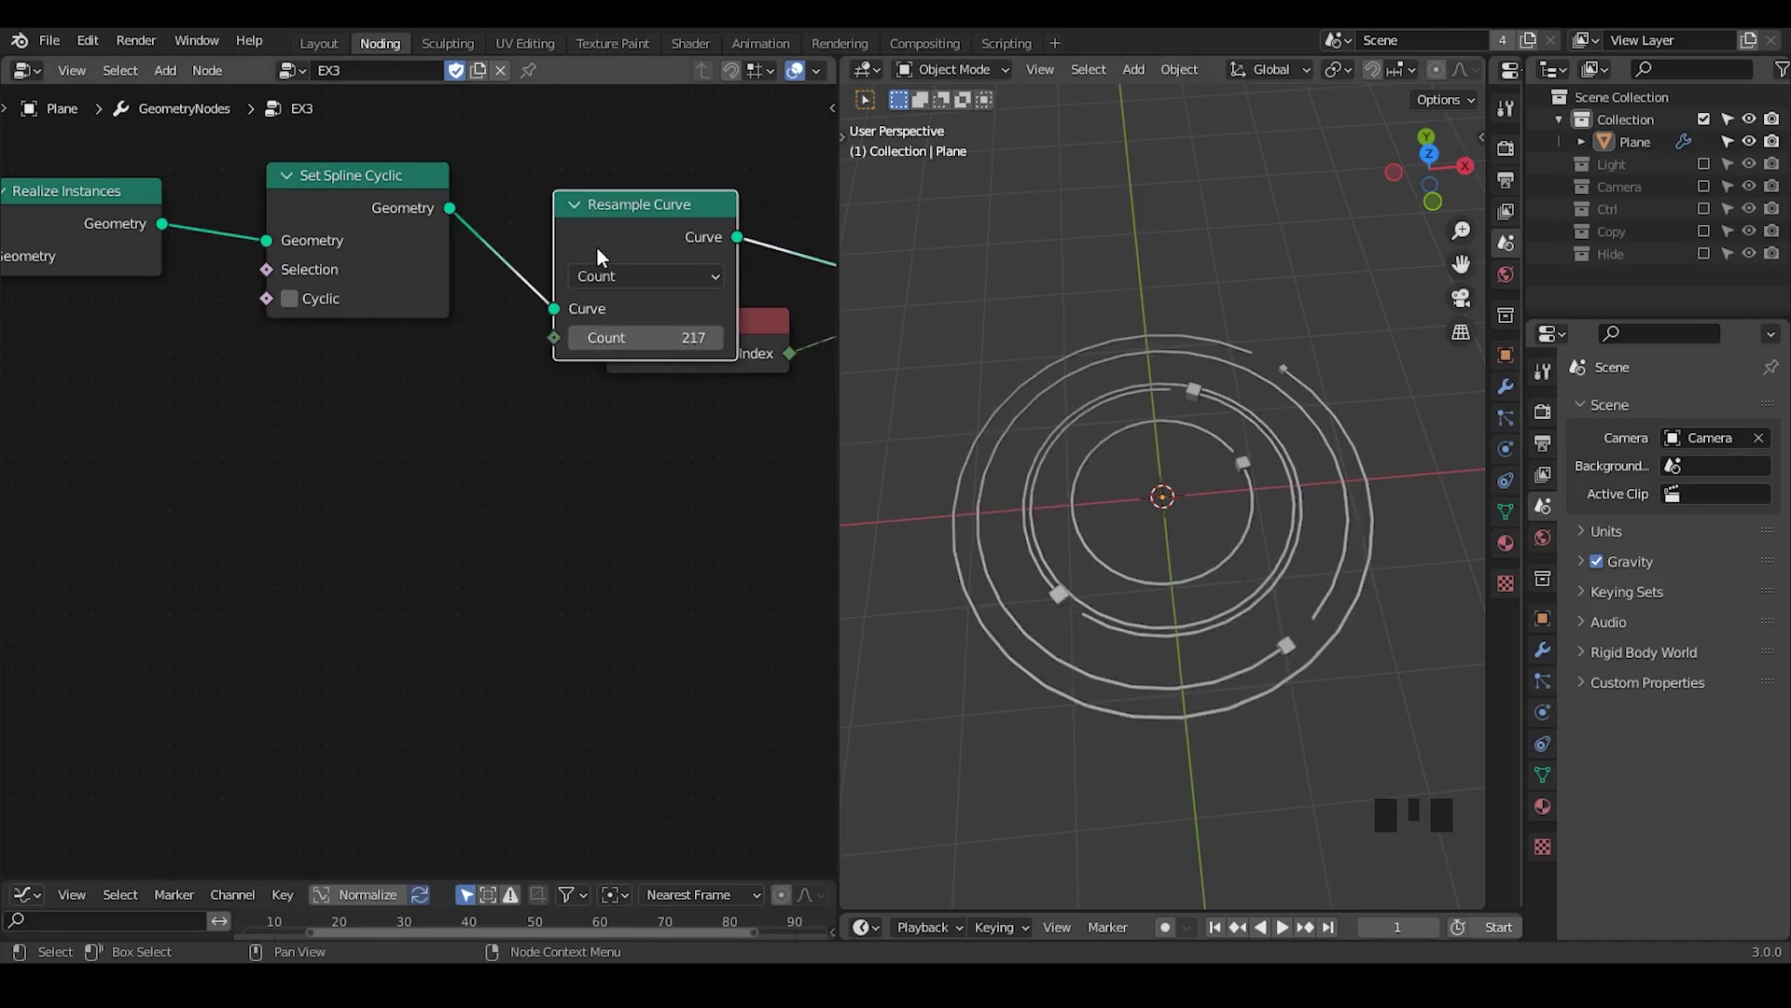
{"action": "left_click_drag", "start_coordinate": [596, 245], "coordinate": [595, 189]}
{"action": "middle_click_drag", "start_coordinate": [558, 388], "coordinate": [609, 363], "text": "ctrl"}
{"action": "left_click_drag", "start_coordinate": [606, 337], "coordinate": [643, 338]}
{"action": "middle_click_drag", "start_coordinate": [646, 340], "coordinate": [239, 352], "text": "ctrl"}
{"action": "left_click", "coordinate": [224, 319]}
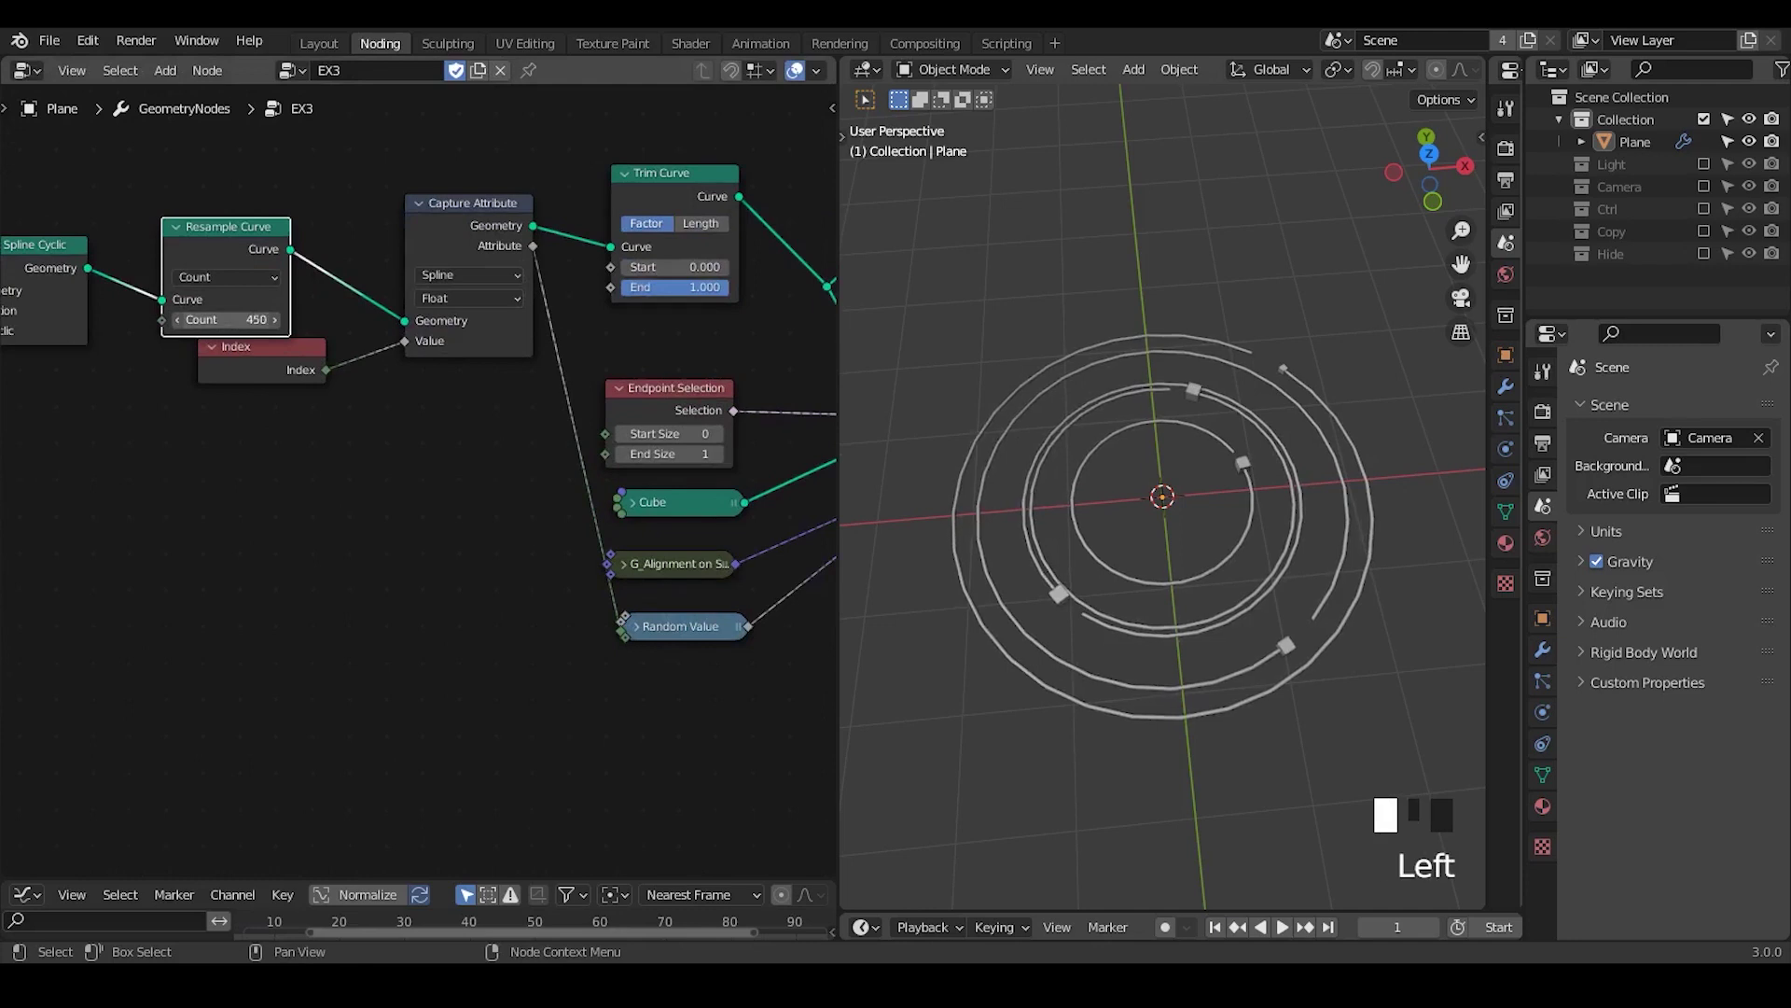
- Move Resample Curve between Realize Instances and Set Spline Cyclic, and set its Count to 147
{"action": "middle_click_drag", "start_coordinate": [198, 375], "coordinate": [485, 412]}
{"action": "left_click_drag", "start_coordinate": [506, 229], "coordinate": [277, 264], "text": "alt"}
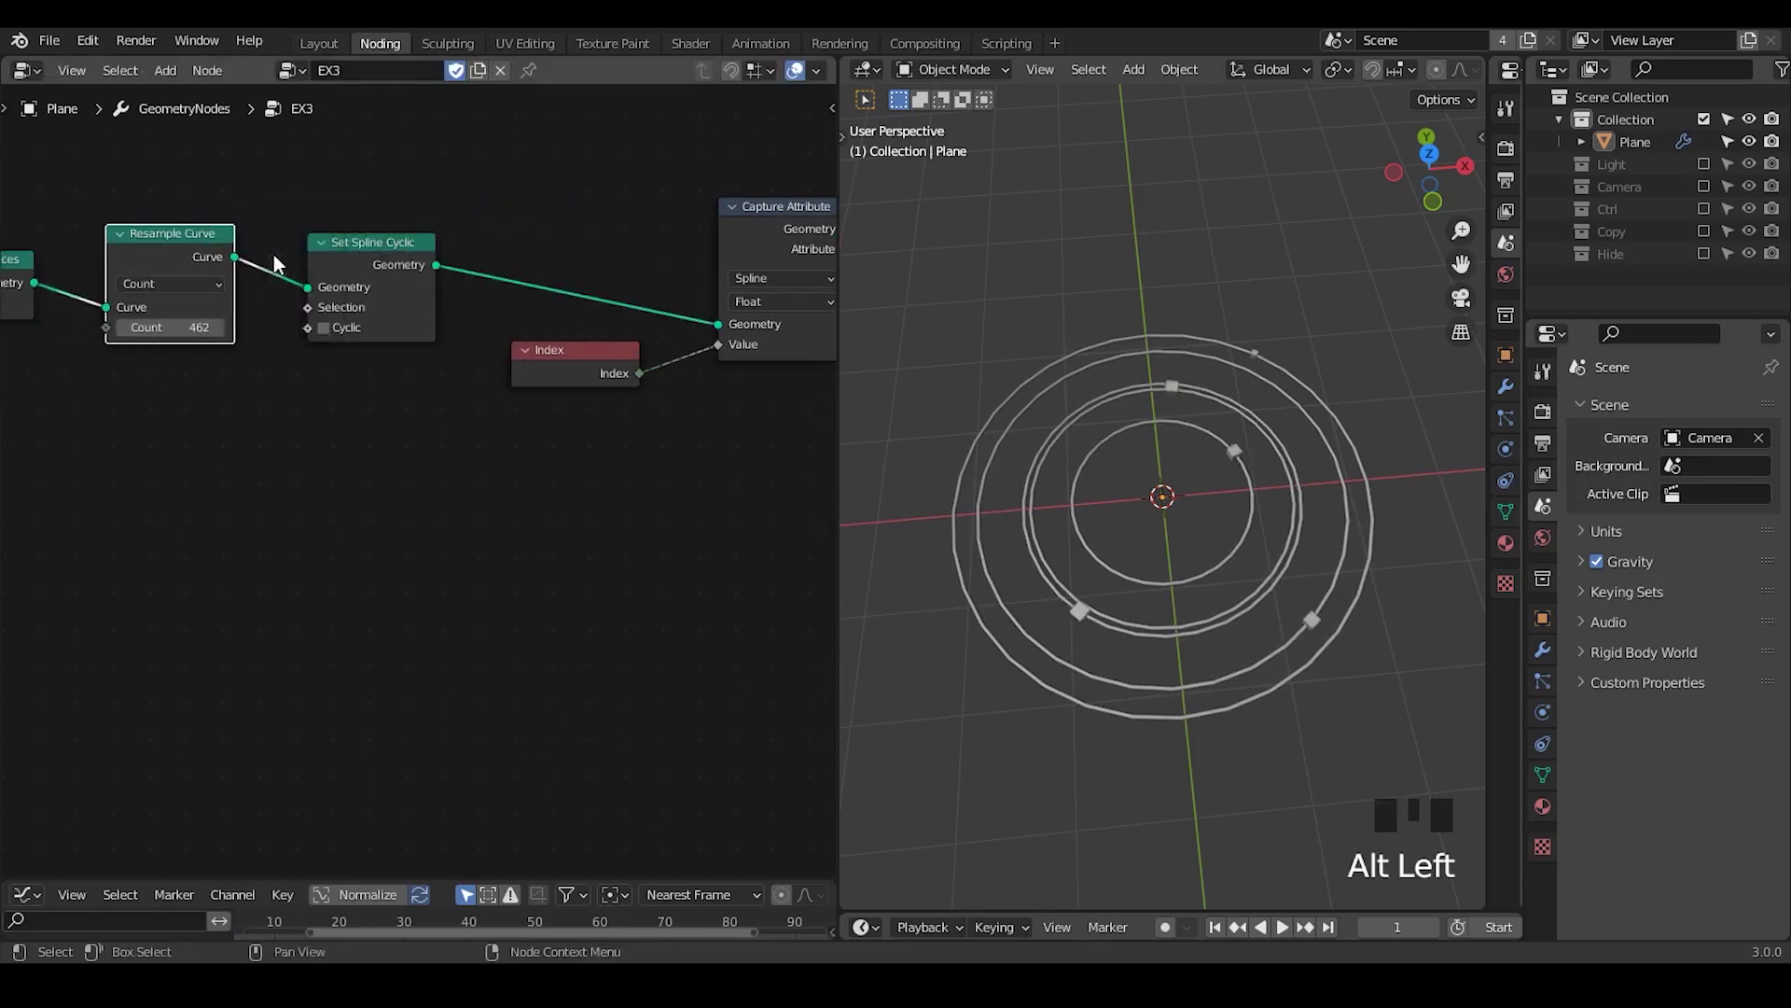
{"action": "left_click", "coordinate": [214, 317]}
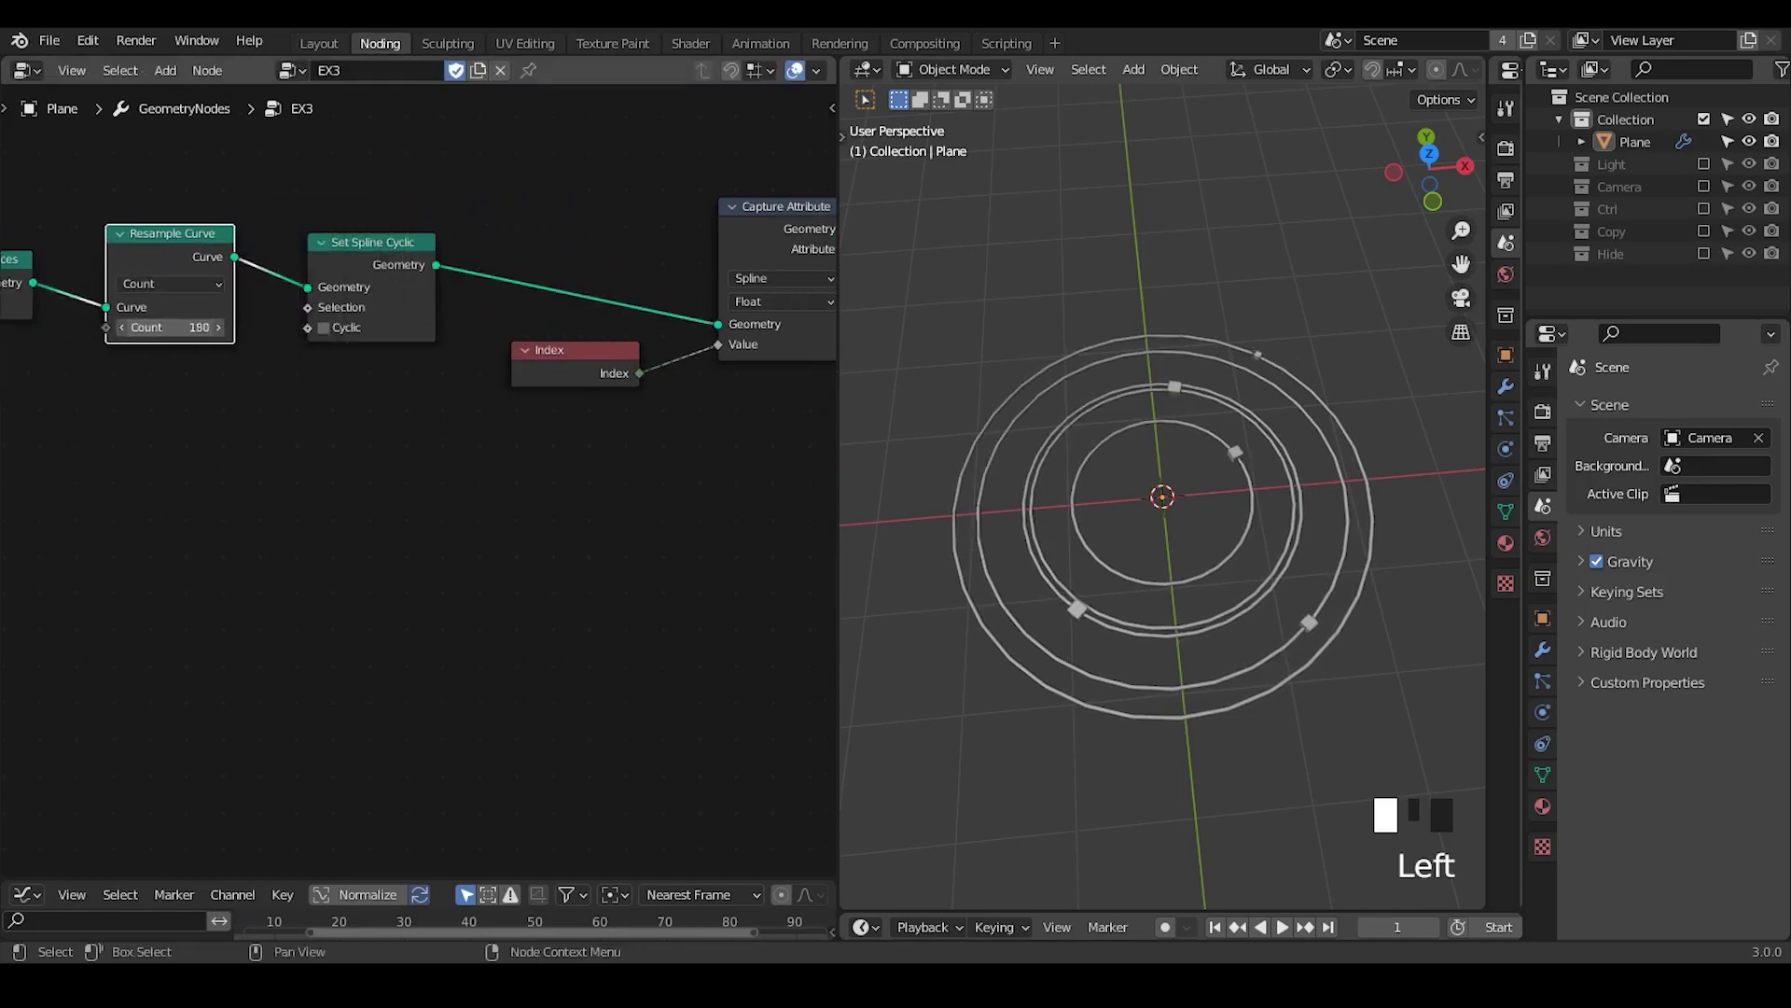
{"action": "mouse_move", "coordinate": [213, 317]}
{"action": "left_mouse_down"}
{"action": "mouse_move", "coordinate": [150, 317]}
{"action": "mouse_move", "coordinate": [201, 317]}
{"action": "mouse_move", "coordinate": [220, 286]}
{"action": "left_mouse_up"}
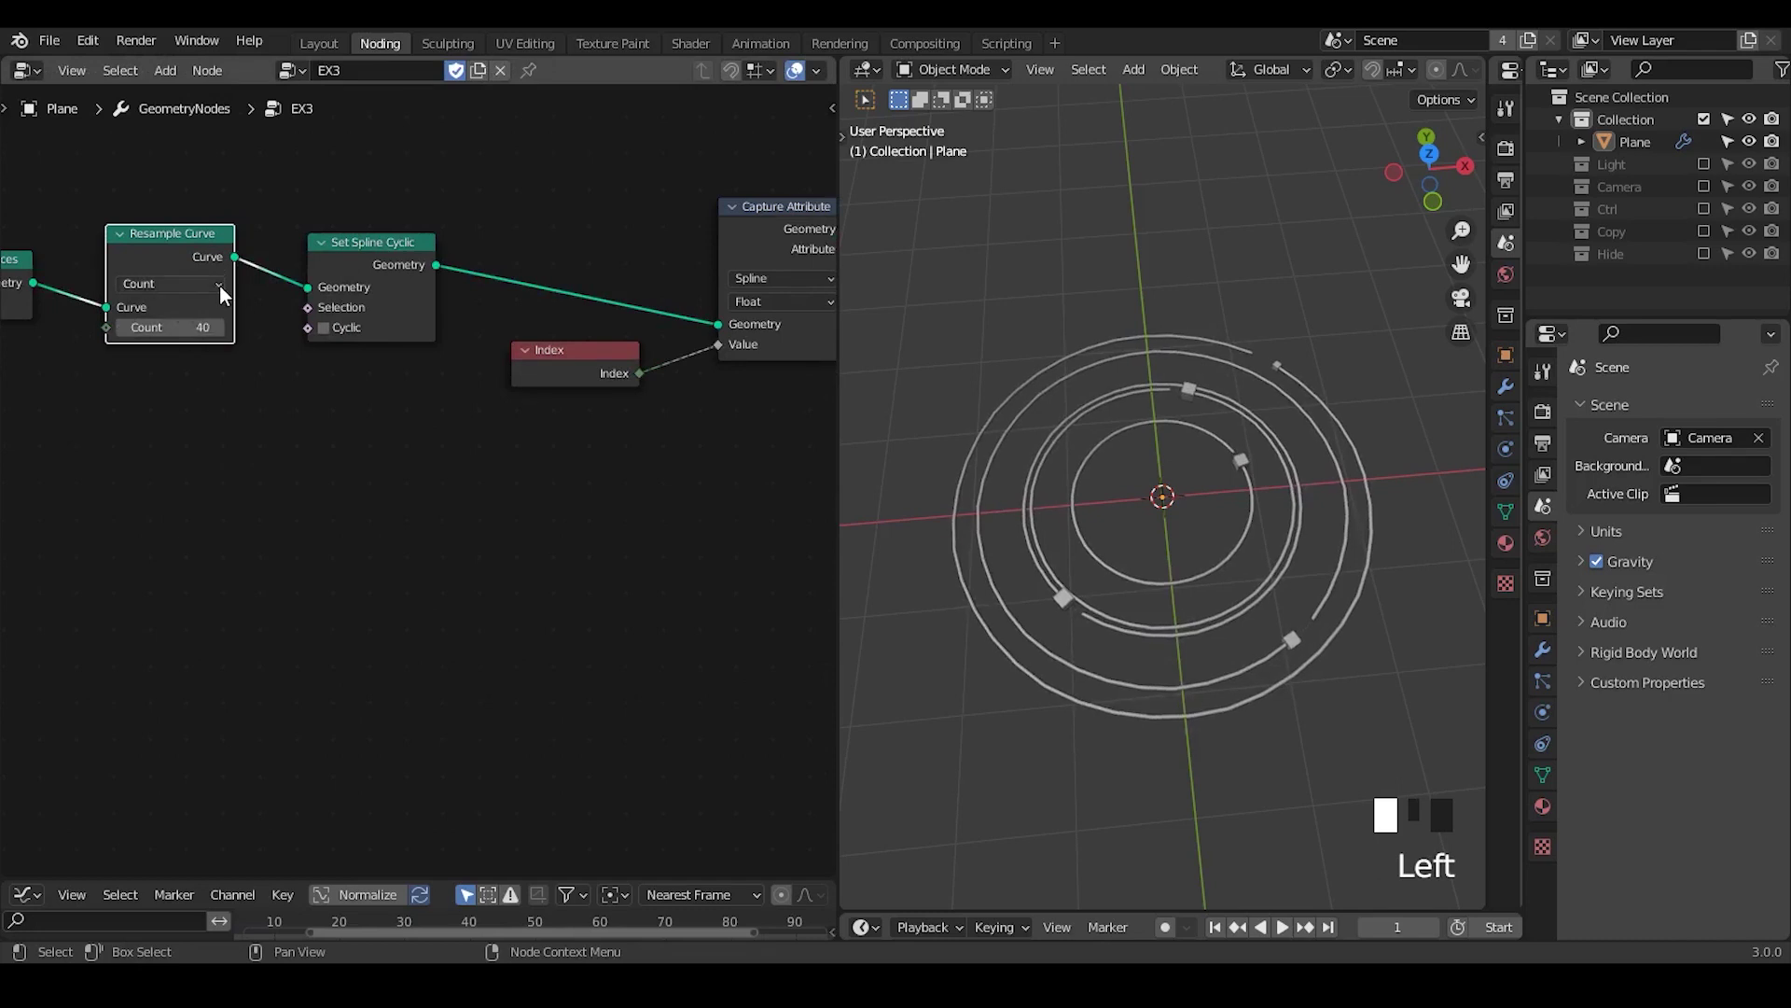
{"action": "left_click_drag", "start_coordinate": [363, 259], "coordinate": [390, 256]}
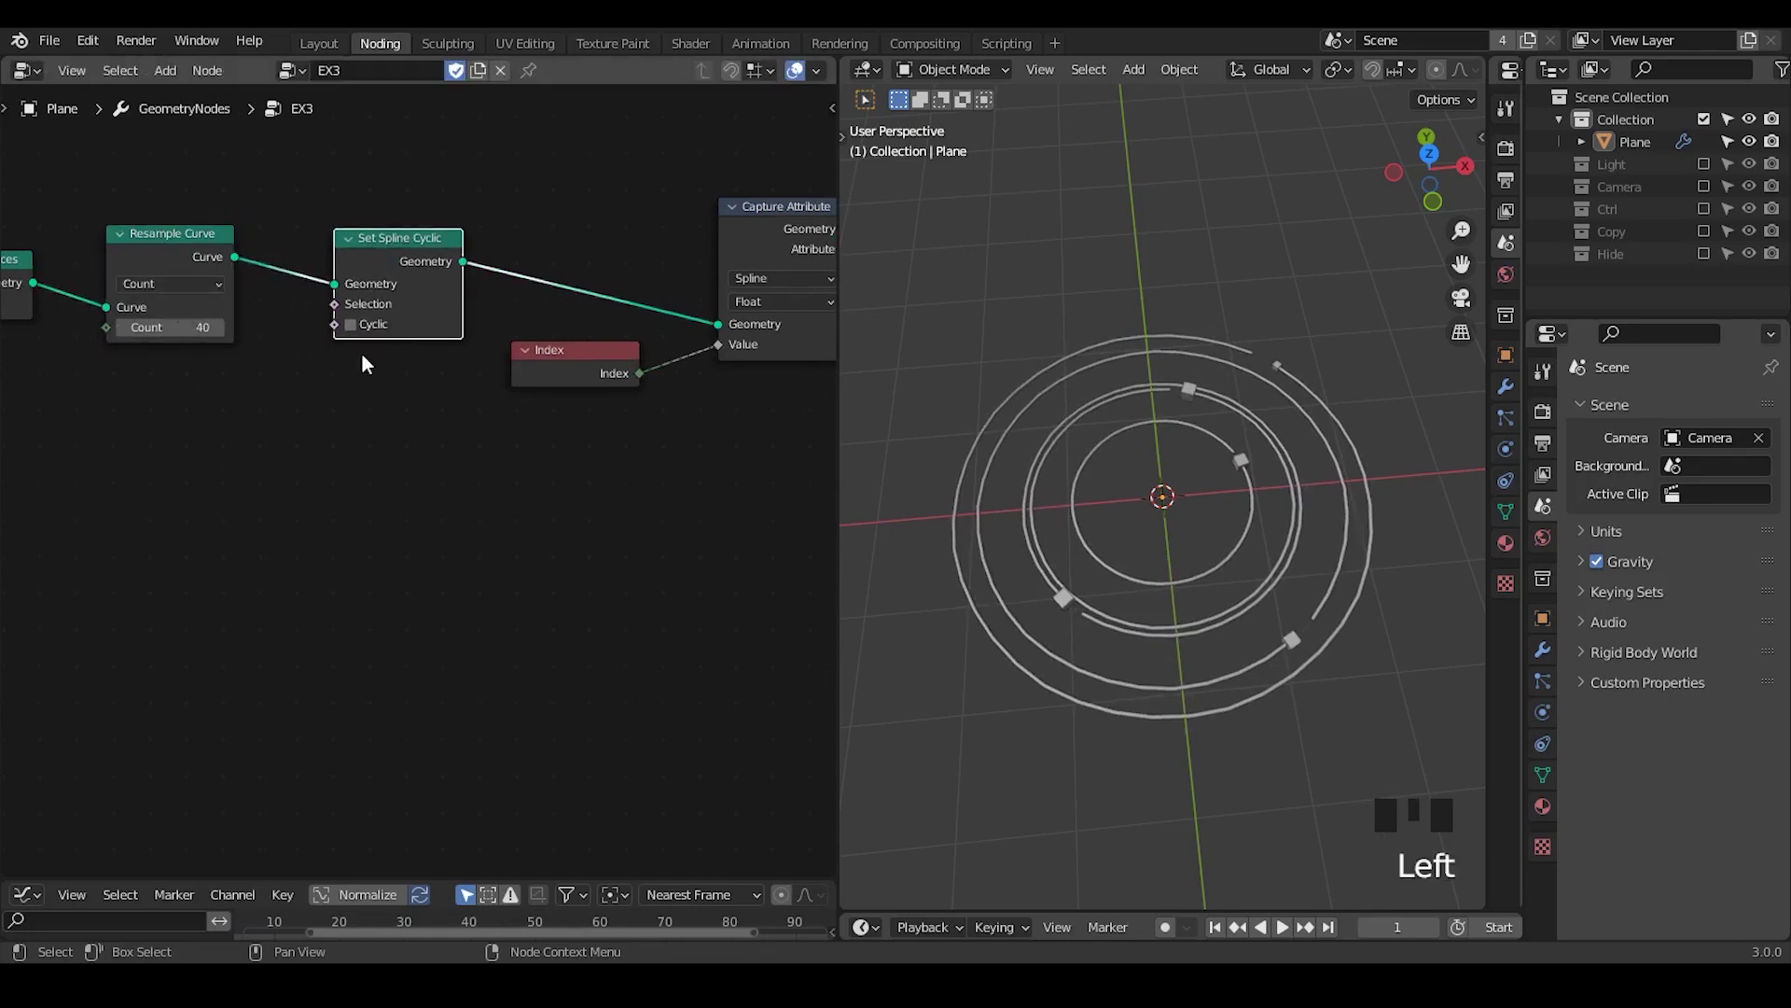
{"action": "left_click_drag", "start_coordinate": [174, 317], "coordinate": [270, 317]}
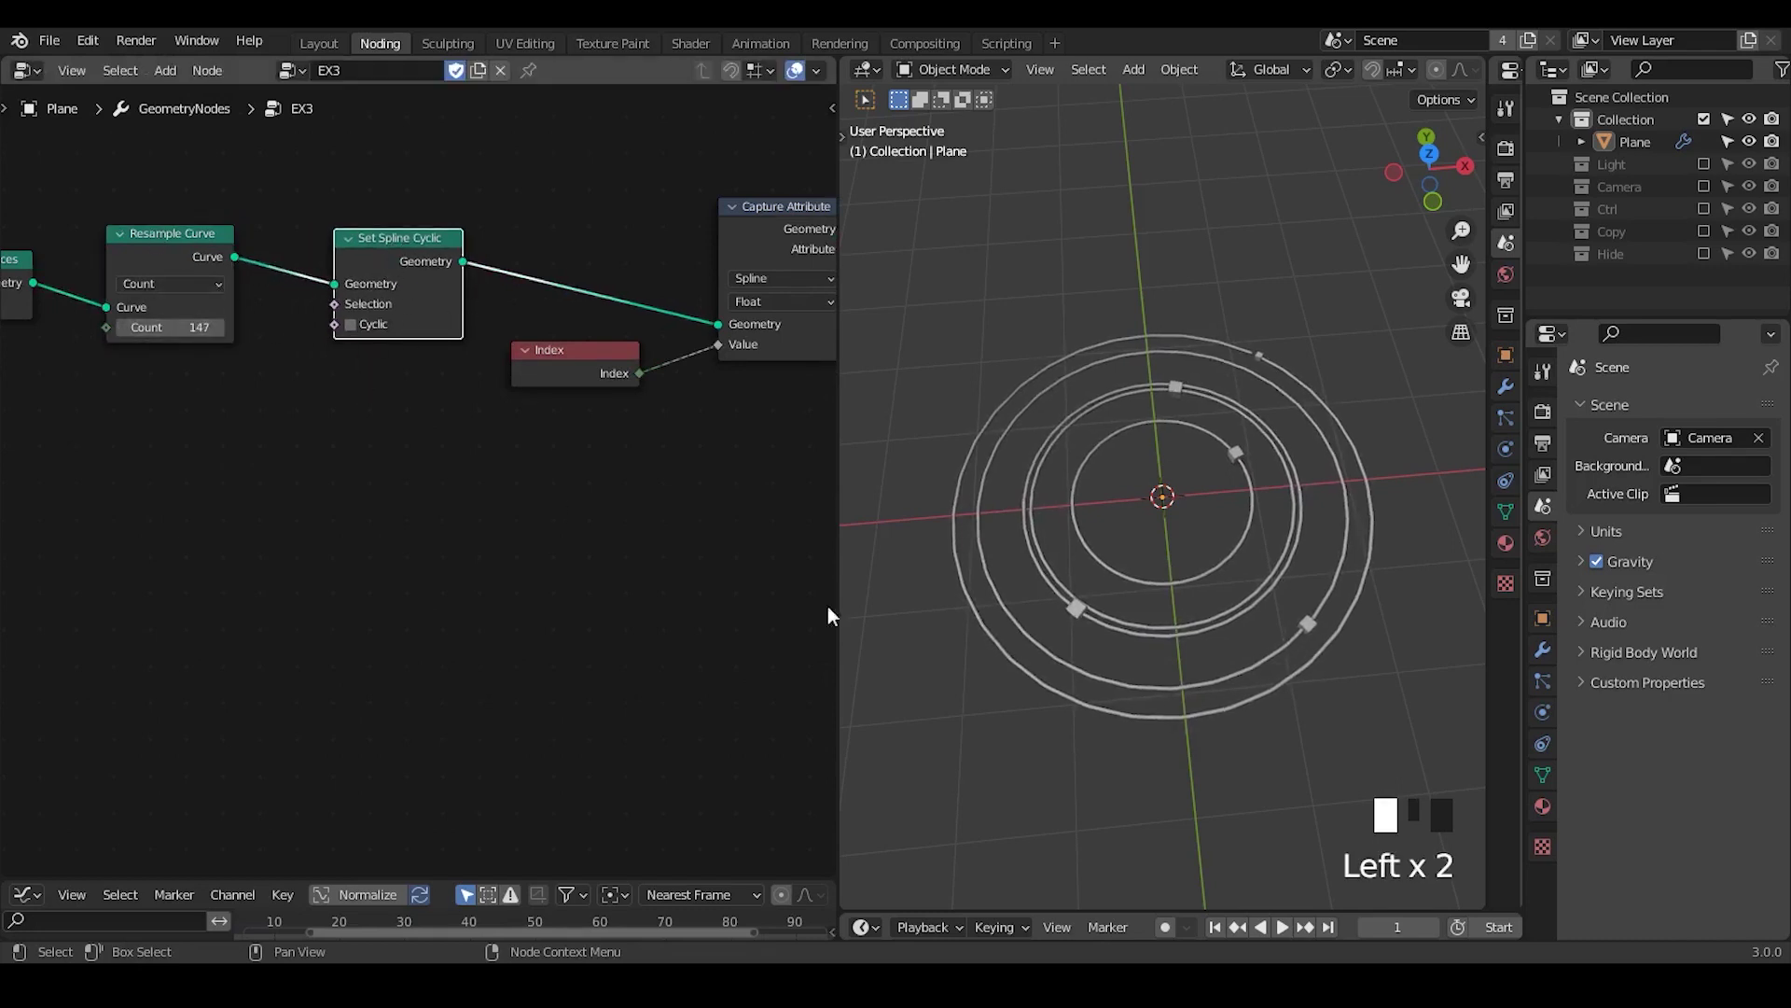
- Vary Trim Curve's End factor to test the cubes' travel along the circles and return it to 1.000
{"action": "middle_click_drag", "start_coordinate": [595, 596], "coordinate": [204, 563]}
{"action": "middle_click_drag", "start_coordinate": [791, 286], "coordinate": [619, 289]}
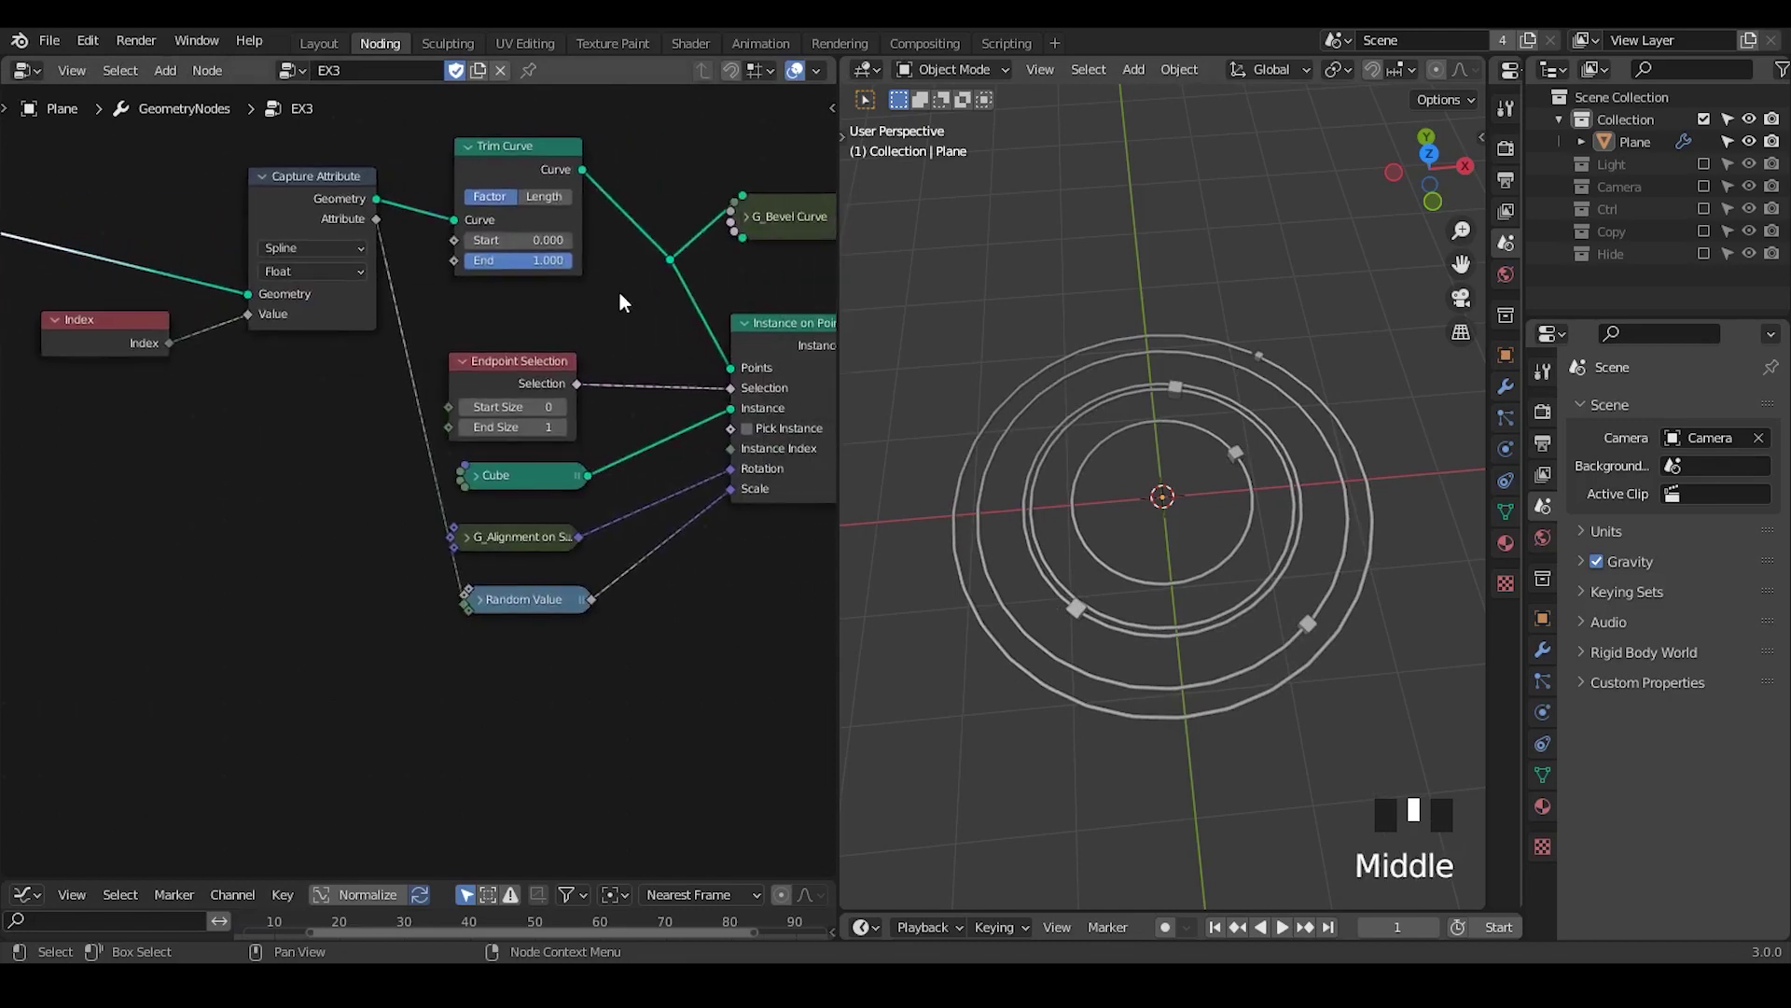
{"action": "left_click_drag", "start_coordinate": [518, 260], "coordinate": [1275, 511]}
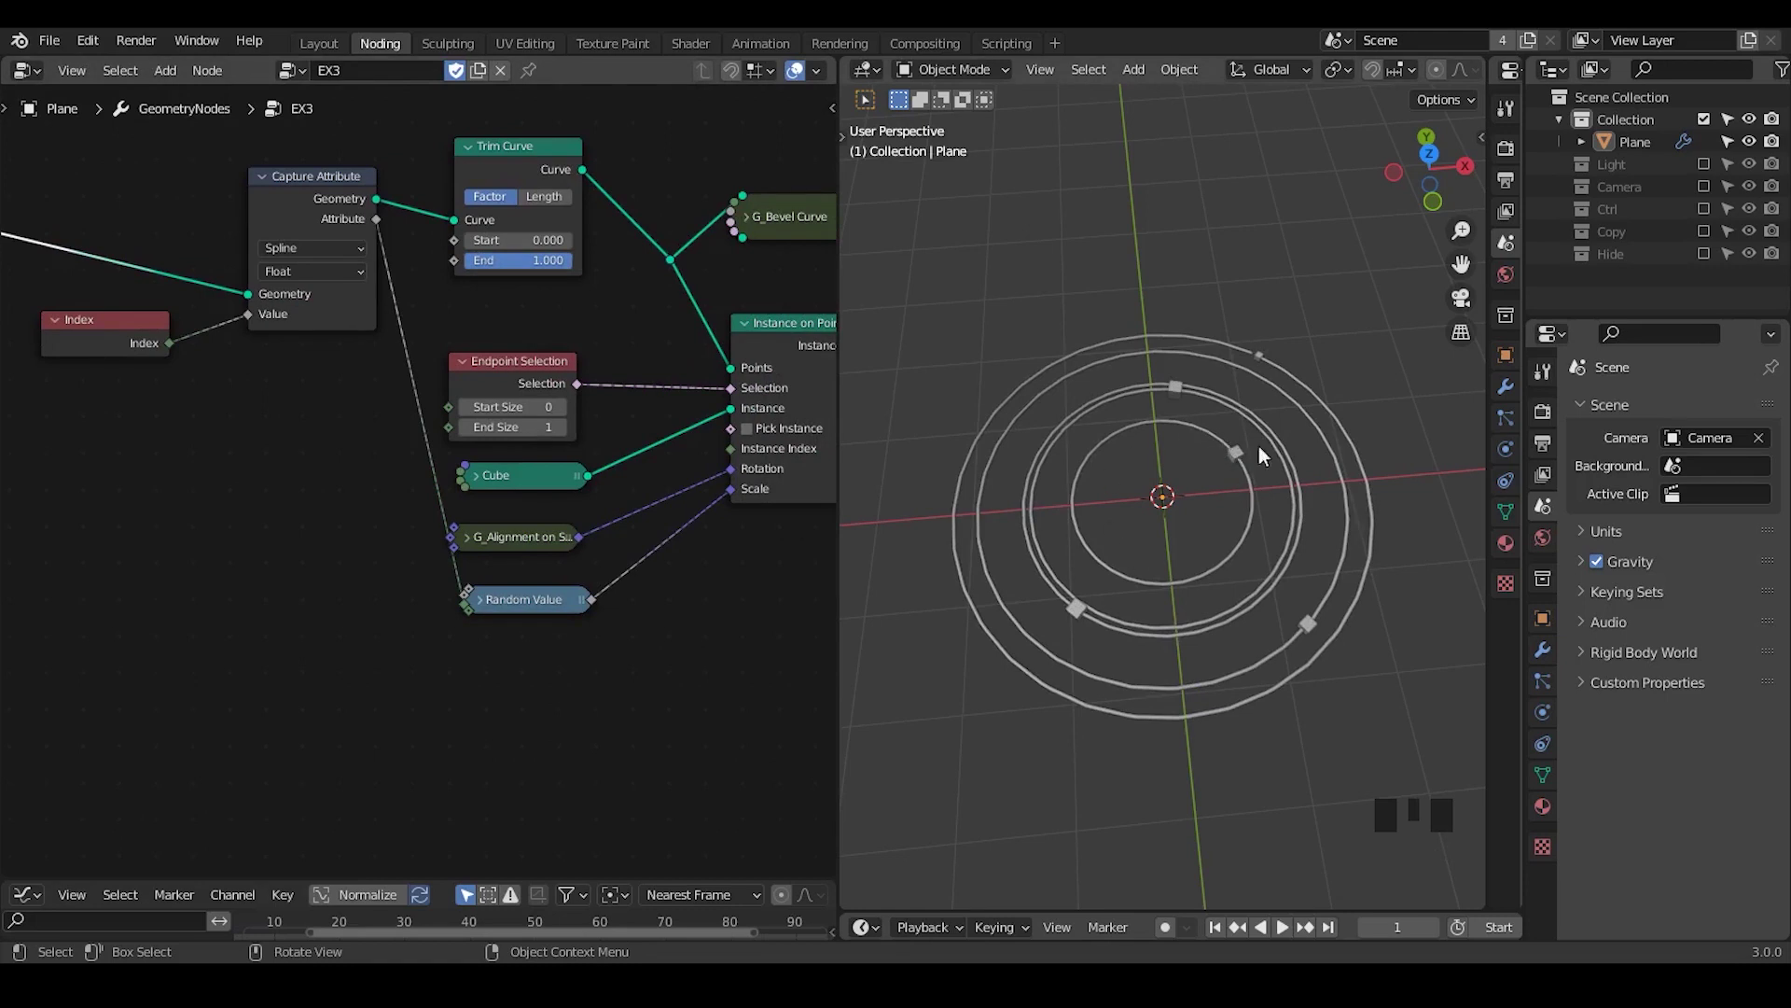
- Add a Math node set to Modulo beneath Capture Attribute and link its Value to Trim Curve's End
{"action": "middle_click_drag", "start_coordinate": [256, 454], "coordinate": [299, 429]}
{"action": "key", "text": "ctrl+a"}
{"action": "type", "text": "math"}
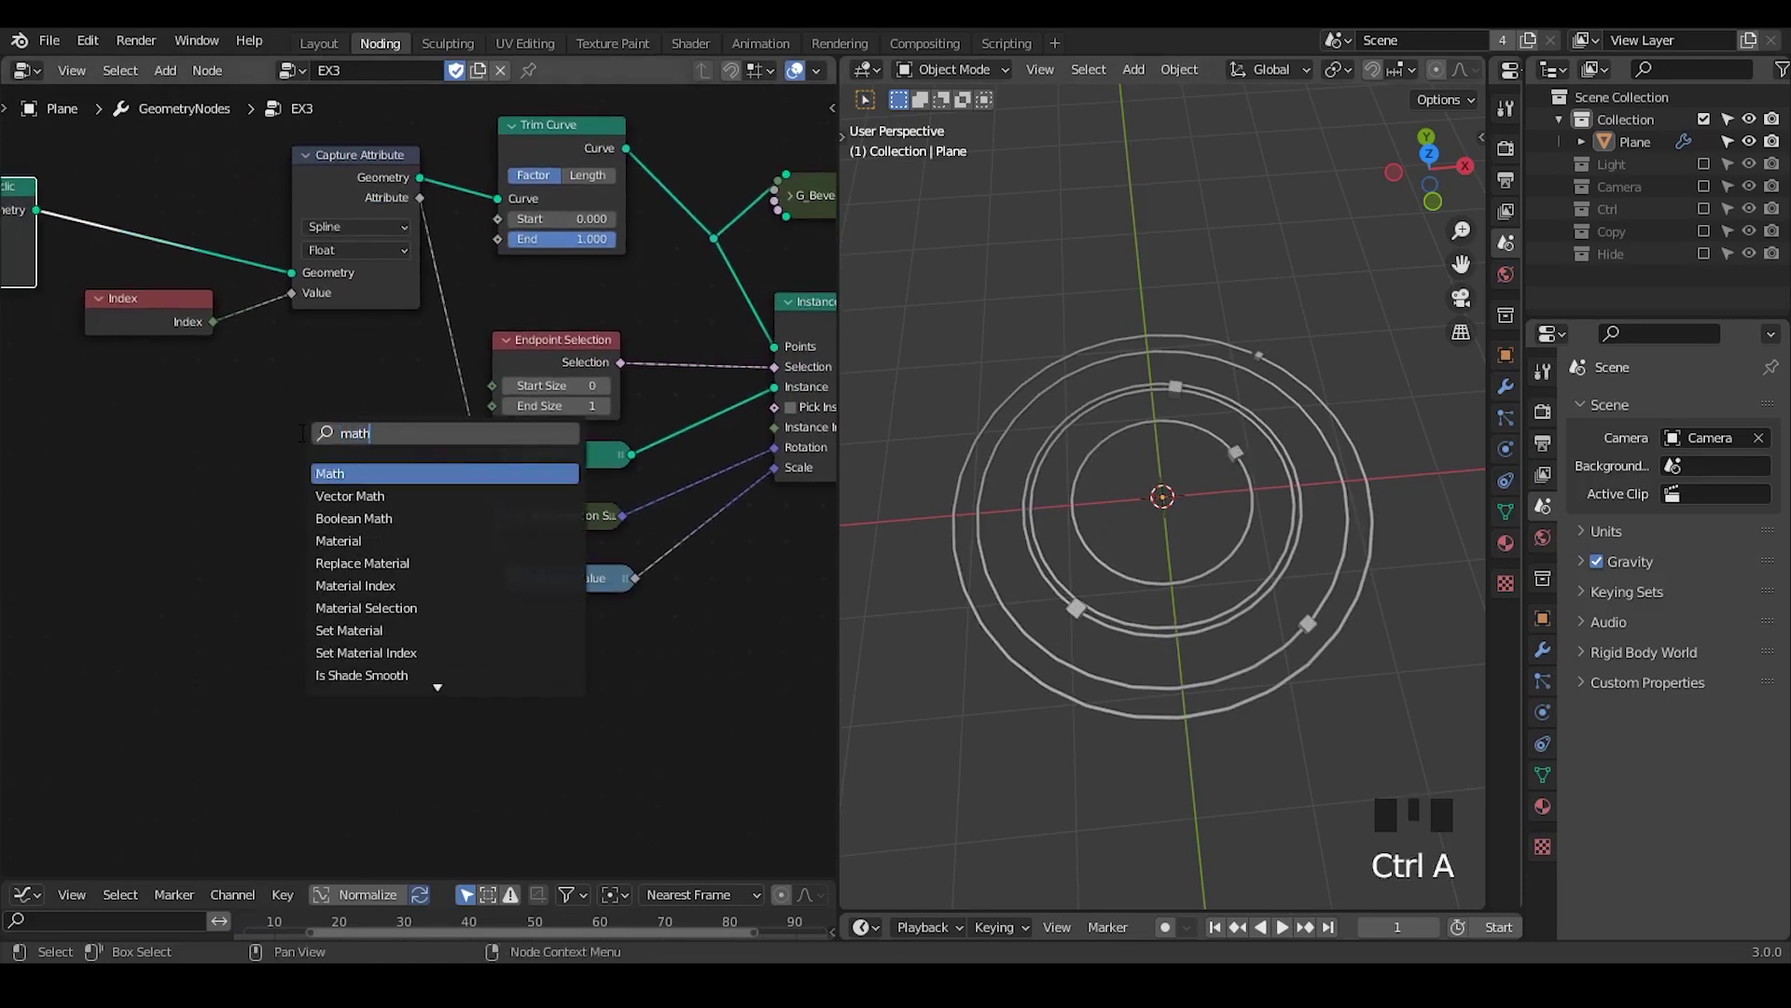
{"action": "key", "text": "Return"}
{"action": "left_click", "coordinate": [323, 441]}
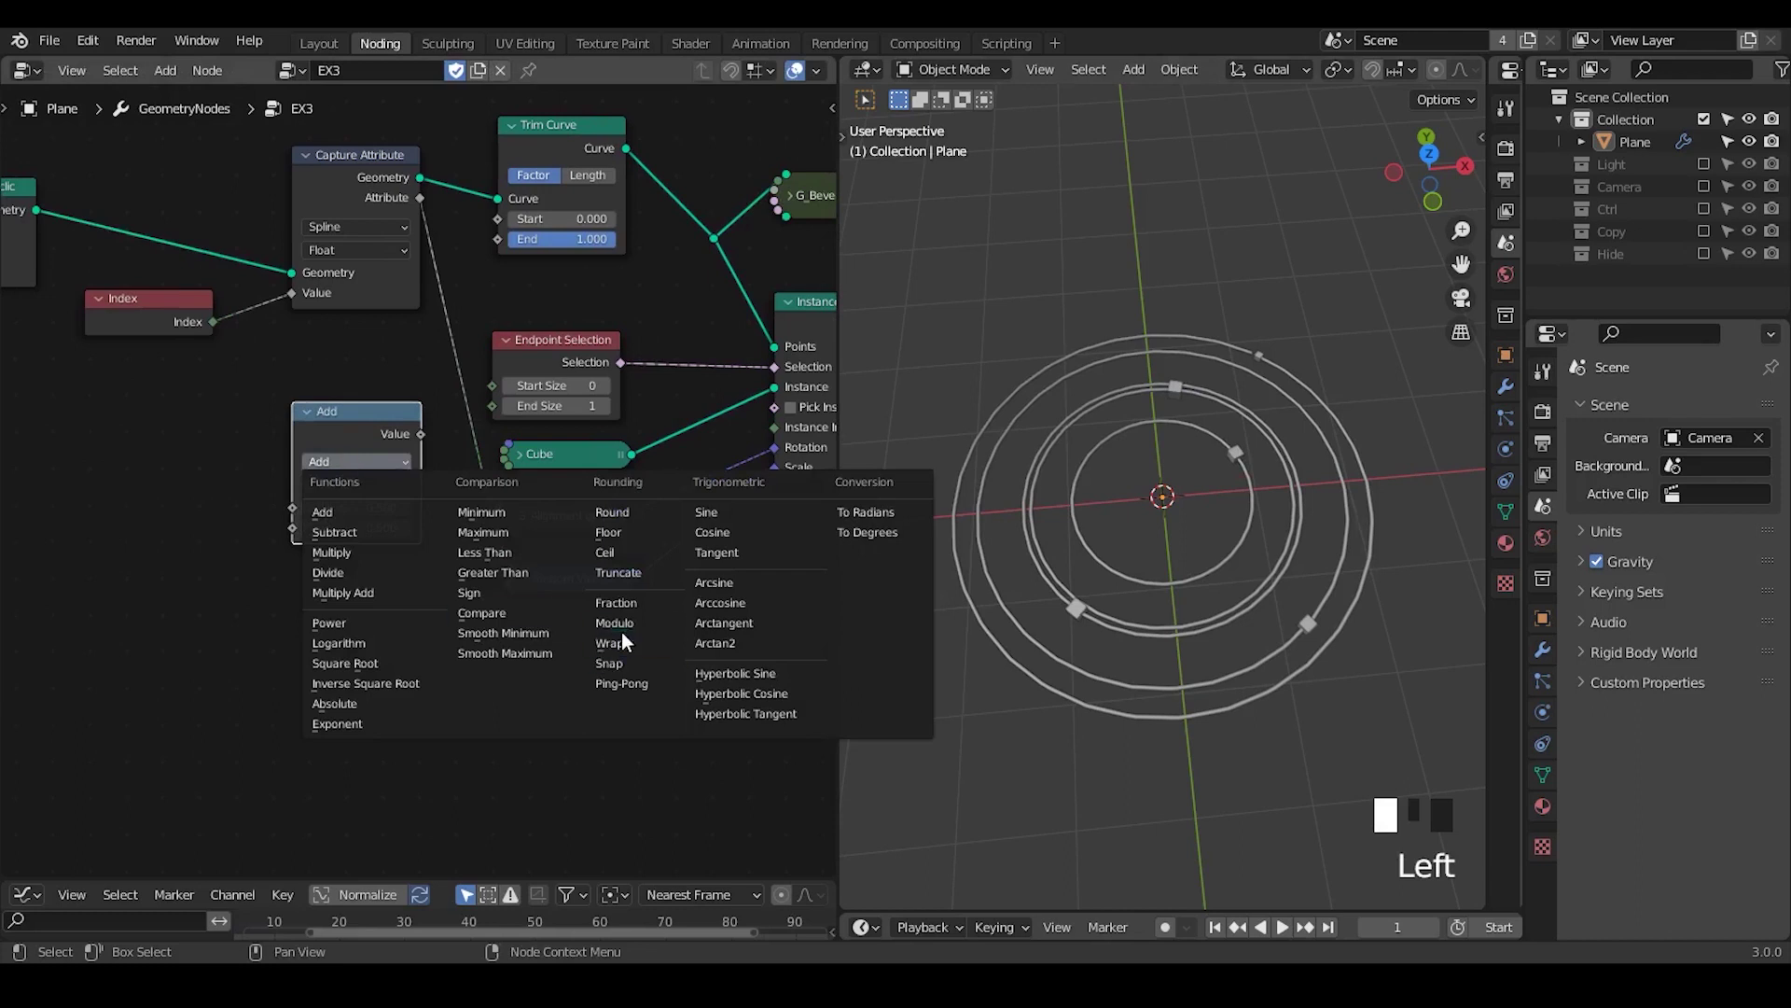
{"action": "left_click", "coordinate": [615, 622]}
{"action": "left_click_drag", "start_coordinate": [422, 433], "coordinate": [497, 239]}
- Switch the Math node's operation to Fraction and raise its Value to 2.520
{"action": "left_click", "coordinate": [356, 461]}
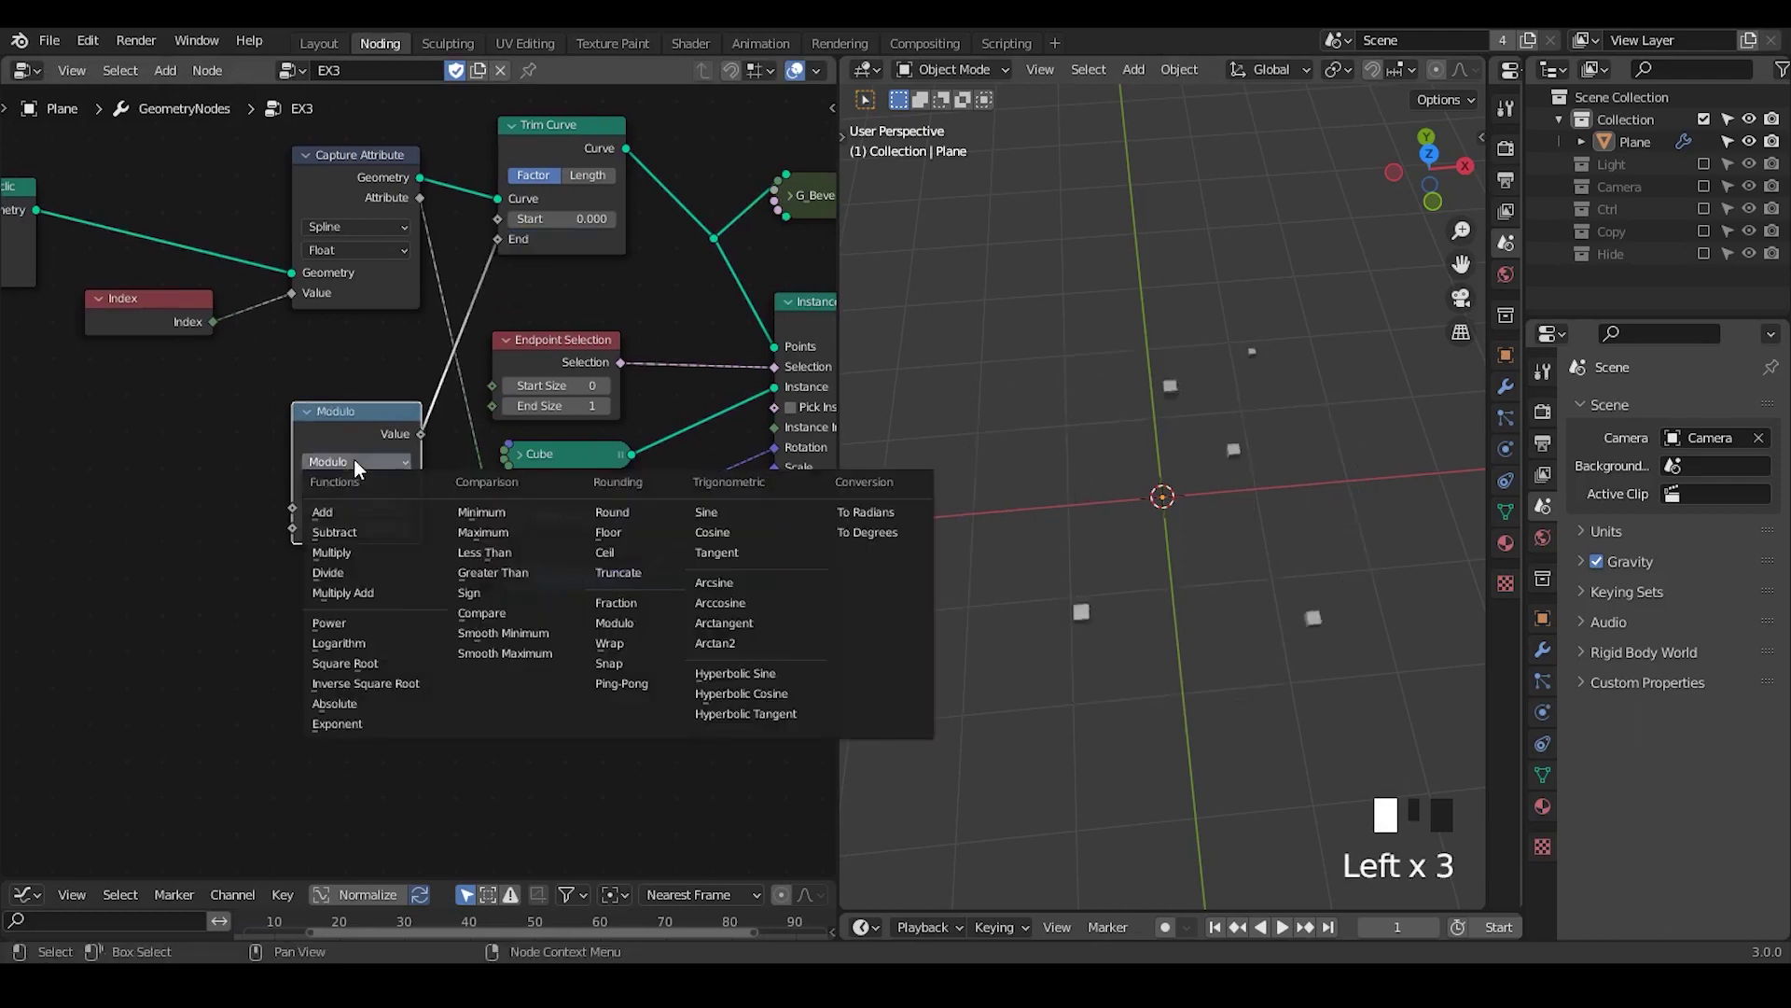
{"action": "left_click", "coordinate": [613, 607]}
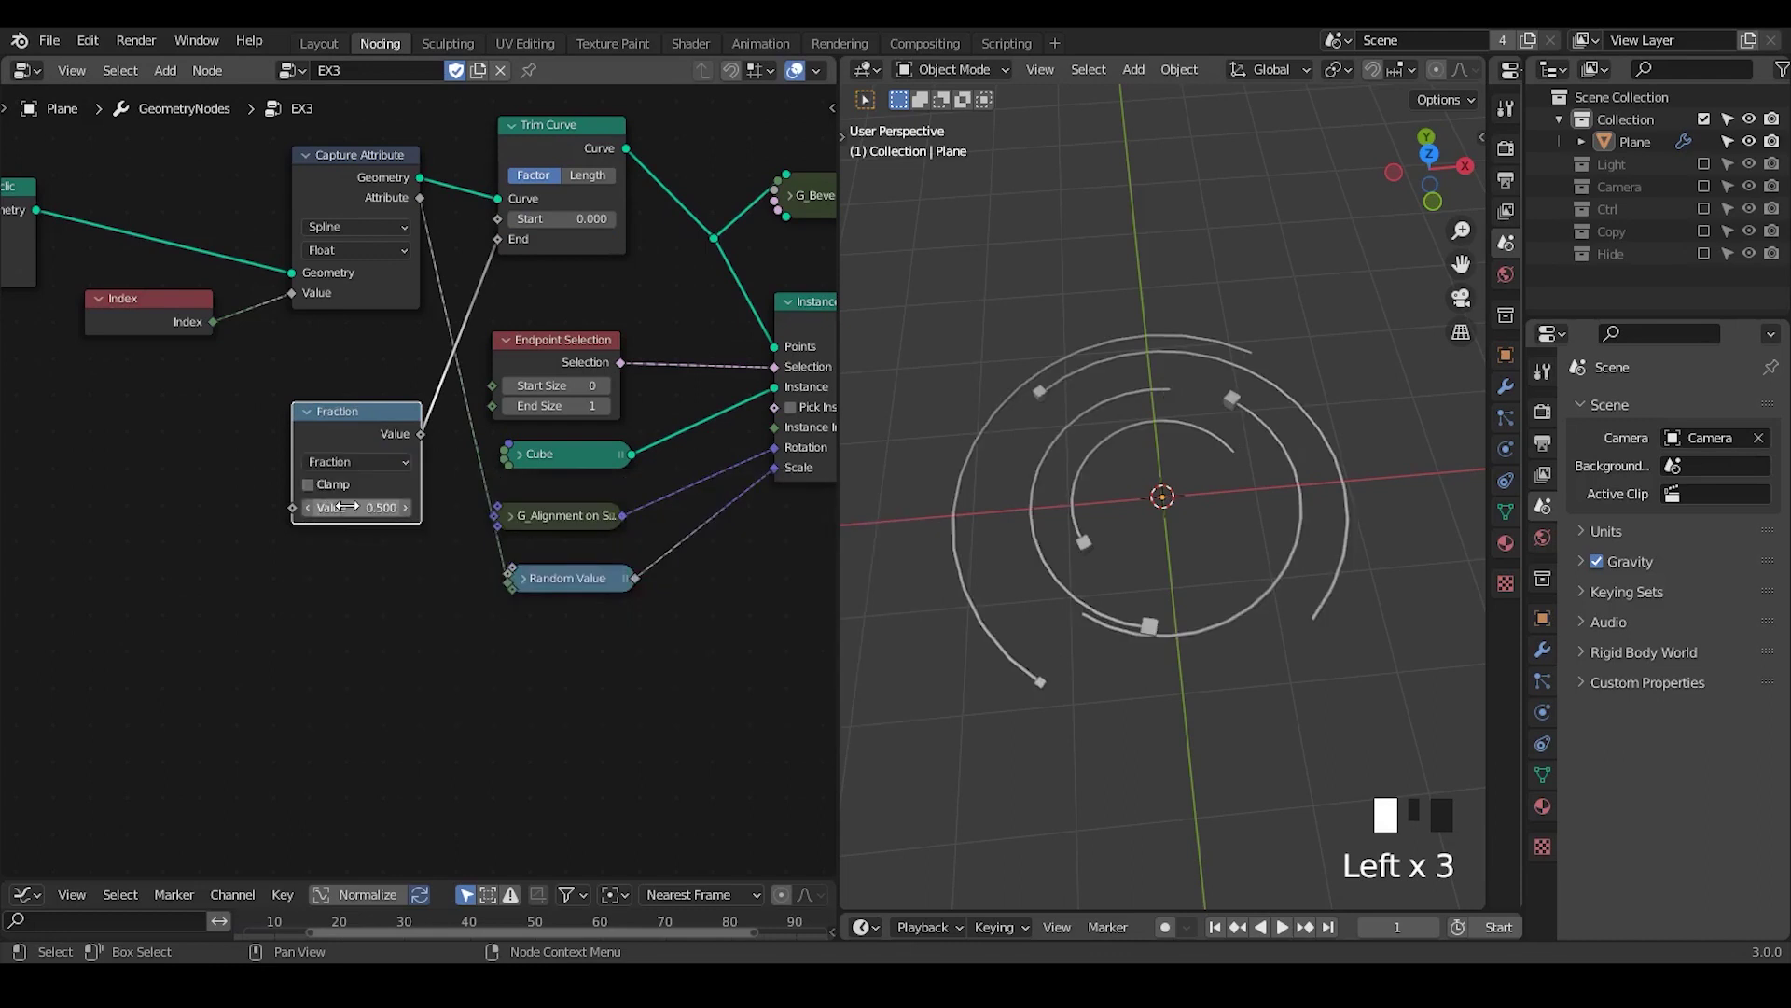
{"action": "left_click_drag", "start_coordinate": [332, 507], "coordinate": [485, 426]}
- Preview only the endpoint cubes from the second Instance on Points and raise the Fraction node's Value to 7.080
{"action": "mouse_move", "coordinate": [793, 355]}
{"action": "middle_mouse_down"}
{"action": "mouse_move", "coordinate": [486, 378]}
{"action": "mouse_move", "coordinate": [808, 327]}
{"action": "middle_mouse_up"}
{"action": "left_click", "coordinate": [550, 343], "text": "alt+shift"}
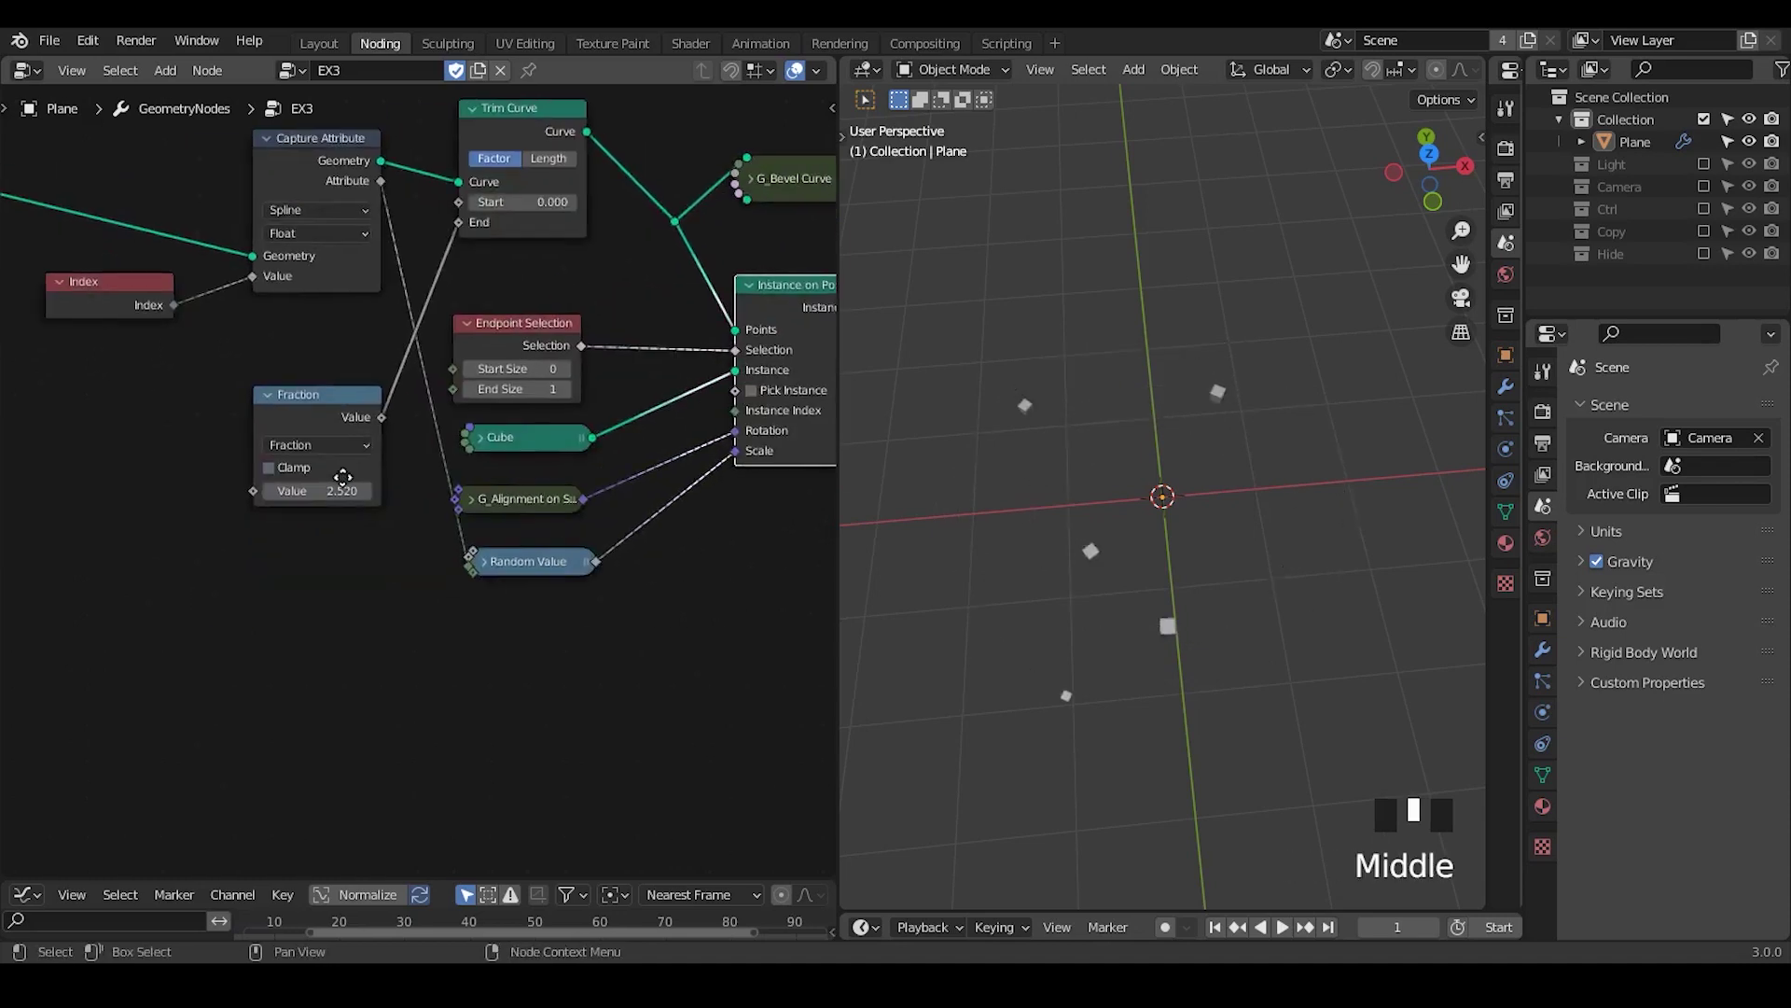
{"action": "left_click_drag", "start_coordinate": [317, 491], "coordinate": [815, 491], "text": "shift"}
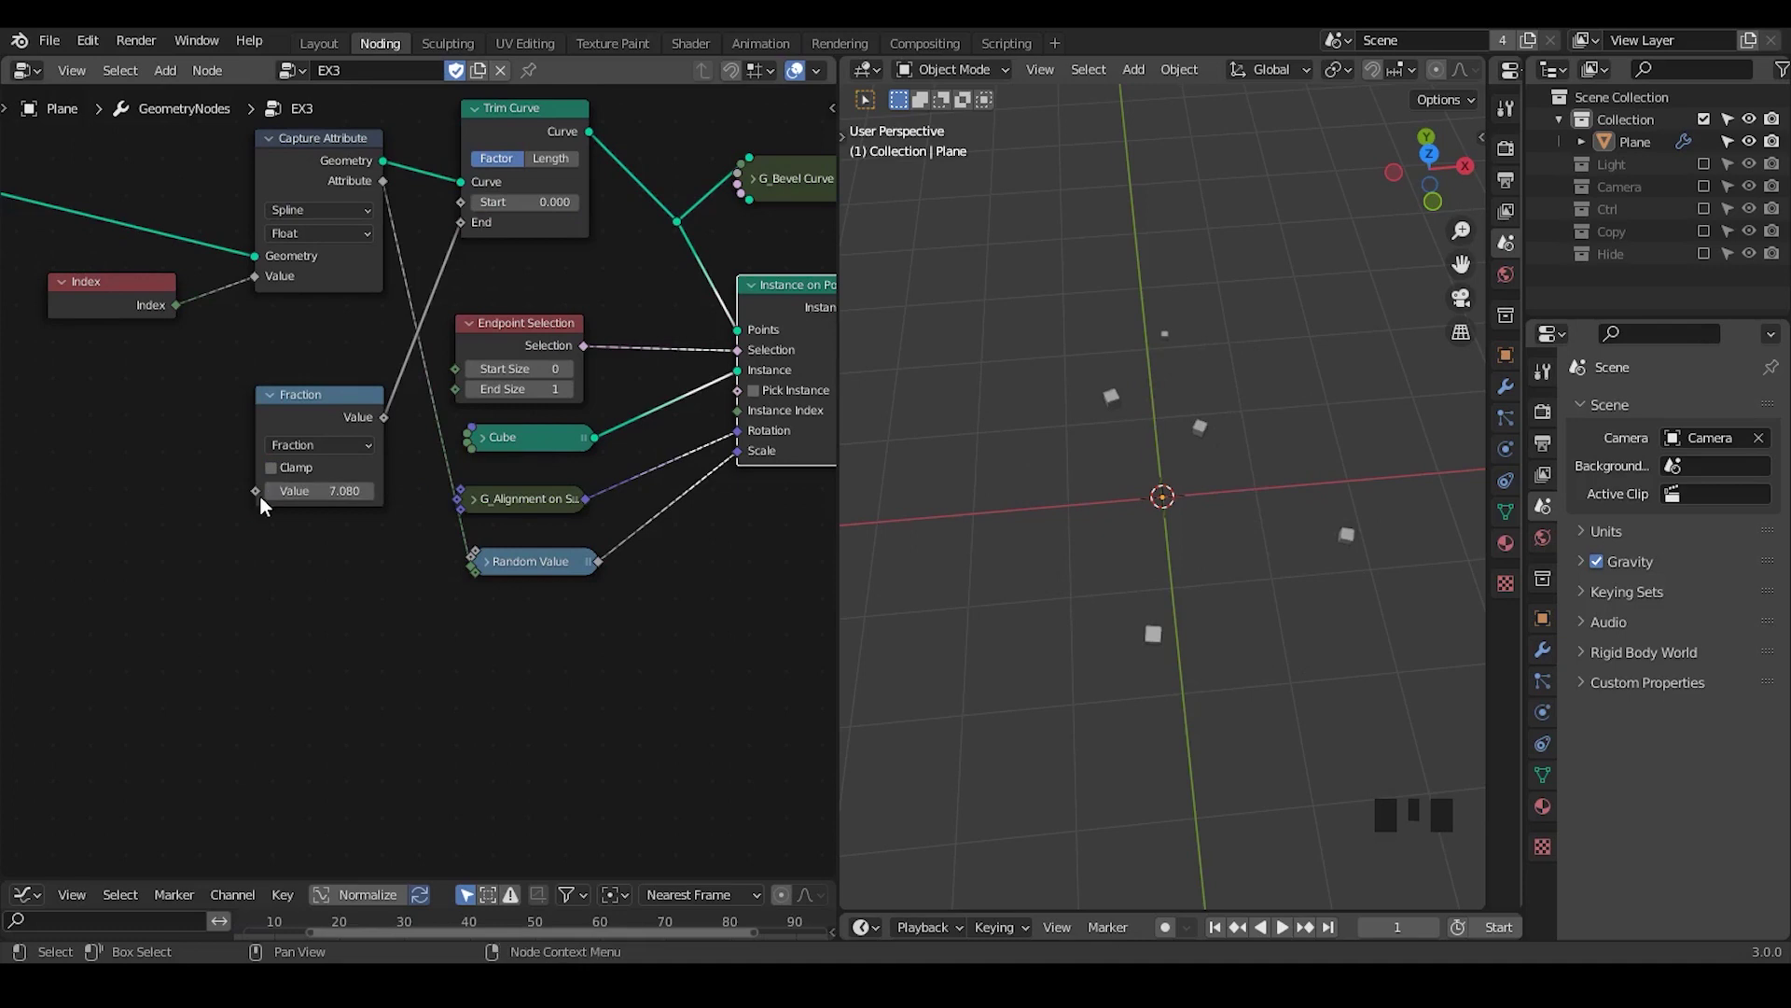
- Move Capture Attribute and Index beside Set Spline Cyclic and bring Resample Curve closer to that group
{"action": "middle_click_drag", "start_coordinate": [428, 530], "coordinate": [452, 564], "text": "ctrl"}
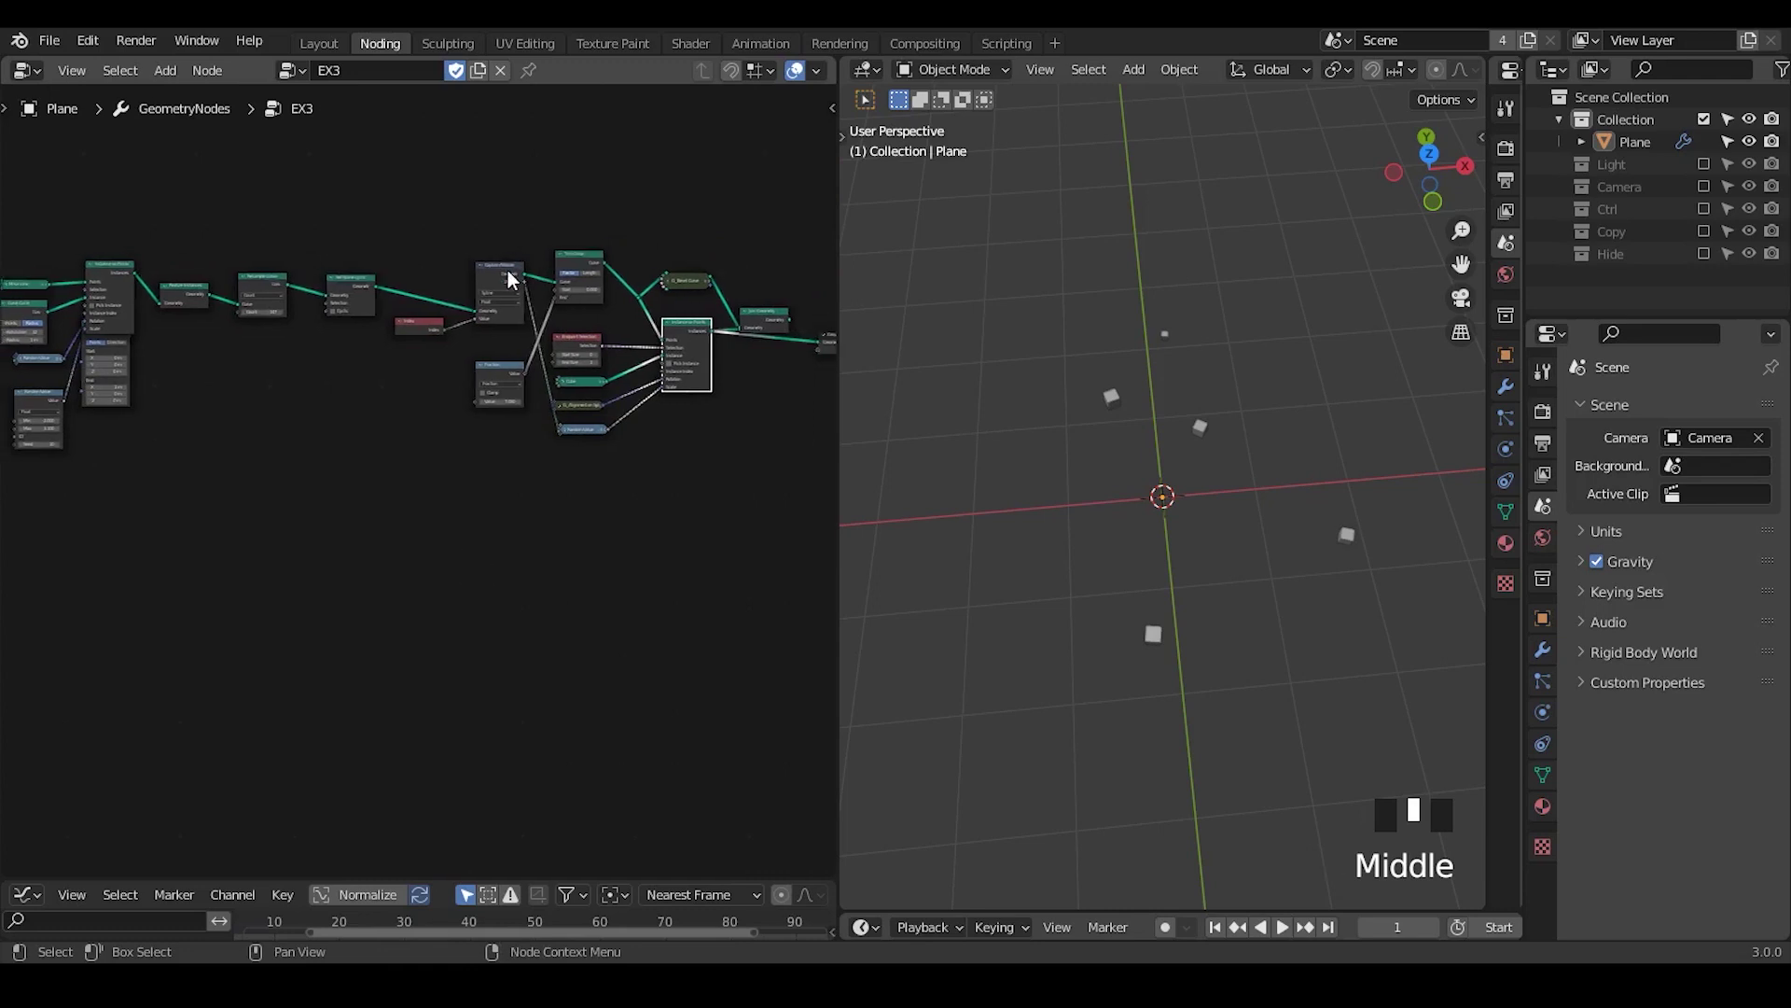
{"action": "left_click_drag", "start_coordinate": [512, 280], "coordinate": [435, 320]}
{"action": "left_click_drag", "start_coordinate": [287, 306], "coordinate": [308, 302]}
{"action": "left_click_drag", "start_coordinate": [417, 333], "coordinate": [353, 346]}
{"action": "left_click_drag", "start_coordinate": [490, 280], "coordinate": [430, 295]}
{"action": "left_click", "coordinate": [586, 261]}
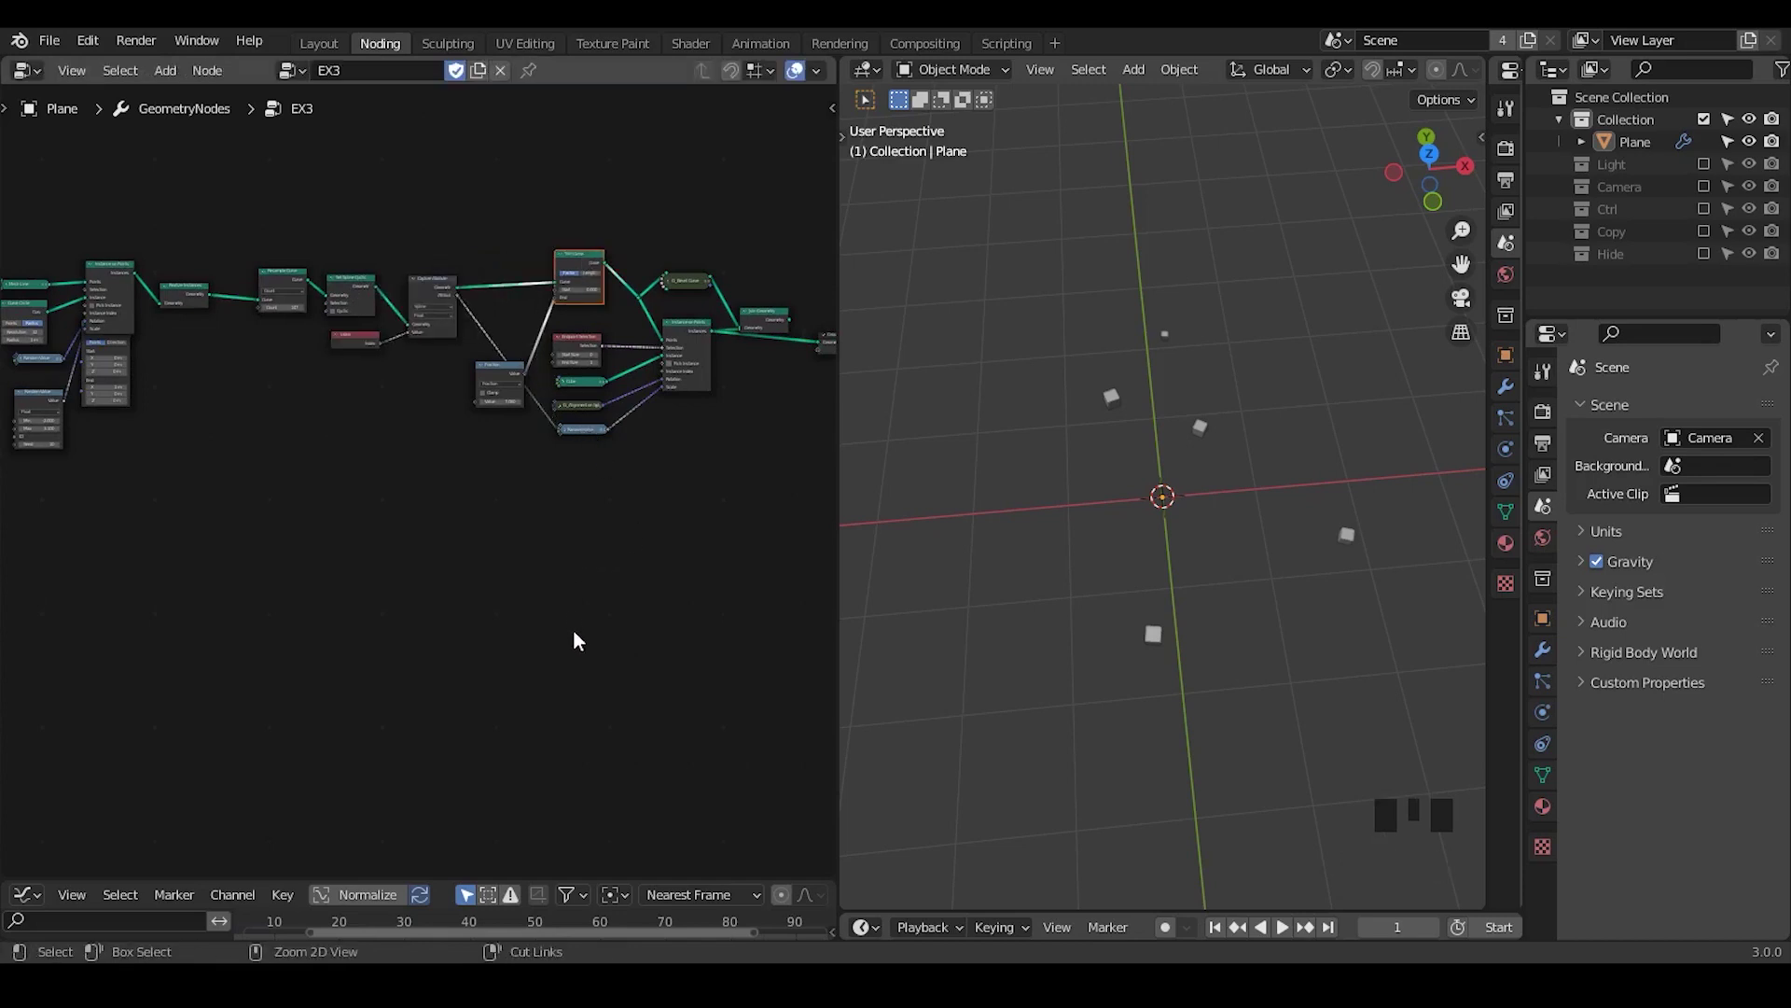
- Add a G_Follow Splines group node beneath the Fraction node
{"action": "middle_click_drag", "start_coordinate": [575, 640], "coordinate": [382, 507], "text": "ctrl"}
{"action": "key", "text": "ctrl+a"}
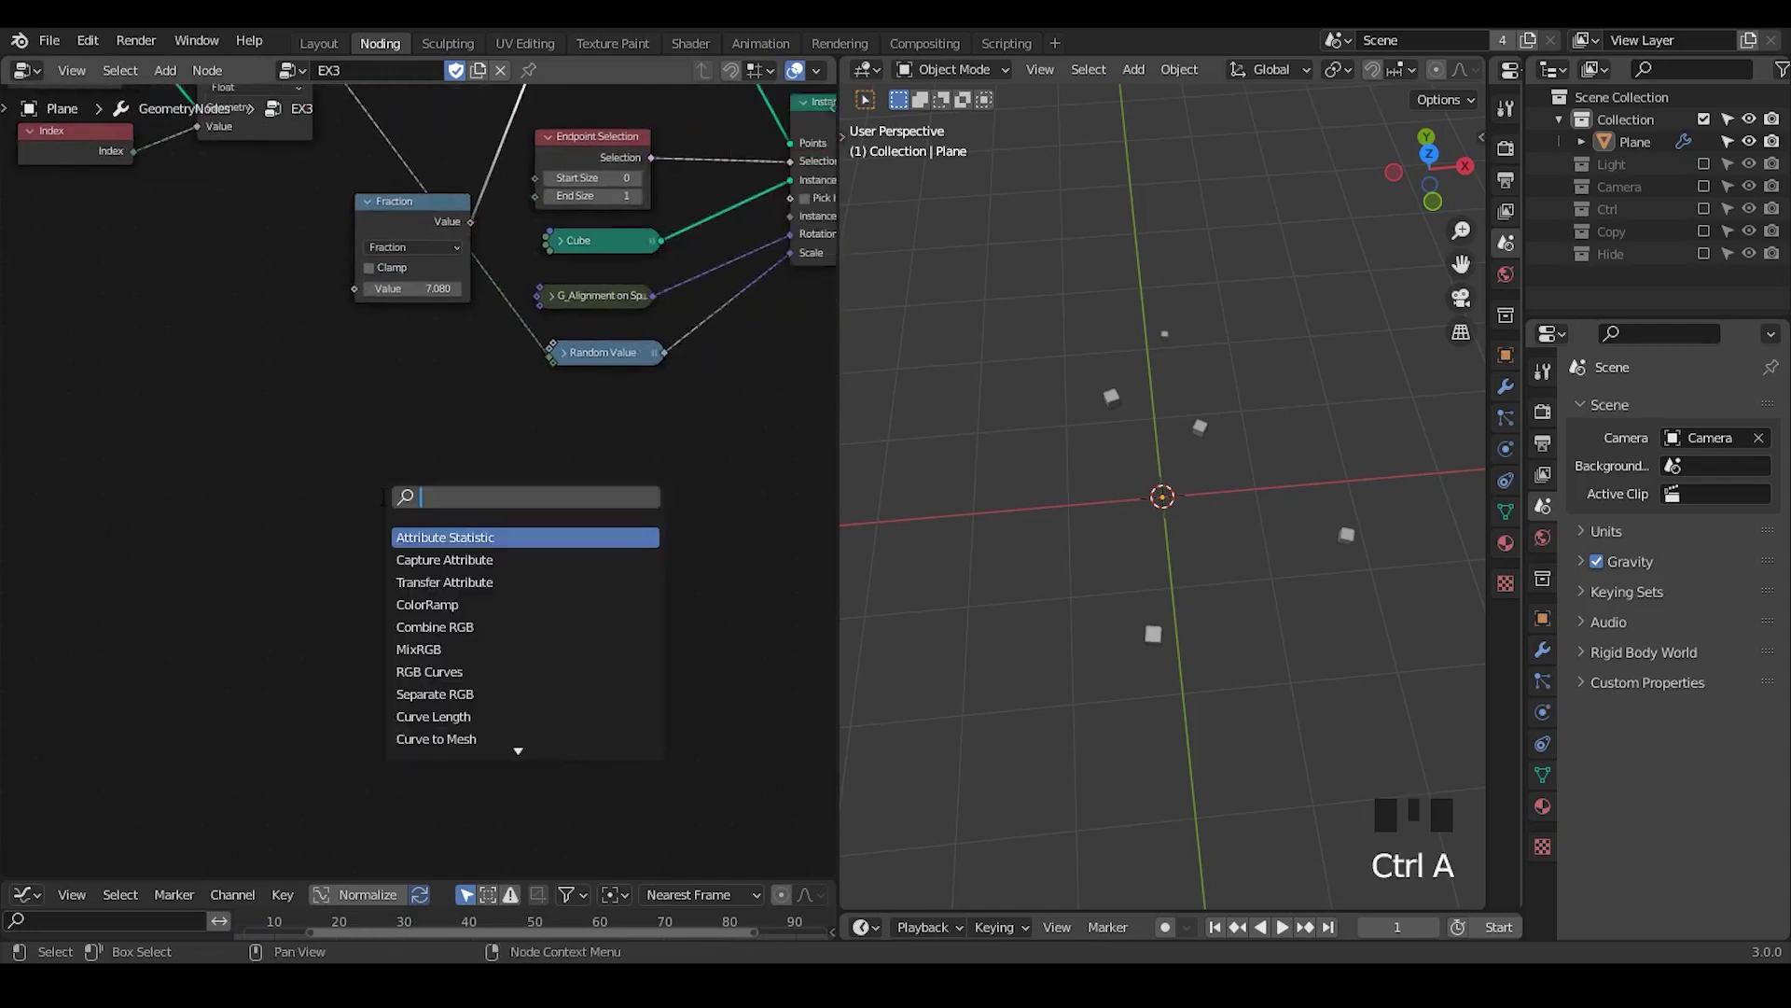
{"action": "type", "text": "spline"}
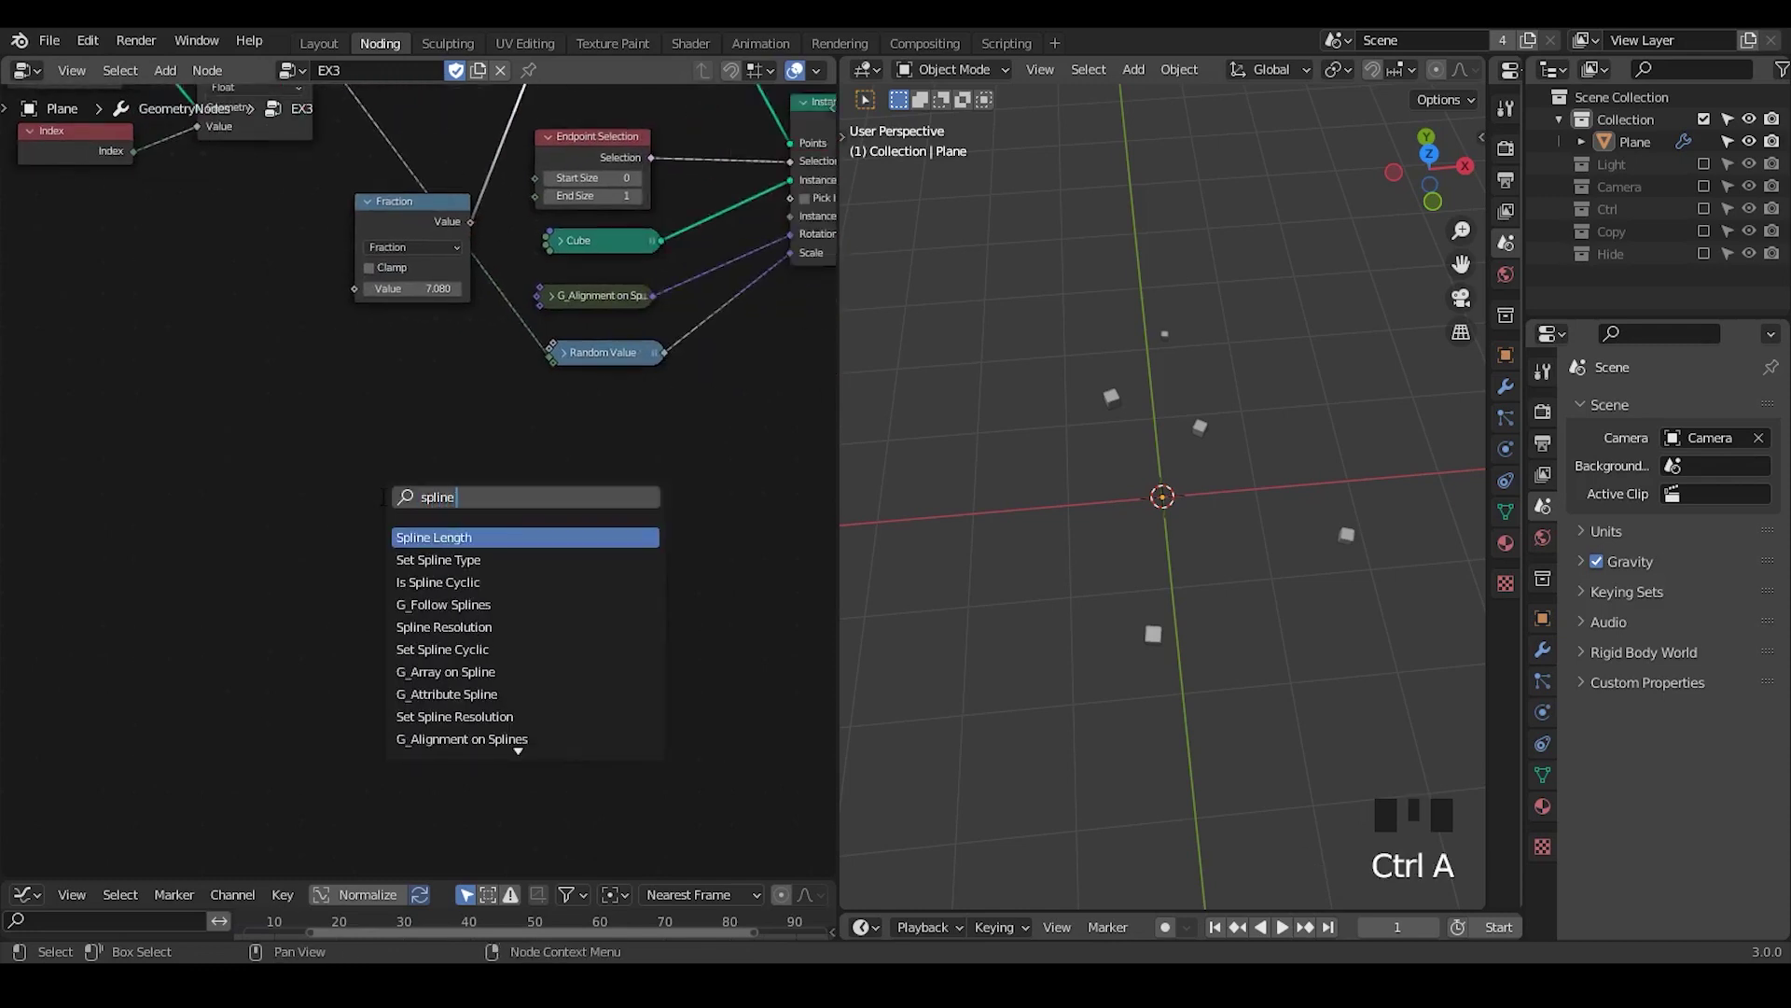
{"action": "key", "text": "BackSpace"}
{"action": "key", "text": "BackSpace"}
{"action": "key", "text": "BackSpace"}
{"action": "key", "text": "BackSpace"}
{"action": "key", "text": "BackSpace"}
{"action": "key", "text": "BackSpace"}
{"action": "type", "text": "follow spl"}
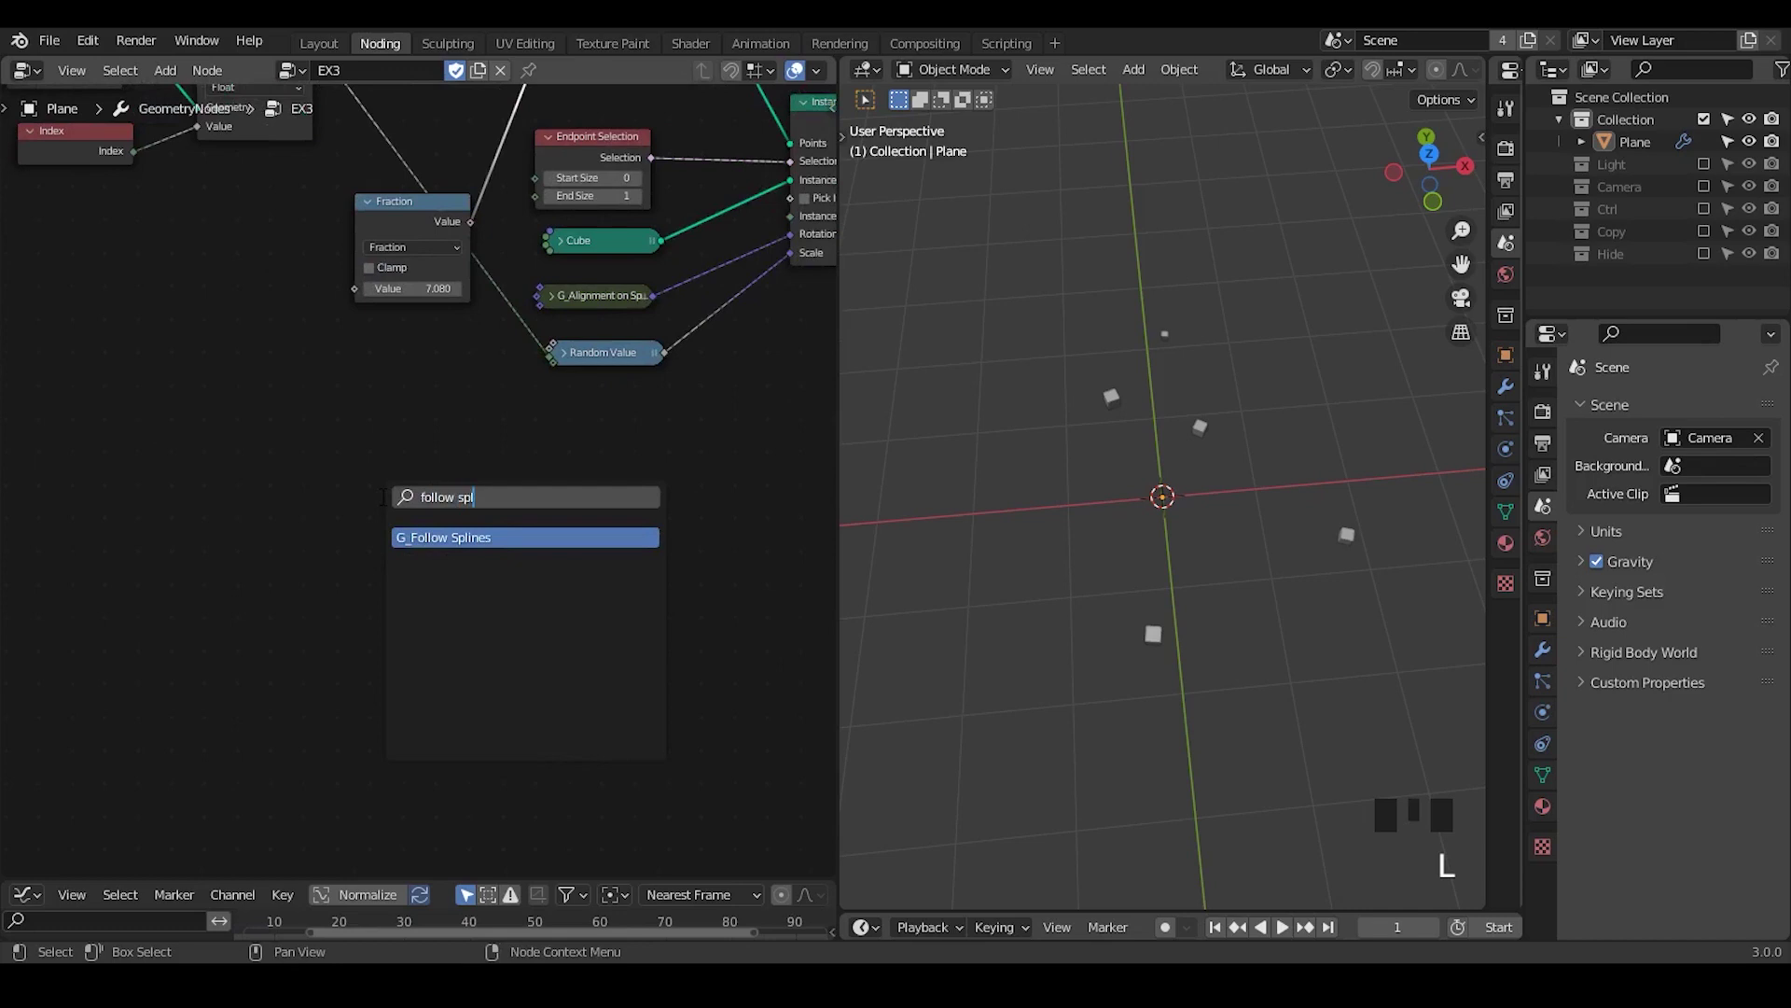
{"action": "key", "text": "Return"}
{"action": "left_click", "coordinate": [359, 432]}
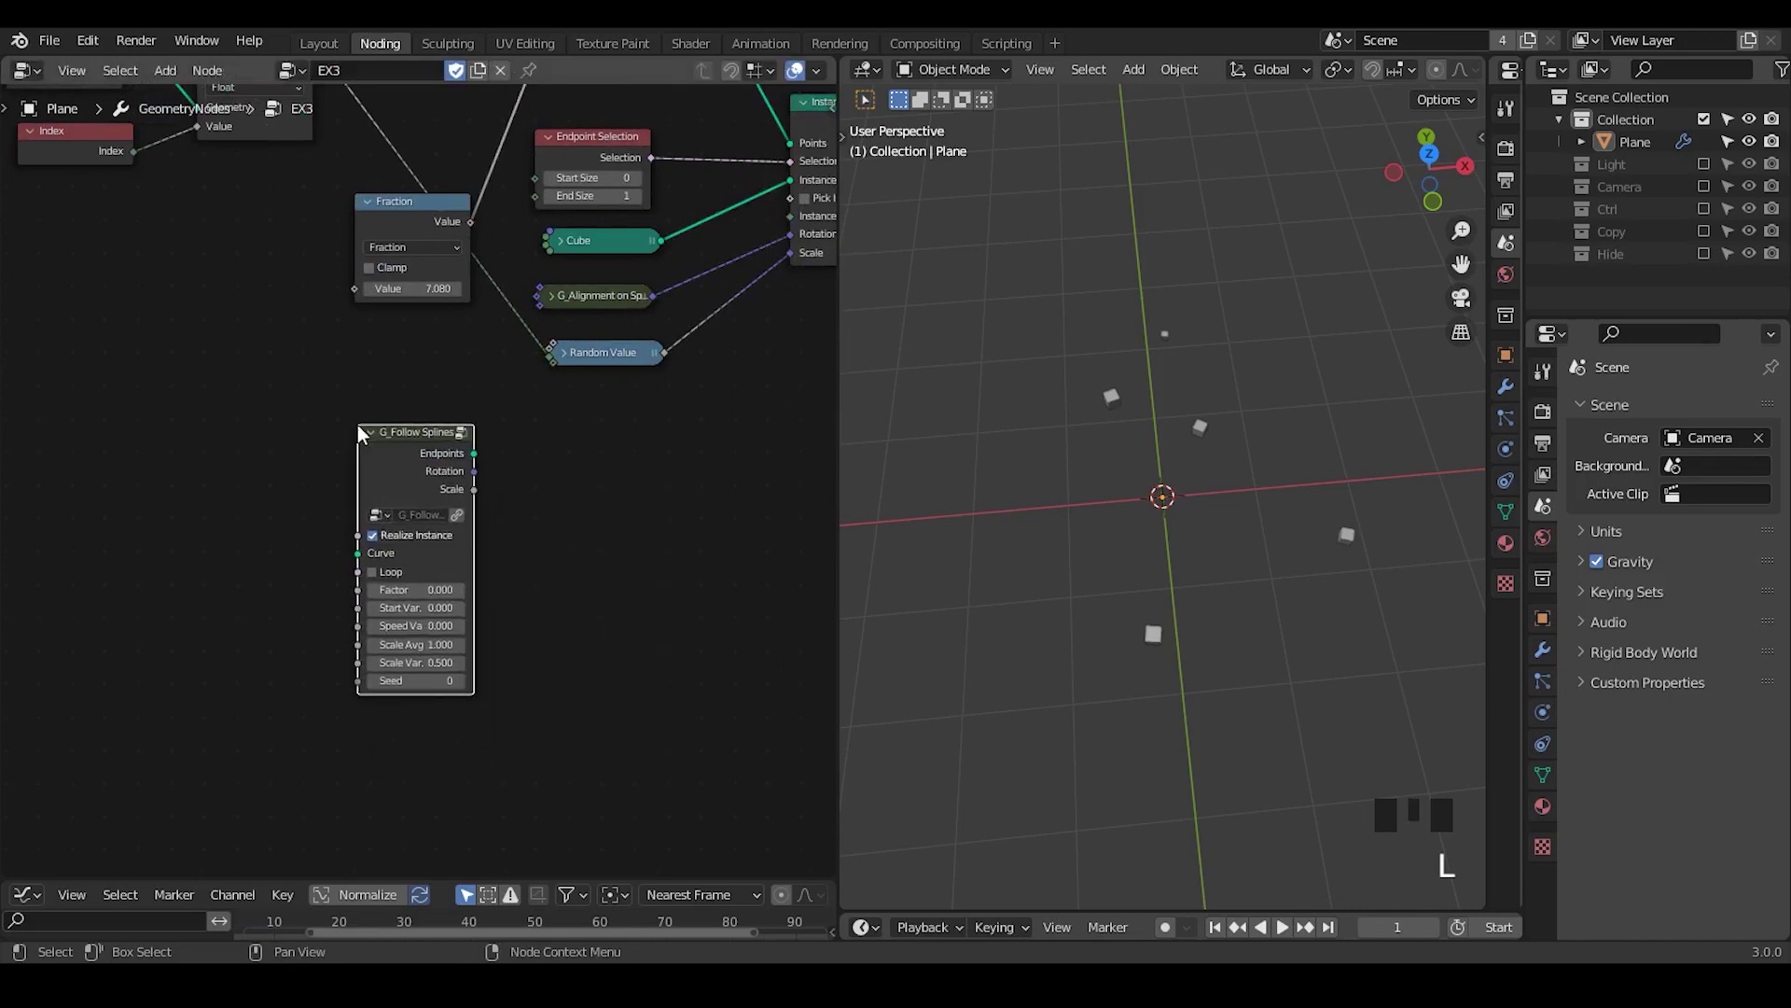
{"action": "key", "text": "shift+ctrl+alt+q"}
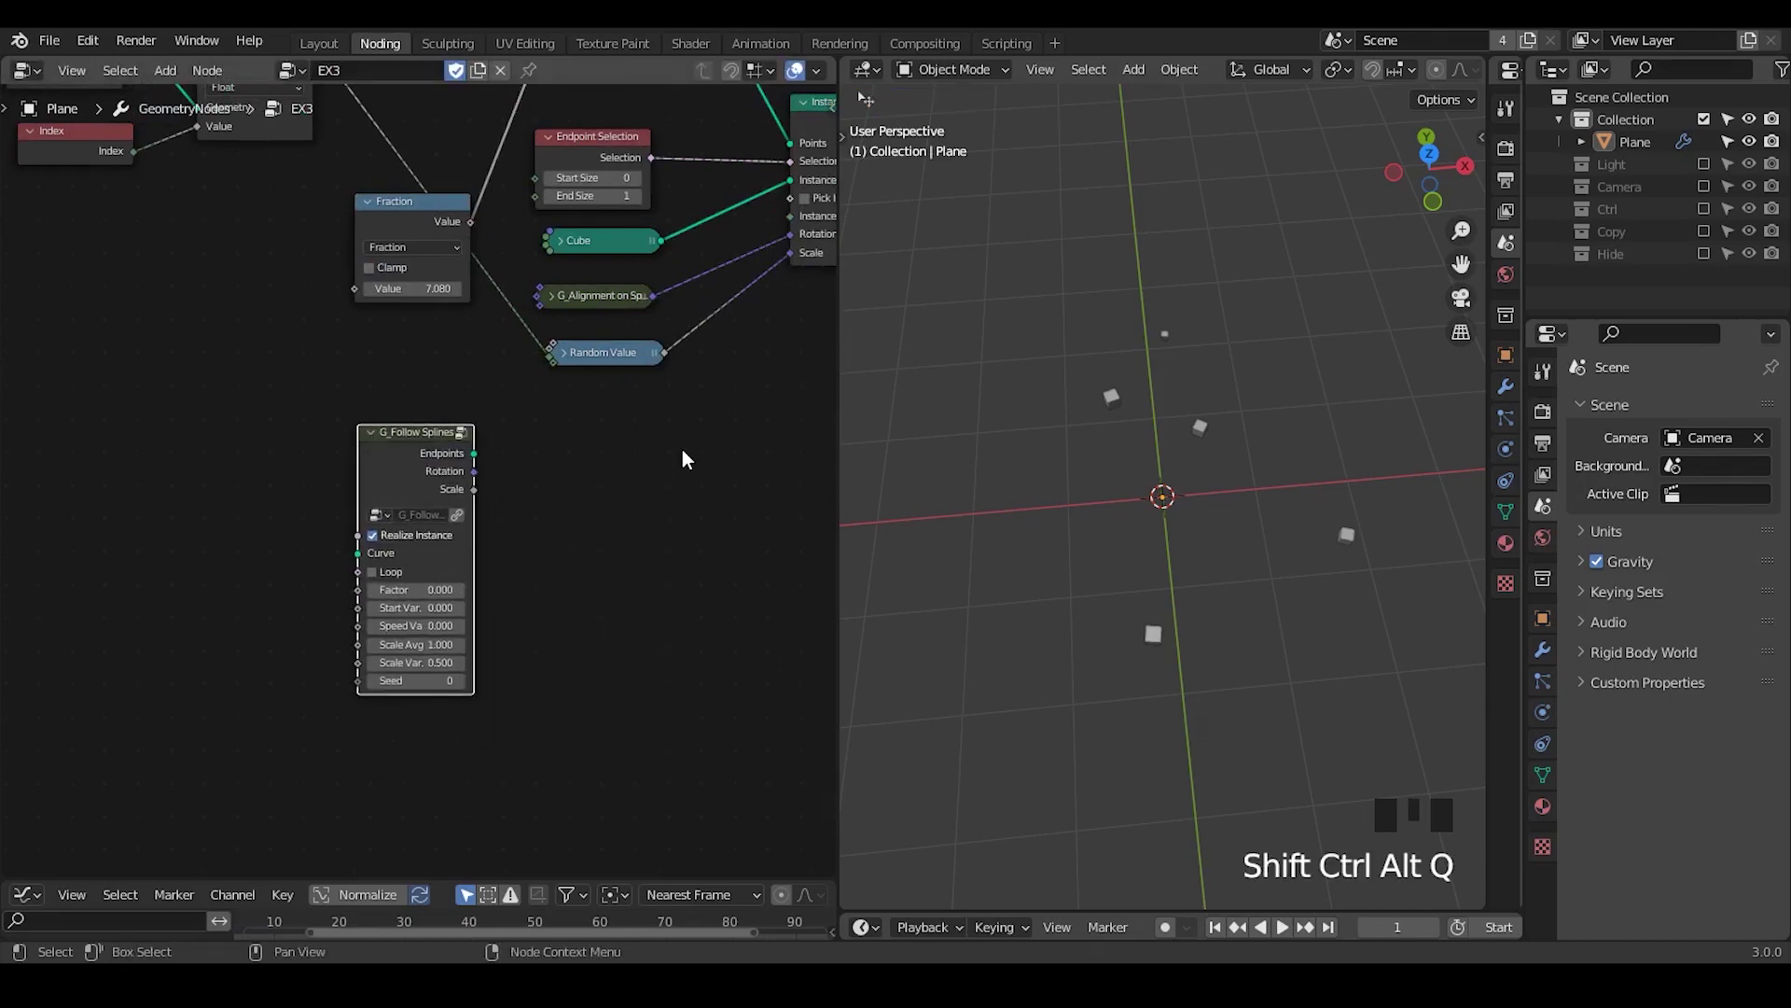
- Delete Capture Attribute, Index, Fraction, Trim Curve, Endpoint Selection, G_Alignment on Splines and Random Value while keeping the main curve link connected
{"action": "middle_click_drag", "start_coordinate": [677, 433], "coordinate": [698, 617]}
{"action": "left_click_drag", "start_coordinate": [623, 187], "coordinate": [623, 199]}
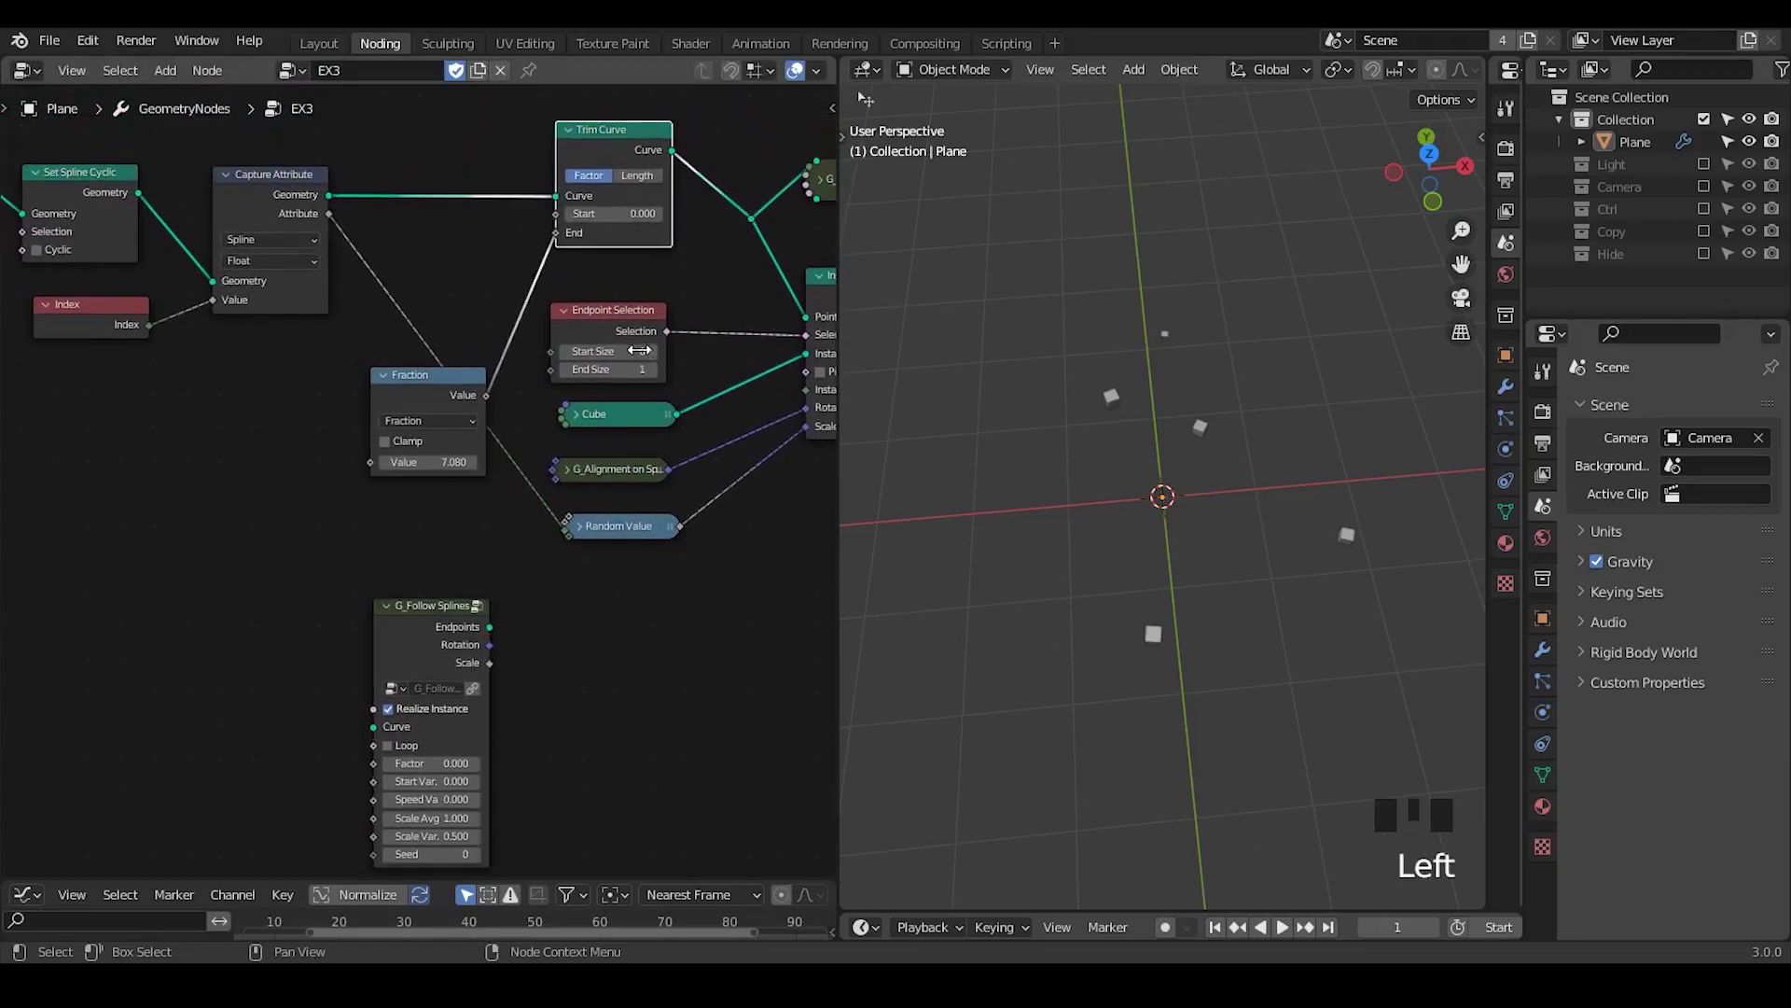
{"action": "left_click_drag", "start_coordinate": [444, 392], "coordinate": [433, 346]}
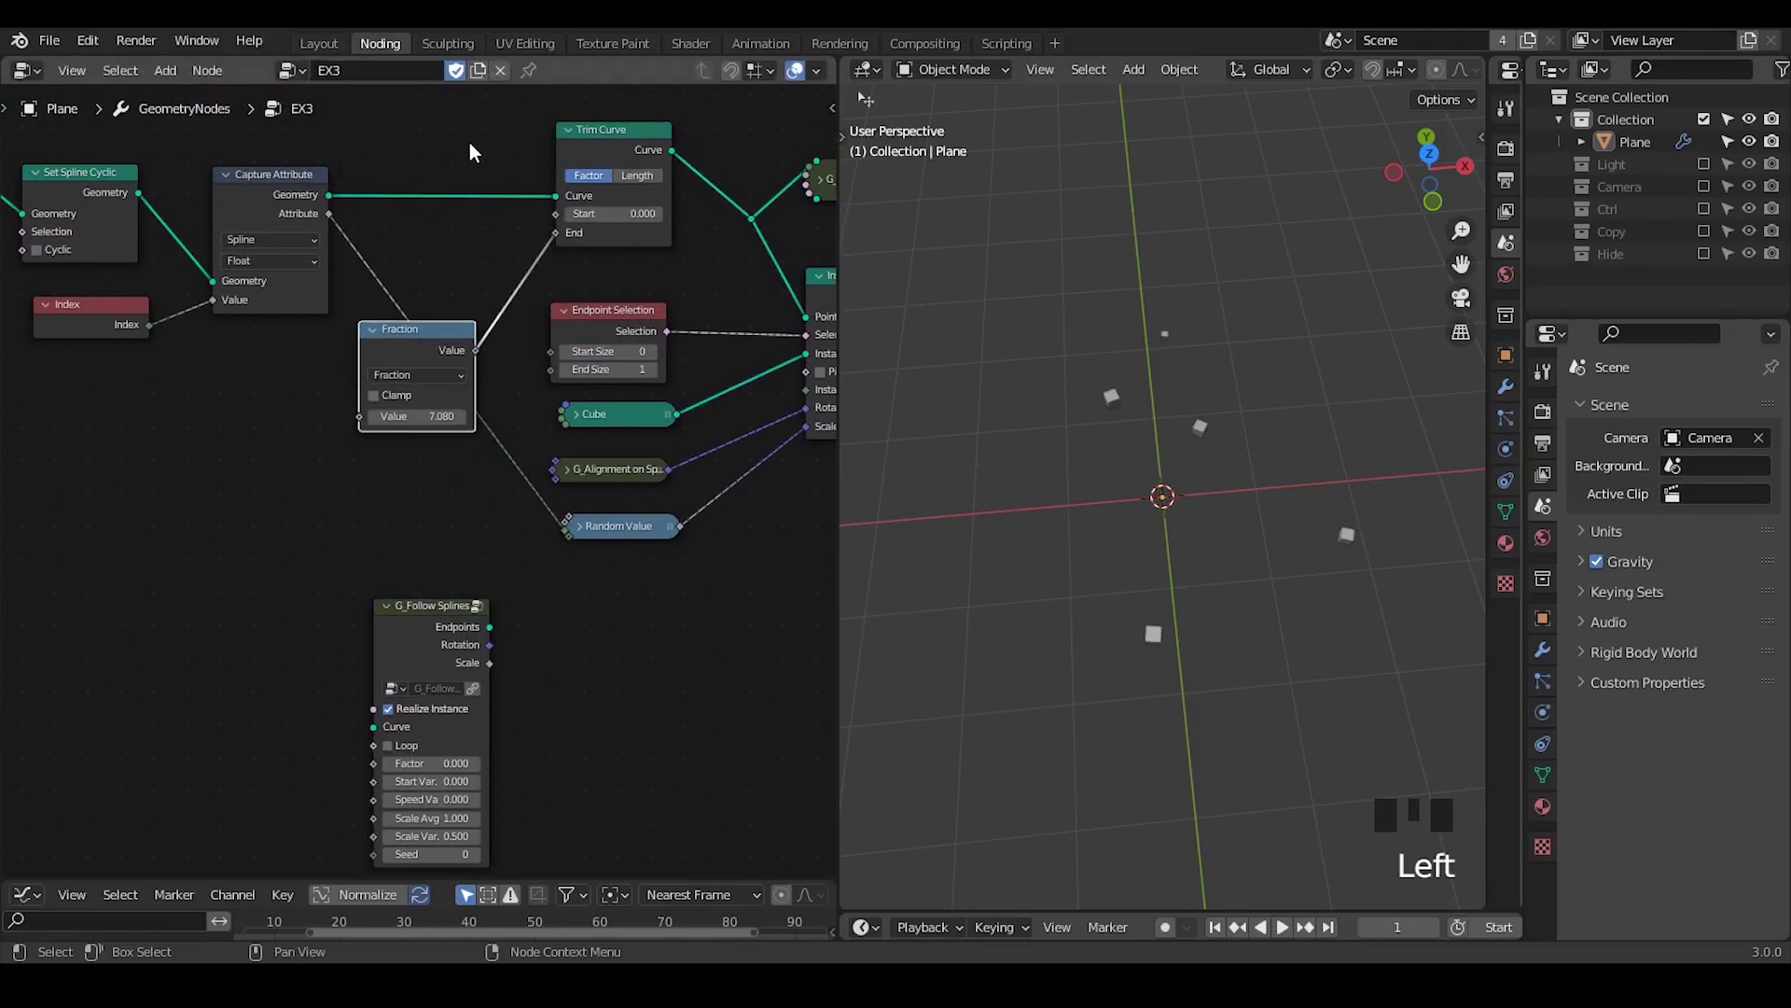
{"action": "left_click_drag", "start_coordinate": [468, 153], "coordinate": [226, 438]}
{"action": "left_click", "coordinate": [102, 327], "text": "shift"}
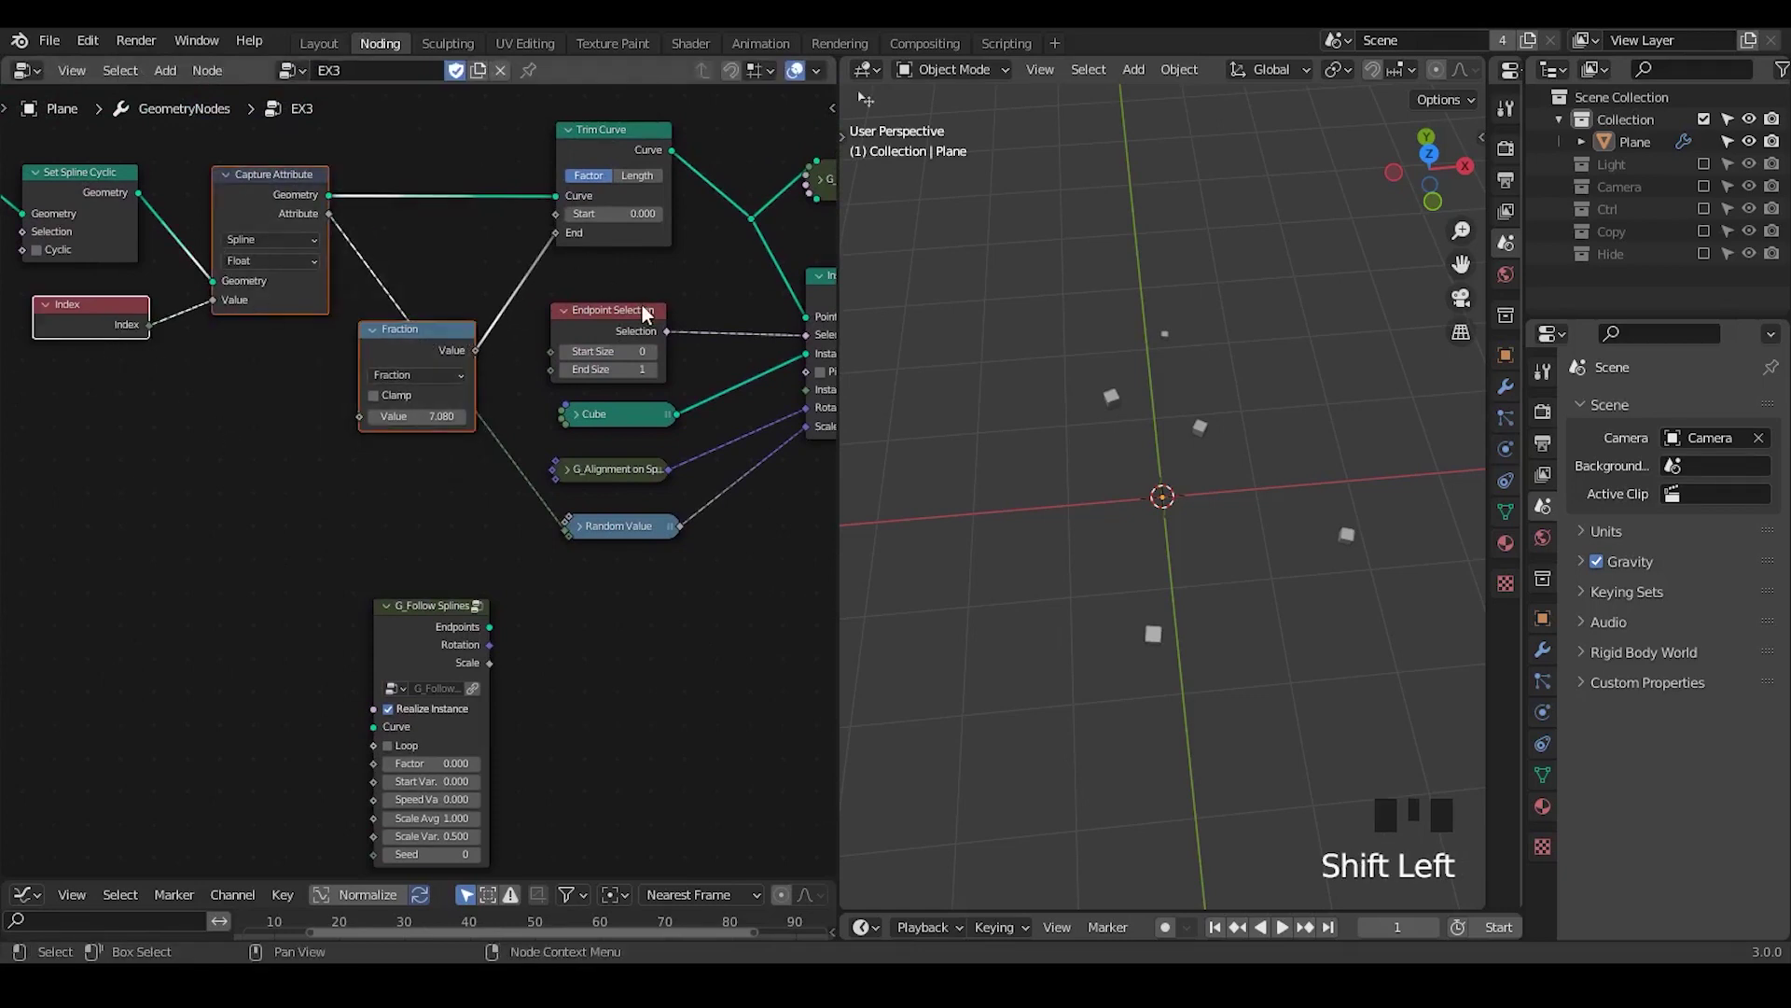
{"action": "left_click", "coordinate": [619, 149], "text": "shift"}
{"action": "left_click", "coordinate": [599, 326], "text": "shift"}
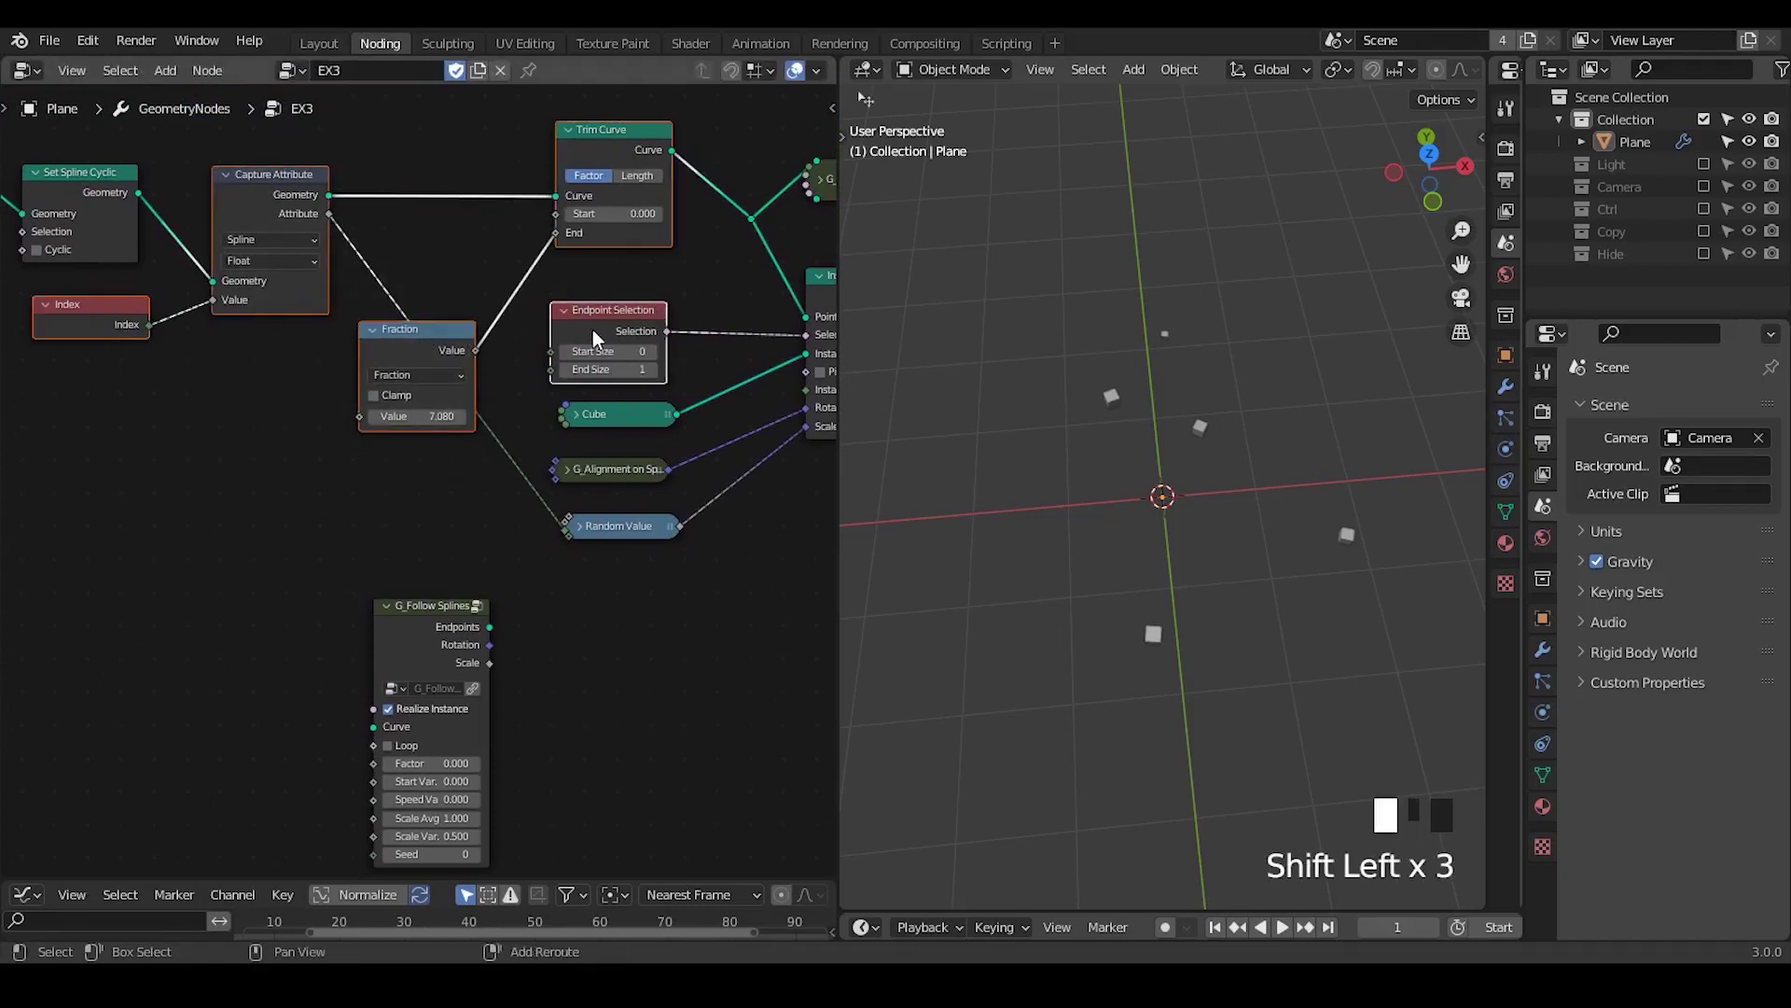
{"action": "left_click", "coordinate": [634, 467], "text": "shift"}
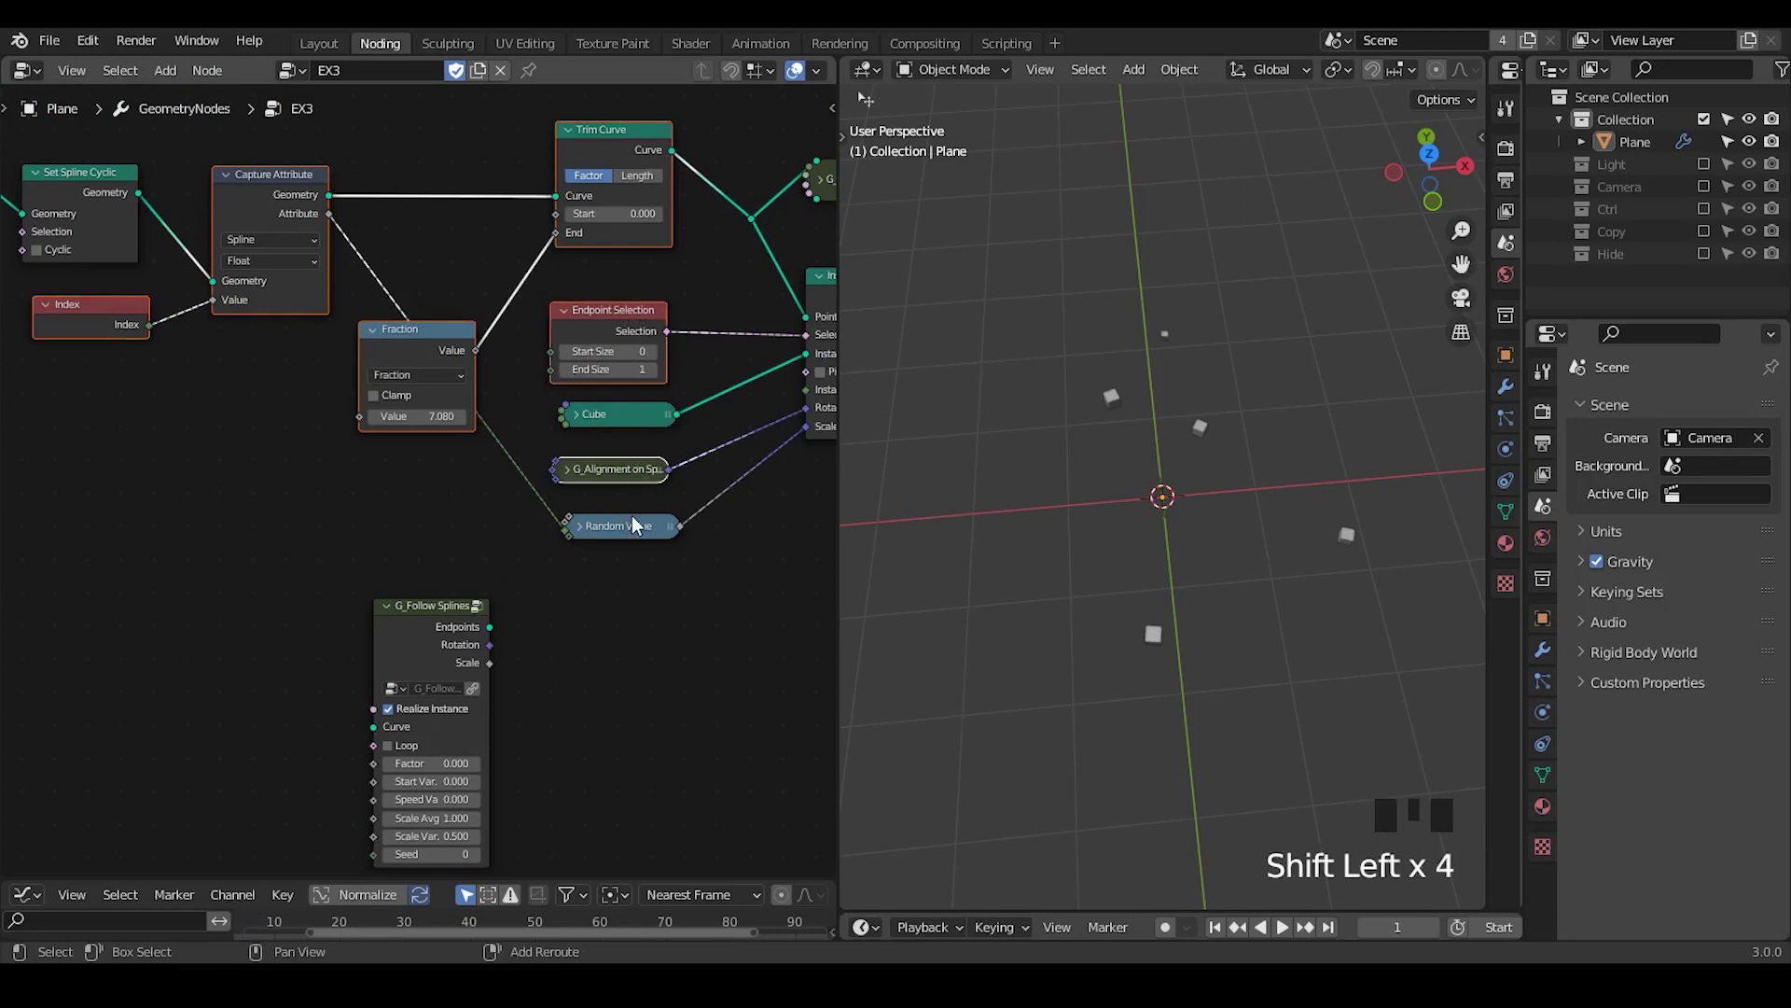
{"action": "left_click", "coordinate": [635, 524], "text": "shift"}
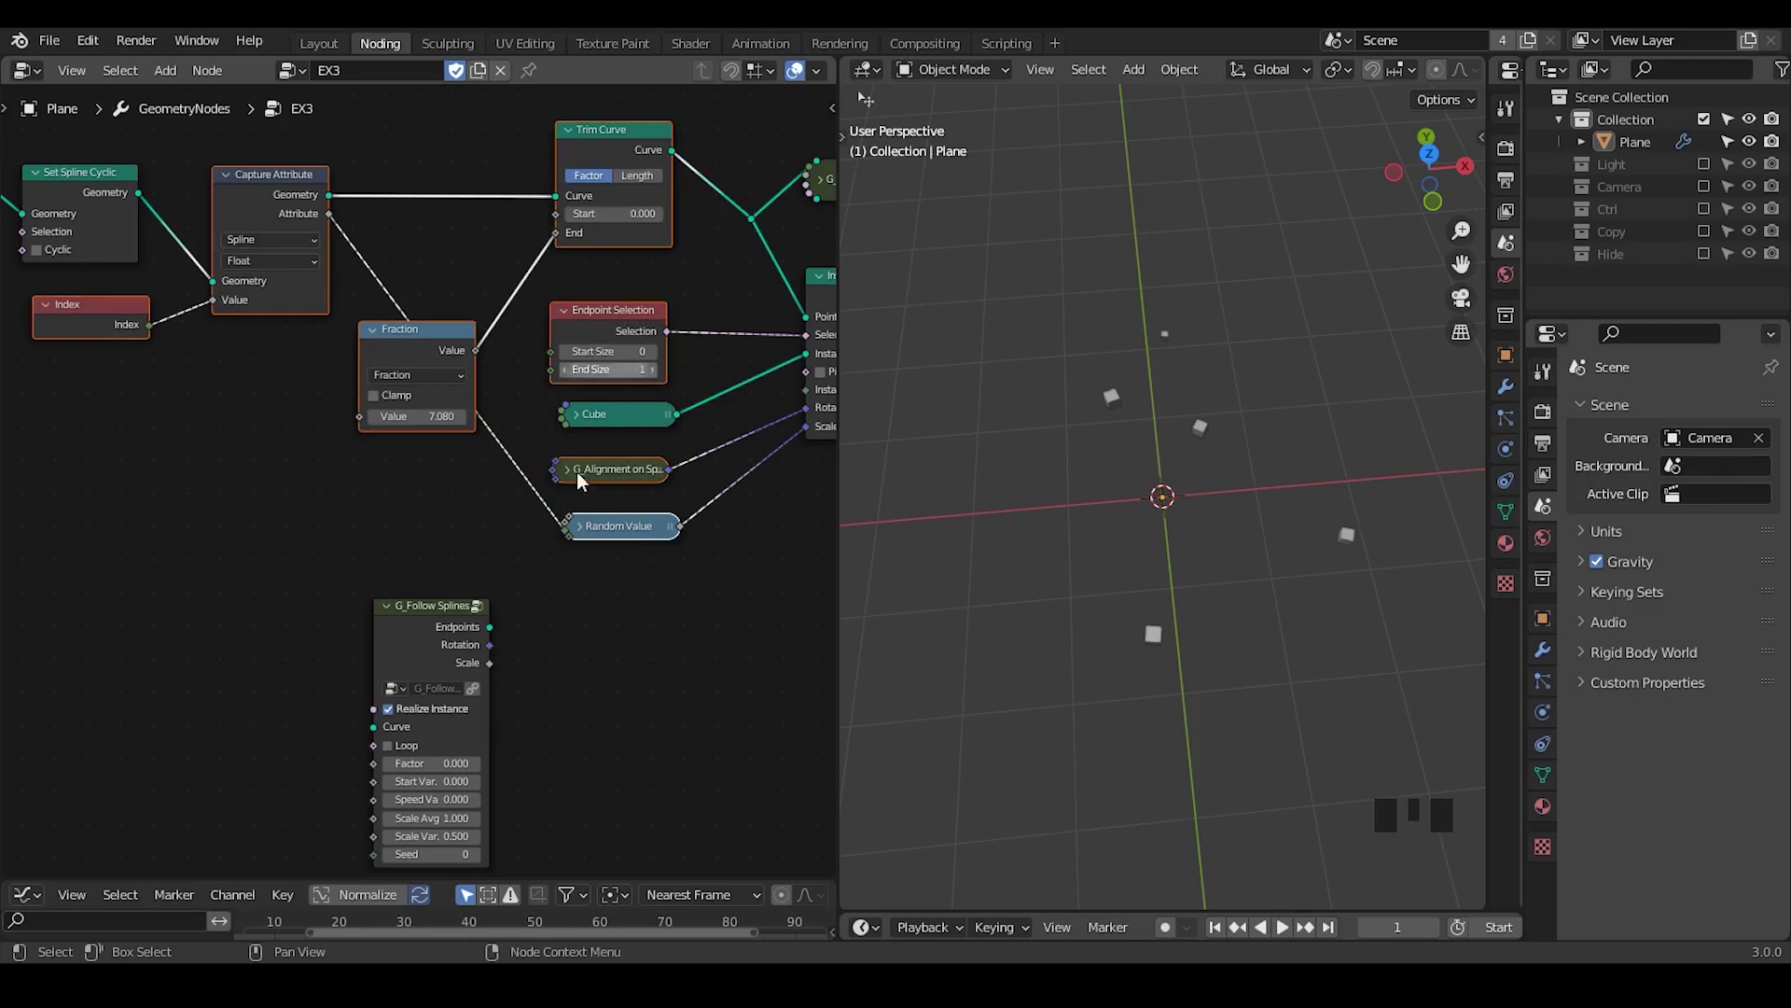
{"action": "key", "text": "ctrl+x"}
- Insert G_Follow Splines into the link after Set Spline Cyclic and place the Cube node near Instance on Points
{"action": "left_click_drag", "start_coordinate": [421, 624], "coordinate": [423, 157]}
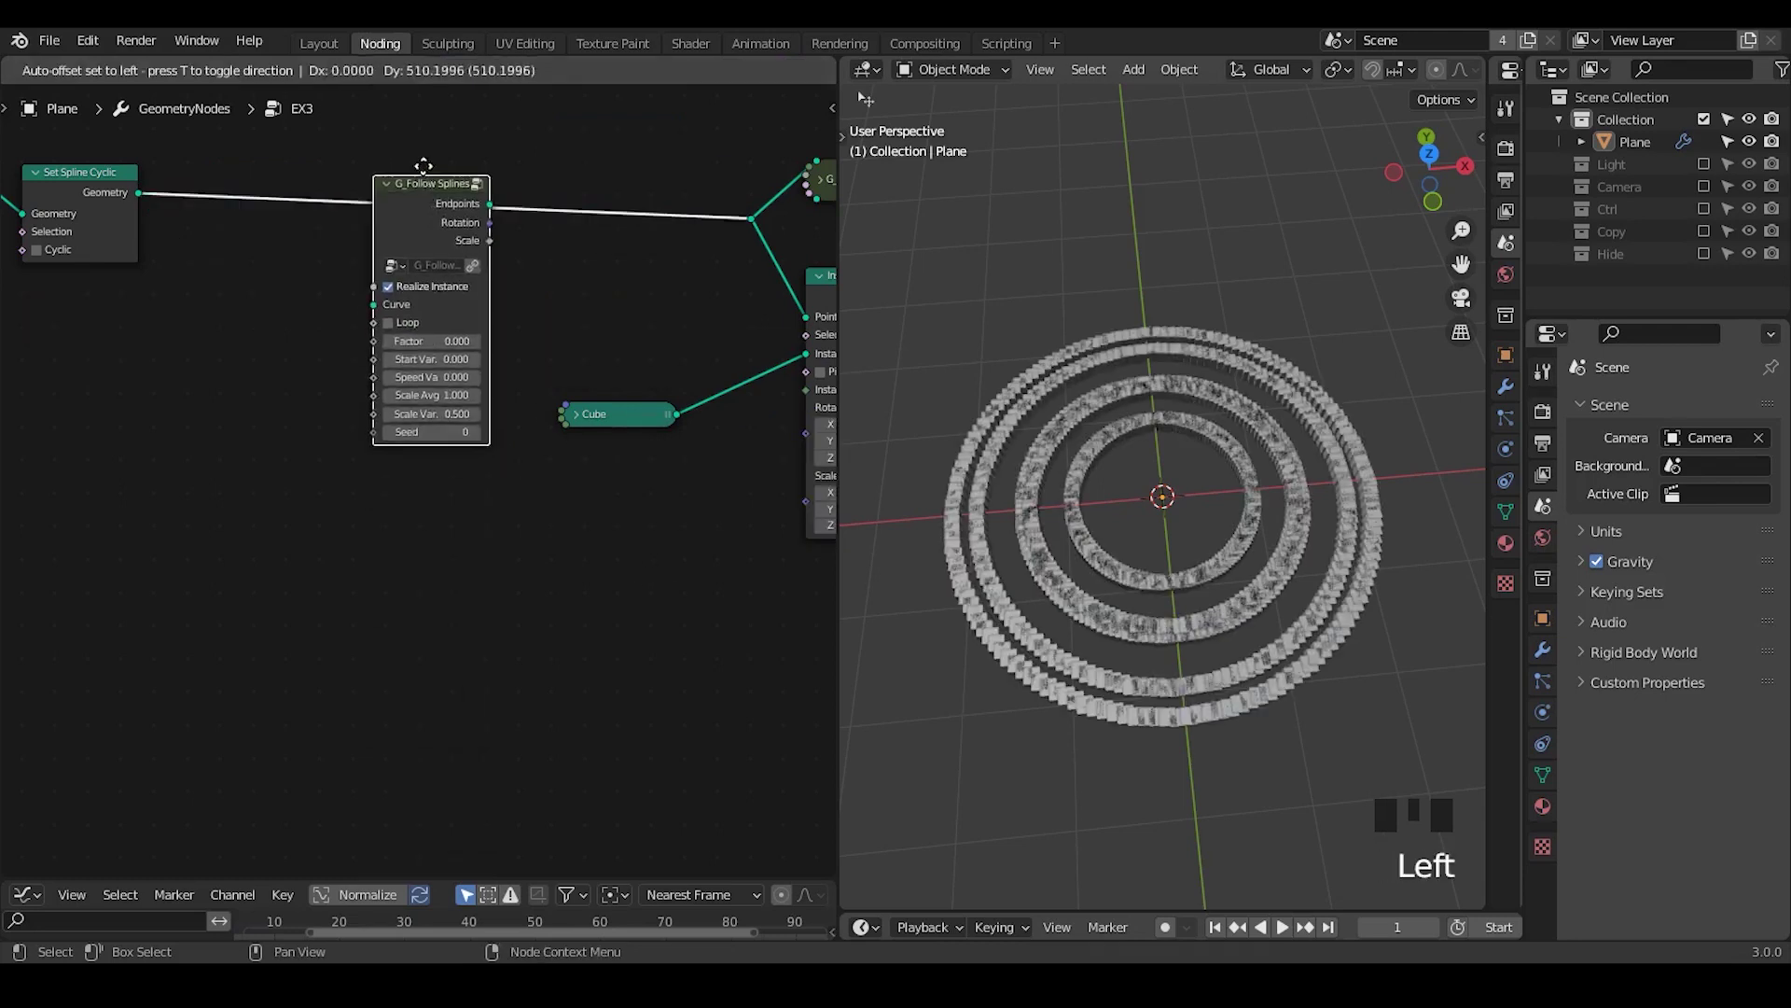
{"action": "middle_click_drag", "start_coordinate": [521, 455], "coordinate": [407, 468]}
{"action": "left_click_drag", "start_coordinate": [460, 178], "coordinate": [1368, 767]}
{"action": "middle_click_drag", "start_coordinate": [643, 550], "coordinate": [473, 544]}
{"action": "key", "text": "g"}
{"action": "left_click", "coordinate": [400, 535]}
{"action": "left_click", "coordinate": [476, 545]}
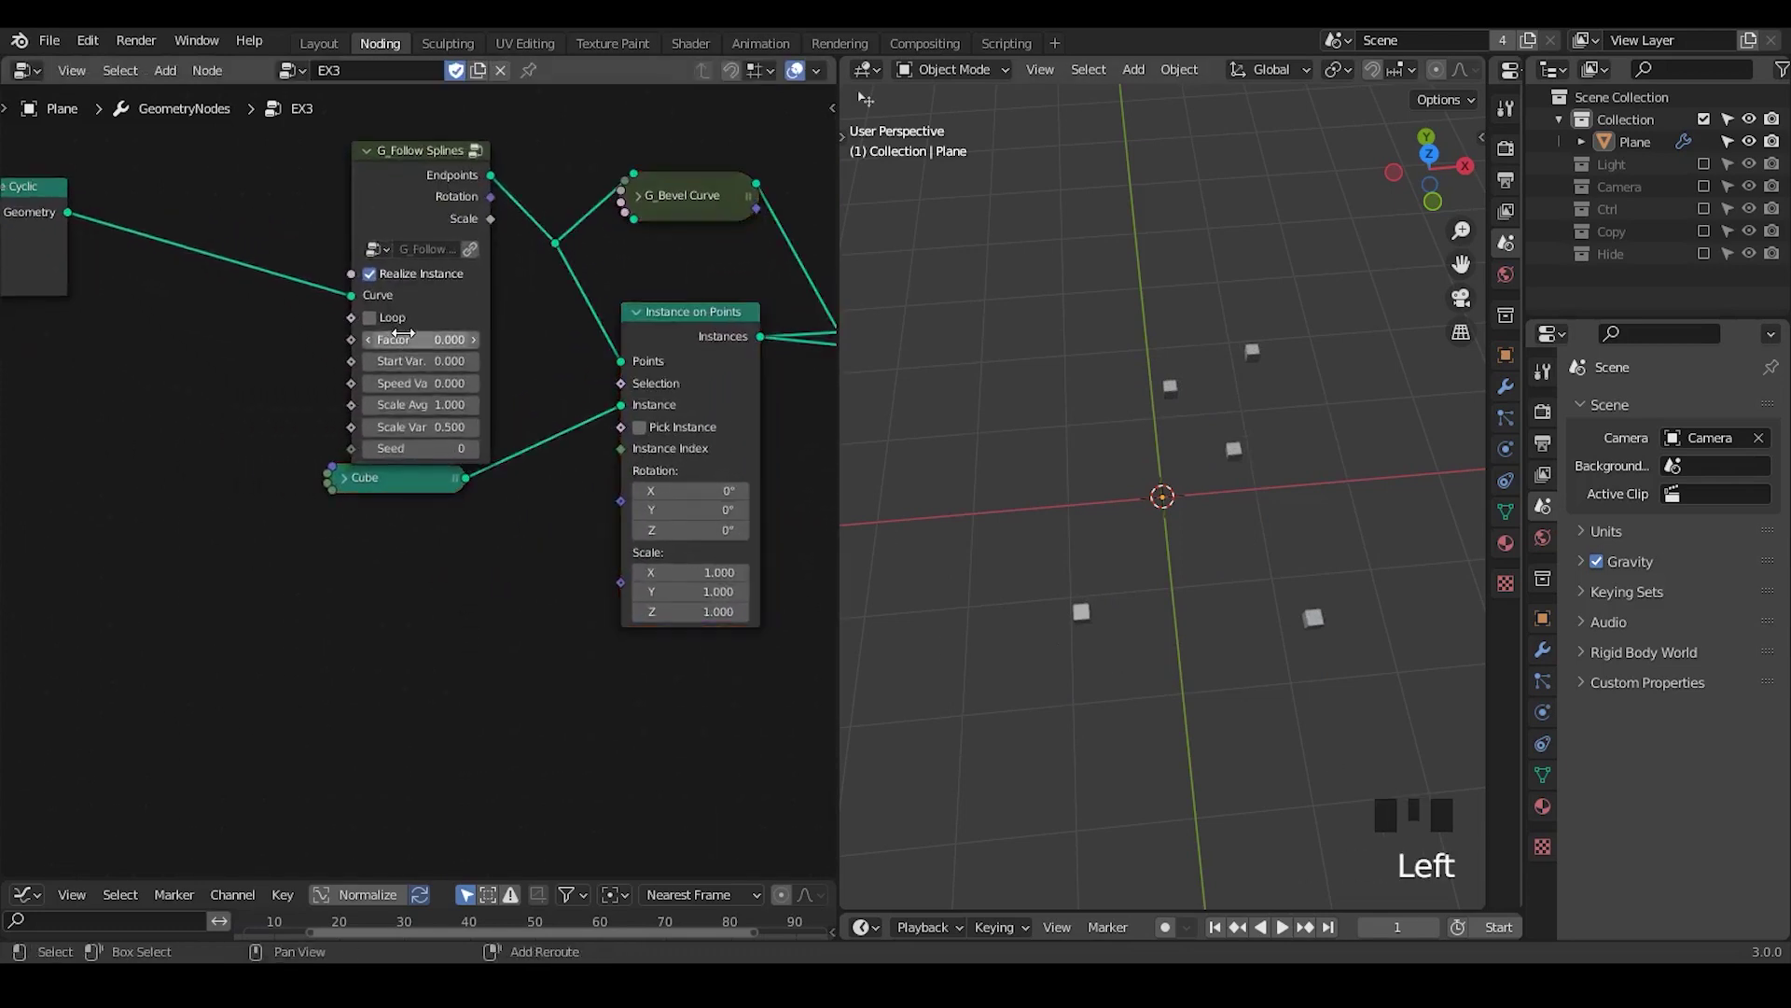
- Enable Loop on G_Follow Splines and test the cubes' travel by raising its Factor to 2.440
{"action": "left_click_drag", "start_coordinate": [420, 339], "coordinate": [597, 339], "text": "shift"}
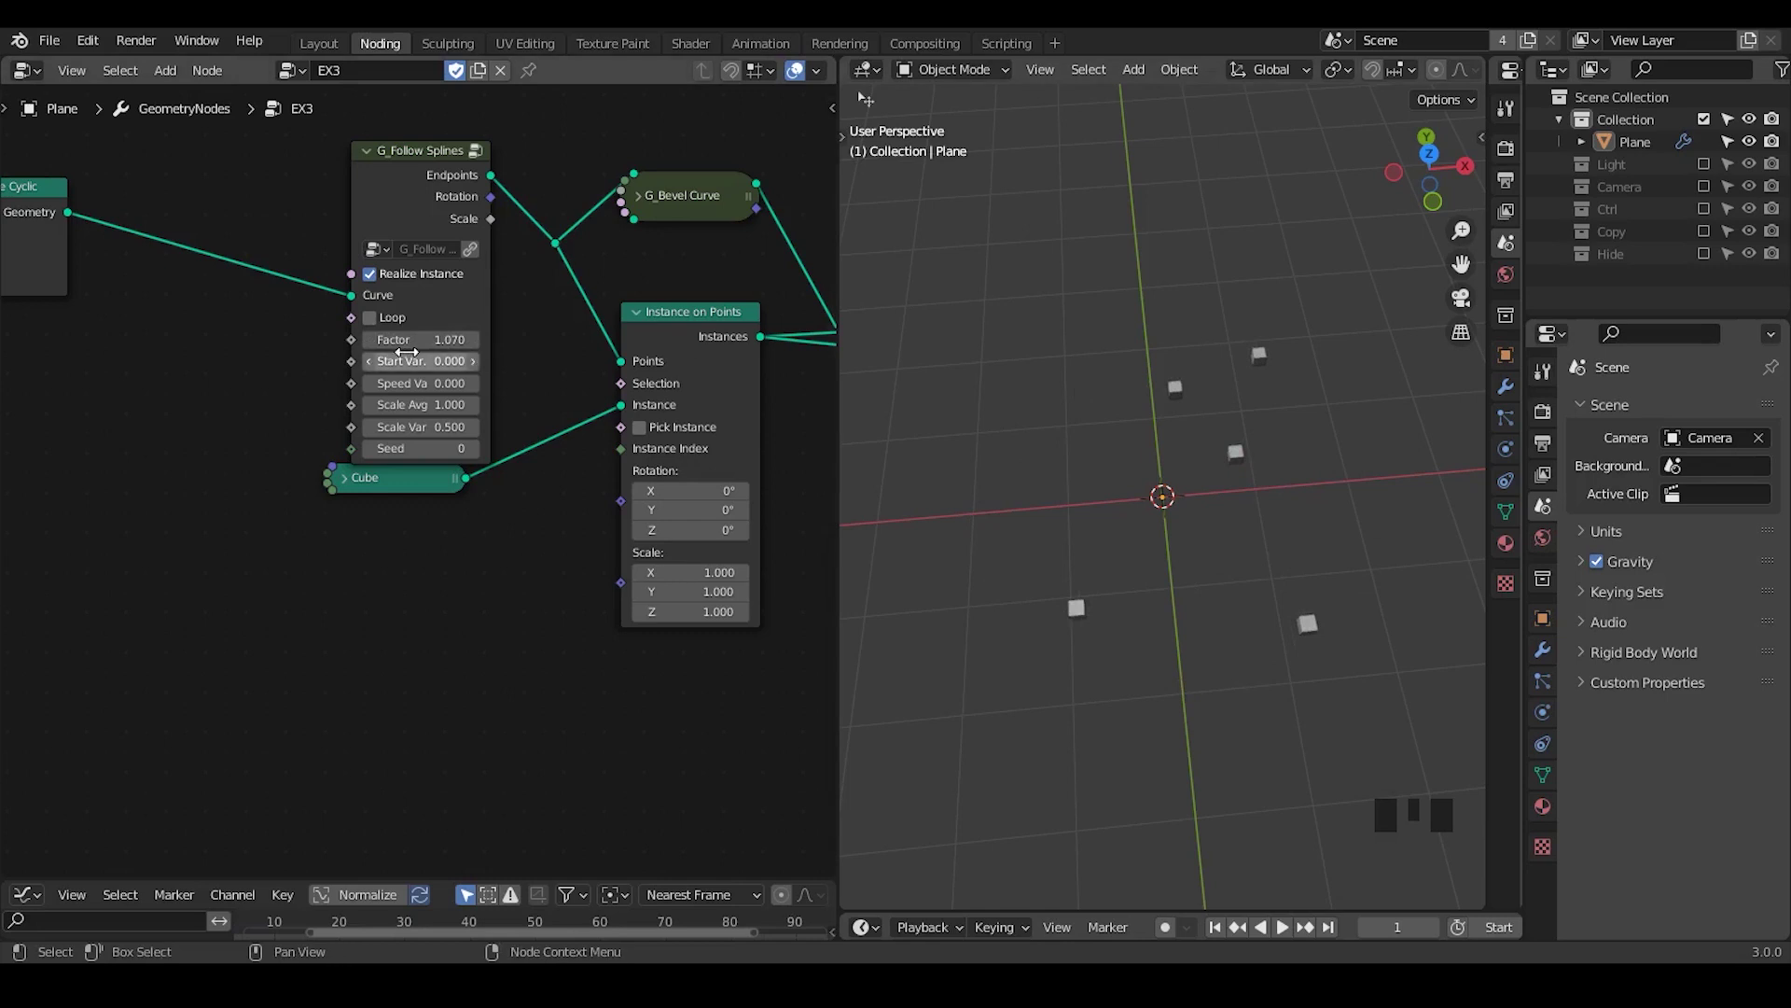
{"action": "left_click", "coordinate": [369, 317]}
{"action": "left_click", "coordinate": [396, 338]}
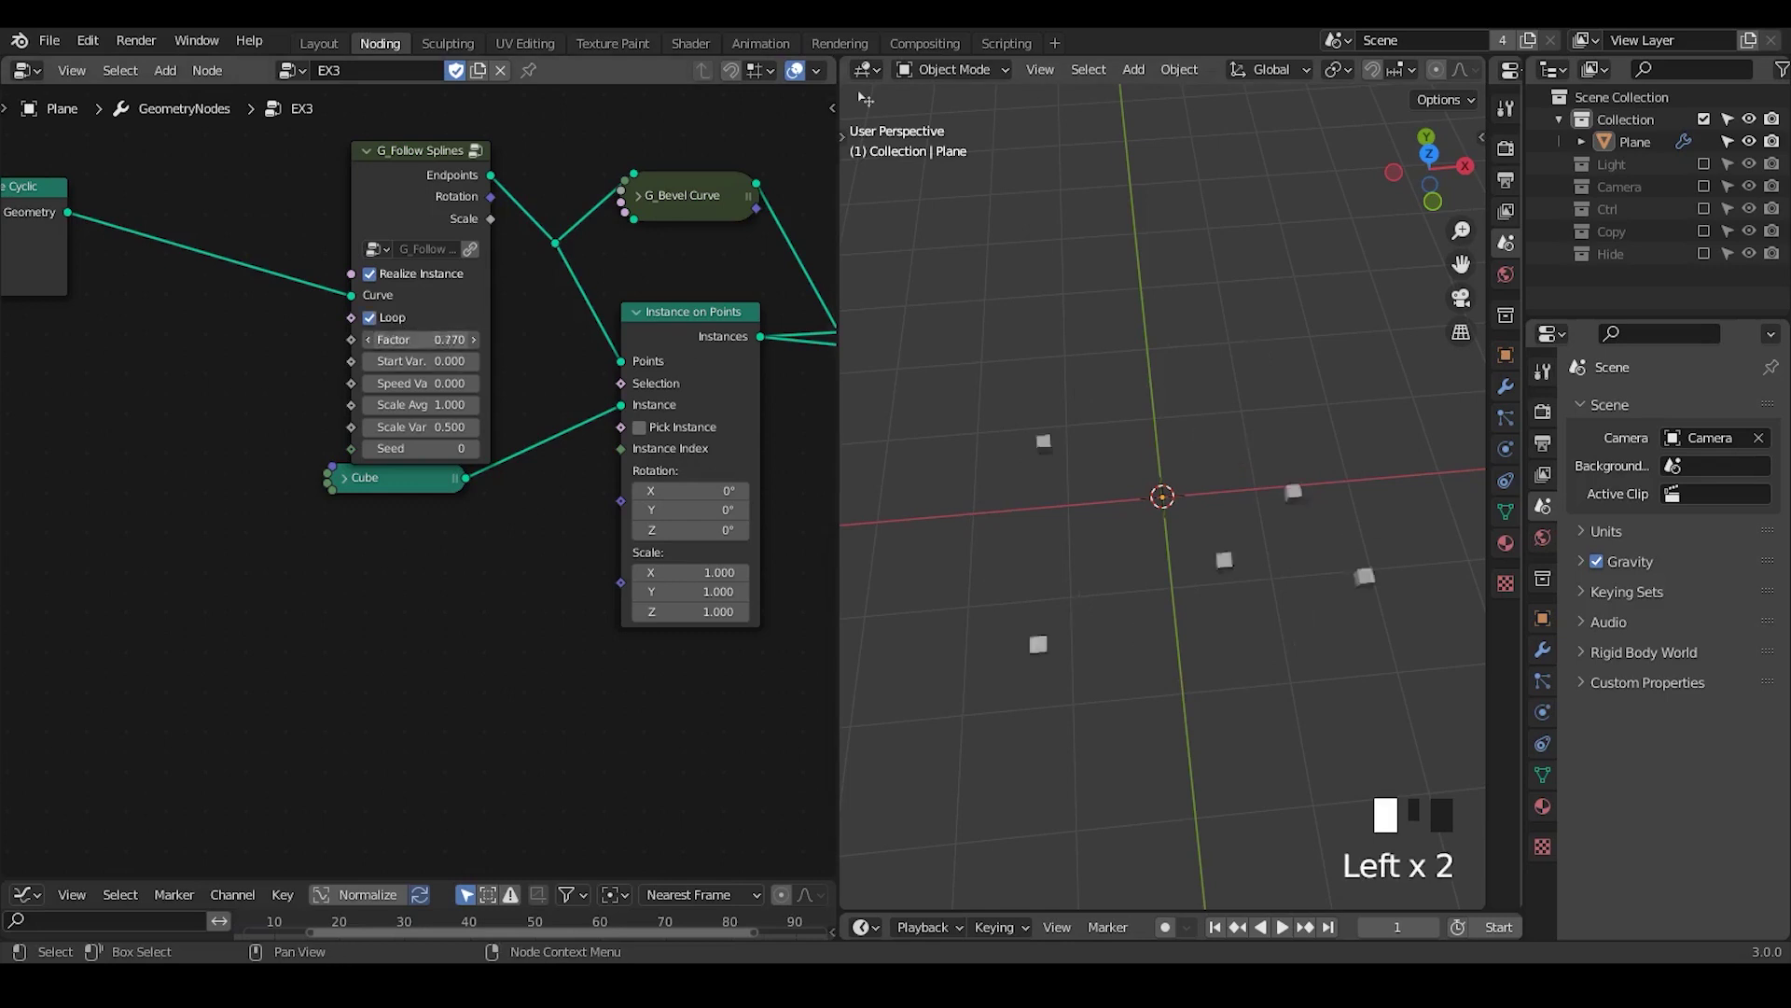
{"action": "left_click_drag", "start_coordinate": [422, 339], "coordinate": [528, 339]}
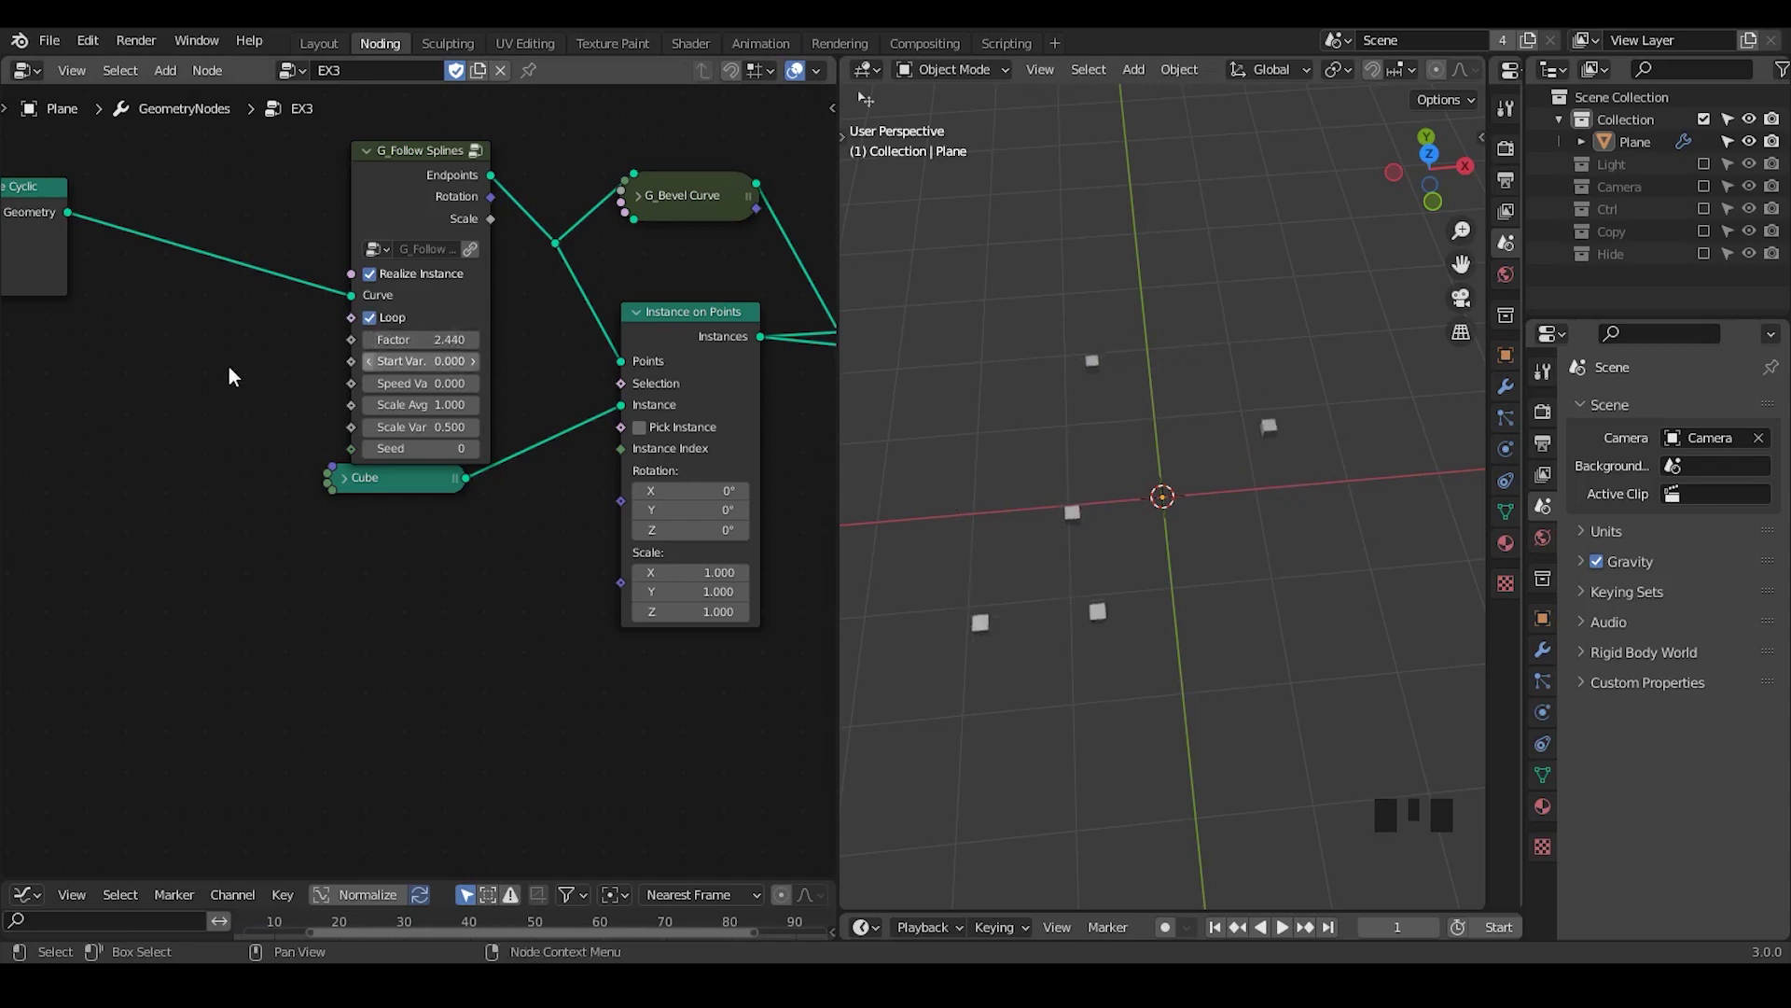
- Add a Value node, link it to G_Follow Splines' Factor and raise its value to 3.250
{"action": "key", "text": "ctrl+a"}
{"action": "type", "text": "valu"}
{"action": "key", "text": "Return"}
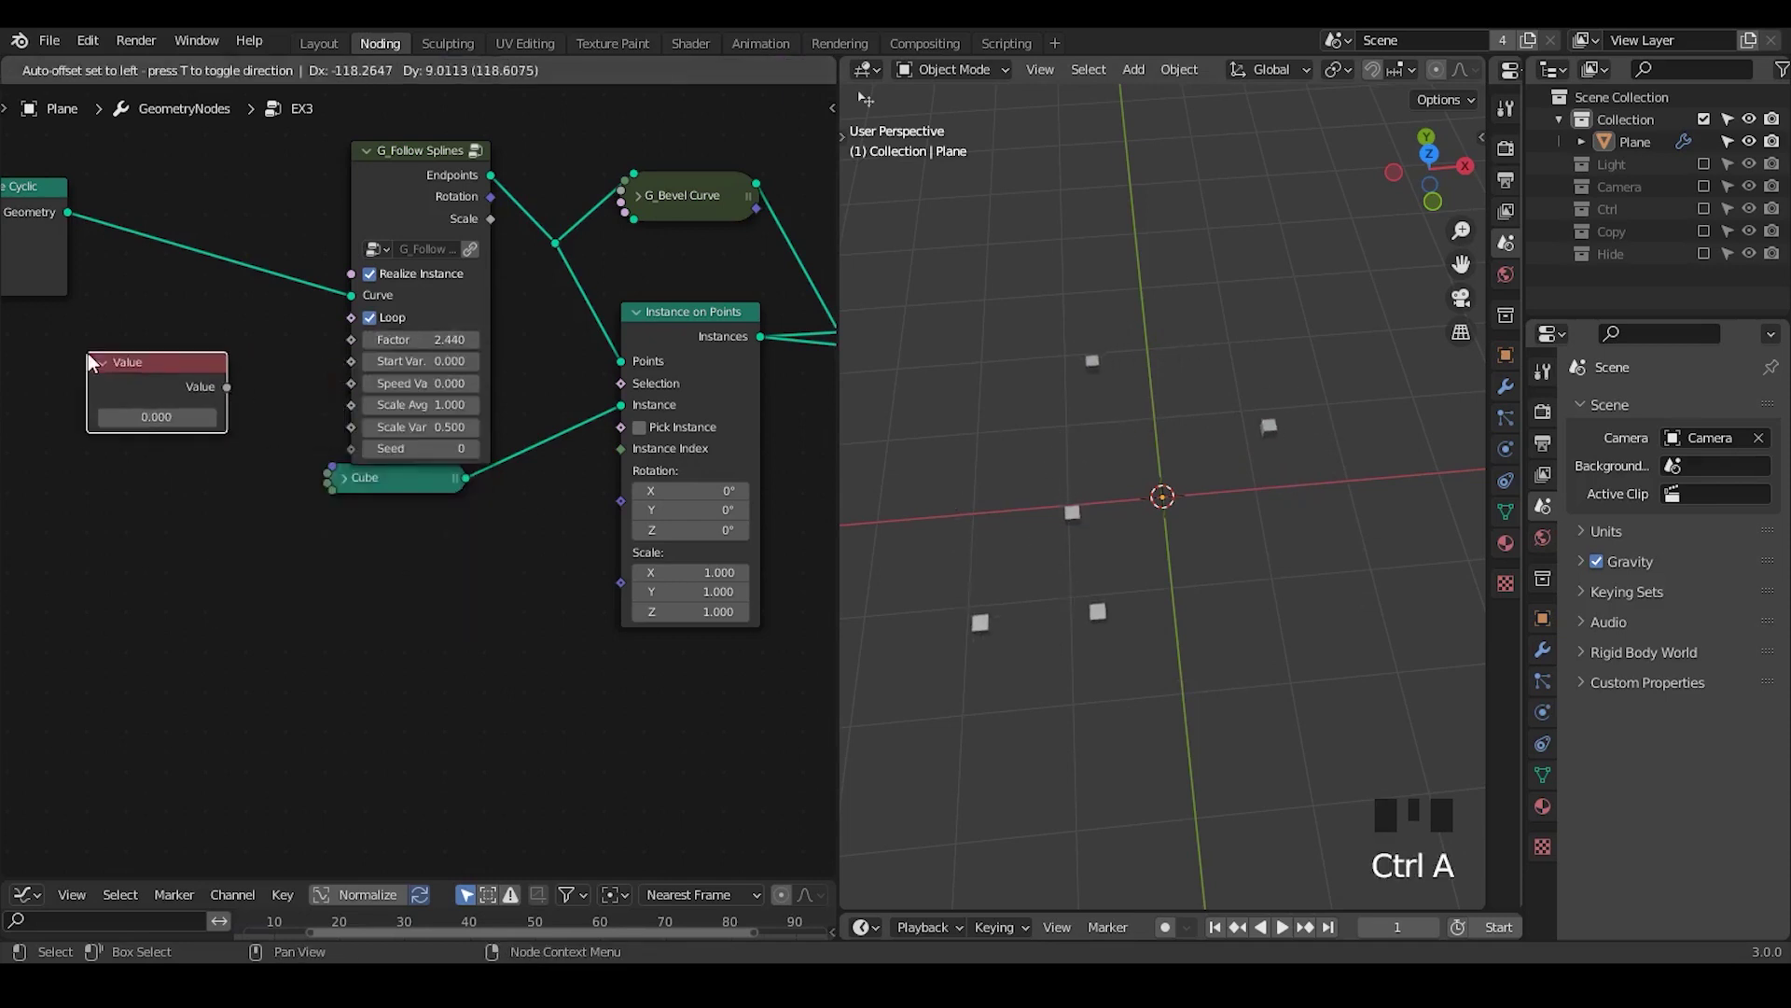
{"action": "left_click", "coordinate": [88, 352]}
{"action": "left_click_drag", "start_coordinate": [227, 386], "coordinate": [345, 342]}
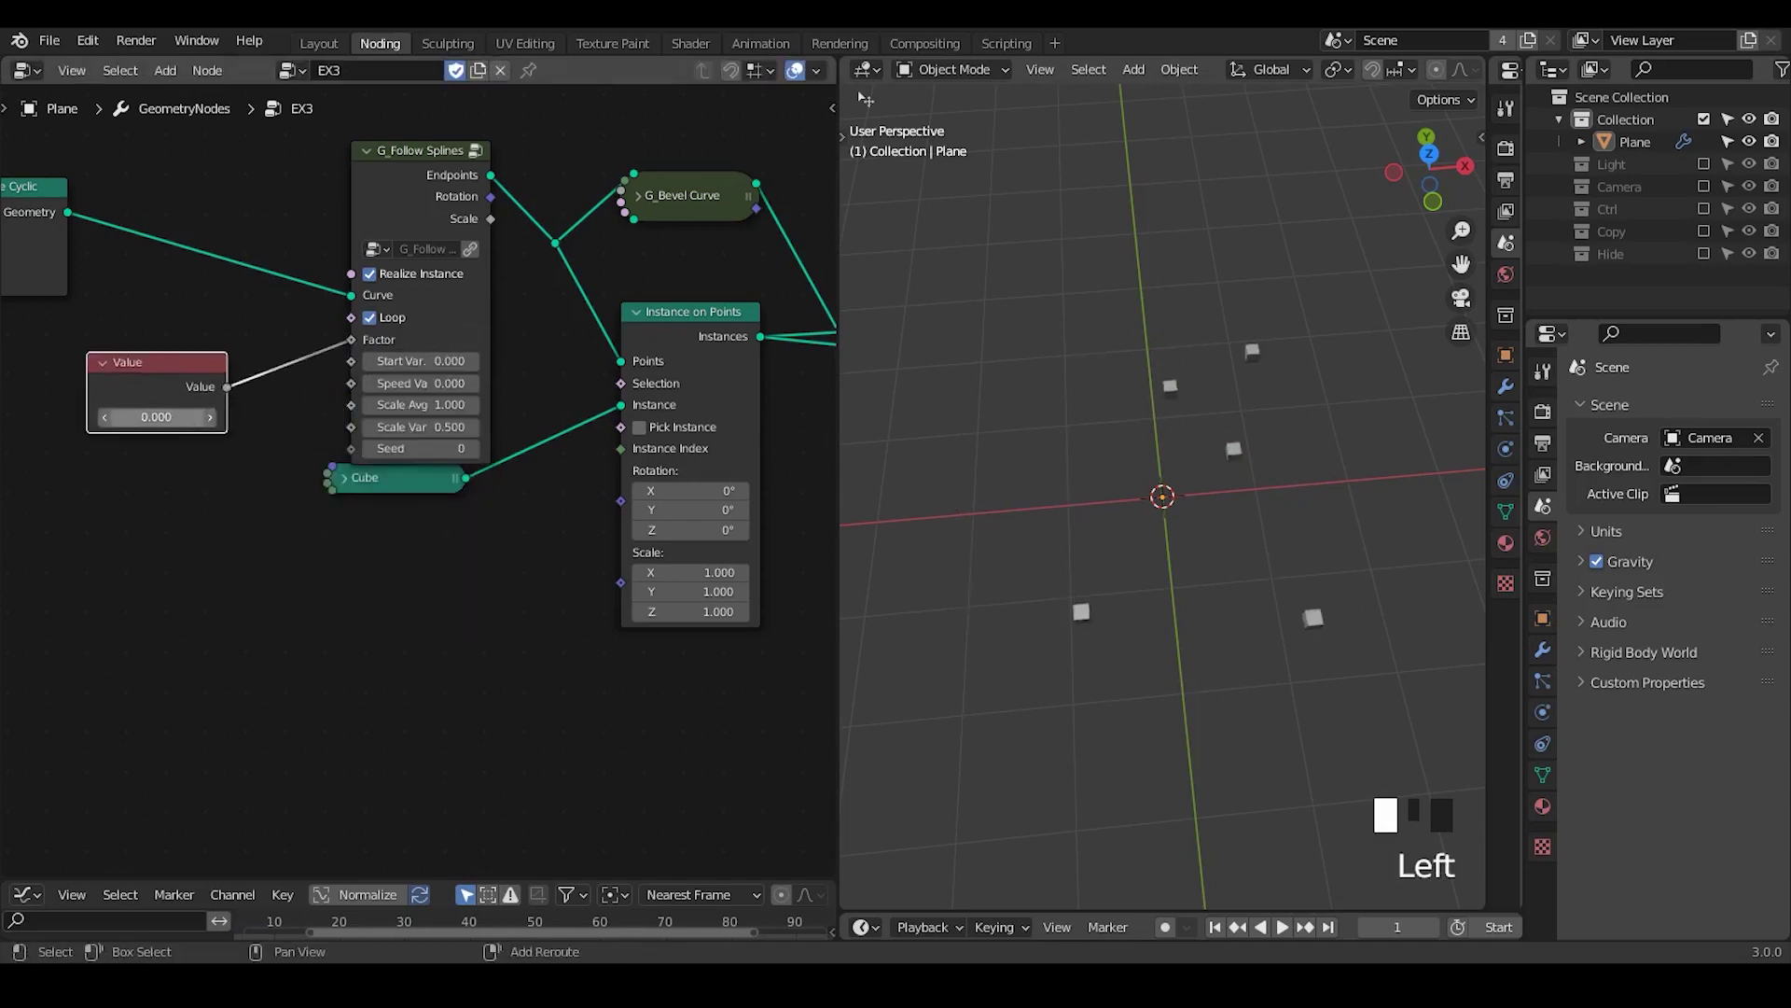
{"action": "left_click_drag", "start_coordinate": [177, 416], "coordinate": [245, 416], "text": "shift"}
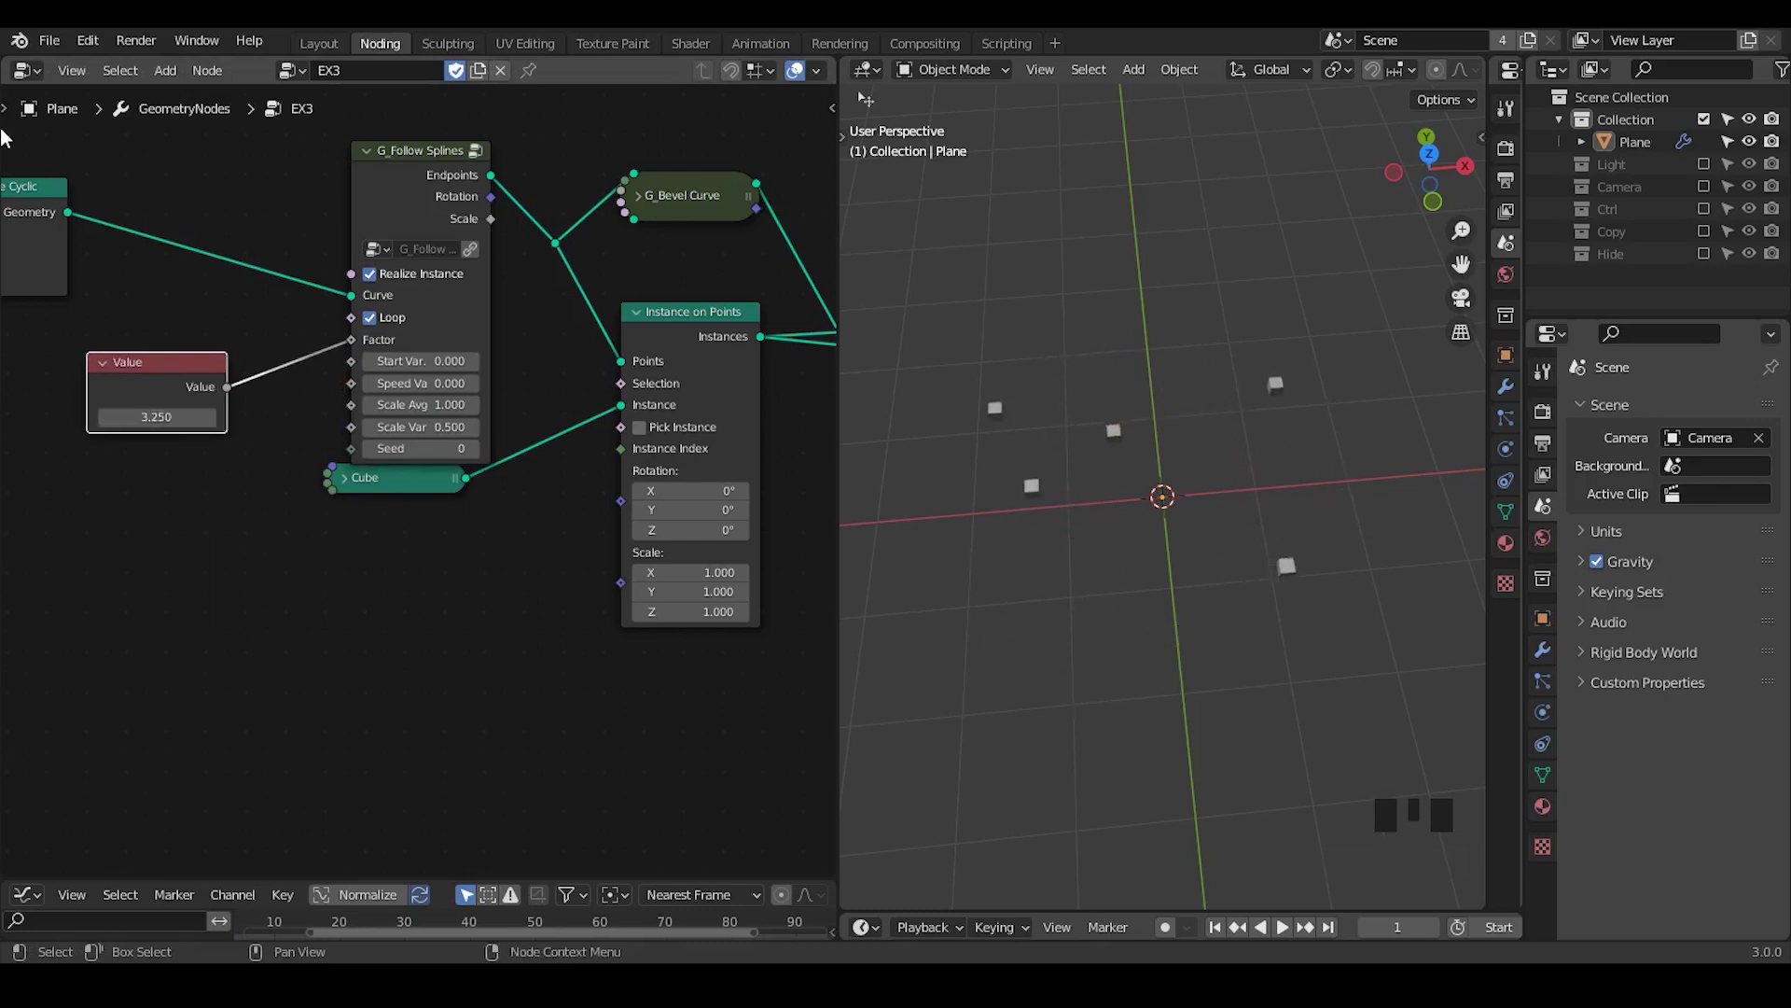
- Link Set Spline Cyclic's Geometry directly to G_Bevel Curve and preview the combined circles and cubes from Join Geometry
{"action": "left_click_drag", "start_coordinate": [69, 213], "coordinate": [634, 177]}
{"action": "left_click_drag", "start_coordinate": [438, 184], "coordinate": [425, 224]}
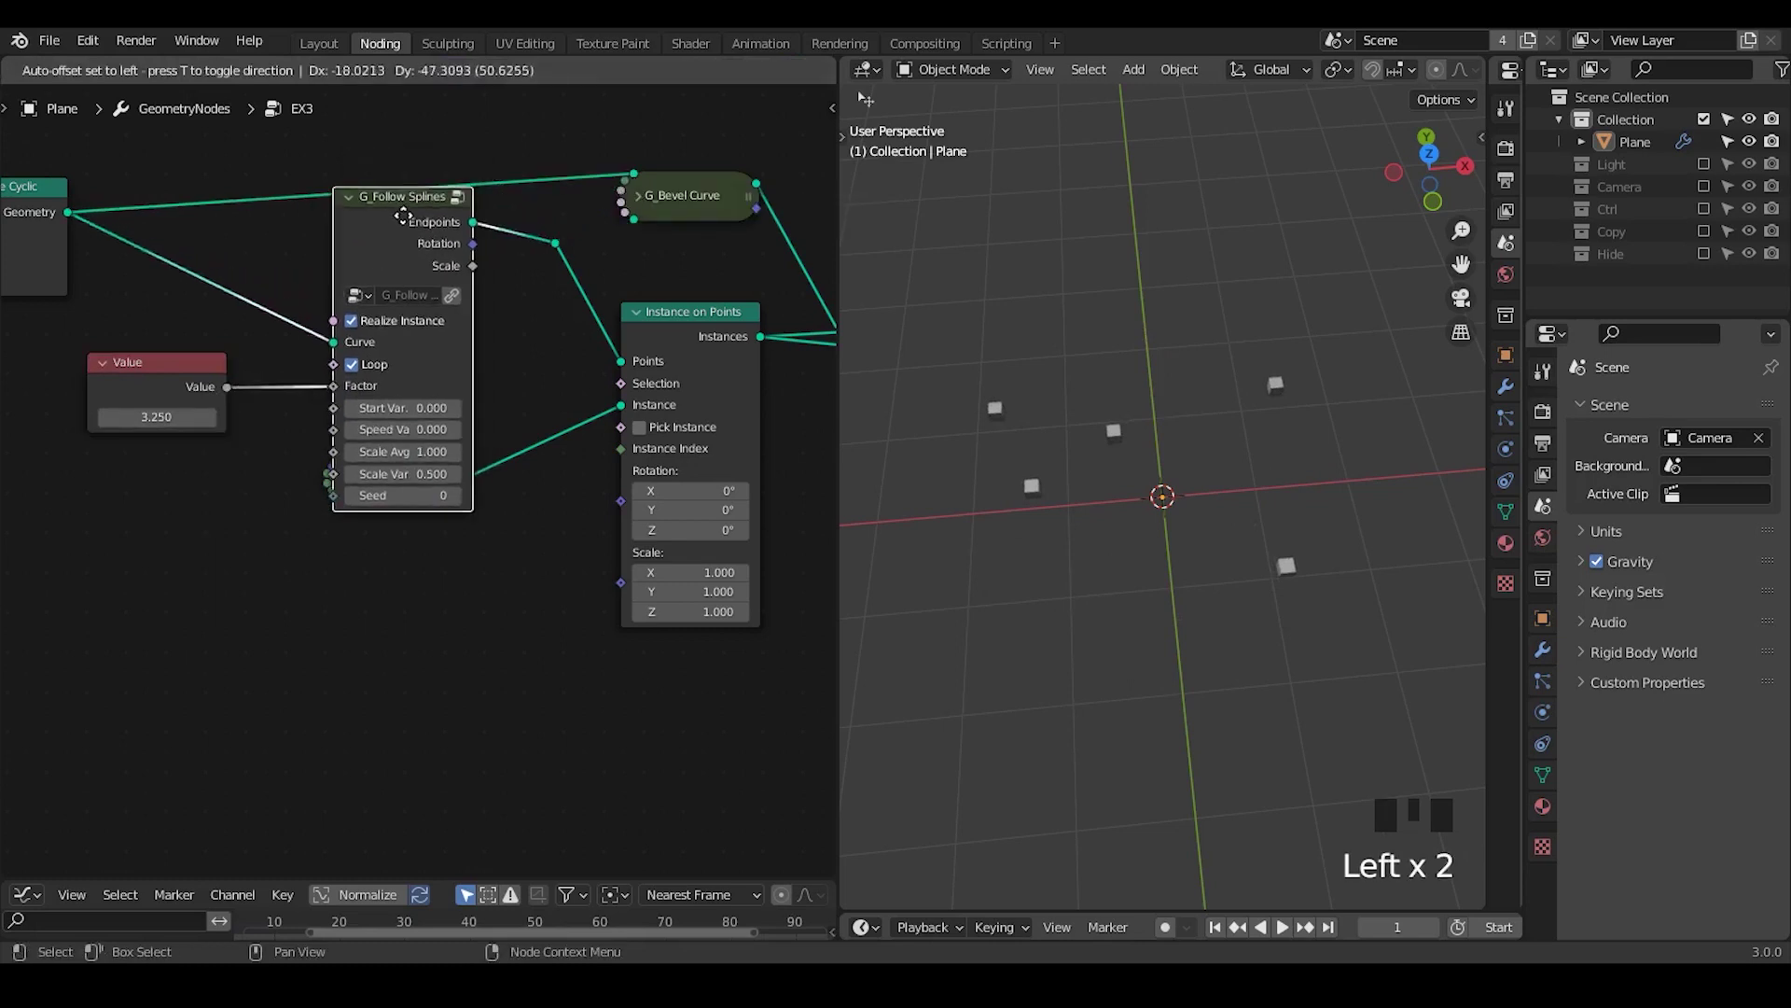
{"action": "mouse_move", "coordinate": [279, 327]}
{"action": "middle_mouse_down", "text": "ctrl"}
{"action": "mouse_move", "coordinate": [238, 332]}
{"action": "mouse_move", "coordinate": [308, 326]}
{"action": "middle_mouse_up", "text": "ctrl"}
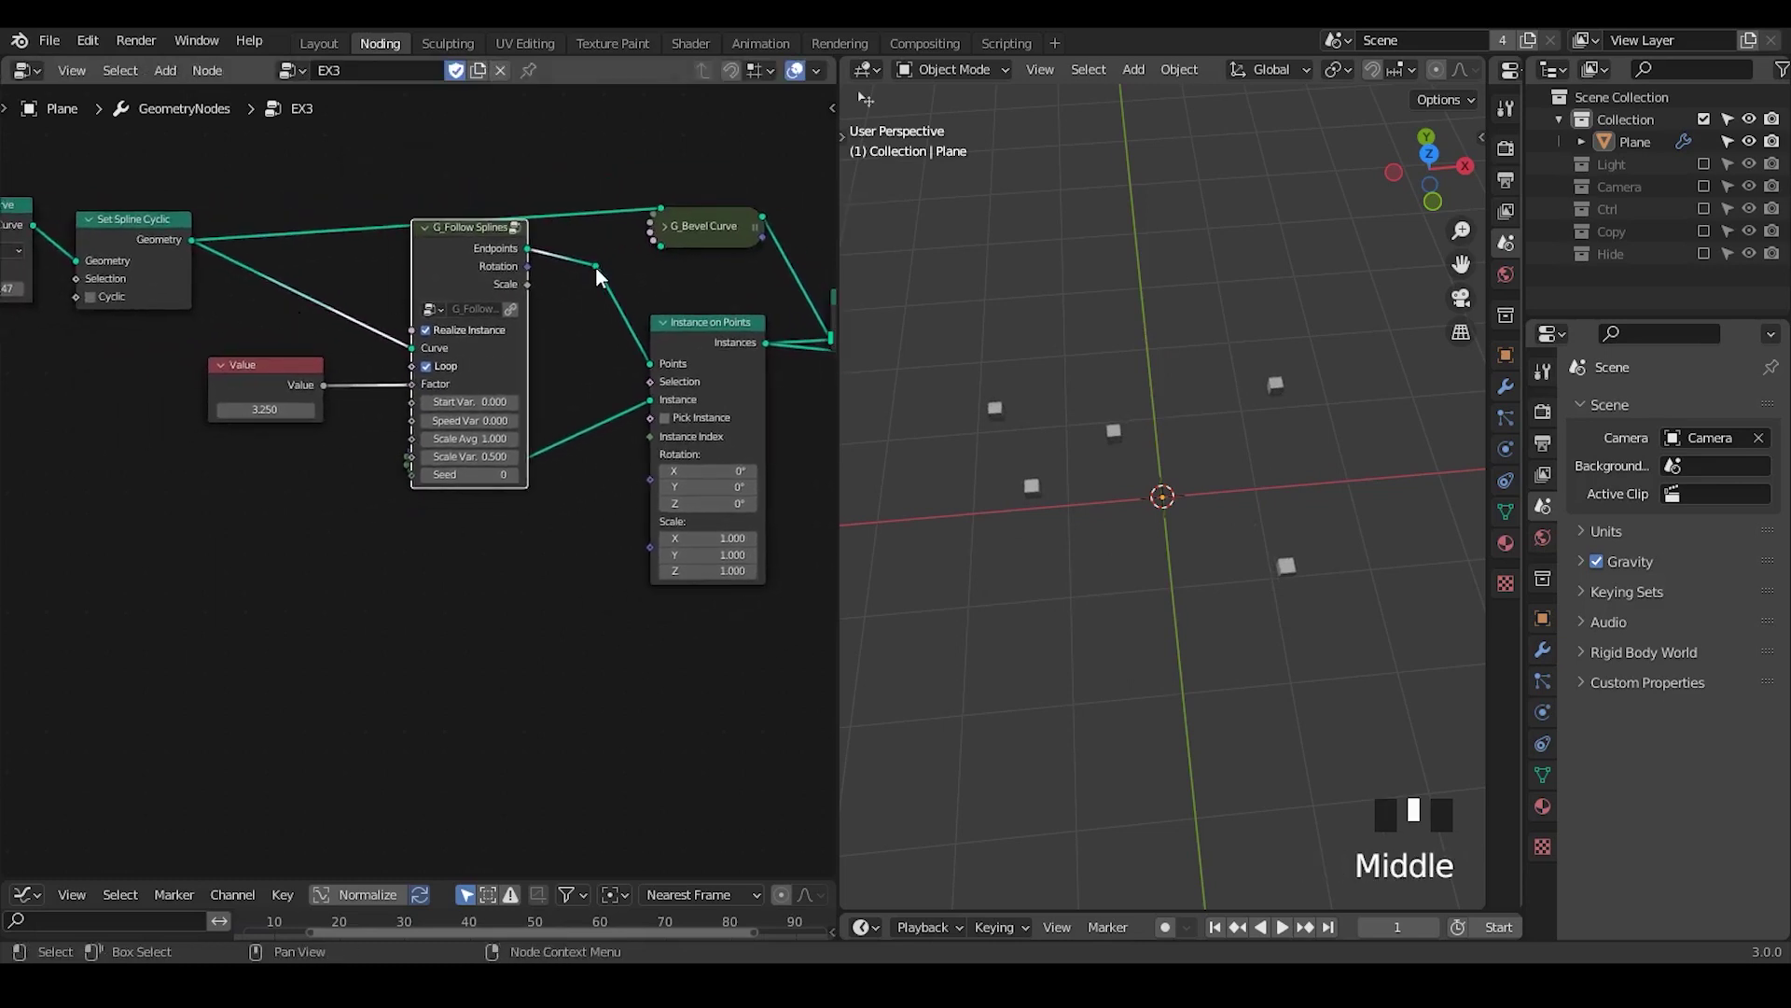
{"action": "middle_click_drag", "start_coordinate": [597, 275], "coordinate": [457, 277]}
{"action": "left_click", "coordinate": [746, 306], "text": "alt+shift"}
{"action": "middle_click_drag", "start_coordinate": [289, 392], "coordinate": [380, 369]}
- Raise the Value node to 6.110 and link G_Follow Splines' Rotation to the Rotation of Instance on Points
{"action": "left_click", "coordinate": [214, 386]}
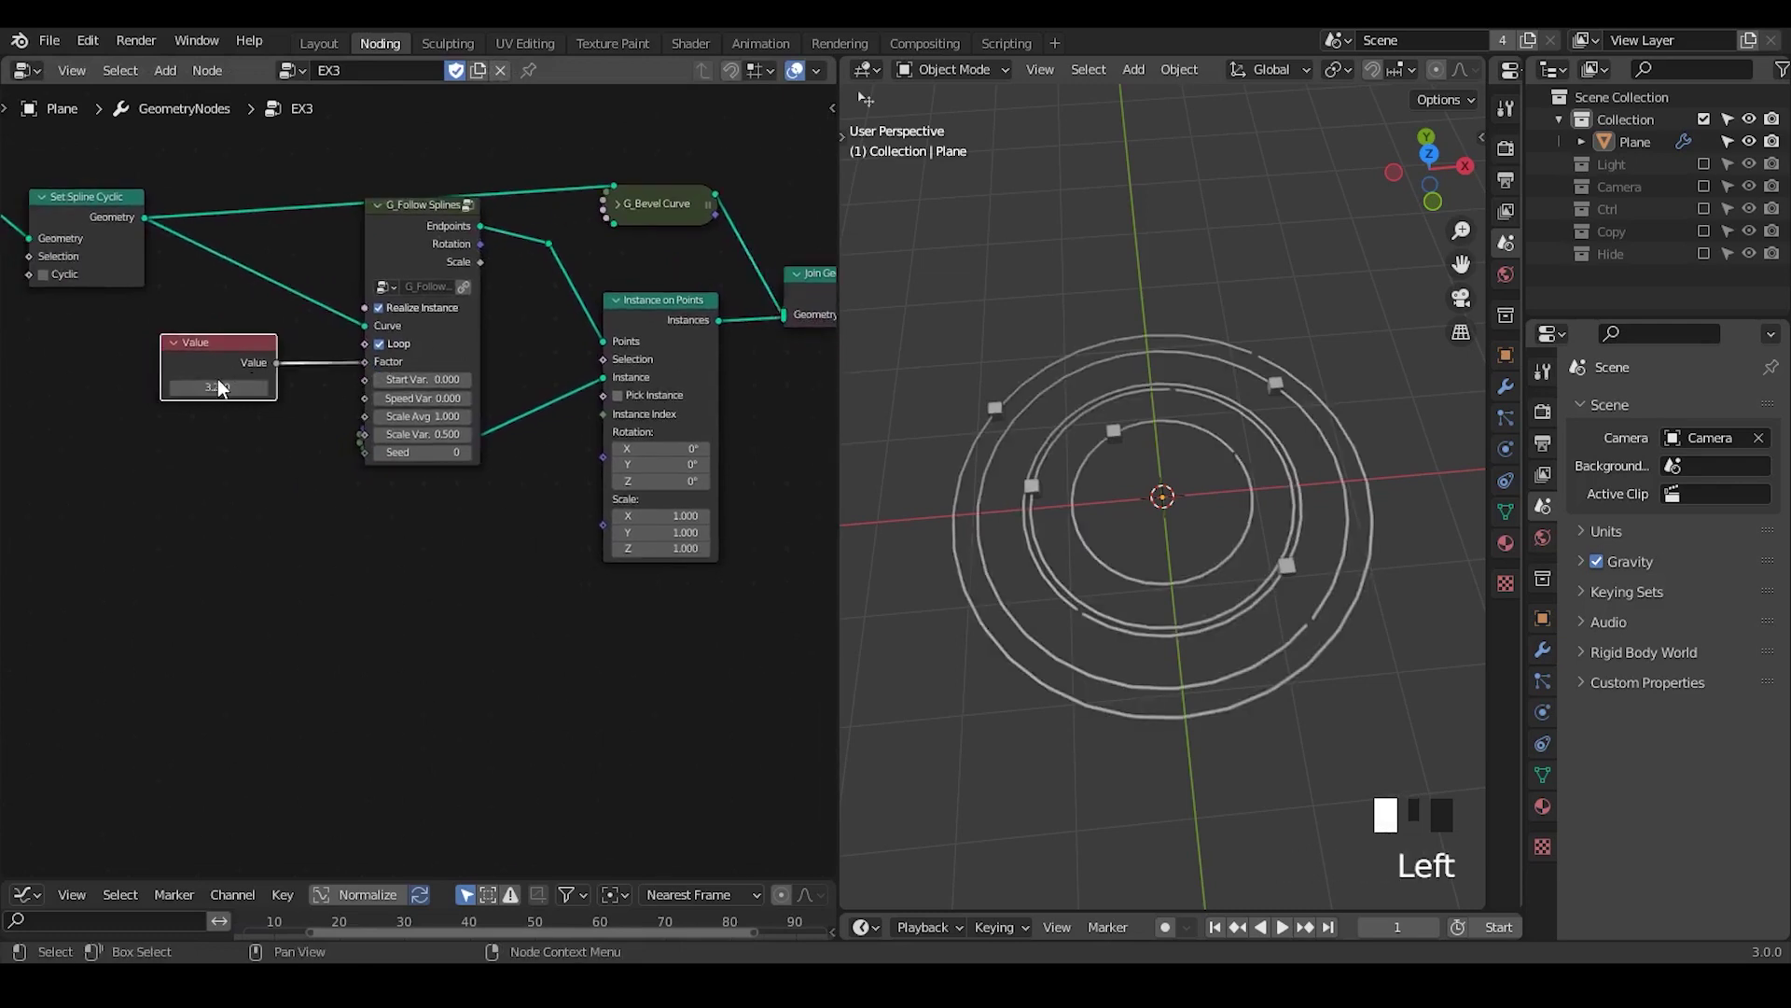
{"action": "left_click_drag", "start_coordinate": [214, 386], "coordinate": [600, 387]}
{"action": "middle_click_drag", "start_coordinate": [541, 478], "coordinate": [416, 260], "text": "ctrl"}
{"action": "left_click_drag", "start_coordinate": [414, 216], "coordinate": [565, 447]}
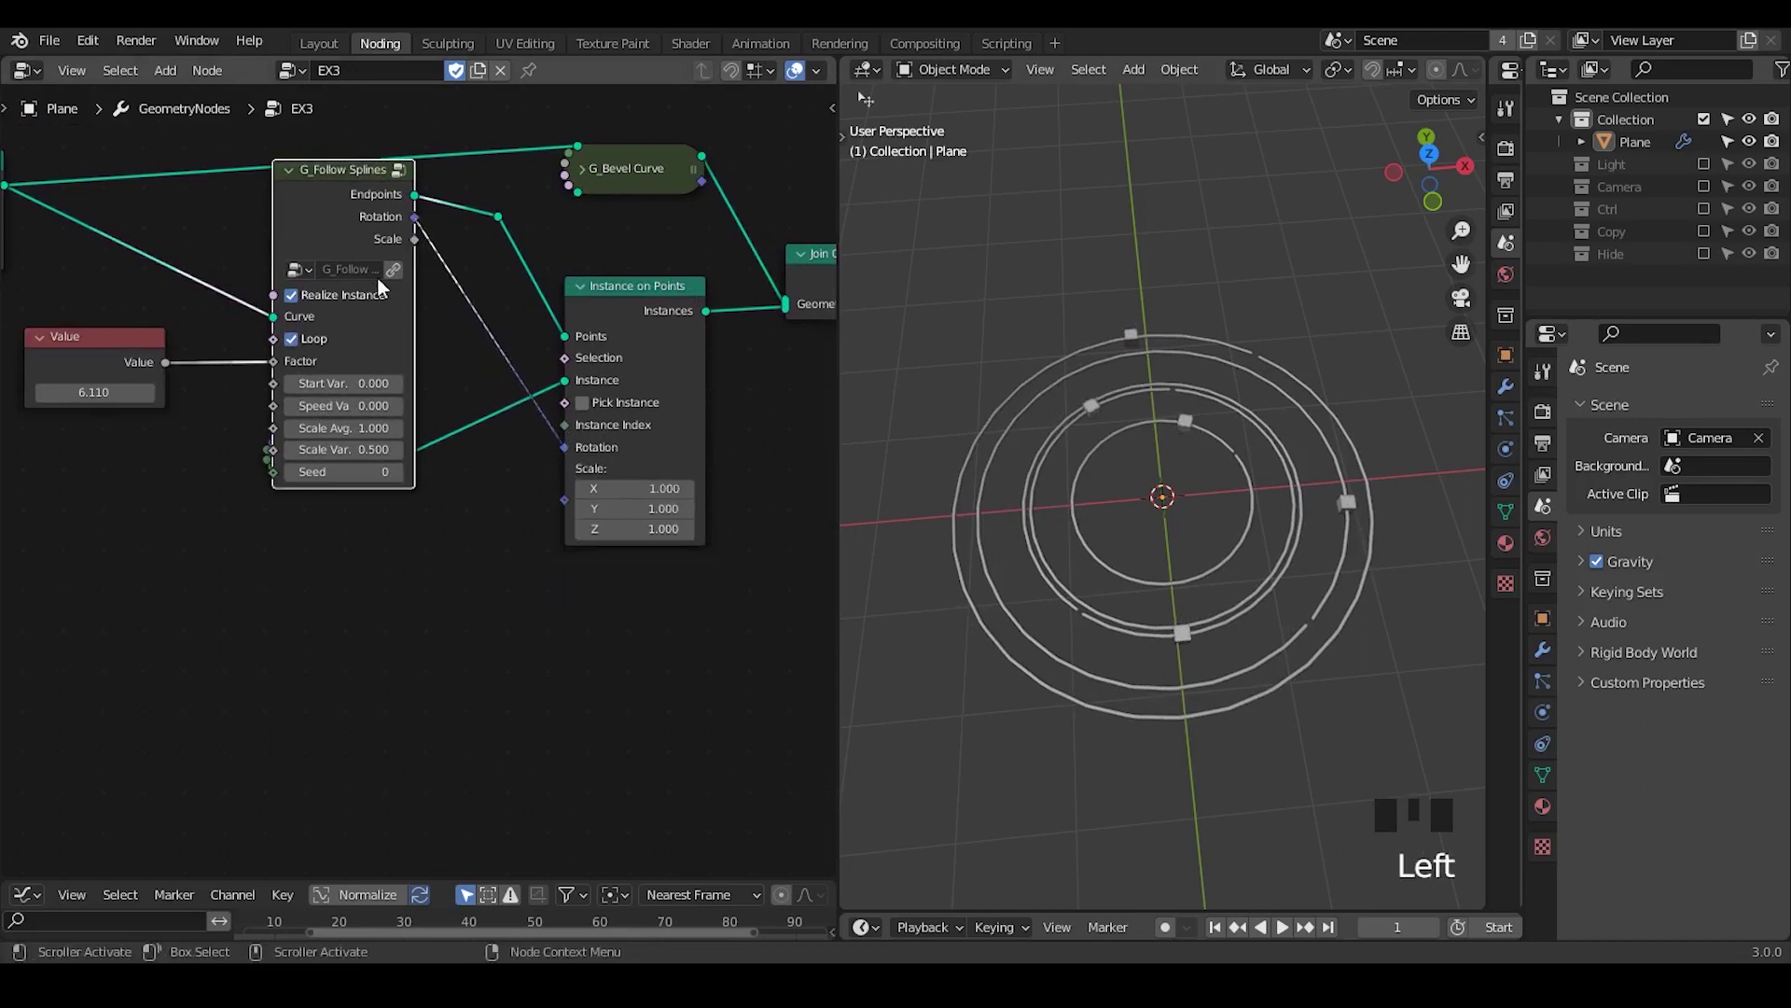
- Move the Cube node clear beneath G_Follow Splines and link the group's Scale output to Instance on Points' Scale
{"action": "left_click", "coordinate": [266, 474]}
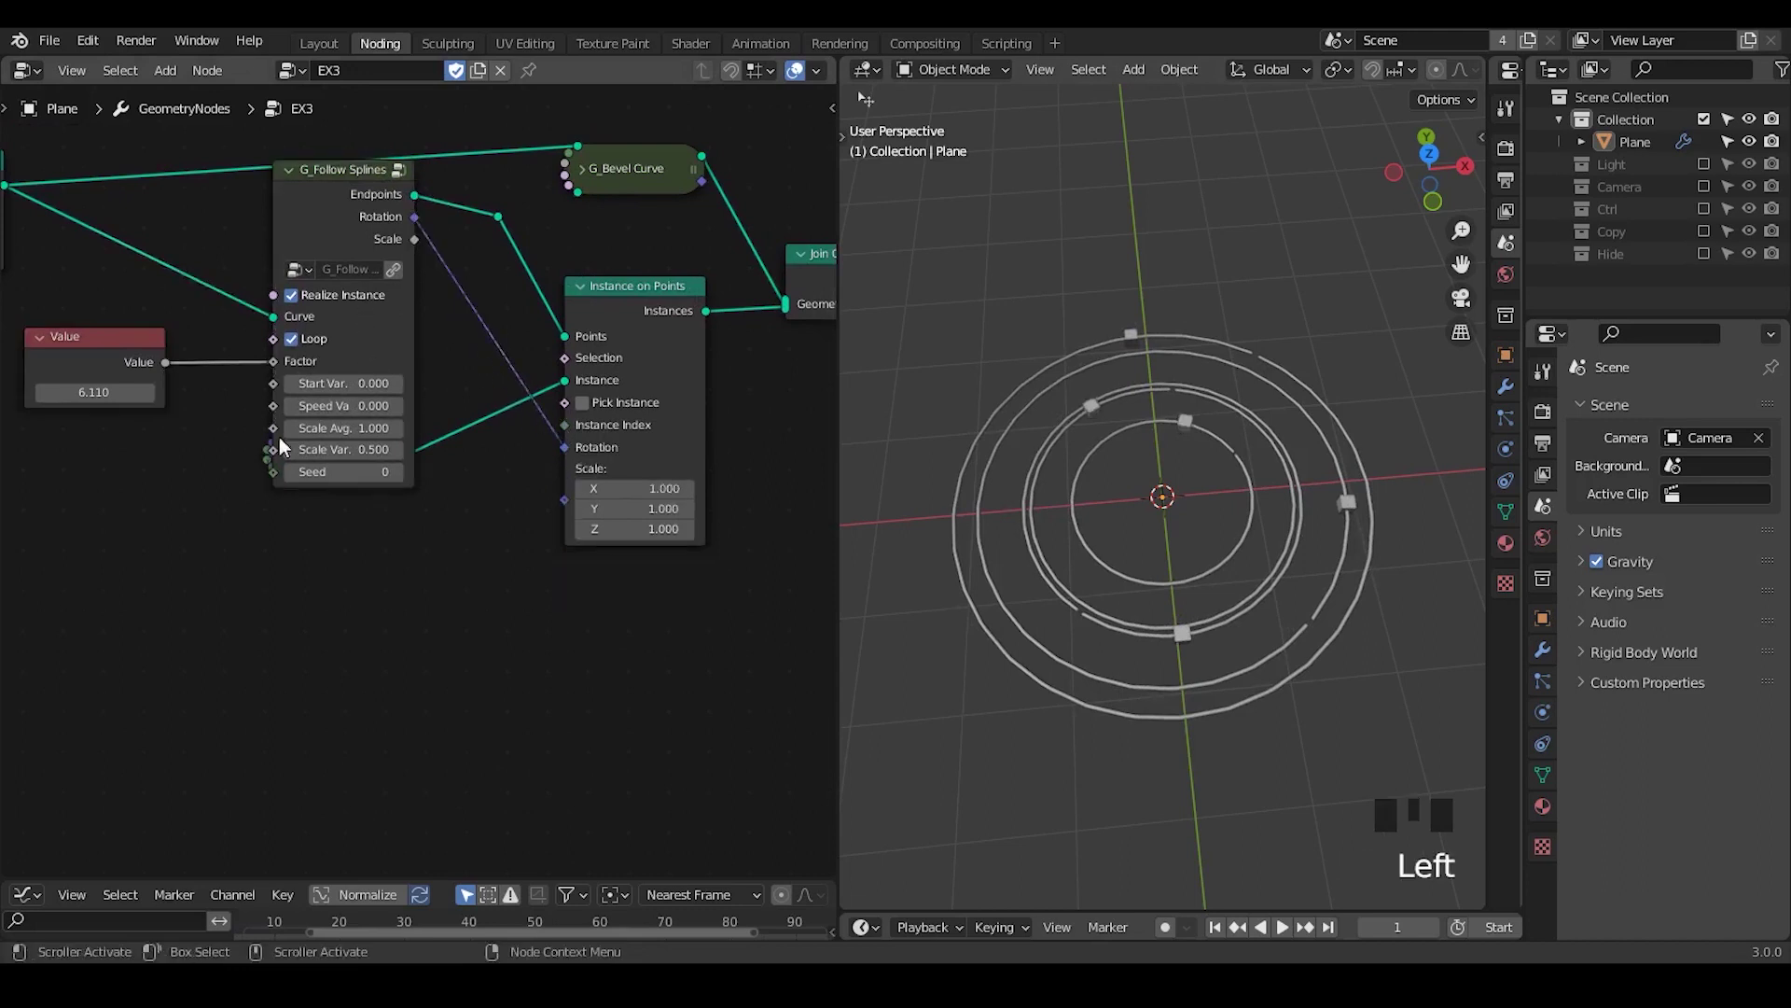
{"action": "left_click", "coordinate": [308, 184]}
{"action": "left_click", "coordinate": [289, 170]}
{"action": "left_click", "coordinate": [326, 450]}
{"action": "key", "text": "g"}
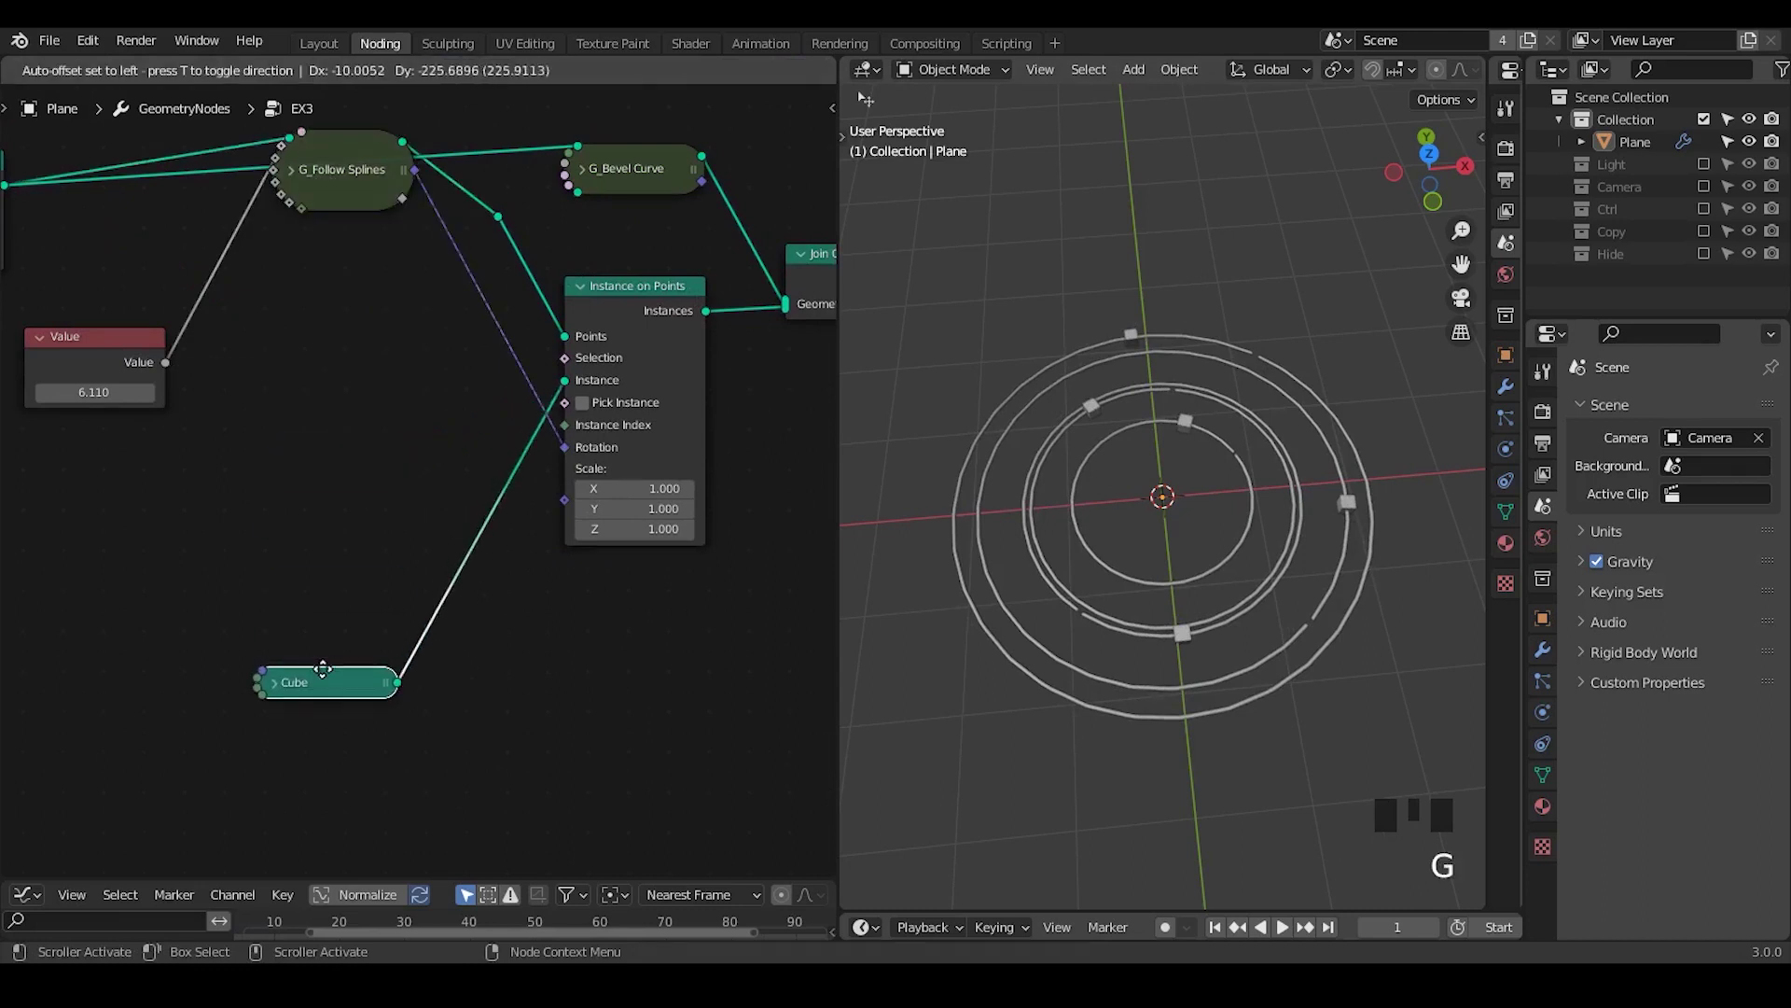
{"action": "left_click", "coordinate": [322, 669]}
{"action": "left_click", "coordinate": [293, 172]}
{"action": "left_click_drag", "start_coordinate": [414, 239], "coordinate": [565, 500]}
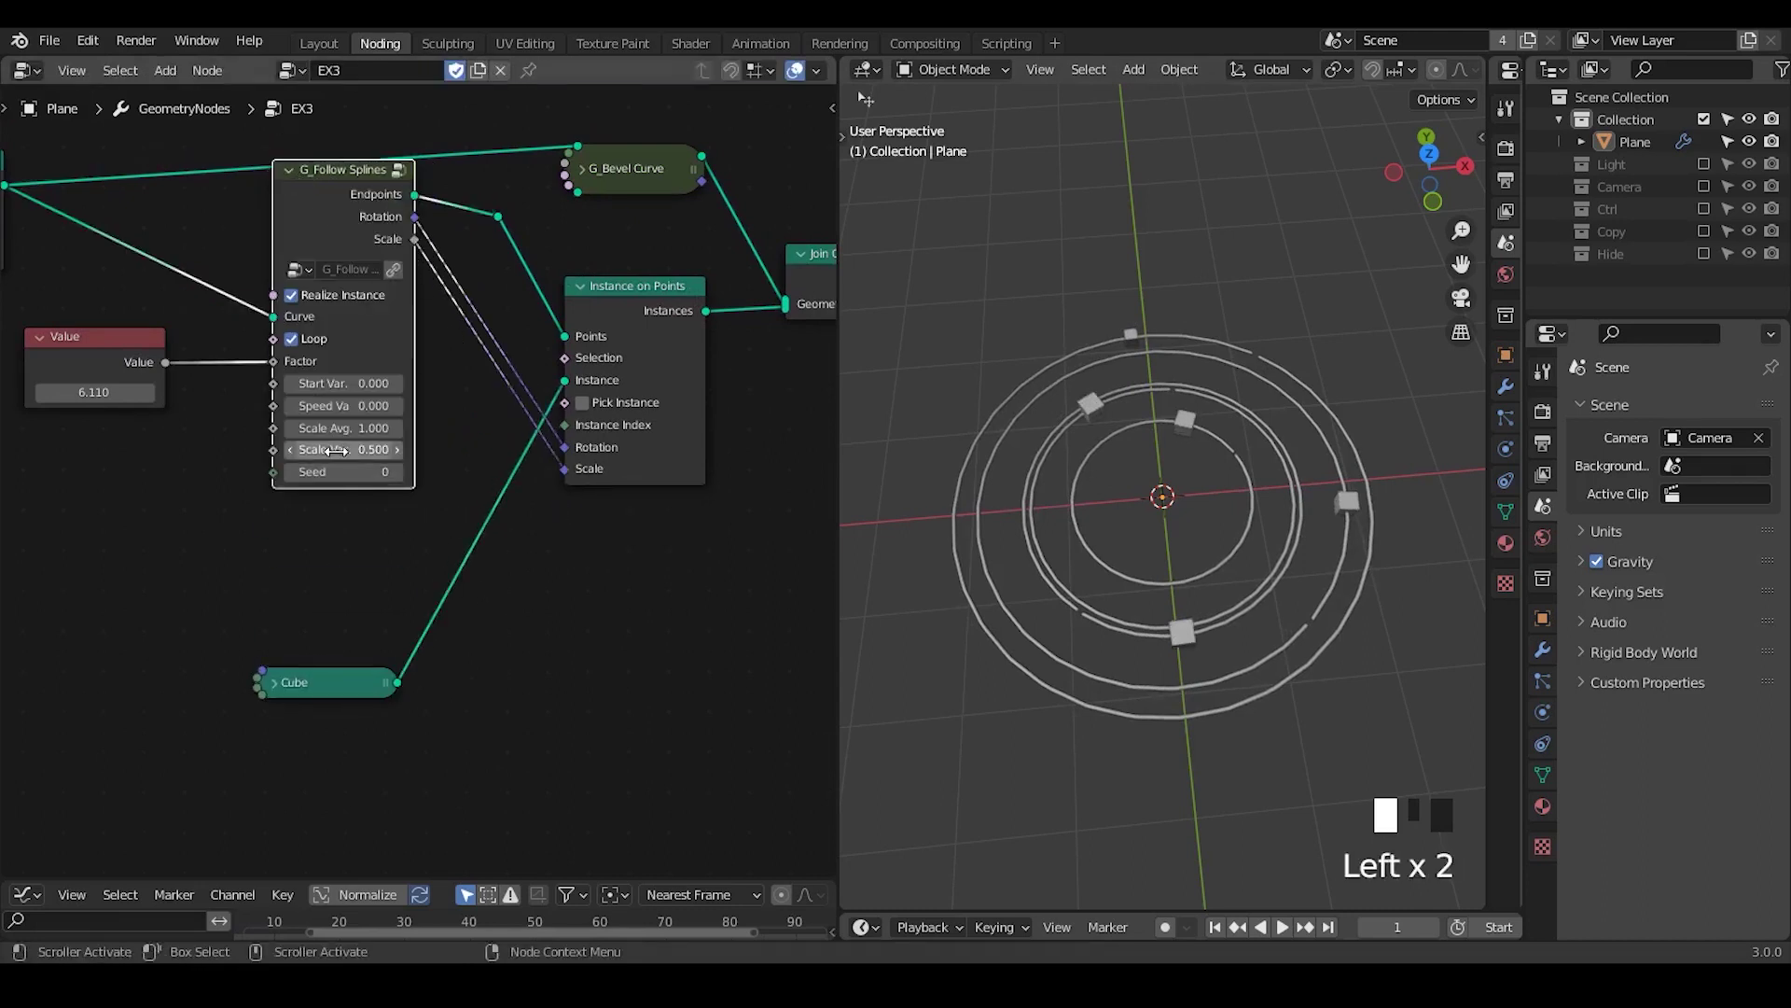
- Set G_Follow Splines' Scale Avg. to 1.500, Scale Var. to 3.400, Seed to 16, Start Var. to 0.530 and Speed Var. to 0.050
{"action": "left_click_drag", "start_coordinate": [336, 427], "coordinate": [458, 448]}
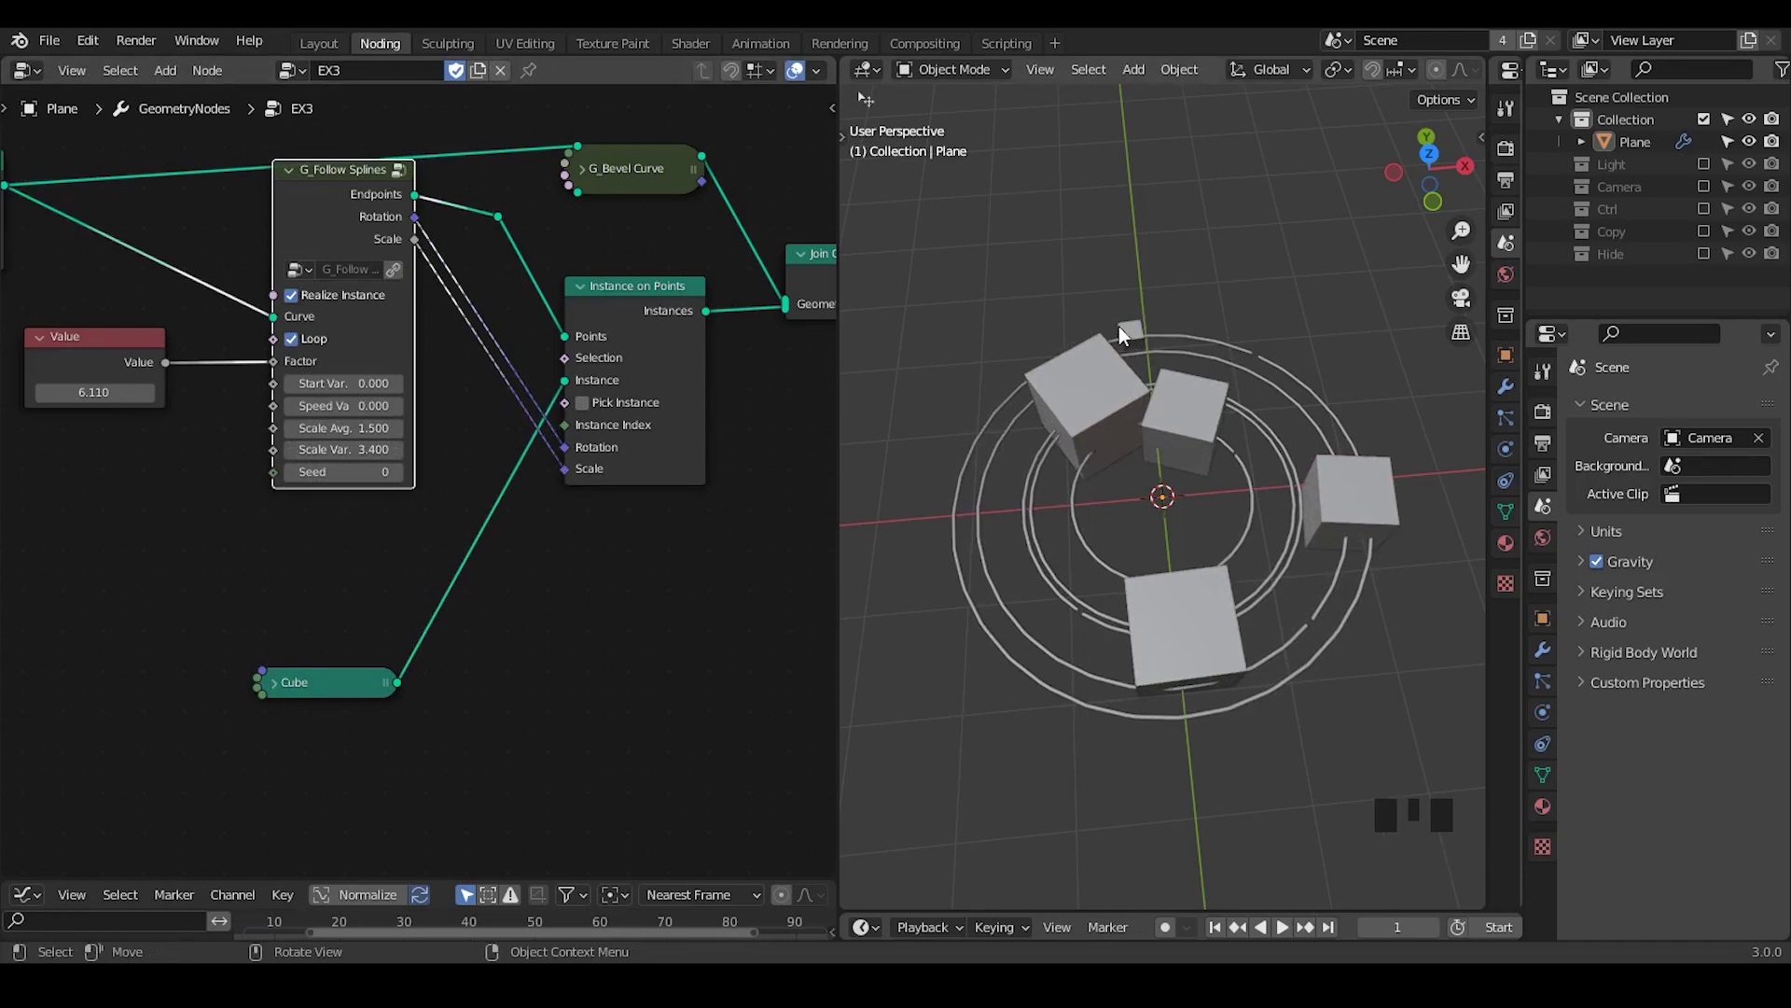
{"action": "left_click_drag", "start_coordinate": [397, 472], "coordinate": [513, 472]}
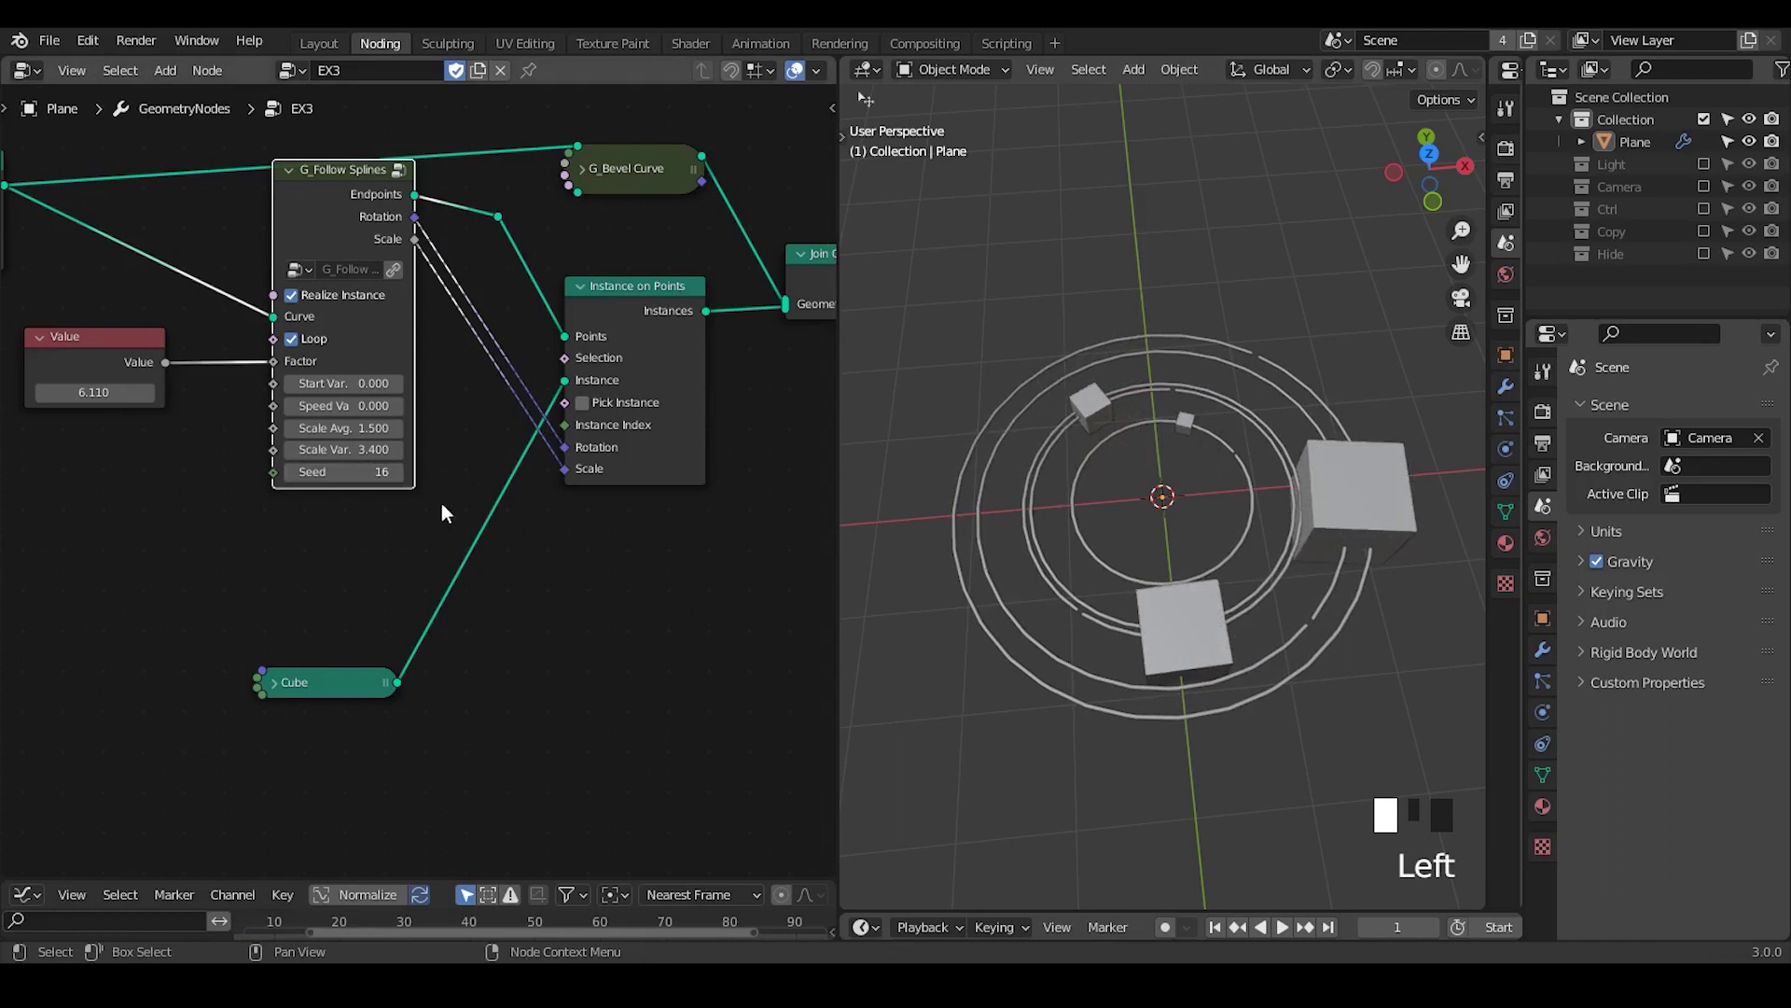
{"action": "middle_click_drag", "start_coordinate": [442, 504], "coordinate": [317, 375], "text": "ctrl"}
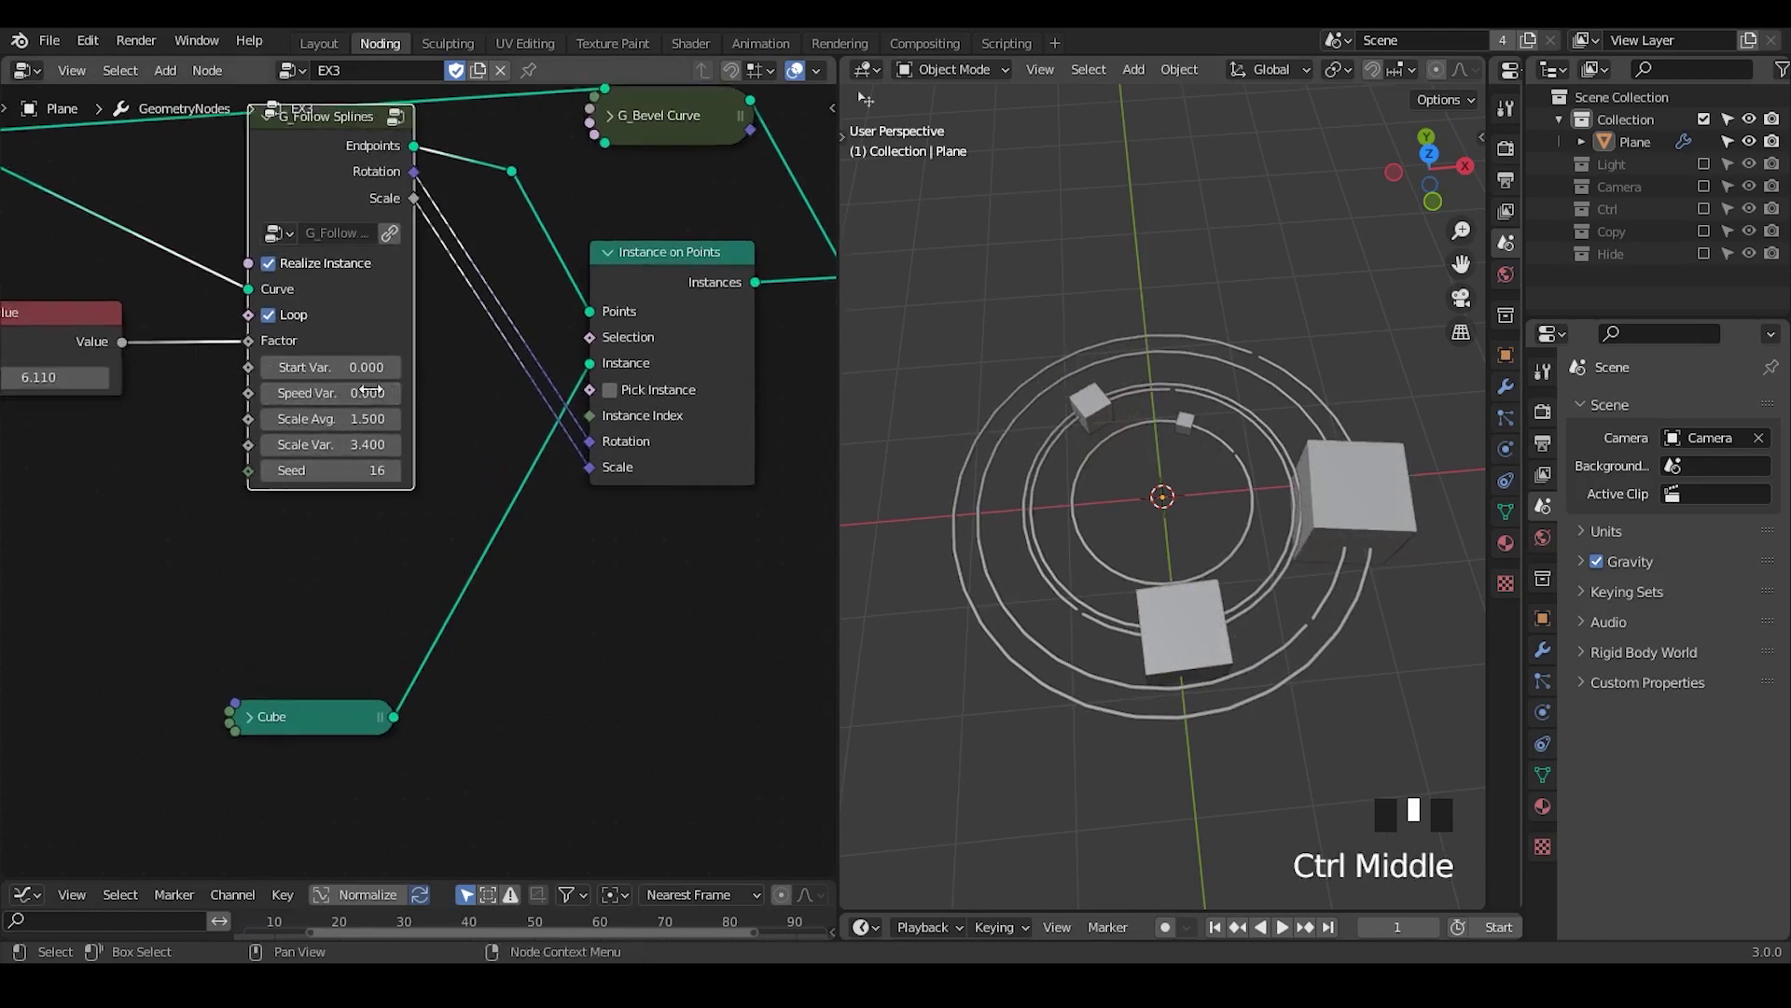
{"action": "left_click", "coordinate": [322, 366], "text": "shift"}
{"action": "mouse_move", "coordinate": [322, 366]}
{"action": "left_mouse_down", "text": "shift"}
{"action": "mouse_move", "coordinate": [392, 366]}
{"action": "mouse_move", "coordinate": [334, 393]}
{"action": "left_mouse_up", "text": "shift"}
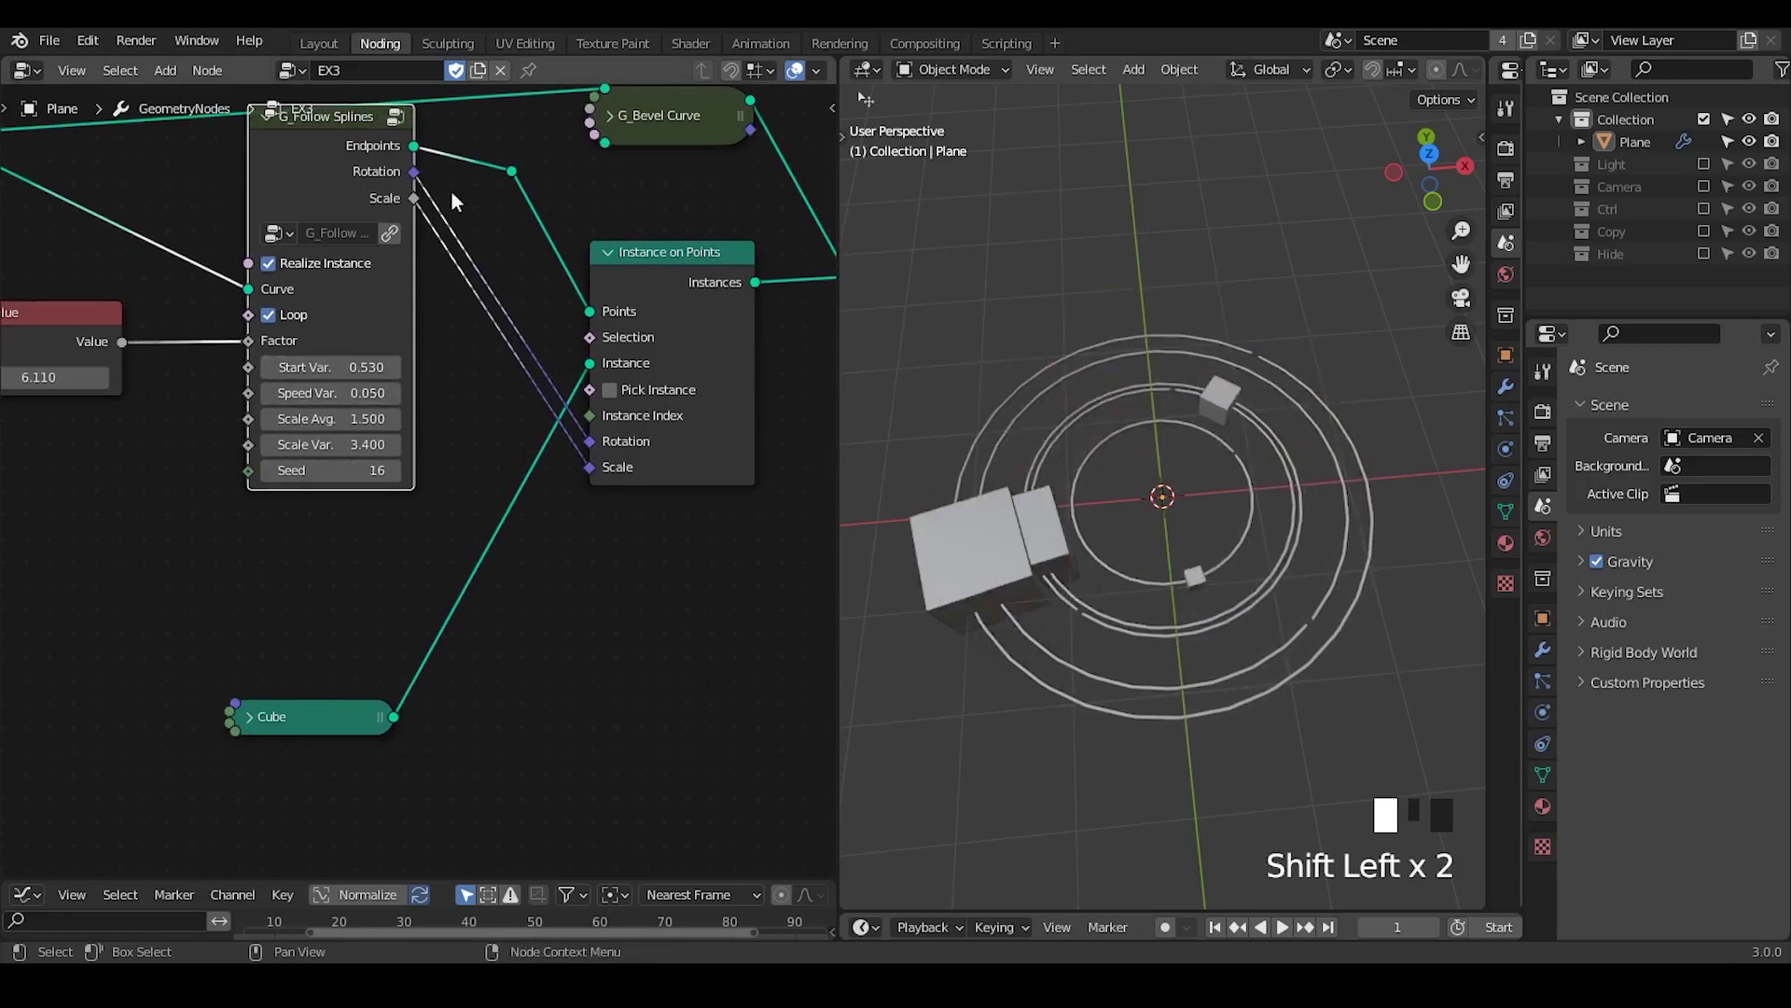
- Turn off Realize Instance on G_Follow Splines and reposition the Value node beside its Factor input
{"action": "left_click", "coordinate": [321, 268]}
{"action": "middle_click_drag", "start_coordinate": [249, 264], "coordinate": [427, 250]}
{"action": "left_click_drag", "start_coordinate": [427, 250], "coordinate": [416, 282]}
{"action": "left_click", "coordinate": [233, 428]}
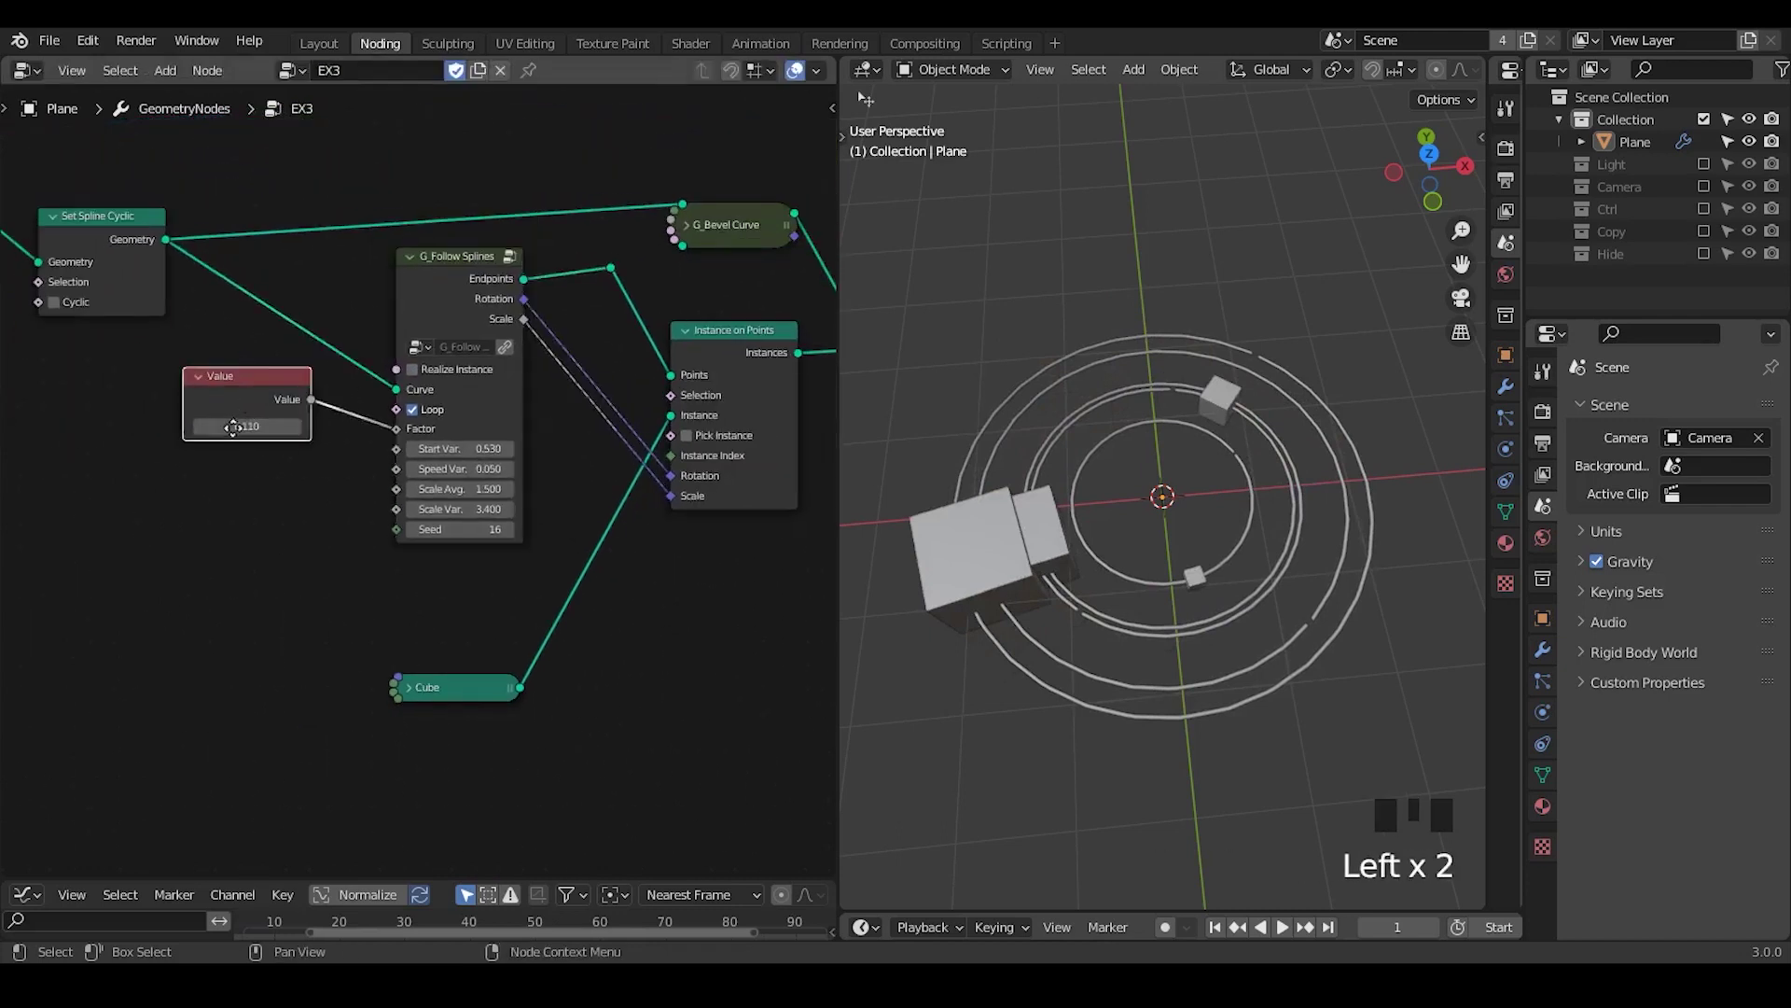
{"action": "left_click_drag", "start_coordinate": [233, 427], "coordinate": [226, 469]}
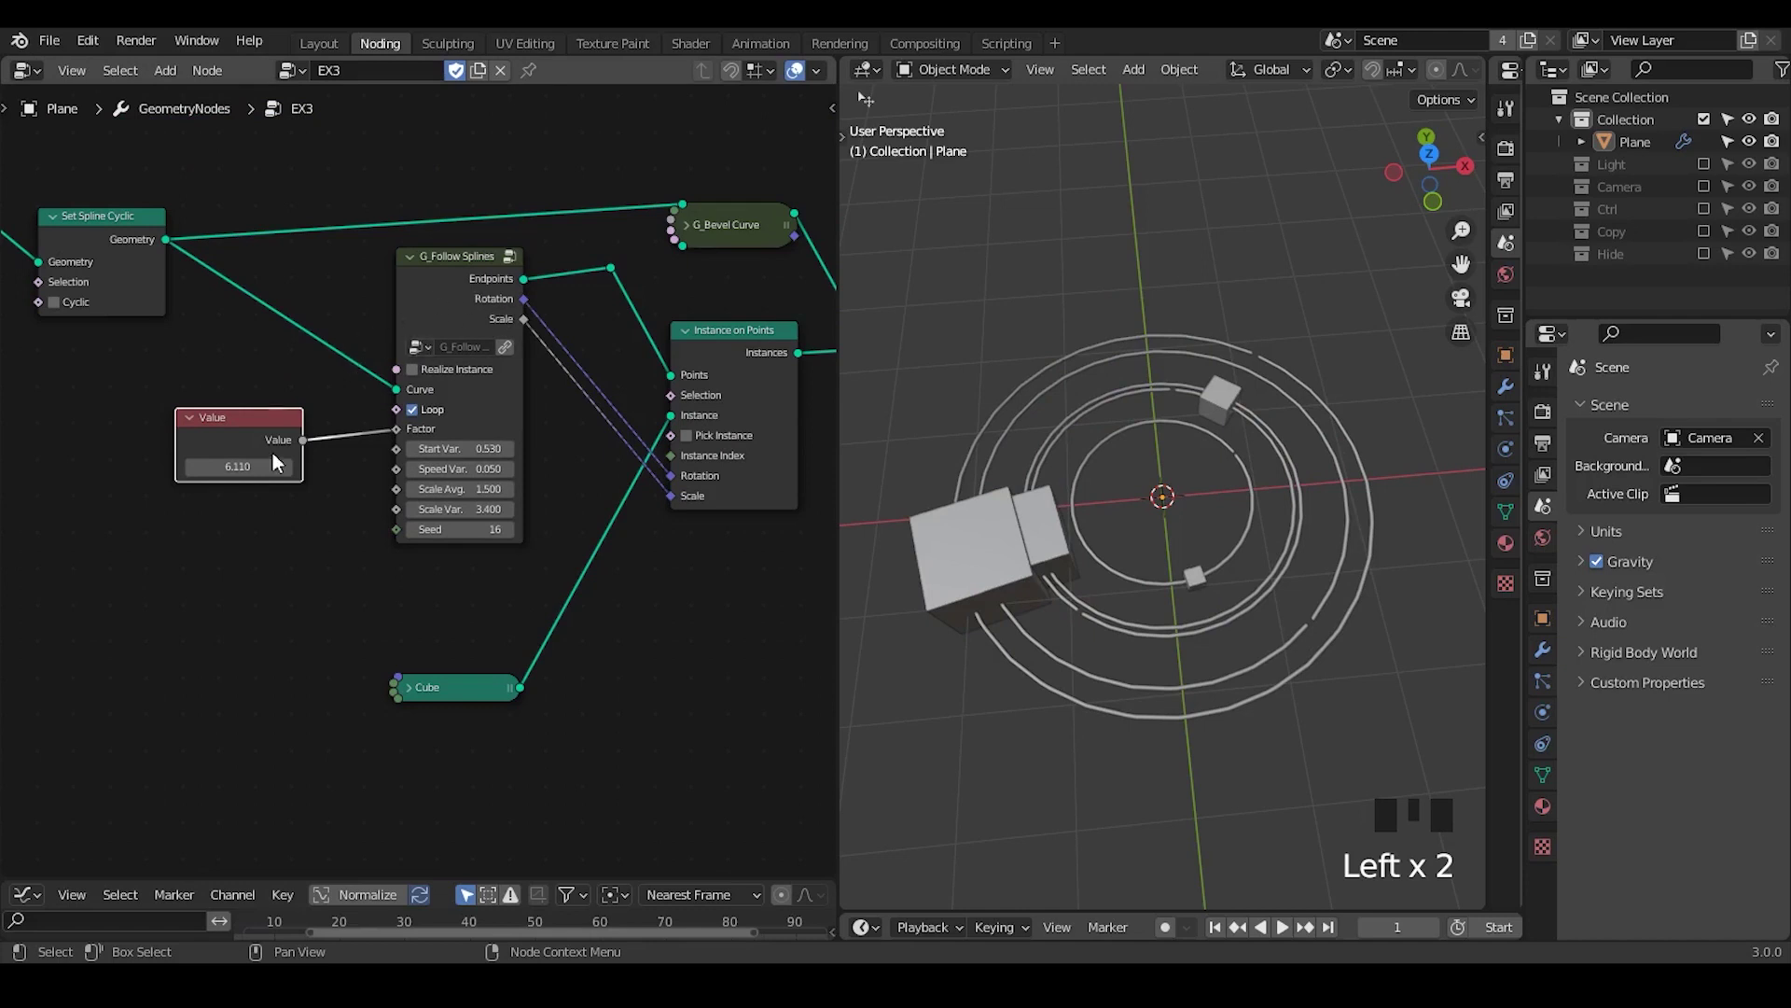
- Move Set Spline Cyclic slightly farther from Resample Curve to tidy the node layout
{"action": "middle_click_drag", "start_coordinate": [273, 461], "coordinate": [100, 420]}
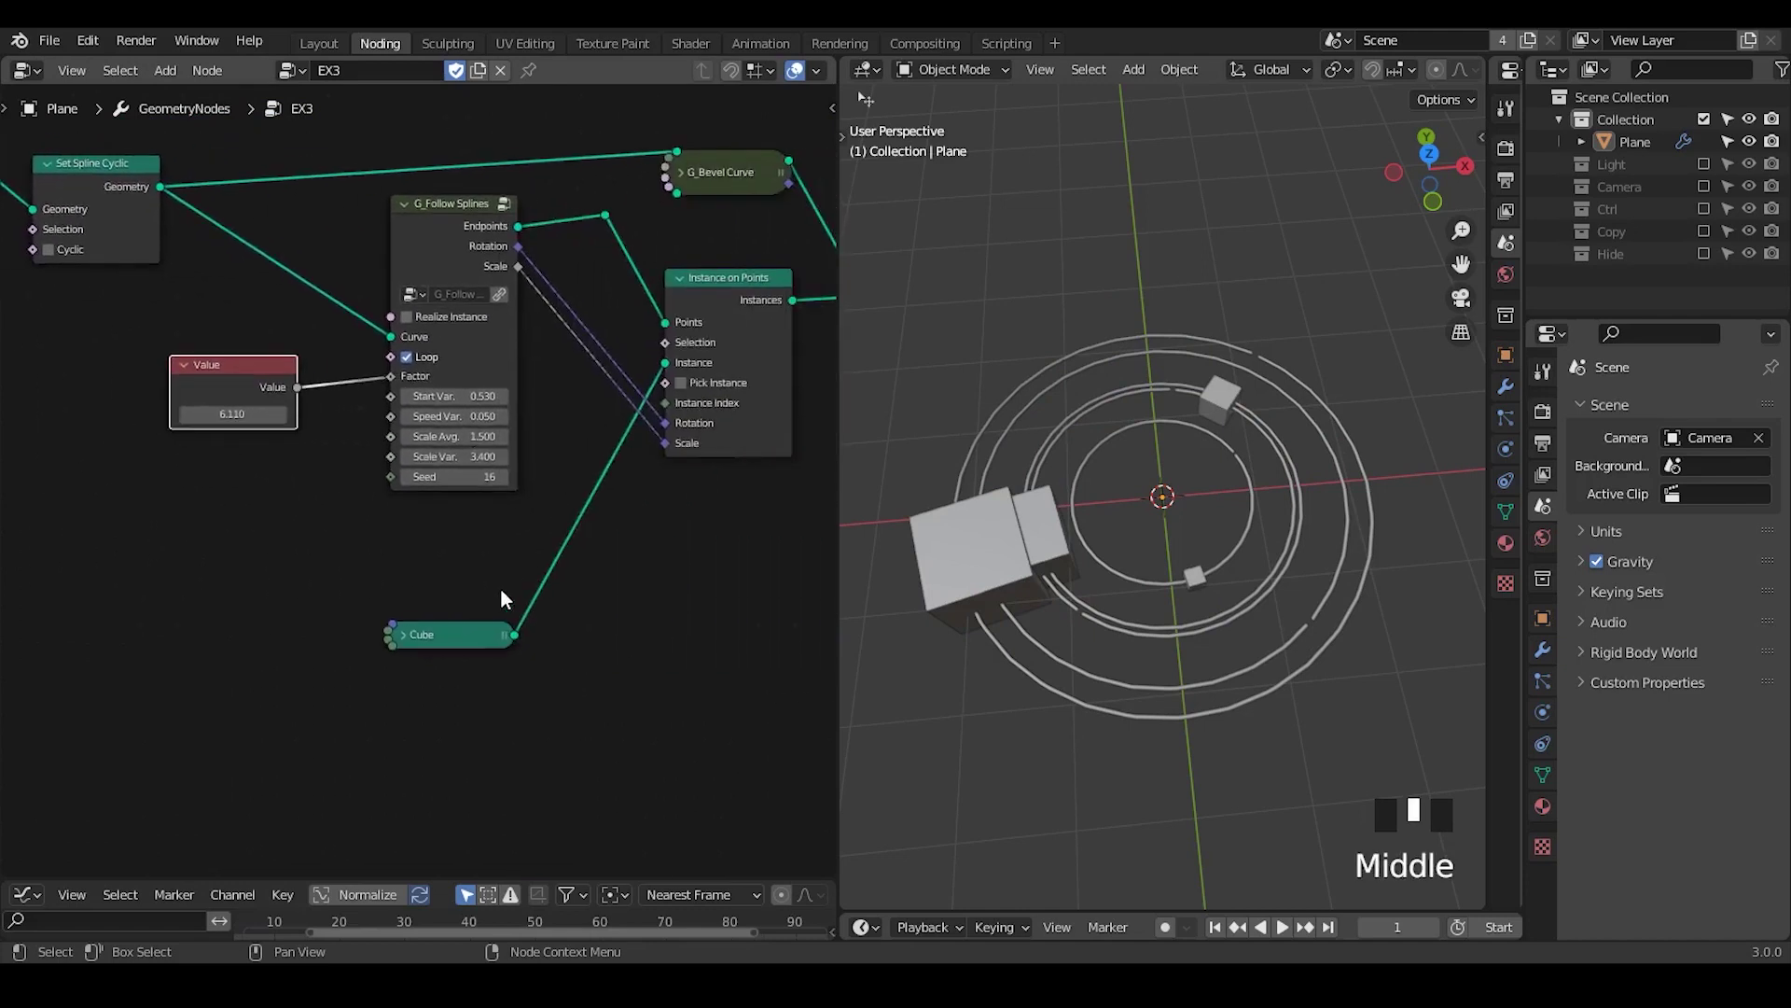
{"action": "middle_click_drag", "start_coordinate": [103, 544], "coordinate": [484, 457]}
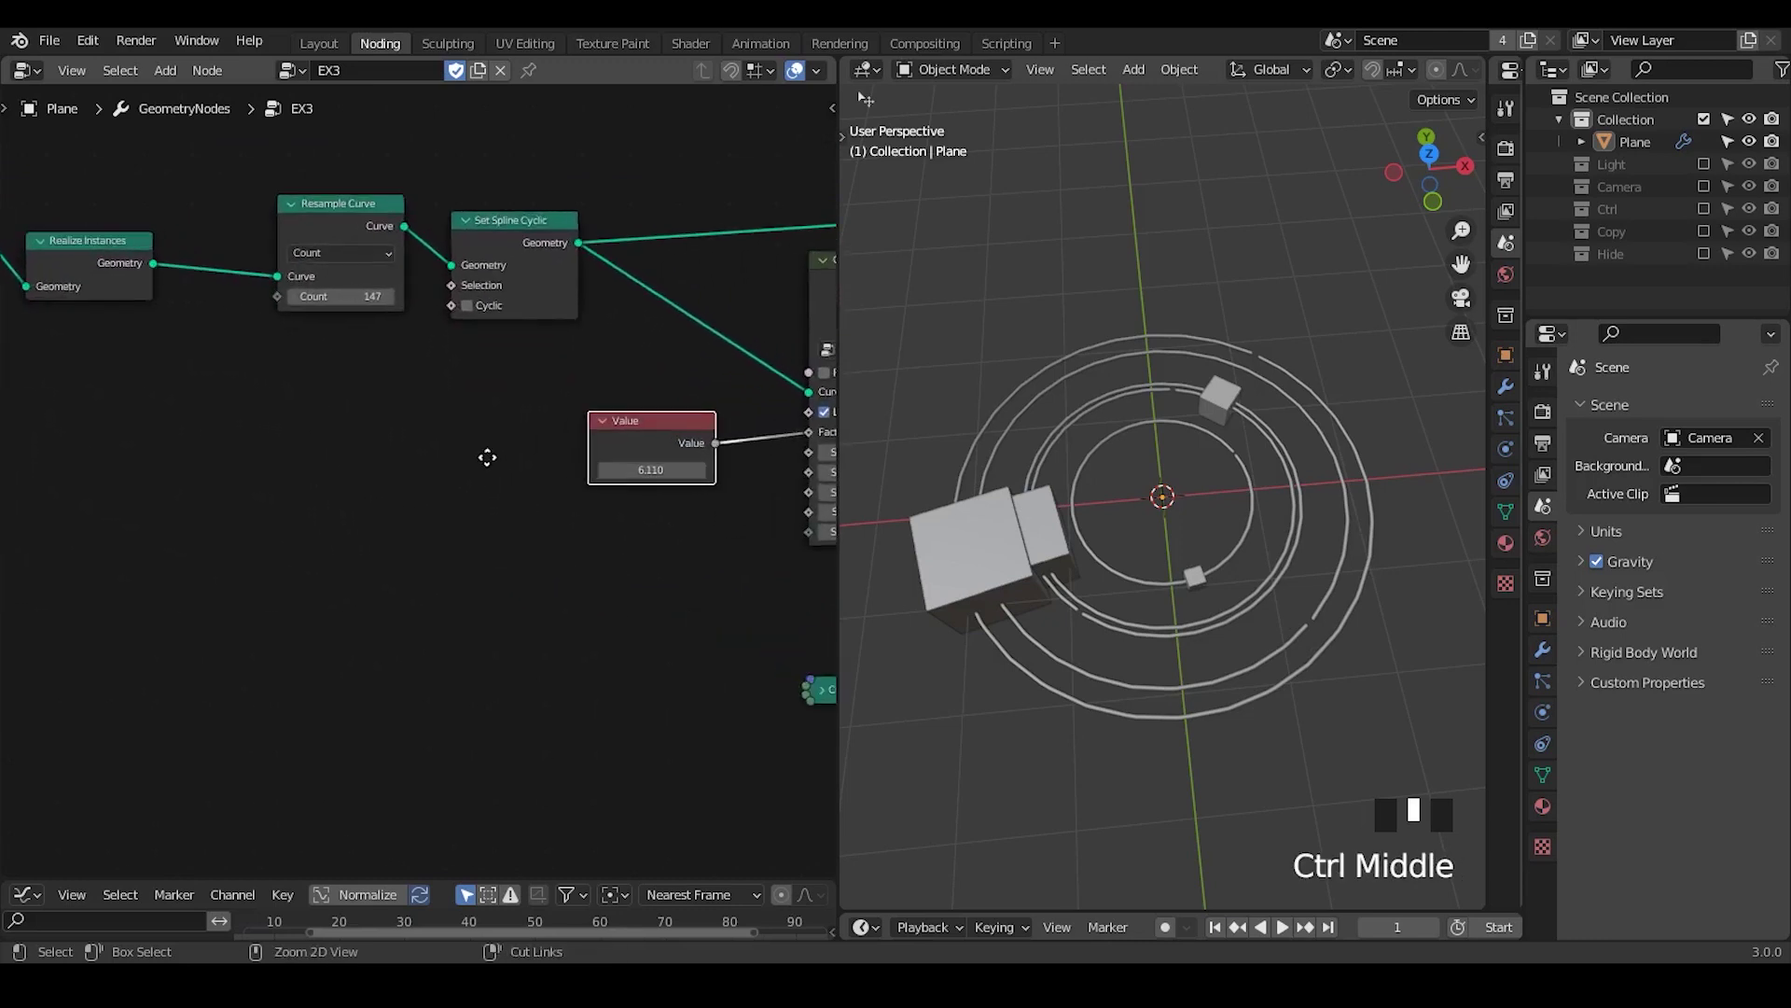
{"action": "mouse_move", "coordinate": [552, 232]}
{"action": "left_mouse_down"}
{"action": "mouse_move", "coordinate": [580, 197]}
{"action": "mouse_move", "coordinate": [561, 240]}
{"action": "left_mouse_up"}
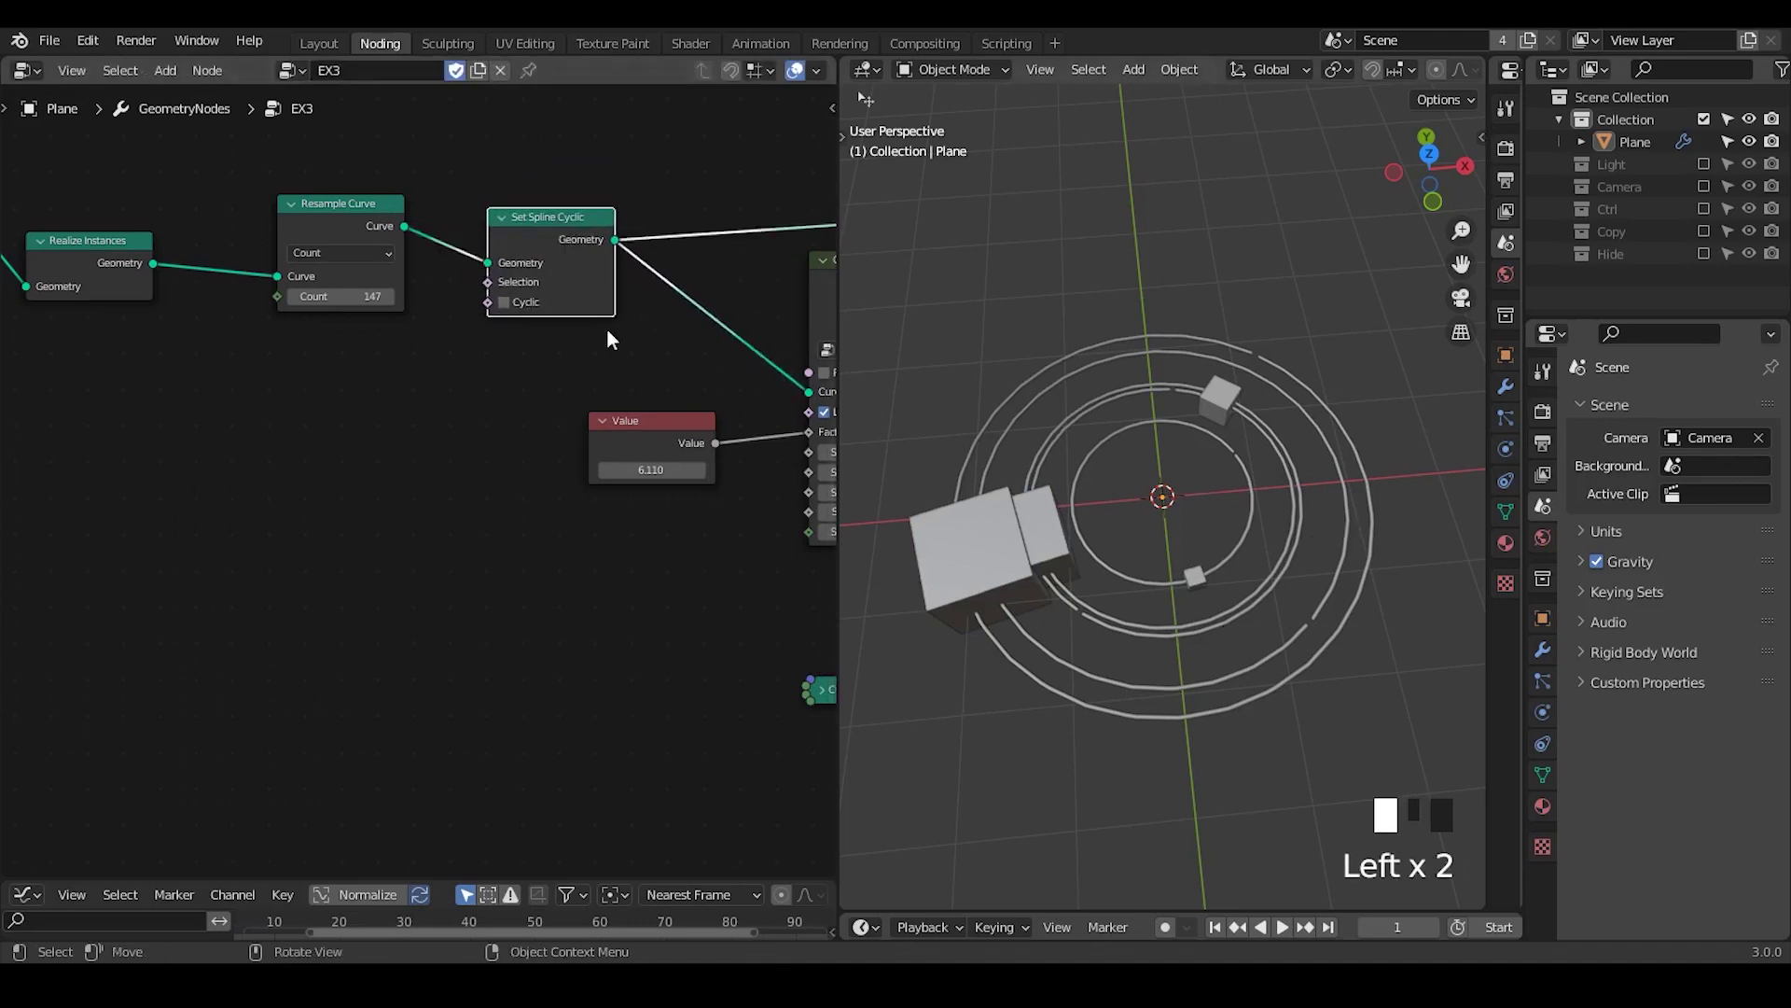
{"action": "left_click_drag", "start_coordinate": [550, 266], "coordinate": [553, 269]}
{"action": "middle_click_drag", "start_coordinate": [30, 451], "coordinate": [166, 462]}
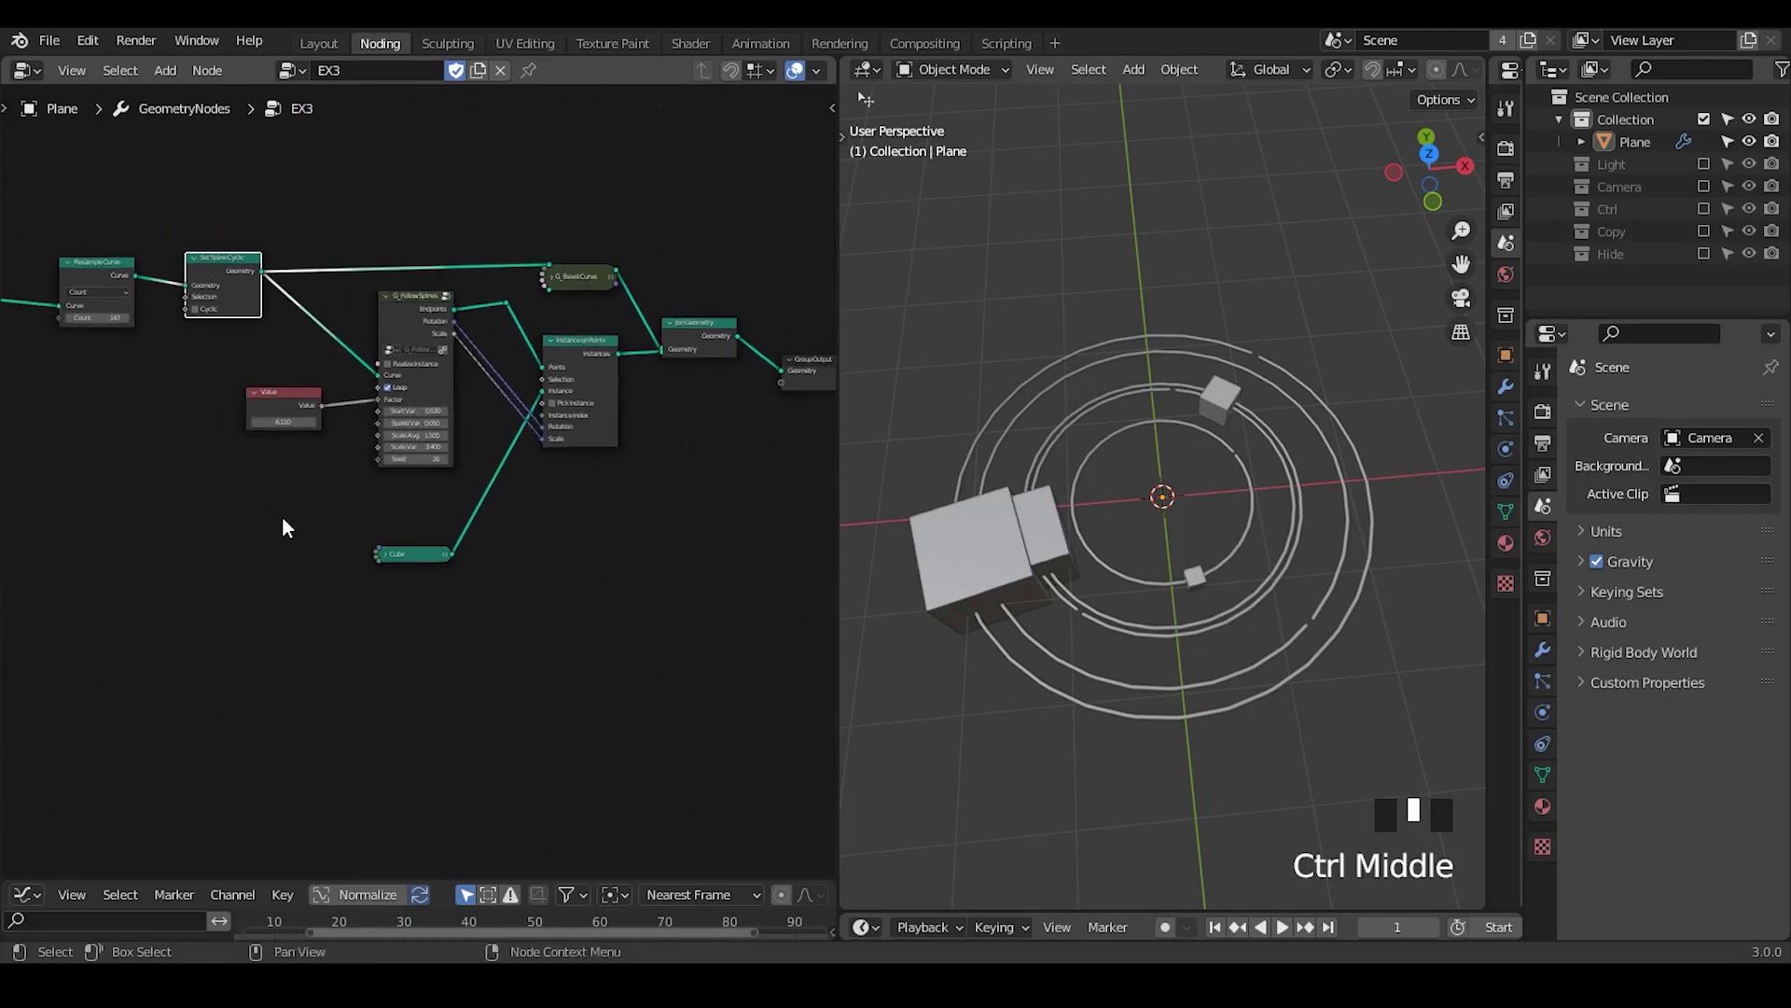